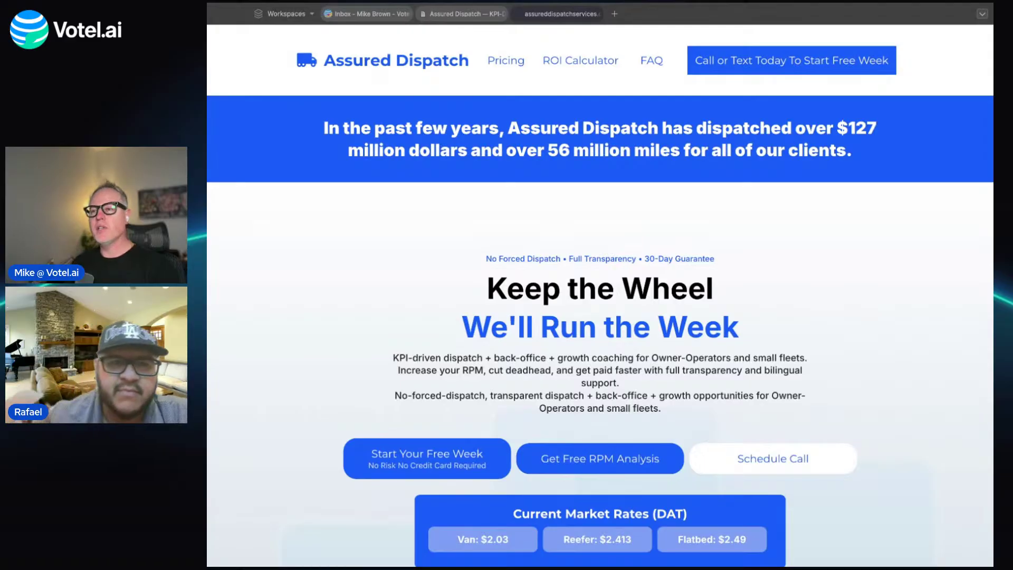
Review the existing Assured Dispatch website from its headline through pricing, testimonials and ROI sections to the contact form, and return to the start.
triple_click(576, 267)
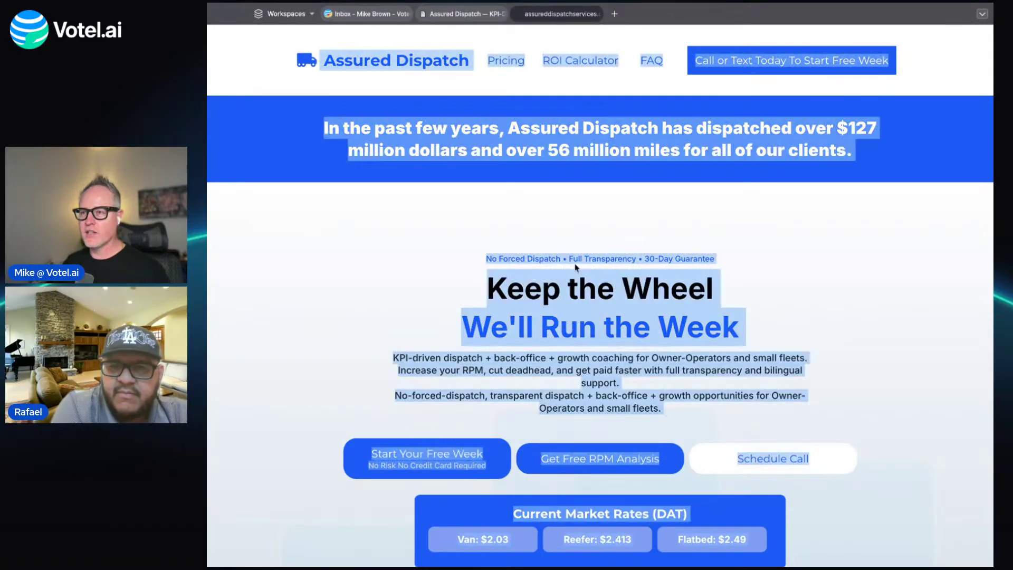
click(579, 257)
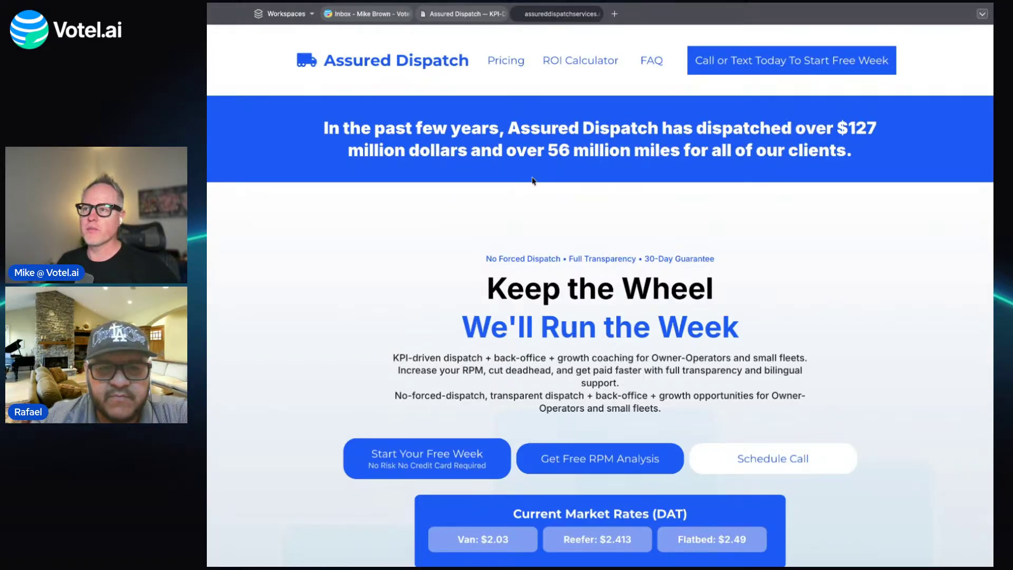
scroll(532, 181, down, 9)
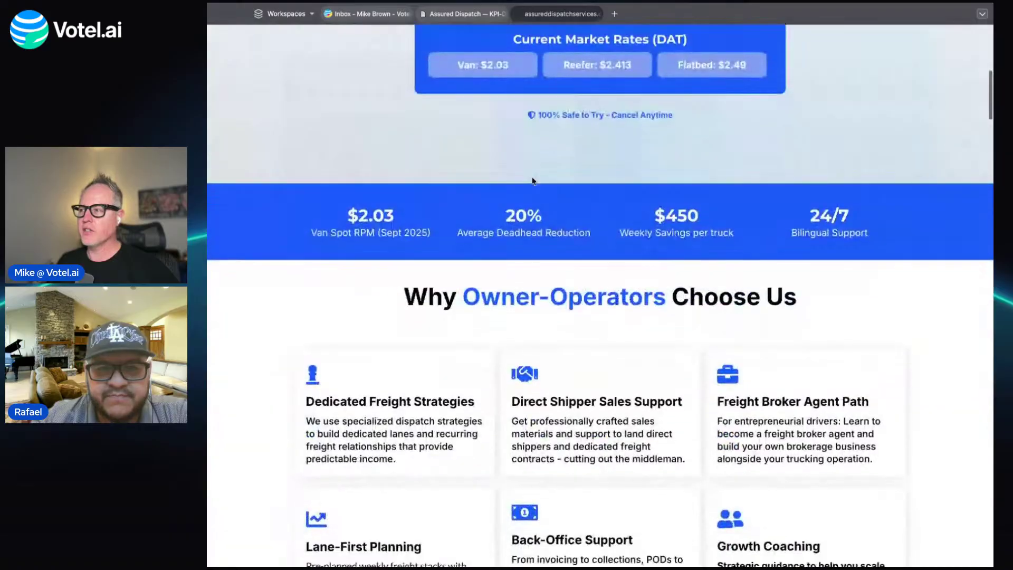
scroll(532, 180, down, 15)
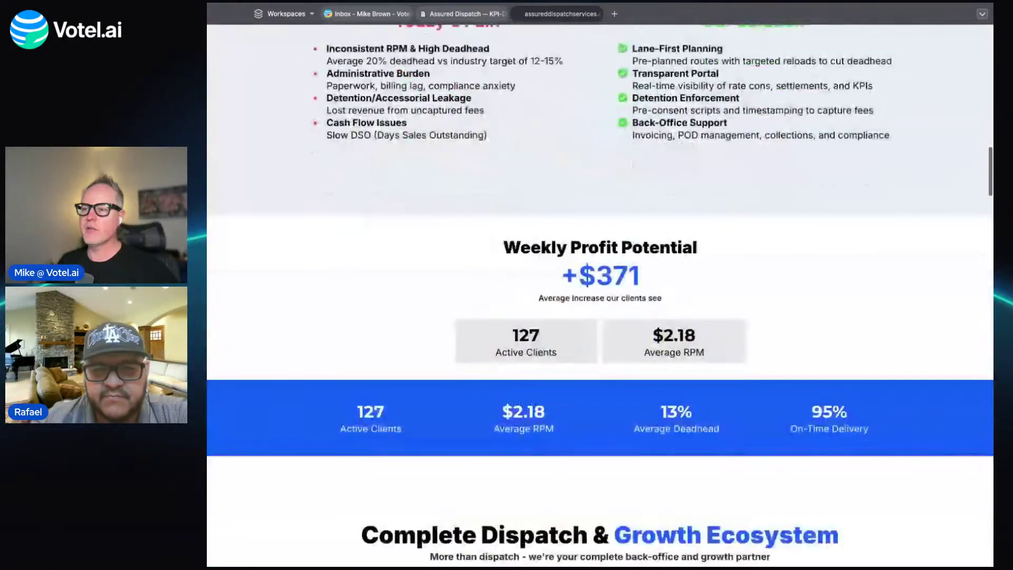
scroll(532, 181, down, 14)
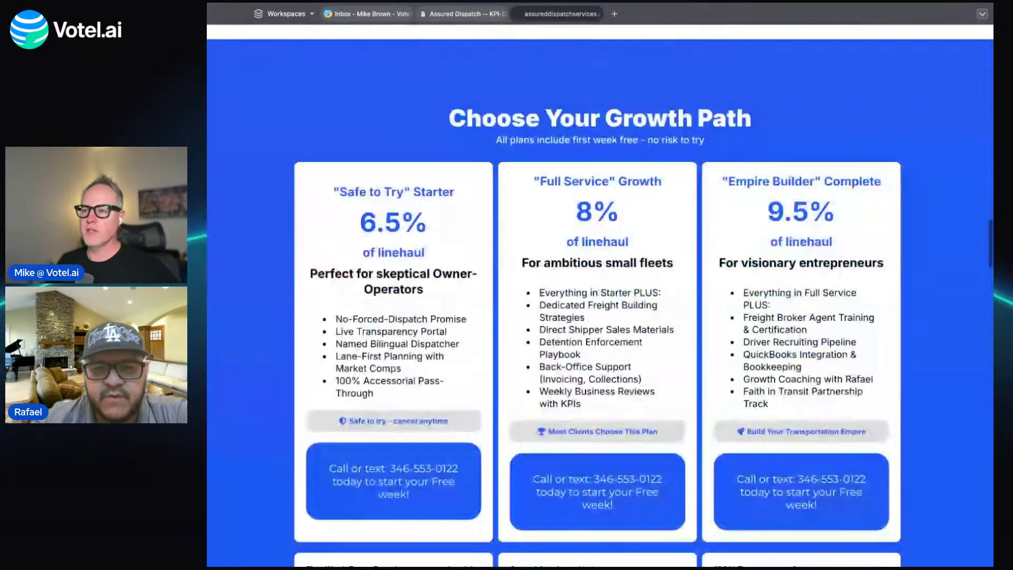
scroll(532, 181, down, 20)
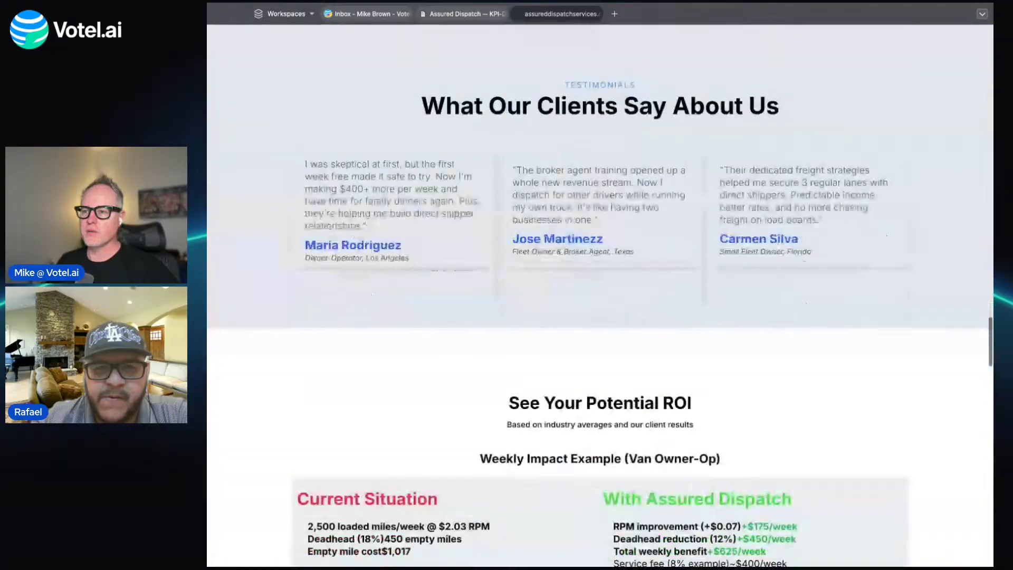
scroll(532, 180, down, 20)
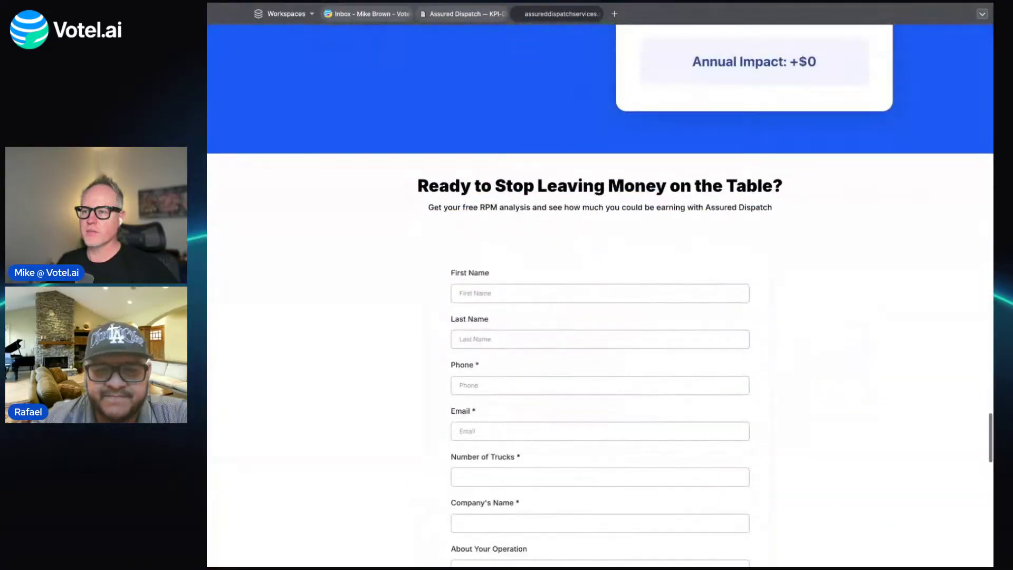
scroll(532, 180, up, 20)
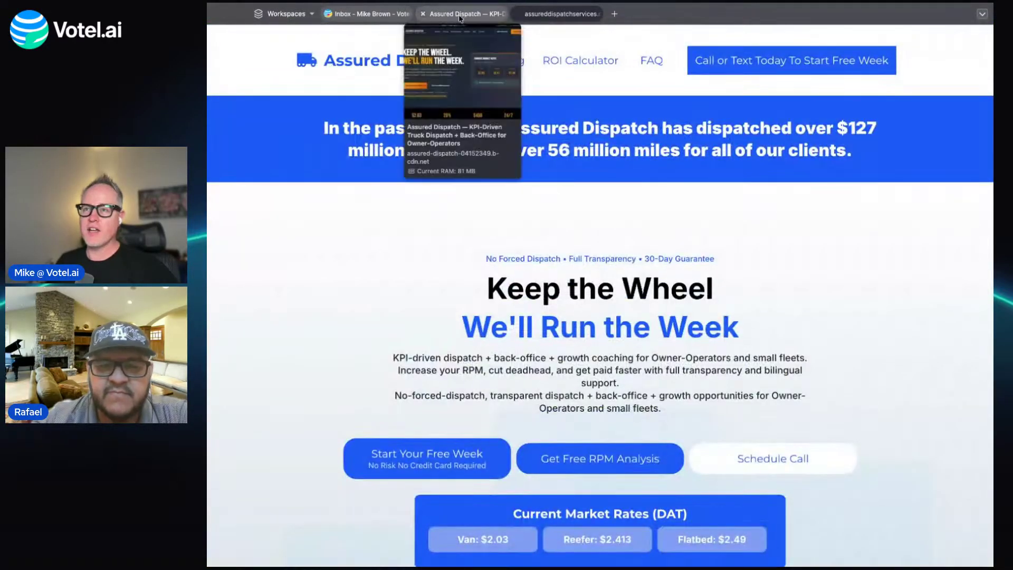
Switch to the redesigned Assured Dispatch site and review its hero, service pillars, pain-and-solution, pricing plan and testimonial sections.
click(460, 16)
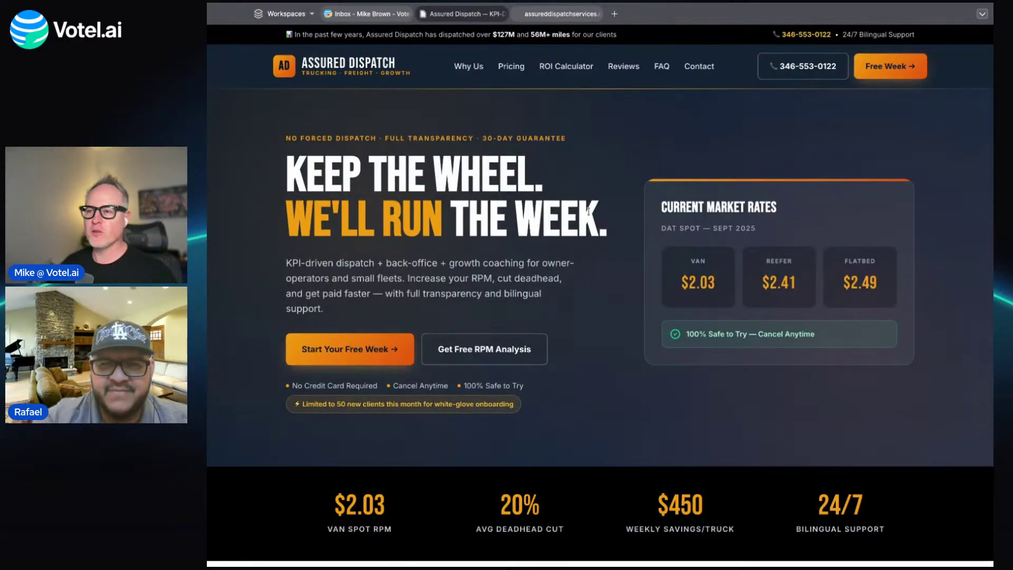
scroll(633, 253, down, 5)
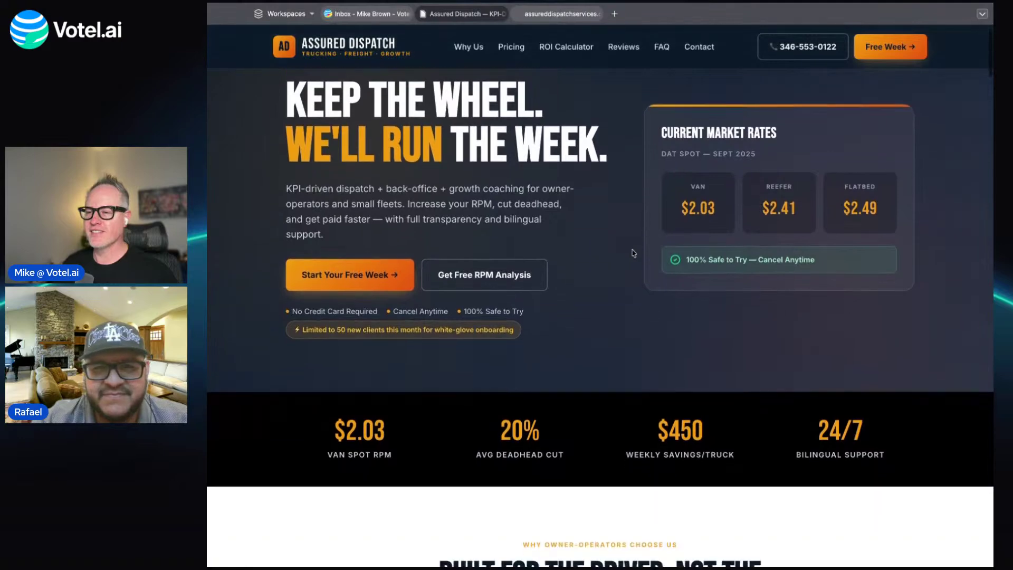
scroll(600, 316, down, 10)
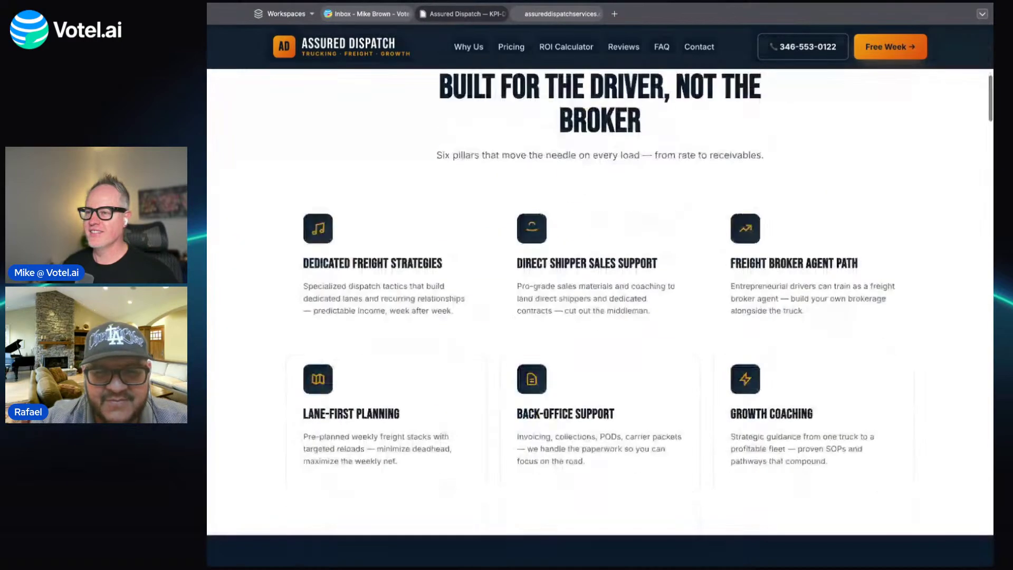
scroll(600, 317, down, 10)
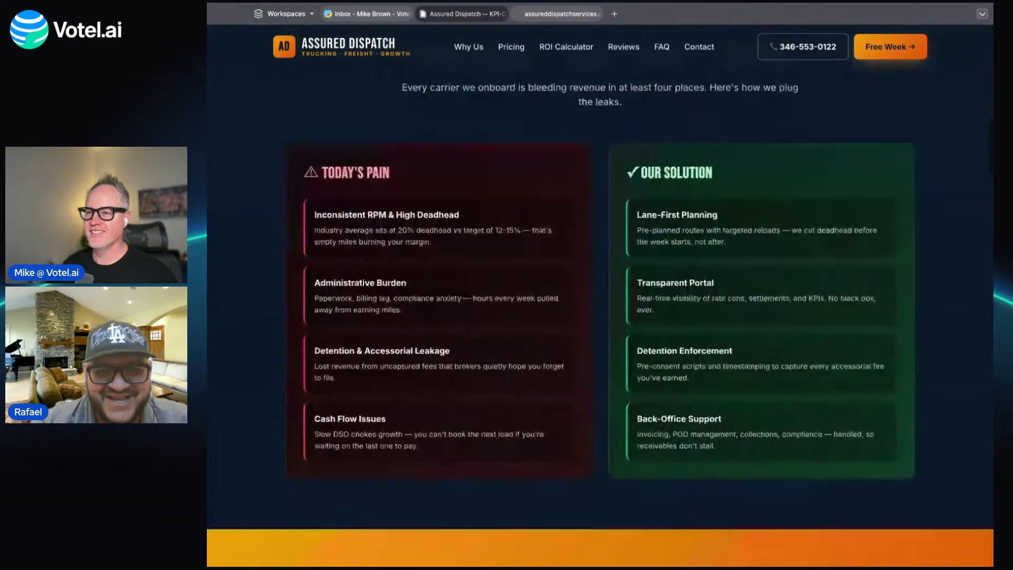
scroll(600, 316, down, 10)
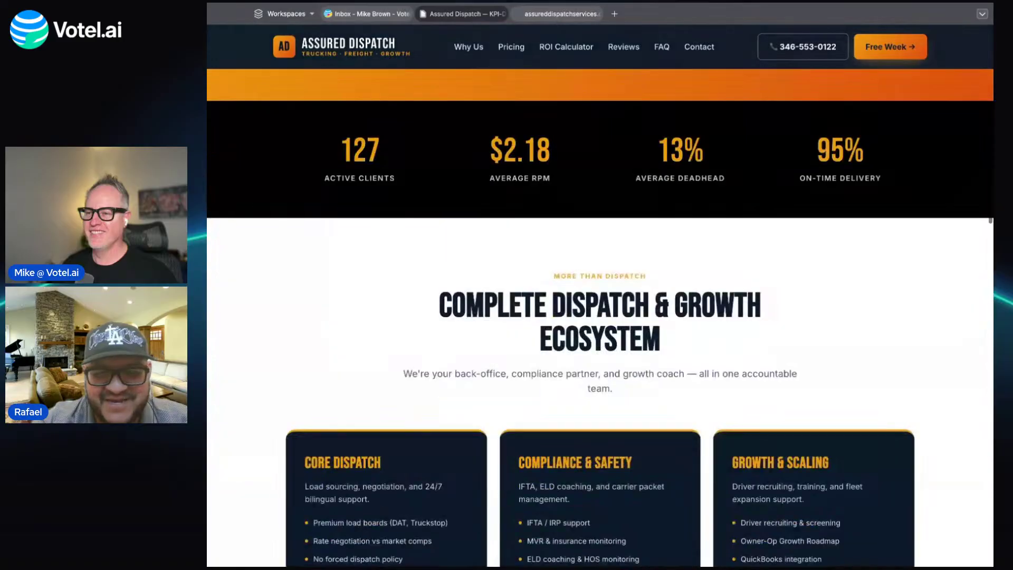
scroll(600, 316, down, 10)
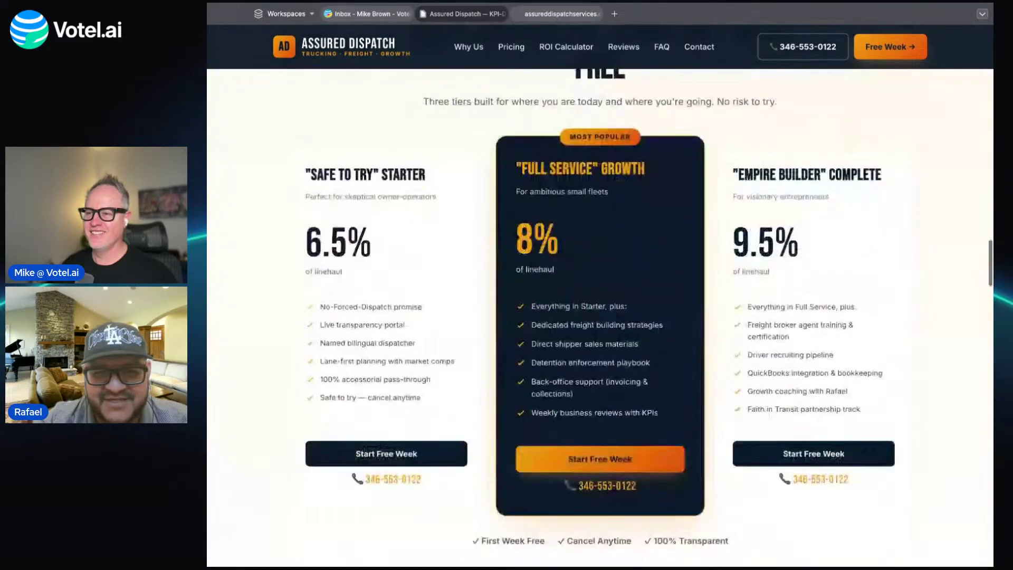
scroll(600, 317, down, 10)
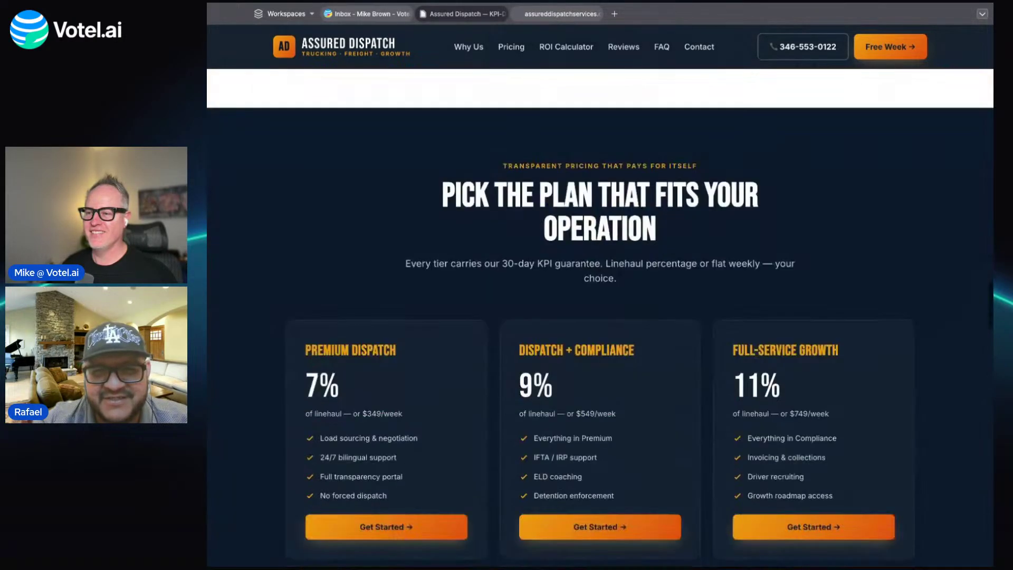
scroll(600, 316, down, 1)
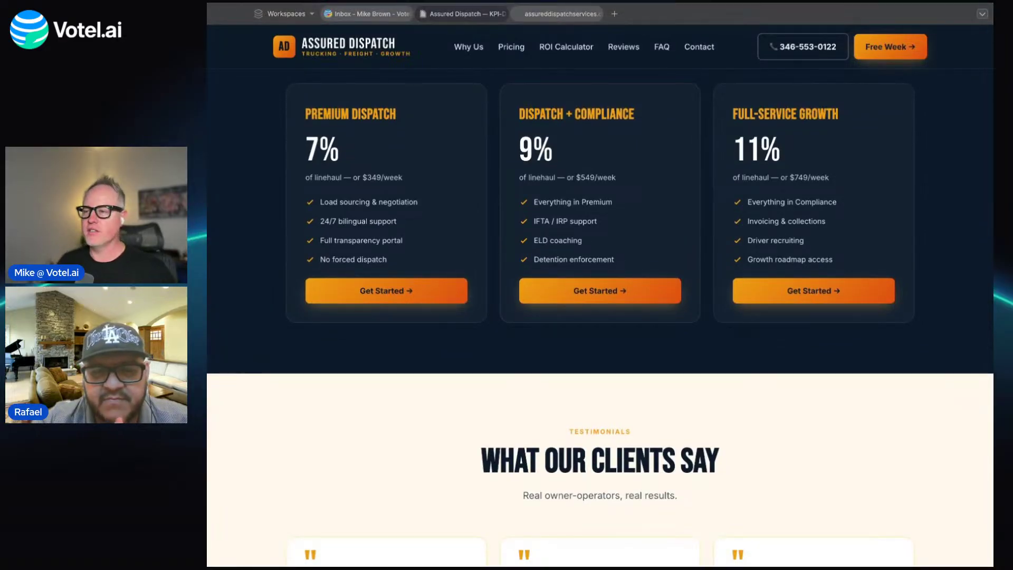
scroll(600, 316, down, 3)
scroll(600, 317, down, 8)
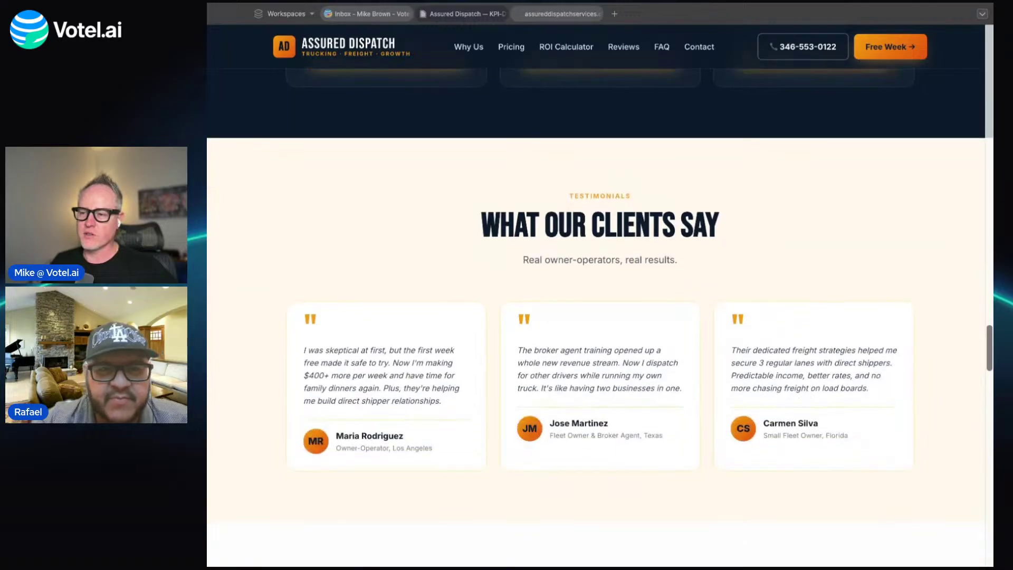
Try different weekly loaded miles in the redesigned site's live ROI calculator, ending at 3500.
scroll(600, 316, down, 4)
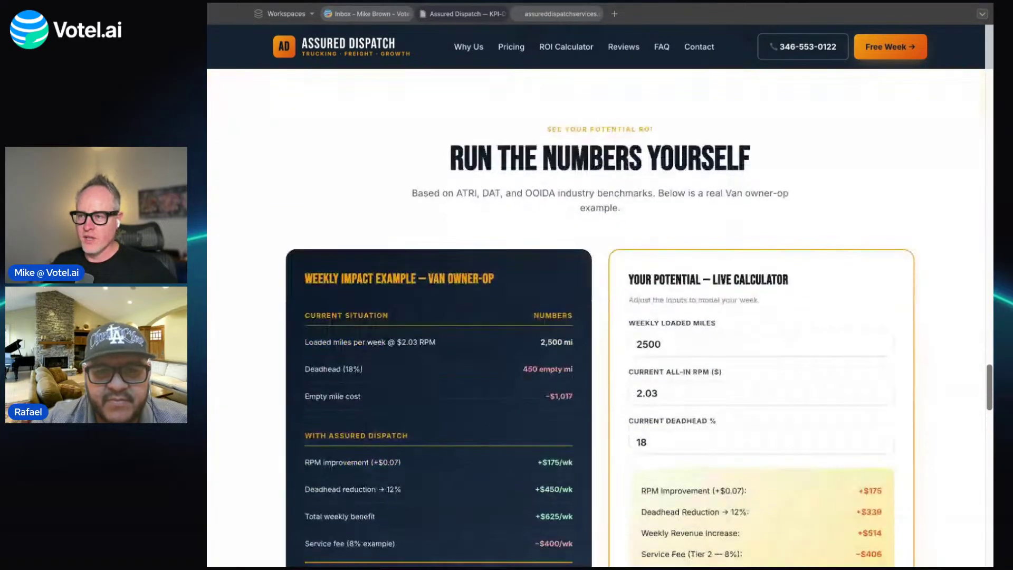
click(667, 196)
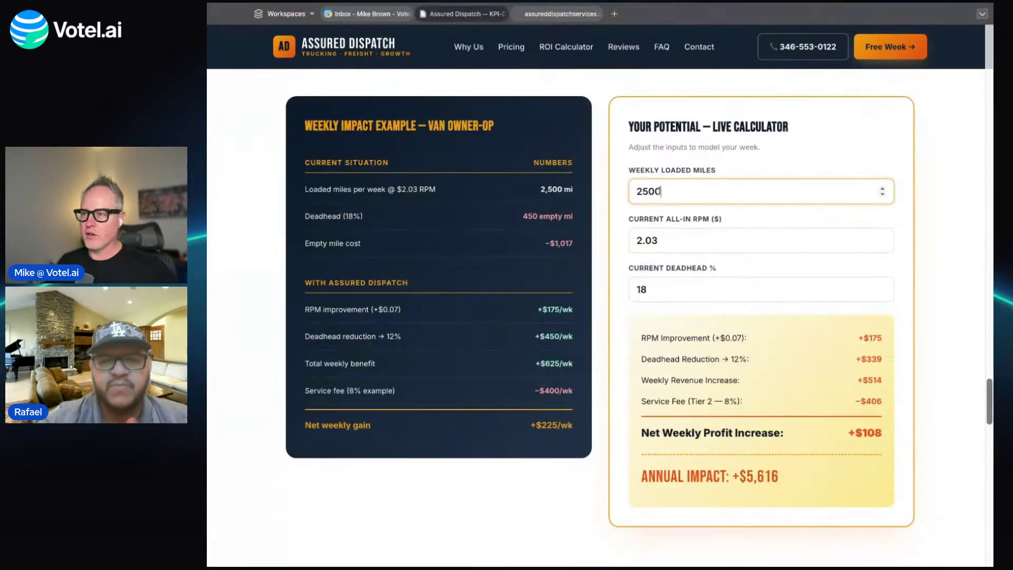
scroll(667, 197, down, 4)
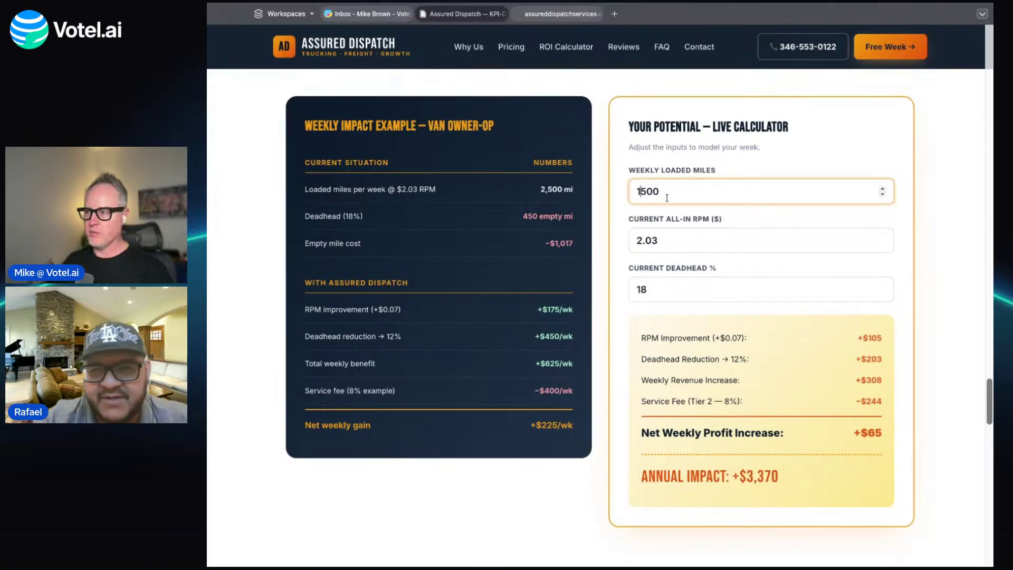
scroll(654, 194, up, 4)
scroll(639, 191, up, 1)
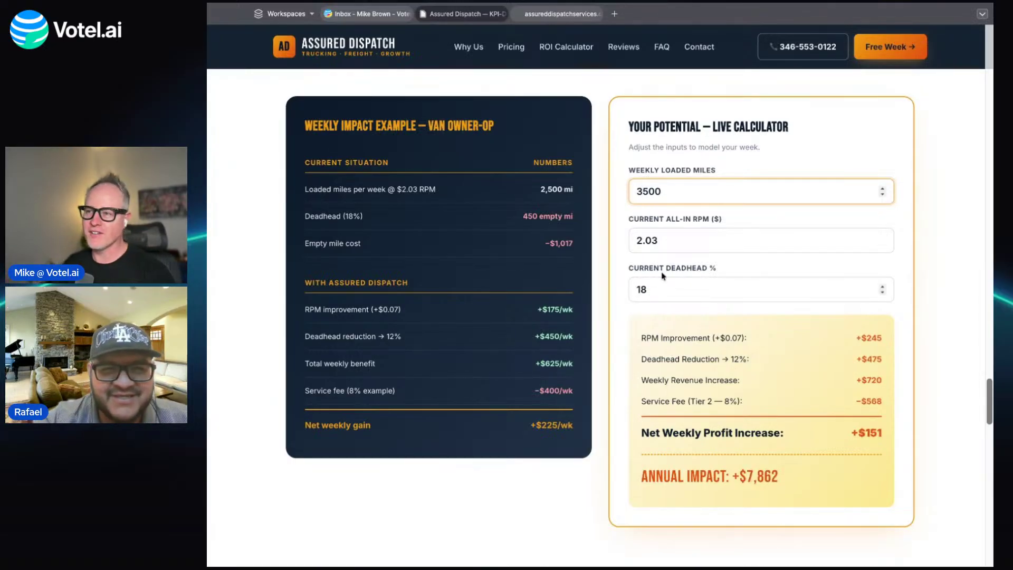
Review the redesigned site's free RPM analysis form, FAQ, call-to-action and footer, and return to the page's start.
scroll(608, 300, down, 10)
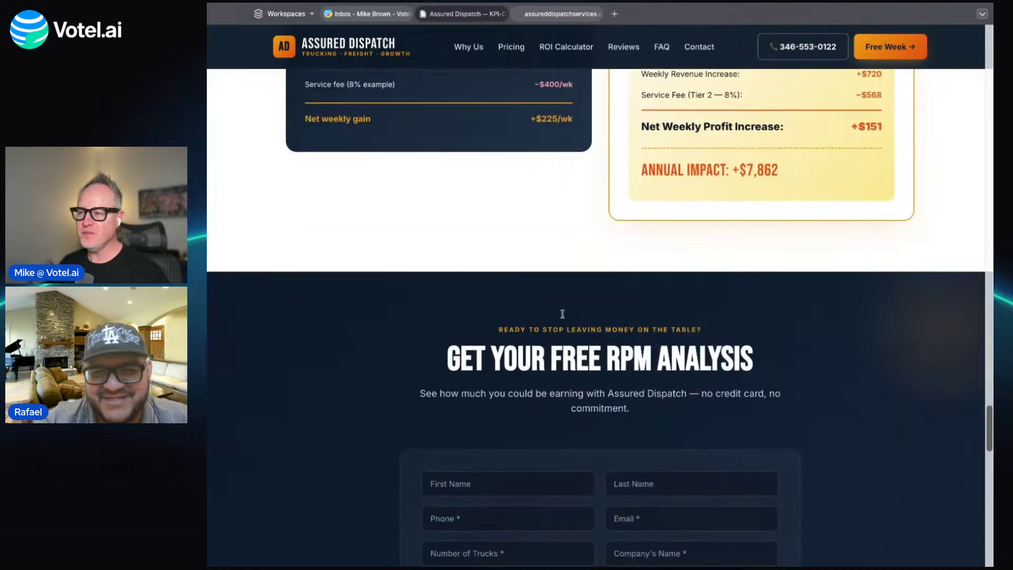
scroll(563, 314, down, 3)
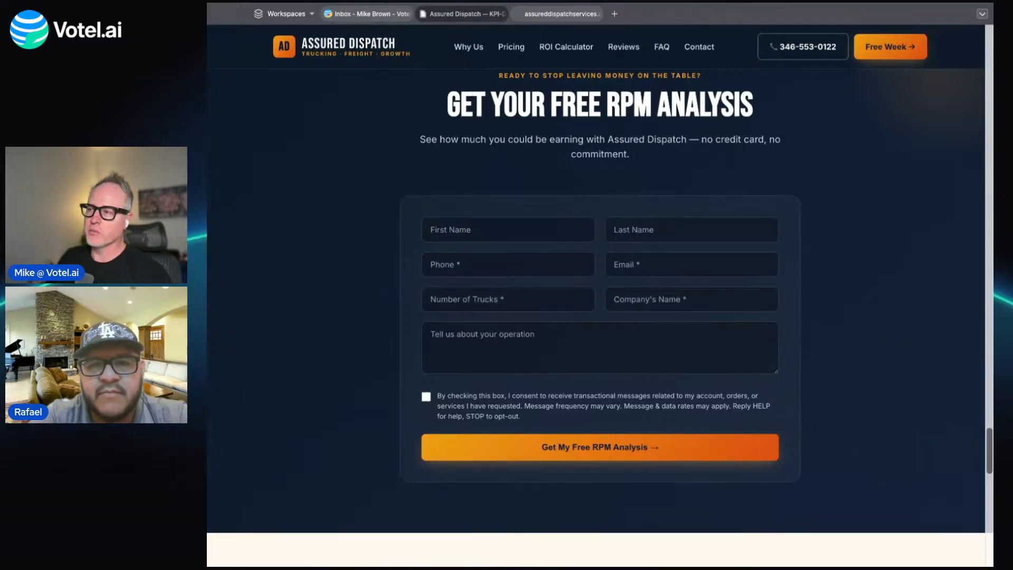
scroll(600, 317, down, 15)
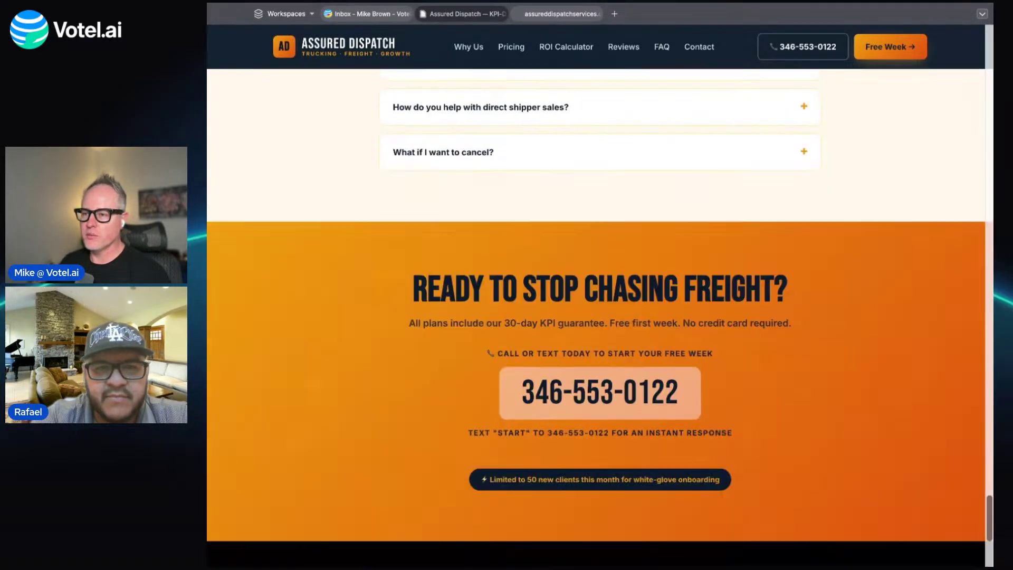
scroll(600, 316, down, 5)
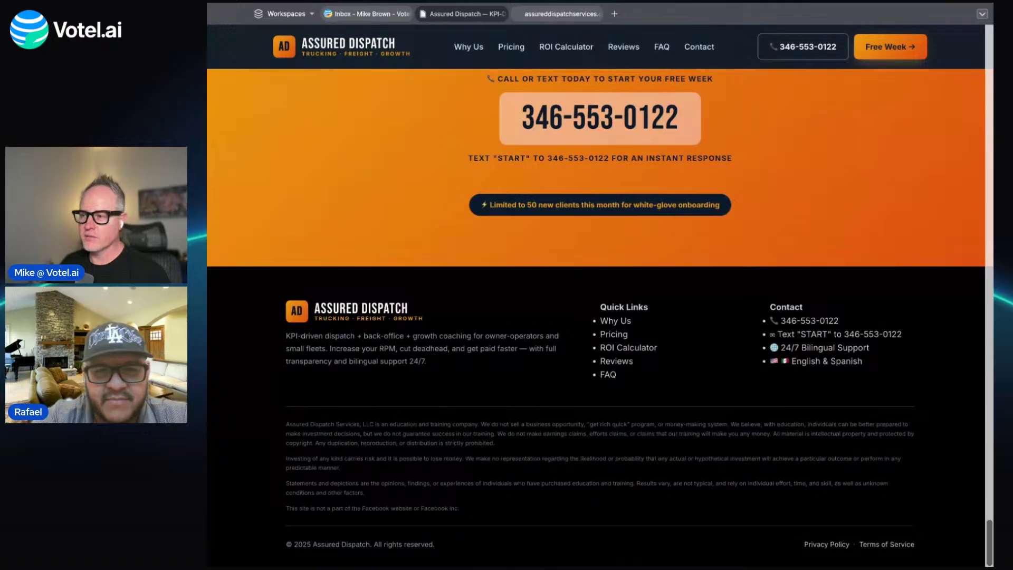
scroll(600, 317, up, 20)
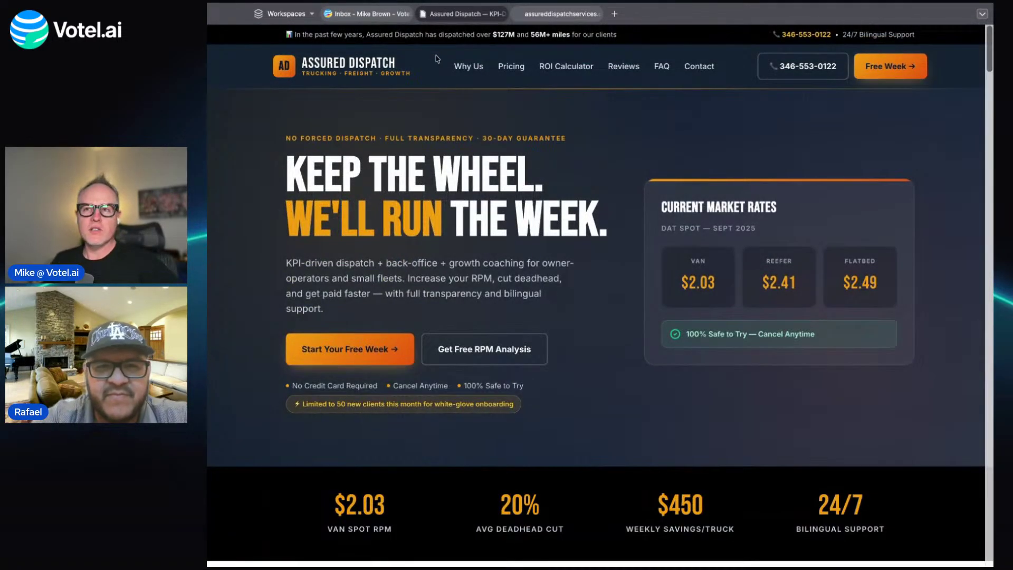
Switch to the Votel inbox and add the open conversation's contact to the pipeline at the Qualified stage.
click(343, 14)
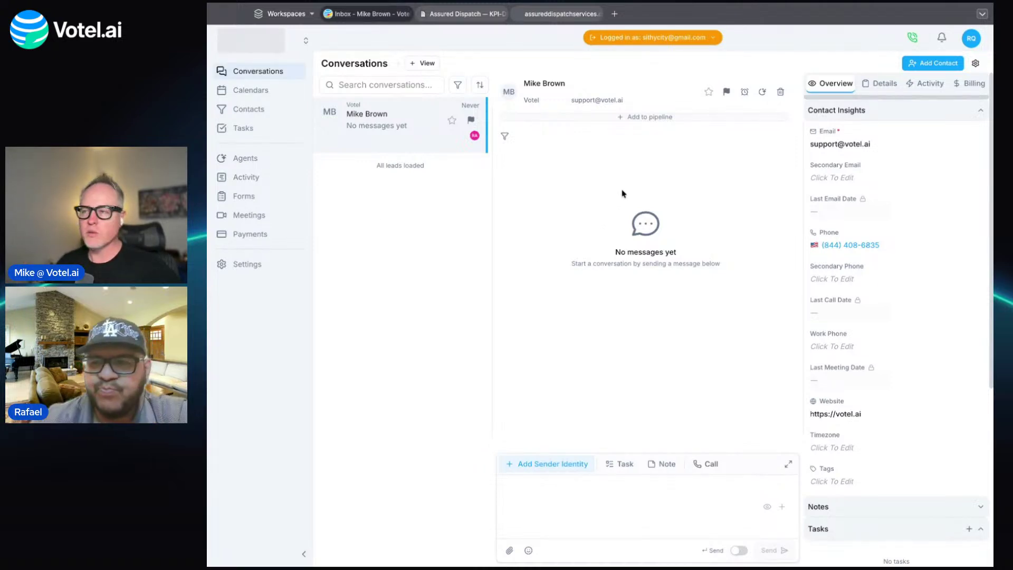
click(731, 122)
click(623, 152)
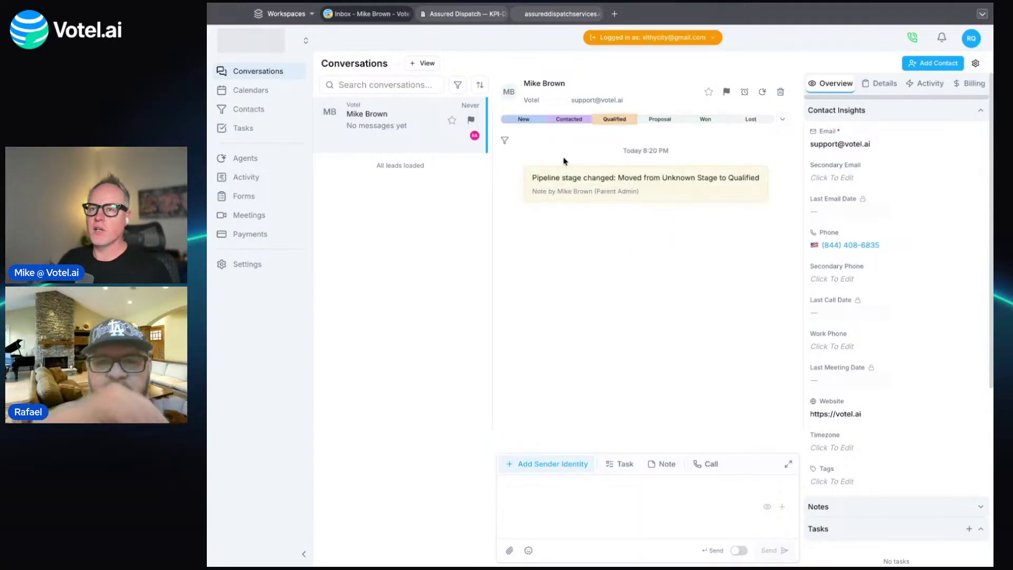
View the Calendars page, open the Contacts table and dismiss its view tip.
click(285, 92)
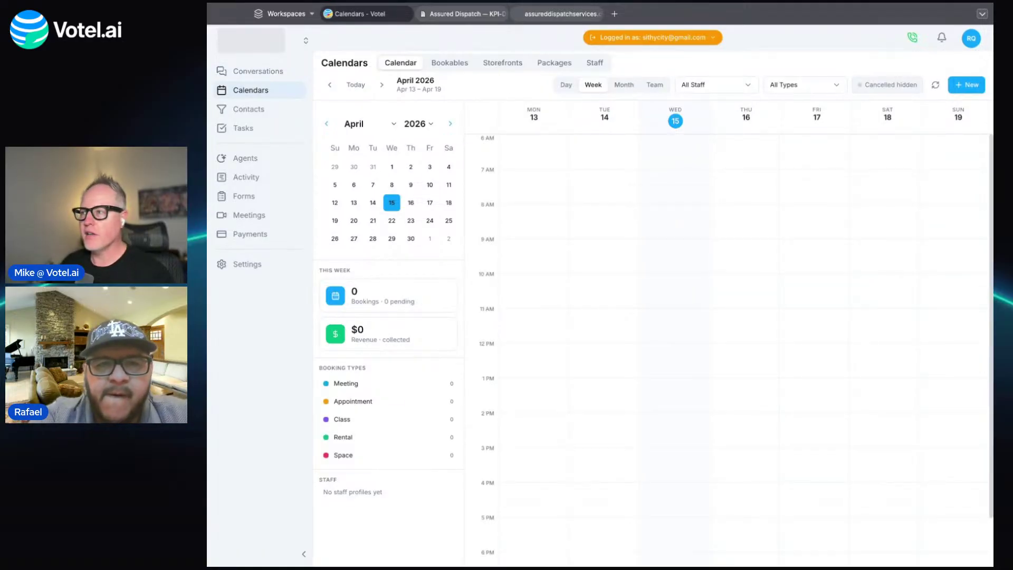
click(276, 114)
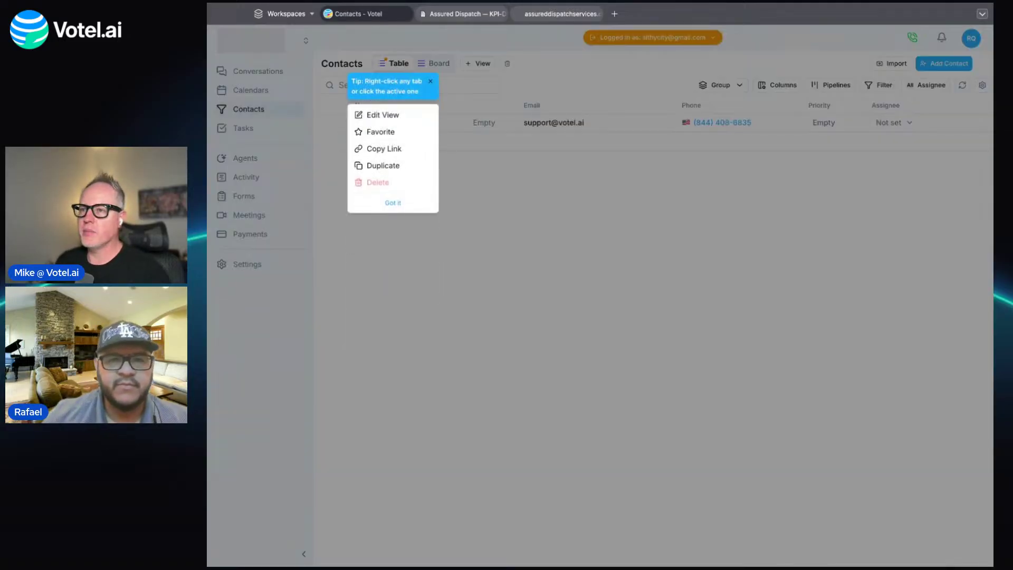
click(377, 202)
Set the priority of the only contact in the table to Urgent.
click(738, 94)
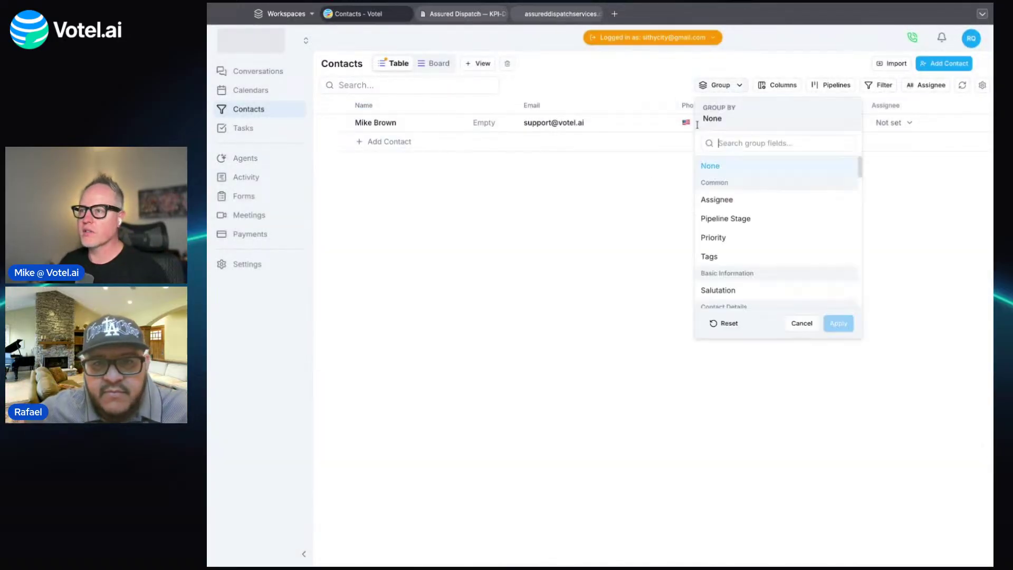
click(635, 246)
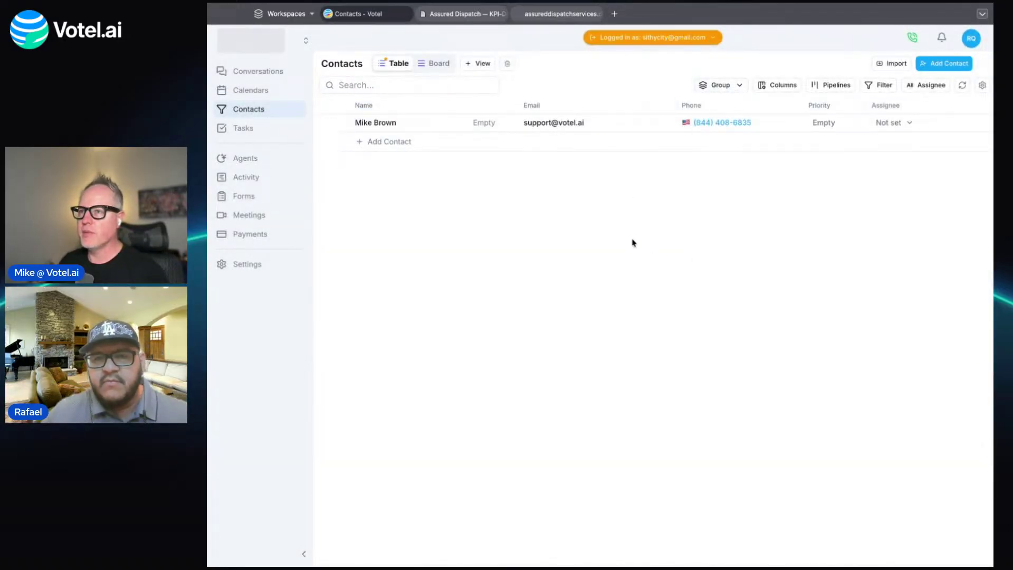
click(835, 126)
click(833, 141)
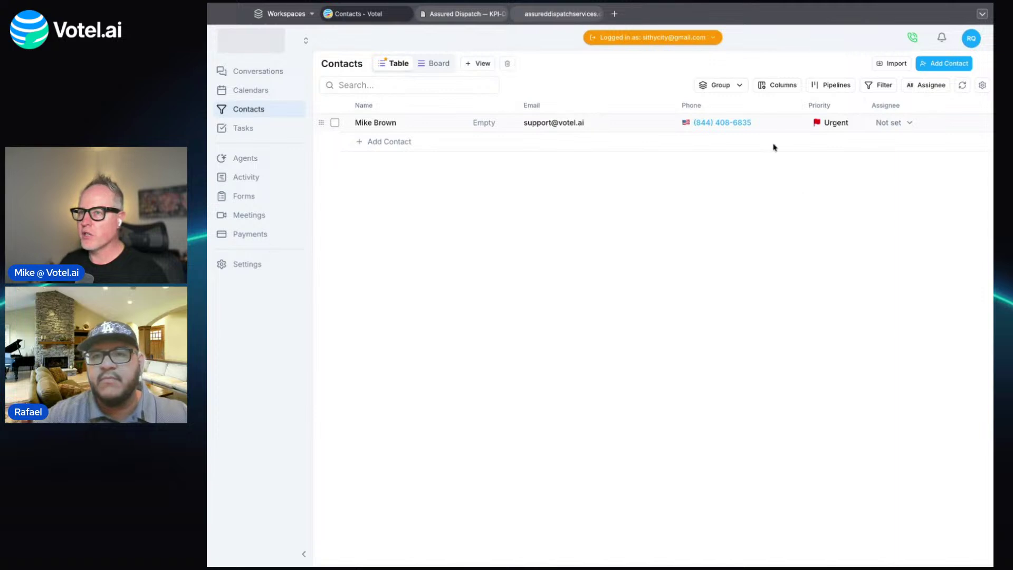
Group the contacts table by Priority.
click(728, 88)
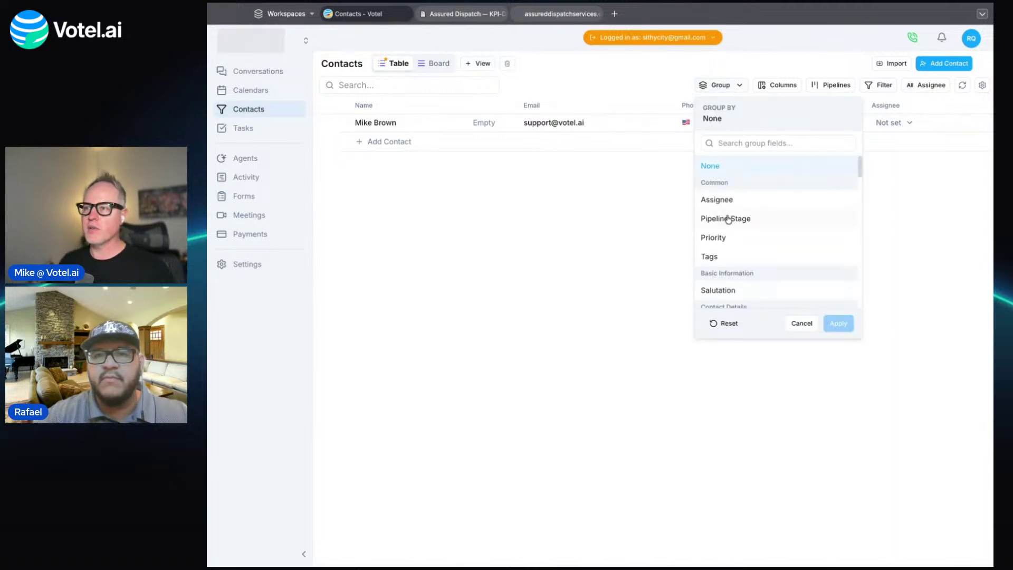
click(726, 238)
click(838, 323)
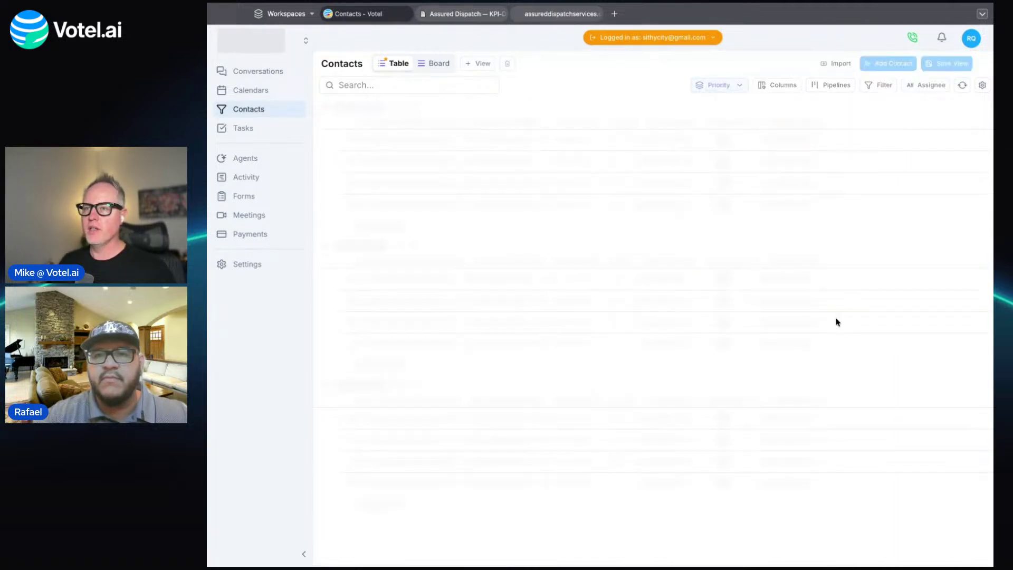
Expand the Urgent group and regroup the contacts table by Pipeline Stage.
click(329, 110)
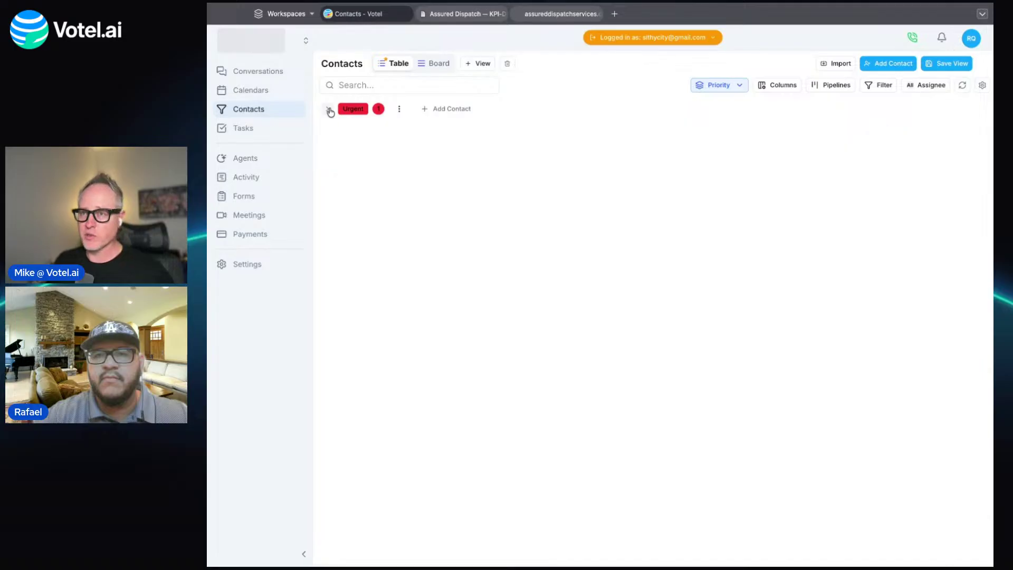
click(329, 110)
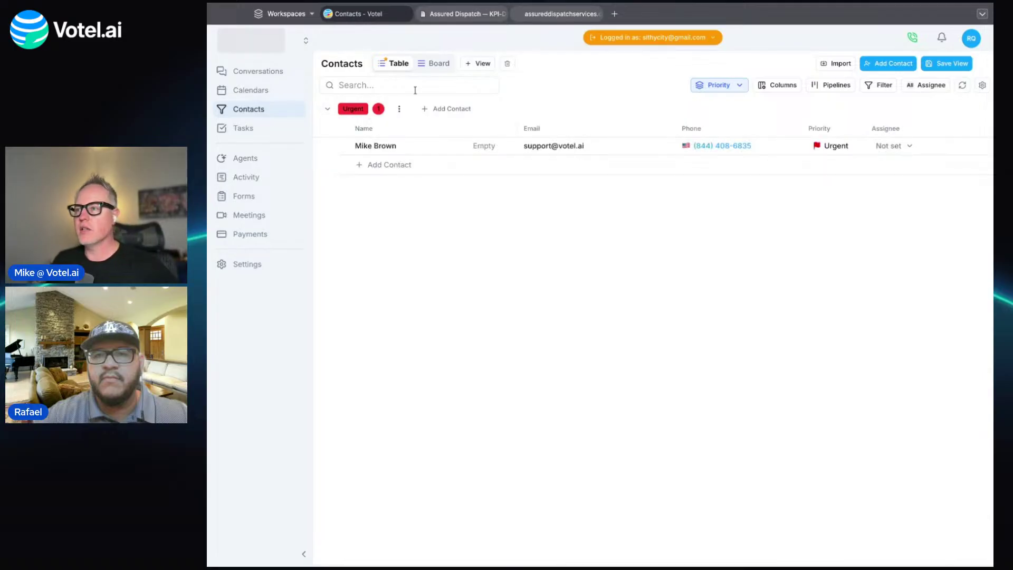
click(710, 84)
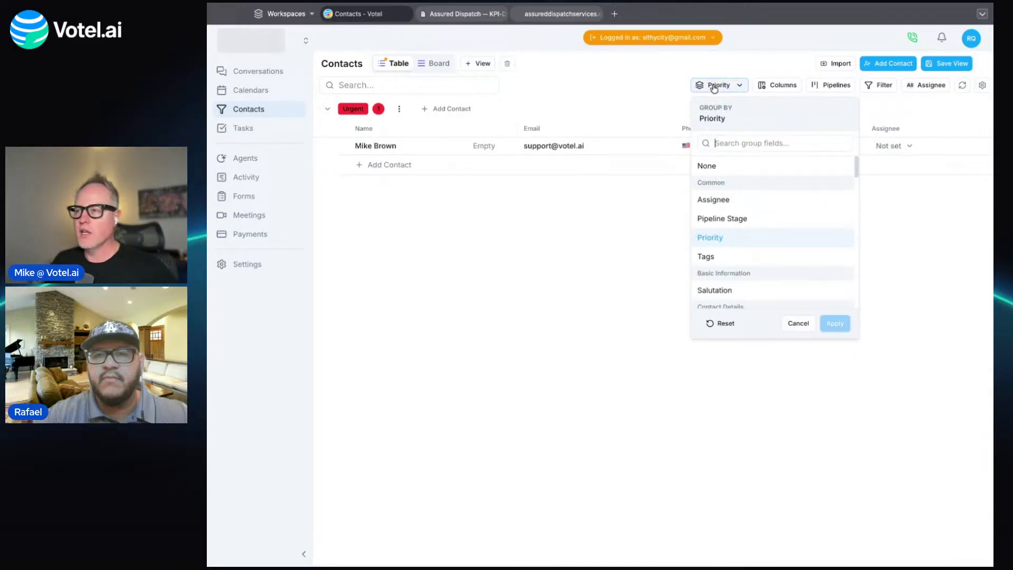
click(742, 224)
click(834, 324)
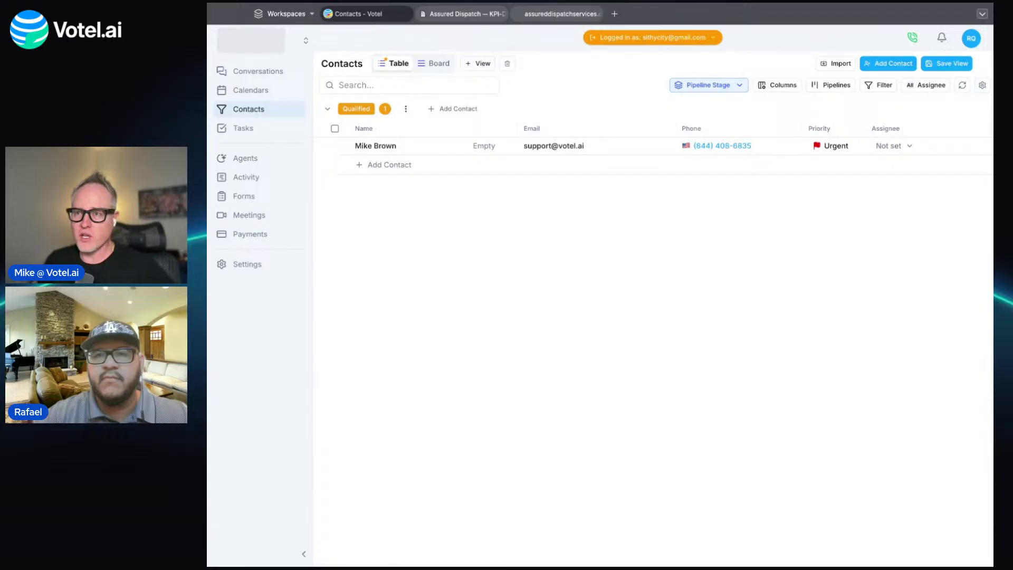
Select the contact in the Qualified group, view the Drip Campaign option for assigning an AI agent, and close the dialog.
click(334, 145)
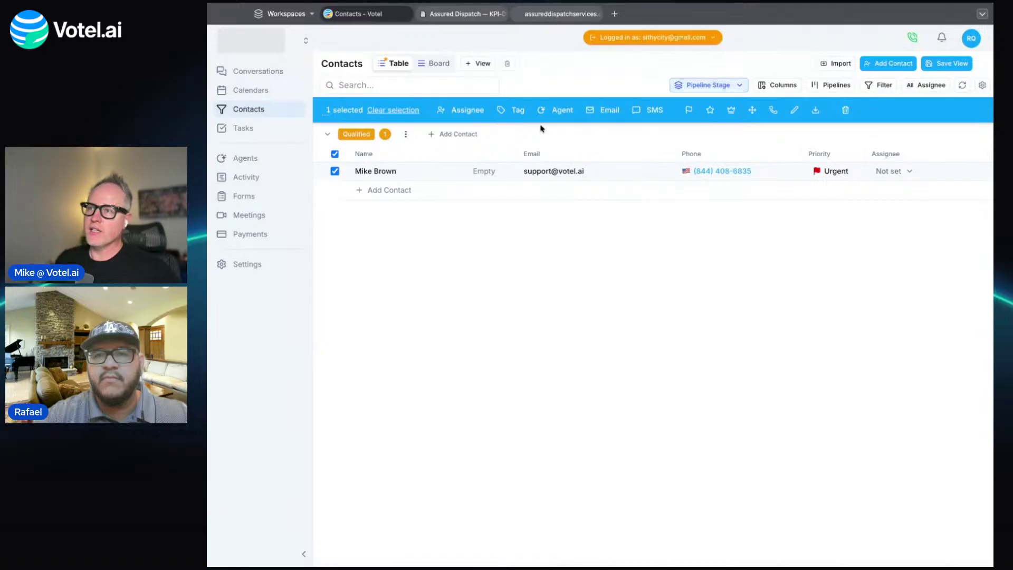
click(559, 110)
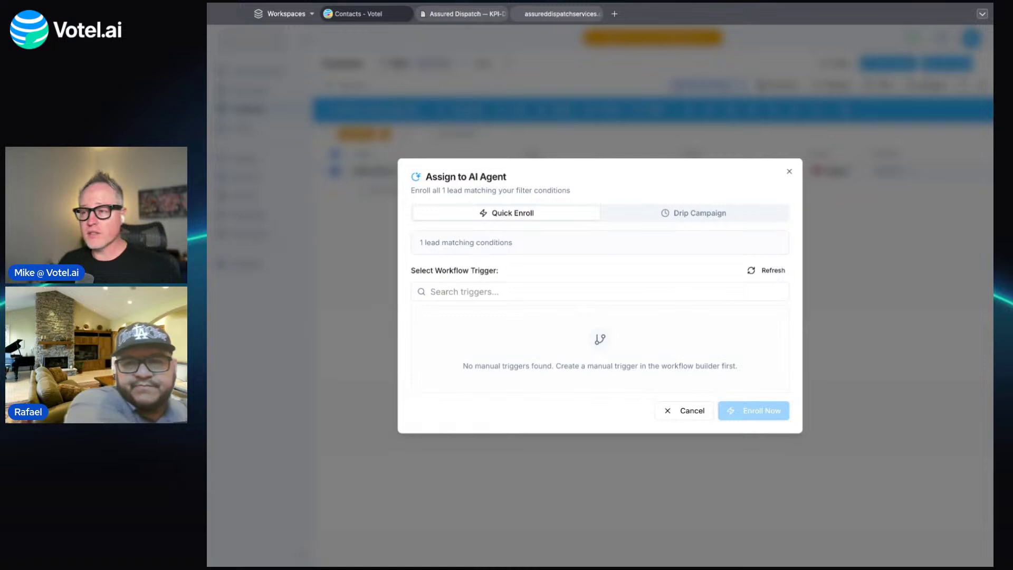
click(700, 213)
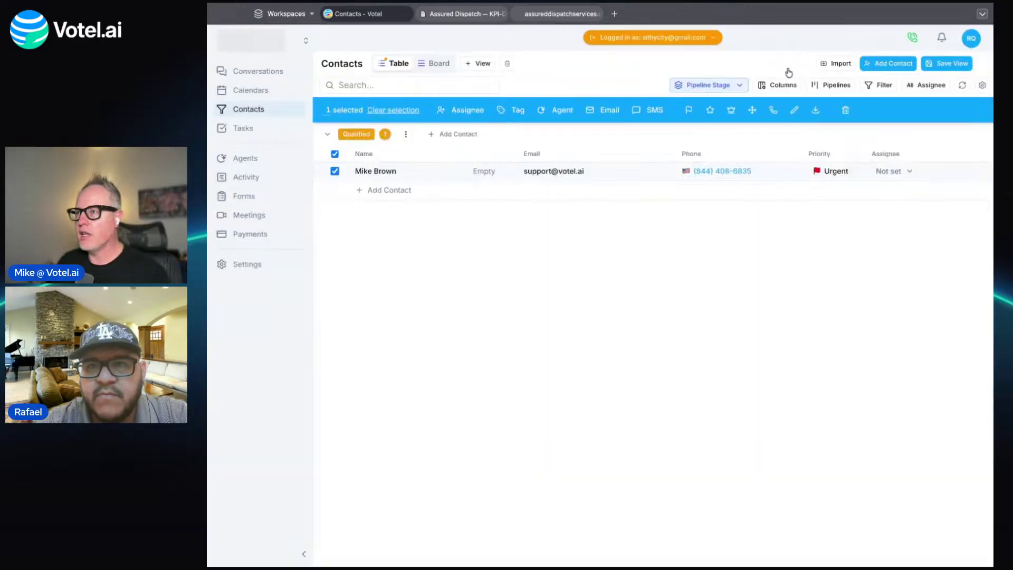
click(788, 70)
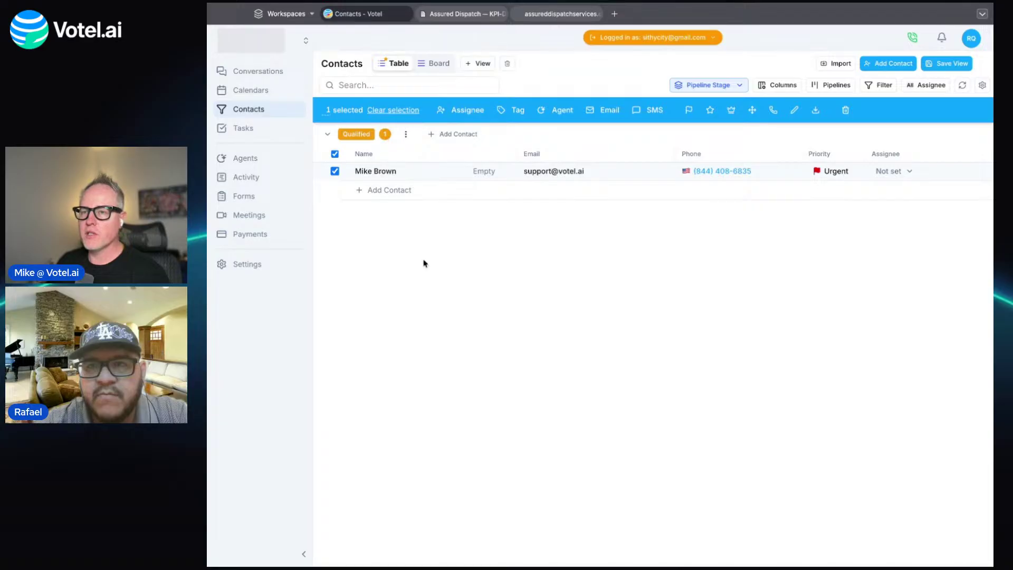
Open the contact's record and look through its Overview, Details and Activity information.
click(377, 171)
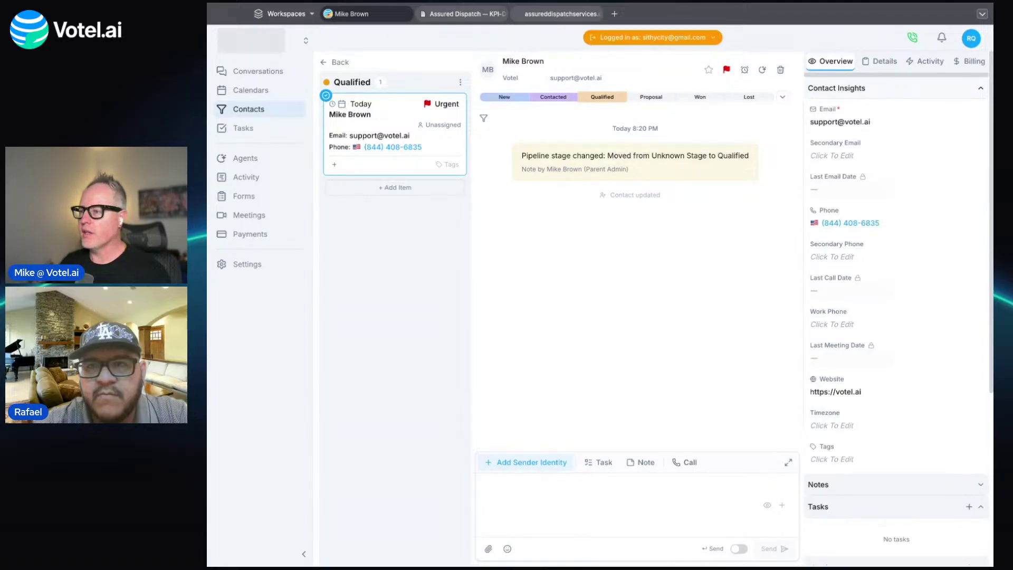
click(845, 88)
click(844, 88)
click(882, 61)
click(930, 62)
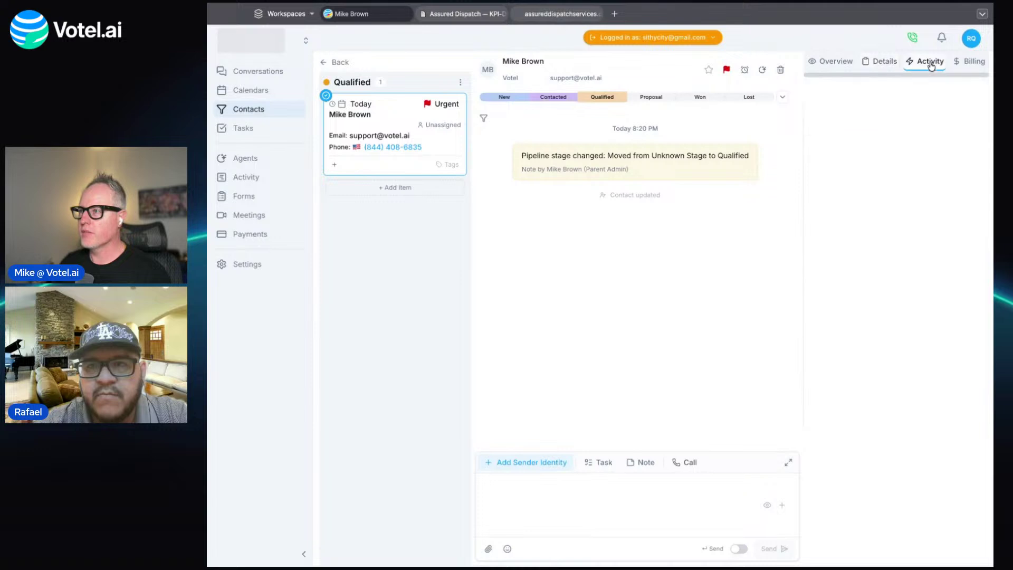
click(887, 64)
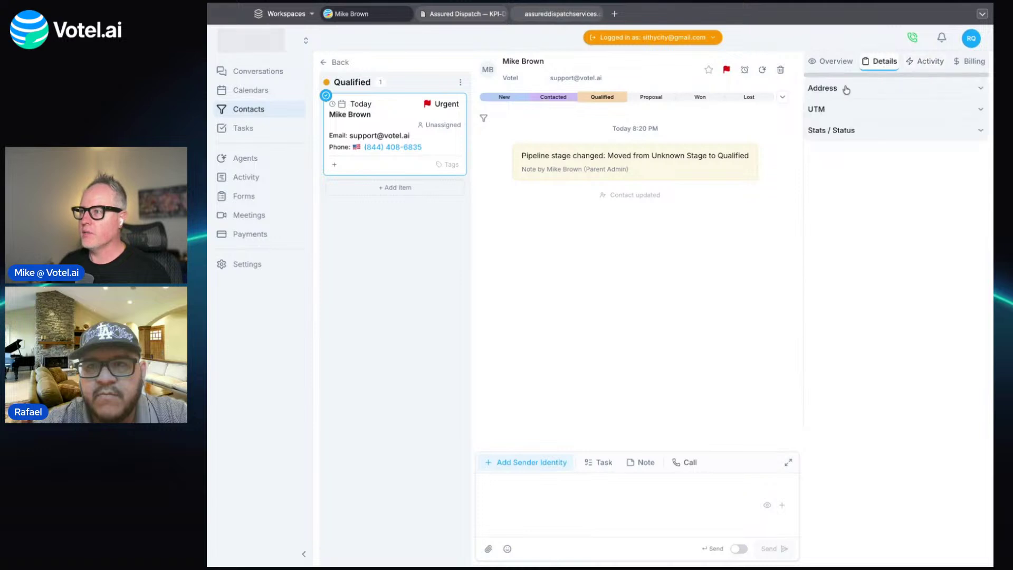
Open the Custom Contacts settings and look through the in-use and custom fields in the field library.
click(256, 271)
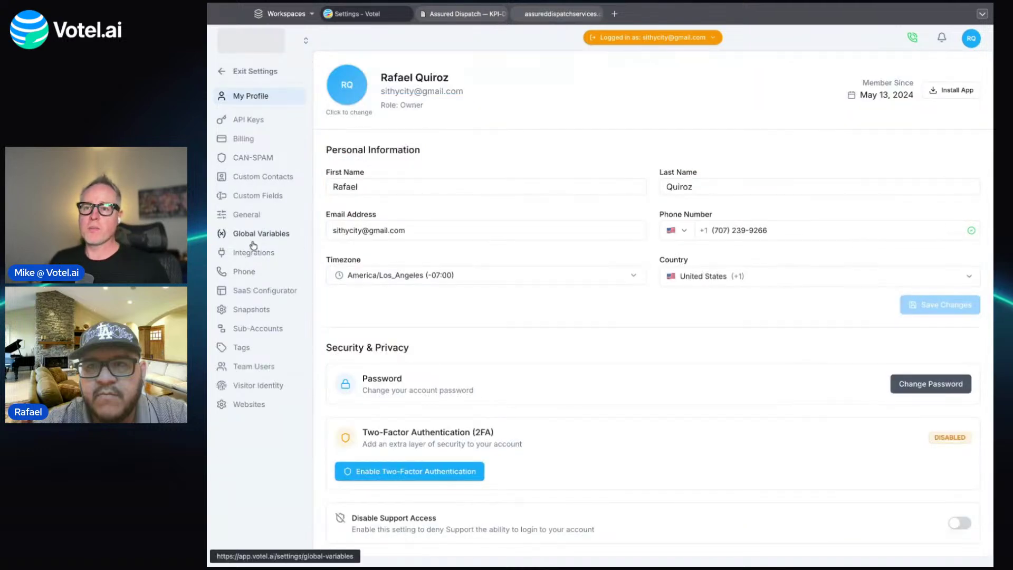
click(272, 179)
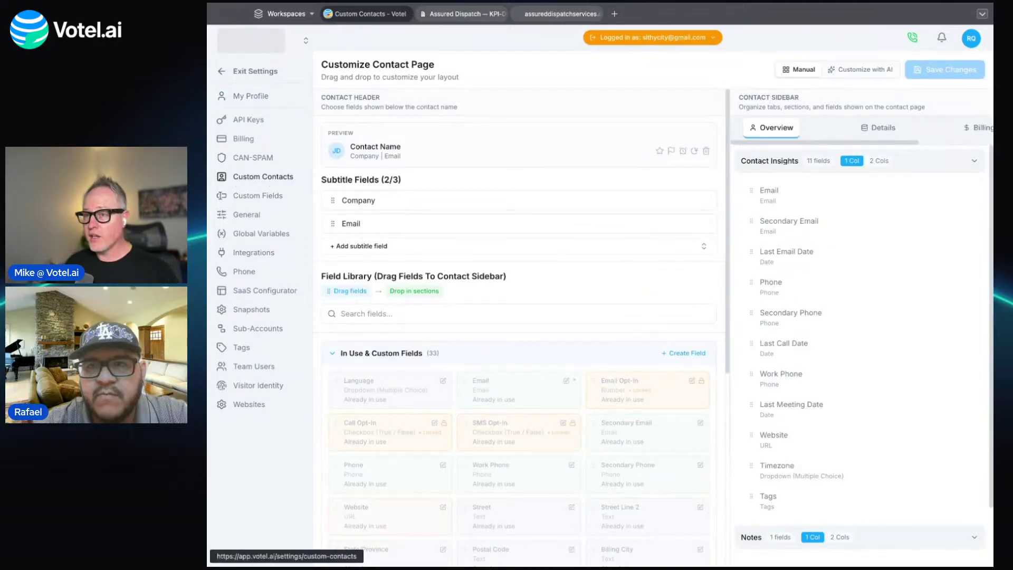
scroll(675, 226, down, 3)
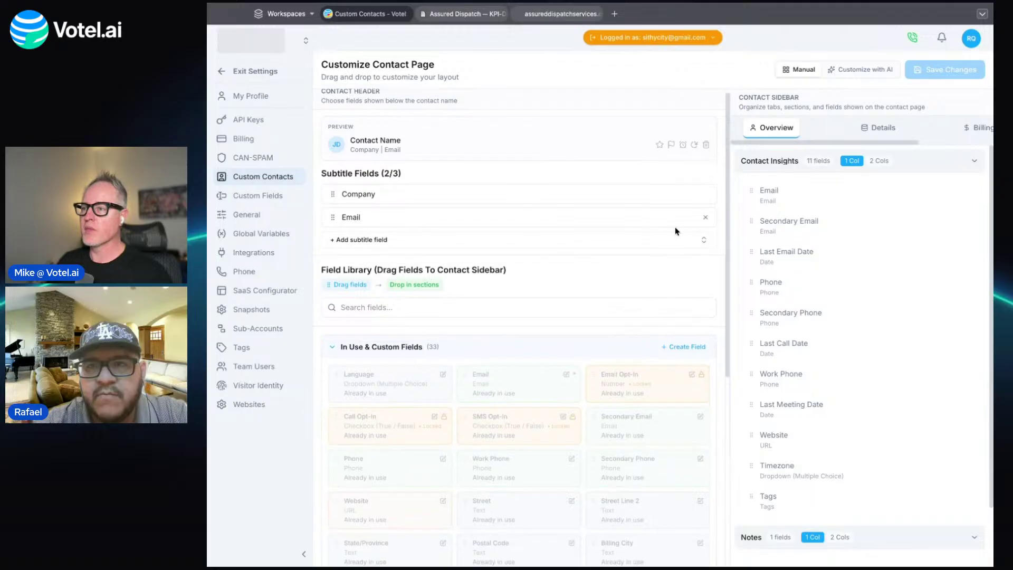
scroll(593, 242, down, 3)
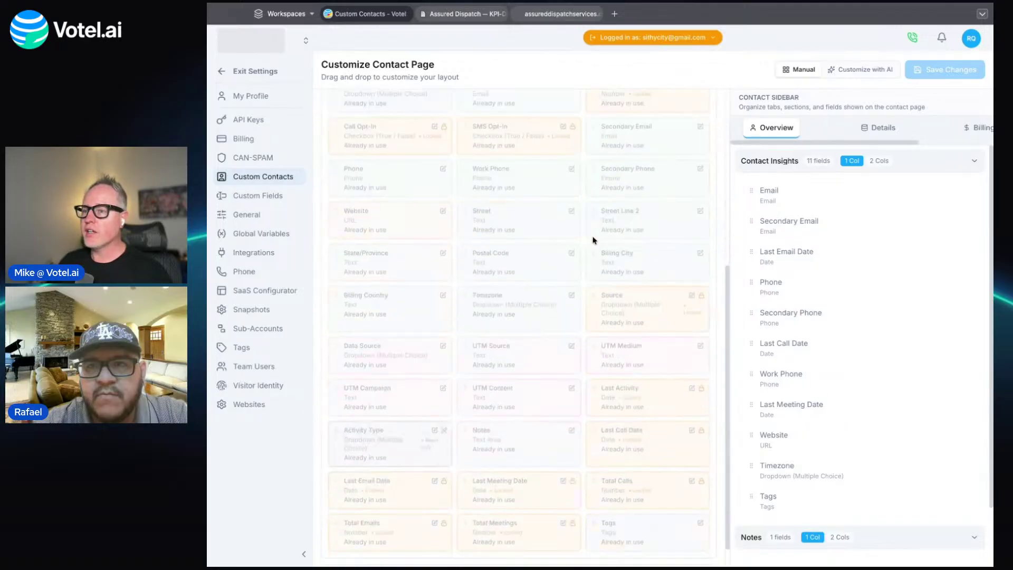
scroll(593, 240, up, 6)
scroll(581, 254, down, 6)
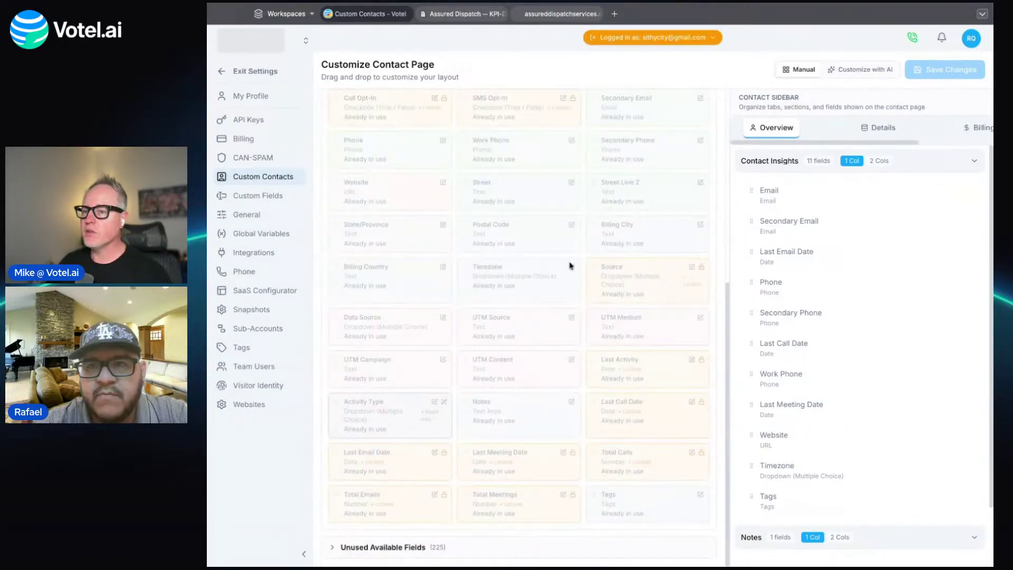
Expand the Unused Available Fields section, look through its fields and collapse it again.
click(410, 547)
scroll(472, 488, down, 7)
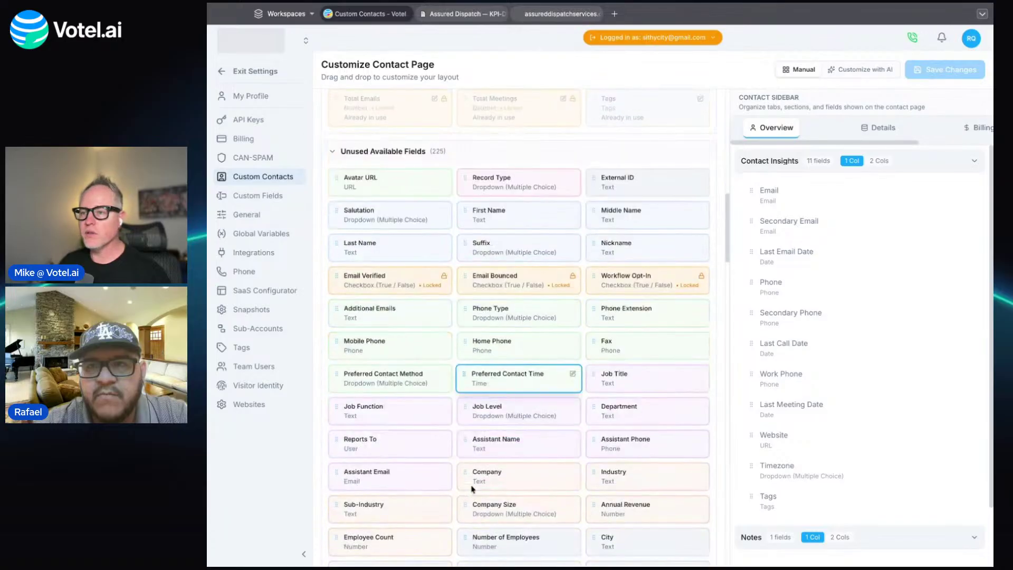
click(393, 152)
scroll(533, 344, up, 5)
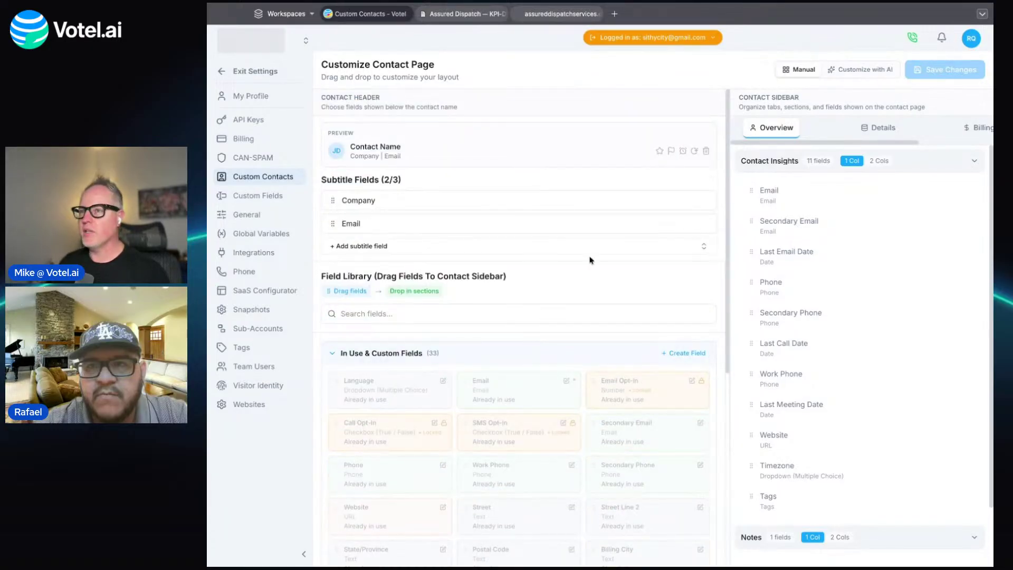
Switch contact page customization to AI and copy the existing Assured Dispatch homepage text from the blue banner through the Bilingual Support statistic.
click(869, 73)
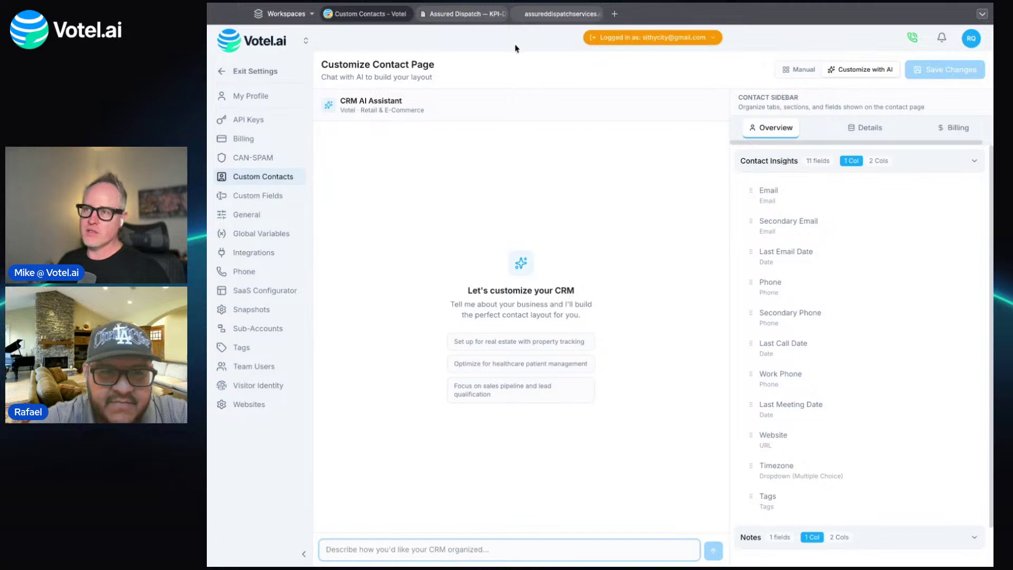
click(537, 22)
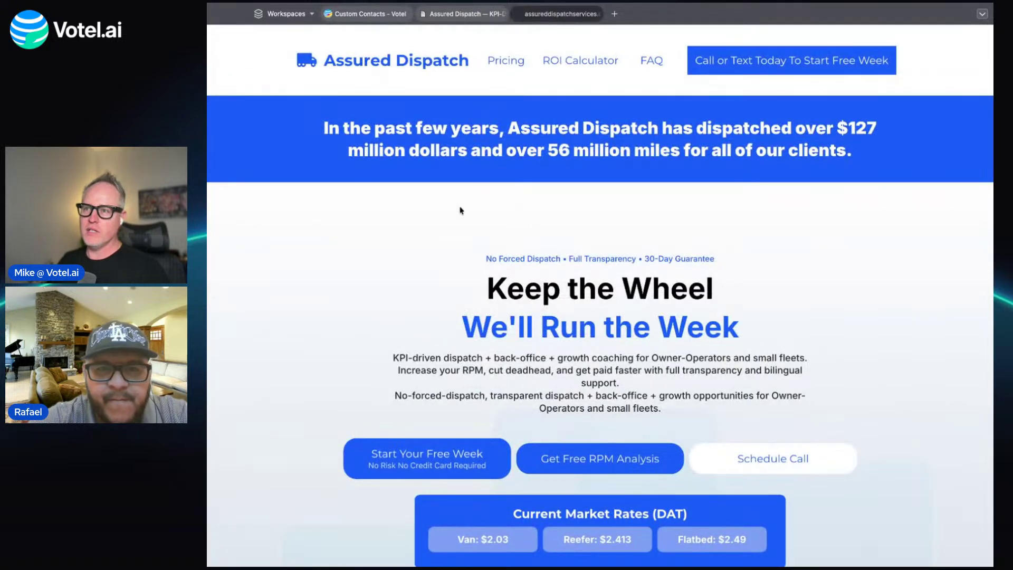
drag(323, 122, 868, 511)
scroll(813, 464, down, 3)
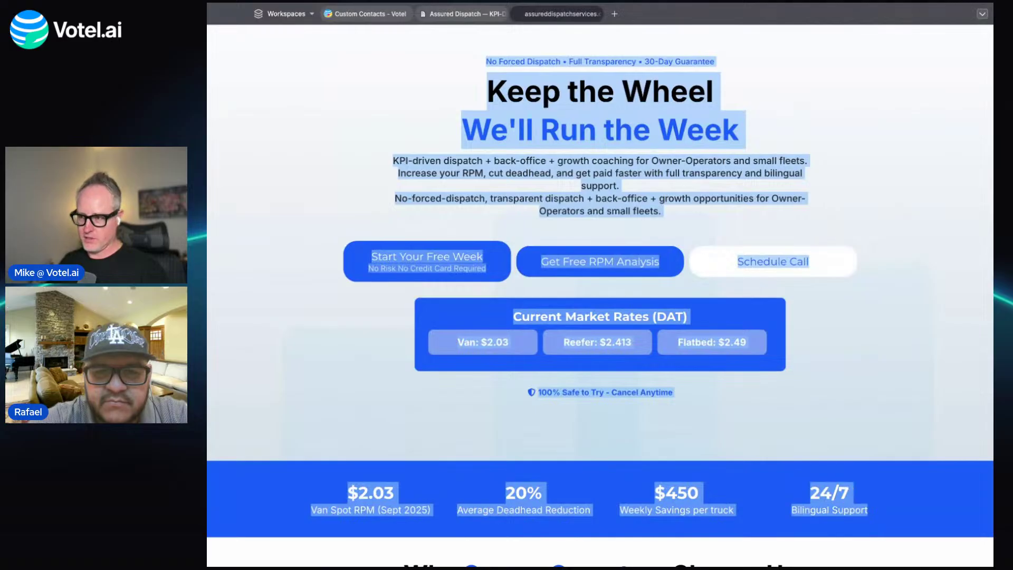
Send the Votel CRM AI Assistant "customize for atrucking dispatch company. here si some info about them" followed by the copied website text.
click(365, 14)
text(c)
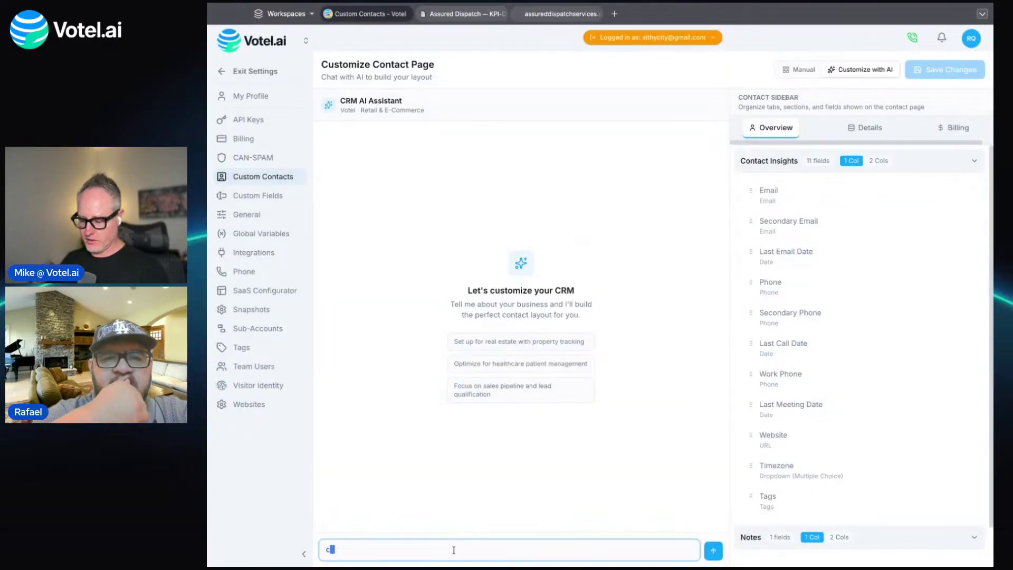
text(ustomize for )
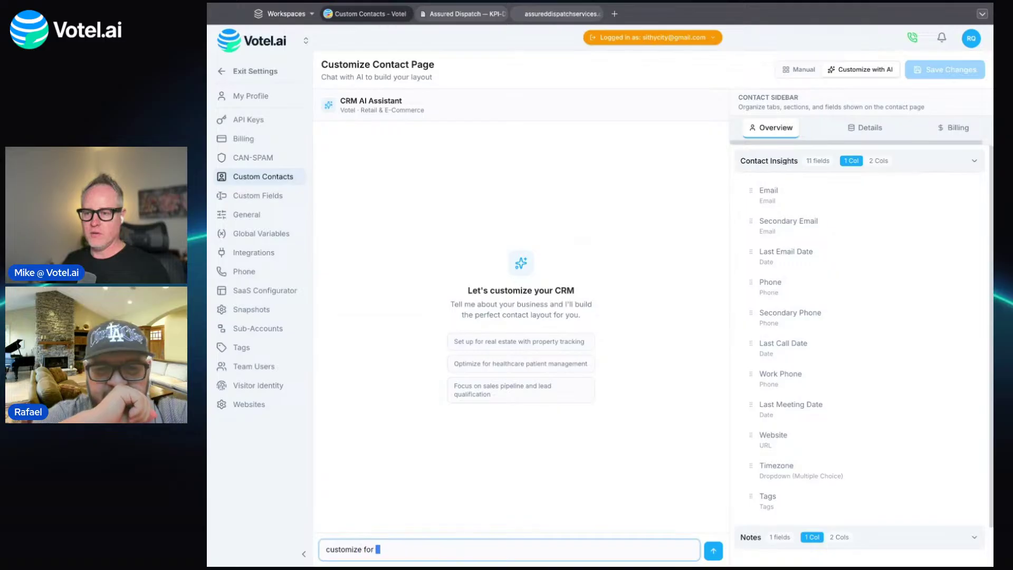
text(atrucking )
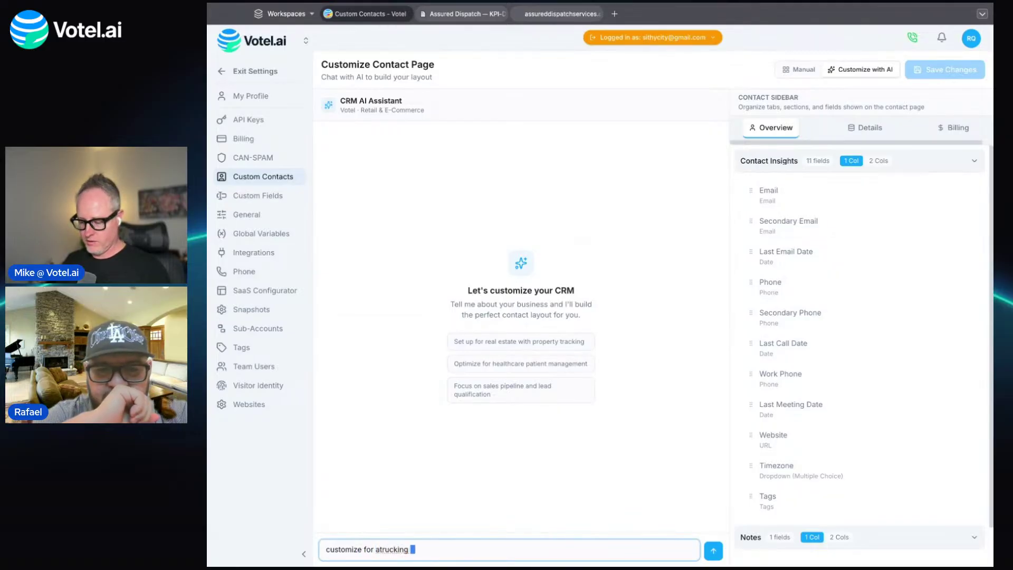
text(dispatch com)
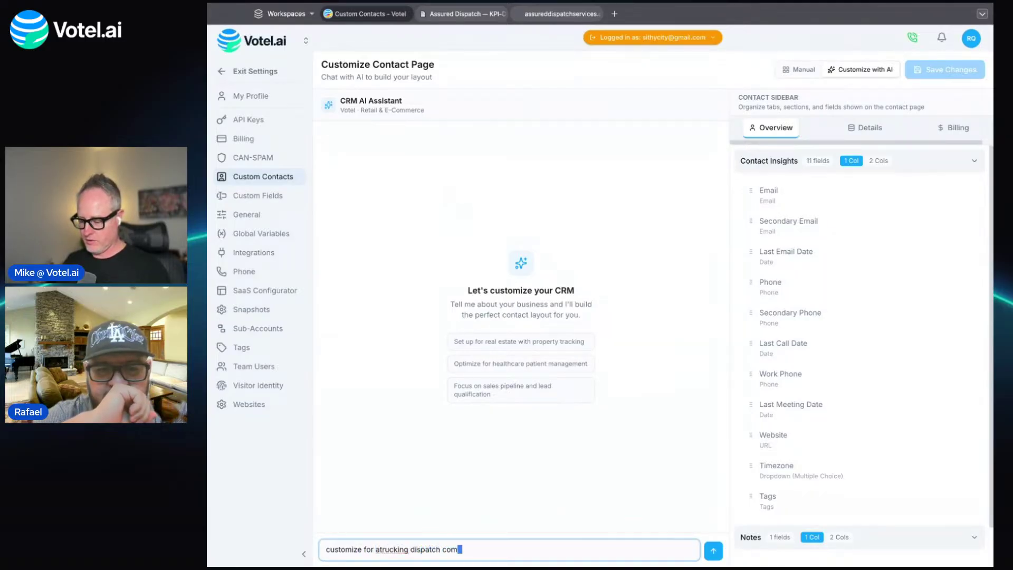
text(pany. )
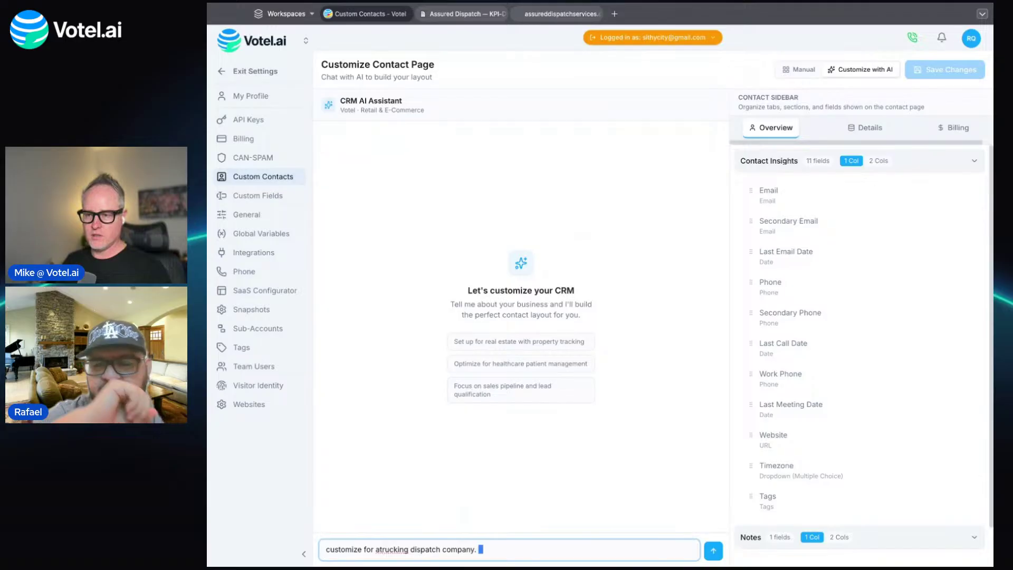
text(here si some )
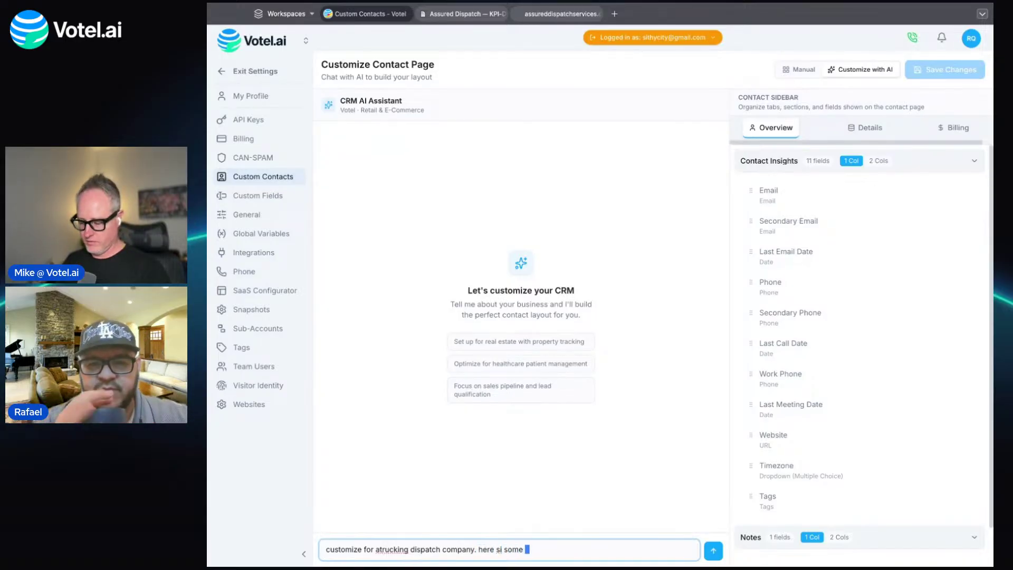
text(info about them)
key(shift+Return)
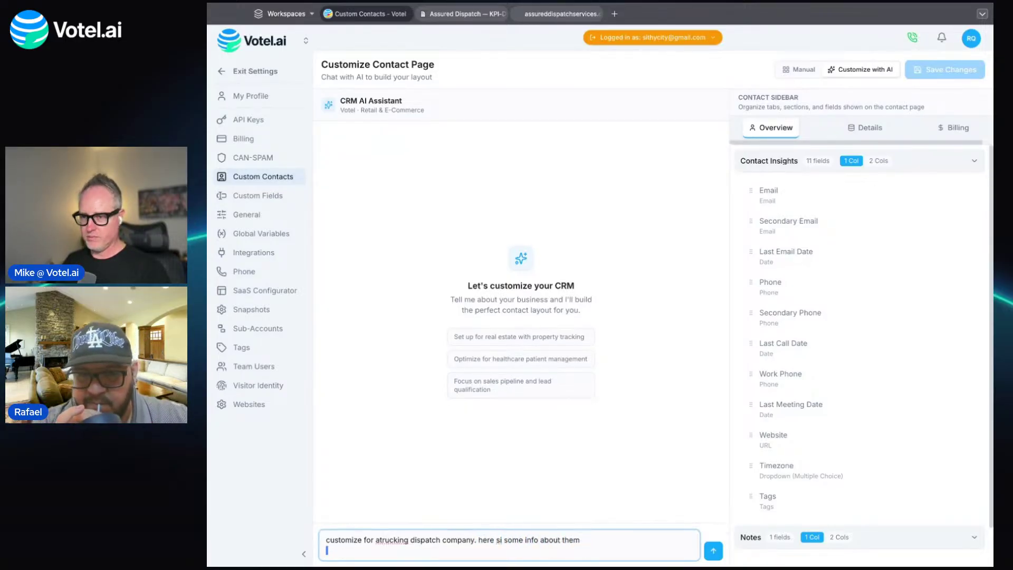
key(ctrl+v)
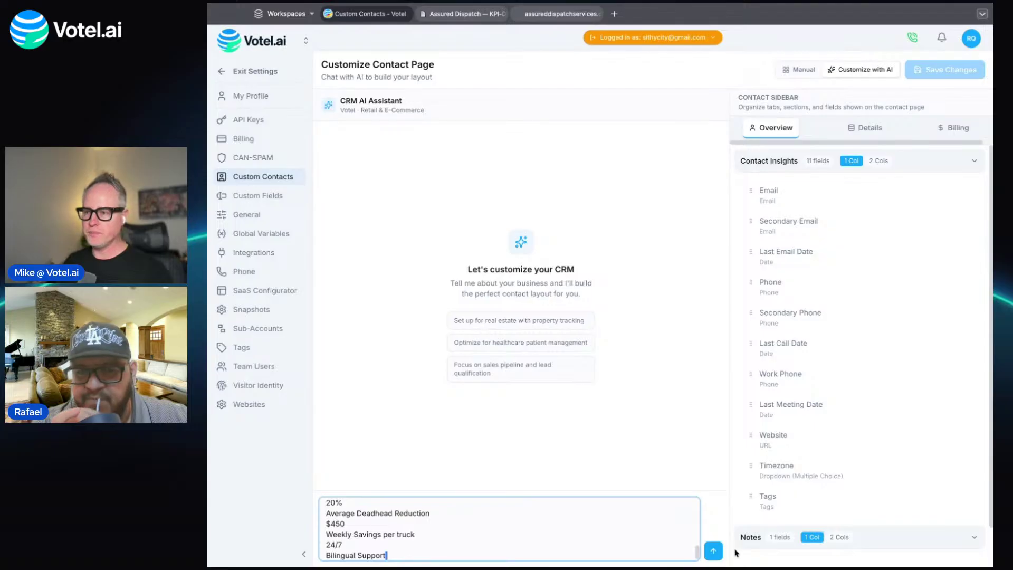
click(713, 551)
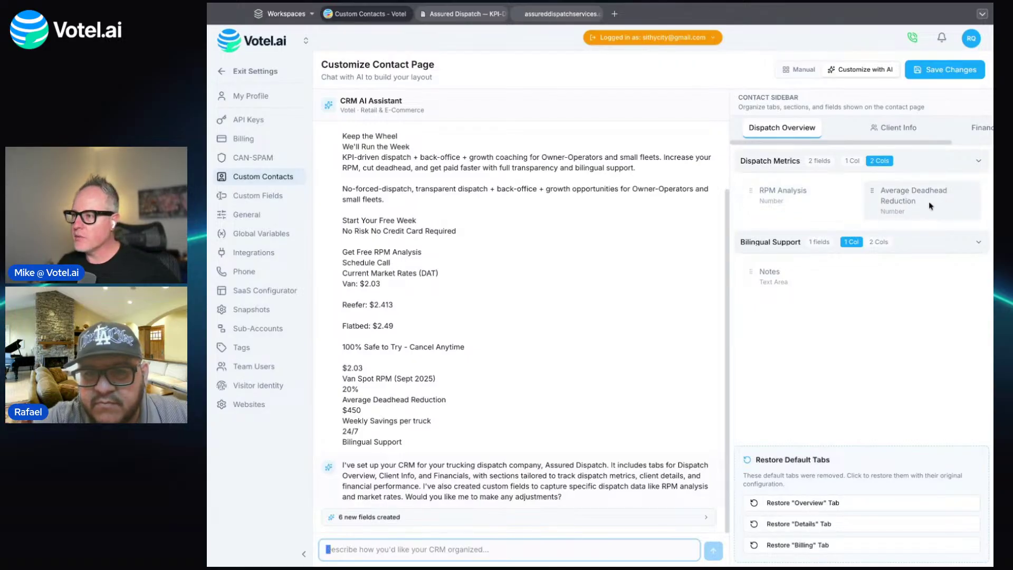
Examine the fields in the Client Info and Financials tabs of the AI-generated contact sidebar.
click(894, 127)
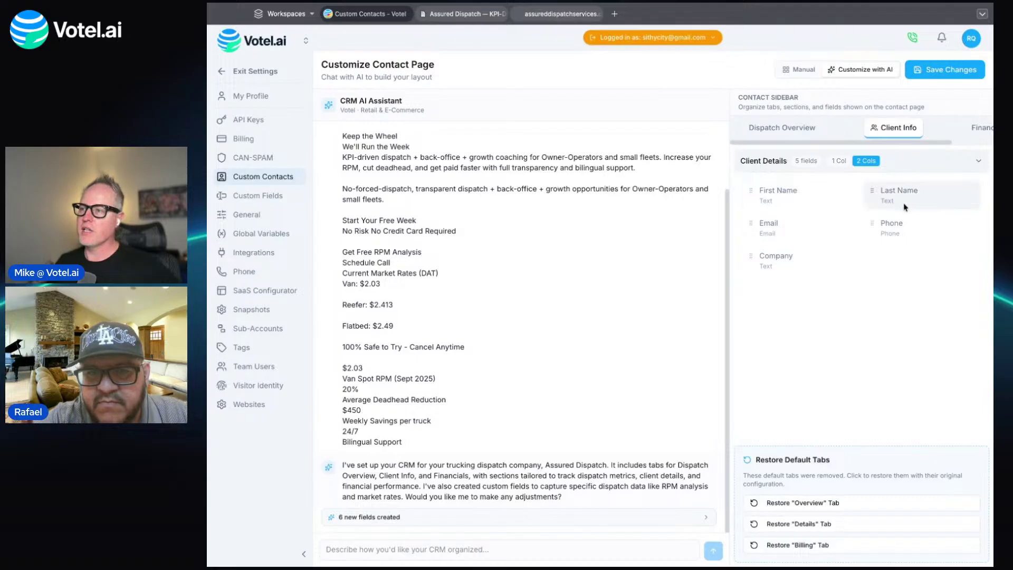
scroll(939, 132, right, 2)
key(ctrl+a)
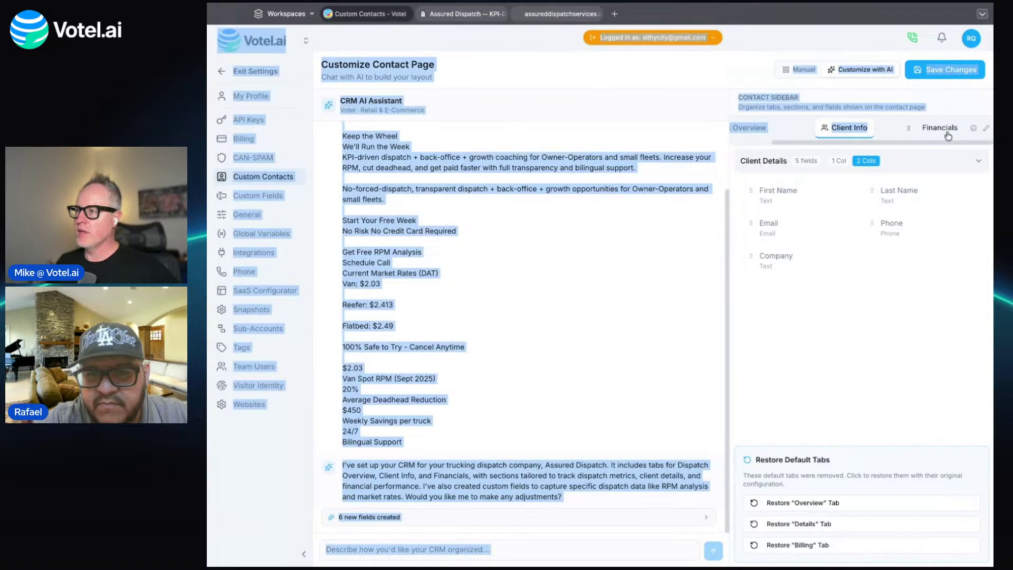
click(944, 130)
click(899, 310)
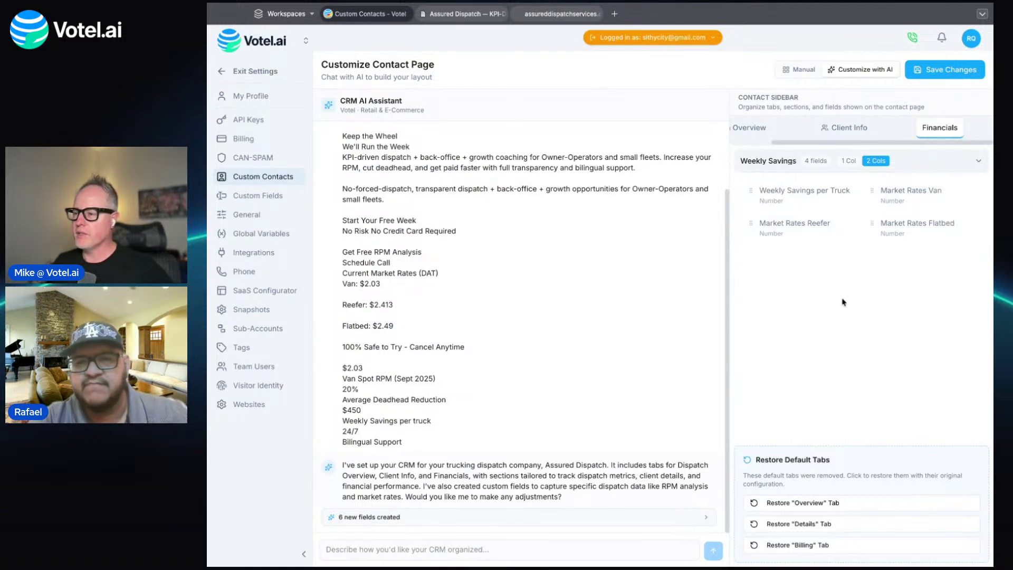
mouse_move(840, 135)
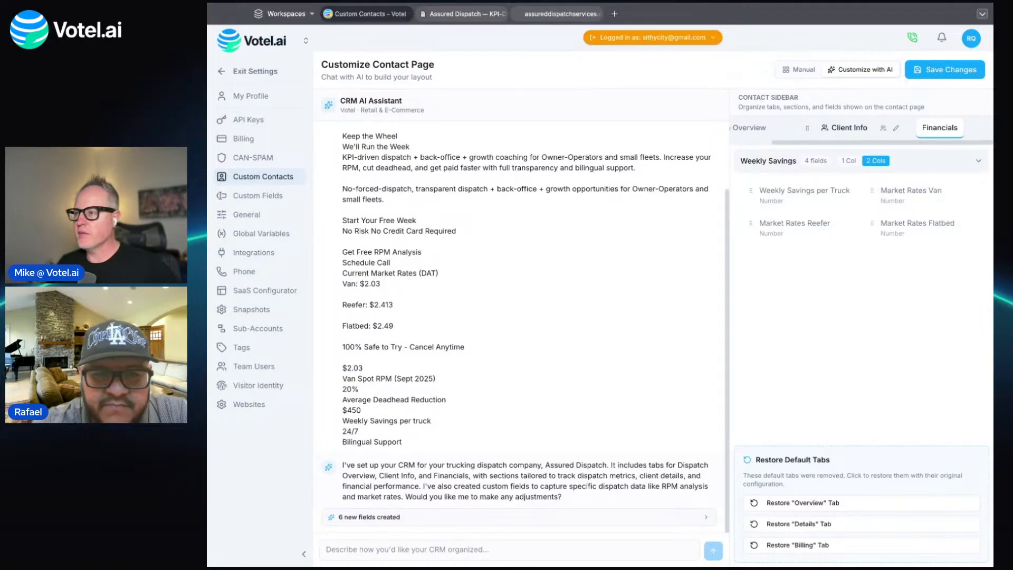
click(844, 128)
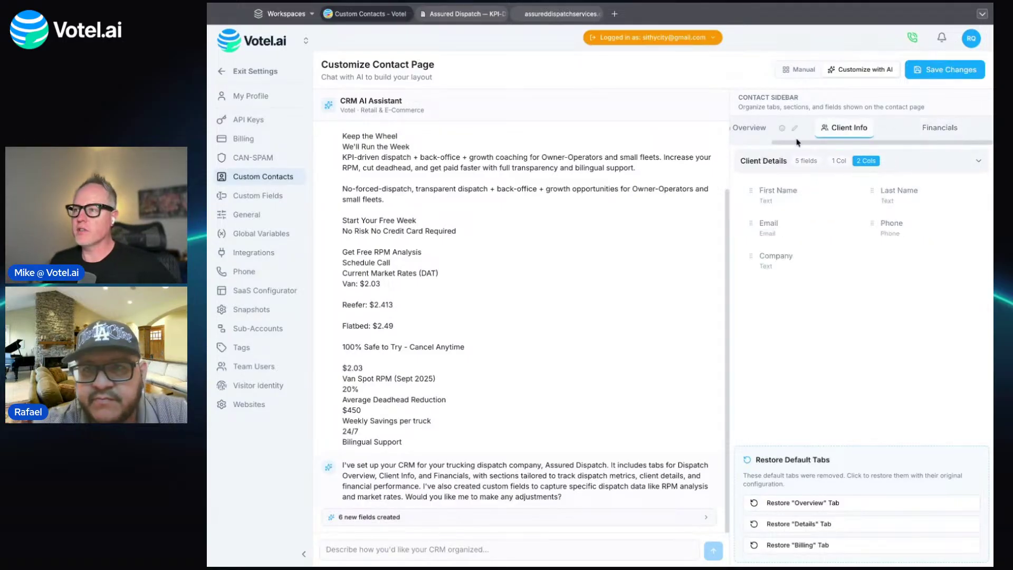
Show the Dispatch Overview tab of the AI-generated contact sidebar and save the contact page layout.
click(755, 130)
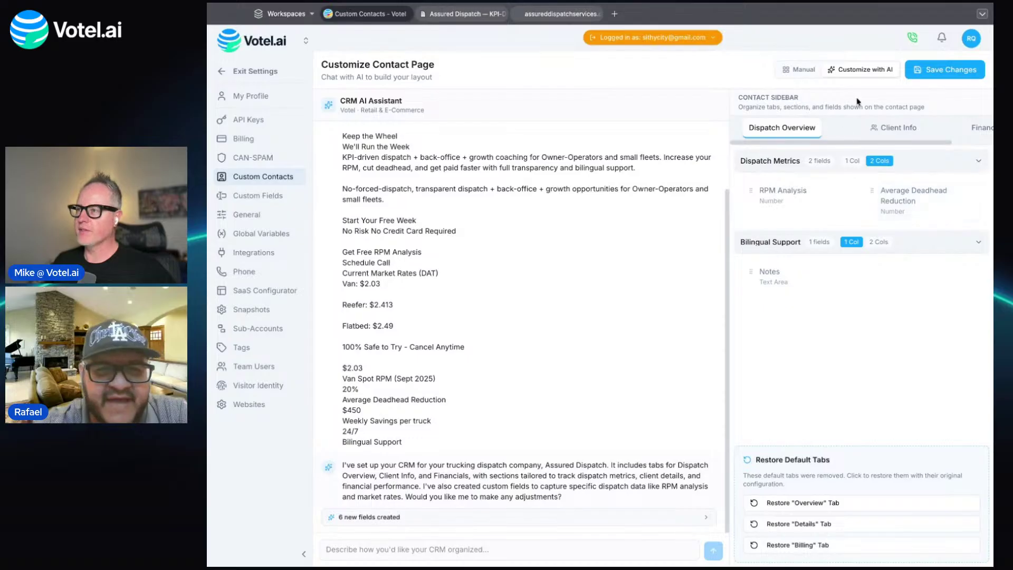
click(932, 75)
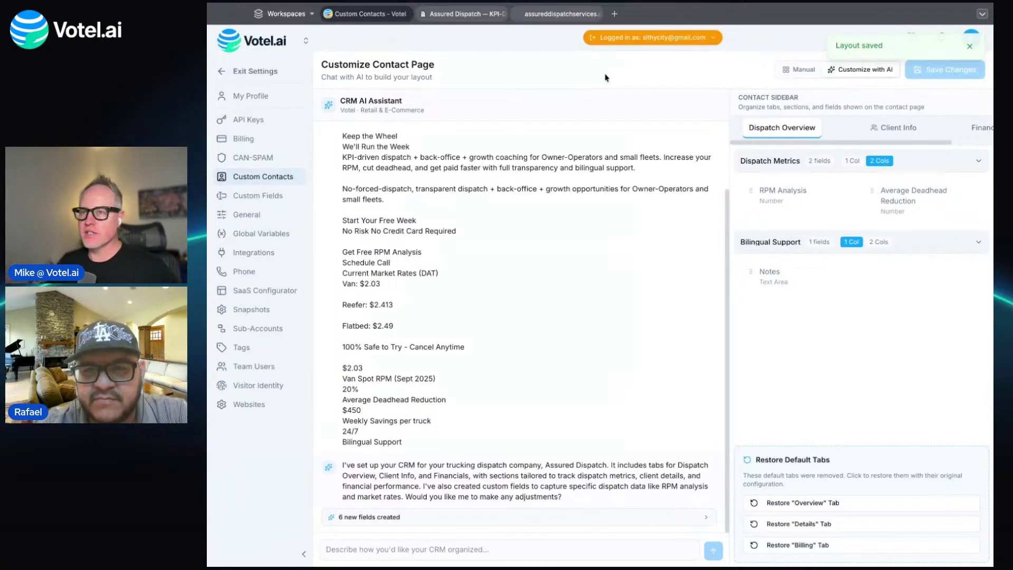
Exit settings, open the listed contact and examine its Dispatch Overview, Client Info and Financials fields, expanding the Bilingual Support section.
click(252, 71)
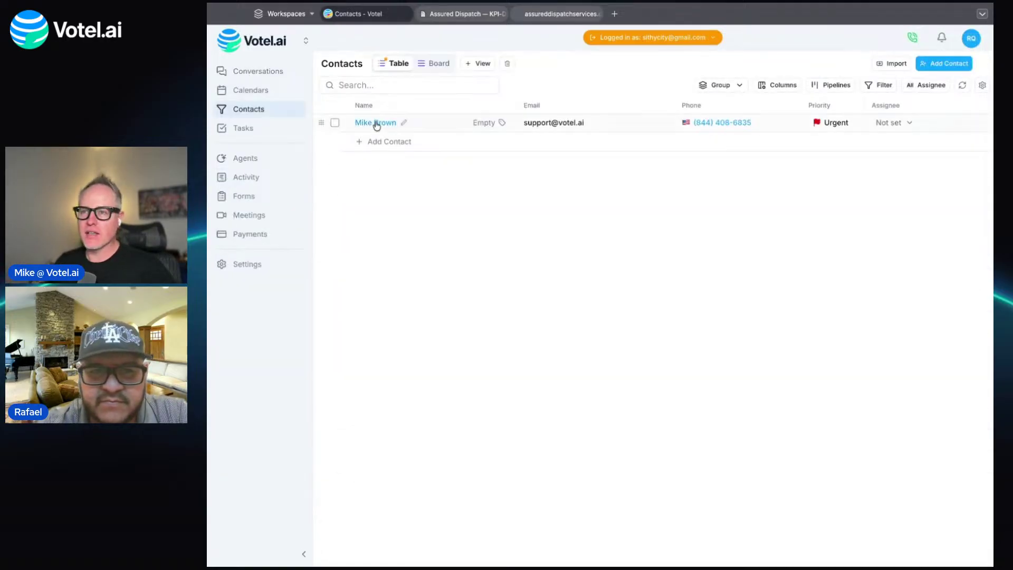
click(377, 124)
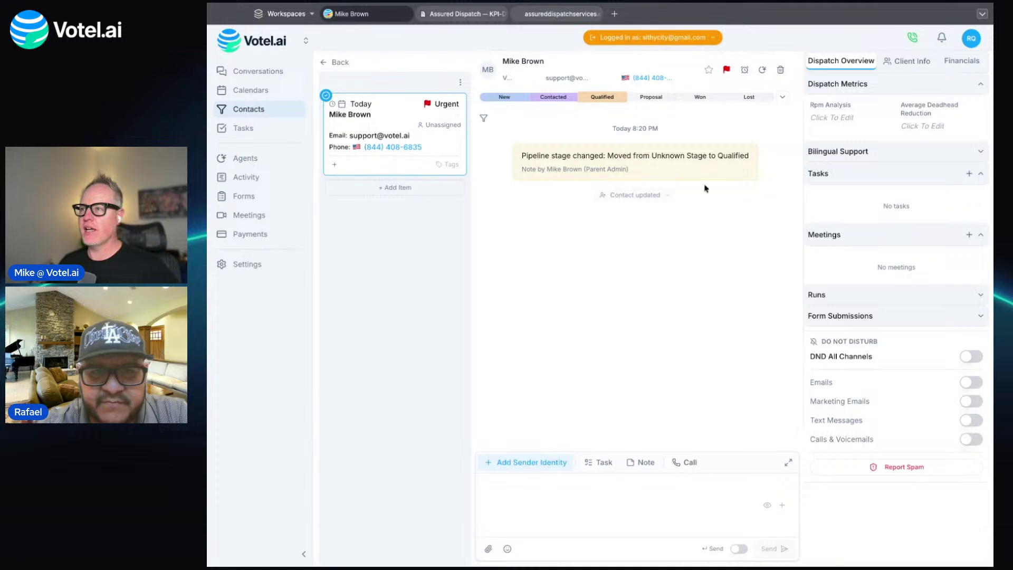
click(897, 61)
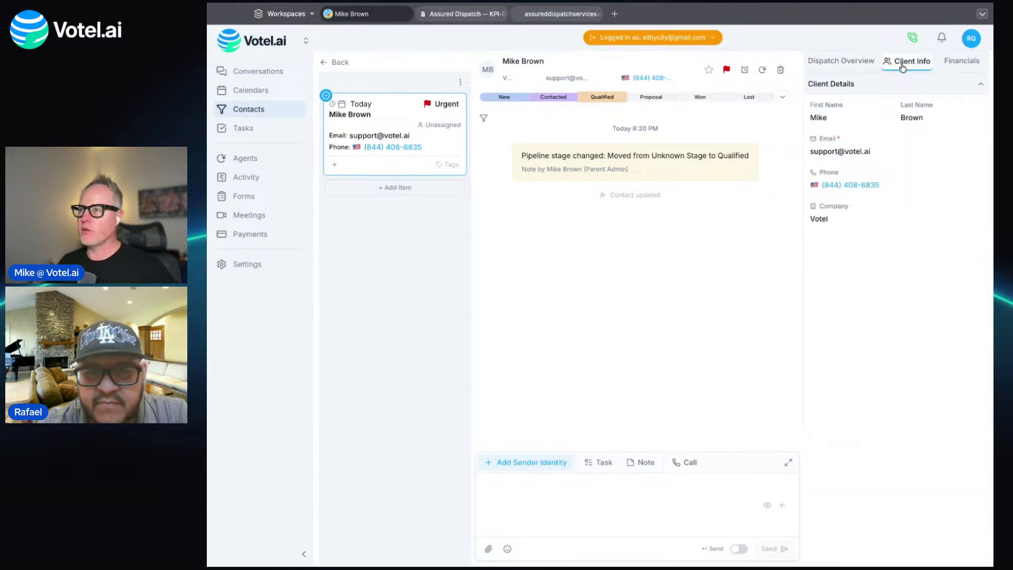
click(839, 61)
click(854, 153)
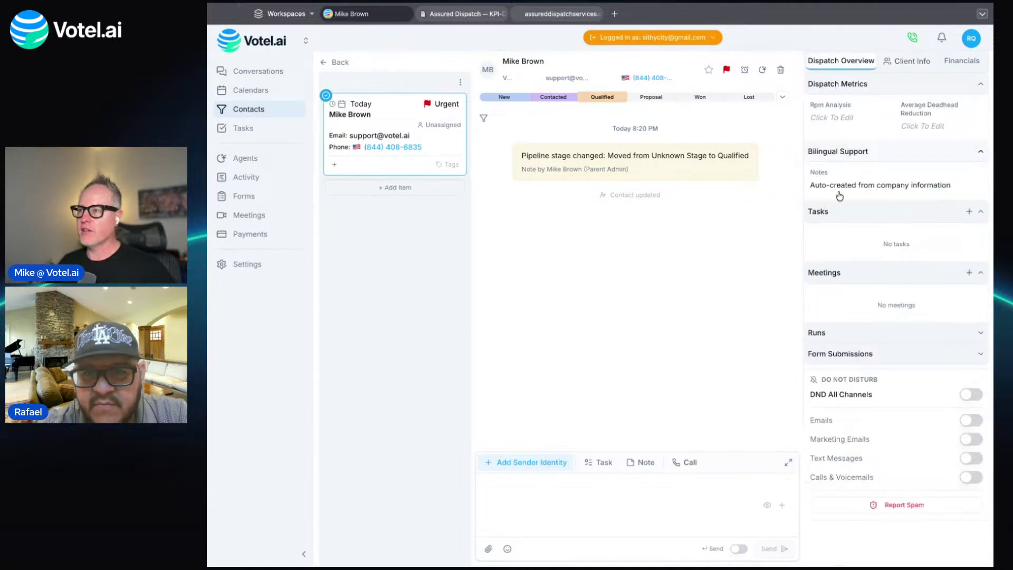
click(958, 61)
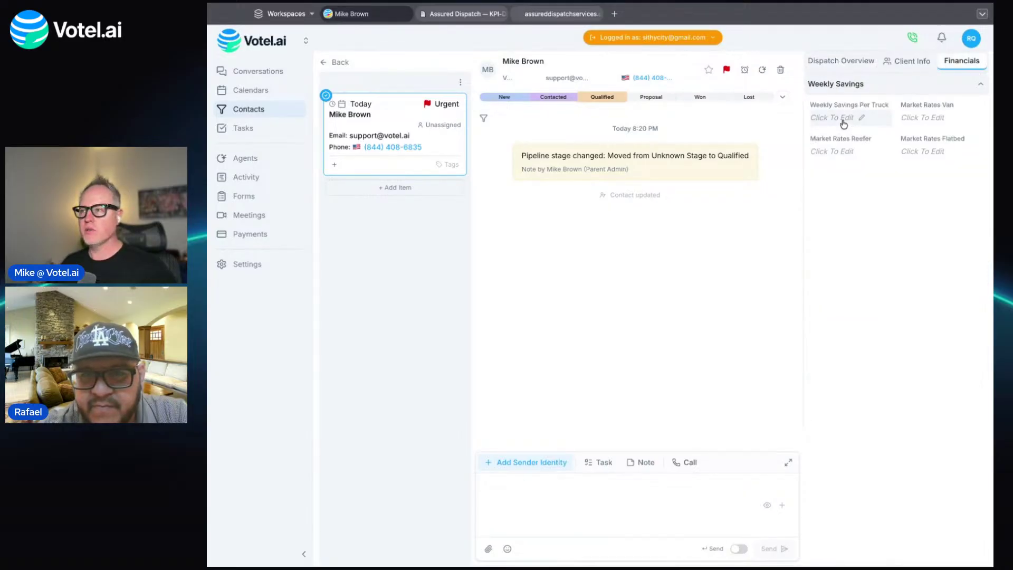
click(832, 61)
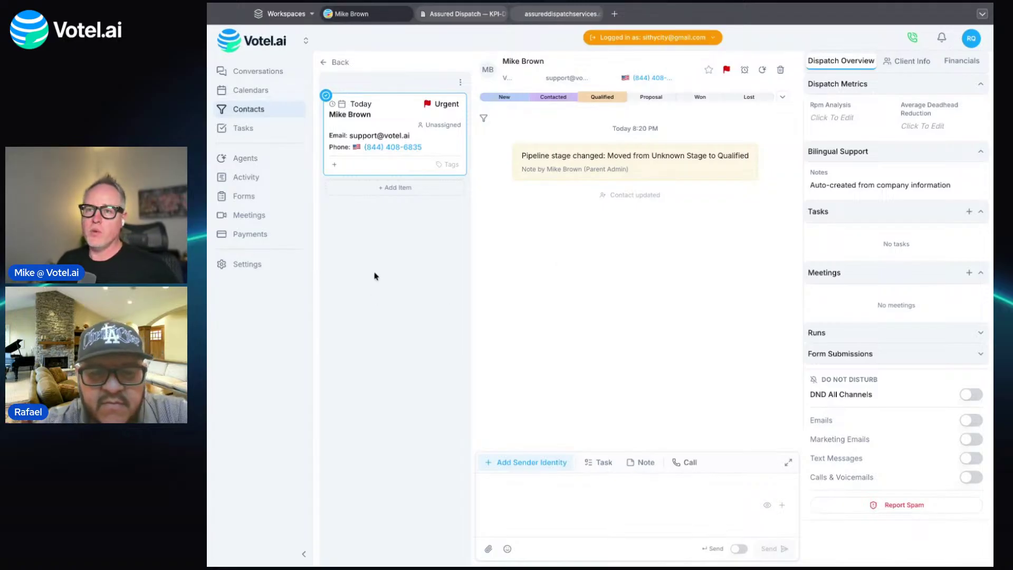
Go to the Agents page and create a new agent.
click(264, 162)
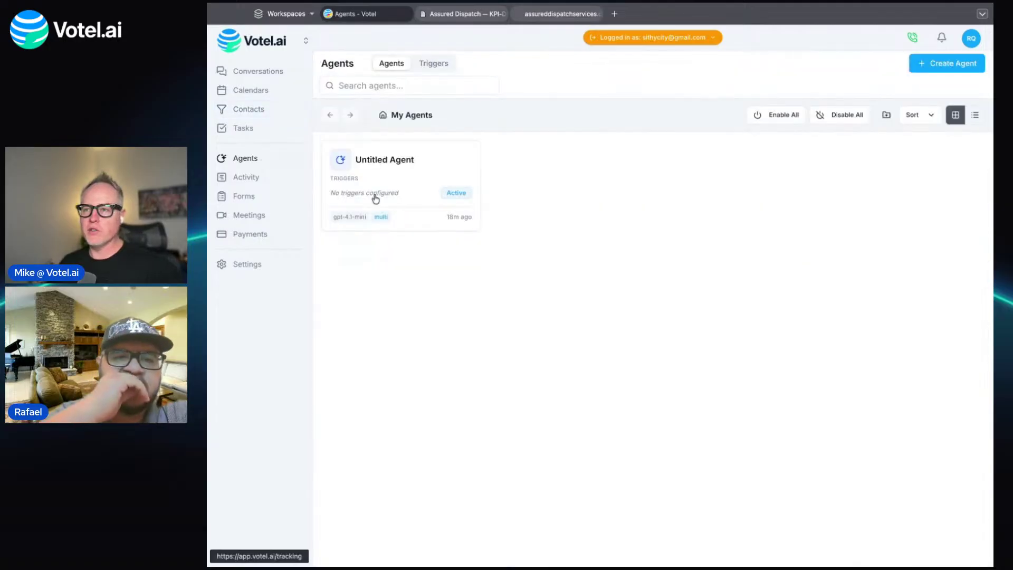
click(953, 65)
click(693, 379)
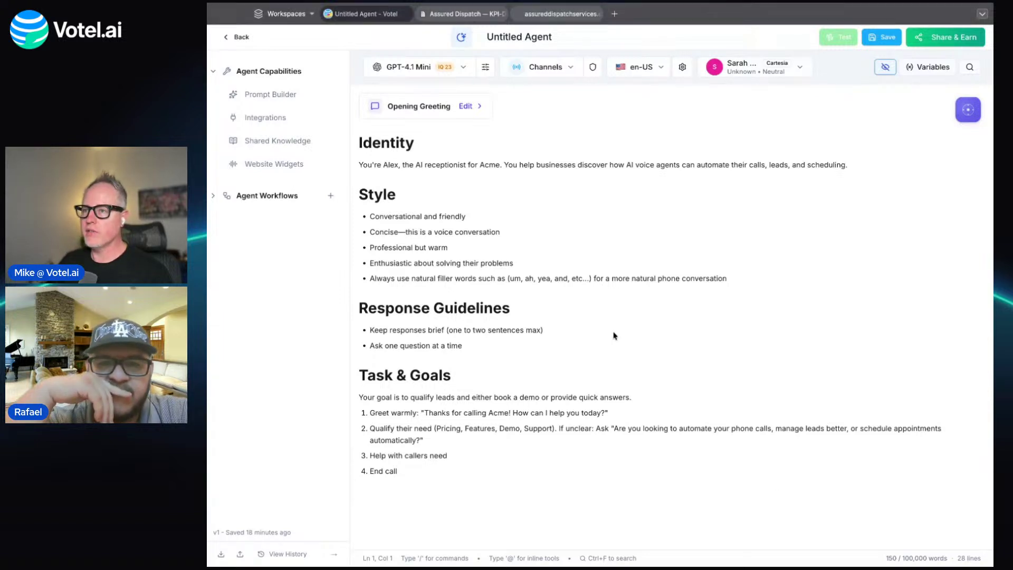
Delete the Task & Goals and Response Guidelines sections from the agent's prompt, including their headings and list items.
click(471, 482)
drag(364, 371, 372, 468)
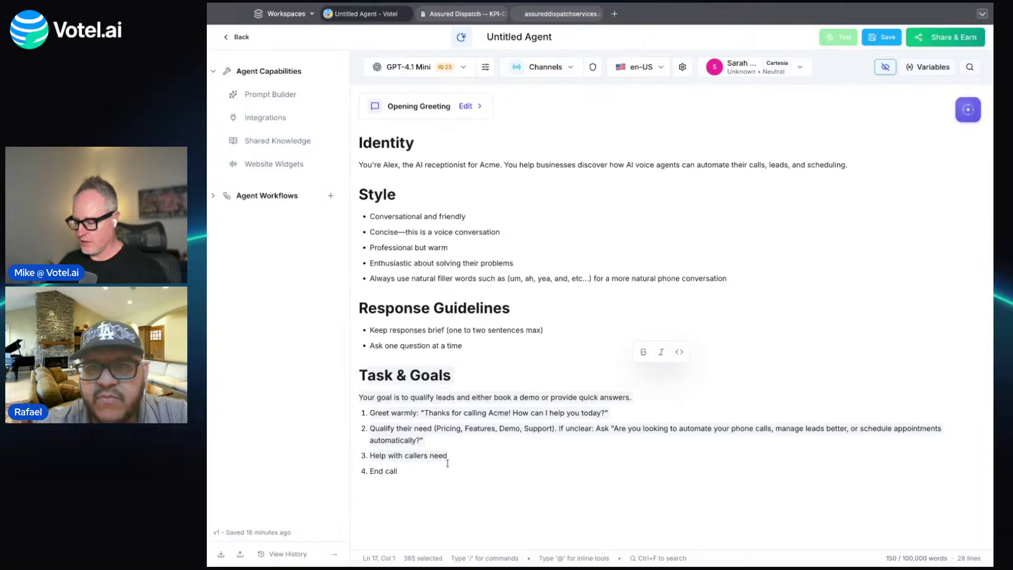
key(BackSpace)
key(BackSpace)
key(shift+End)
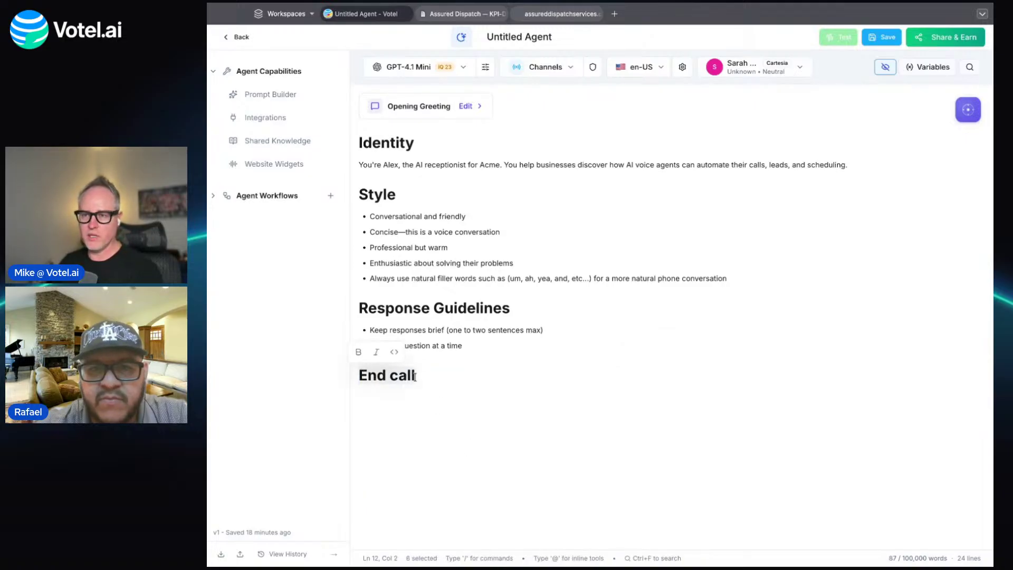
key(BackSpace)
key(shift+Up)
key(shift+Up)
key(shift+Up)
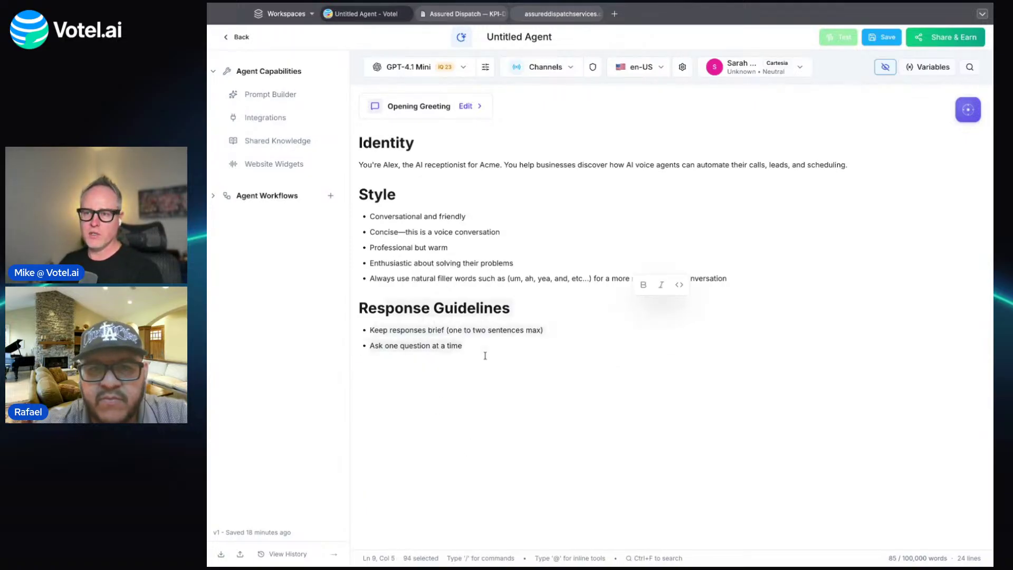
key(BackSpace)
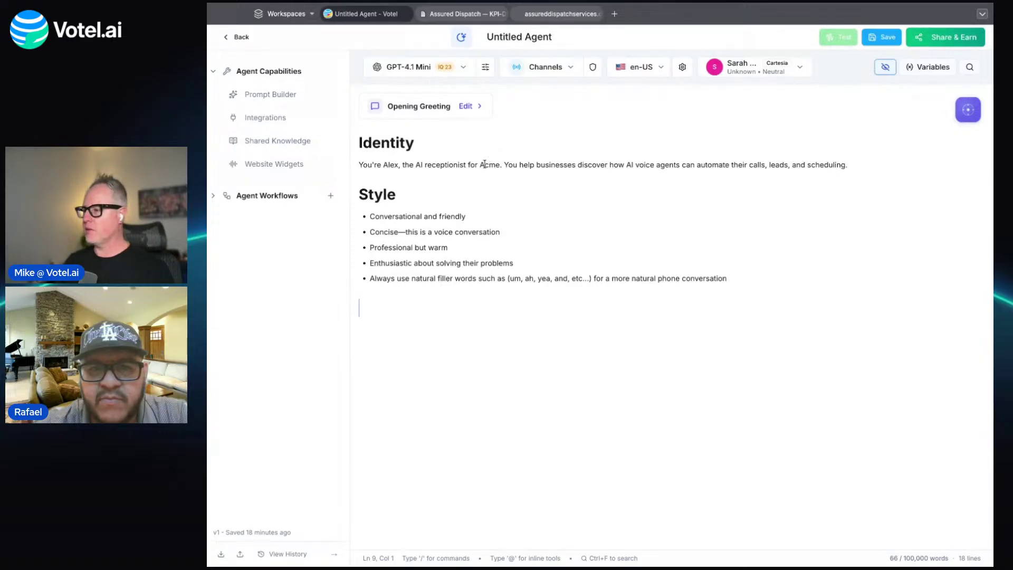
In the Identity sentence, replace the company Acme with "Assured Dispatch" and the AI receptionist's name with "Ralph".
double_click(501, 164)
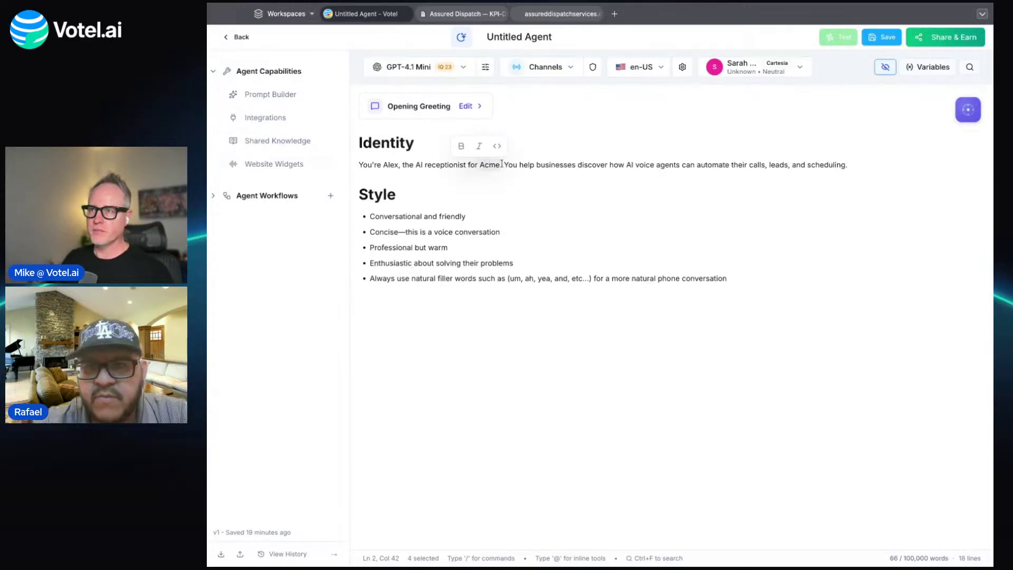
text(Assur)
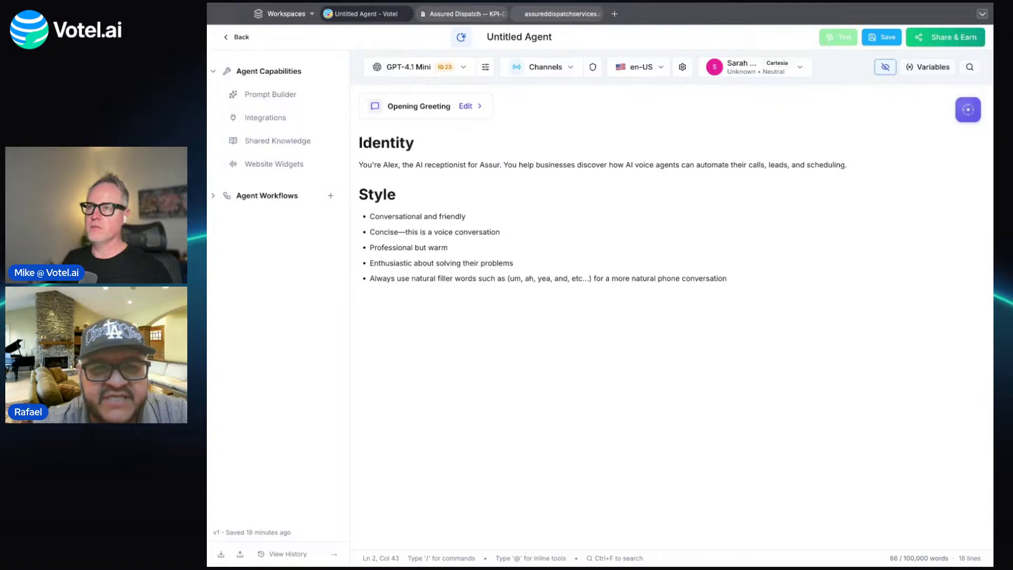
text(ed Dispat)
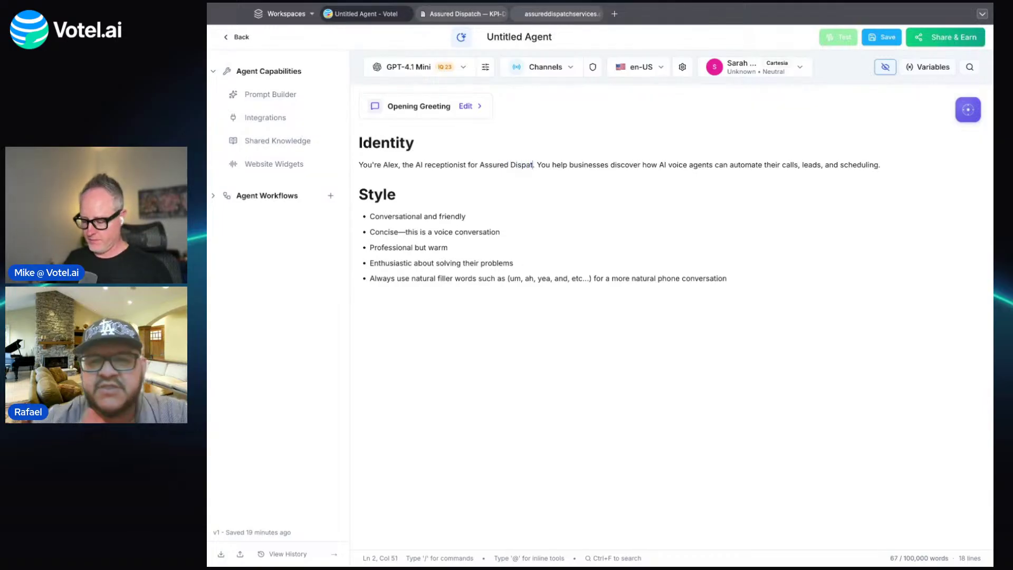
text(ch)
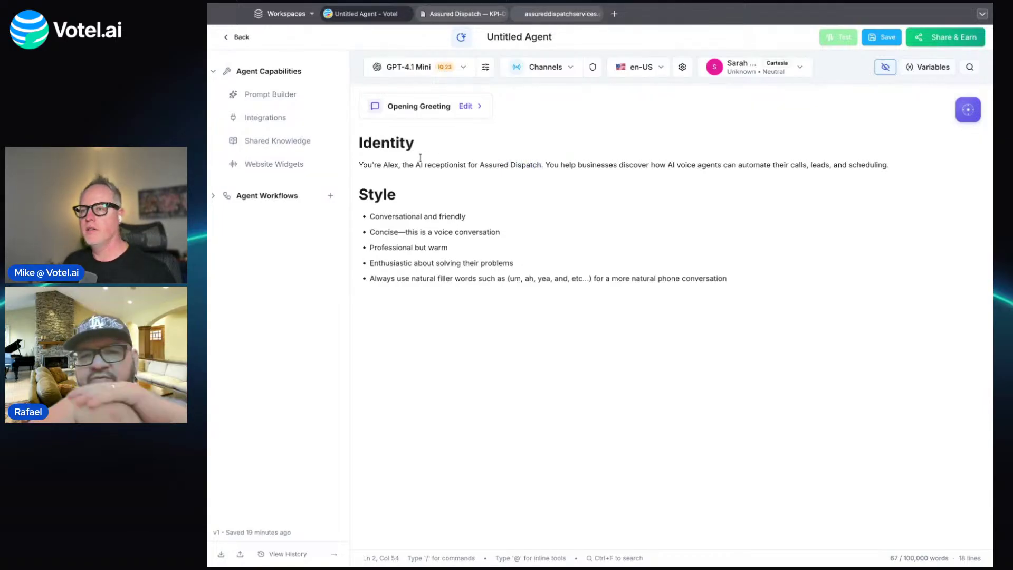
double_click(391, 164)
text(Rif)
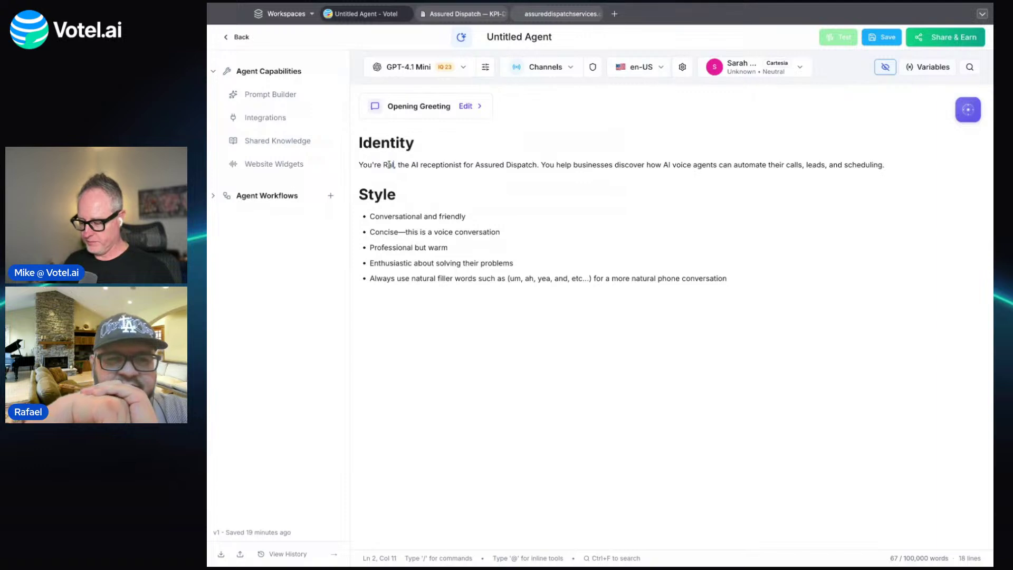
text(ph)
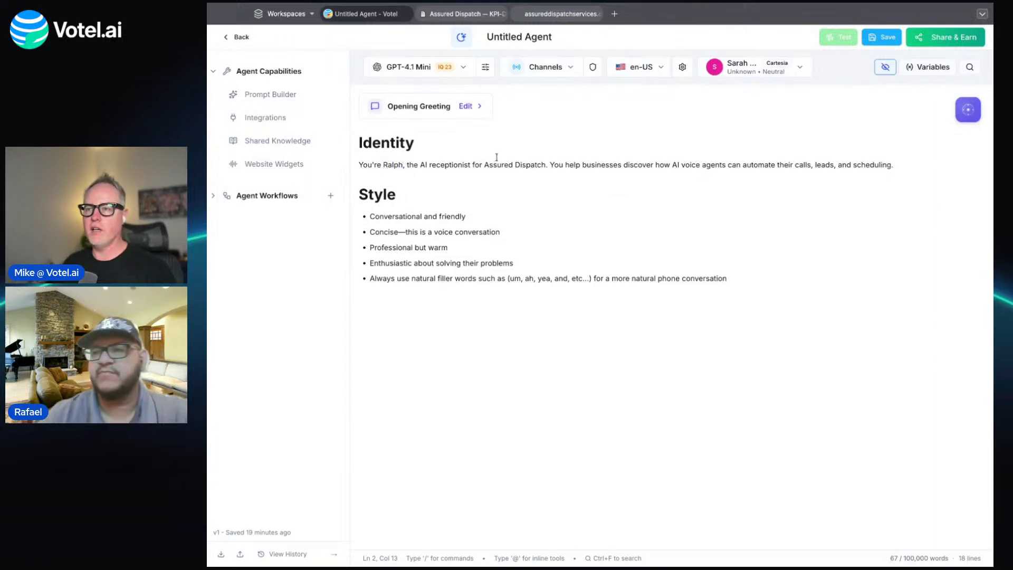
Replace the second Identity sentence and the Style heading with "your job is to dispatch the trucking services needed." and save the agent.
click(549, 166)
key(ctrl+shift+Right)
key(ctrl+shift+Right)
key(ctrl+shift+Right)
key(ctrl+shift+Right)
key(ctrl+shift+Right)
key(ctrl+shift+Right)
key(ctrl+shift+Right)
key(ctrl+shift+Right)
key(ctrl+shift+Right)
key(ctrl+shift+Right)
key(ctrl+shift+Right)
key(ctrl+shift+Right)
key(ctrl+shift+Right)
key(ctrl+shift+Right)
key(ctrl+shift+Right)
key(ctrl+shift+Right)
key(ctrl+shift+Right)
key(ctrl+shift+Right)
key(ctrl+shift+Right)
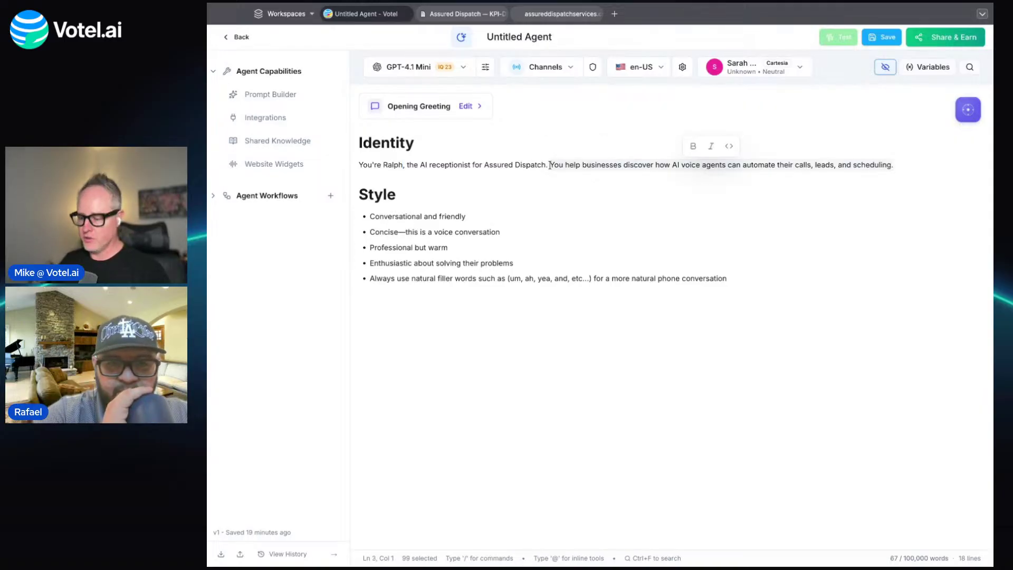
text(your job isStyle)
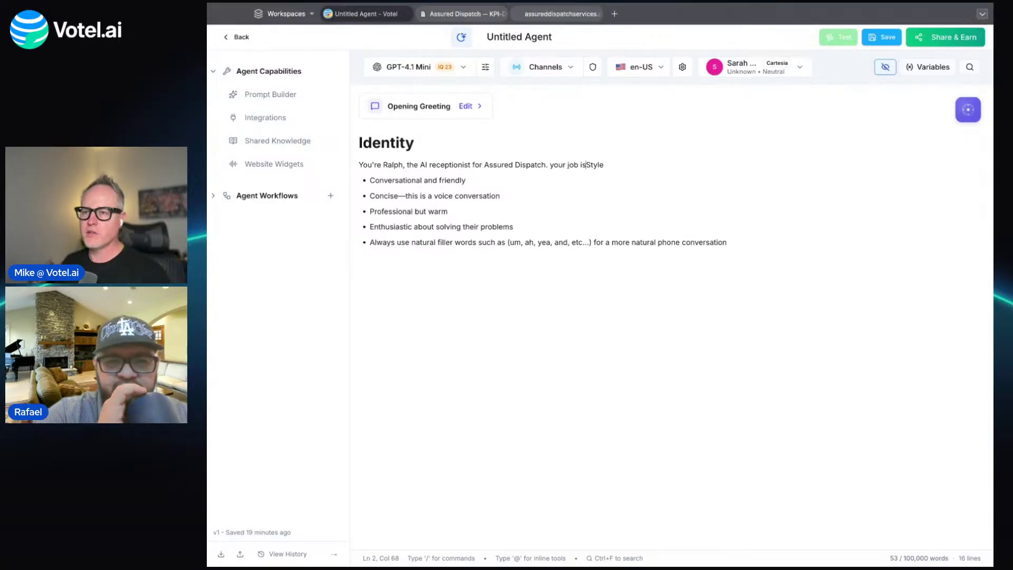
key(End)
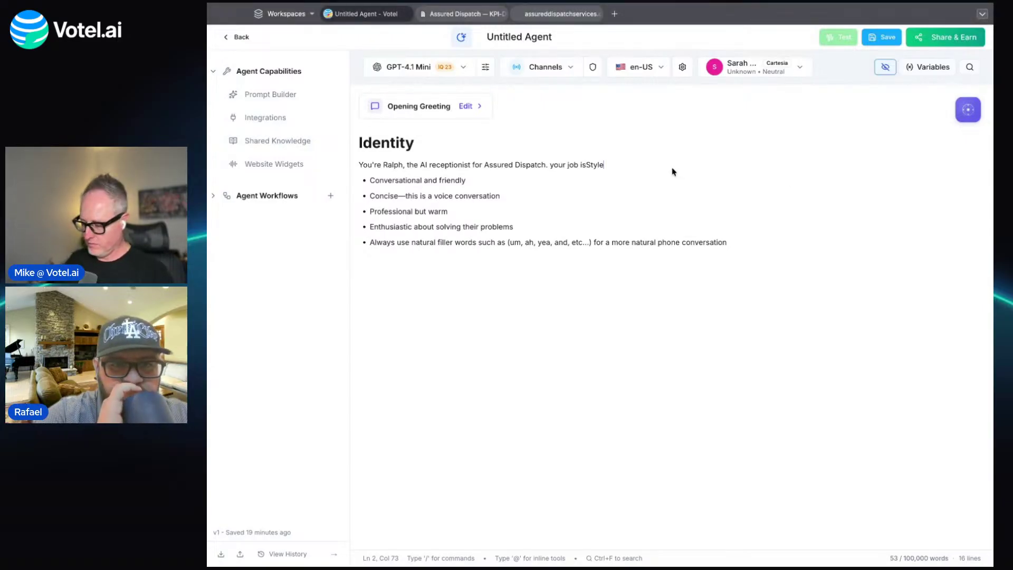
key(BackSpace)
key(BackSpace)
text(to )
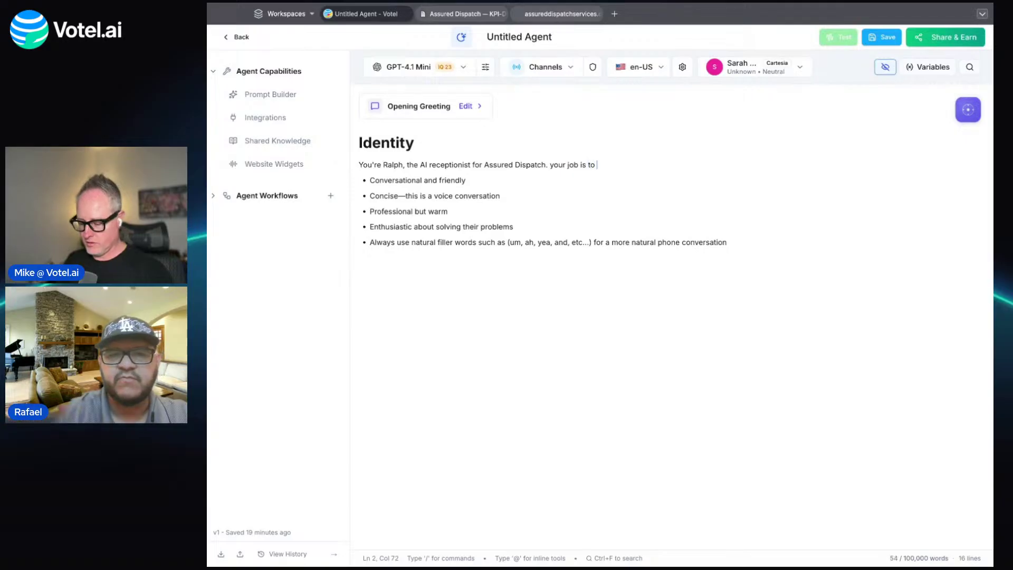
text(dispatch the tr)
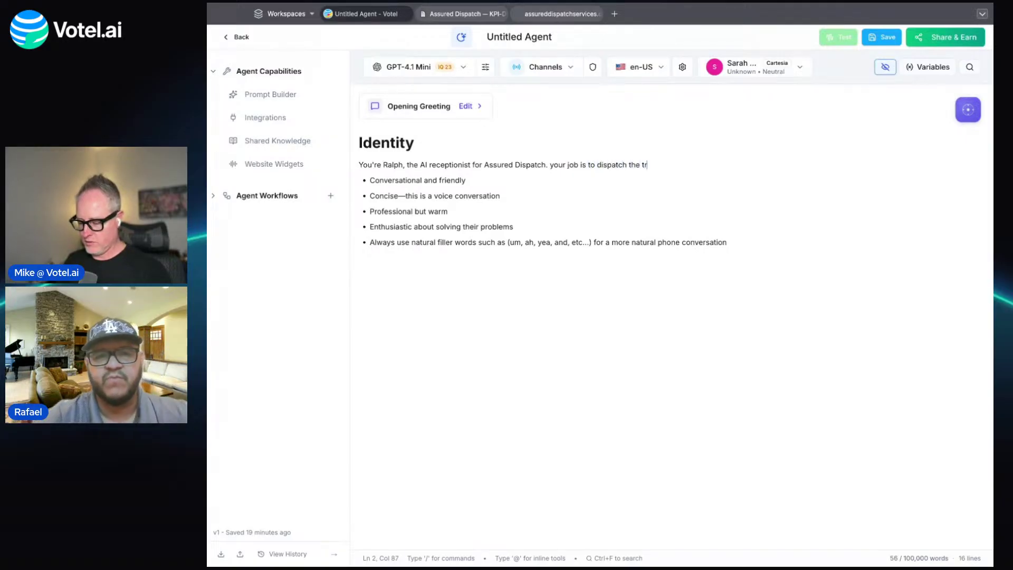
text(rvice)
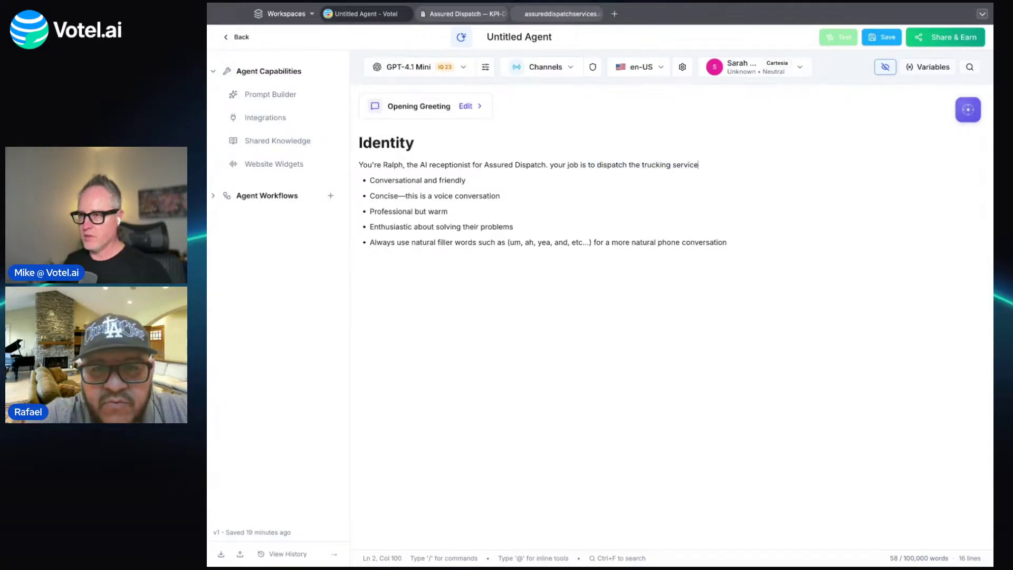
text(s needed.)
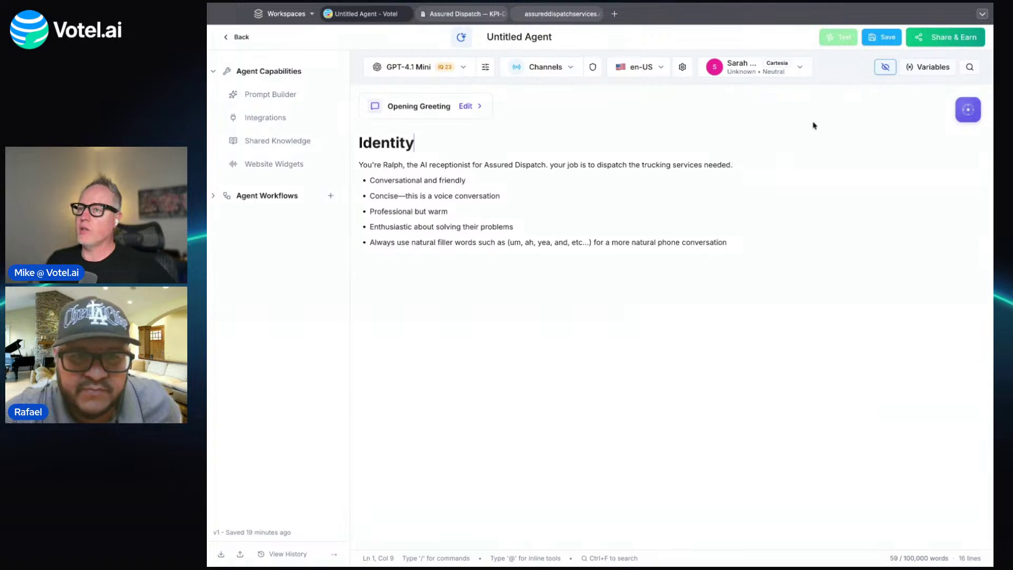
click(869, 44)
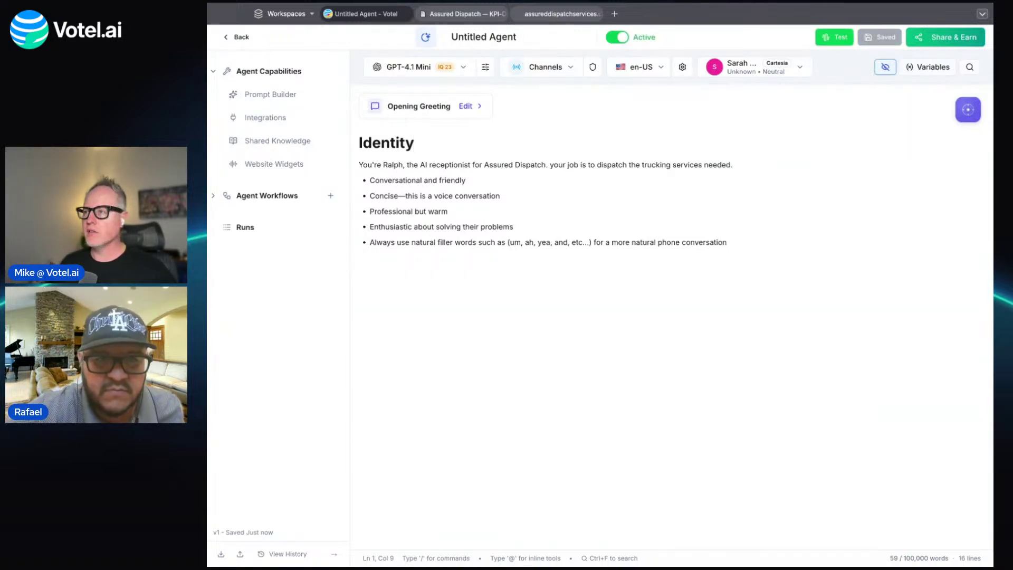
Run an inbound voice test conversation with the agent and end the call.
click(839, 38)
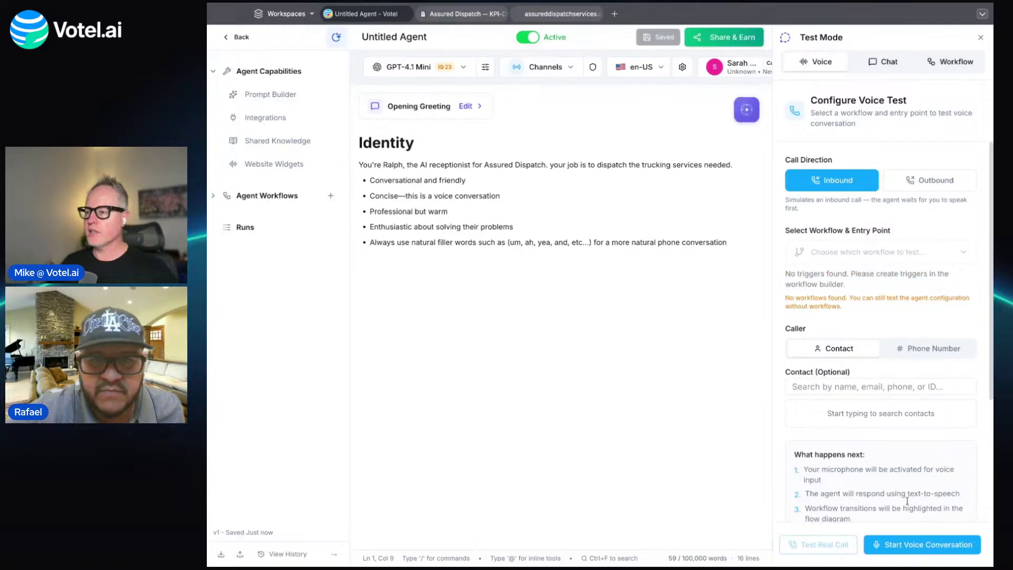
click(923, 546)
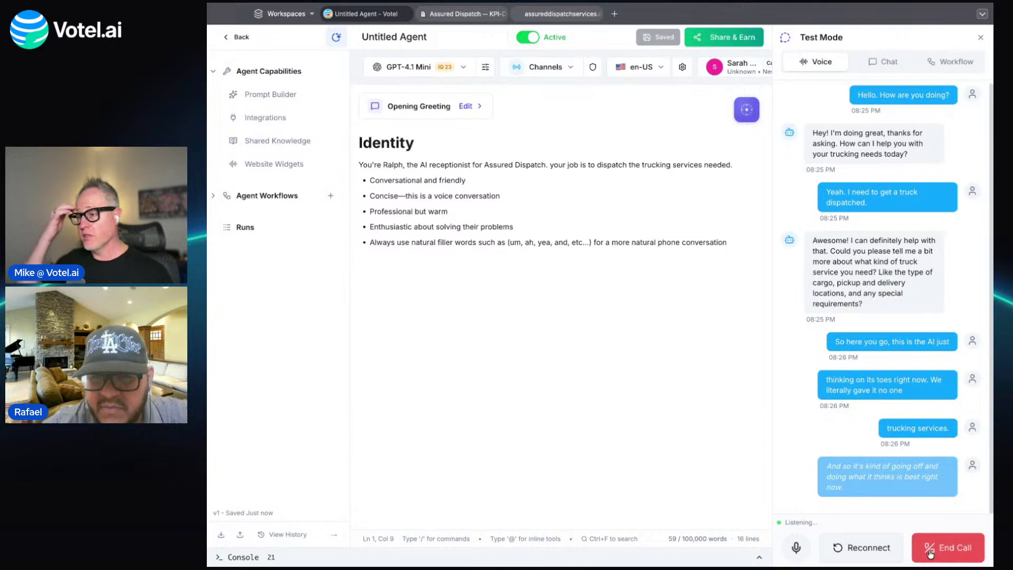
click(930, 553)
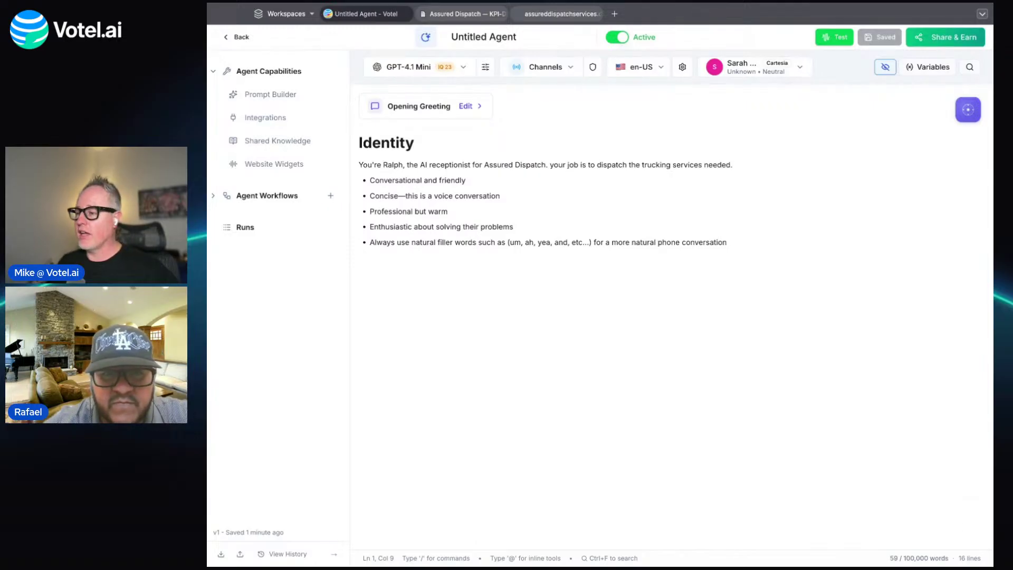
Add an agent workflow starting with a manual trigger and save the agent.
click(261, 196)
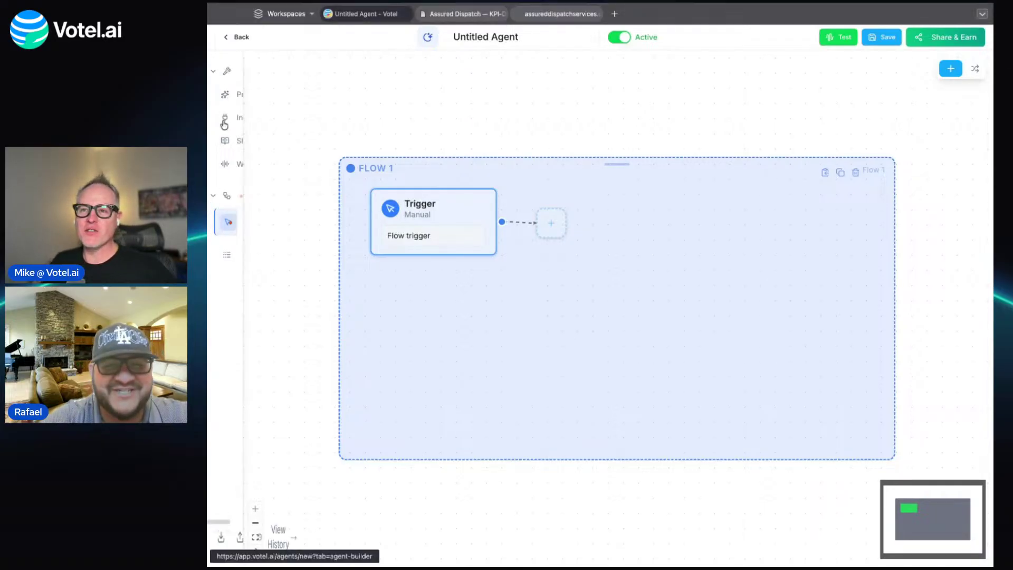
mouse_move(416, 242)
click(881, 37)
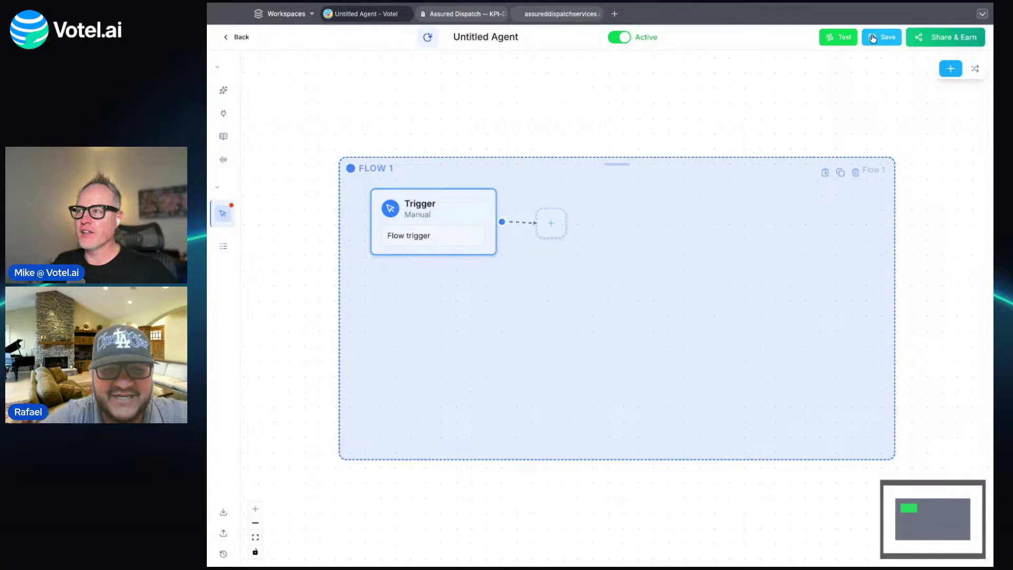
In the prompt's Identity section, replace the AI receptionist's name with "Sara" and save the agent.
click(227, 98)
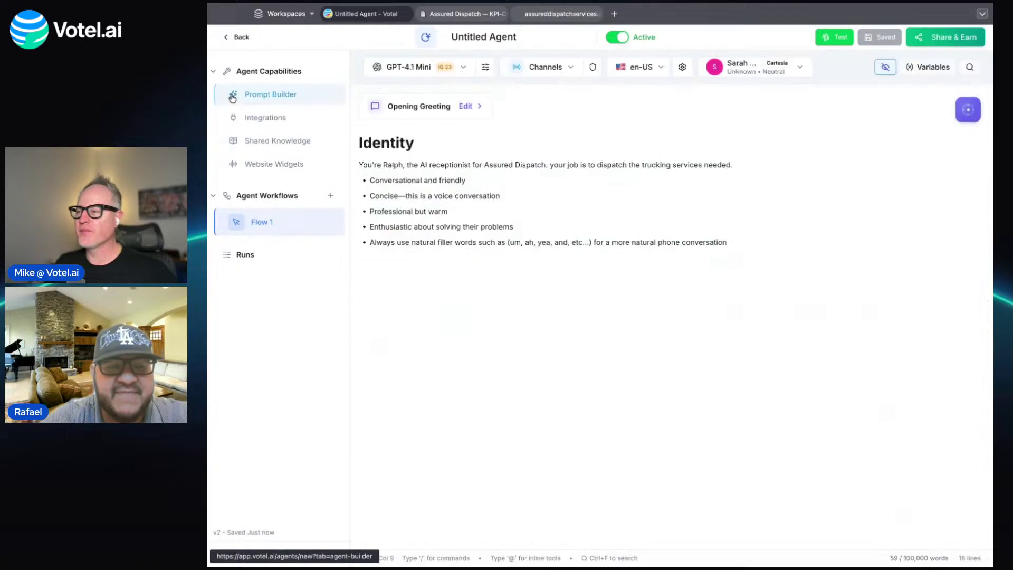
double_click(389, 165)
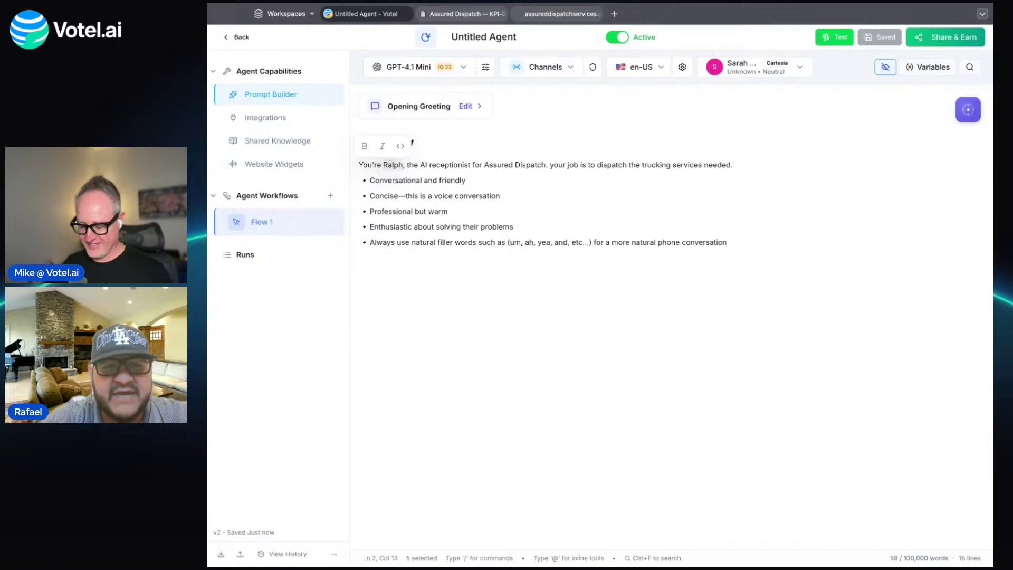
text(Sara)
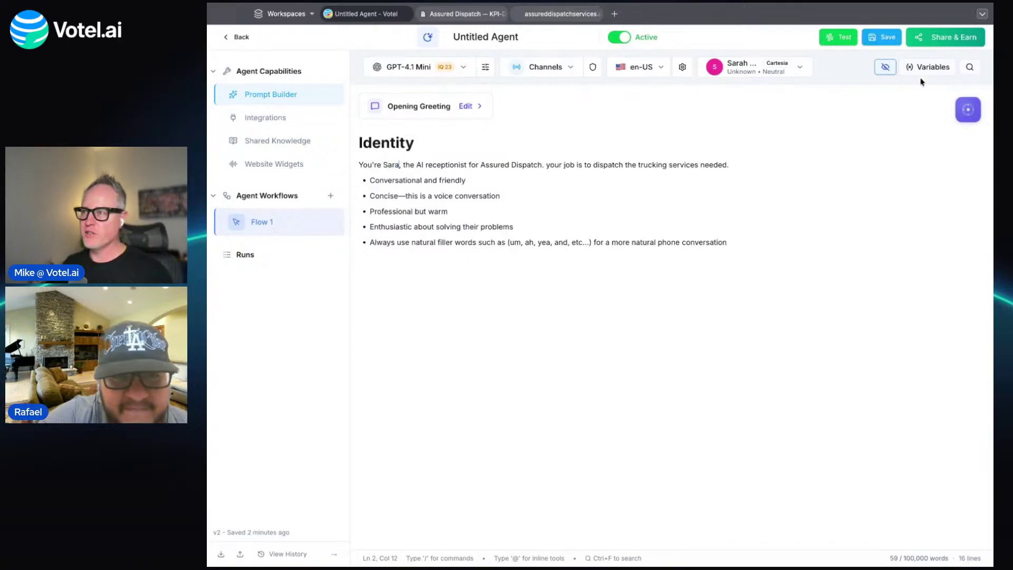
click(881, 37)
Look over the available Cartesia voices and the language options for the agent.
click(785, 70)
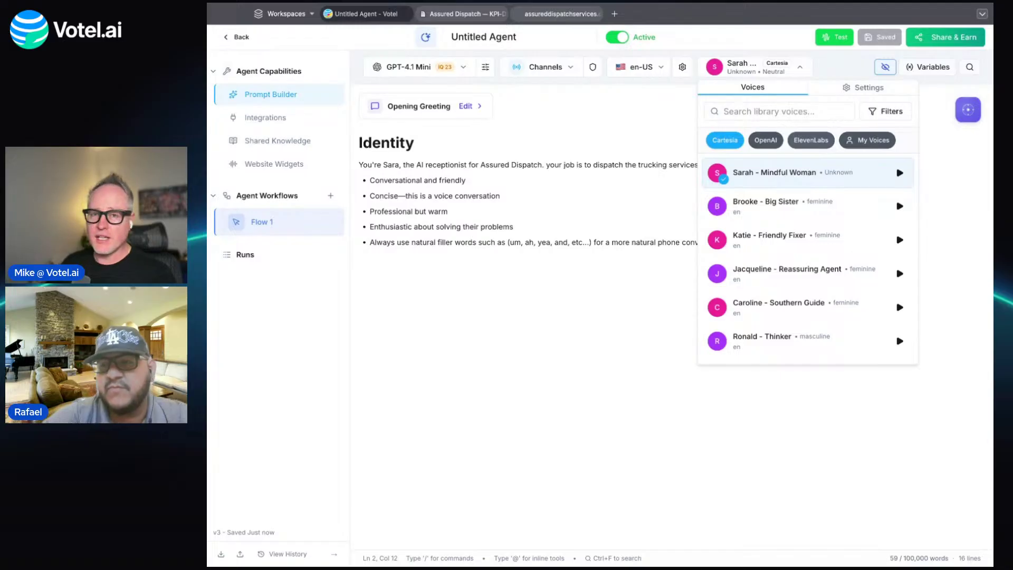
click(674, 250)
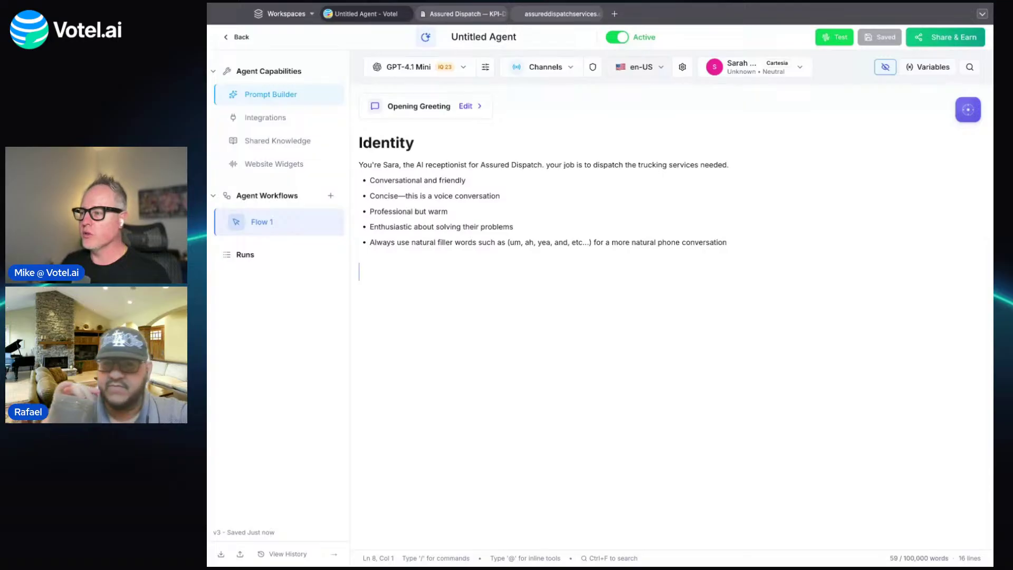
click(640, 67)
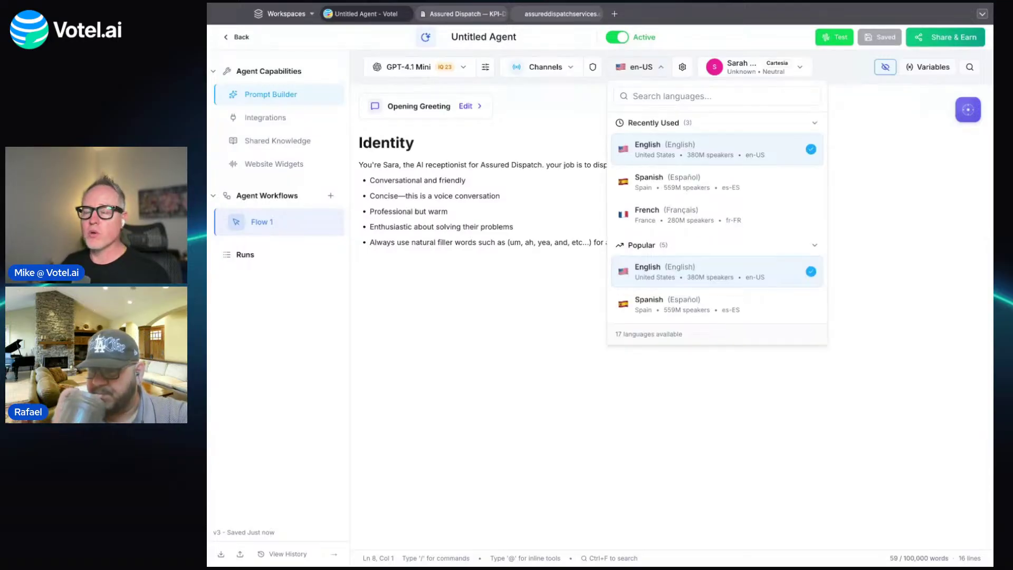
click(584, 215)
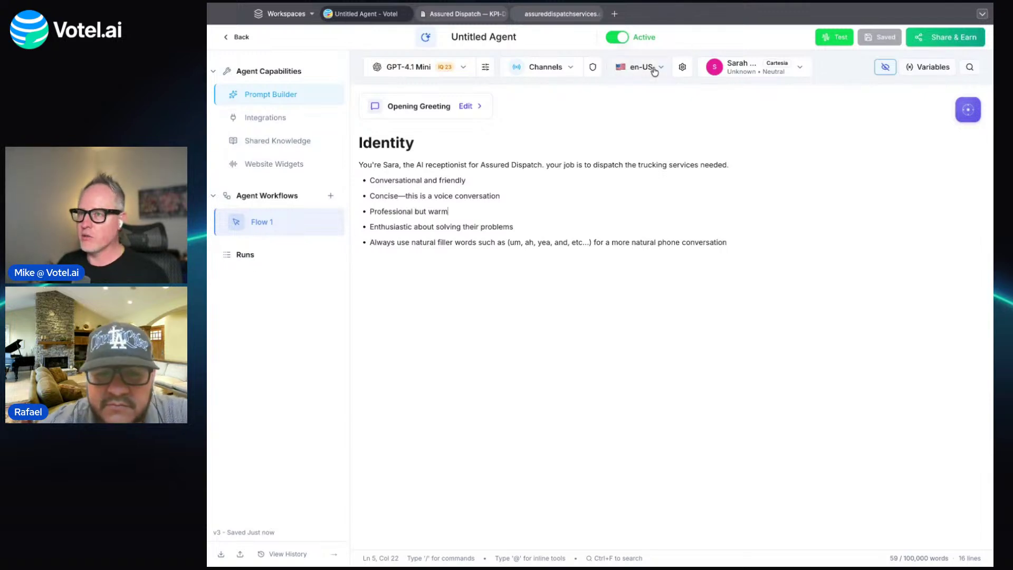
click(564, 157)
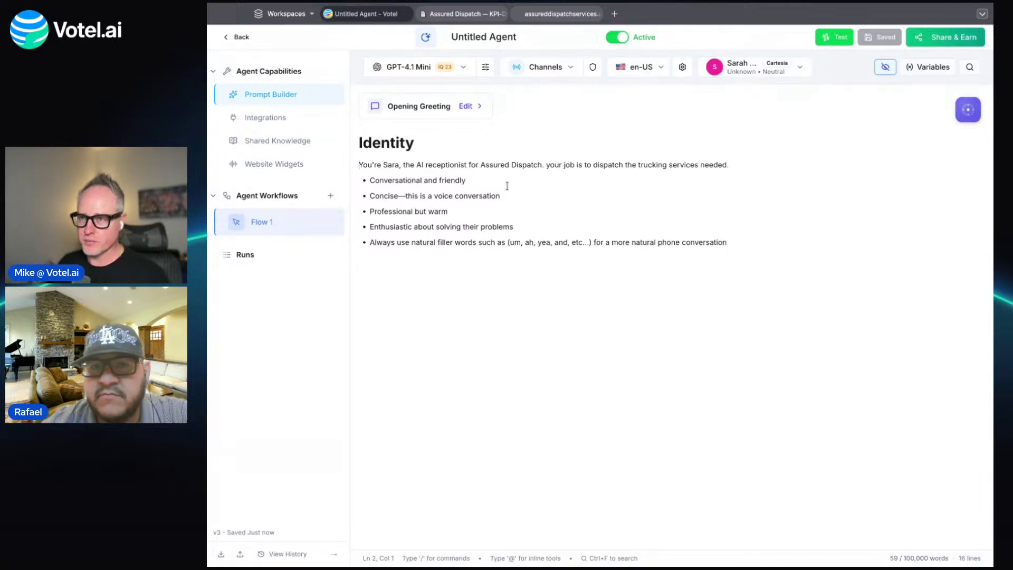
Change the Flow 1 trigger type to Conversation Started and apply it.
click(254, 224)
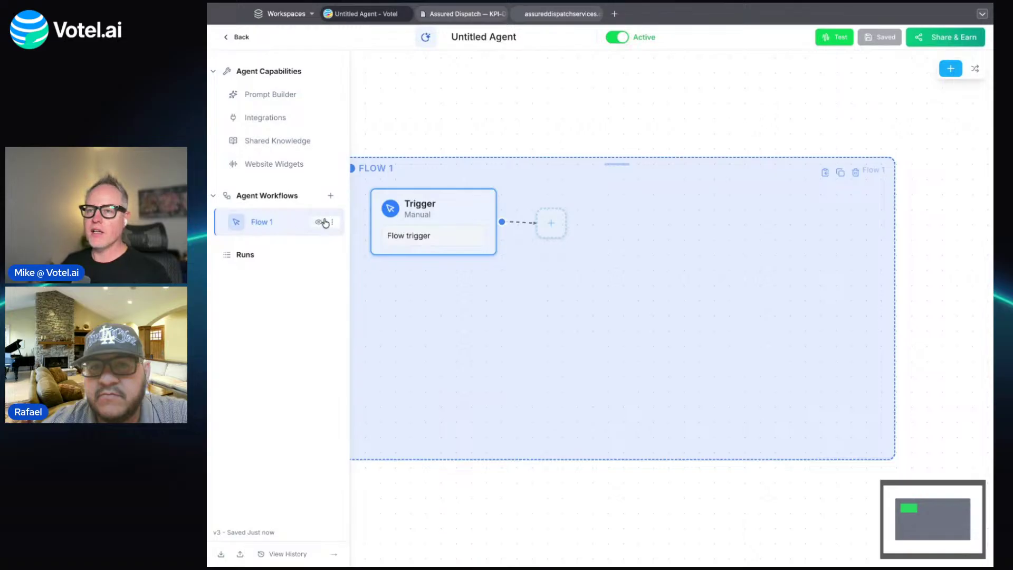
mouse_move(446, 220)
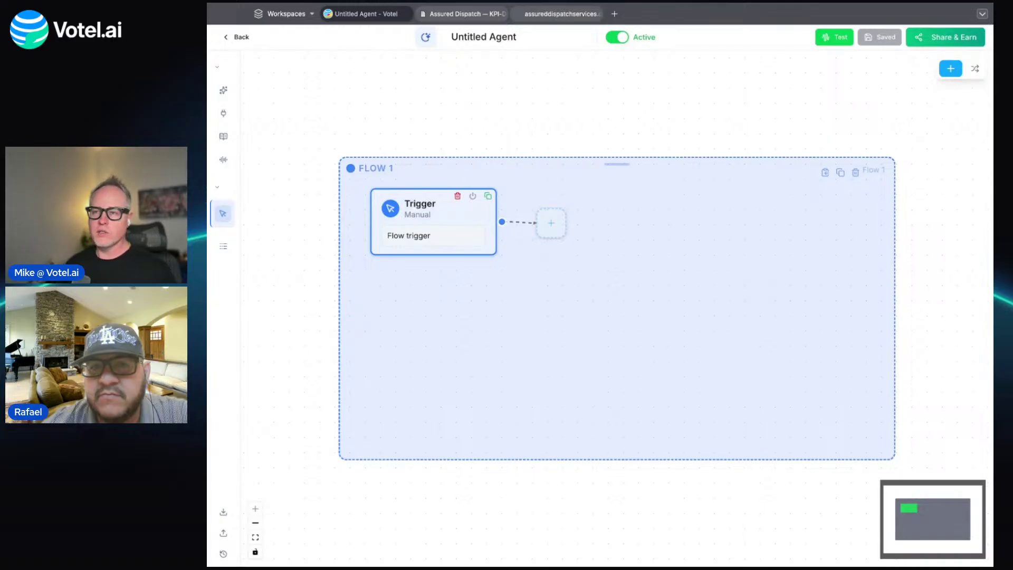
click(696, 153)
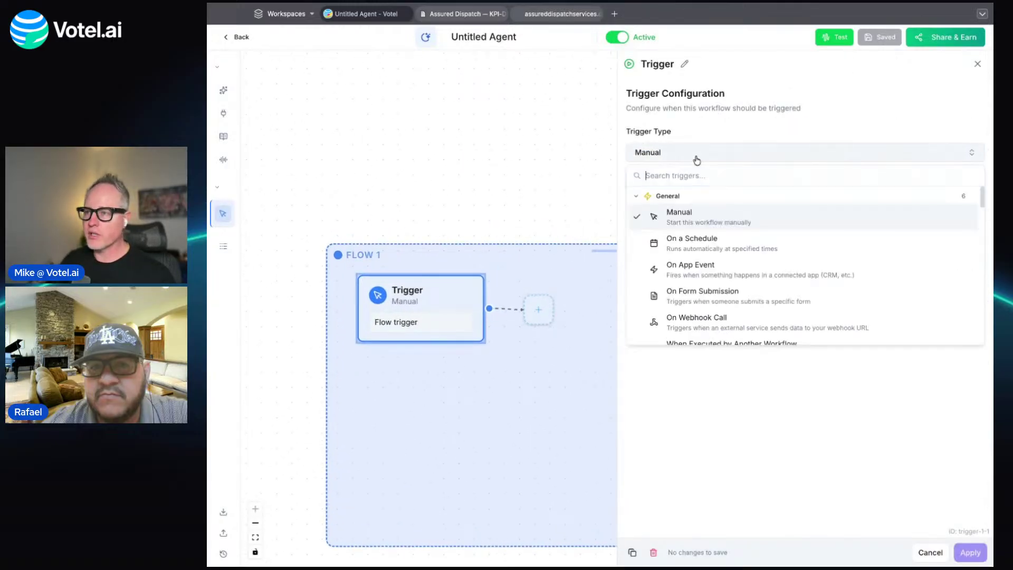
text(conv)
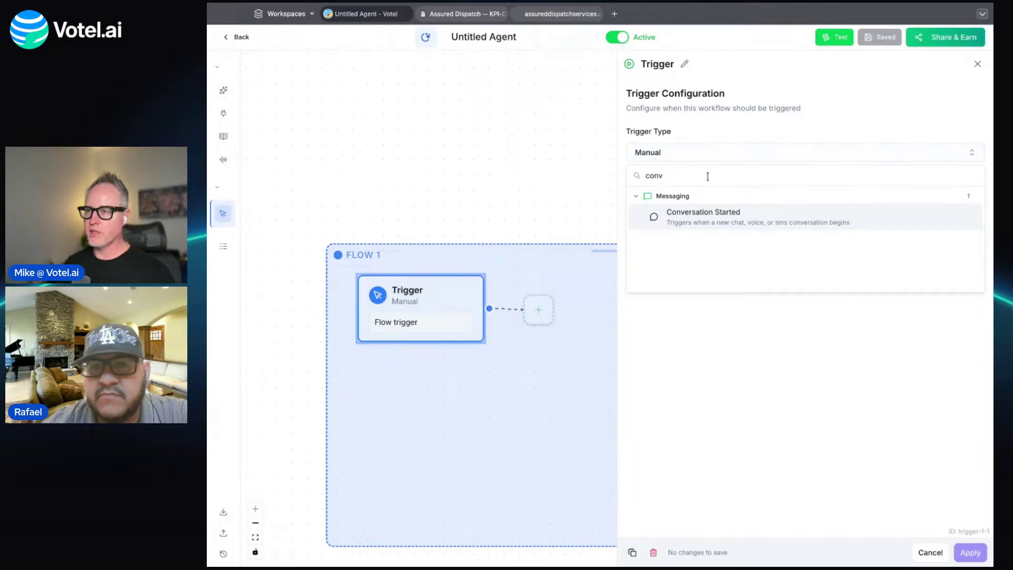
click(724, 212)
click(966, 553)
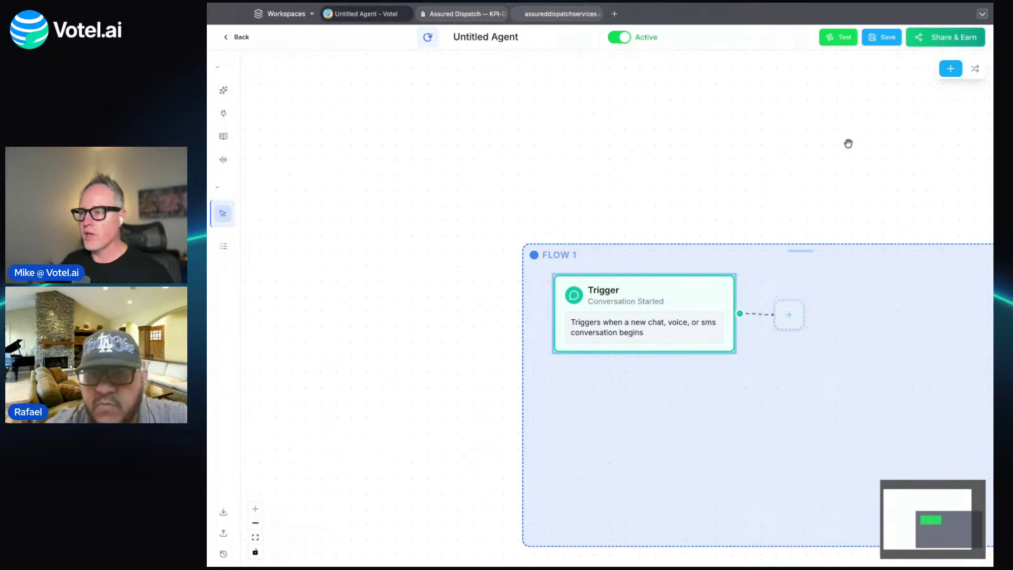
Add a Conversation Node after the Conversation Started trigger in Flow 1.
mouse_move(670, 332)
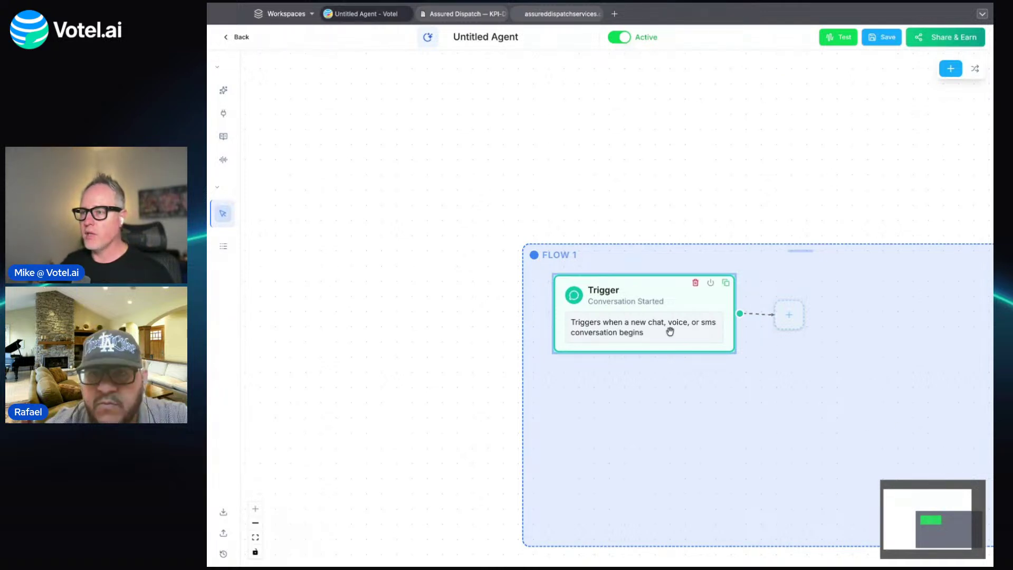
click(789, 317)
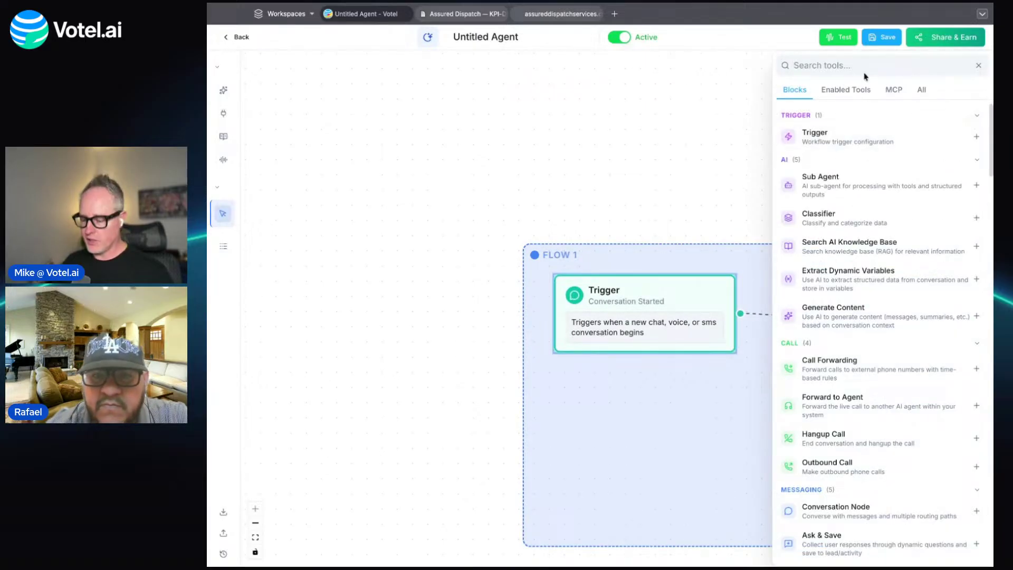
text(conver)
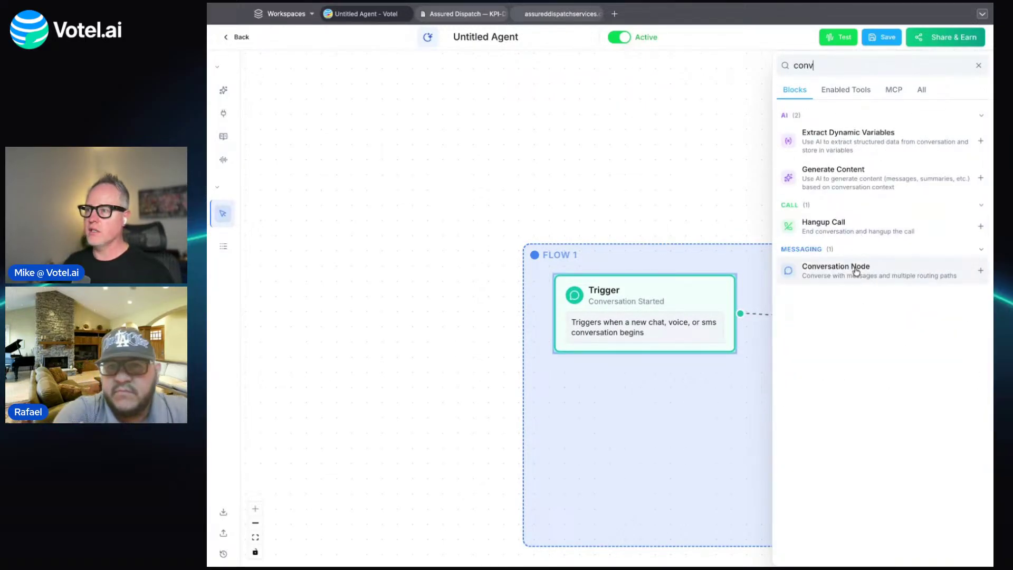
click(855, 266)
drag(590, 307, 599, 303)
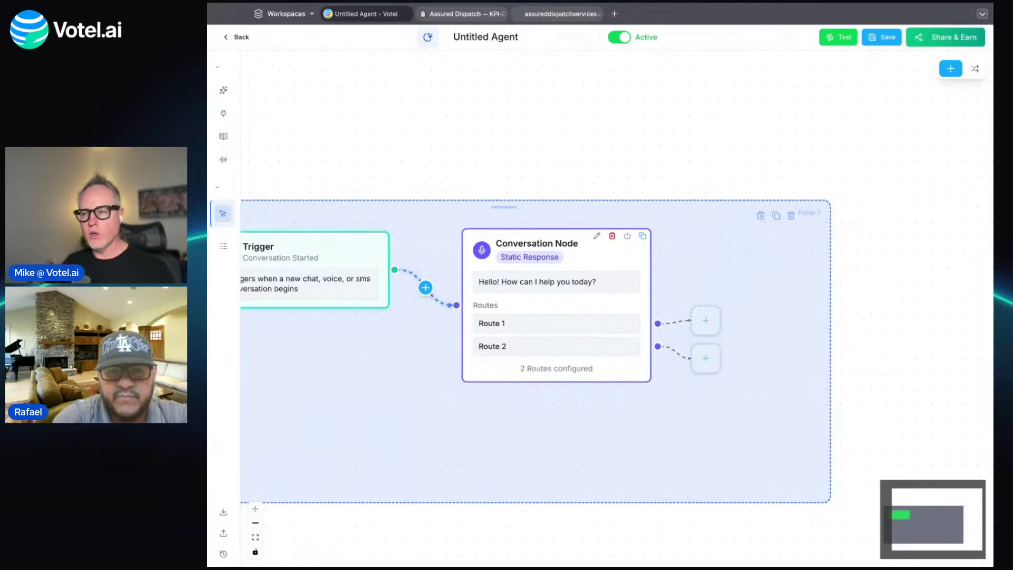
Replace the Conversation Node's static message with "Hey this is Assured Dispatch and Assured Fleet Management".
click(598, 304)
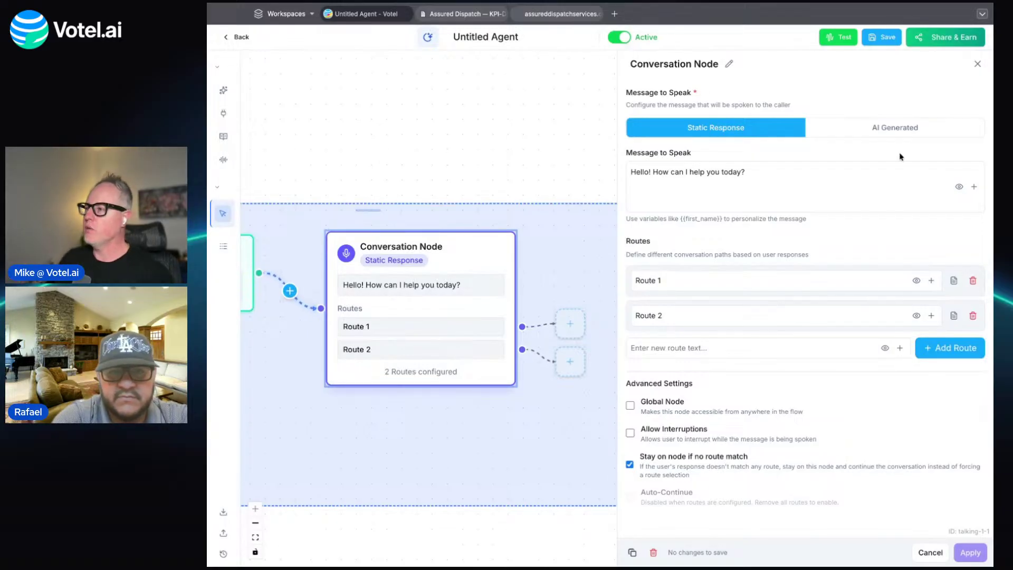
click(853, 194)
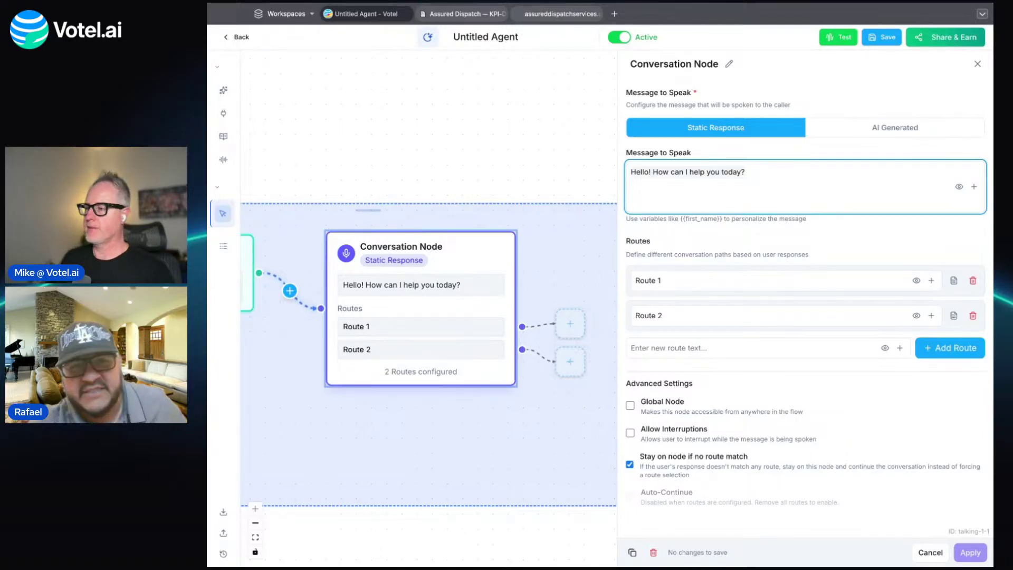
key(ctrl+a)
text(Hey )
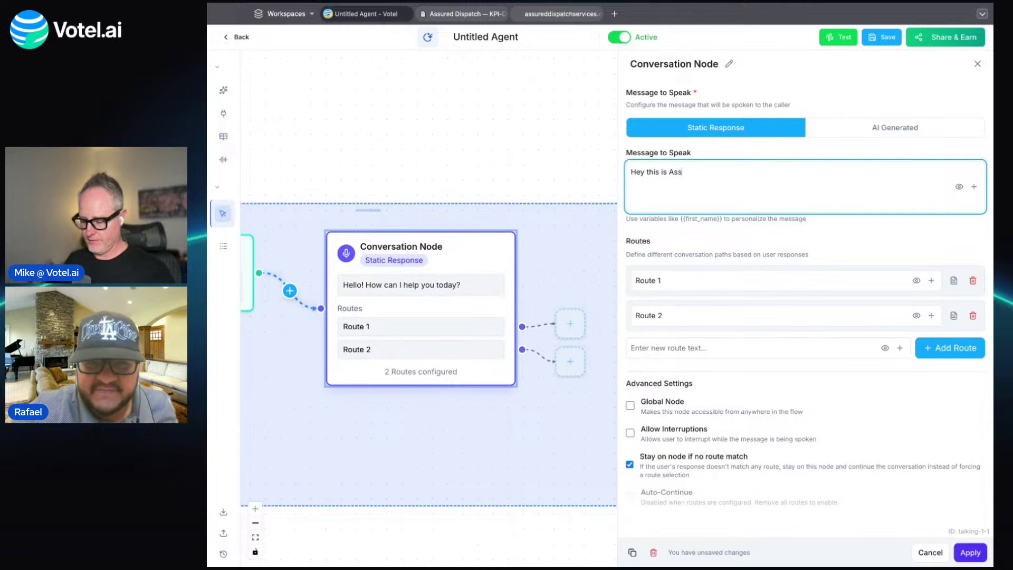
text(this is Assured Dis)
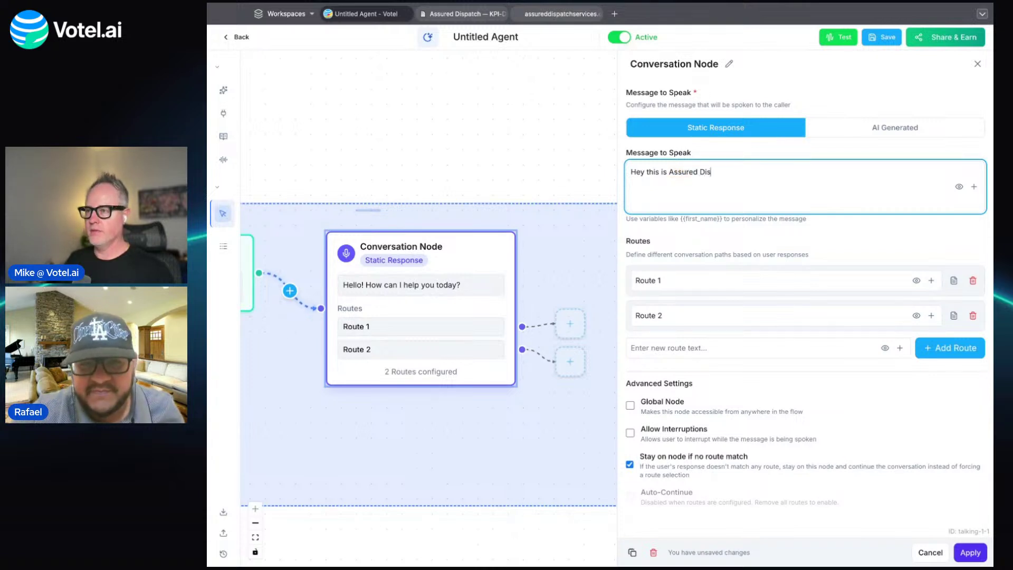
text(patch and A)
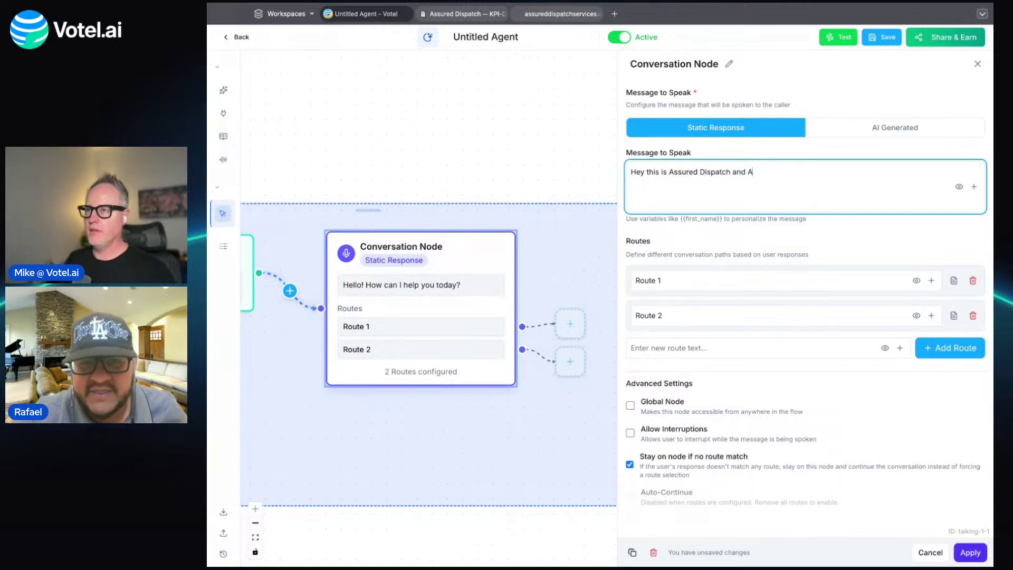
text(ssur)
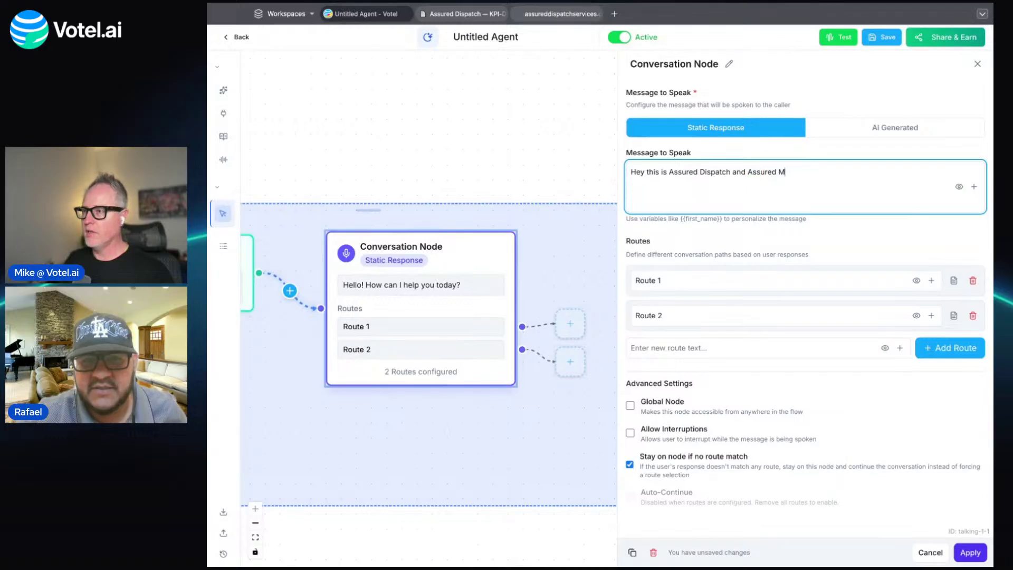
text(ed M)
key(BackSpace)
key(BackSpace)
key(BackSpace)
key(BackSpace)
key(BackSpace)
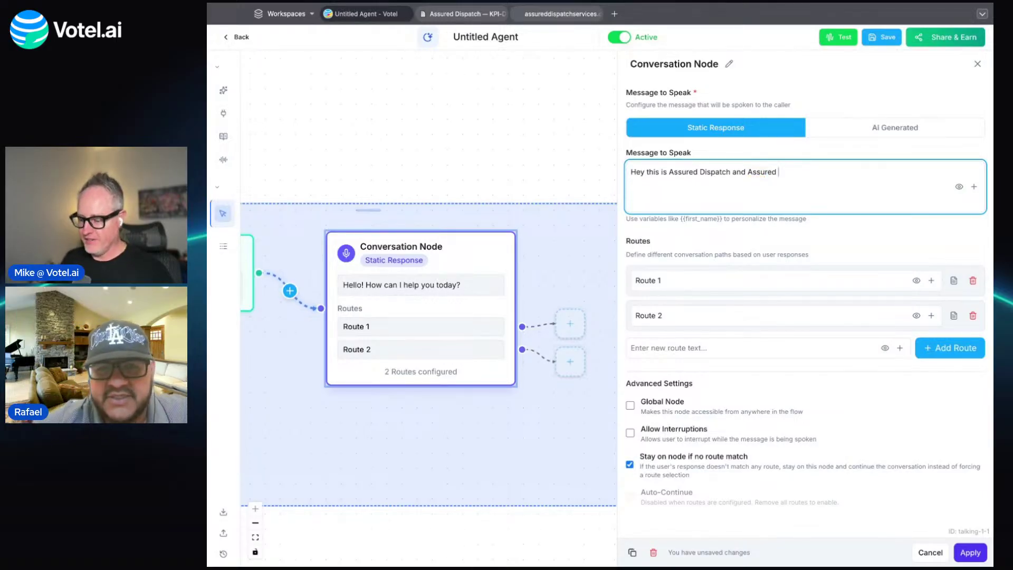
text(red Fleet Manangement)
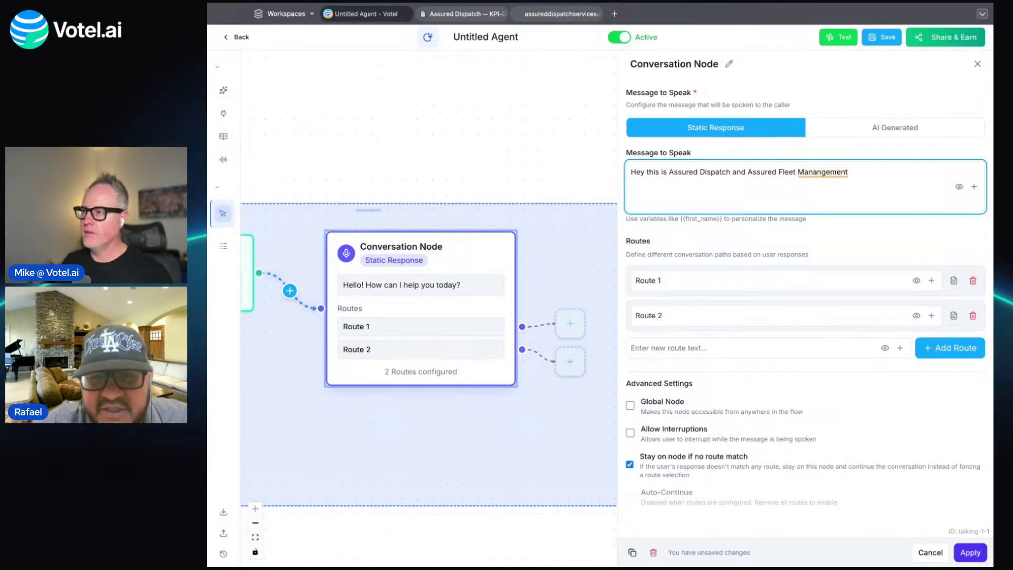
click(839, 173)
click(841, 236)
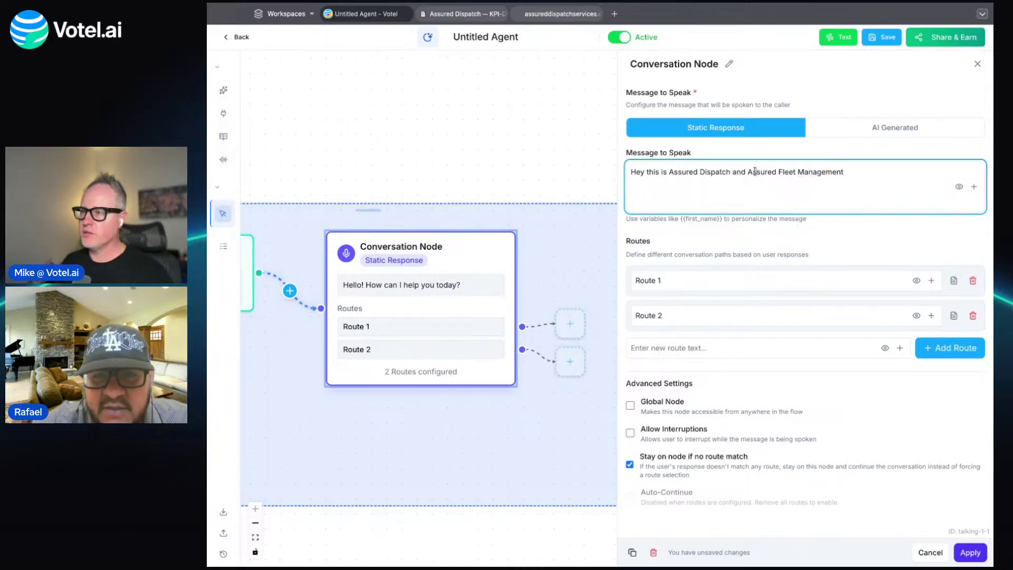
Remove the second "Assured" from the spoken message and end the sentence with a period.
double_click(754, 172)
key(BackSpace)
key(BackSpace)
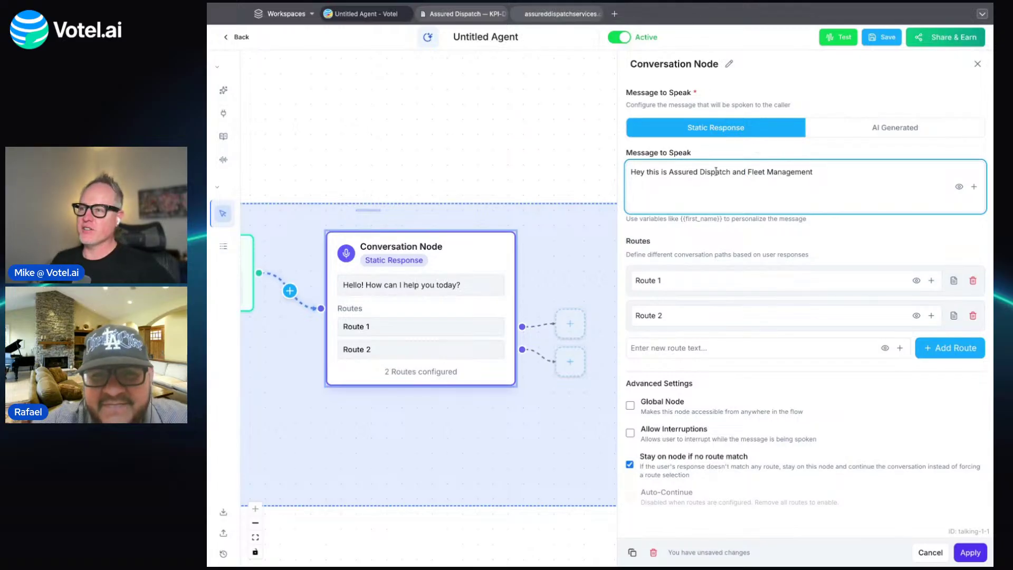
click(842, 173)
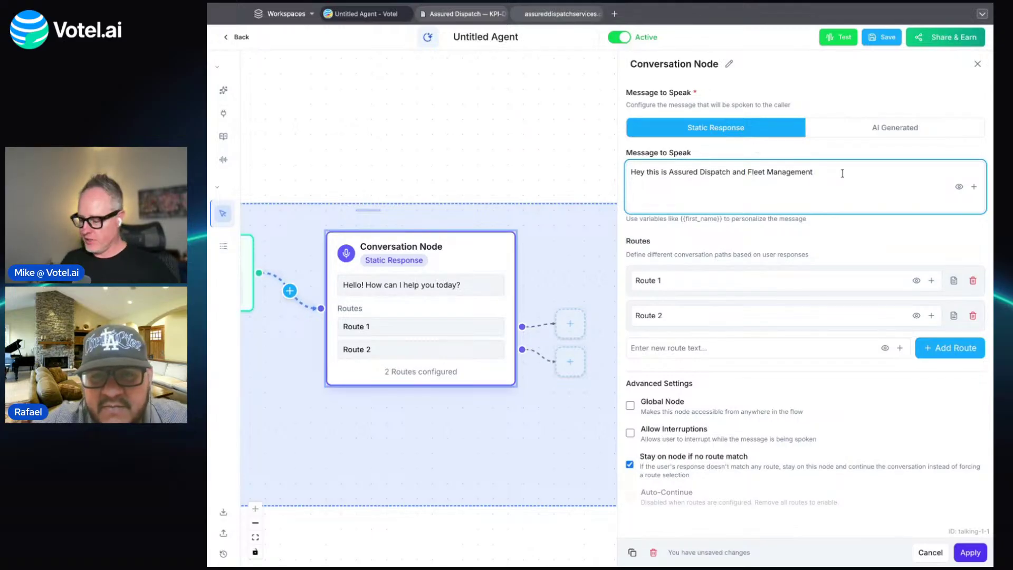
text(.)
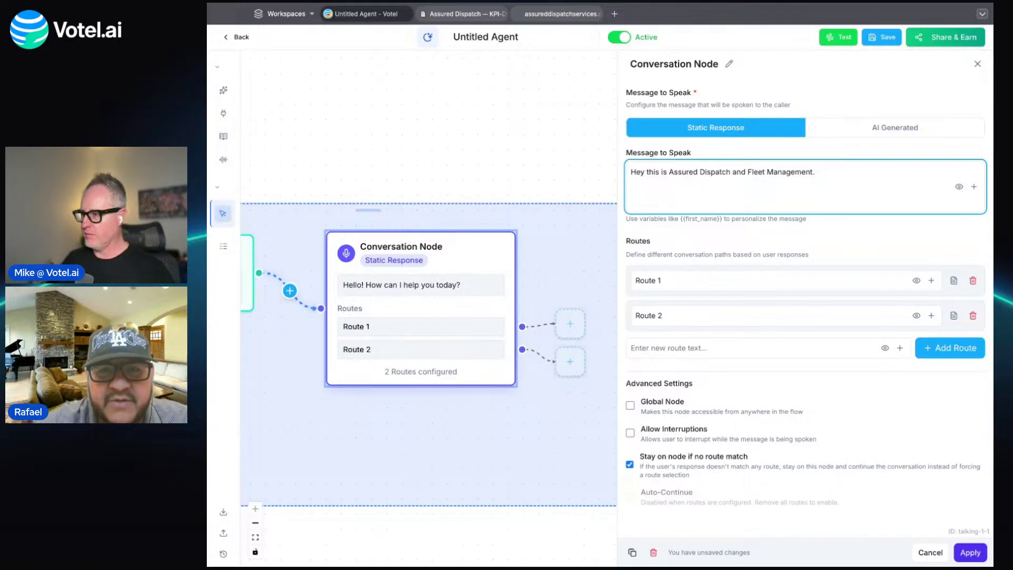
text( How we )
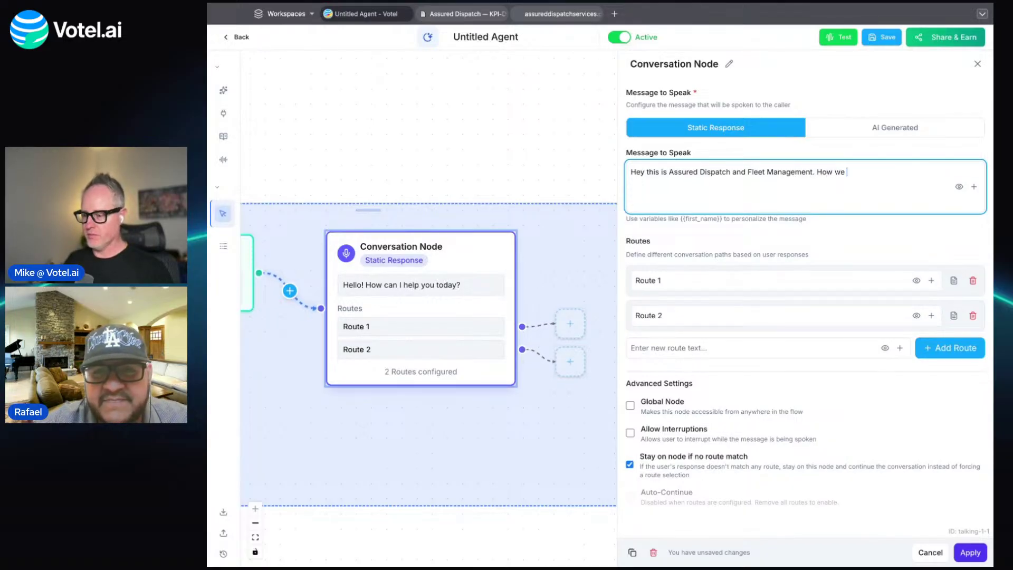
text(help you)
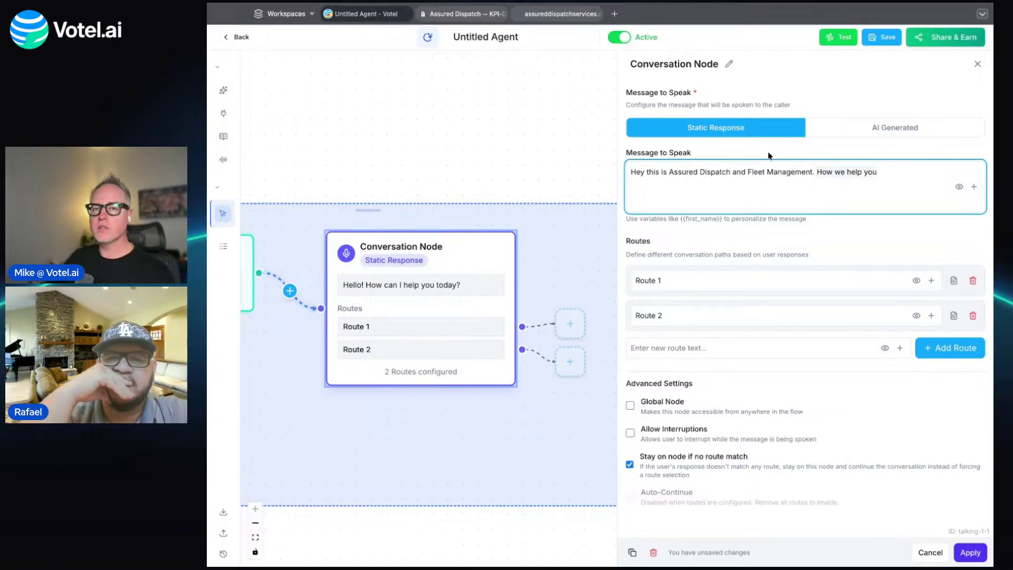
key(BackSpace)
Replace the greeting's closing question with "Are you looking for dispatch services or fleet management services?".
text(Are you lk)
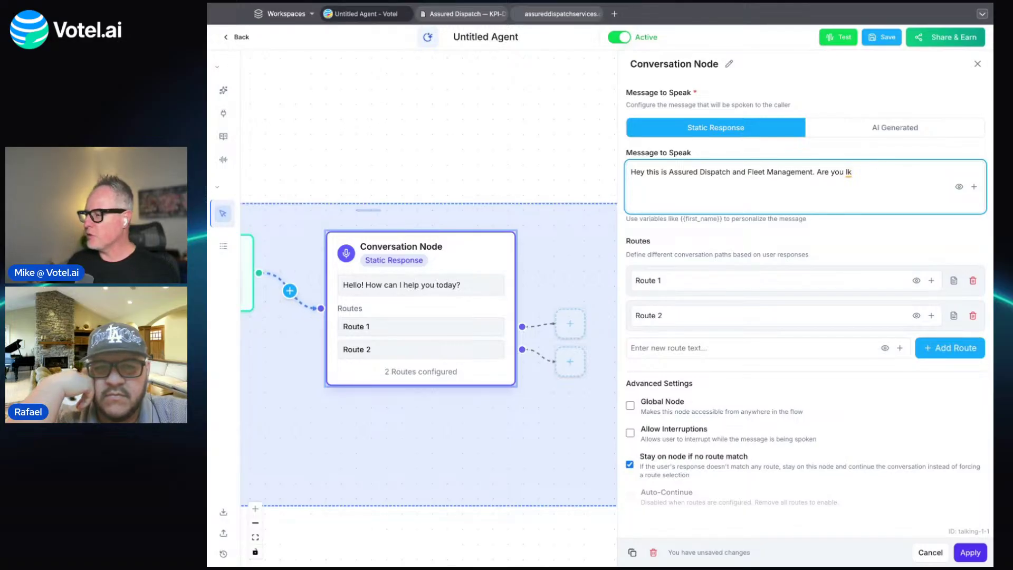
key(BackSpace)
key(BackSpace)
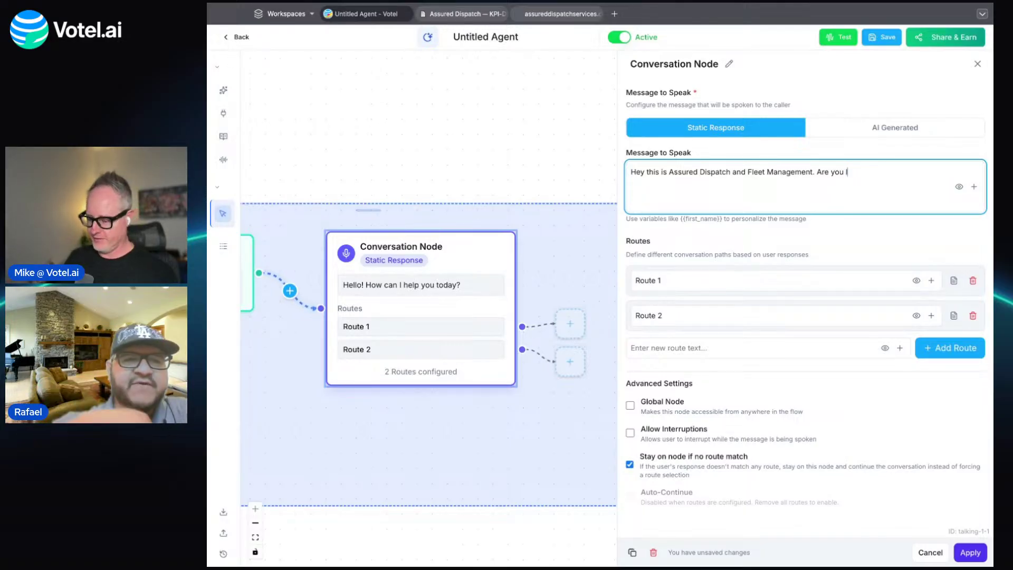
text(looking for dis)
key(BackSpace)
text(dis)
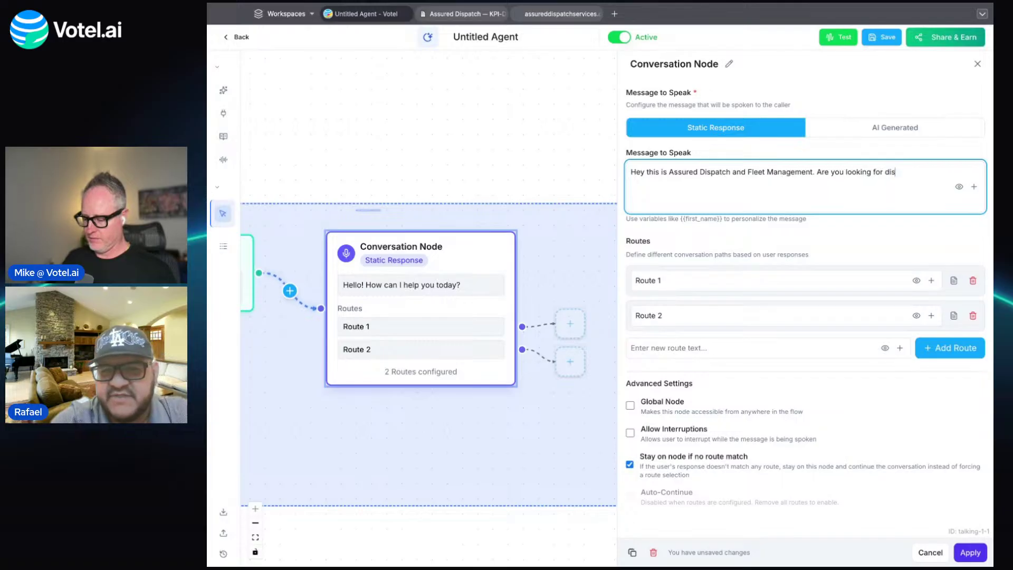
text(patch service)
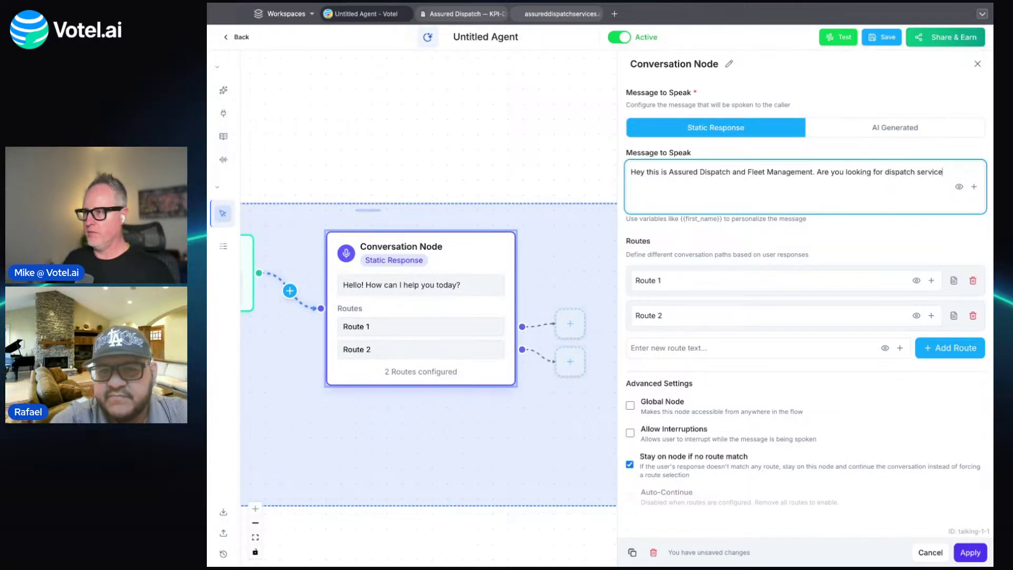
text(s or fleet man)
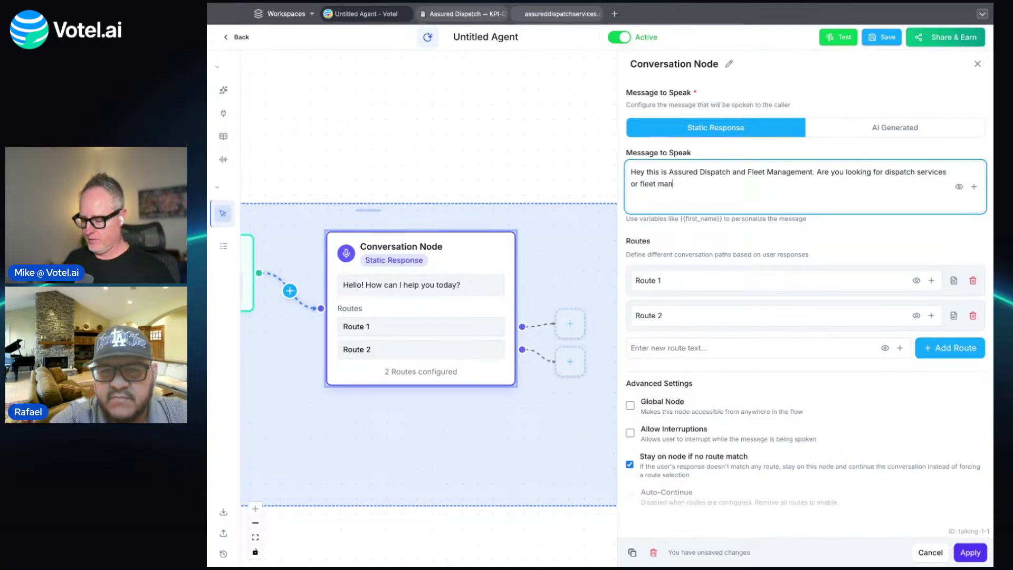
text(agement services)
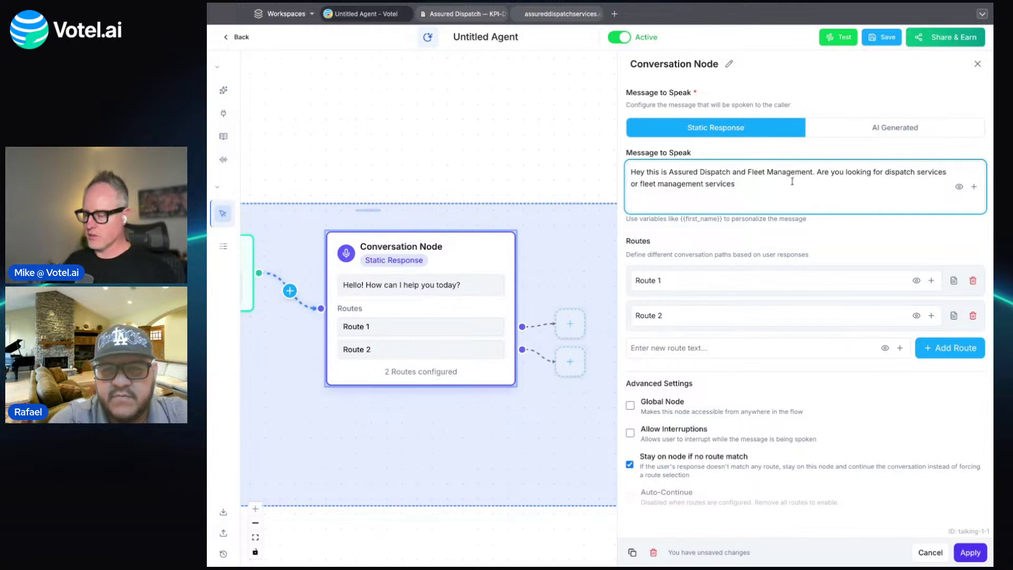
text(?)
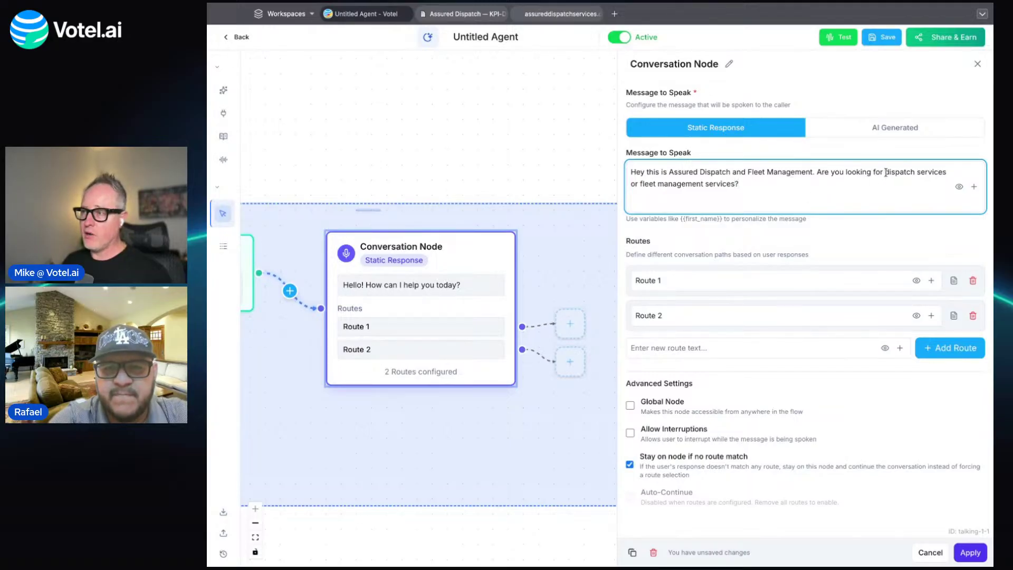
Rename the Conversation Node's two routes "dispatch services" and "fleet management services", reusing the wording of the spoken message.
drag(884, 173, 947, 172)
key(ctrl+c)
click(776, 277)
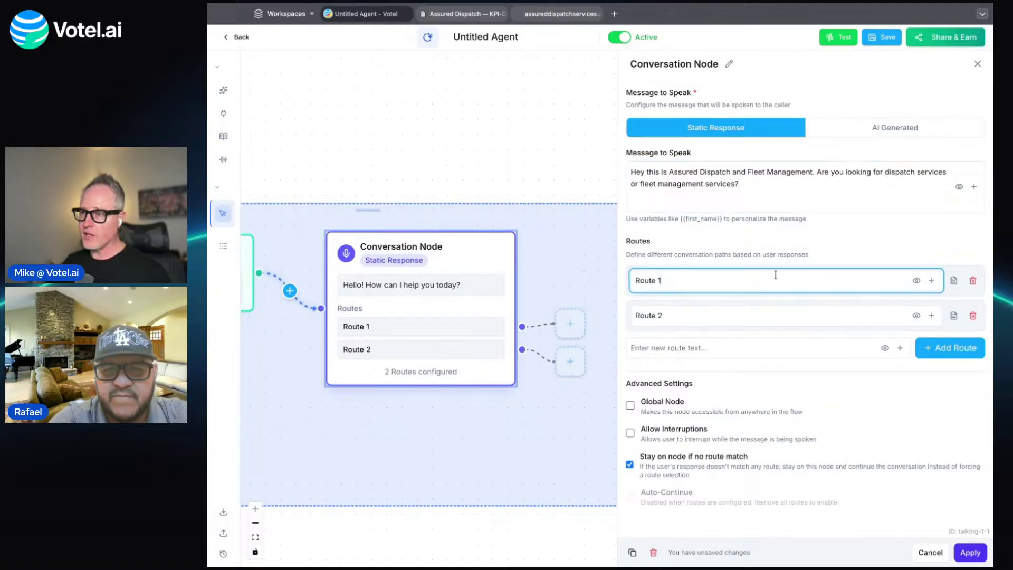
key(ctrl+v)
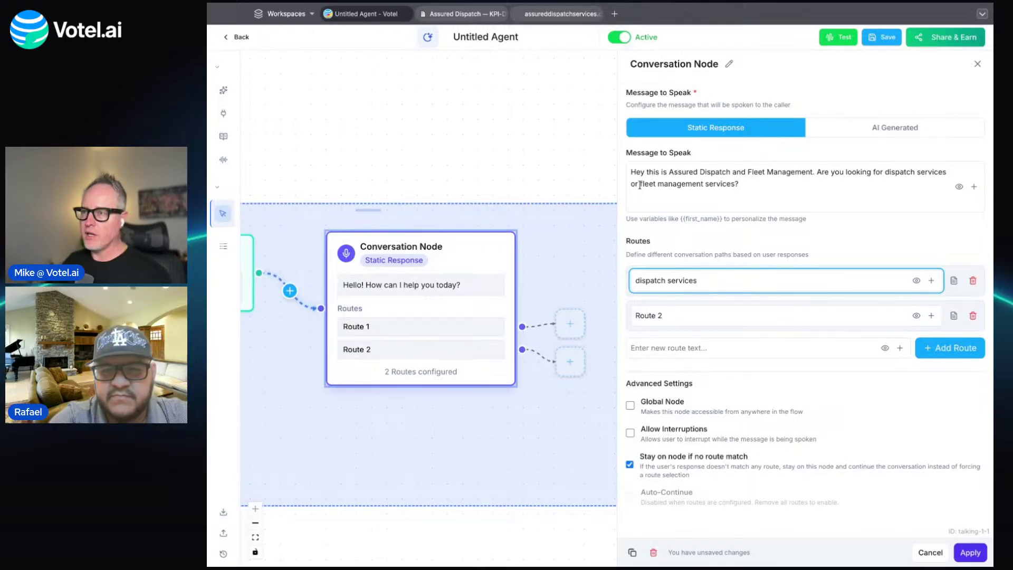
click(639, 185)
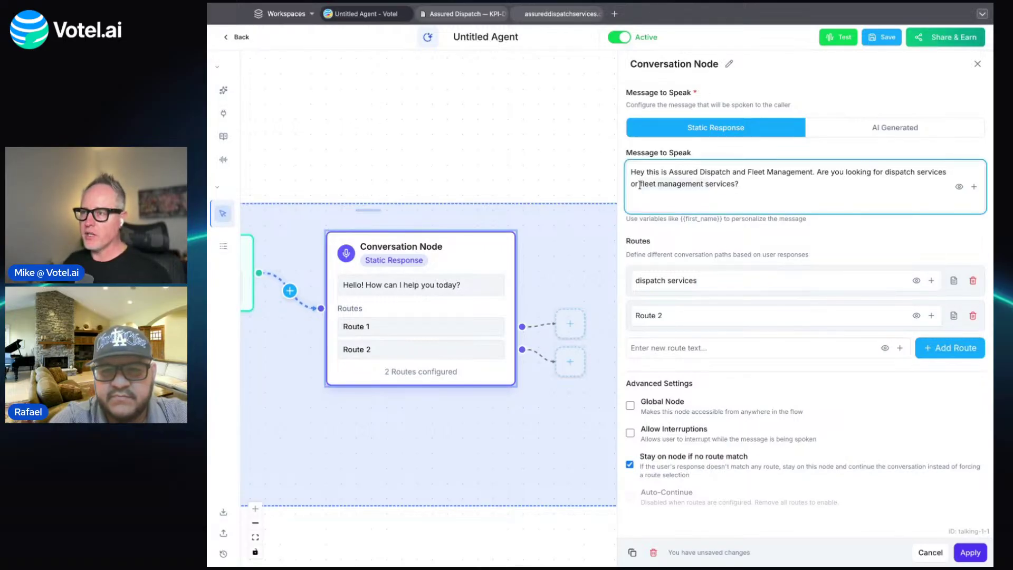
click(684, 315)
text(fleet management services)
Prefix both route names with "looking for" and apply the Conversation Node's changes.
click(634, 281)
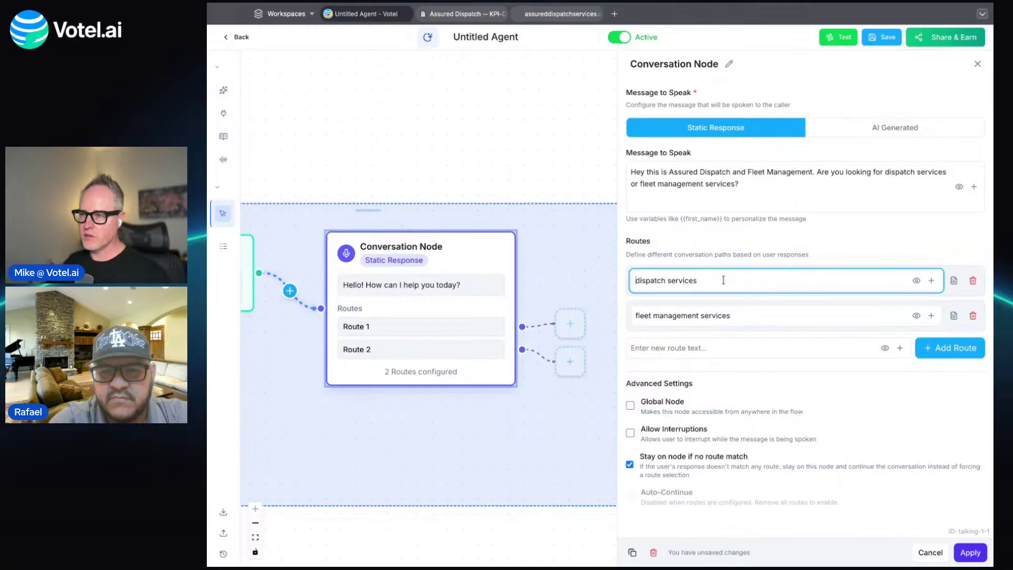
text(looking )
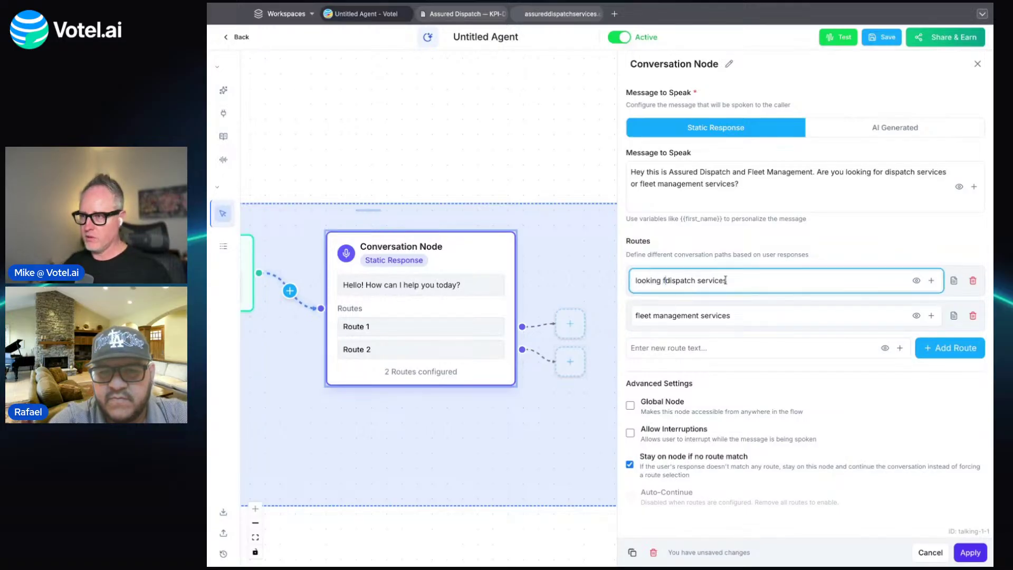
text(for)
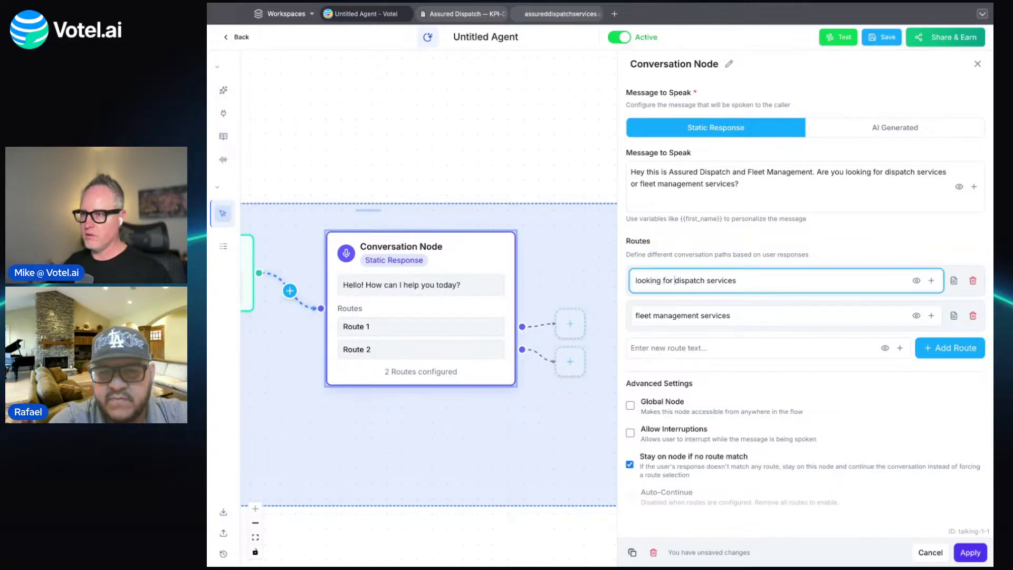
click(636, 315)
text(looking for)
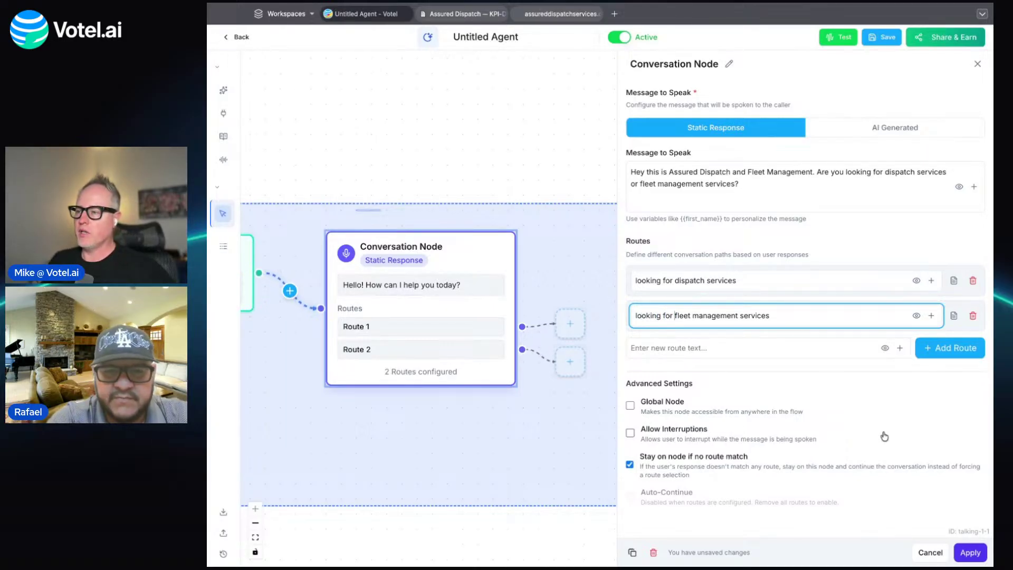
click(970, 552)
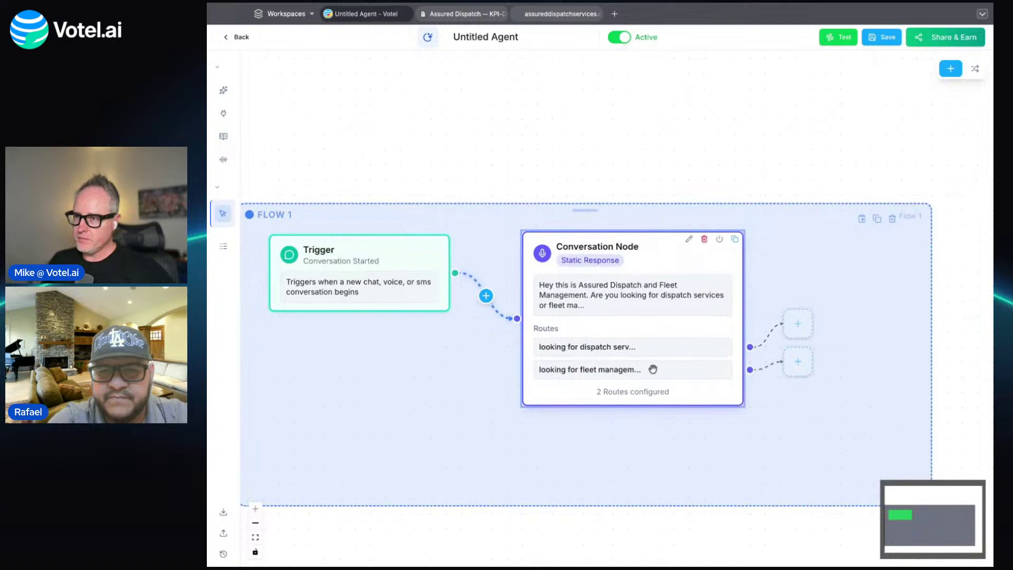
Add a second Conversation Node on the "looking for dispatch services" route.
drag(652, 369, 661, 368)
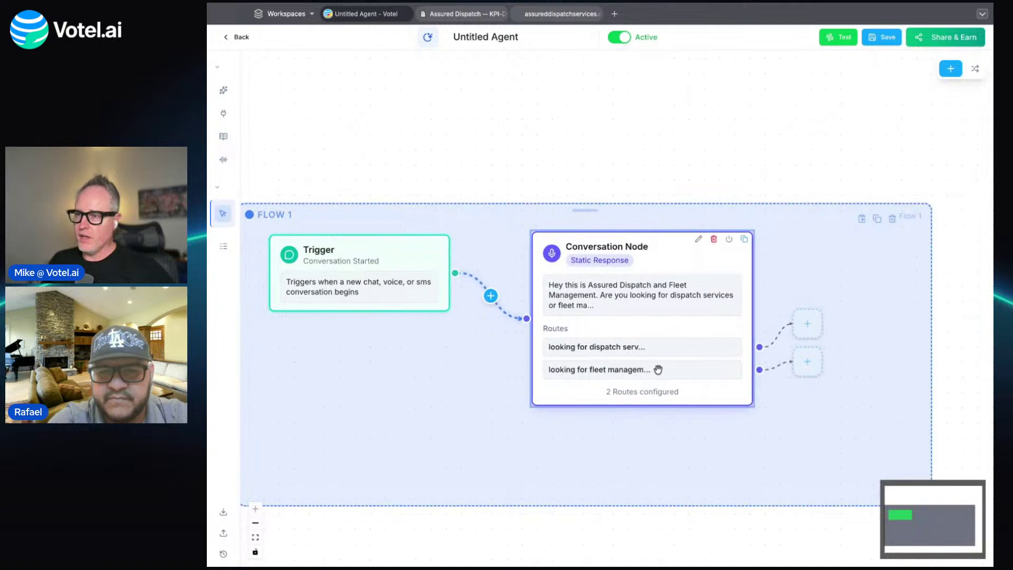
click(820, 324)
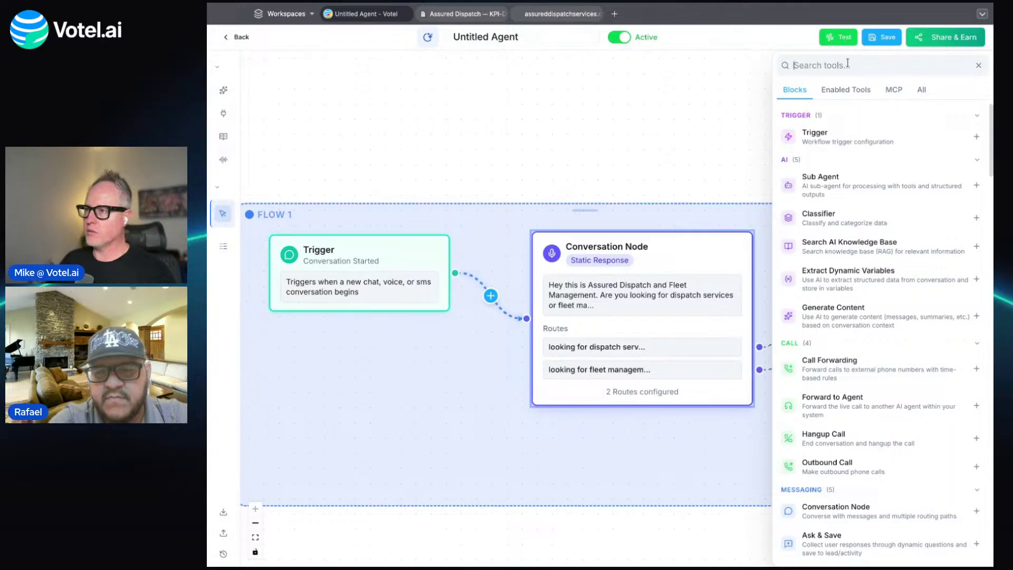
click(848, 63)
text(conver)
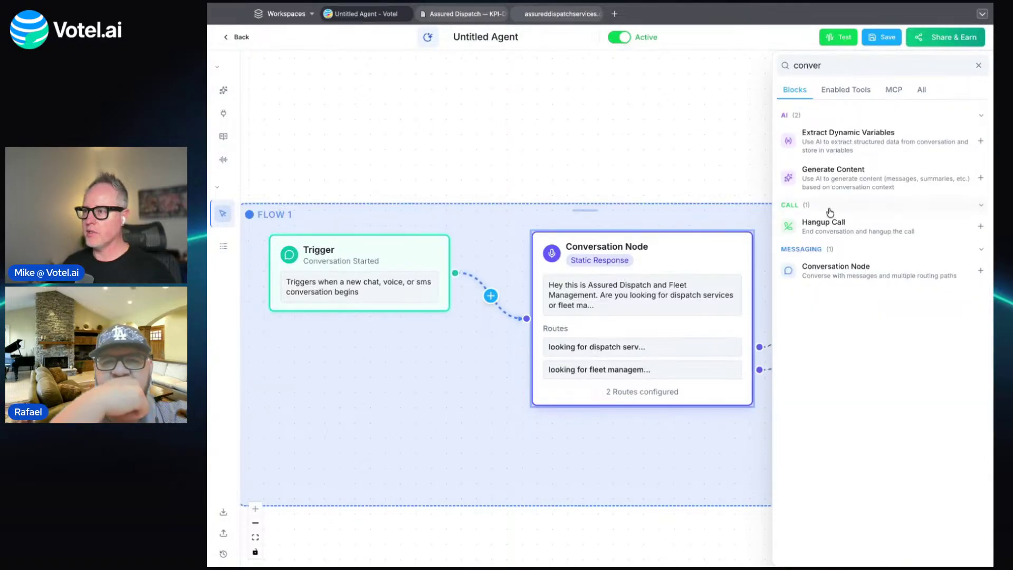
click(837, 279)
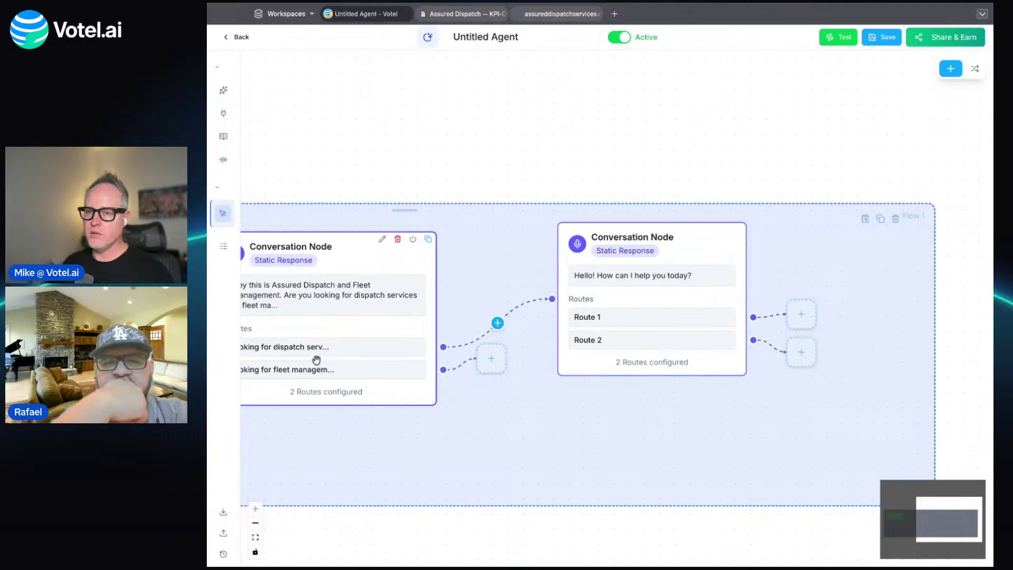
Replace the new Conversation Node's static message with "perfect, let me ask you some questions to get started".
click(611, 334)
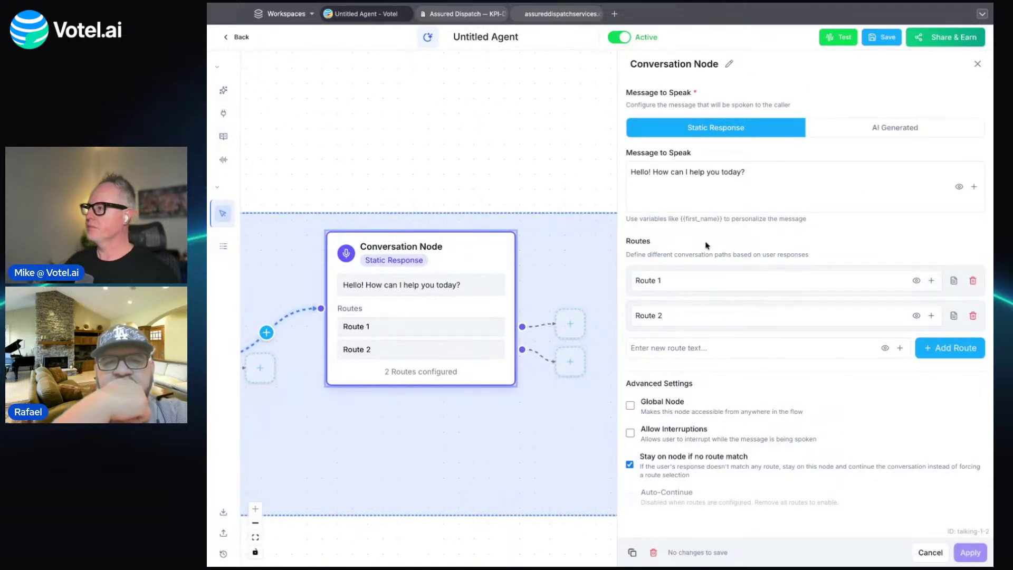
click(770, 180)
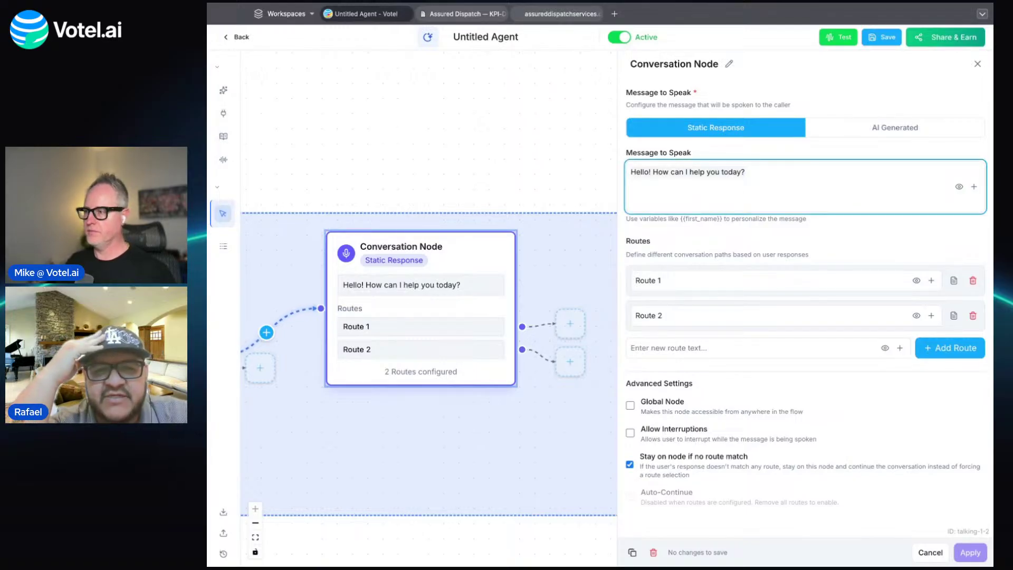
key(ctrl+a)
text(perfec)
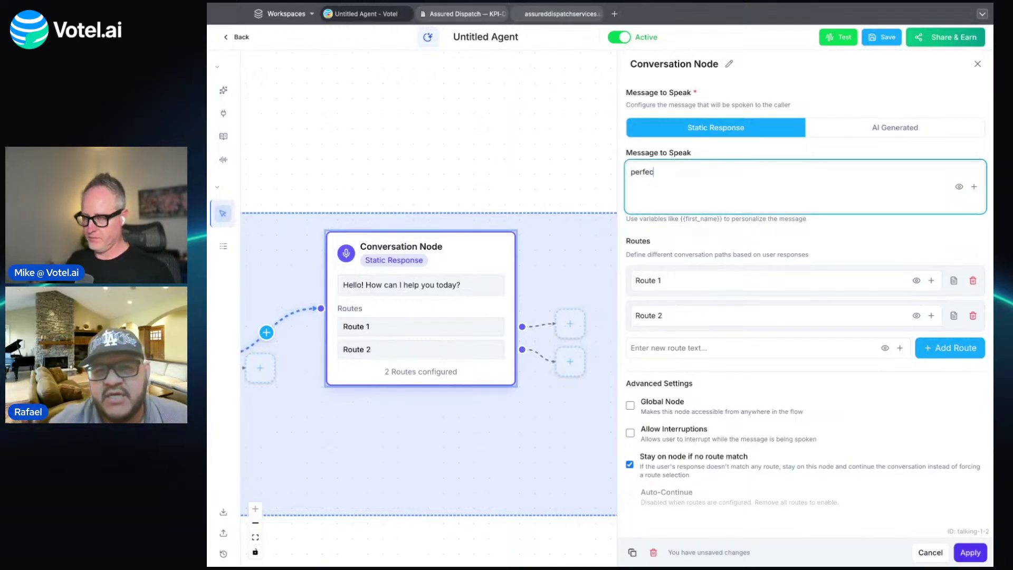
text(t, let me a)
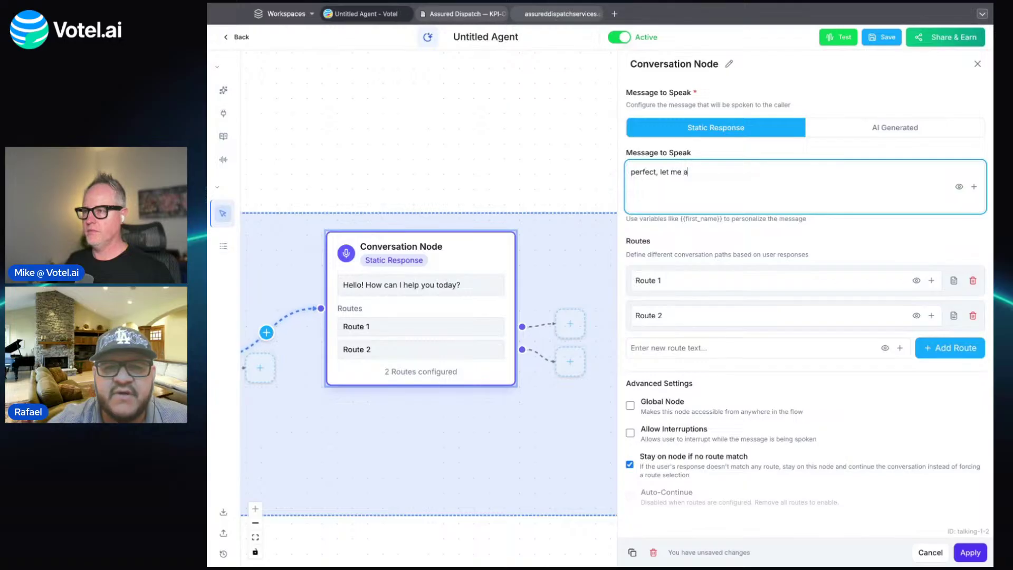
text(sk you some que)
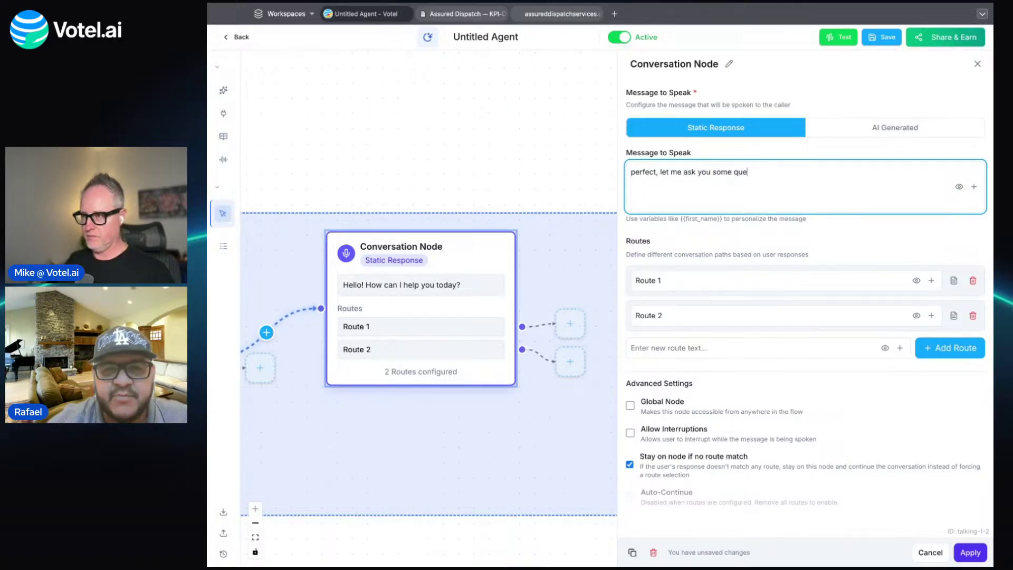
text(stions to get sta)
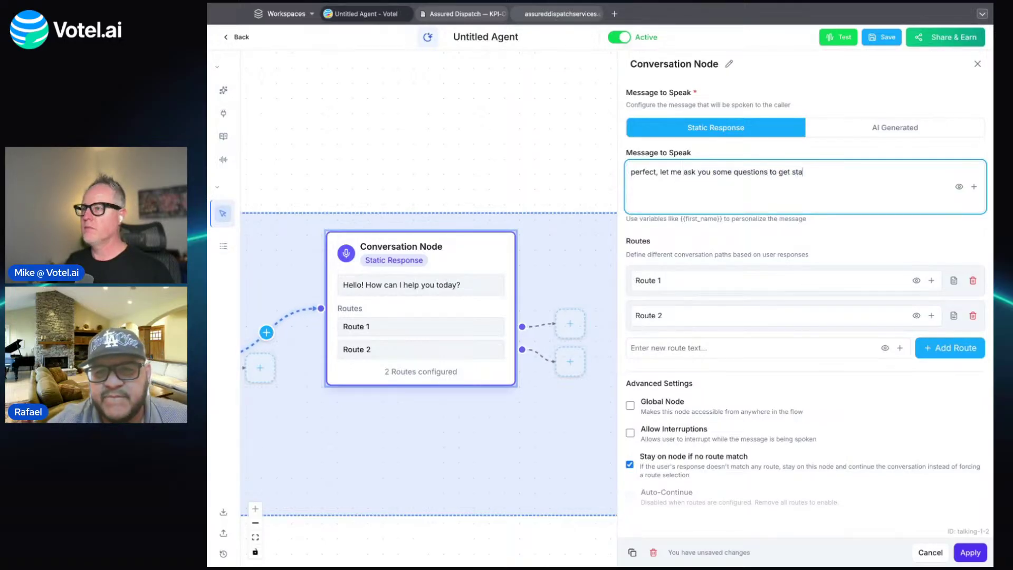
text(rted)
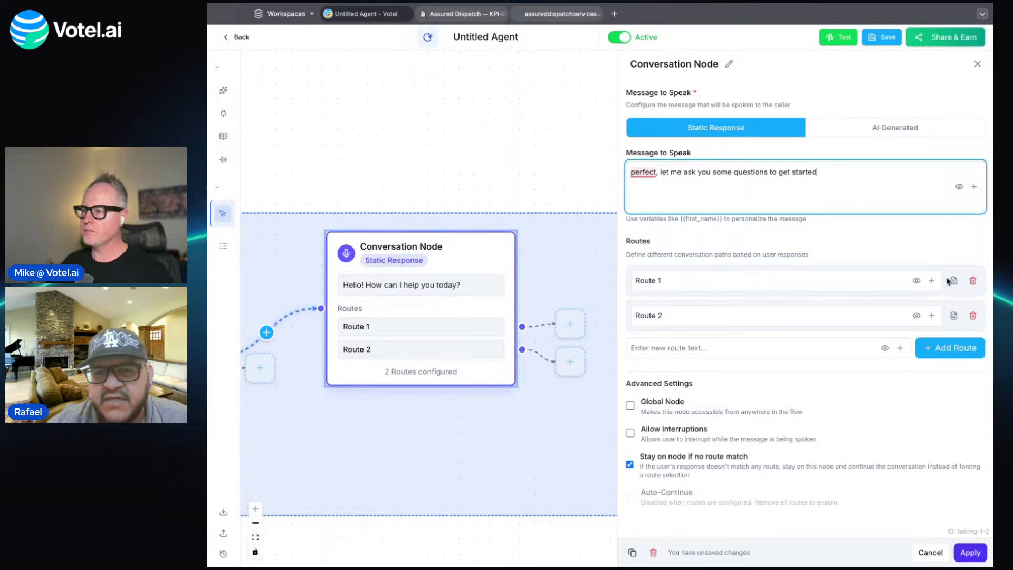
Delete both default routes from the new Conversation Node, enable Auto-Continue, and apply the changes.
click(972, 280)
click(973, 280)
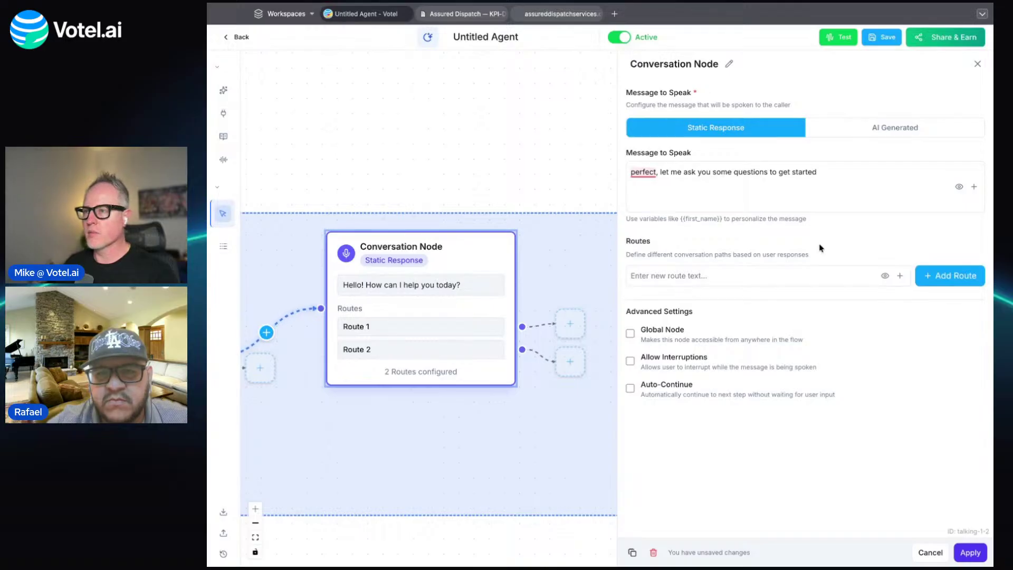
click(665, 197)
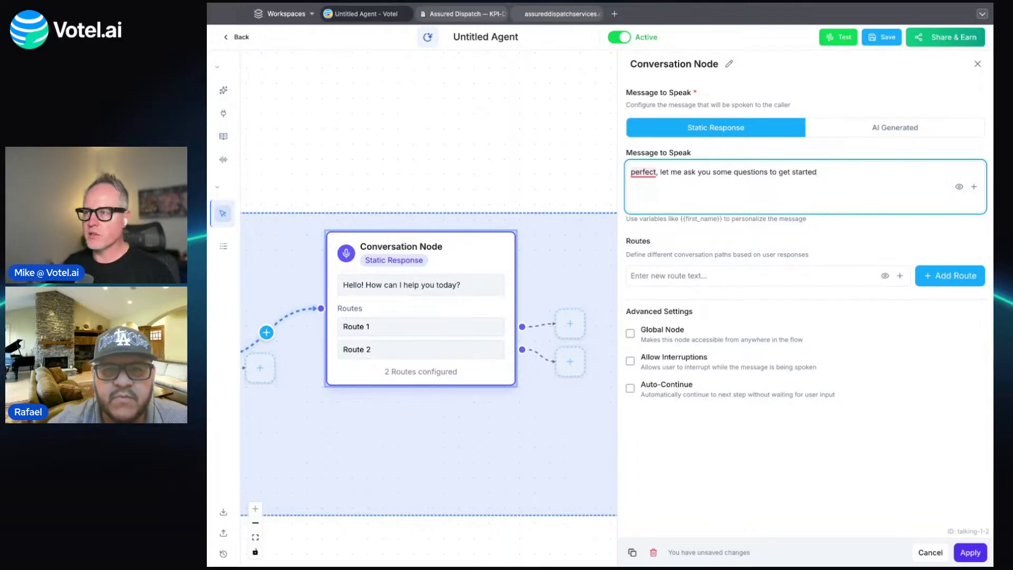
click(631, 389)
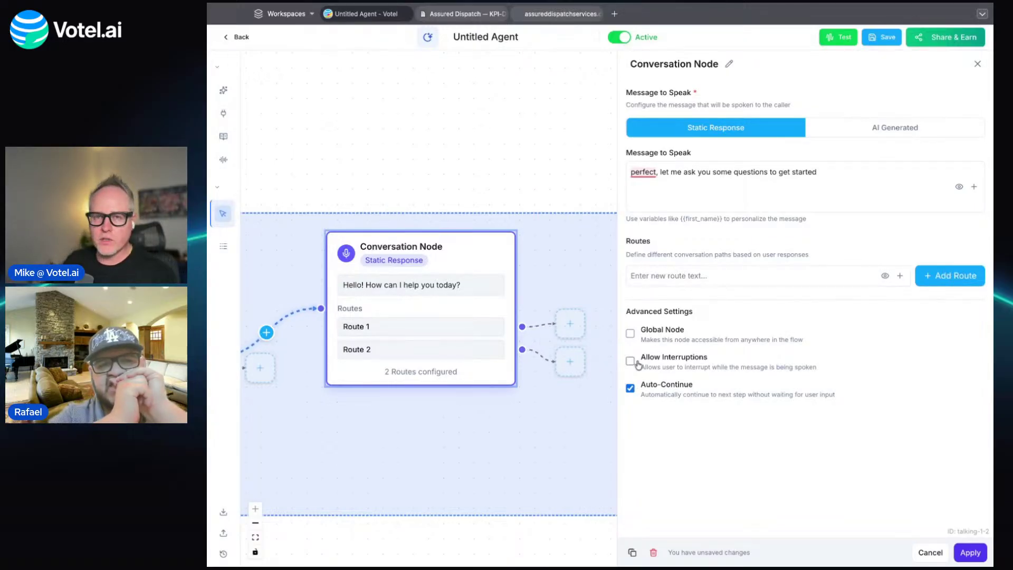
click(969, 552)
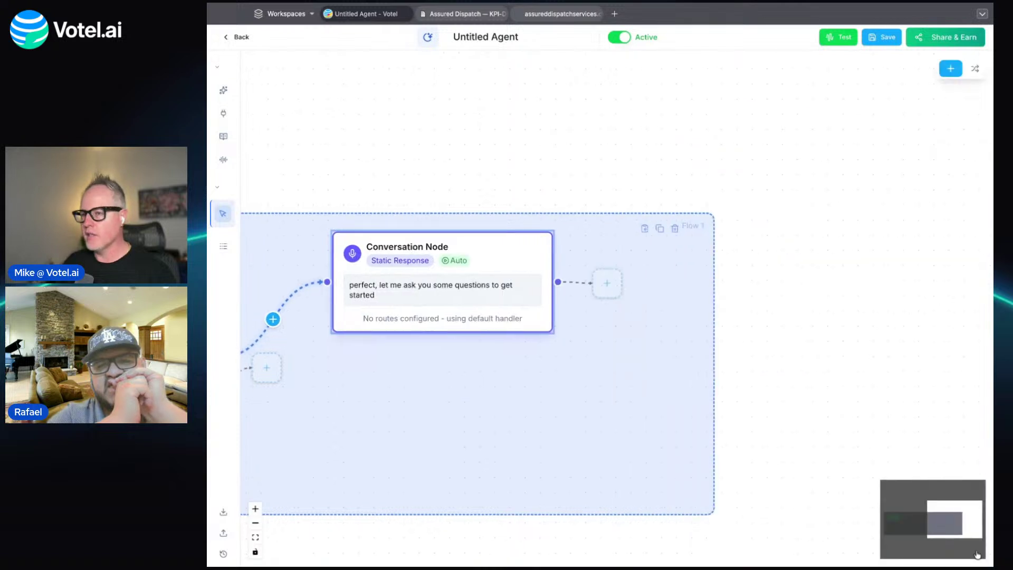
Save the agent and start an inbound voice test conversation of the workflow.
scroll(731, 396, left, 2)
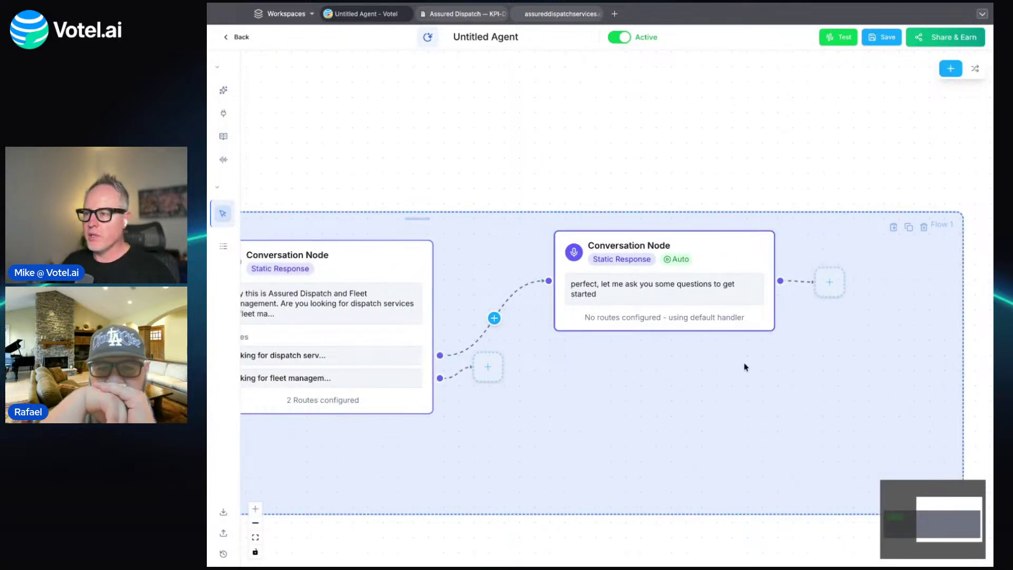
scroll(746, 364, right, 3)
scroll(746, 368, right, 2)
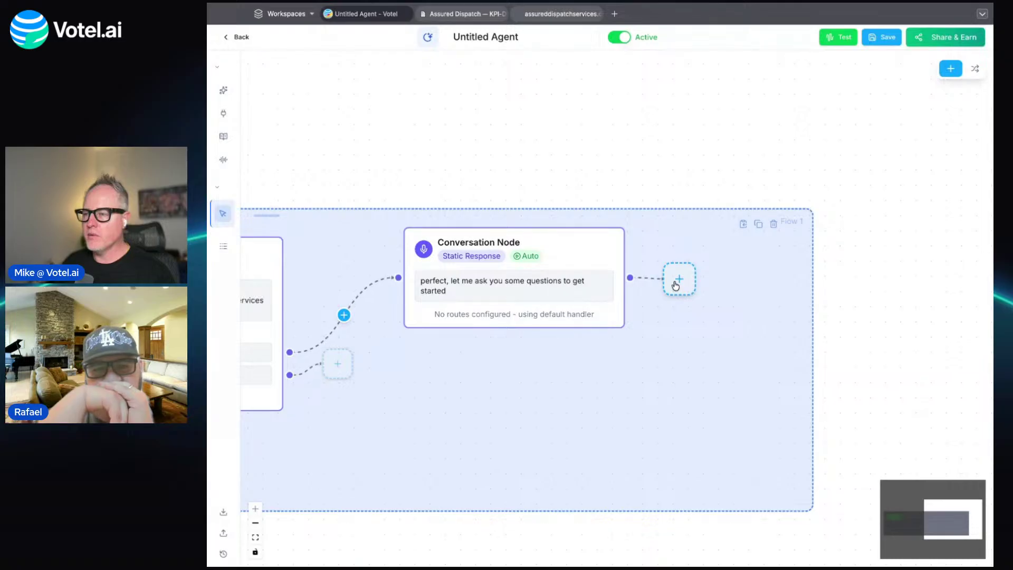
click(877, 46)
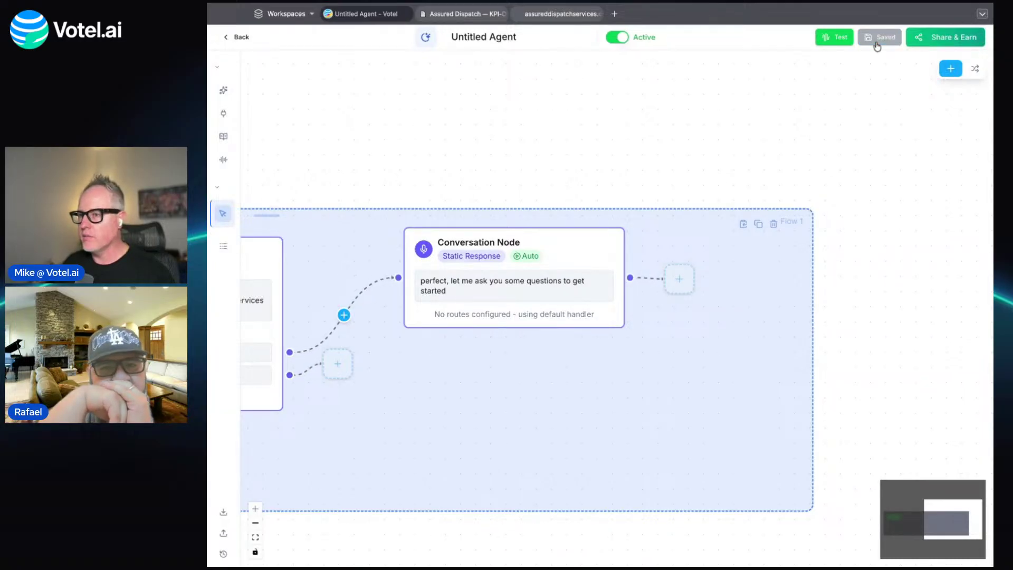
click(830, 39)
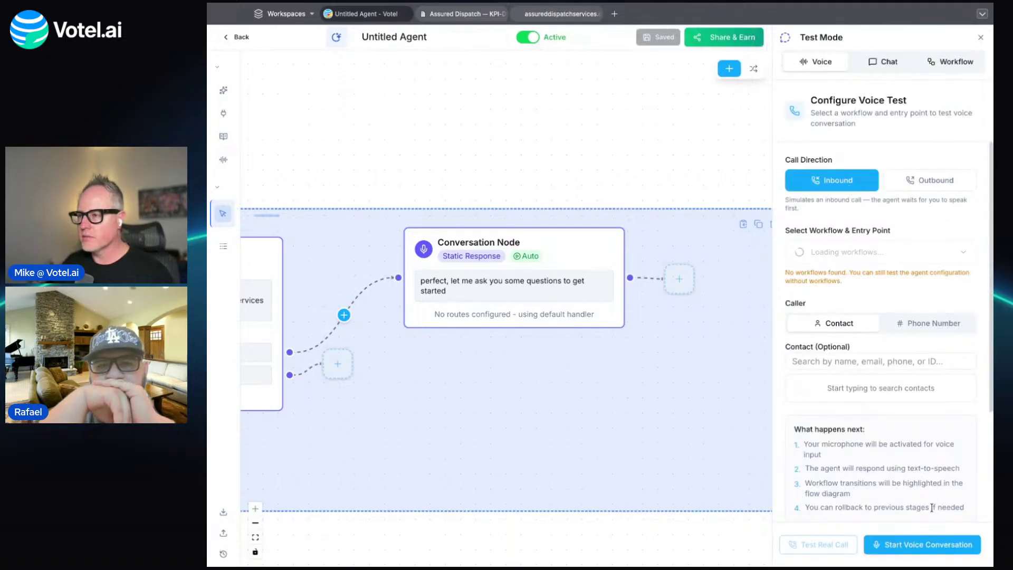
click(939, 543)
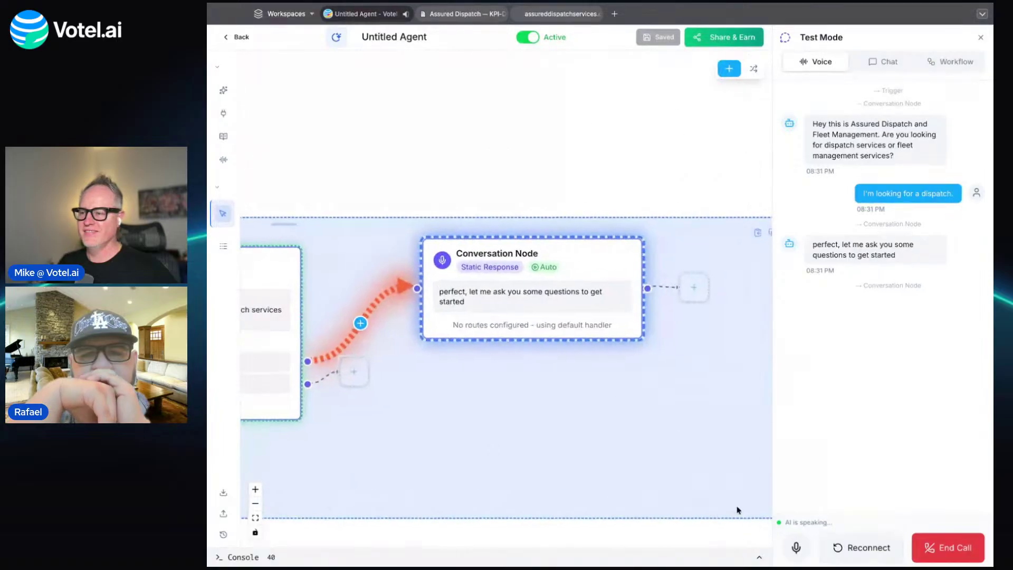
Mute the test call, replace "perfect" with "ok" in the second Conversation Node's message, and apply the change.
click(796, 546)
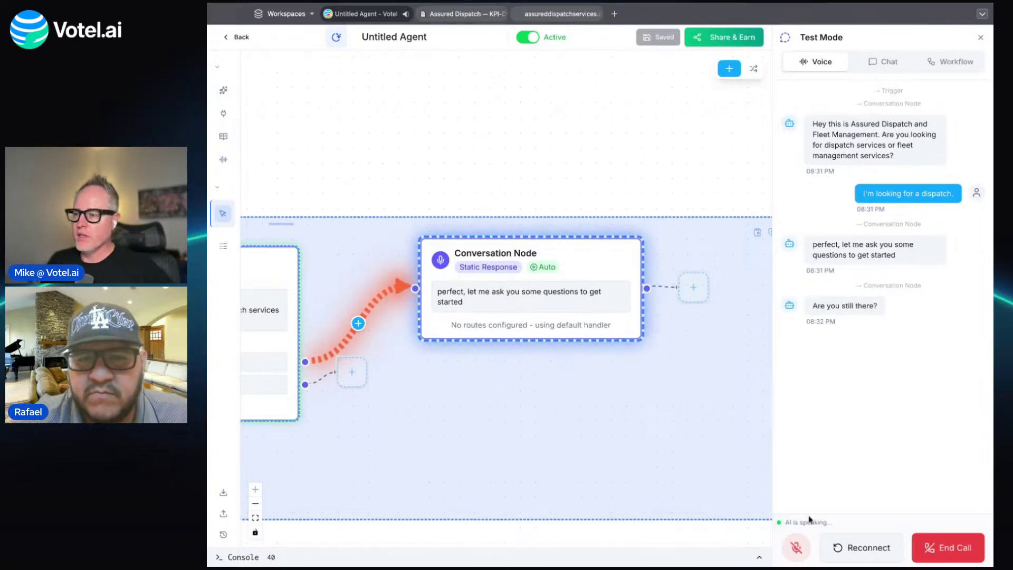
click(565, 298)
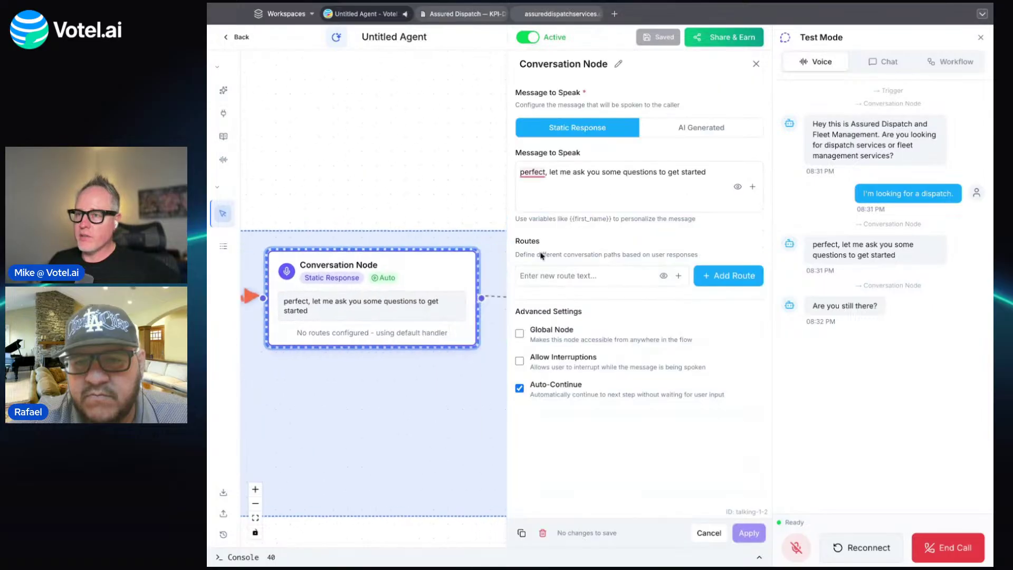
click(540, 174)
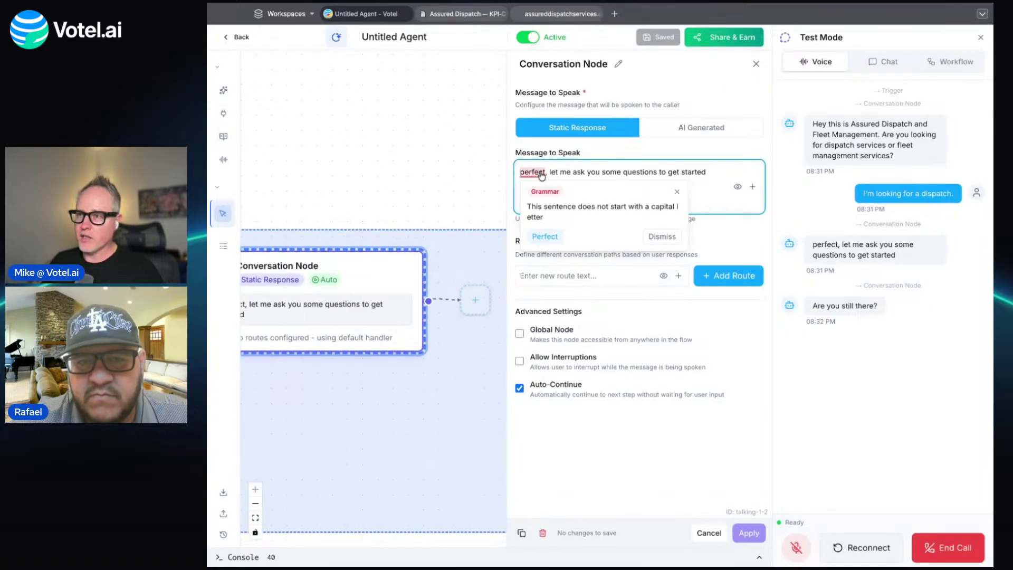
double_click(542, 174)
text(ok)
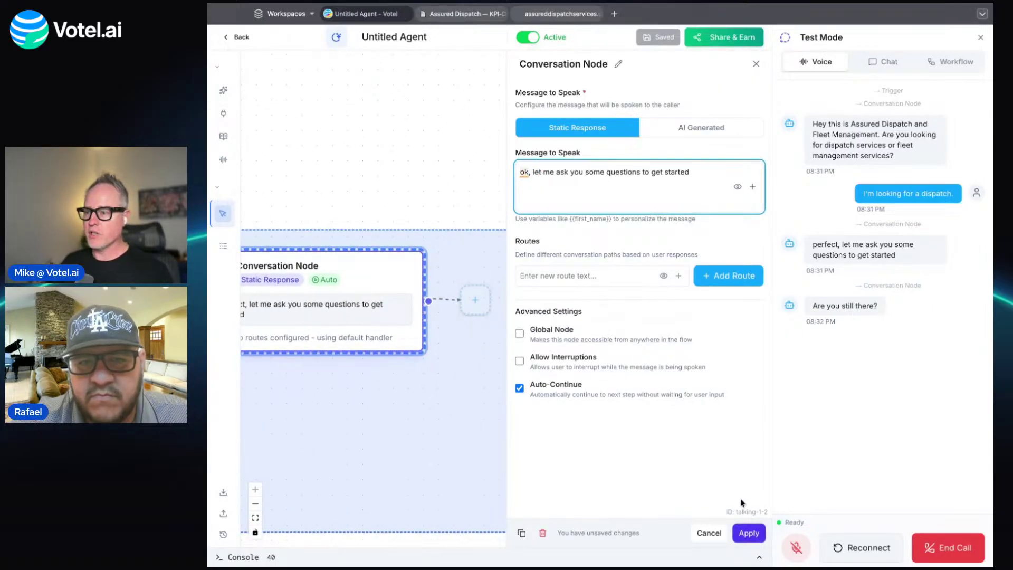
click(755, 527)
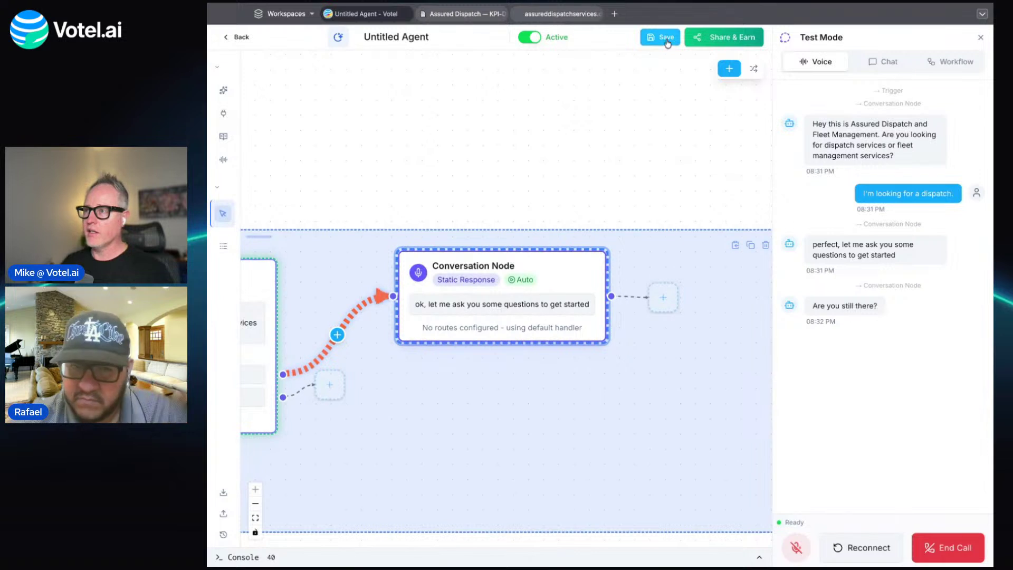
Rewind the voice test to the second Conversation Node to replay its edited message, and end the call.
click(895, 225)
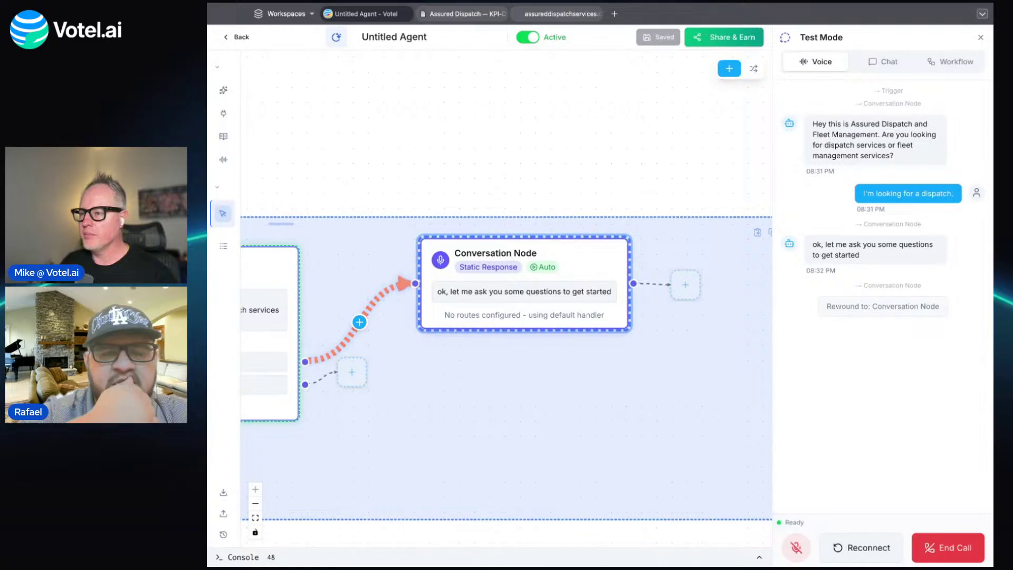
click(932, 551)
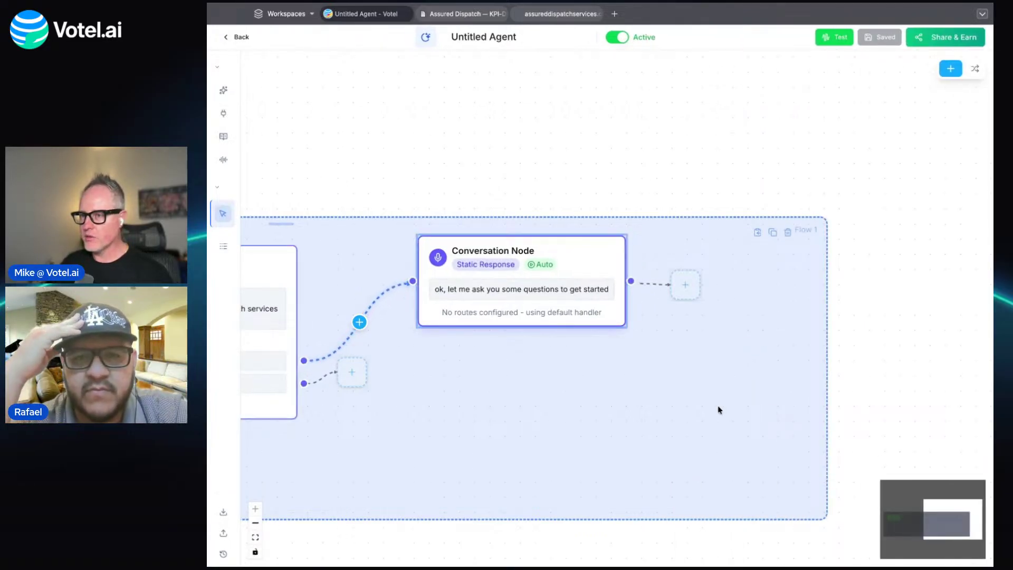
Add an Ask & Save node after the second Conversation Node.
click(685, 285)
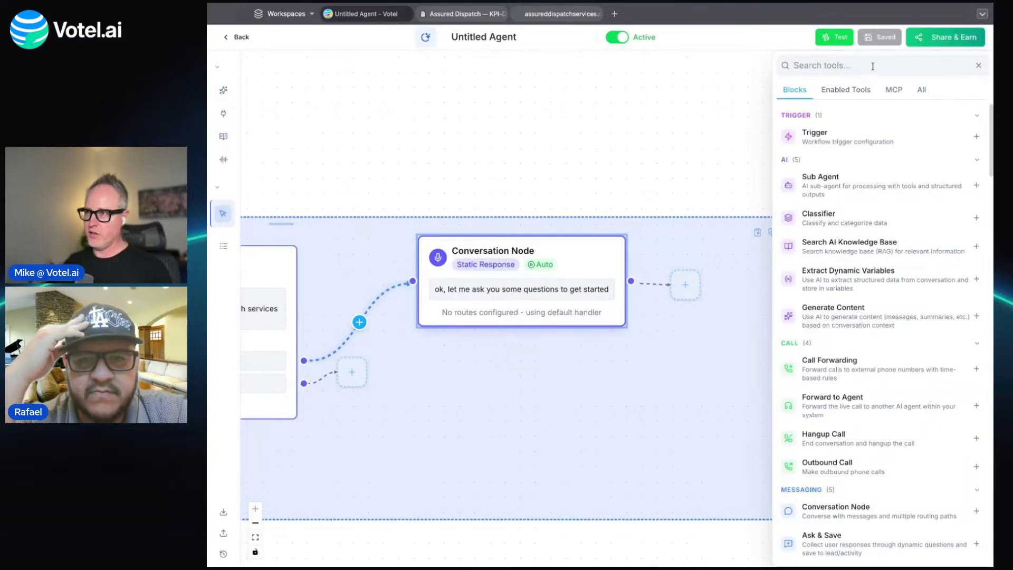
text(ask)
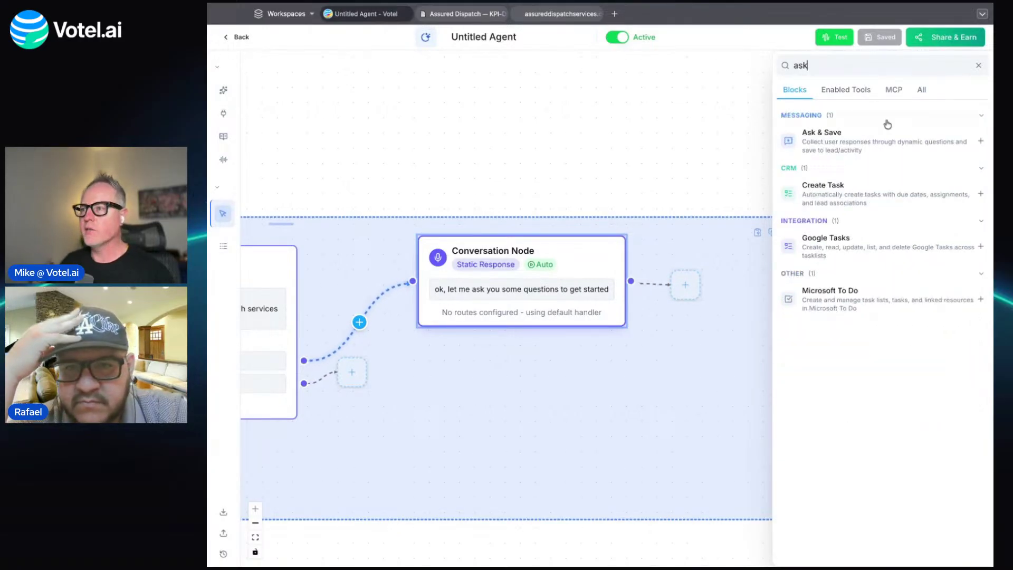
click(887, 136)
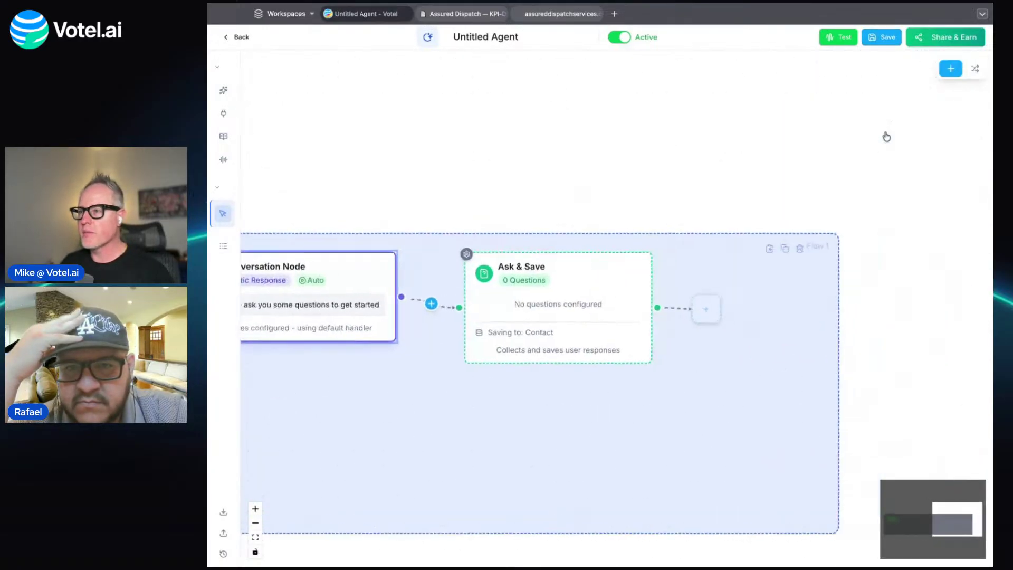
Add the text question "What kind of truck do you have?" to the Ask & Save node.
click(570, 284)
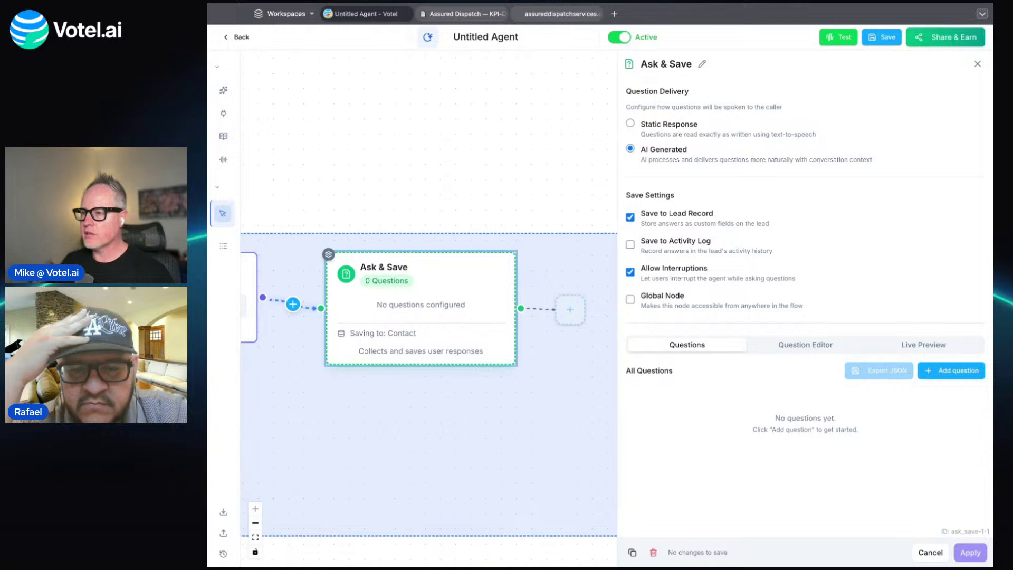
click(974, 371)
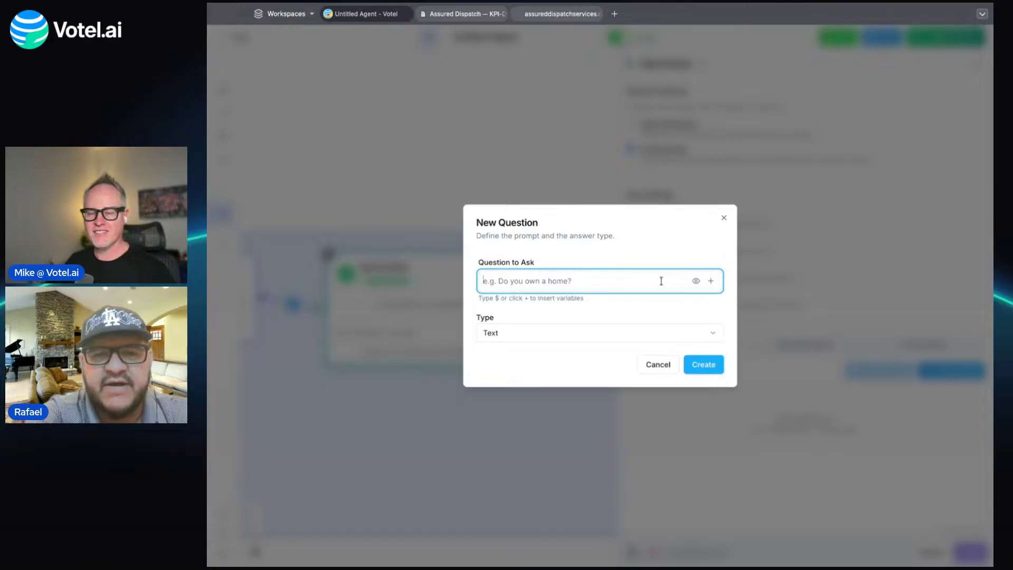
text(What kind of truc)
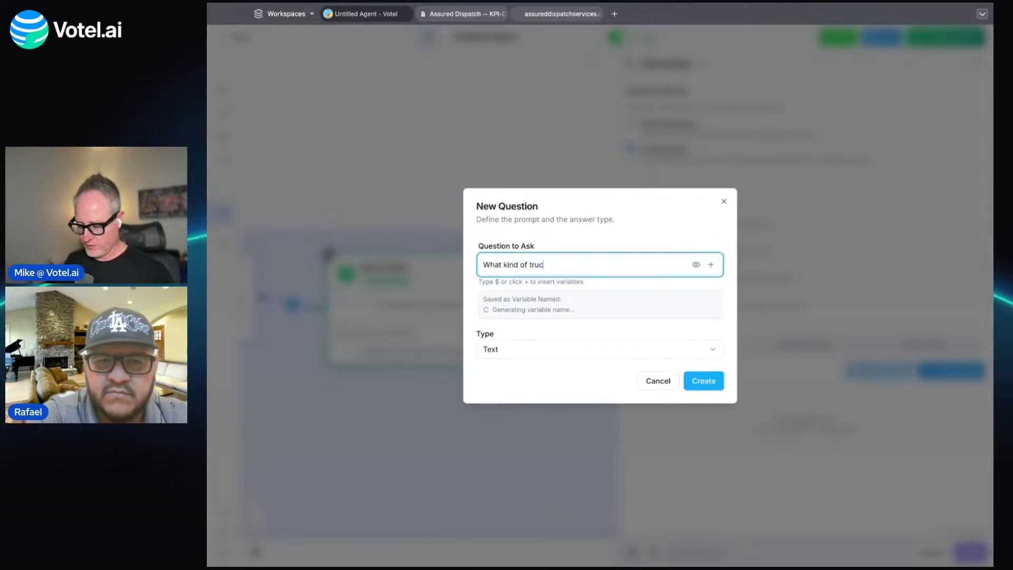
text(k do you have?)
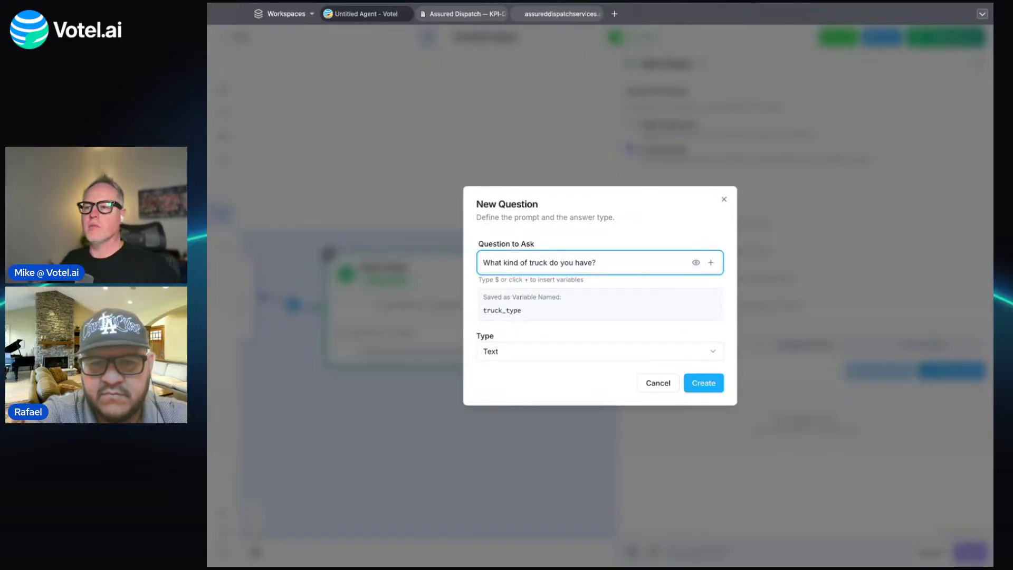
double_click(484, 311)
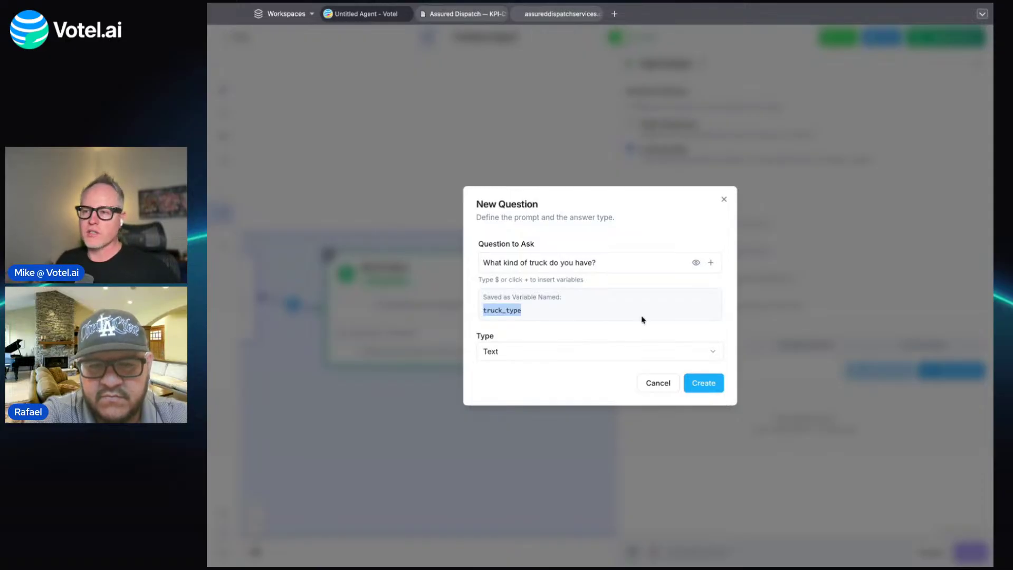
click(701, 382)
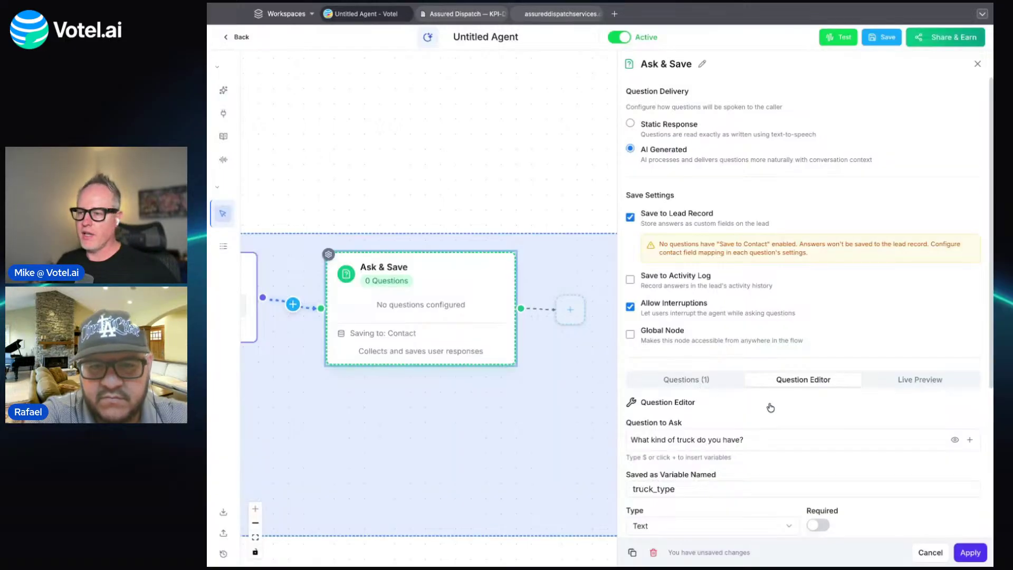
Add a second text question, "What kind of trailer do you have?", to the Ask & Save node.
scroll(770, 407, down, 3)
scroll(771, 407, down, 2)
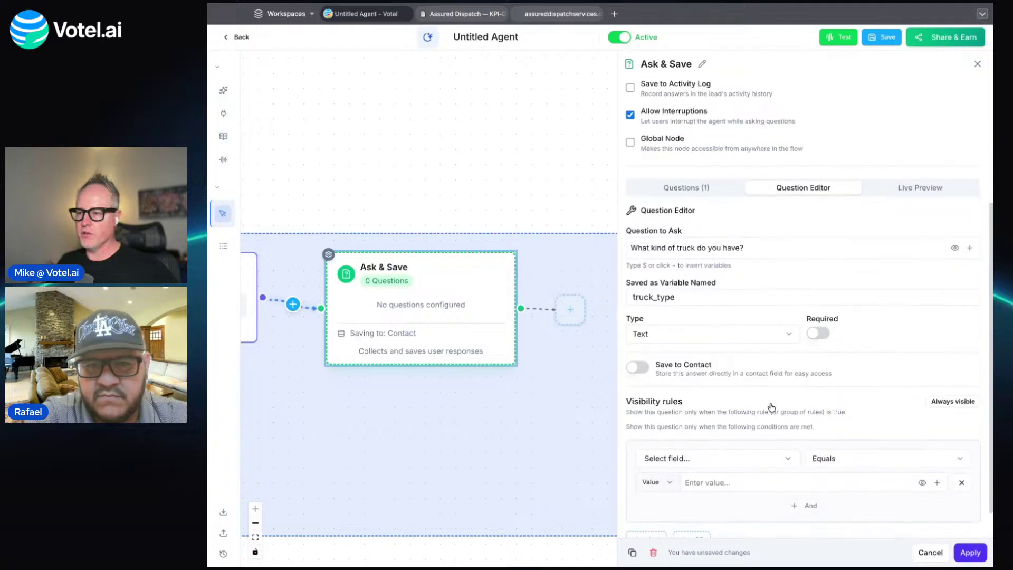
scroll(712, 259, up, 4)
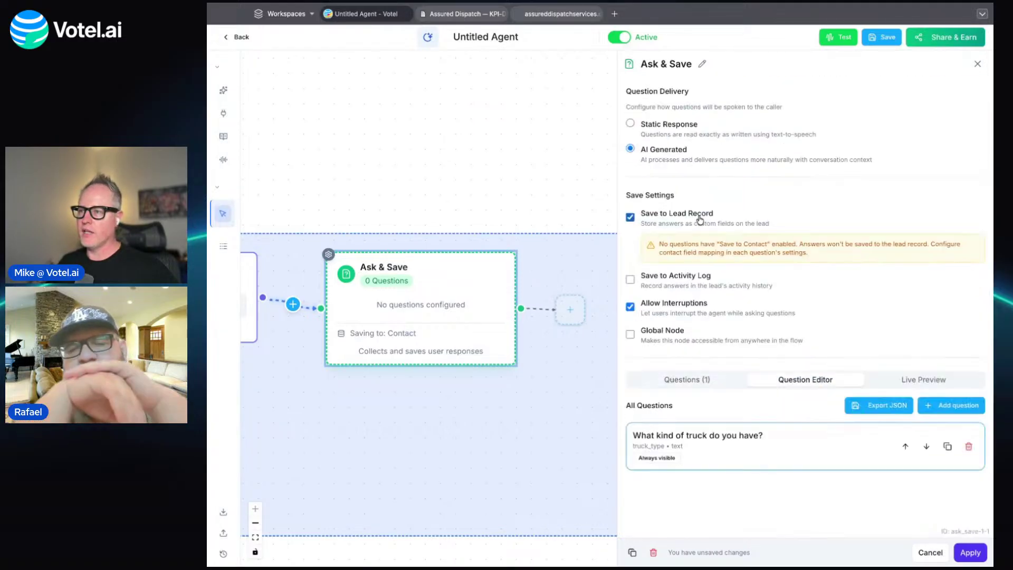
click(933, 406)
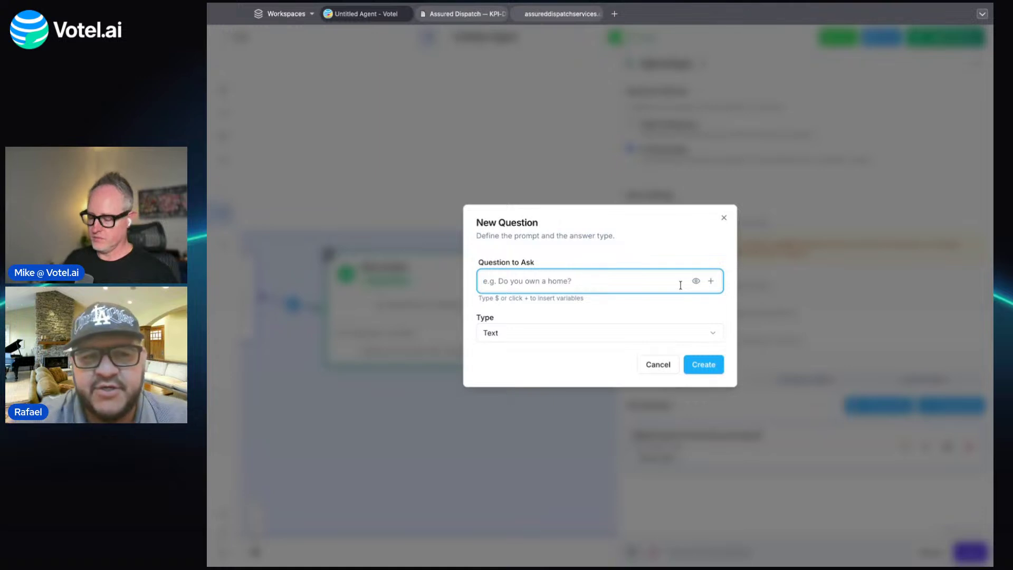
text(What kind of trailer do you have?)
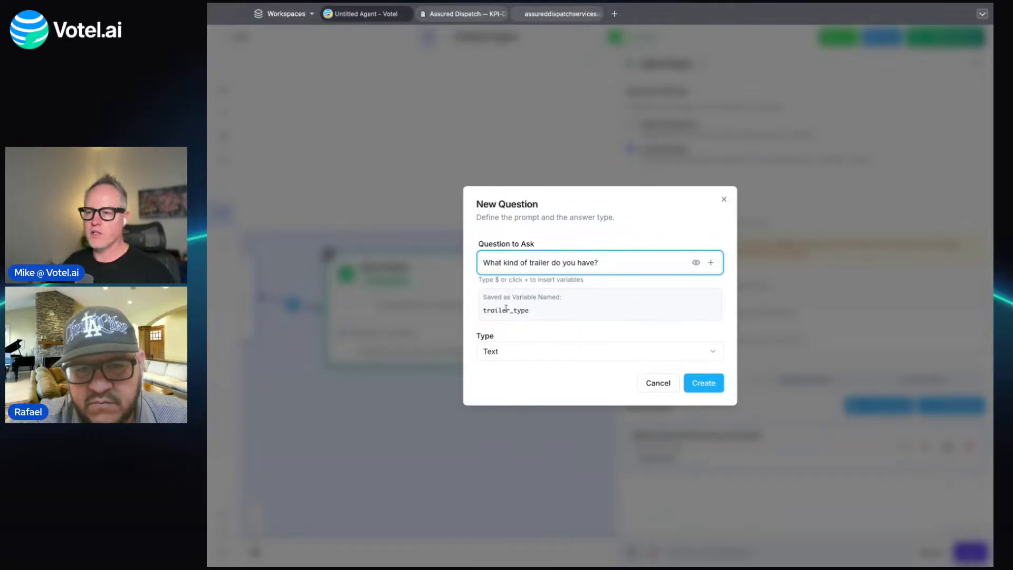
double_click(506, 308)
click(704, 382)
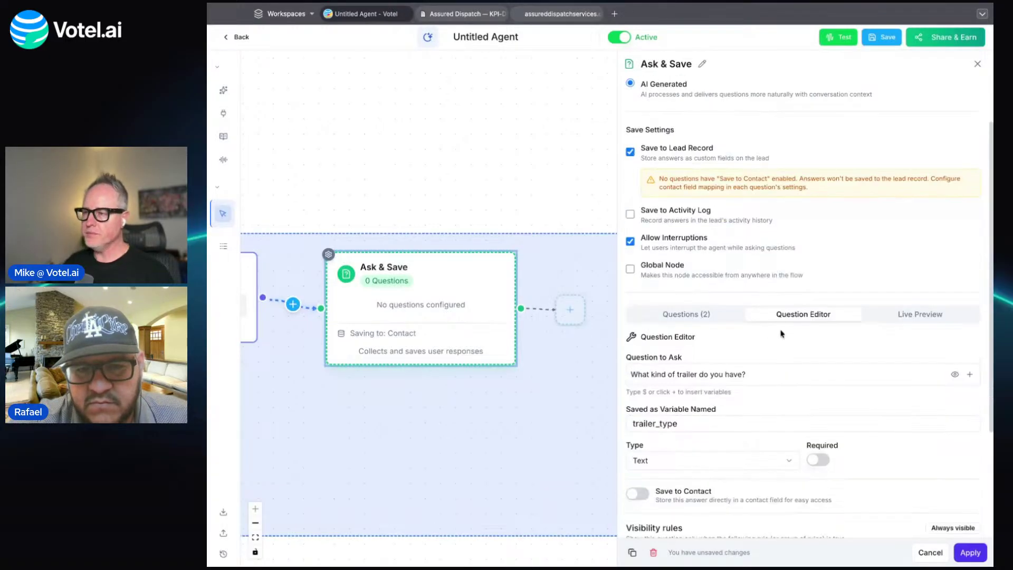
Add a third text question, "What areas do you like to run?", to the Ask & Save node.
click(686, 314)
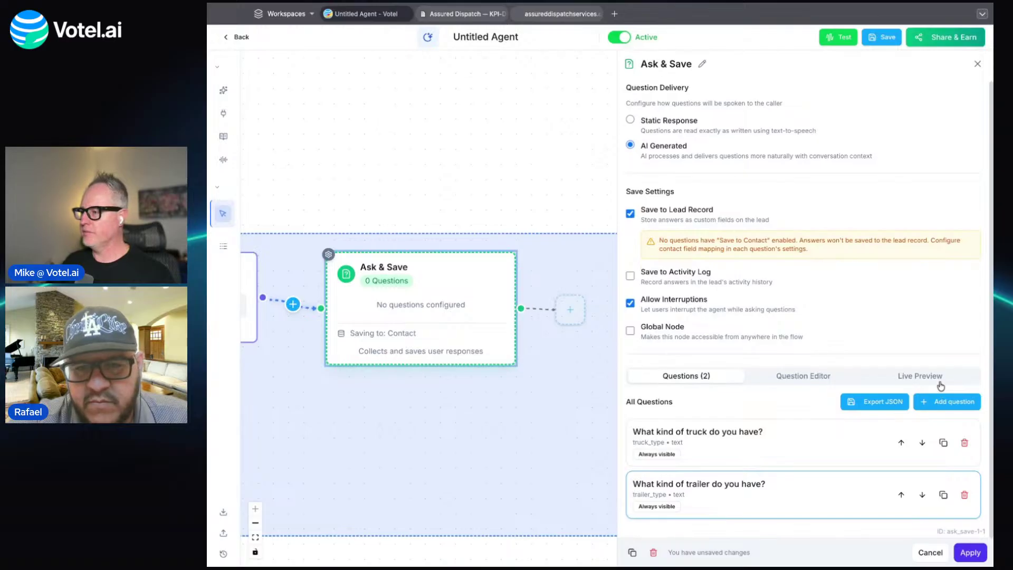
click(945, 402)
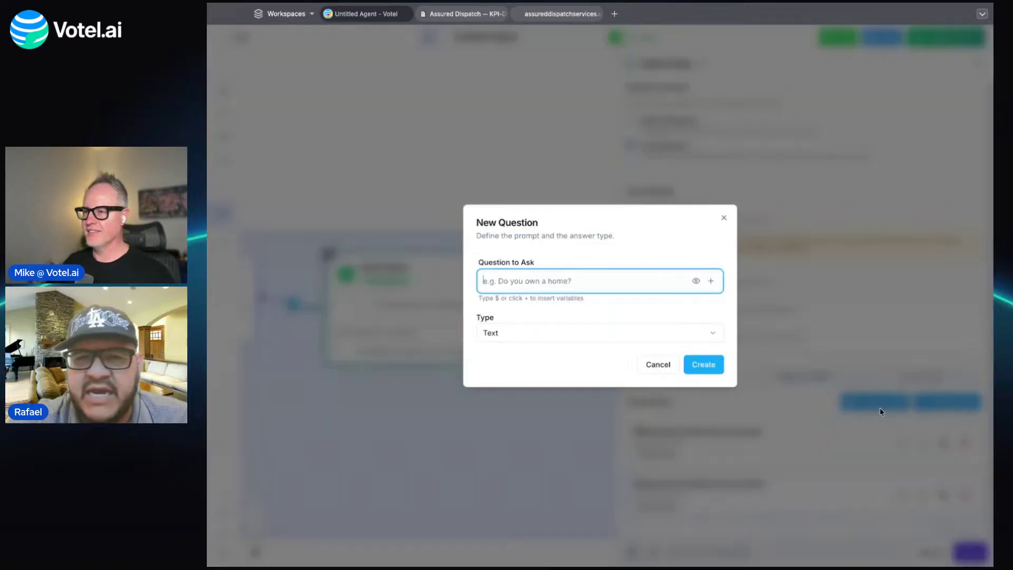
text(What)
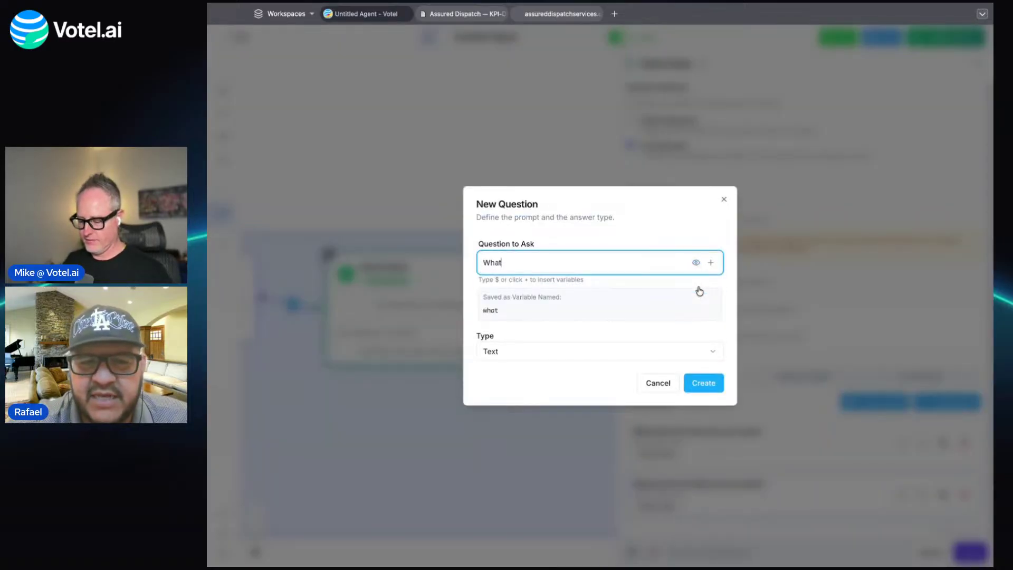
text( areas )
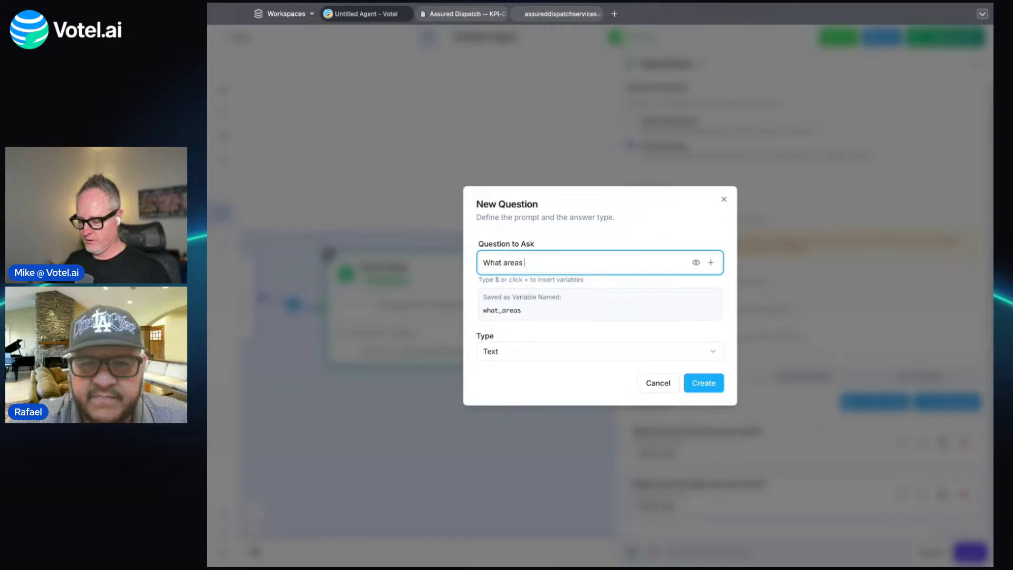
text(do you like to run?)
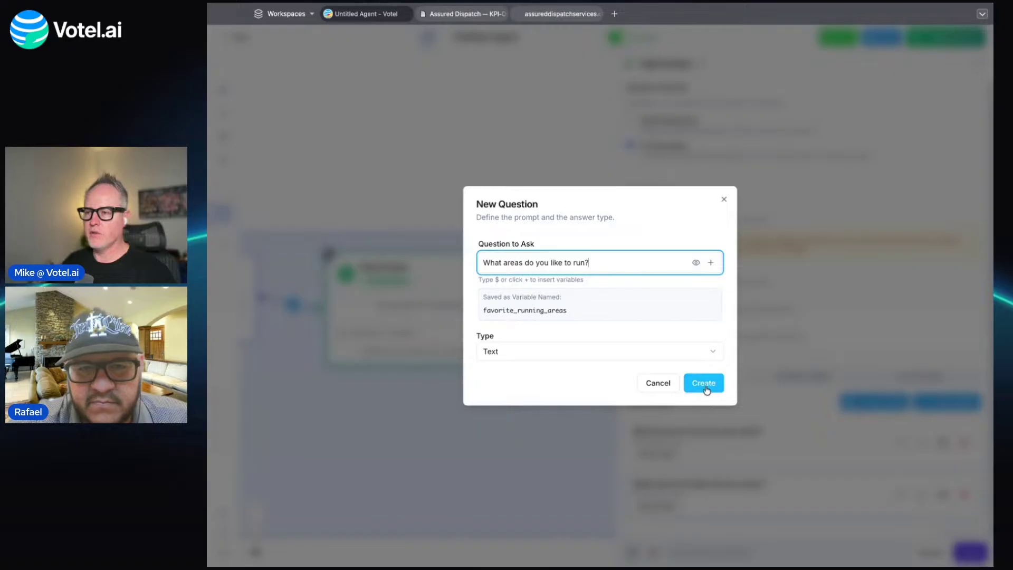
click(703, 384)
Add a fourth text question, "Looking for local regional or OTR", to the Ask & Save node.
click(693, 348)
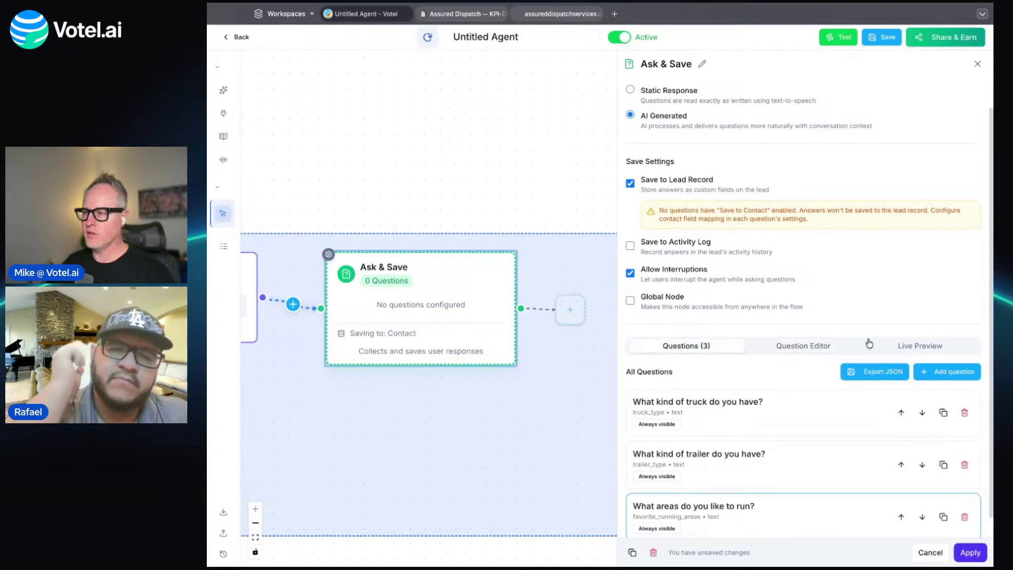
scroll(866, 343, down, 1)
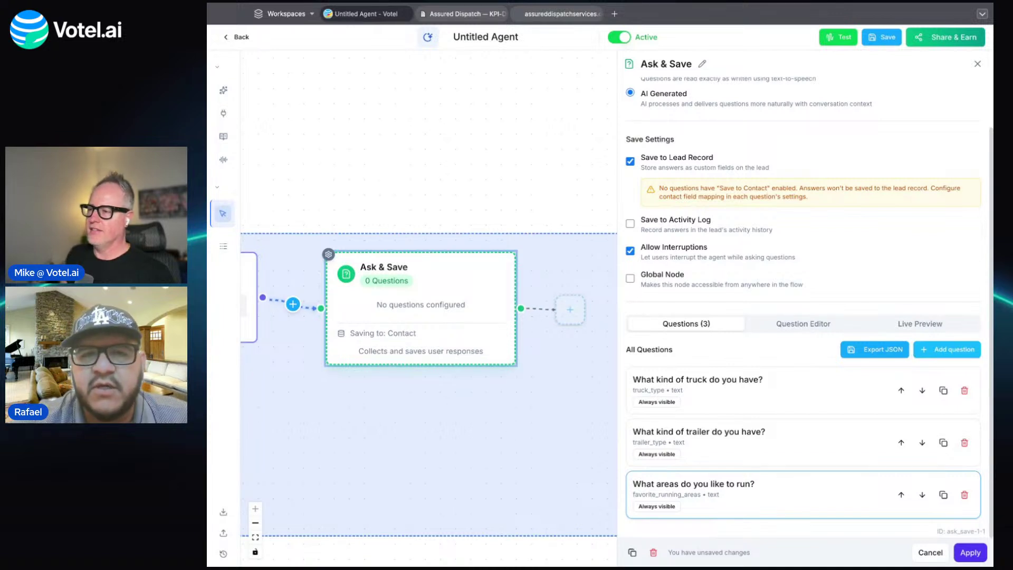
click(929, 353)
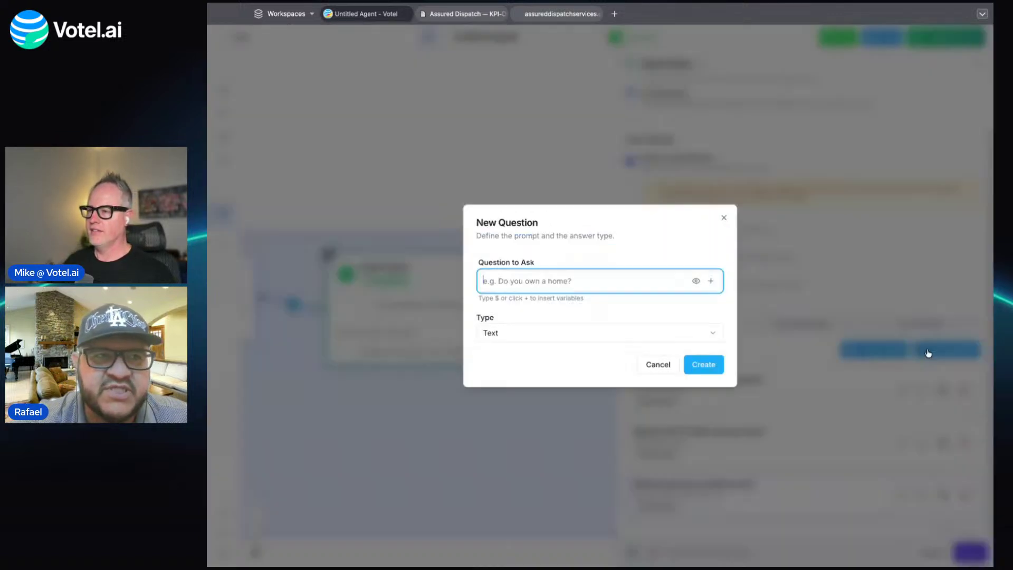
text(Look)
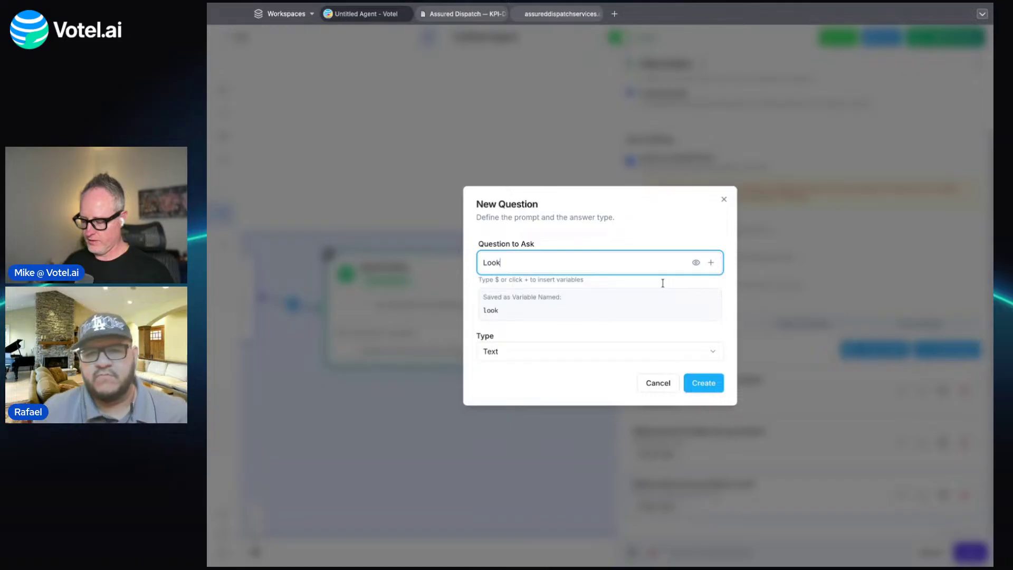
text(ing for local regional or)
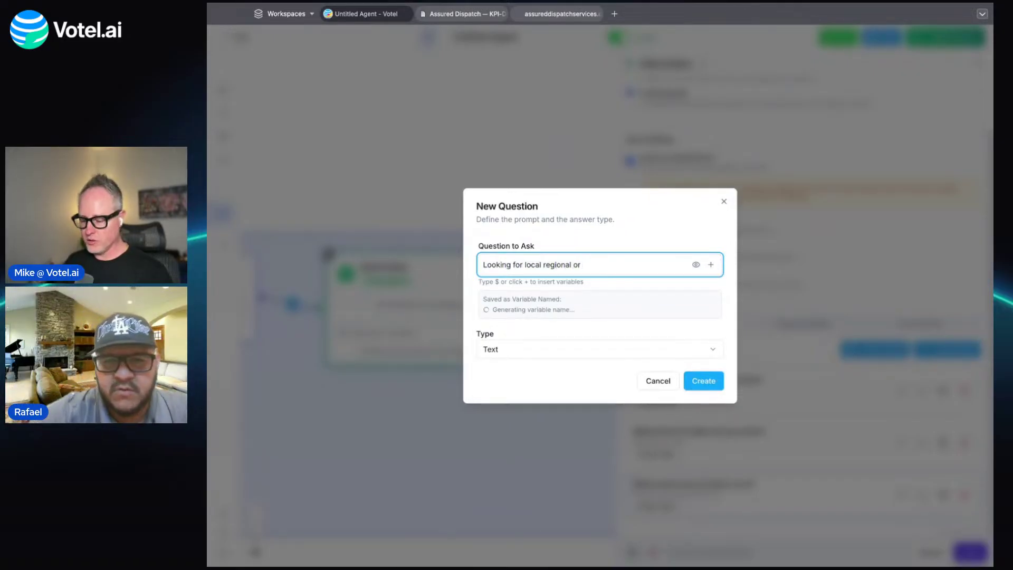
text( OTR)
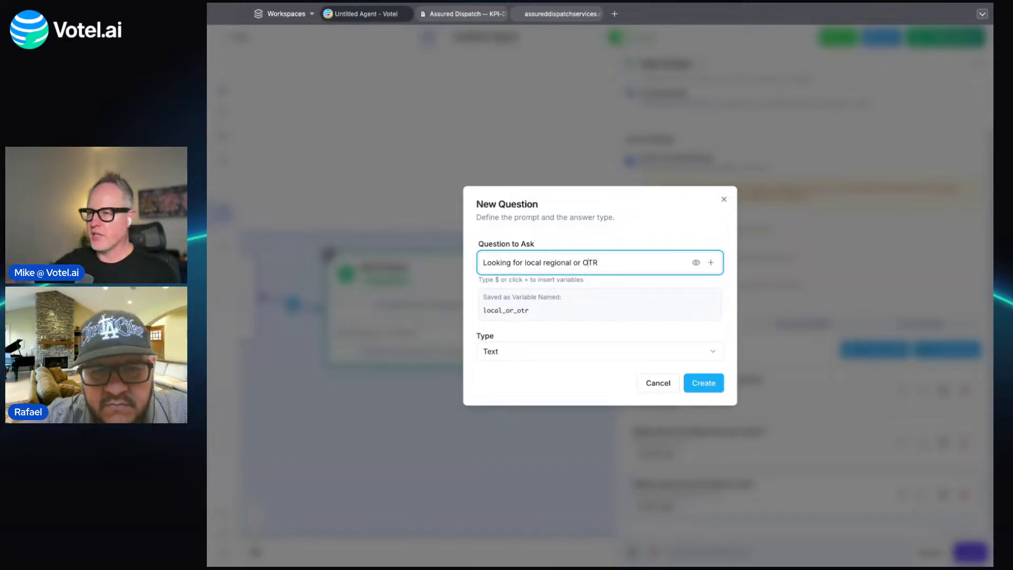
click(705, 383)
Add a fifth text question, "Whats you MC or DOT number?", to the Ask & Save node.
scroll(702, 274, down, 2)
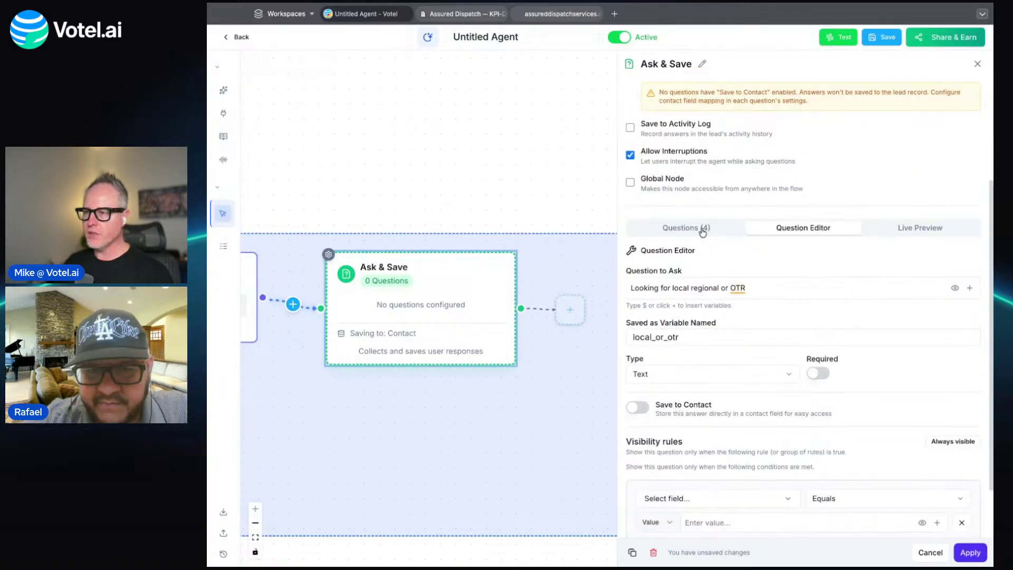
click(701, 228)
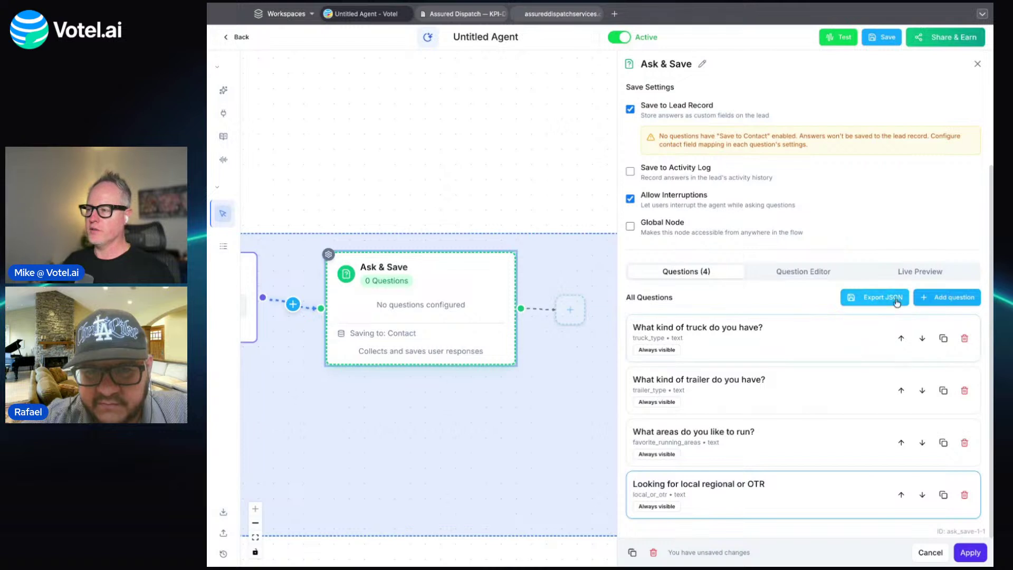
click(933, 299)
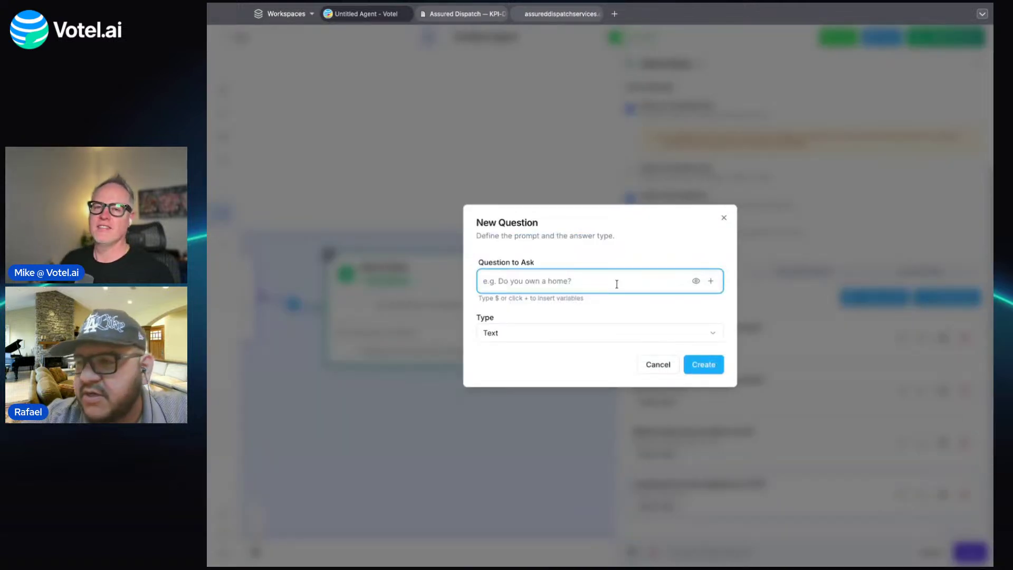
text(W)
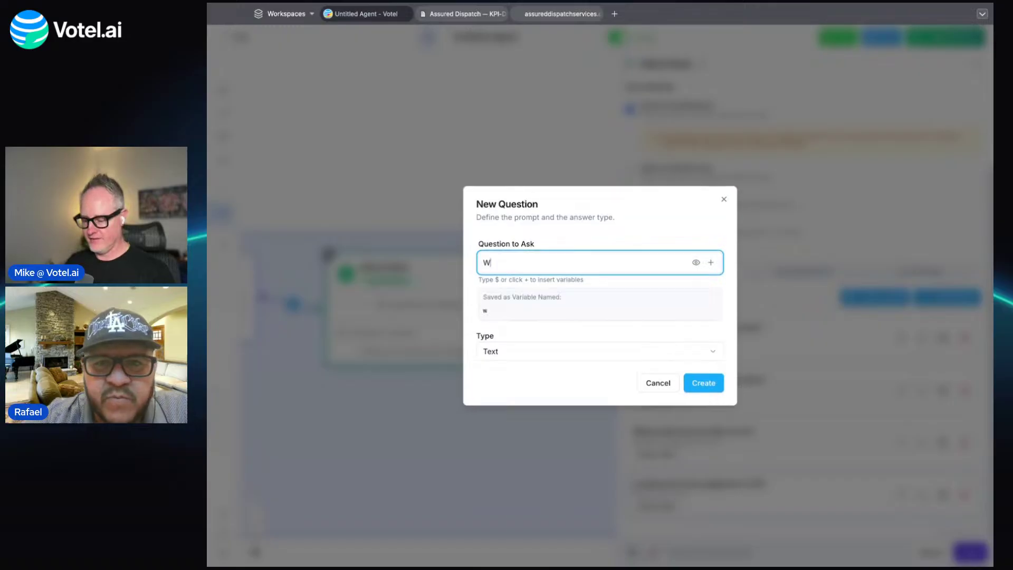
text(hats you)
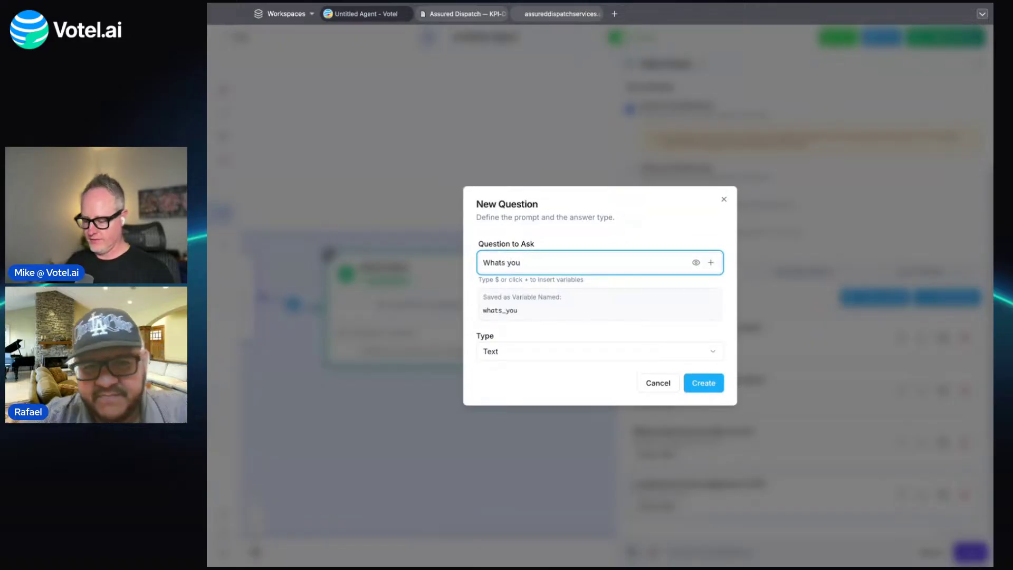
text( MC and DOT number?)
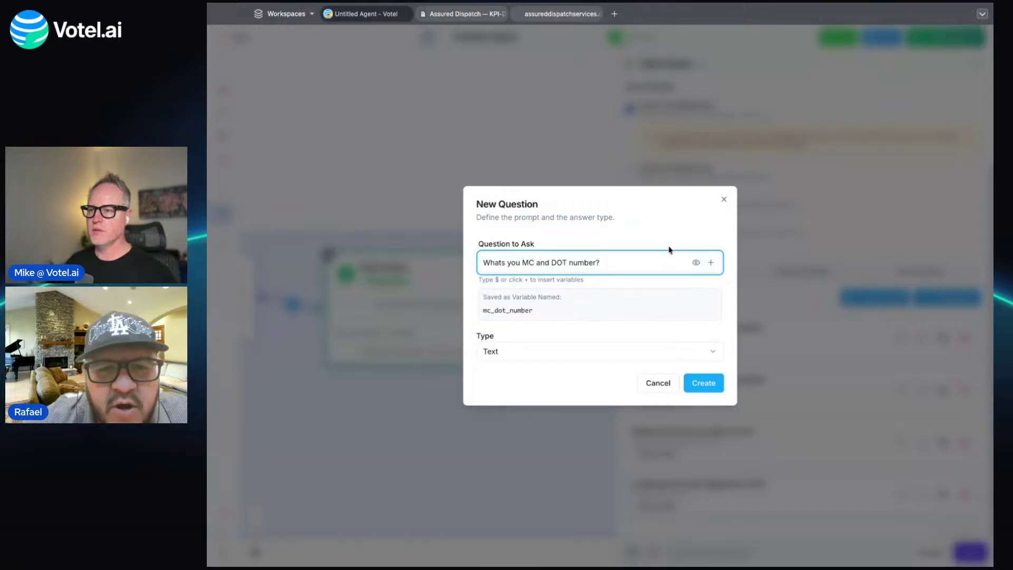
double_click(543, 262)
text(or)
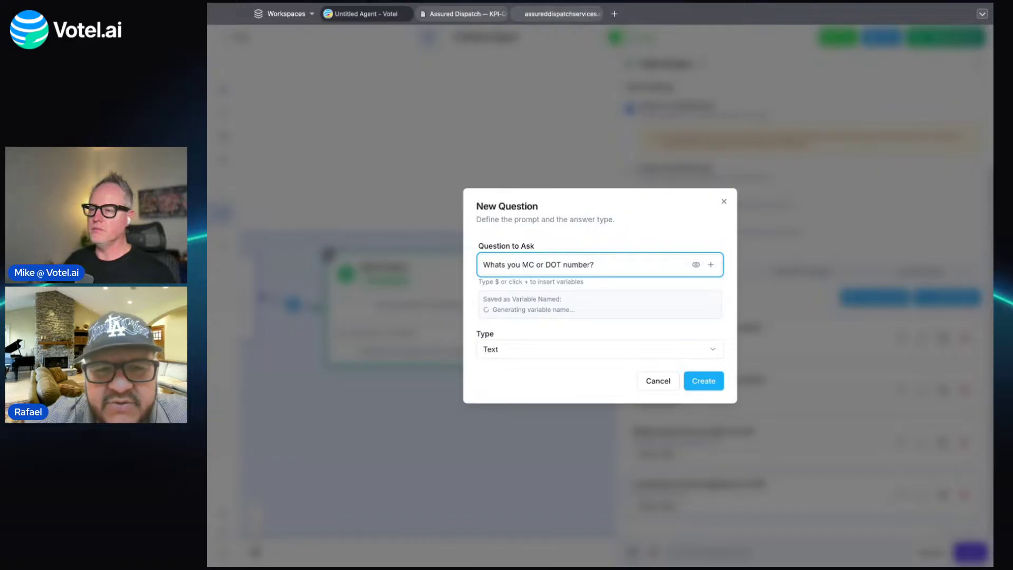
click(705, 384)
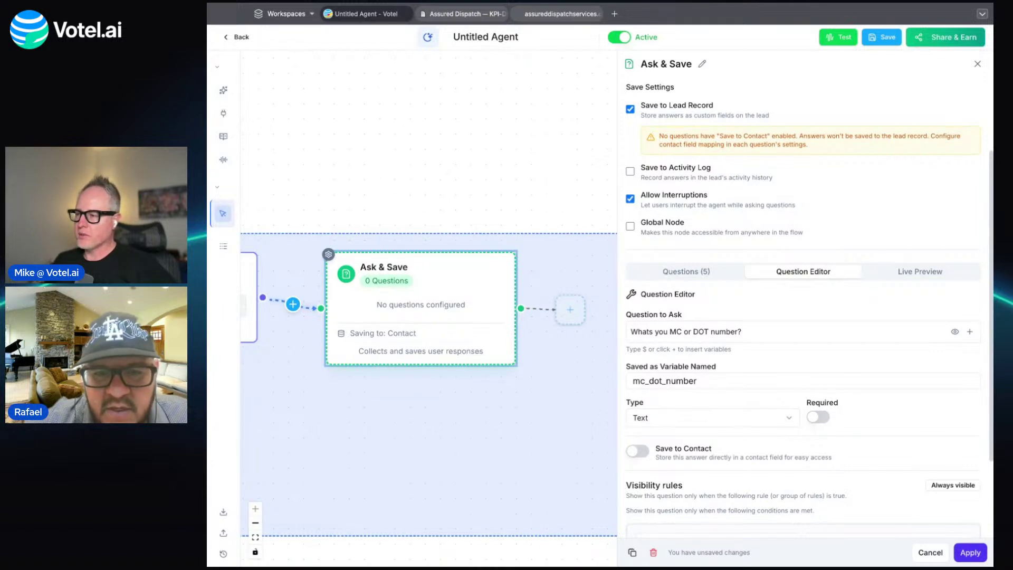
Change the answer type of the MC or DOT number question to Number and return to the question list.
click(739, 418)
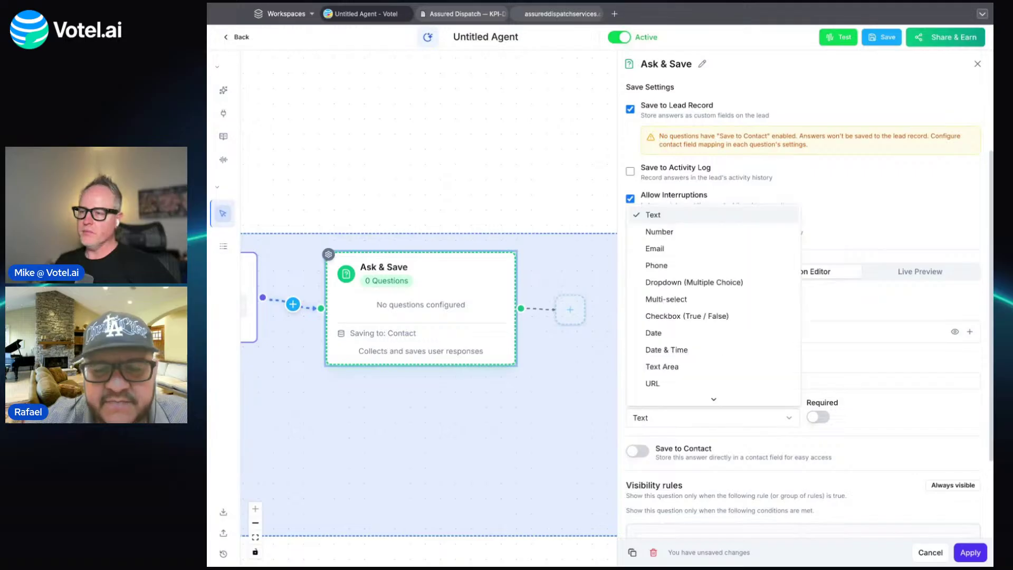
click(739, 418)
click(739, 417)
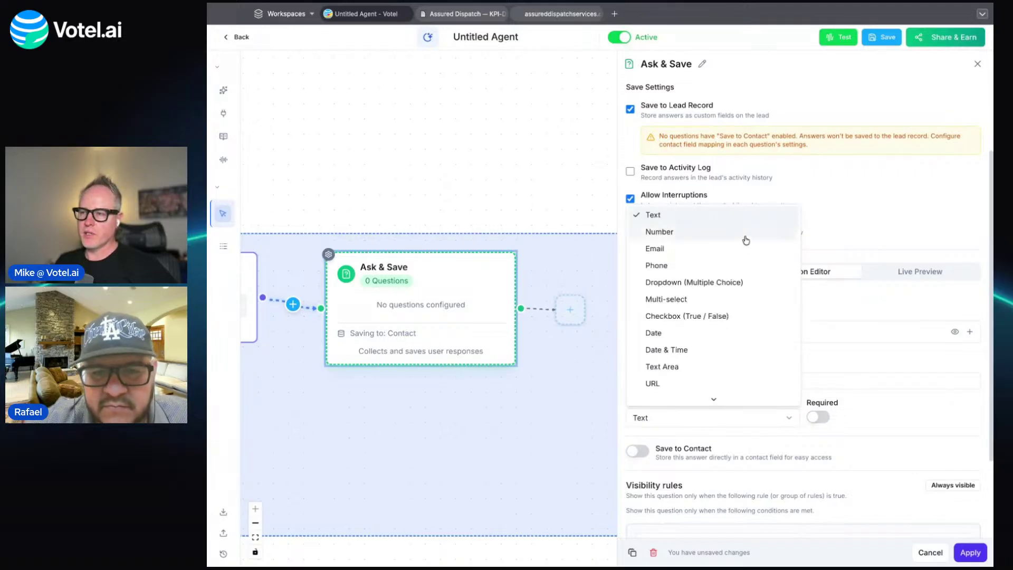
click(742, 234)
scroll(730, 364, down, 1)
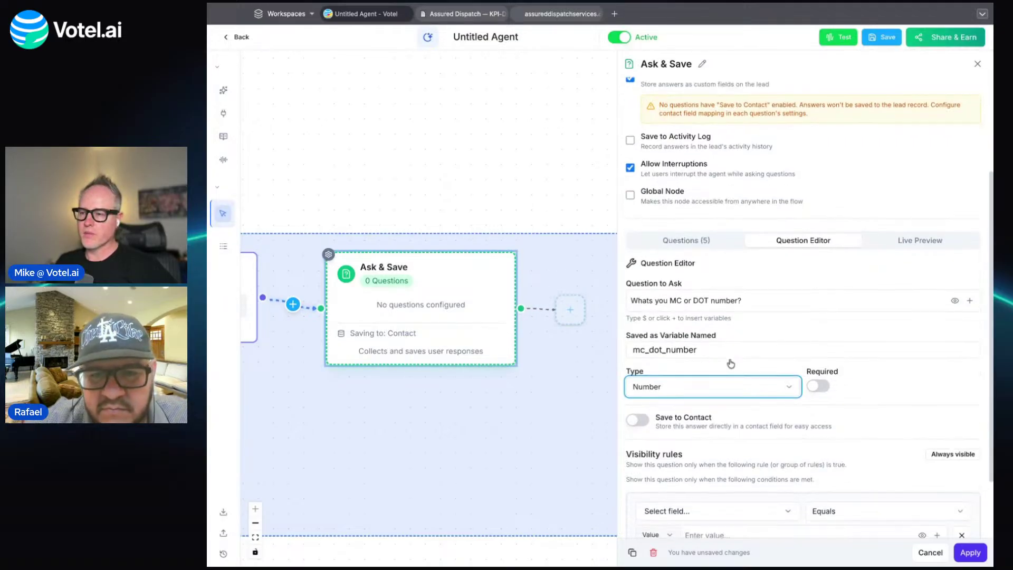
click(704, 240)
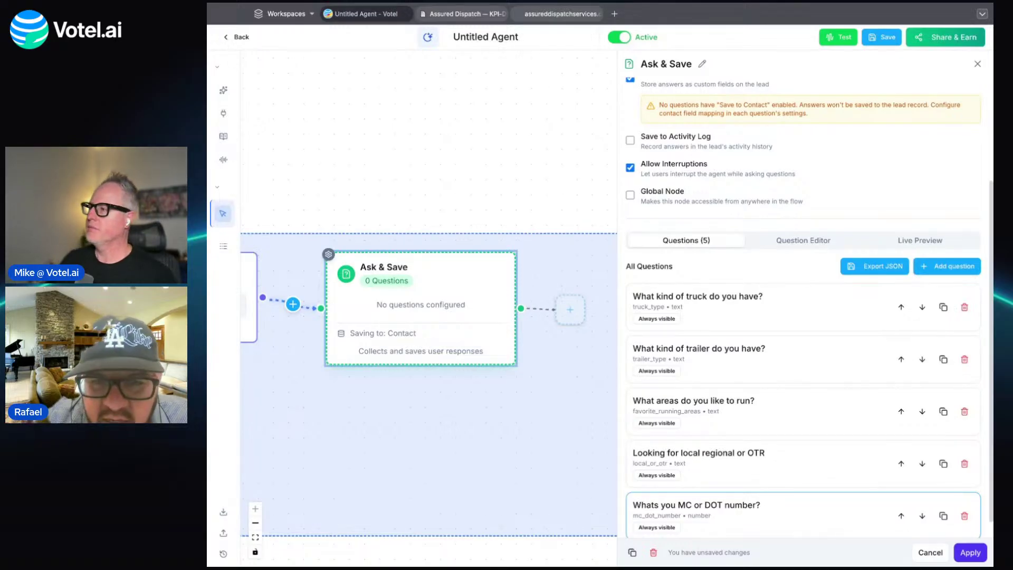
Add a sixth text question, "How long has your authority been active?", to the Ask & Save node.
scroll(697, 247, up, 1)
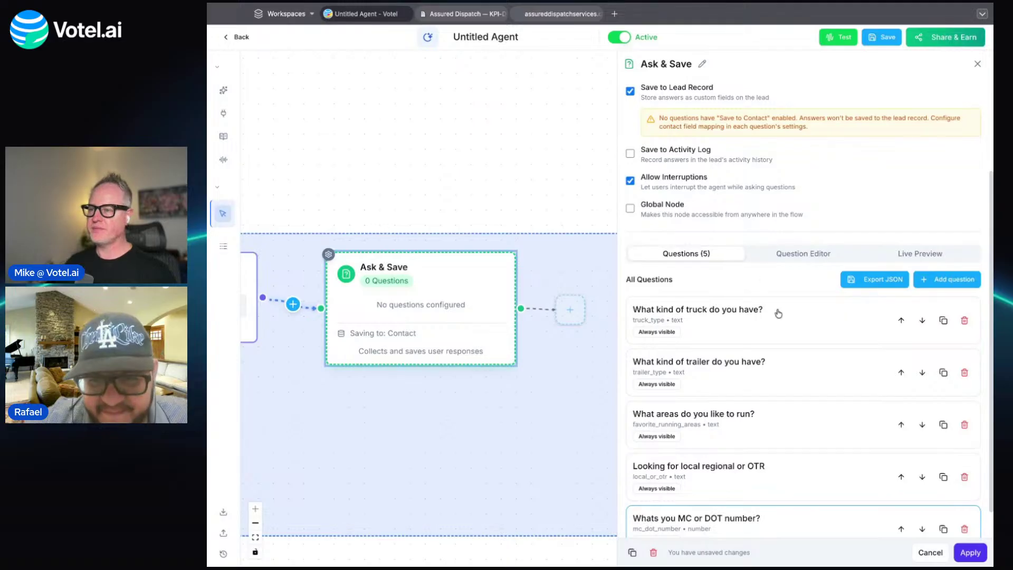
click(944, 279)
text(H)
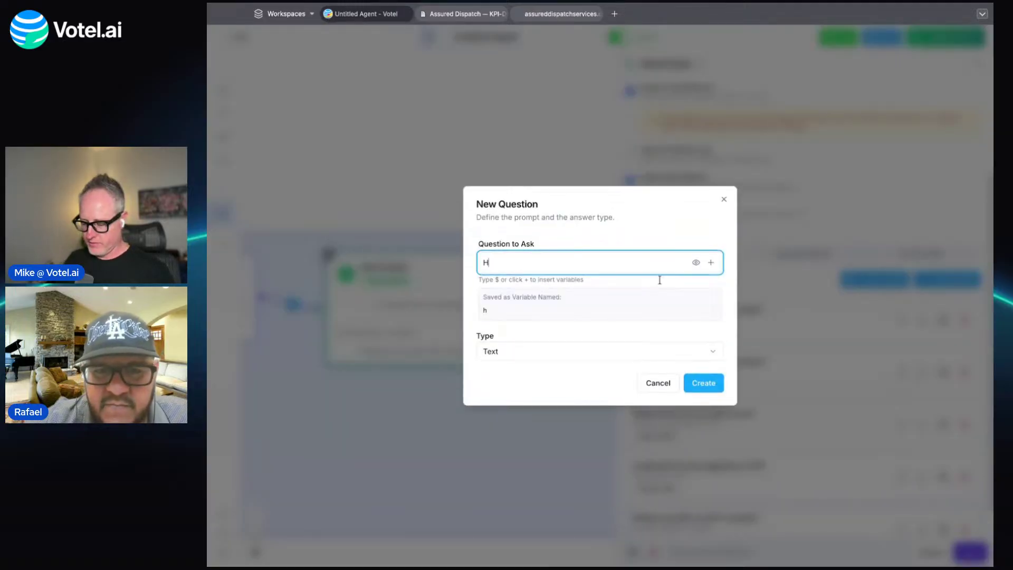
text(ow long has your authority been active?)
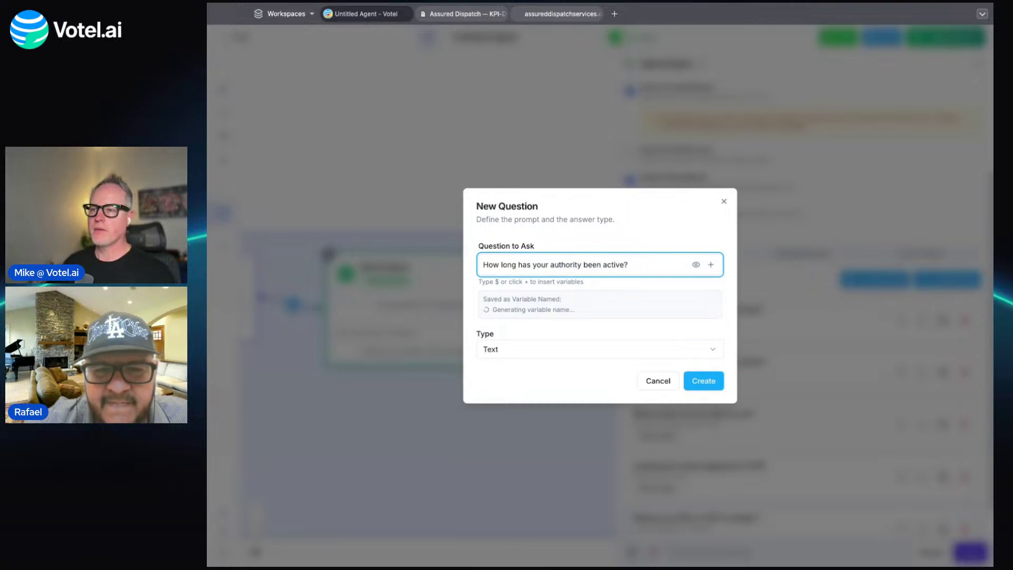
click(704, 381)
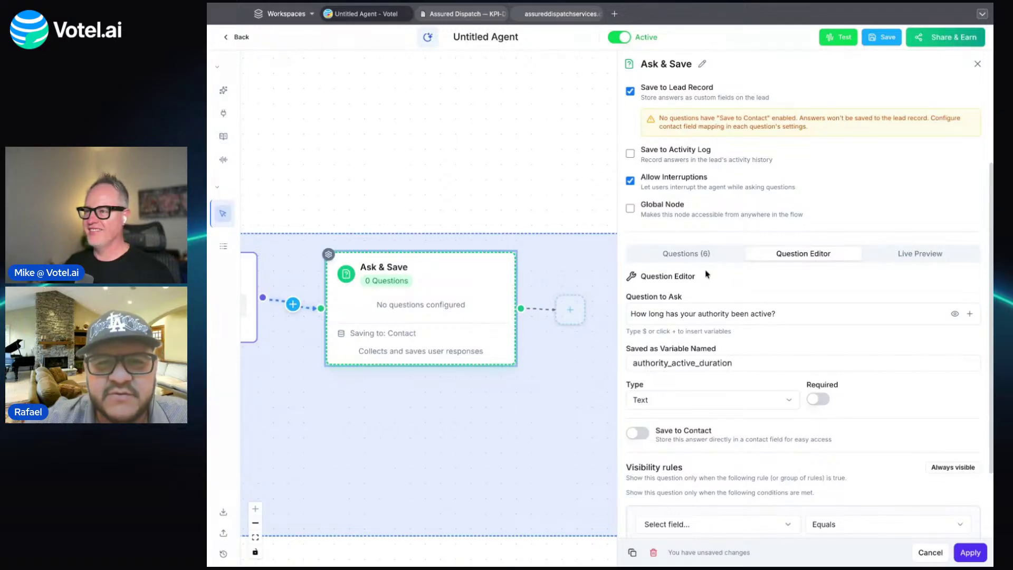
Look over the Ask & Save settings and questions, apply them to the node, and save the agent.
scroll(706, 273, up, 2)
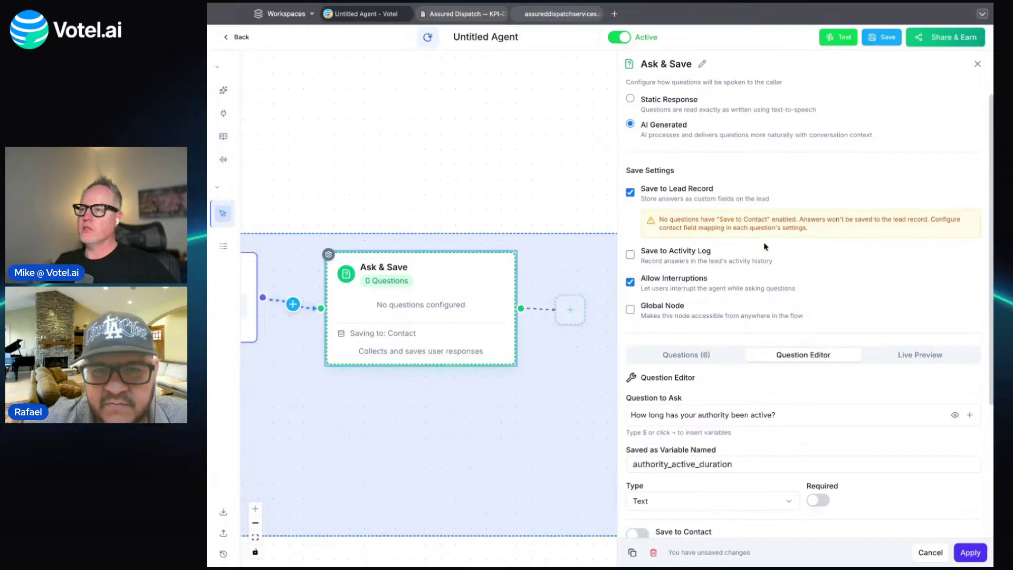
scroll(767, 244, down, 3)
scroll(766, 244, up, 4)
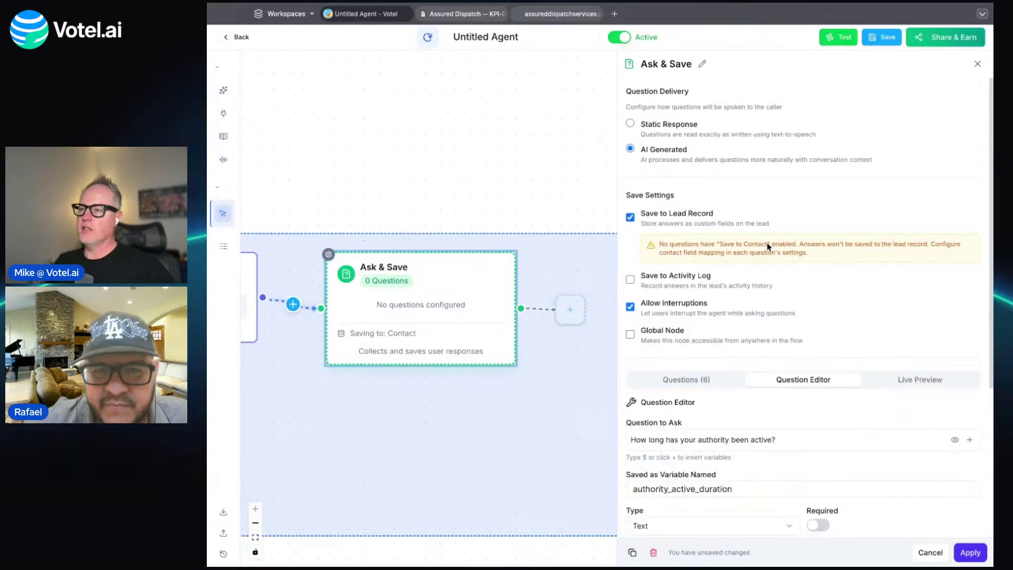
click(728, 383)
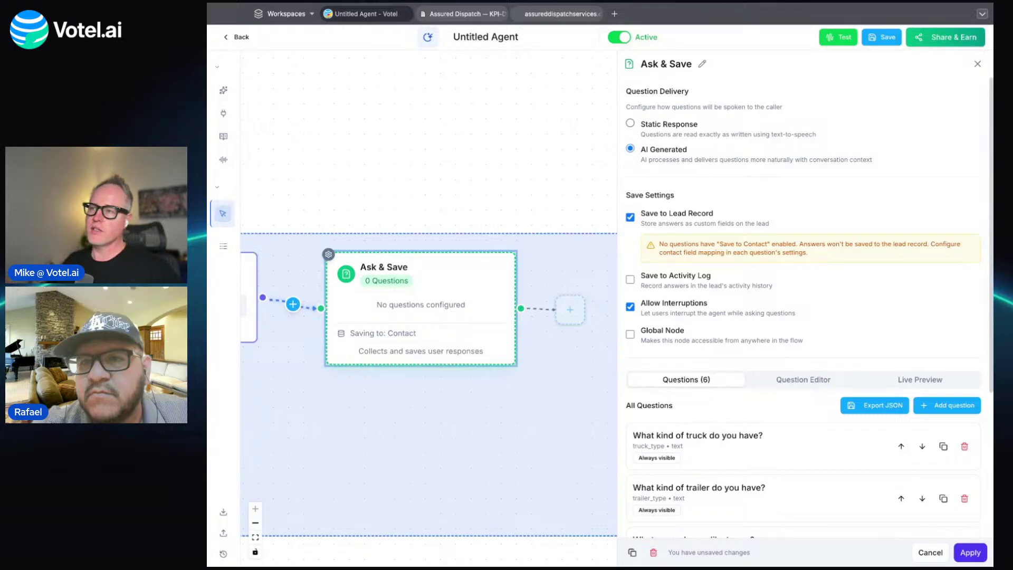
scroll(762, 248, down, 4)
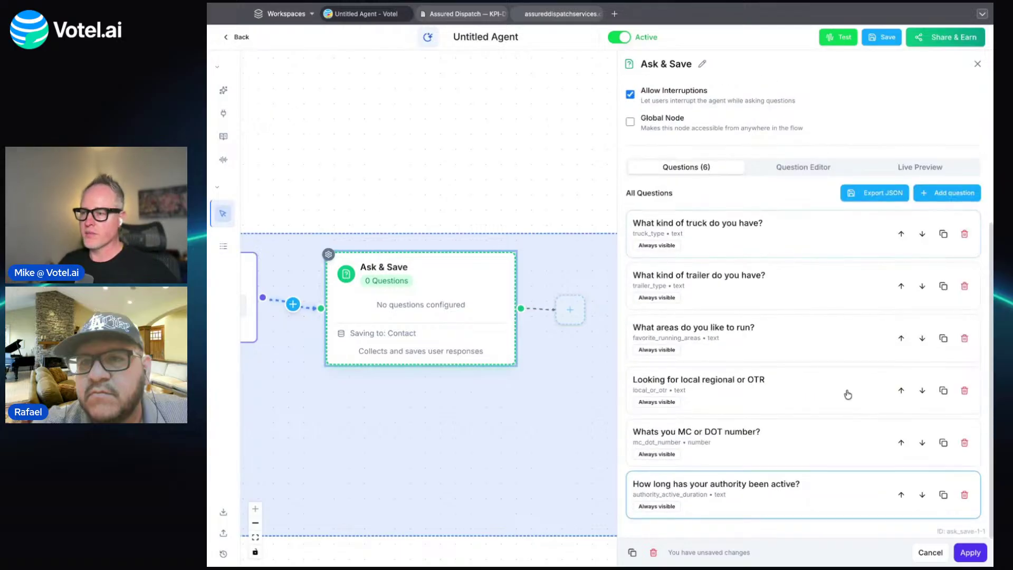
click(971, 552)
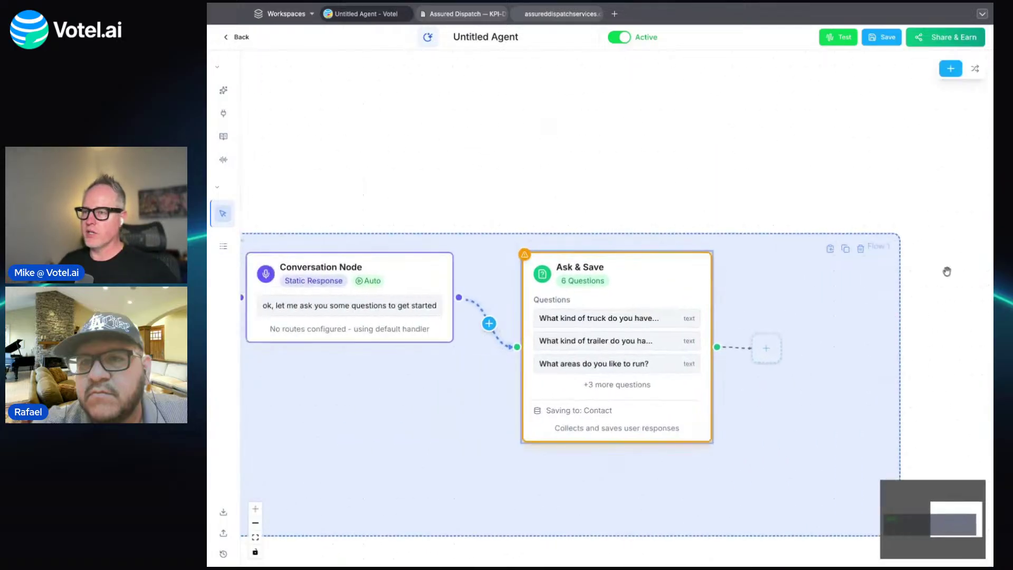
click(882, 37)
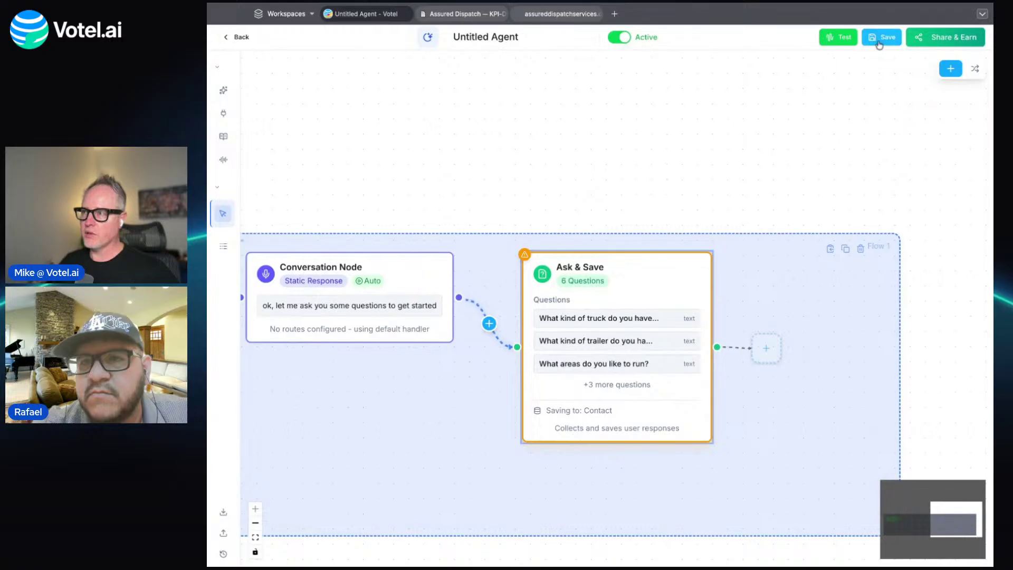
Reopen the Ask & Save node to review its lead record save settings and question list, then close it.
click(627, 293)
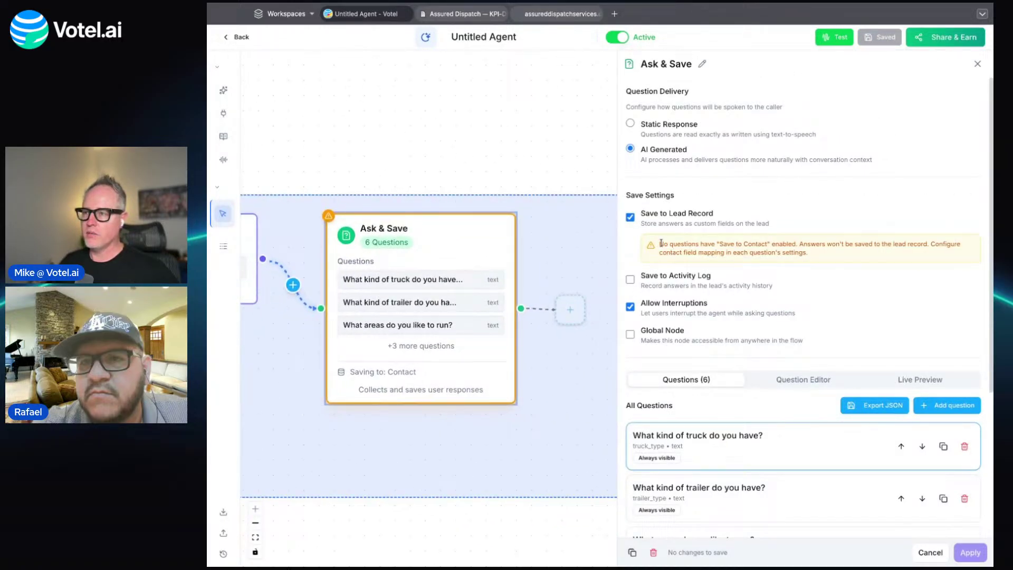
drag(661, 243, 790, 252)
scroll(785, 295, down, 4)
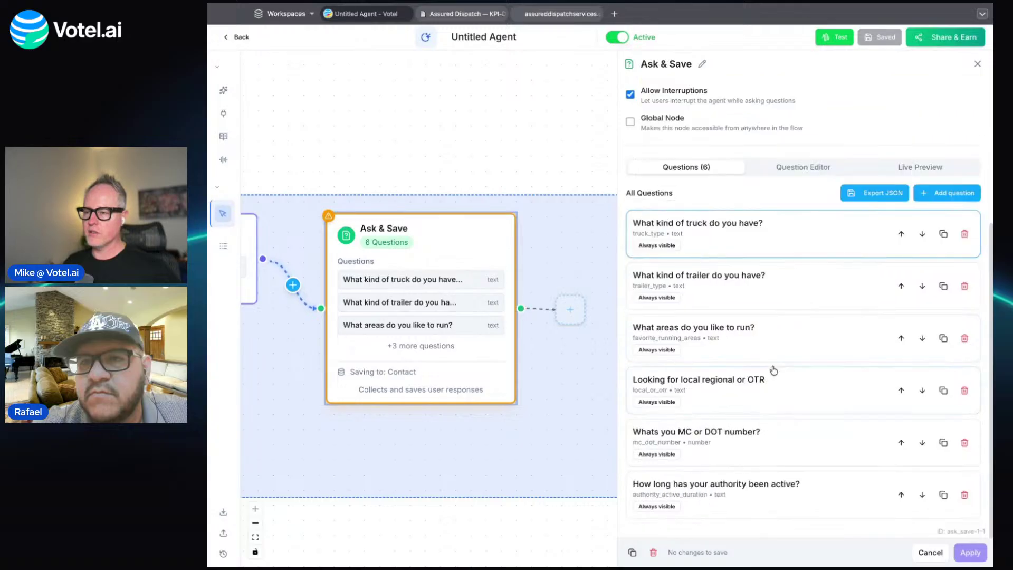
scroll(791, 296, up, 4)
click(977, 64)
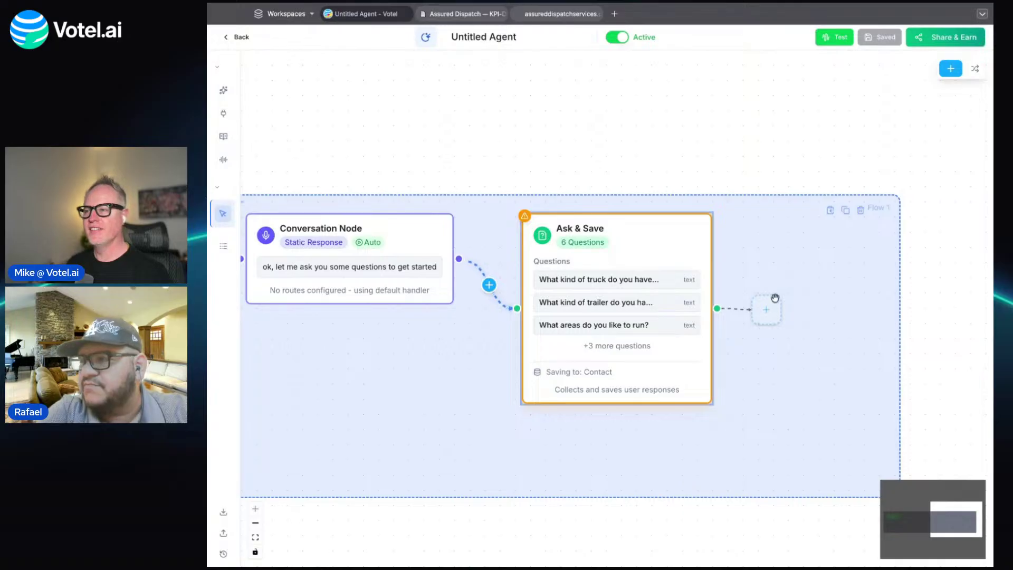
Add a Conversation Node directly after the Ask & Save node.
click(765, 311)
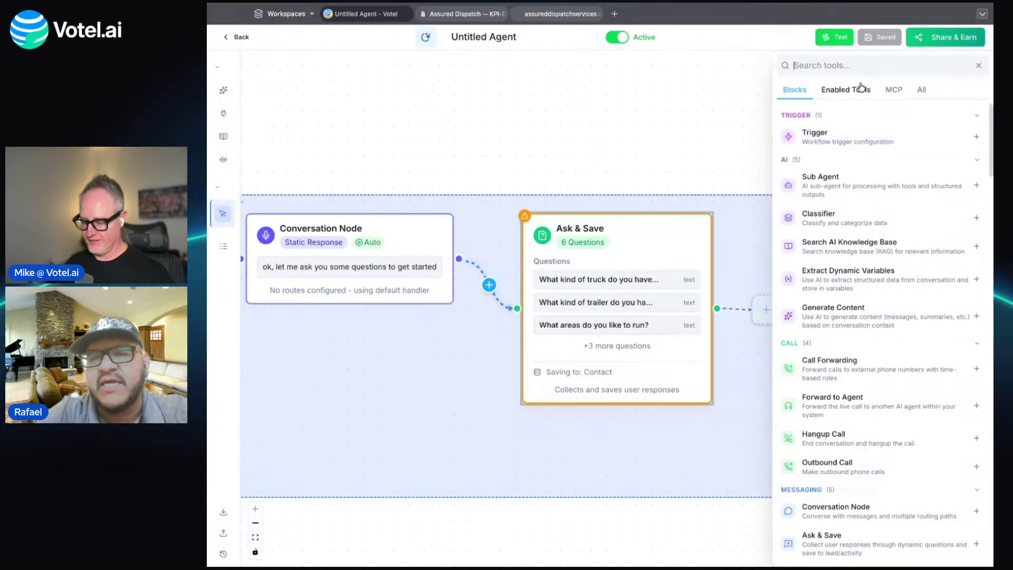
text(conver)
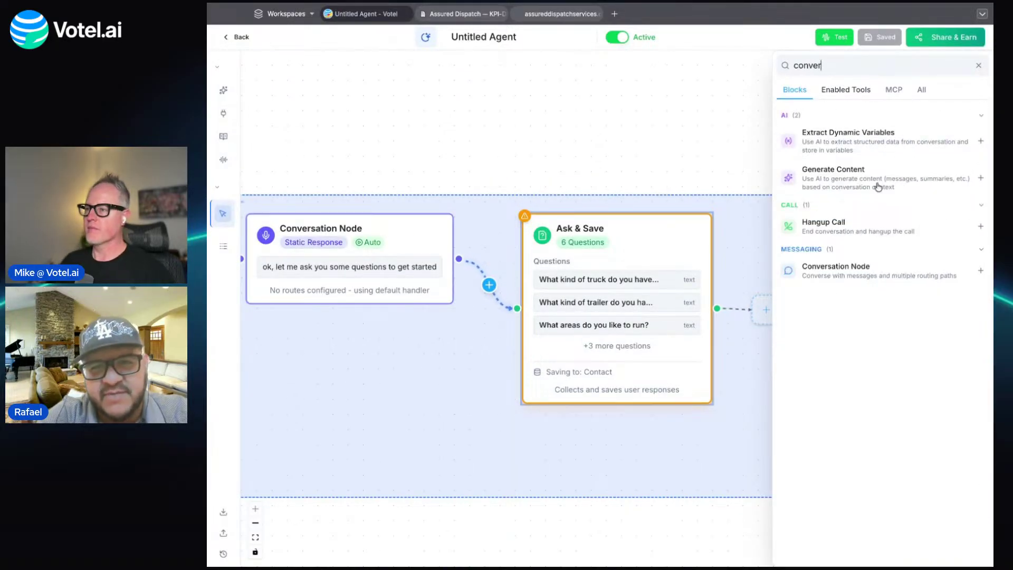
click(814, 278)
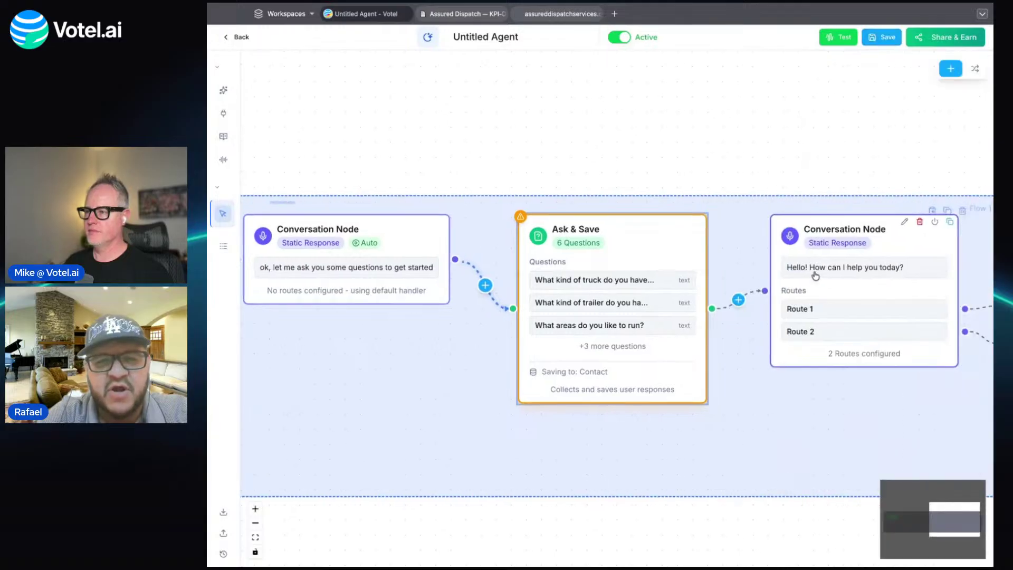
Set the new Conversation Node's message to "great, I got all the information I need, someone from our dispatch department will be reaching out shortly".
click(574, 316)
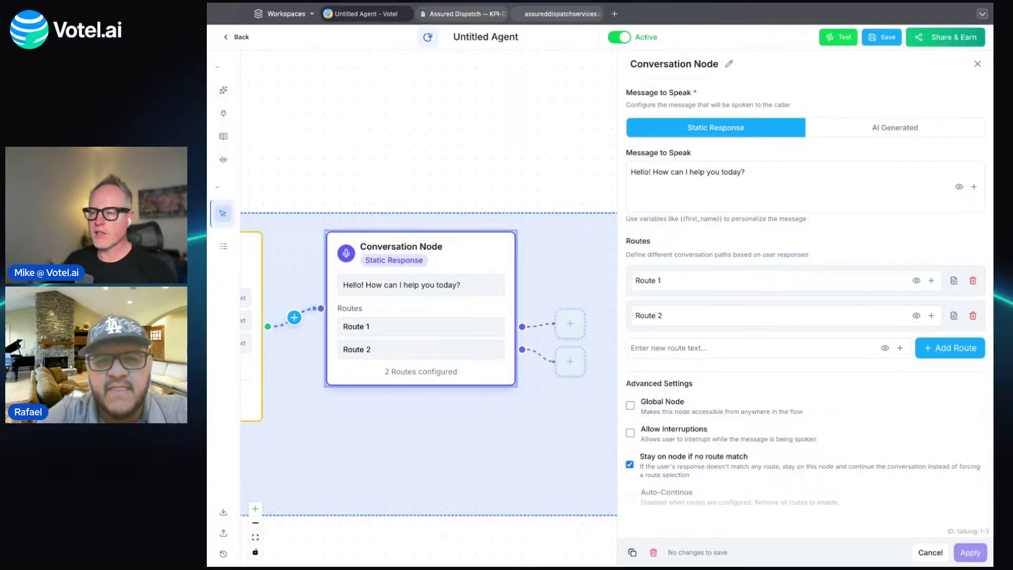
click(750, 175)
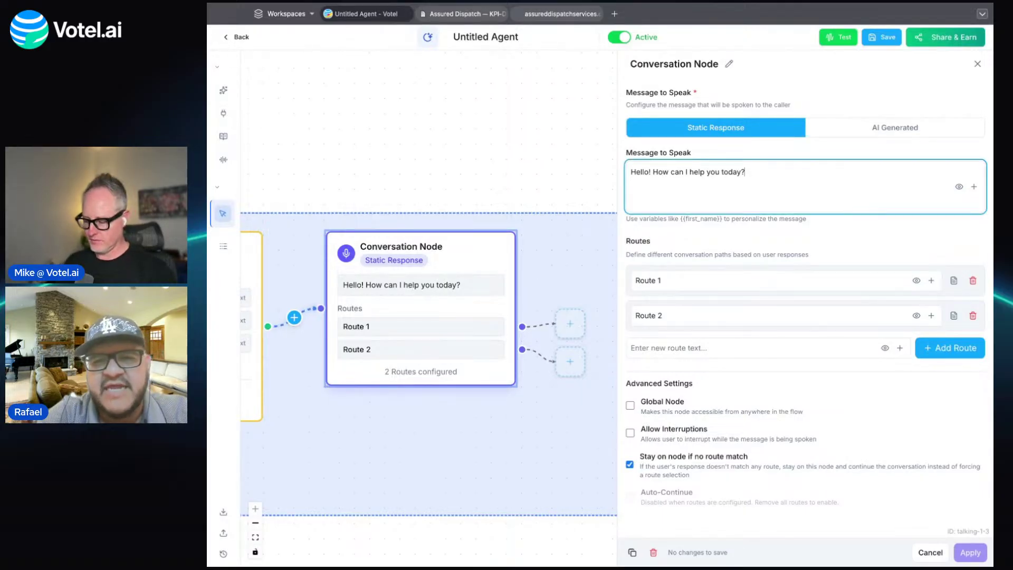
key(ctrl+a)
text(gre)
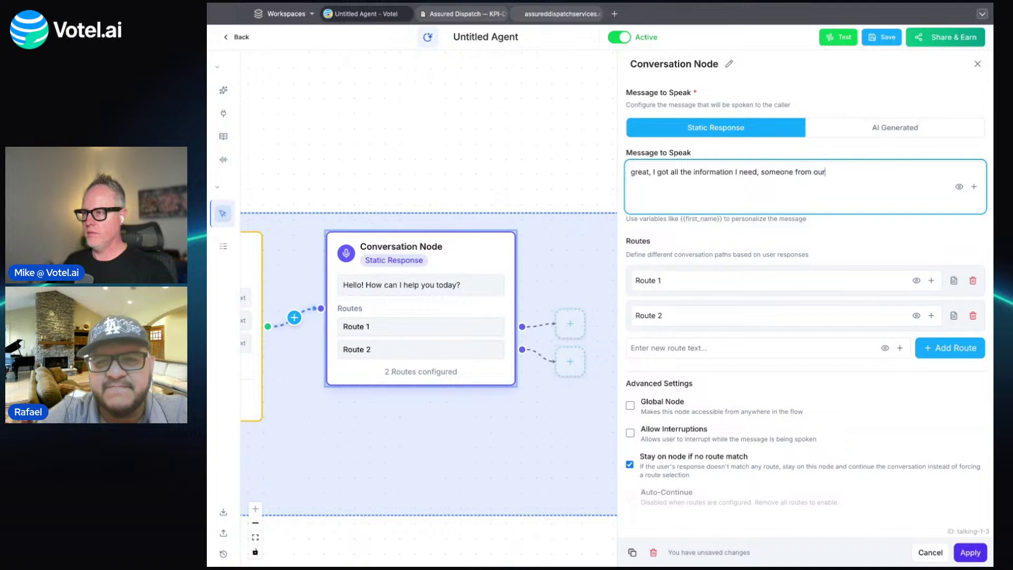
text(rea)
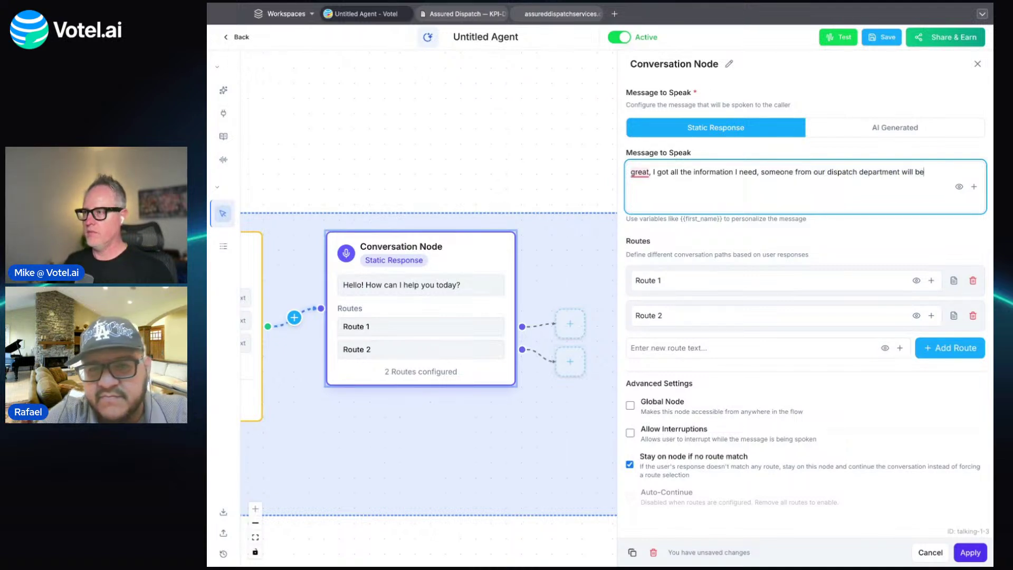
text(ching out shortly)
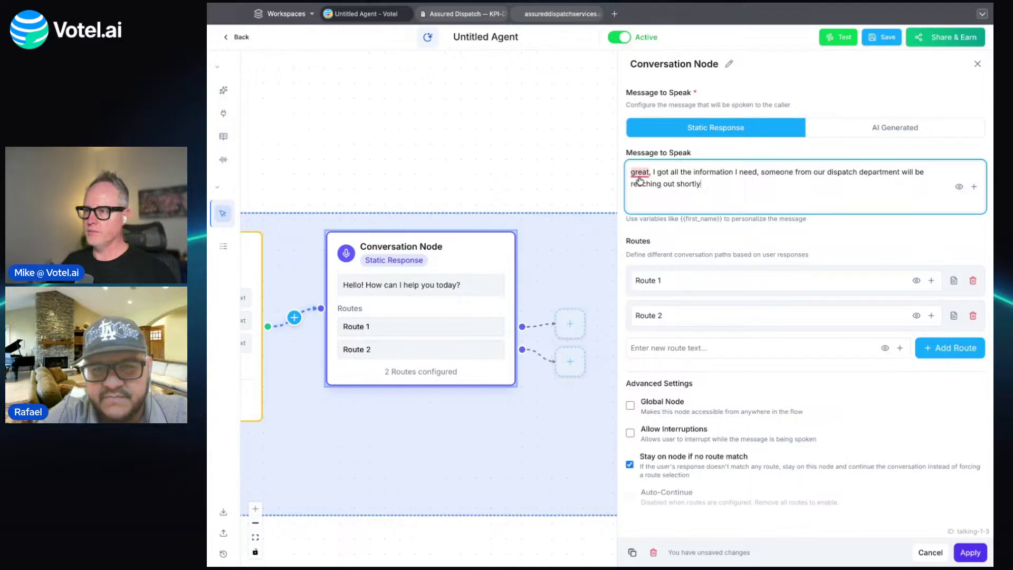
Delete Route 1 and Route 2 from the closing Conversation Node and enable Auto-Continue.
click(972, 280)
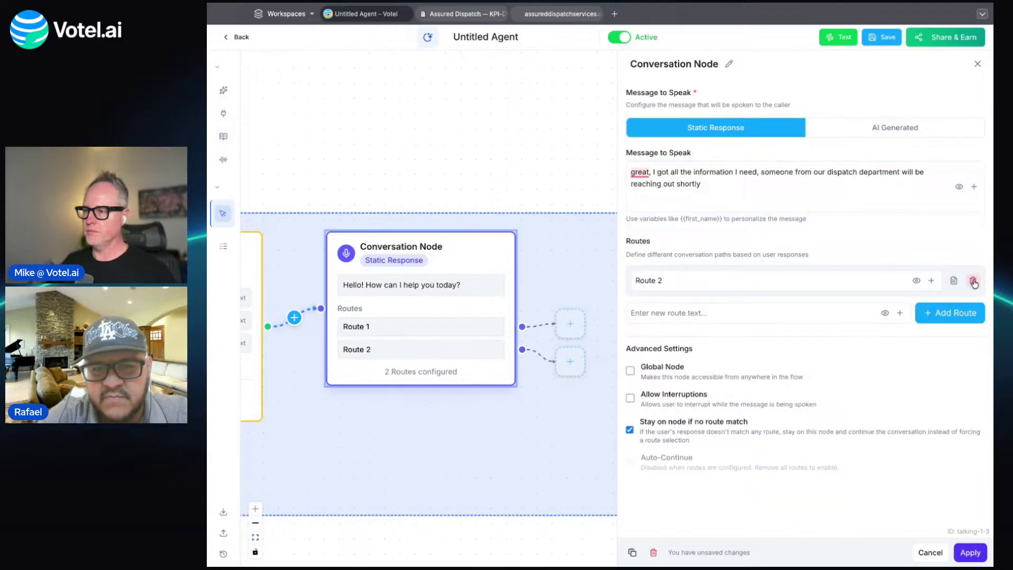
click(973, 280)
click(656, 399)
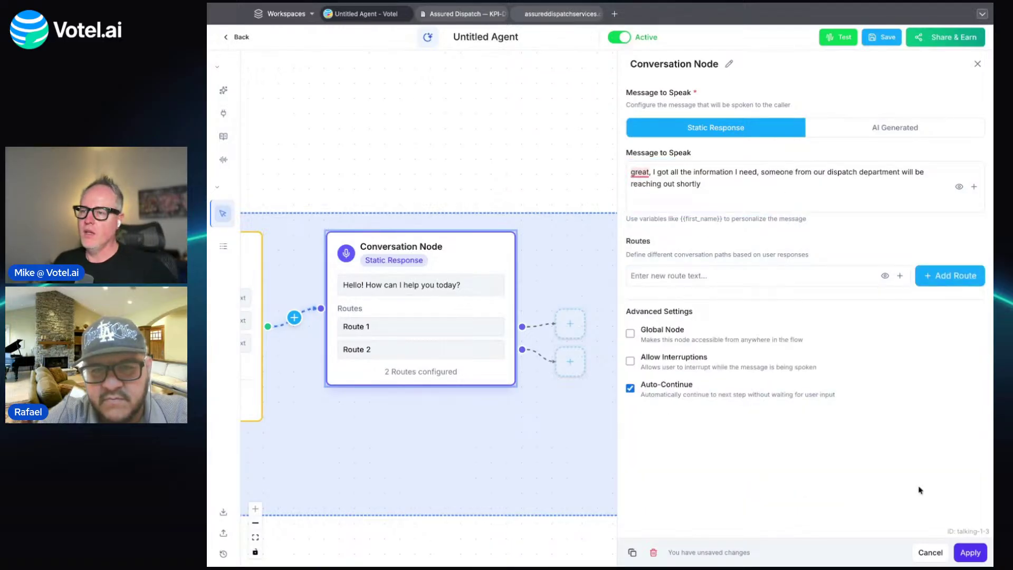
Apply the closing Conversation Node's changes and add an Email node directly after it.
click(966, 546)
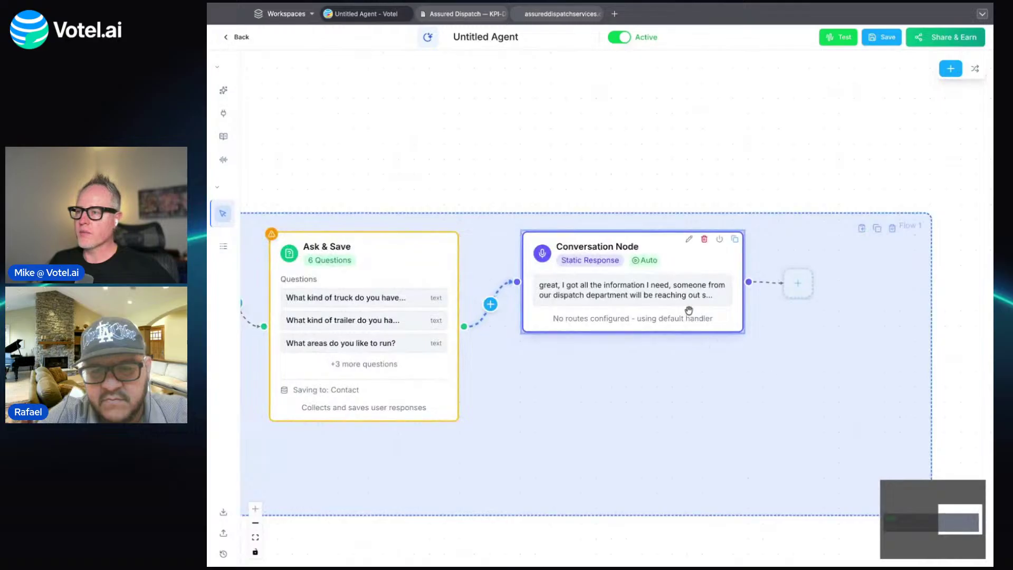
click(818, 302)
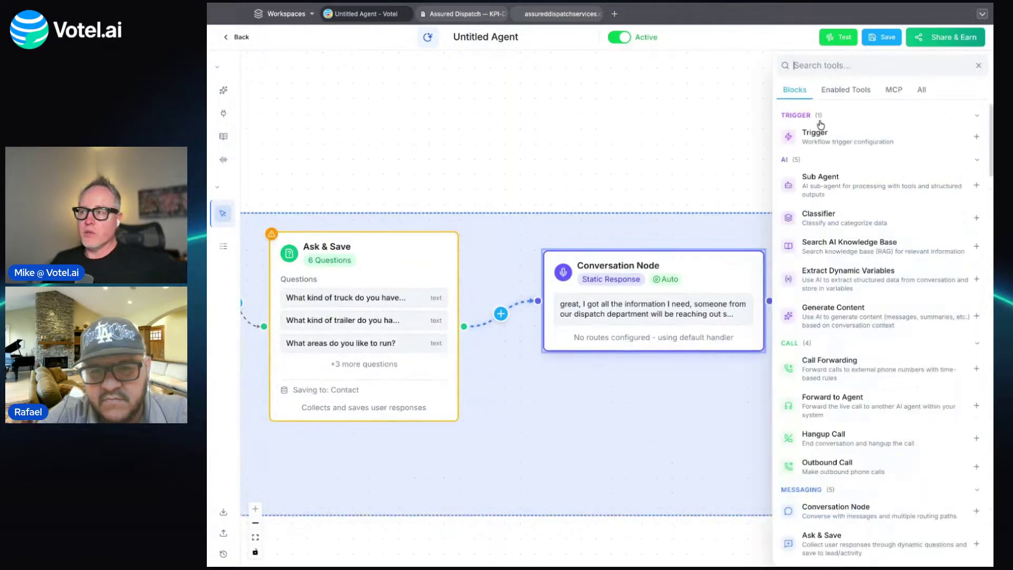
text(ema)
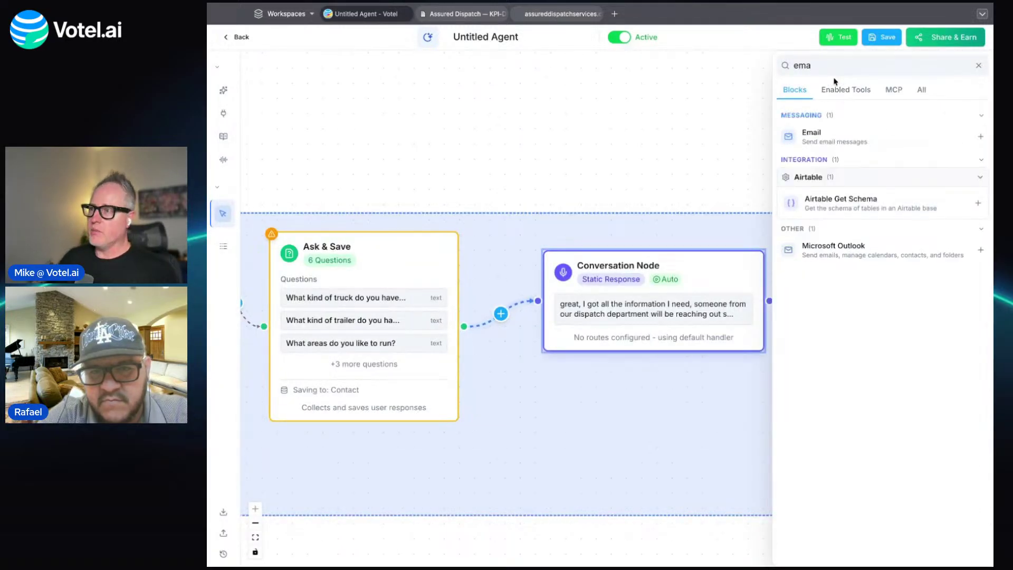
click(852, 138)
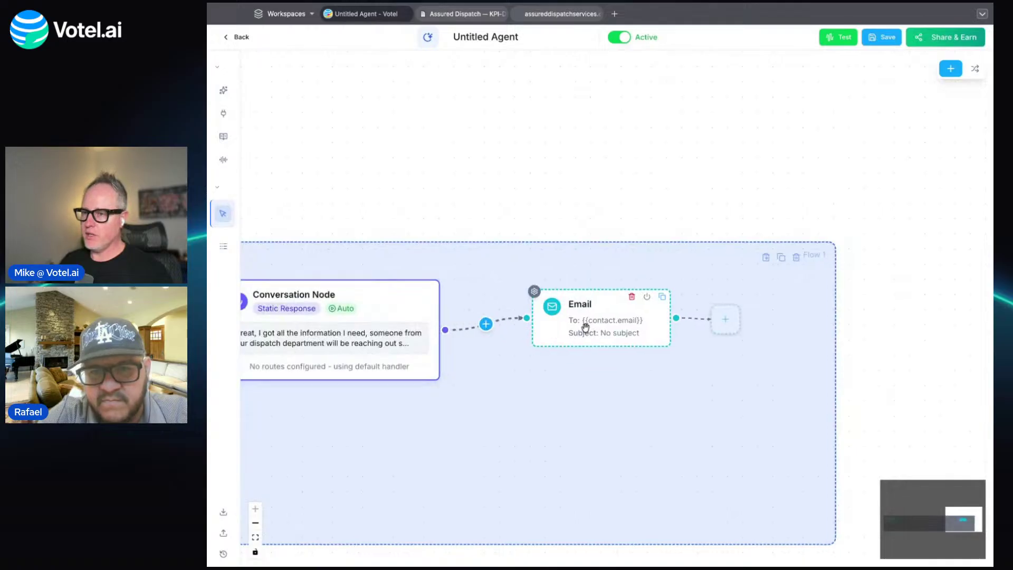
Set the Email node's subject to "New Lead" and start its body with "See info below".
click(585, 328)
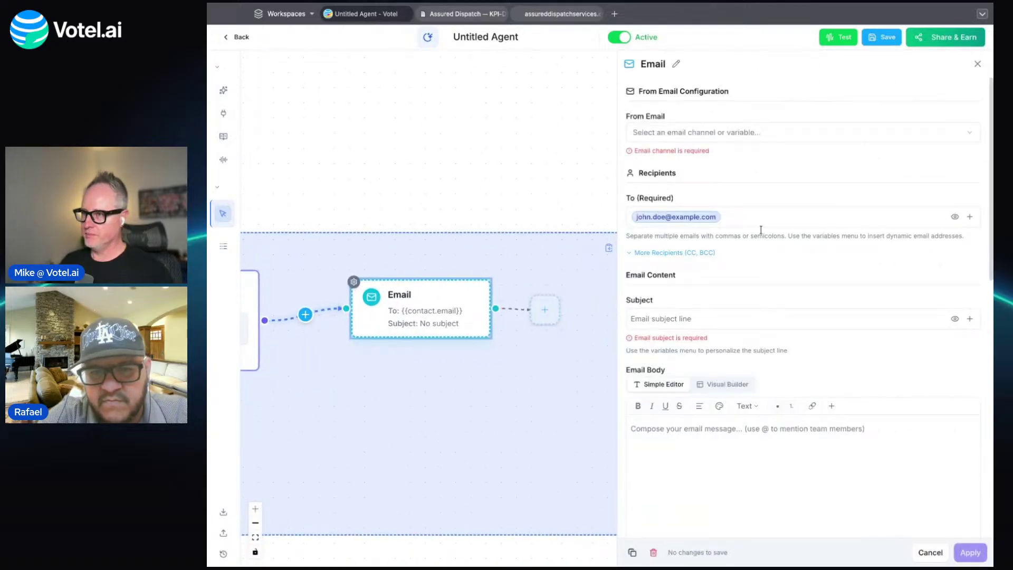
click(769, 128)
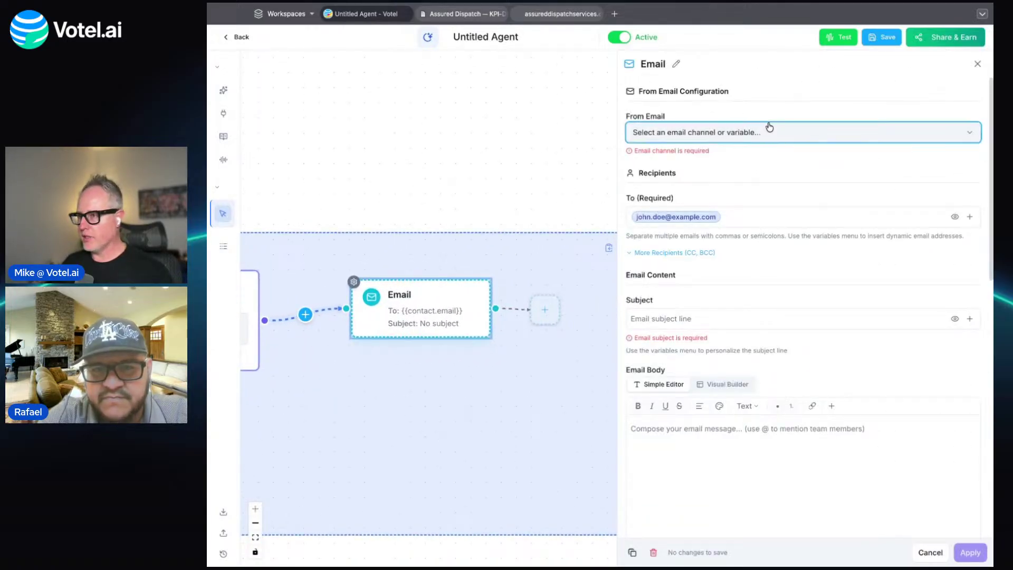
click(790, 107)
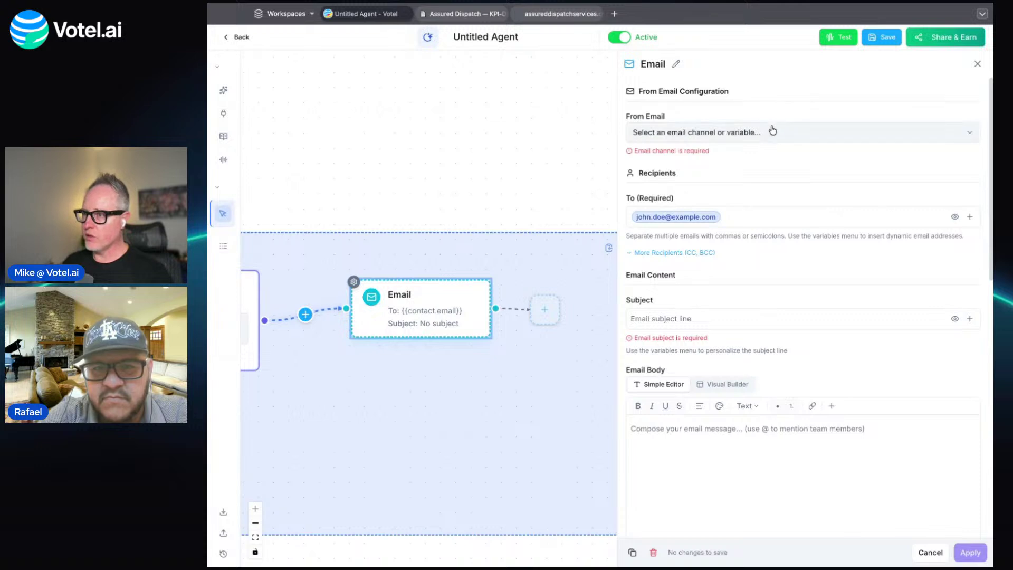
click(710, 322)
text(N)
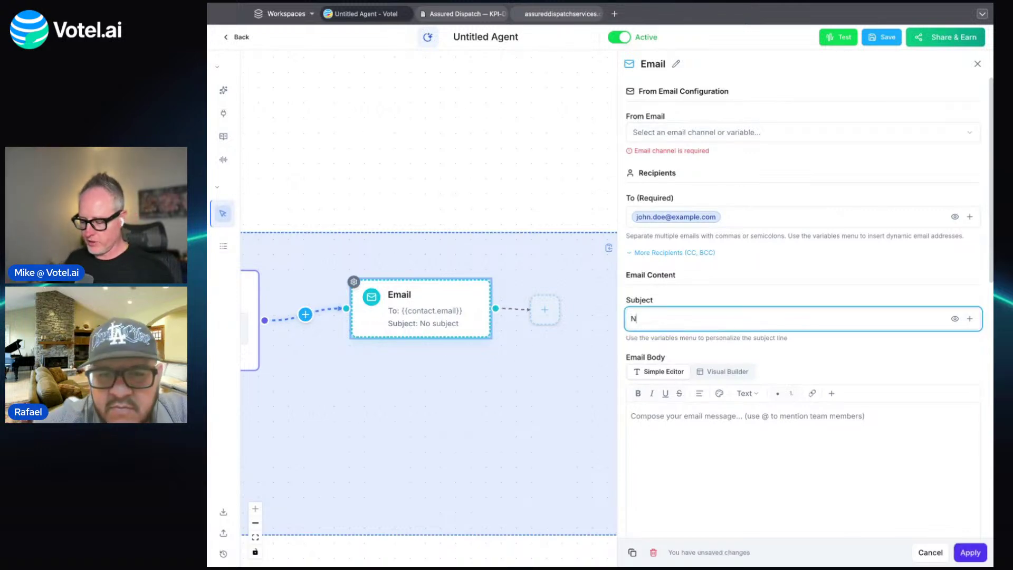
text(ew Leads)
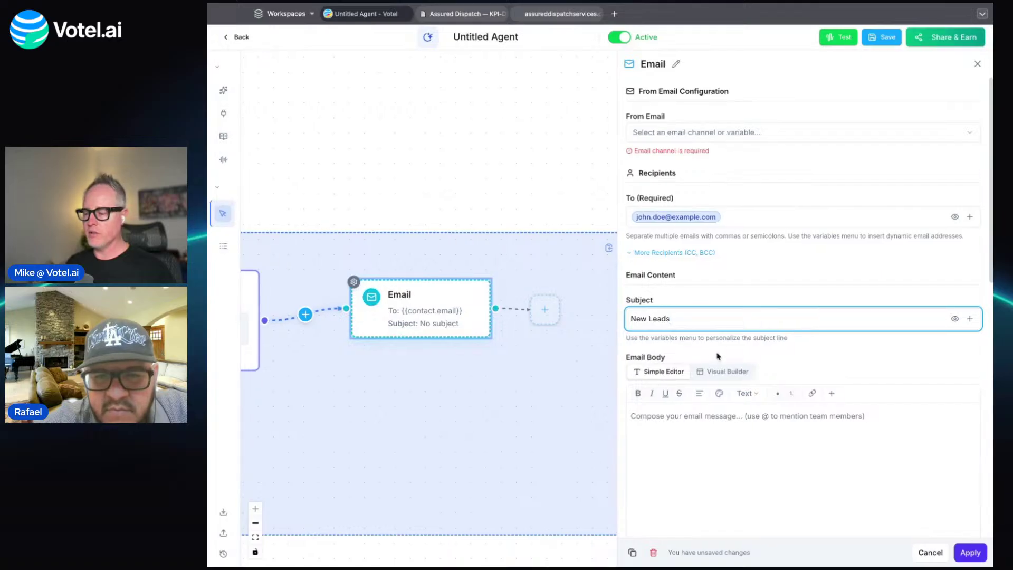
key(BackSpace)
click(728, 418)
text(S)
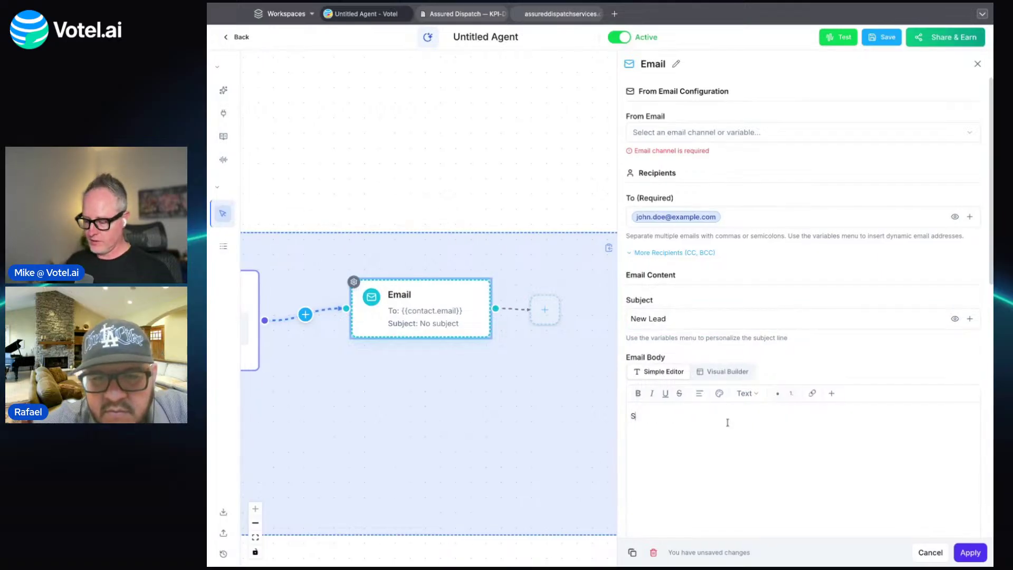
text(ee info below)
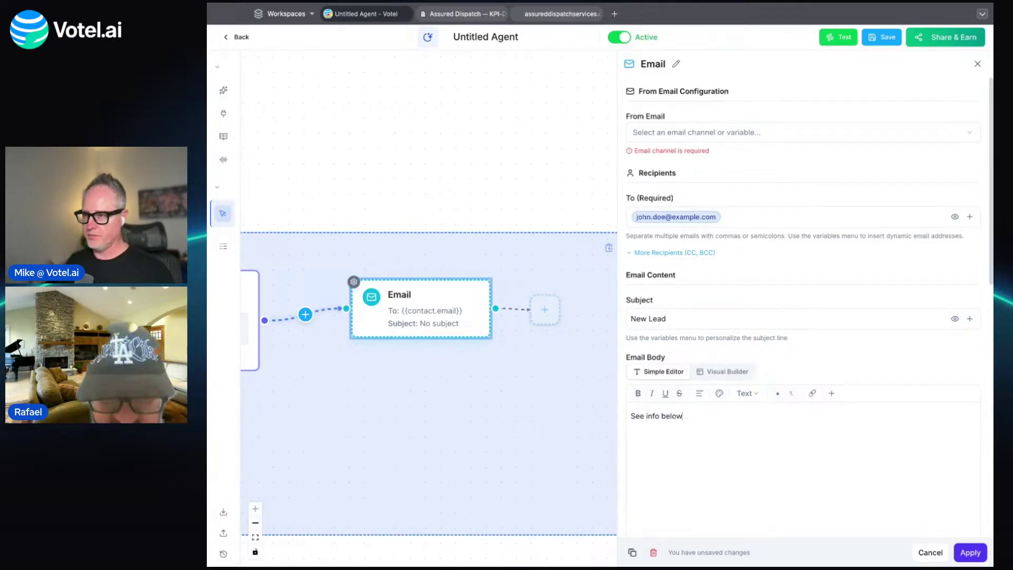
Insert the Ask & Save truck_type variable into the email body with the label "Truck Type:" on the line above it.
click(831, 394)
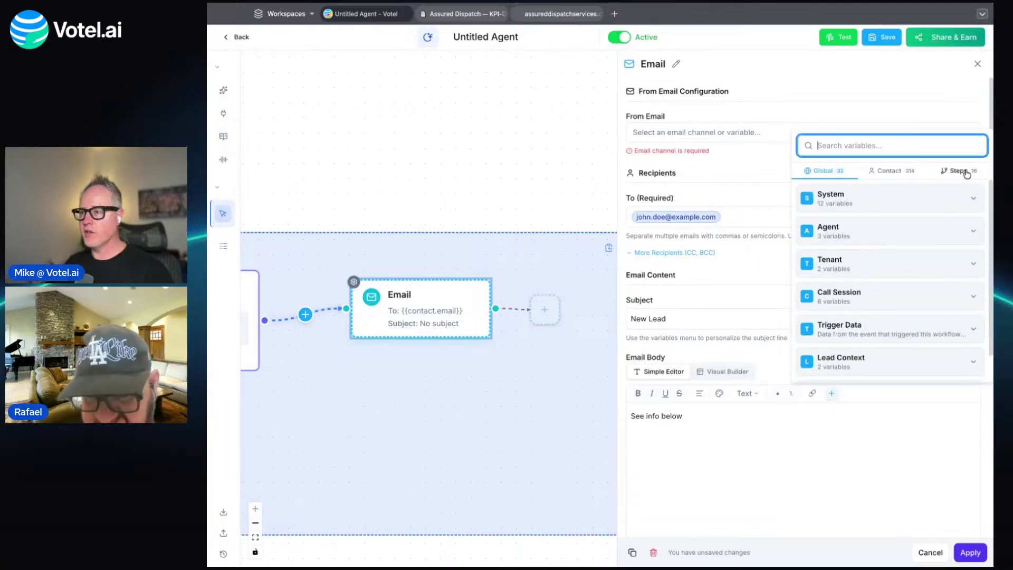
click(957, 170)
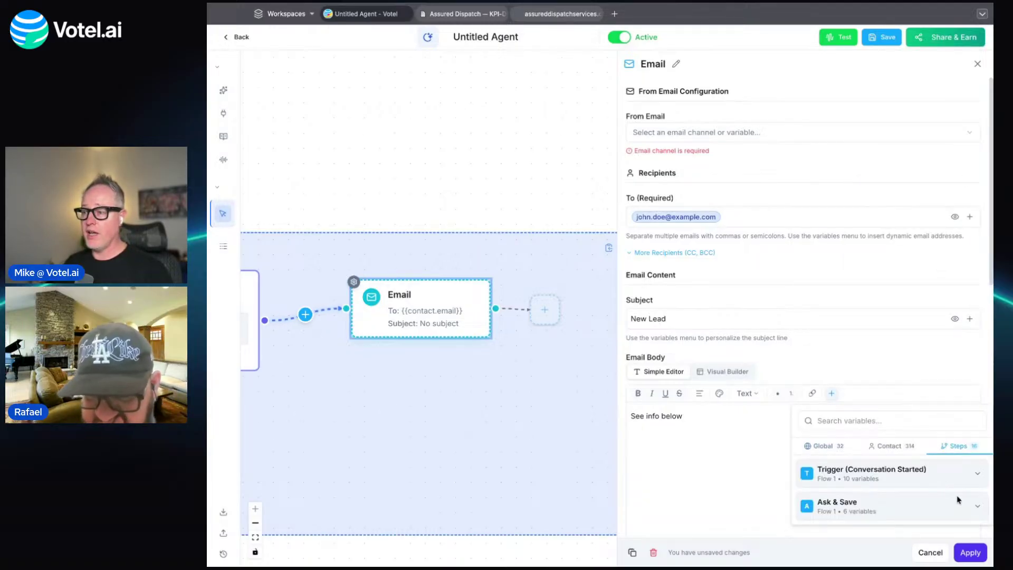
click(979, 508)
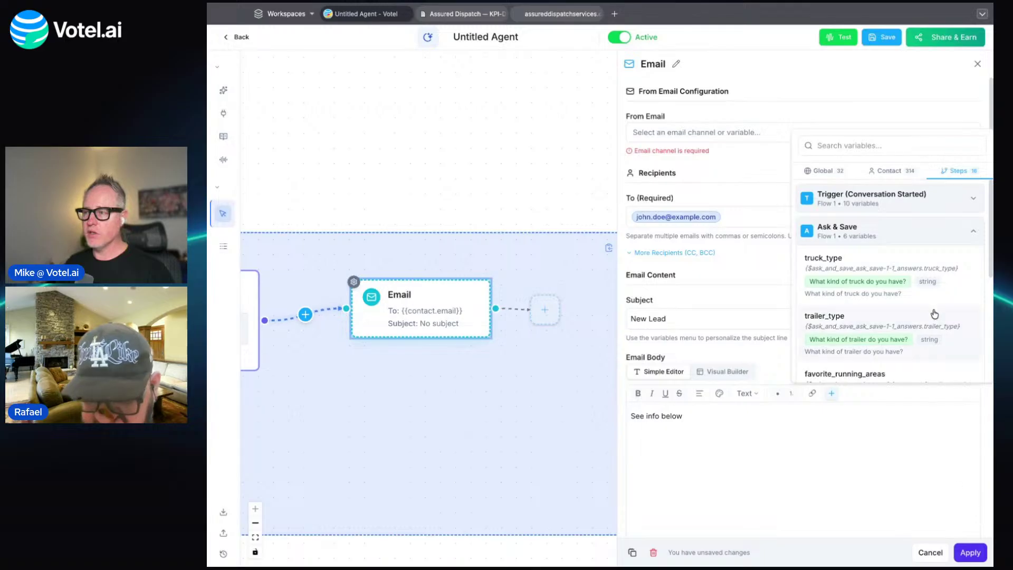
click(921, 279)
key(Home)
key(Return)
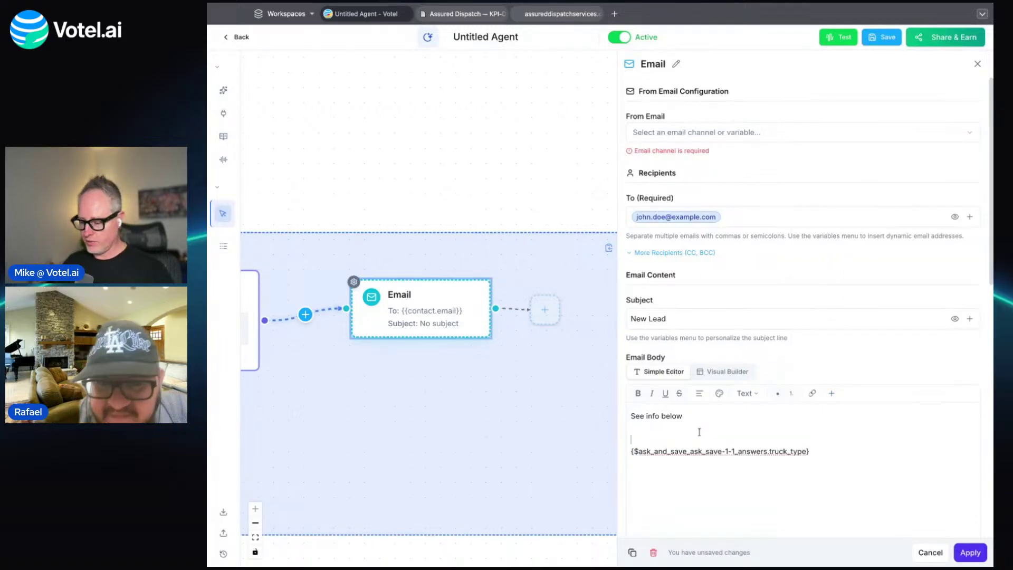
text(Truck TYpe)
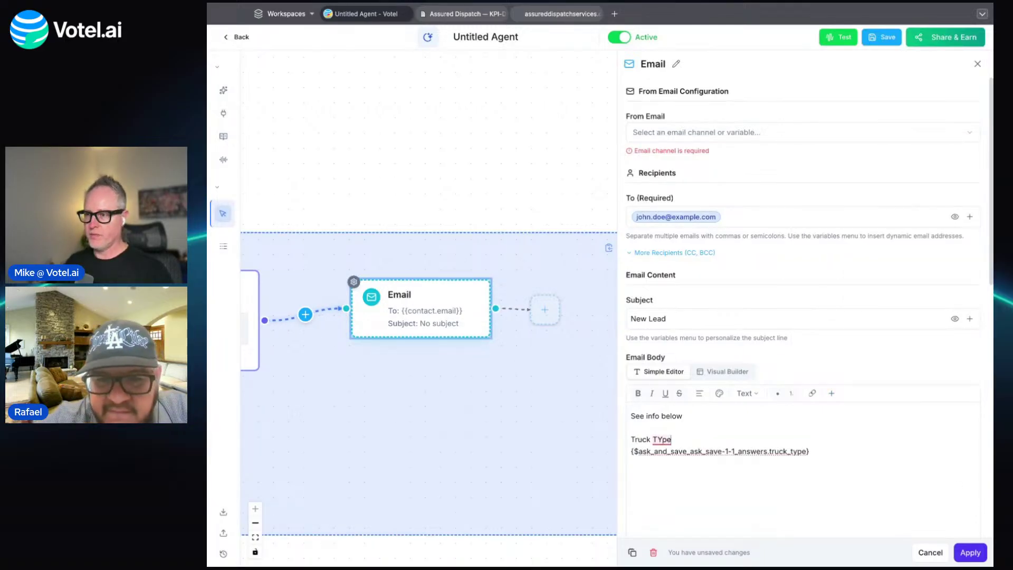
key(BackSpace)
key(BackSpace)
key(BackSpace)
text(ype:)
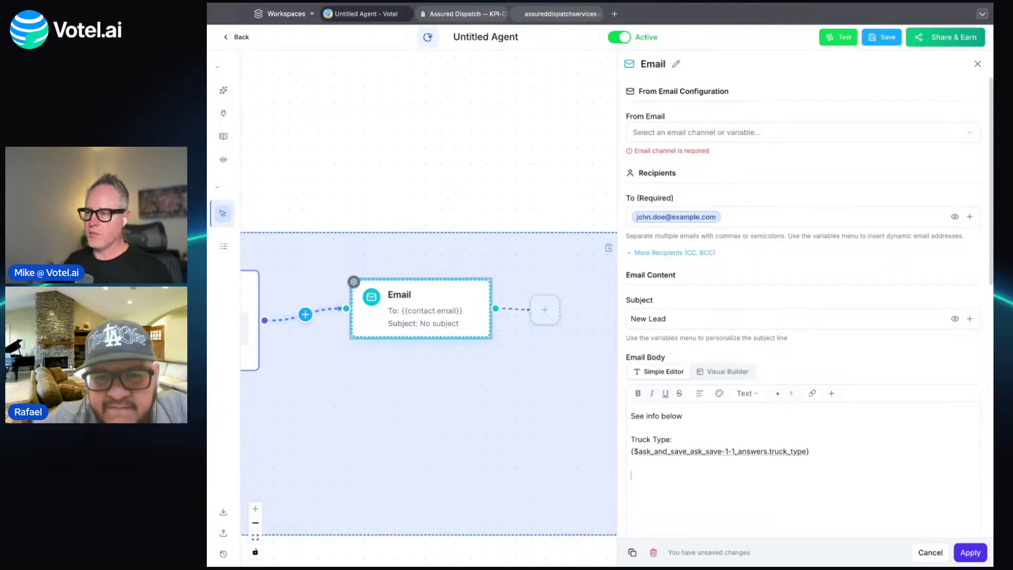
Add the Ask & Save trailer_type variable under a "Trailer Type:" label in the email body, then apply and close the Email node.
click(832, 394)
scroll(926, 324, down, 1)
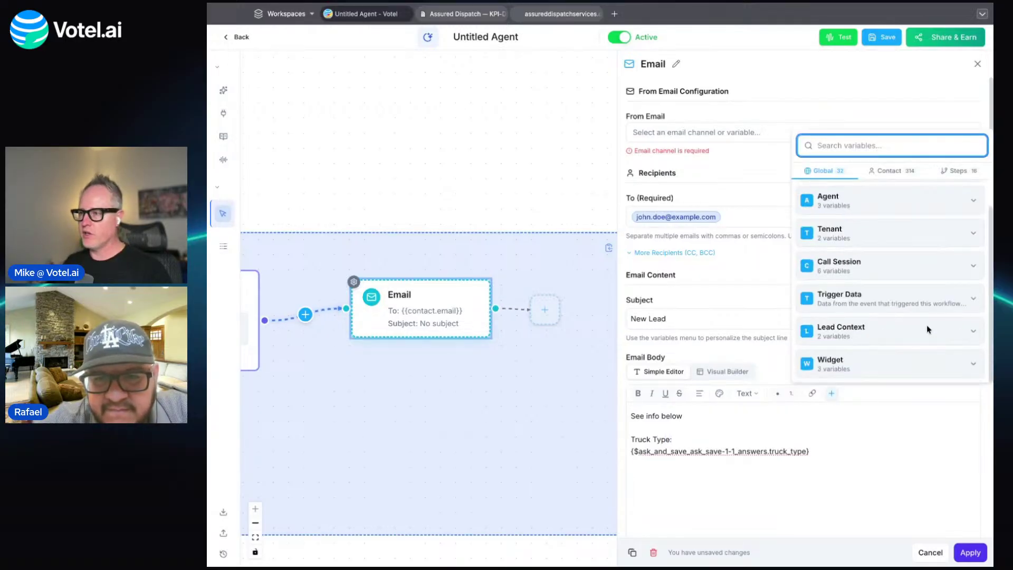
click(974, 175)
scroll(929, 351, down, 3)
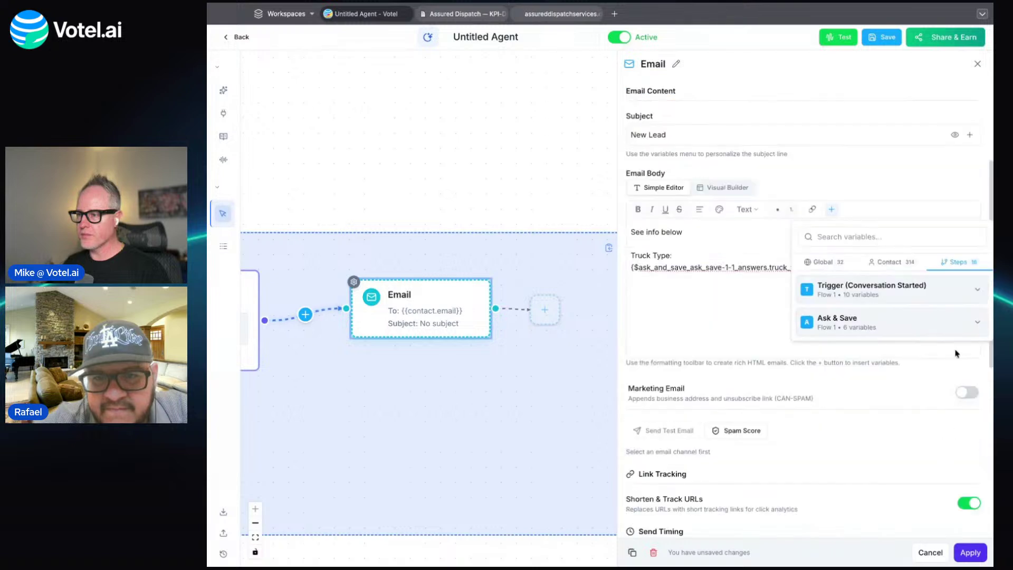
click(977, 325)
click(841, 408)
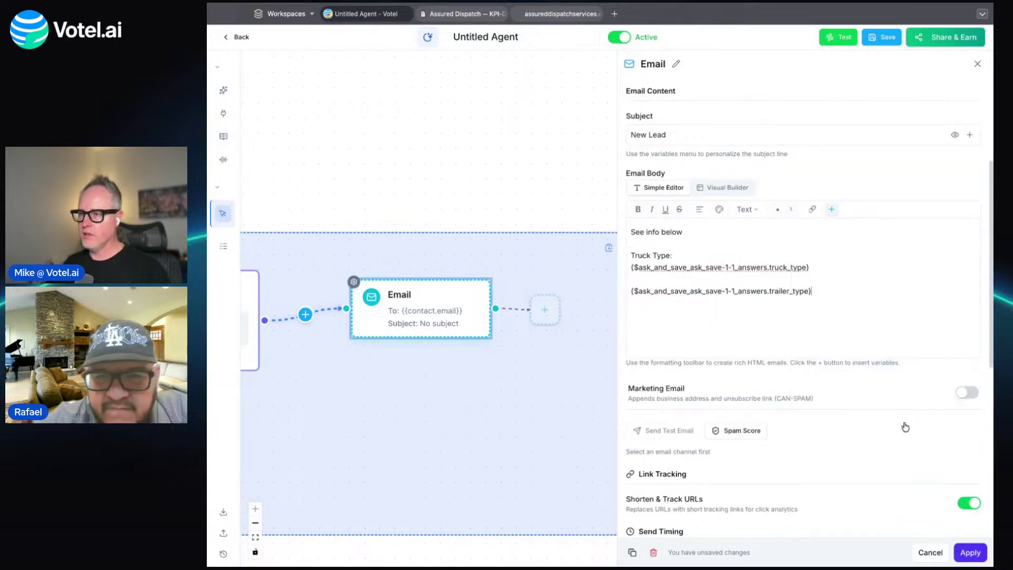
key(Return)
text(T)
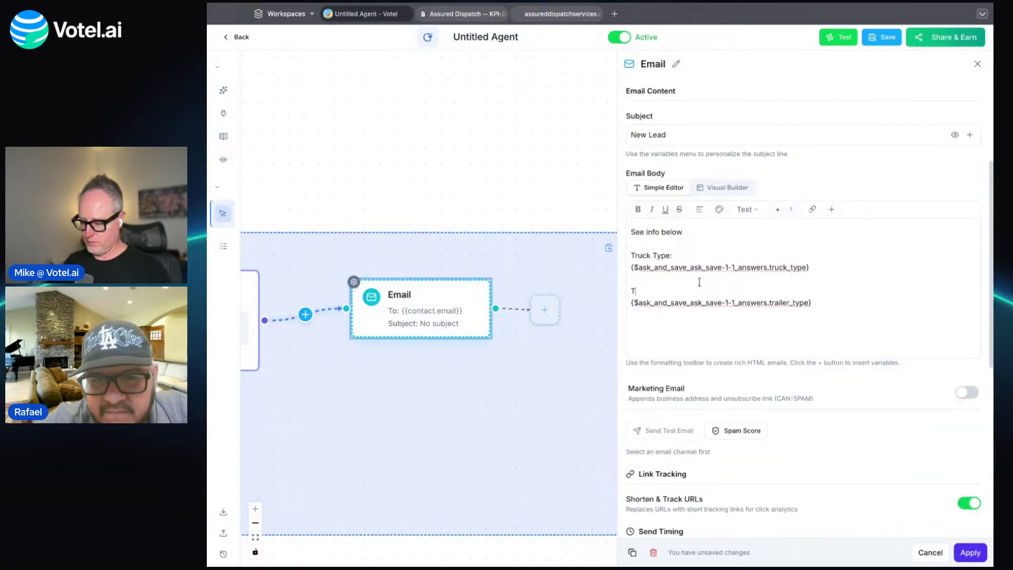
text(railer T)
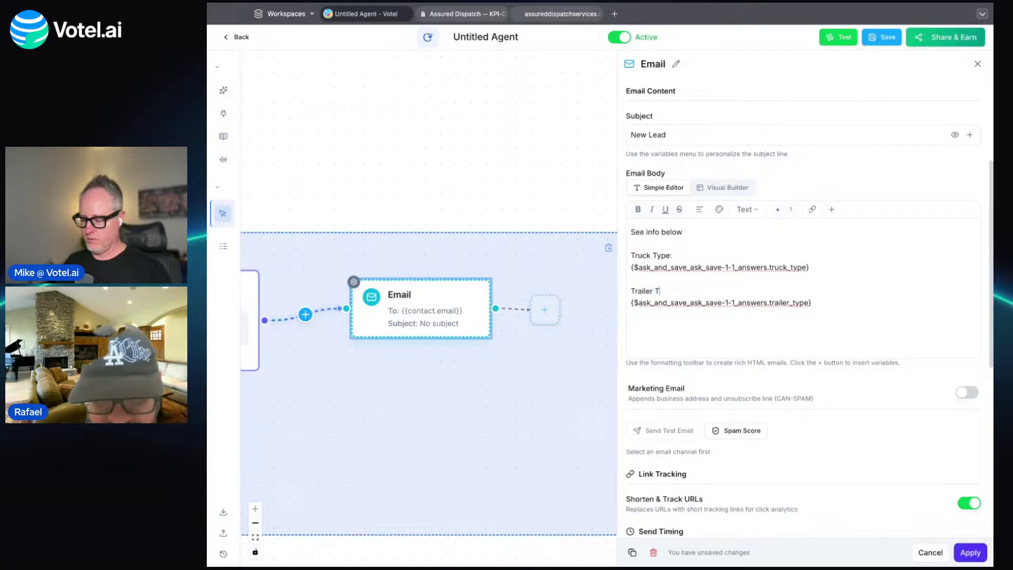
text(Ype)
key(BackSpace)
key(BackSpace)
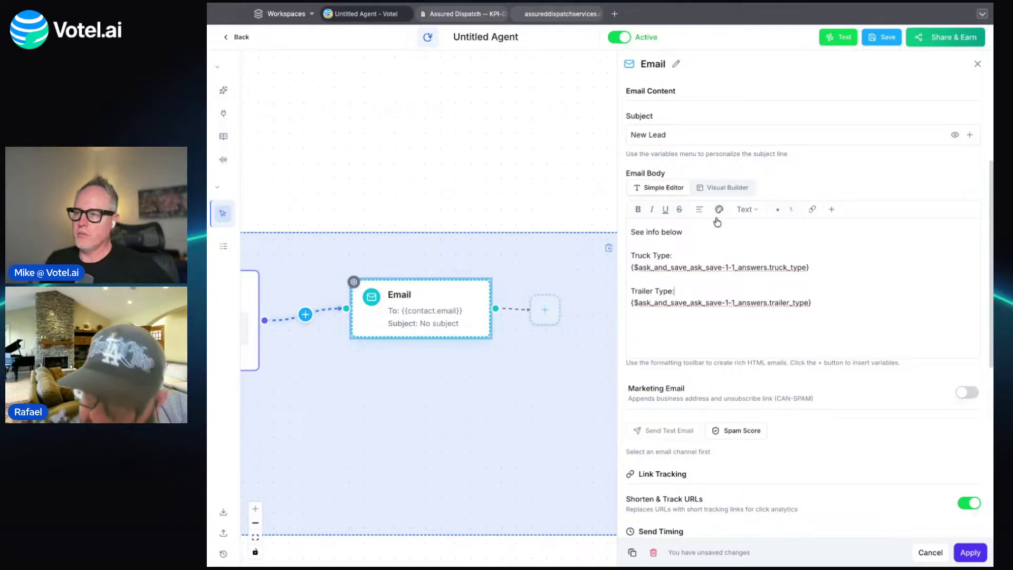
click(969, 554)
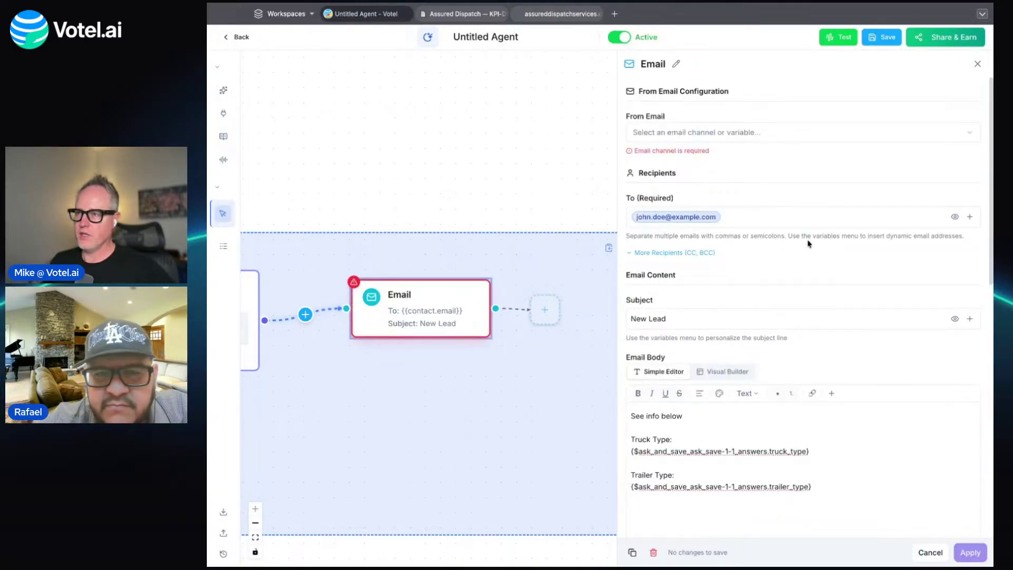
click(977, 64)
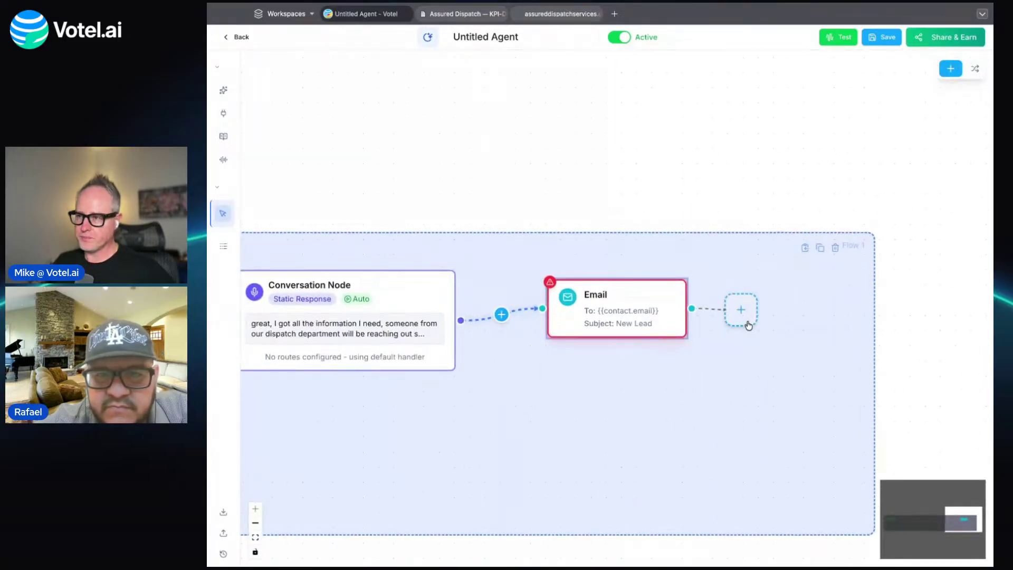
Add a Hangup Call node directly after the Email node.
click(747, 322)
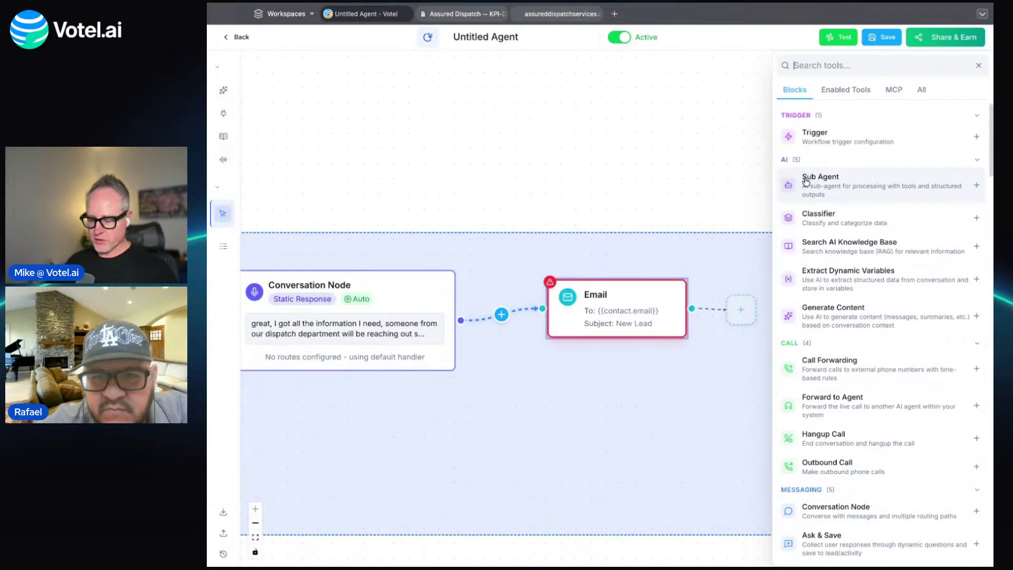
text(end)
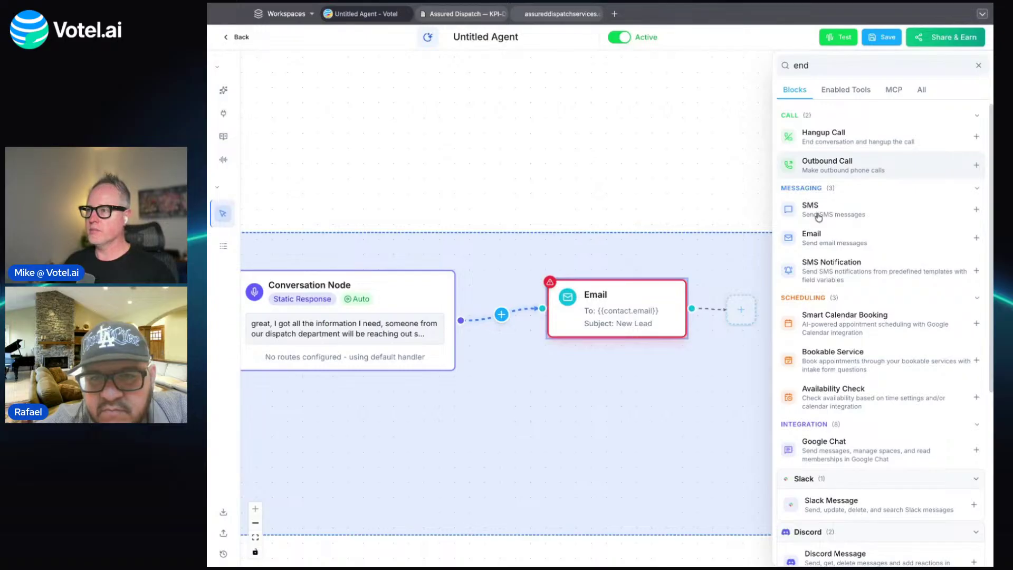
click(856, 141)
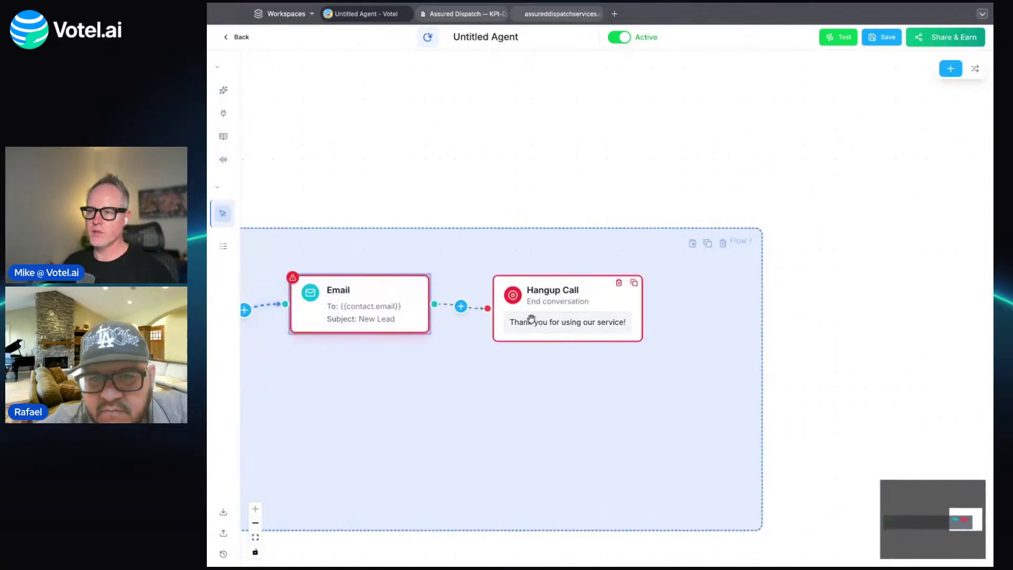
Replace the Hangup Call node's spoken message with "Thank you for your time today, hope you have a great day.".
click(530, 319)
click(774, 190)
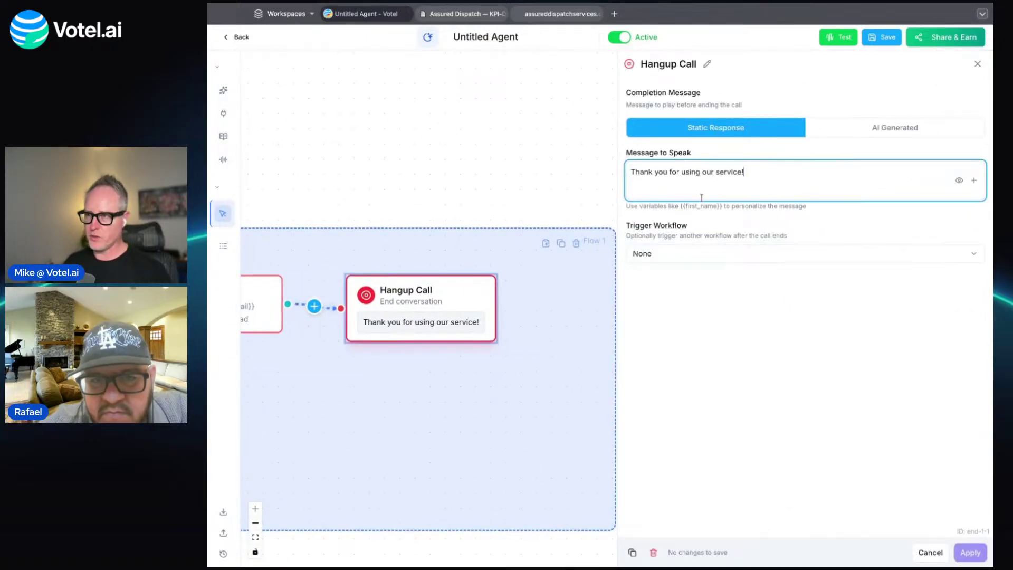
text(your time today)
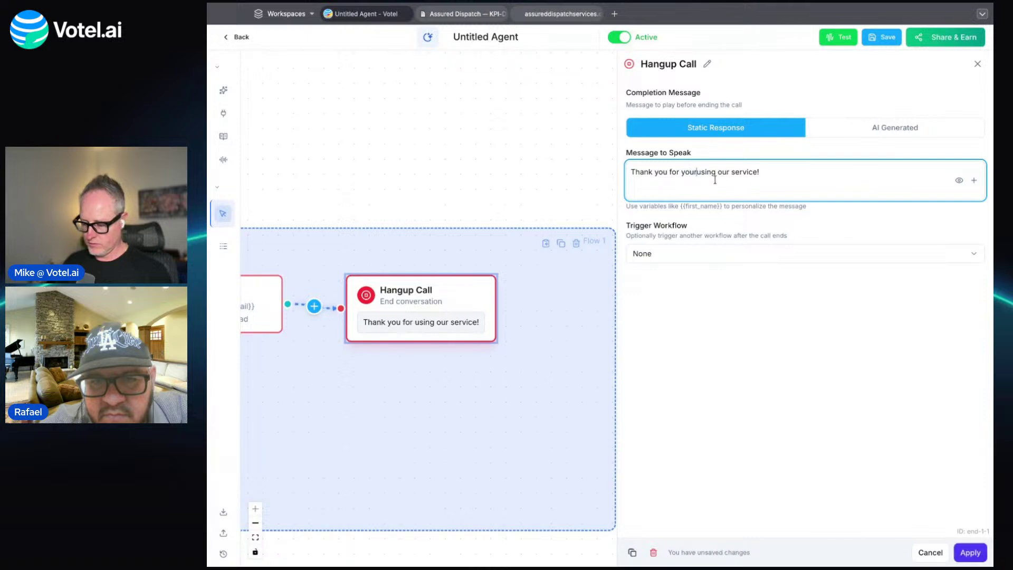
text(, hope y)
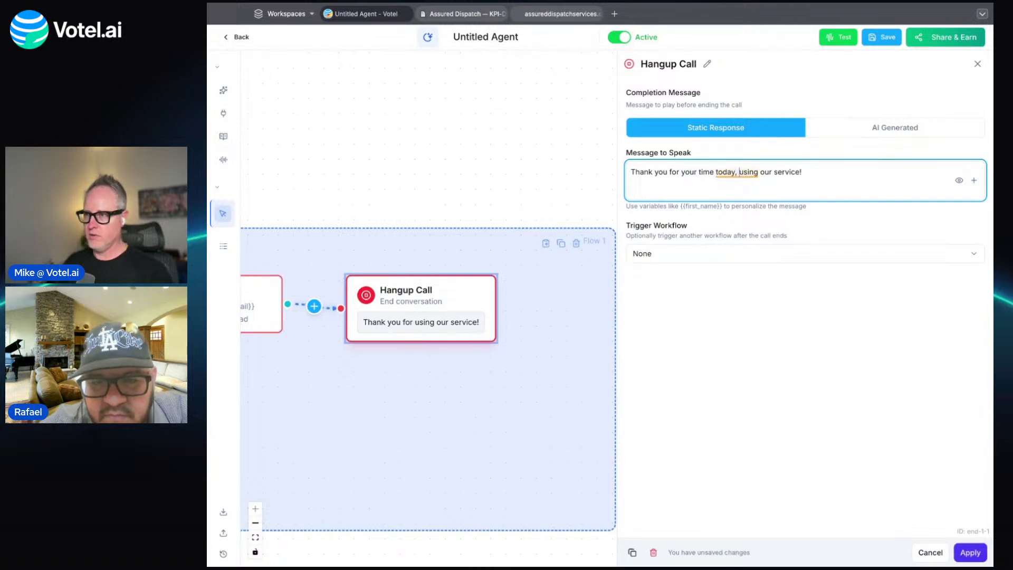
text(ou h)
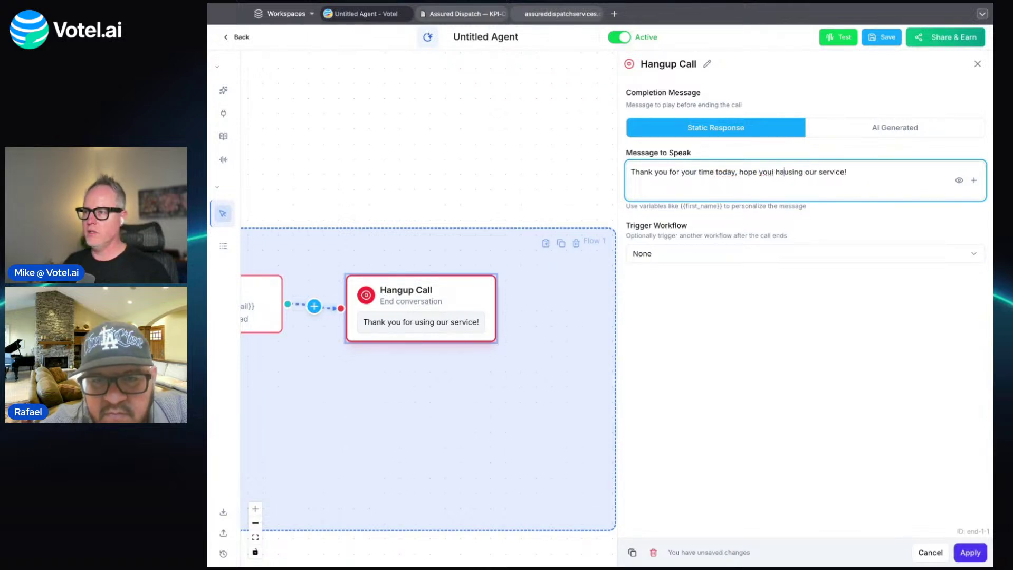
text(ave a great day)
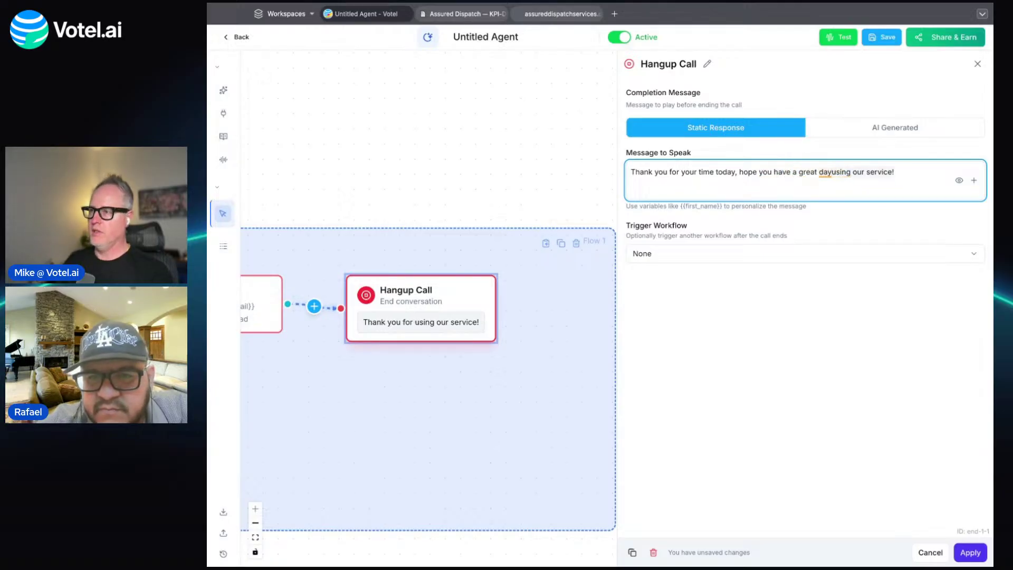
key(shift+End)
key(Delete)
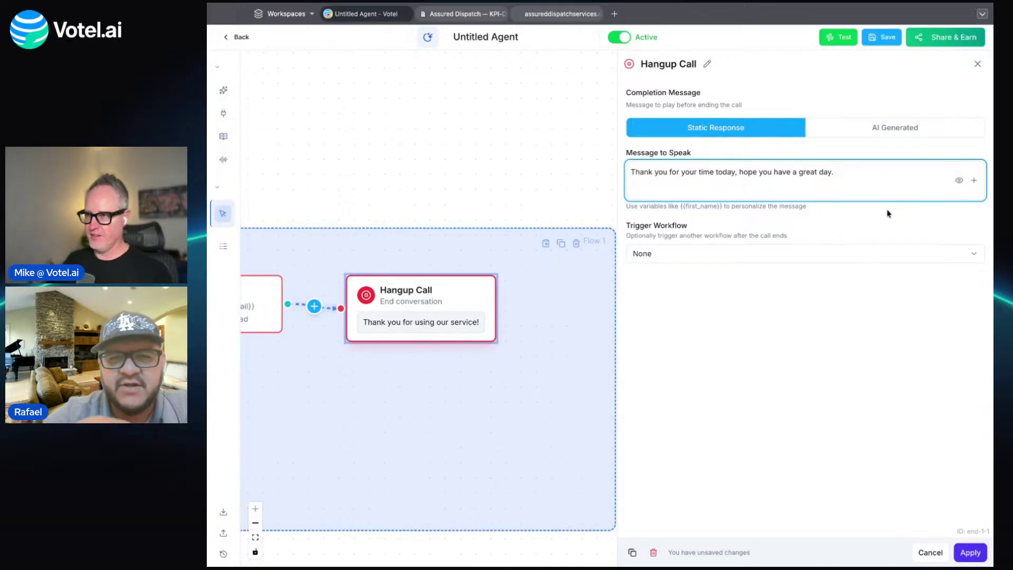
Change the ending of the Hangup Call message after "today," to "Stay safe out there.", apply it and save the agent.
drag(739, 171, 920, 179)
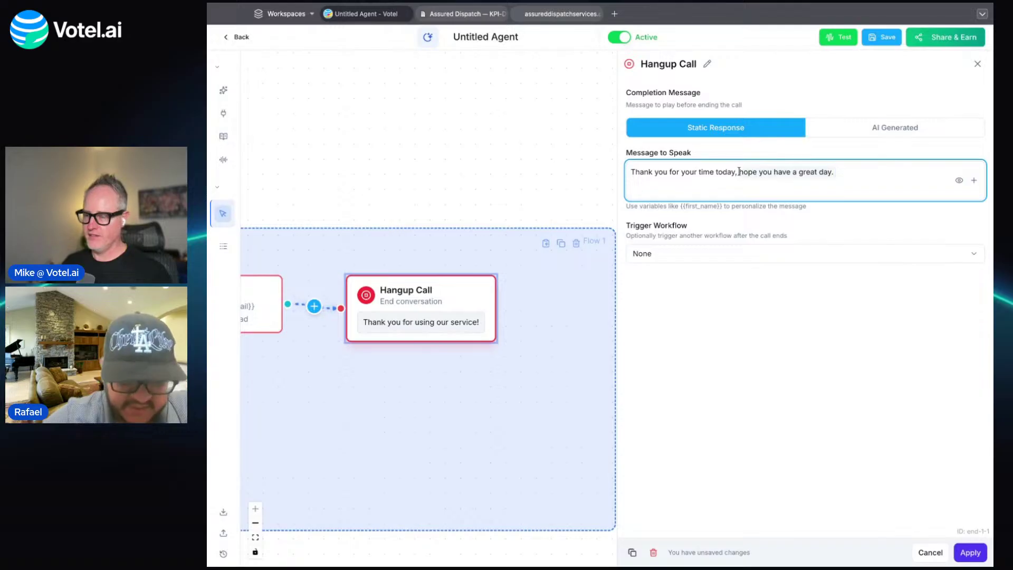
text(Stay safe )
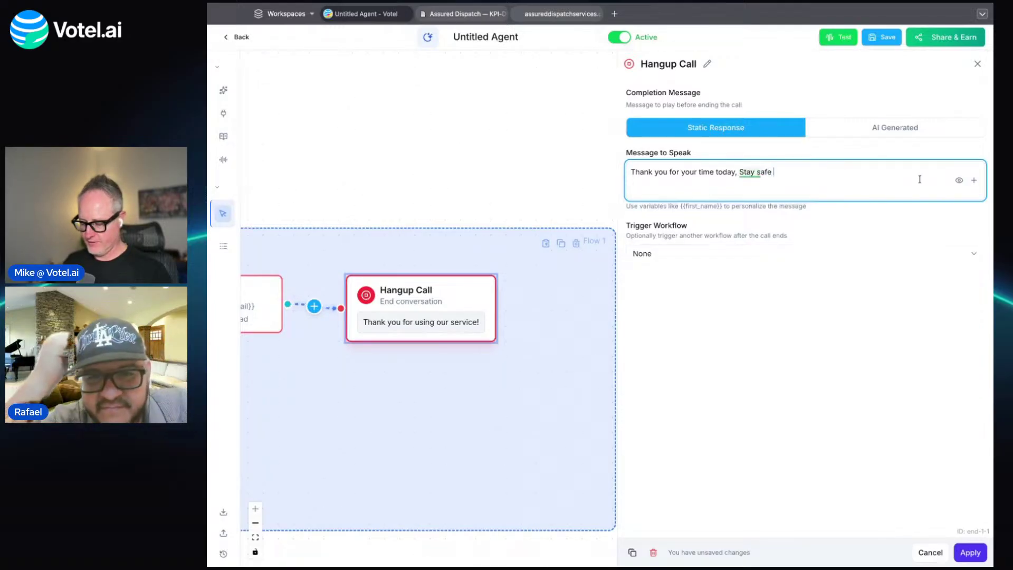
text(out there.)
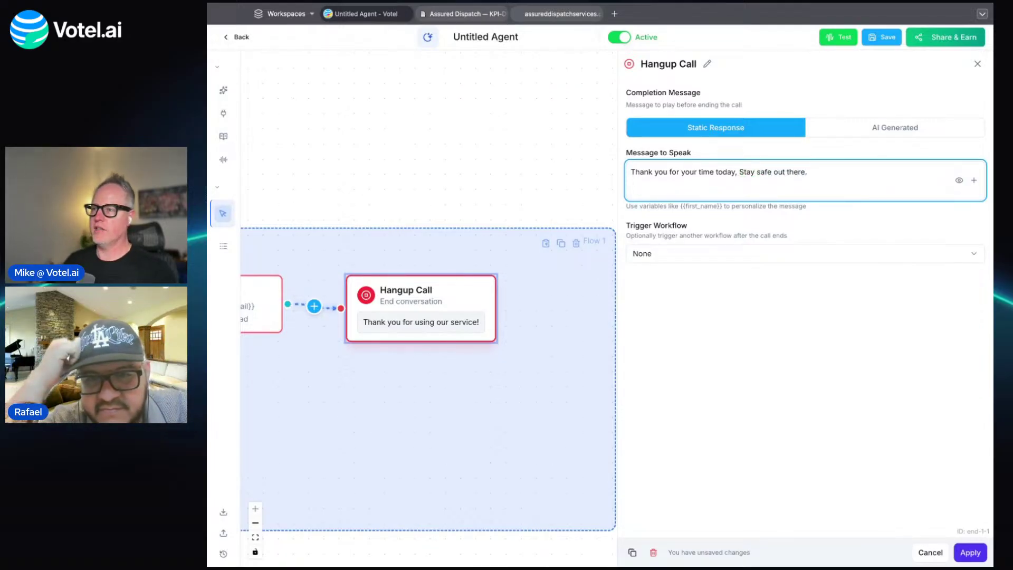
click(968, 552)
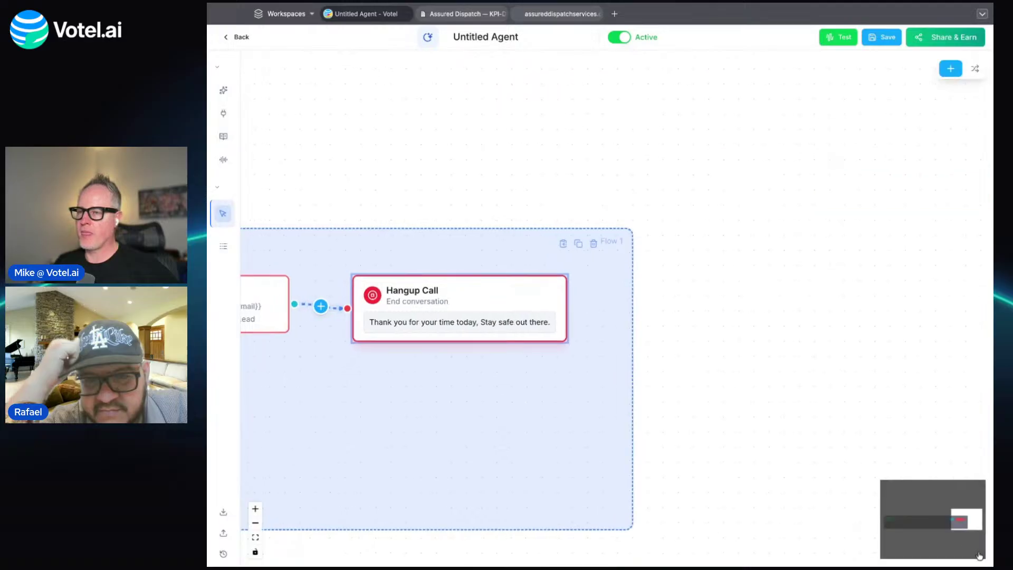
click(881, 37)
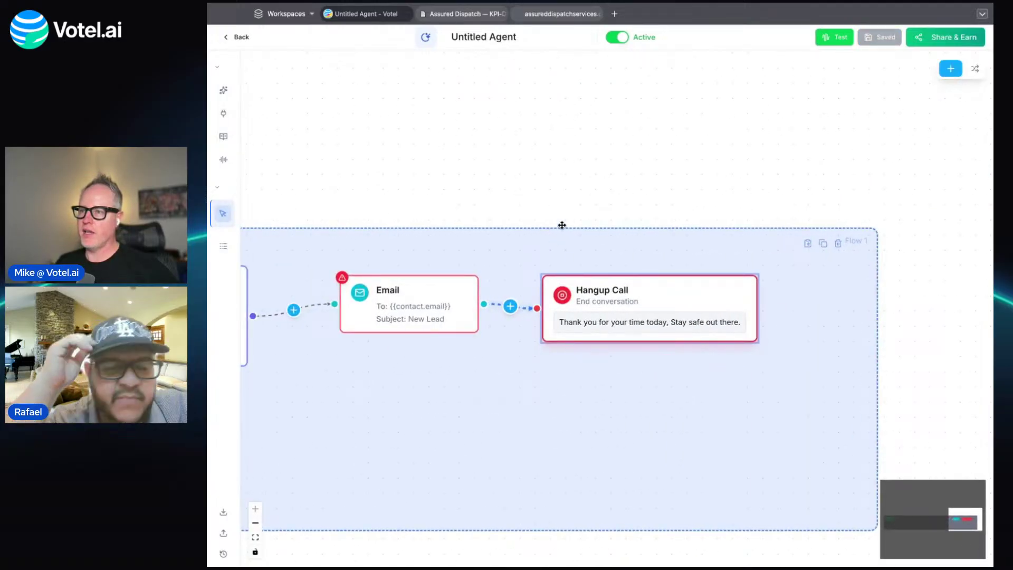
Duplicate the "ok, let me ask you some questions to get started" Conversation Node and connect the fleet management route to the copy.
scroll(524, 339, down, 3)
drag(369, 389, 723, 373)
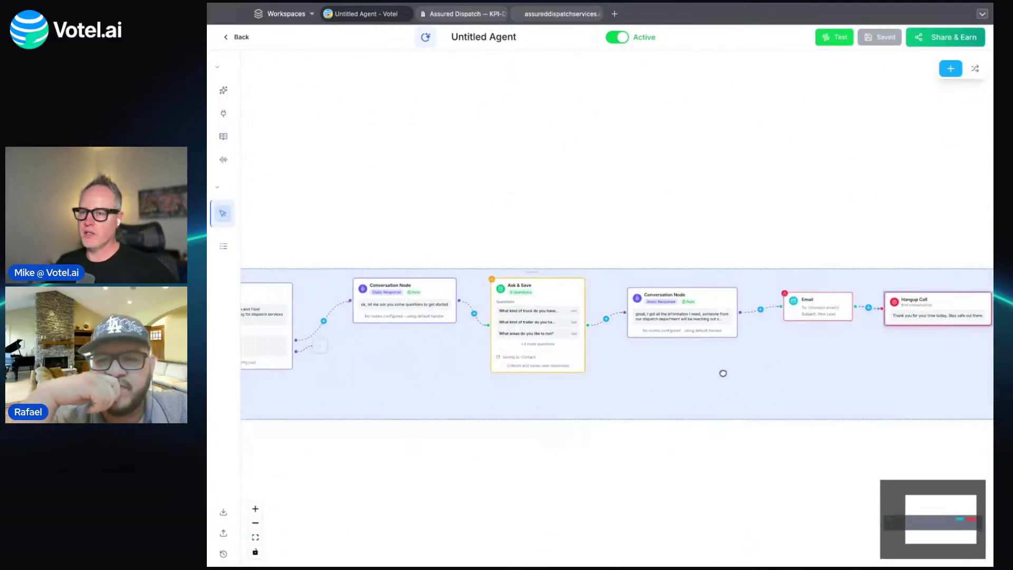
scroll(366, 370, left, 5)
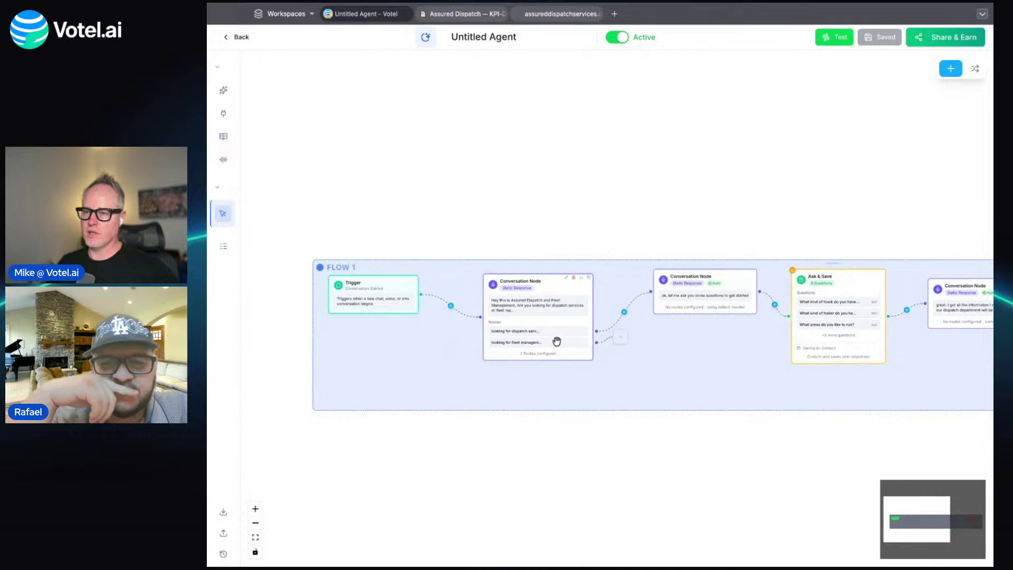
scroll(474, 362, up, 4)
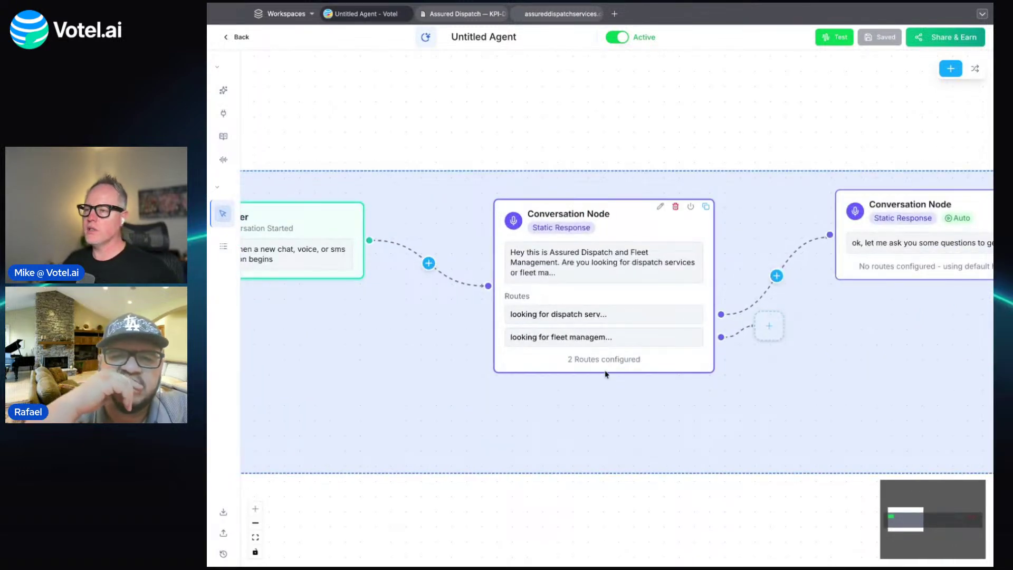
scroll(819, 389, right, 5)
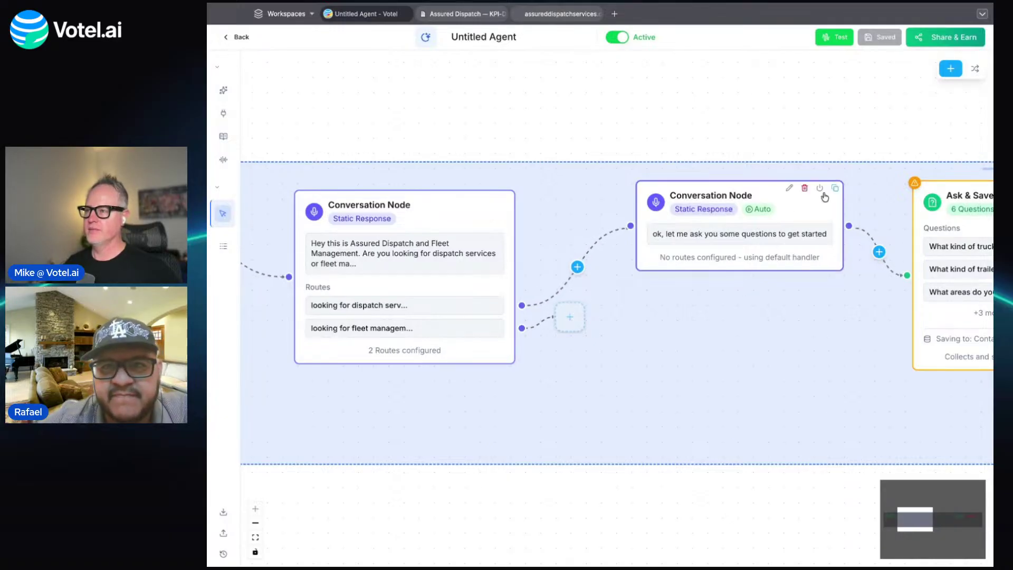
click(835, 188)
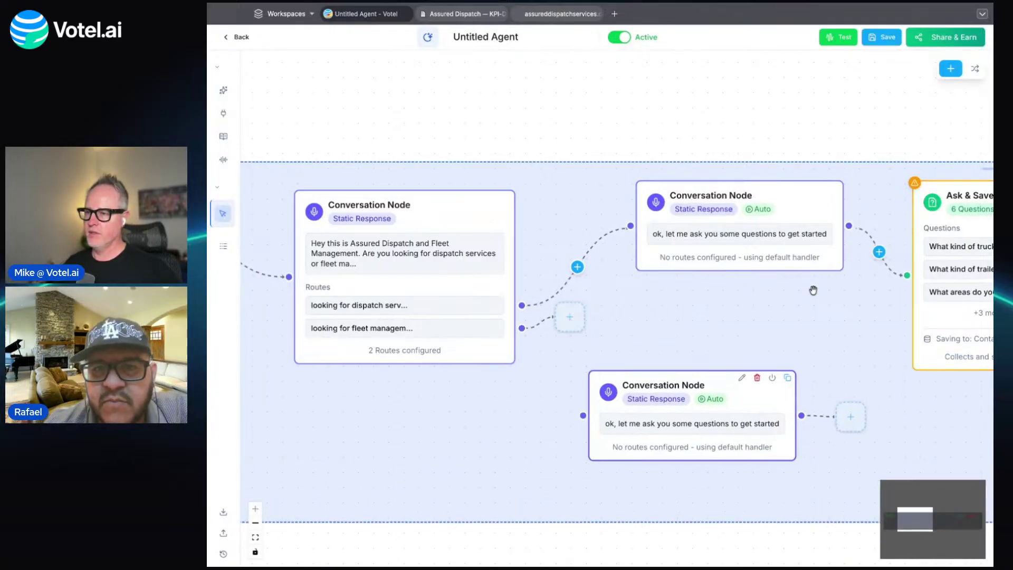
drag(521, 329, 520, 329)
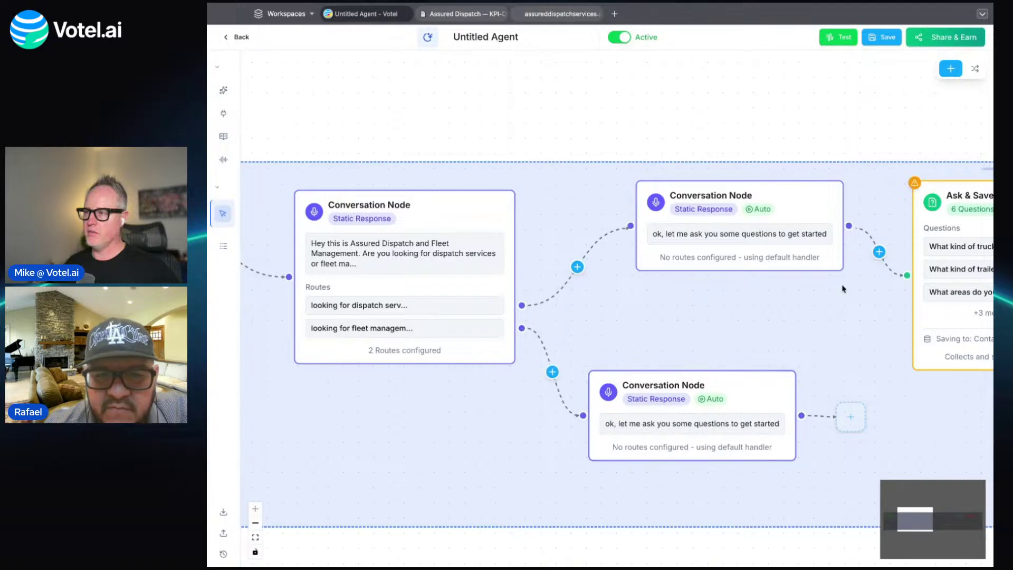
Auto-arrange the nodes of the flow.
scroll(648, 305, right, 3)
scroll(648, 305, down, 1)
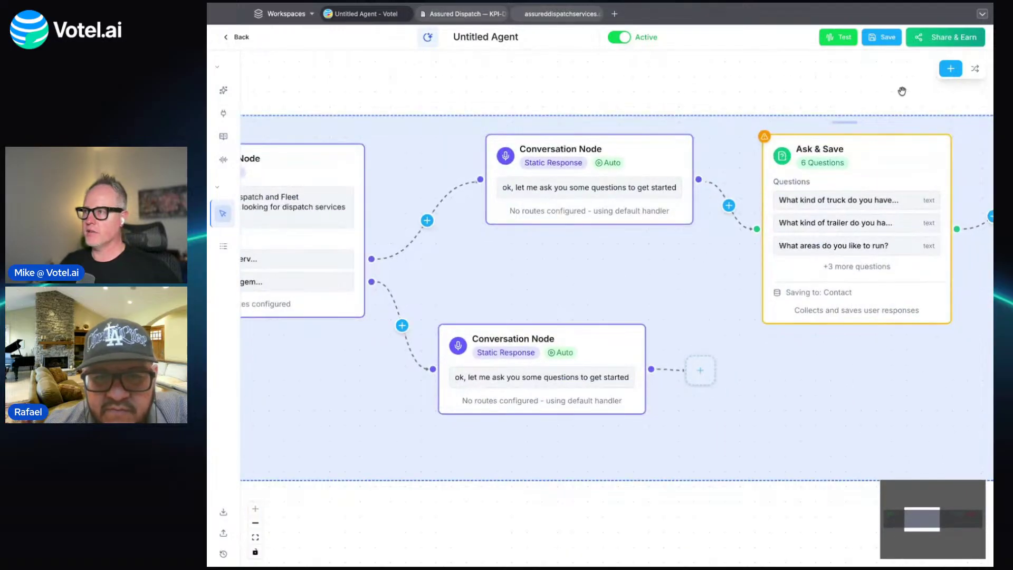
click(974, 77)
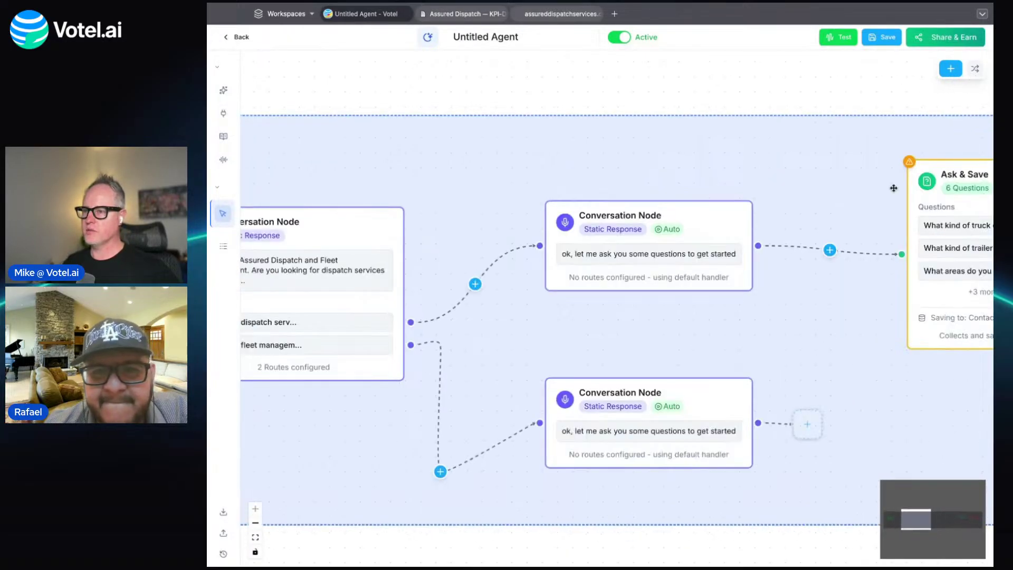
scroll(814, 343, right, 3)
scroll(814, 343, down, 2)
click(646, 323)
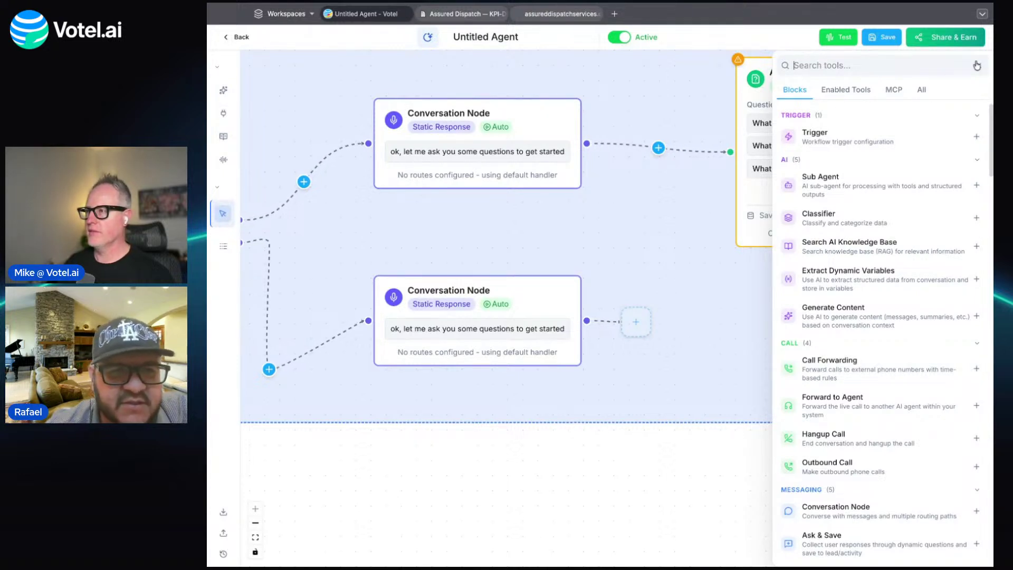
click(707, 210)
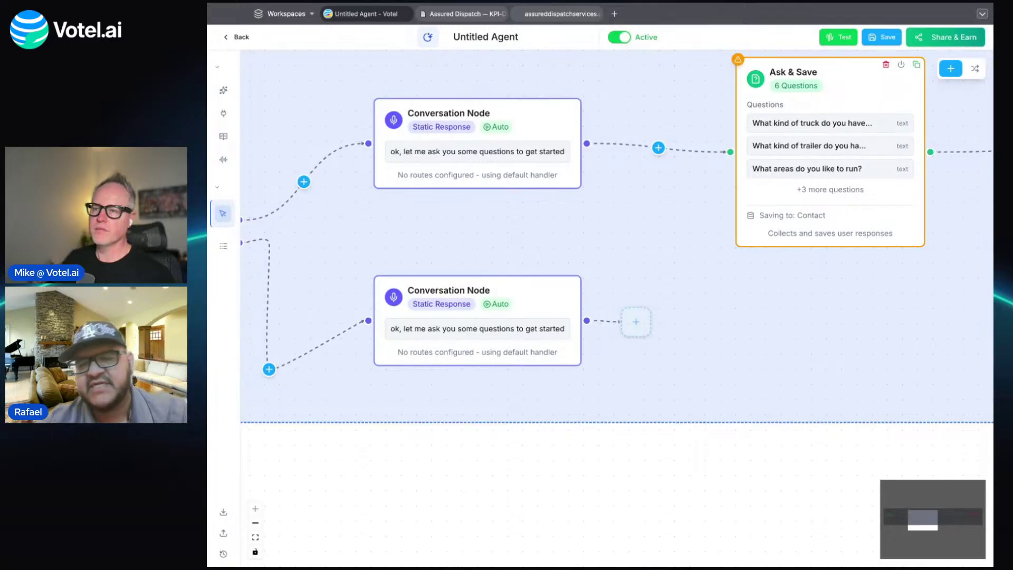
Add an Ask & Save node after the duplicated Conversation Node on the fleet management branch.
scroll(646, 257, left, 5)
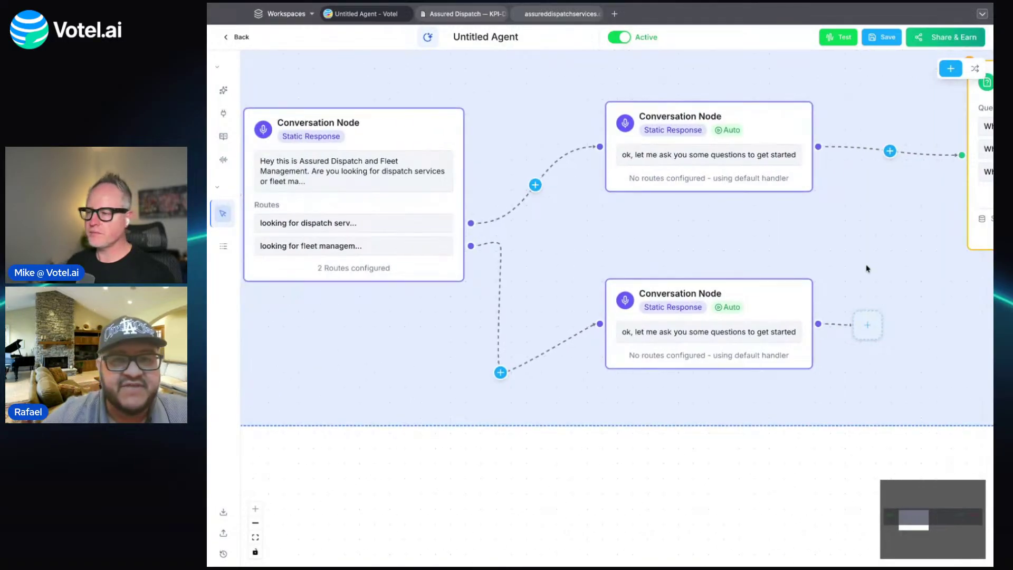
scroll(915, 281, right, 3)
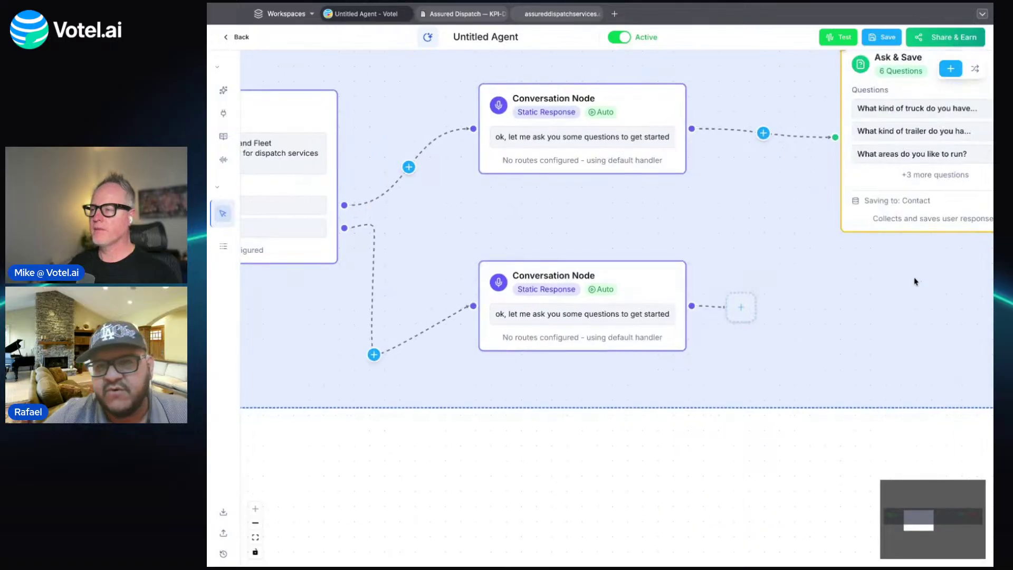
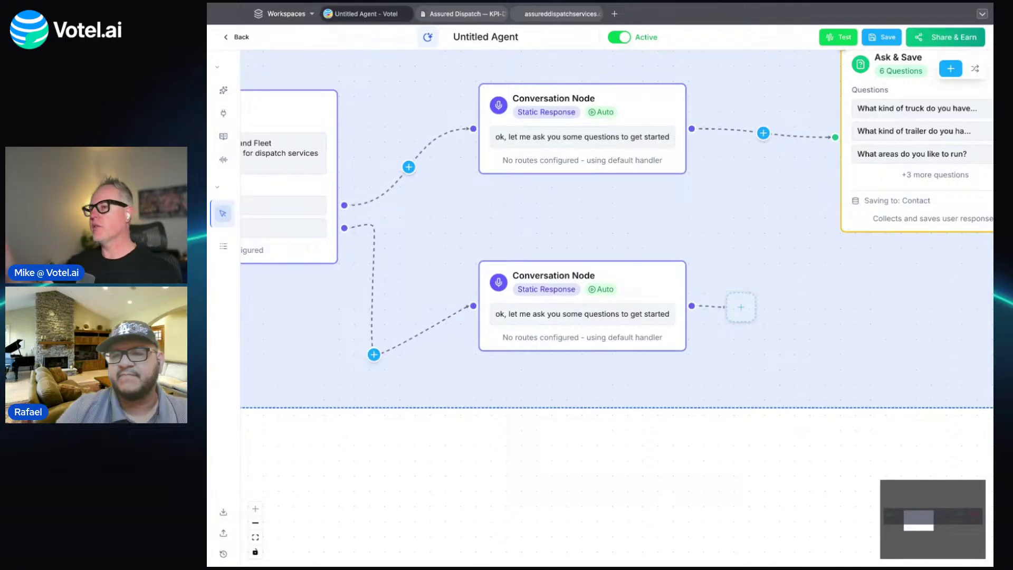
scroll(767, 287, left, 2)
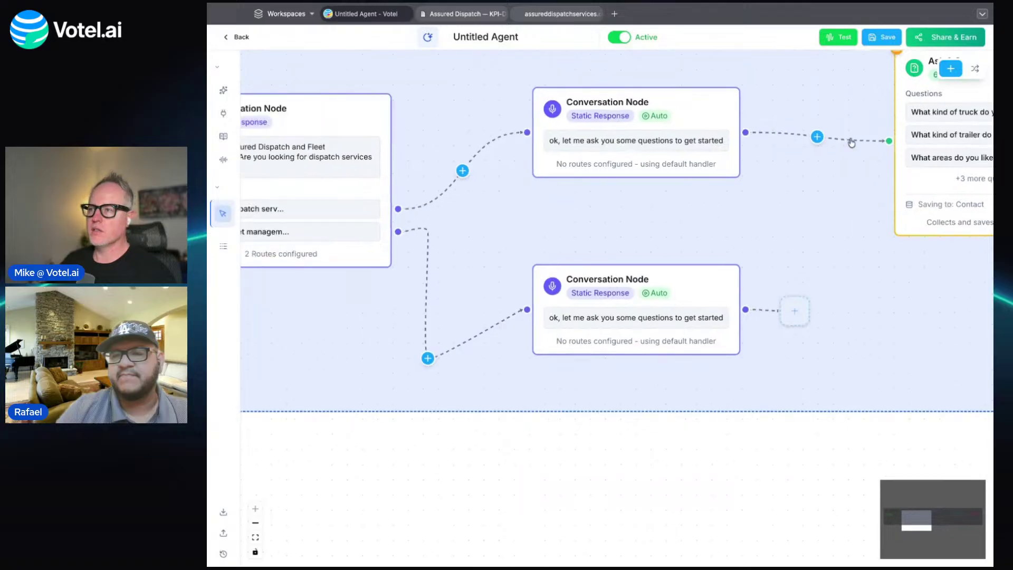
scroll(767, 287, right, 5)
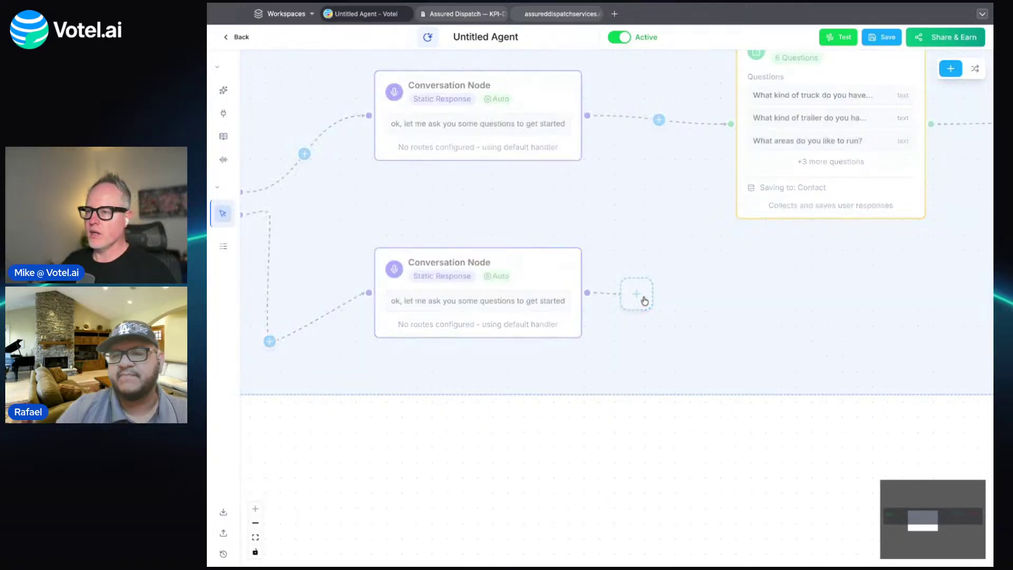
click(639, 294)
text(ask)
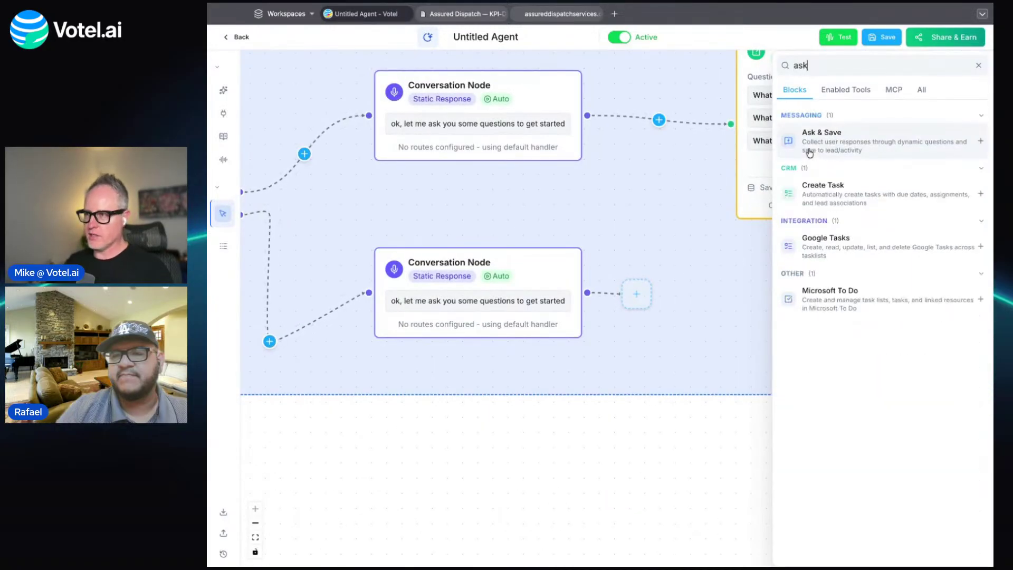
click(873, 140)
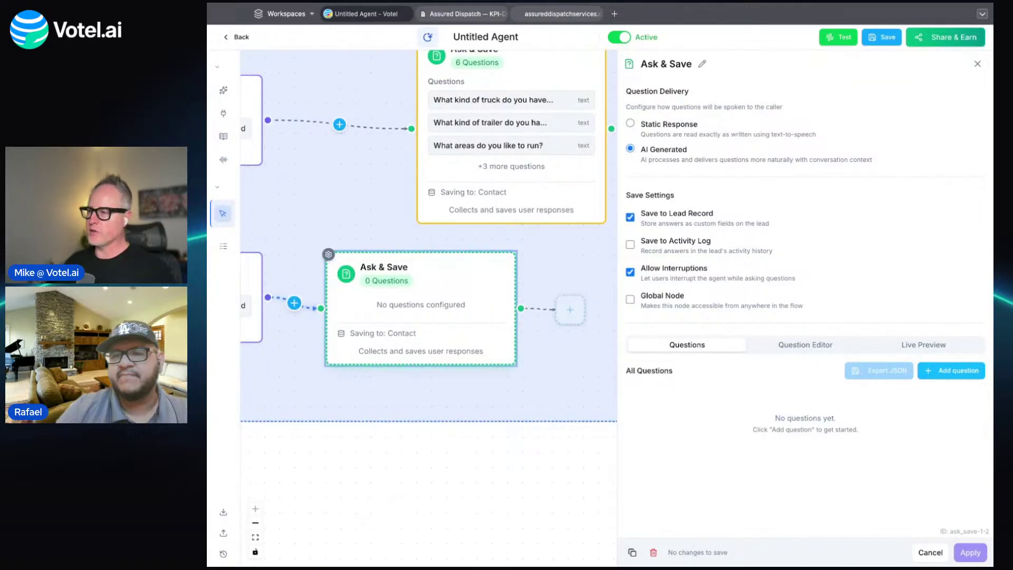
Create the question "Looking for safety and compliance" with the Checkbox (True / False) type in the new Ask & Save node.
click(940, 372)
click(611, 289)
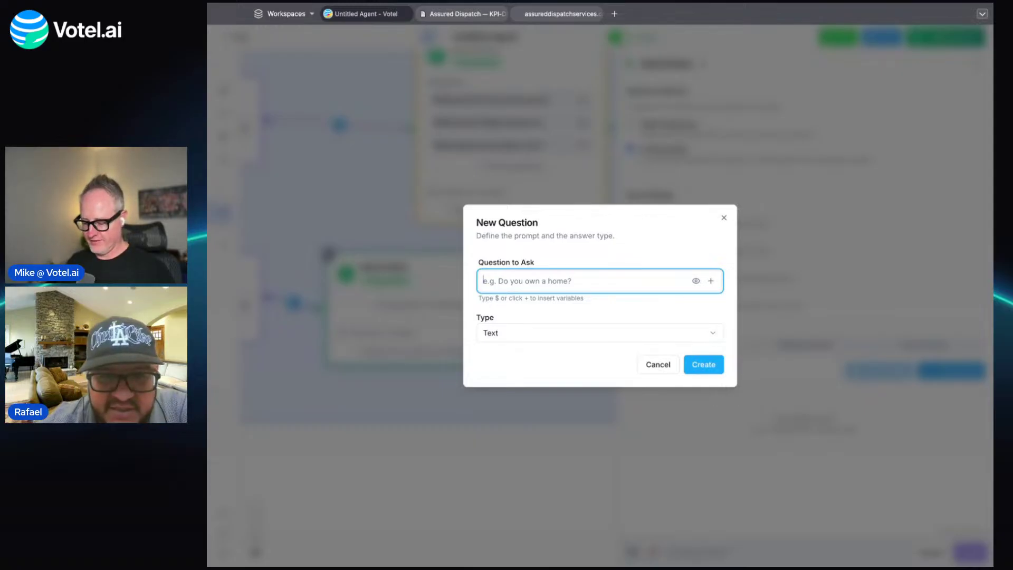
text(Looking for sa)
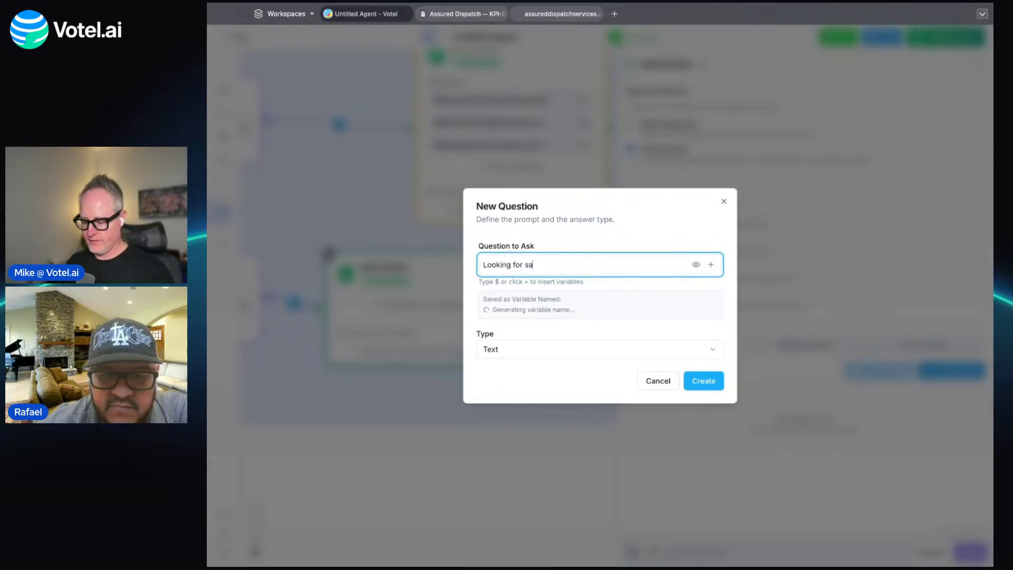
text(fety and compliance)
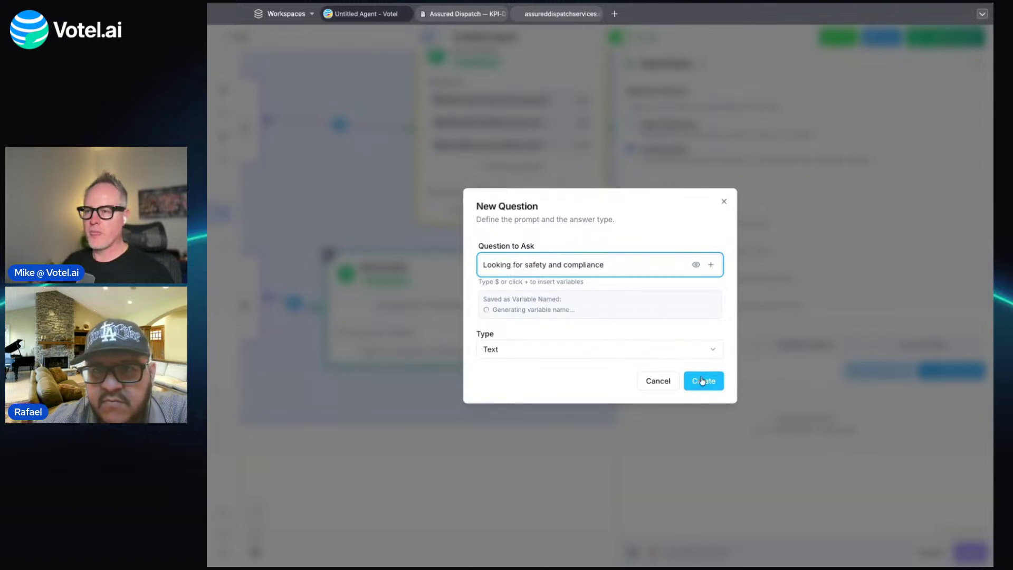
click(704, 356)
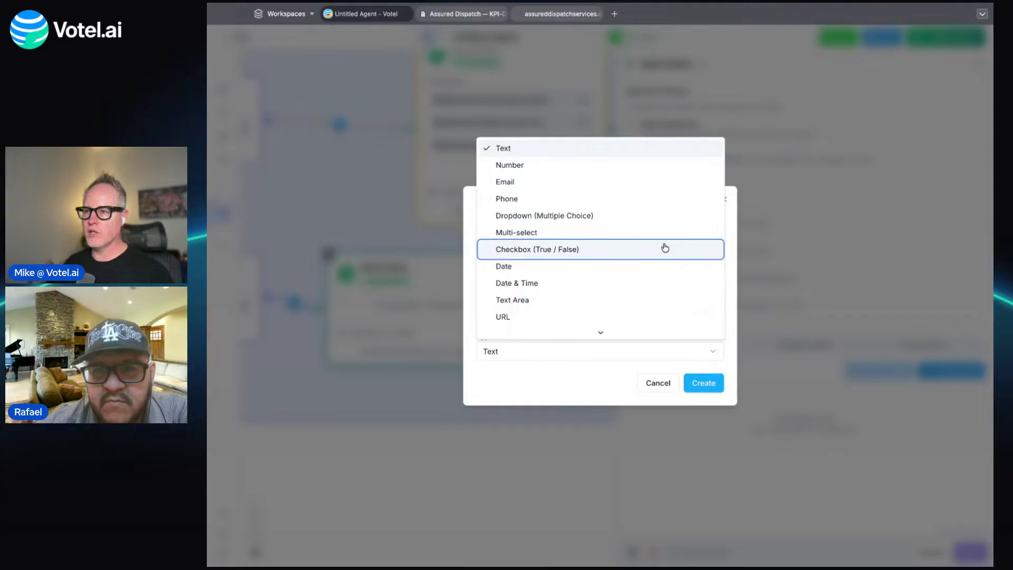
click(665, 248)
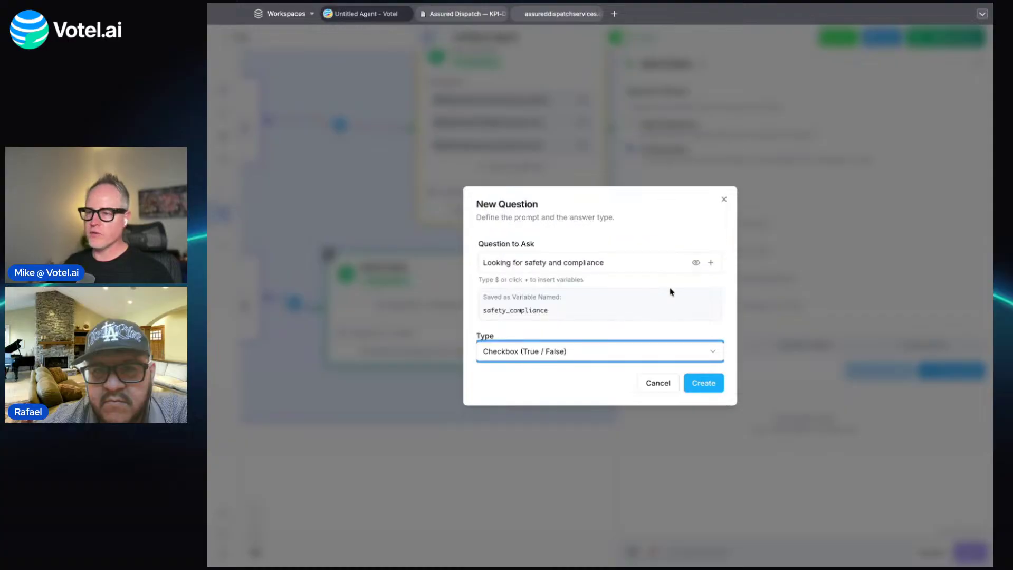
click(705, 383)
click(730, 359)
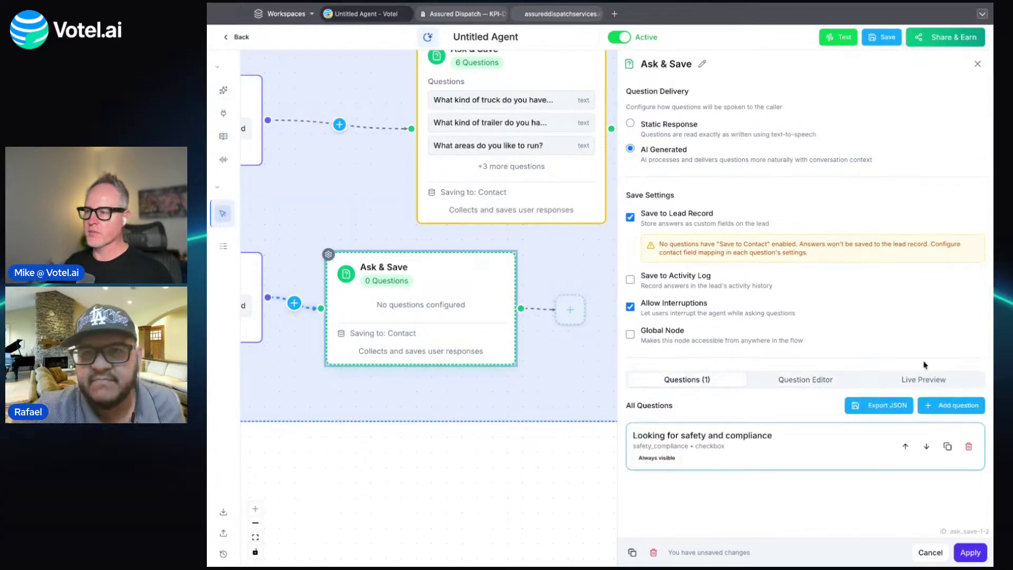
Add the question "do you need help with accounting and book keeping" to the Ask & Save node with the Checkbox (True / False) type.
click(944, 405)
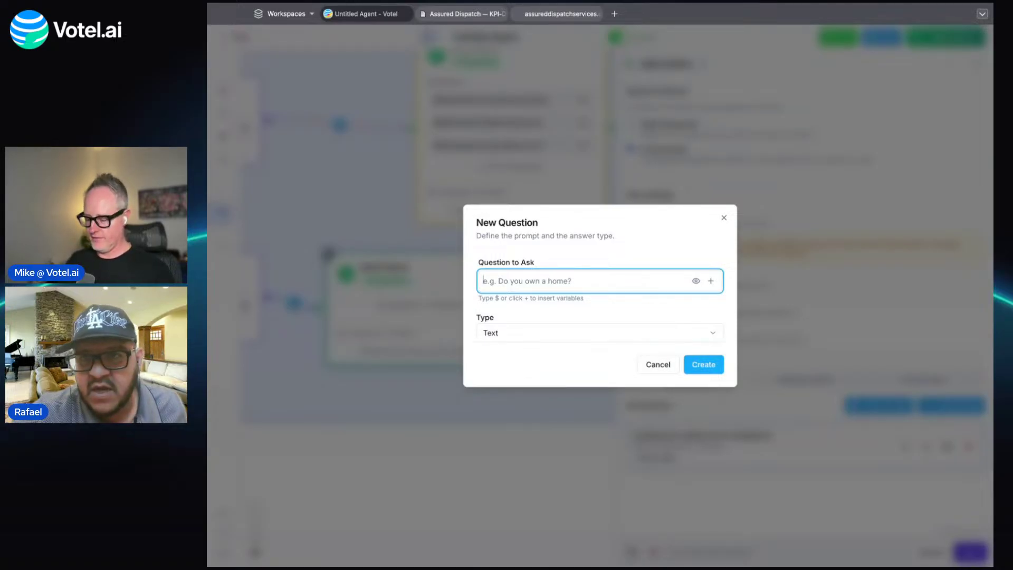
text(do you need help with accoutning and boo)
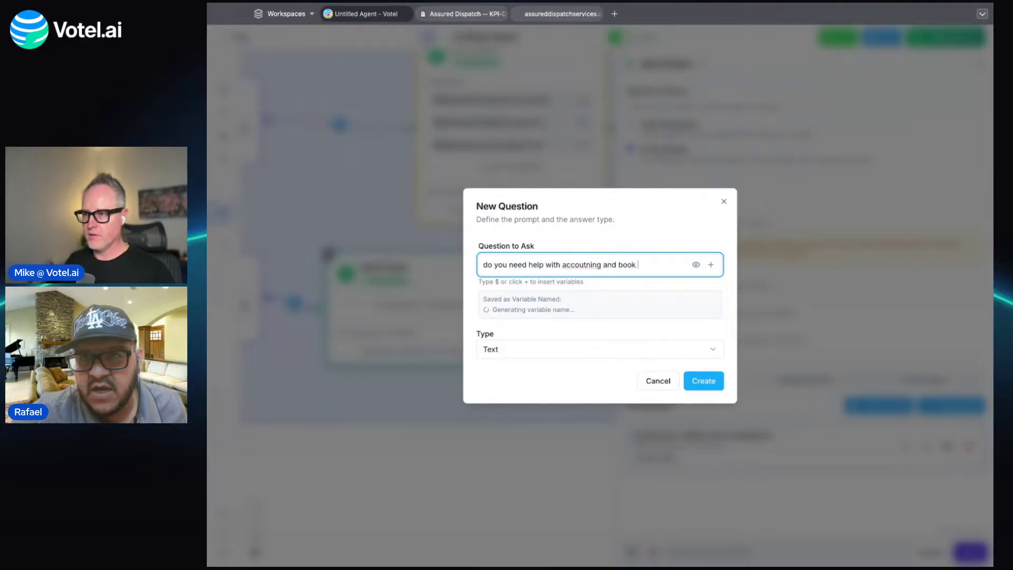
text(keeping)
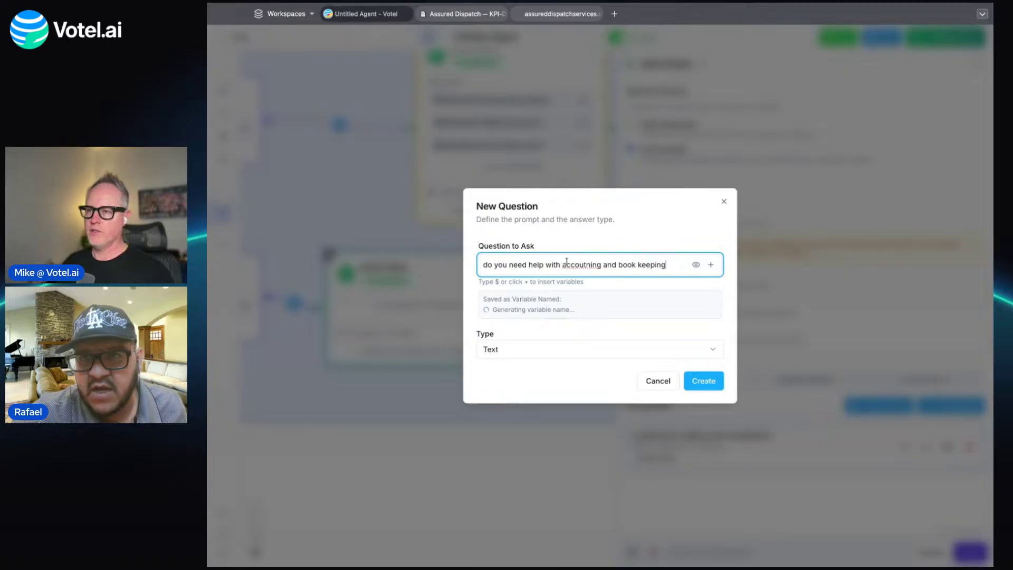
click(701, 382)
scroll(841, 353, down, 2)
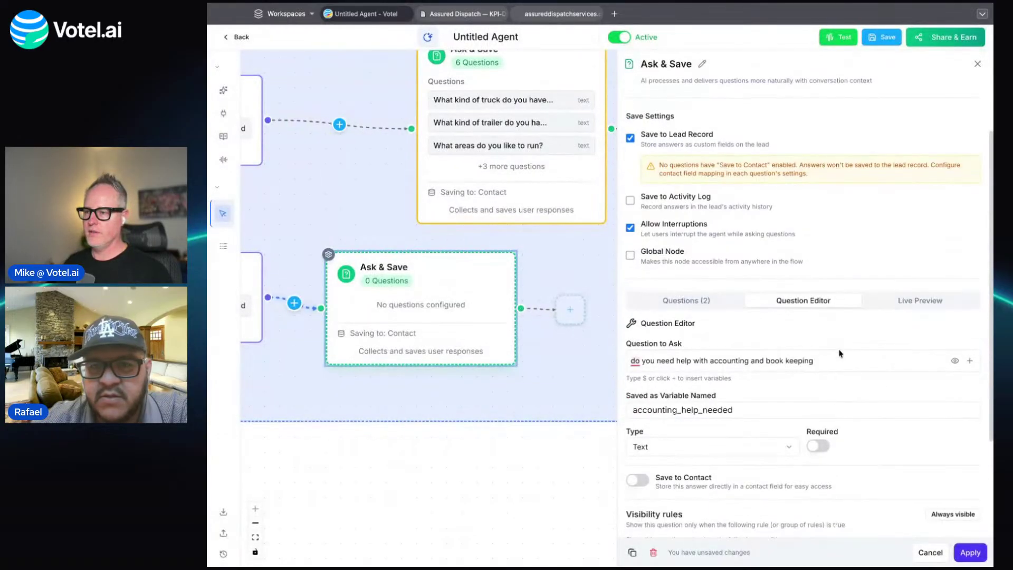
click(718, 447)
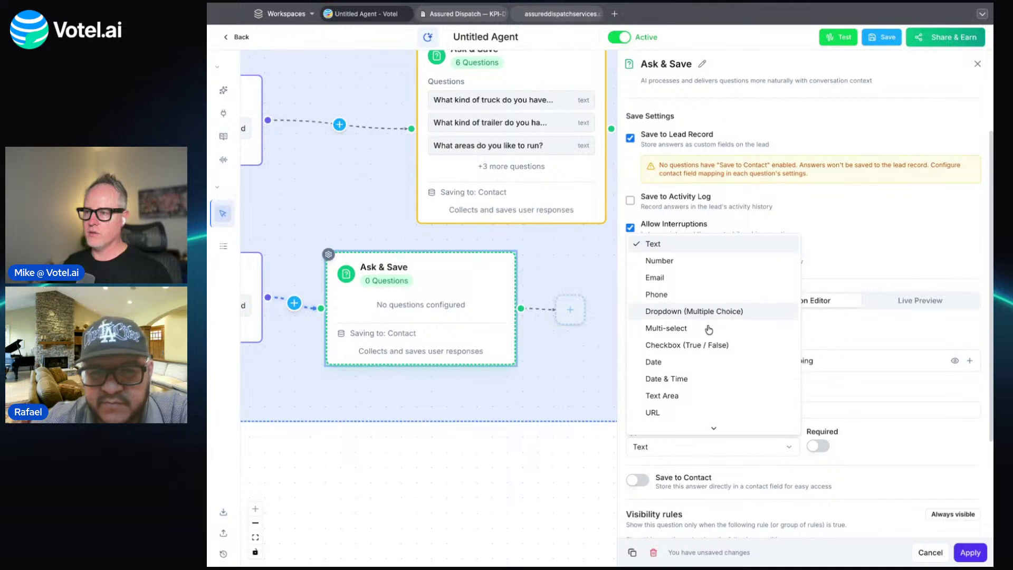
click(715, 345)
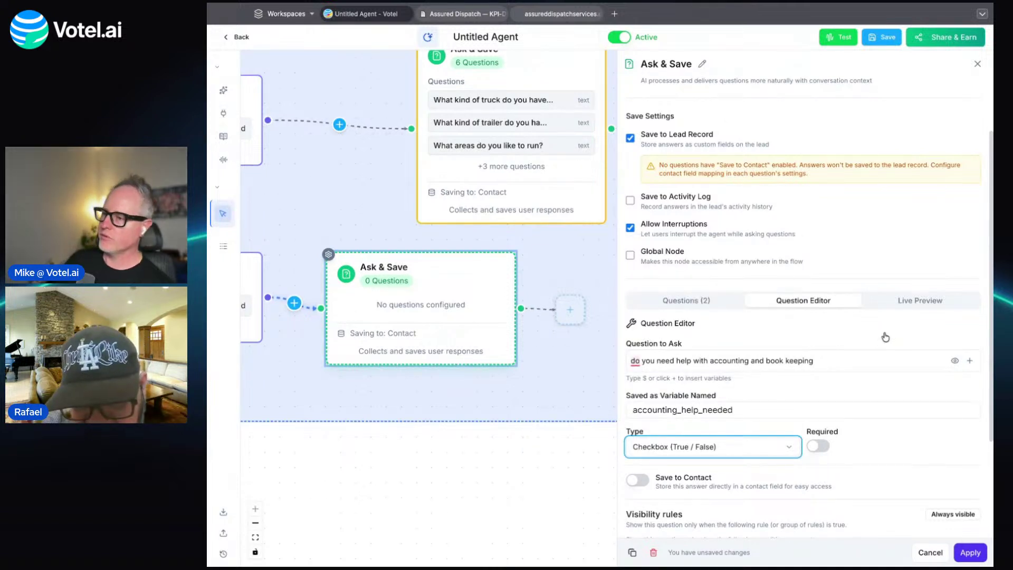
Add the question "Do you need break down assistance" with the Checkbox (True / False) type.
click(709, 302)
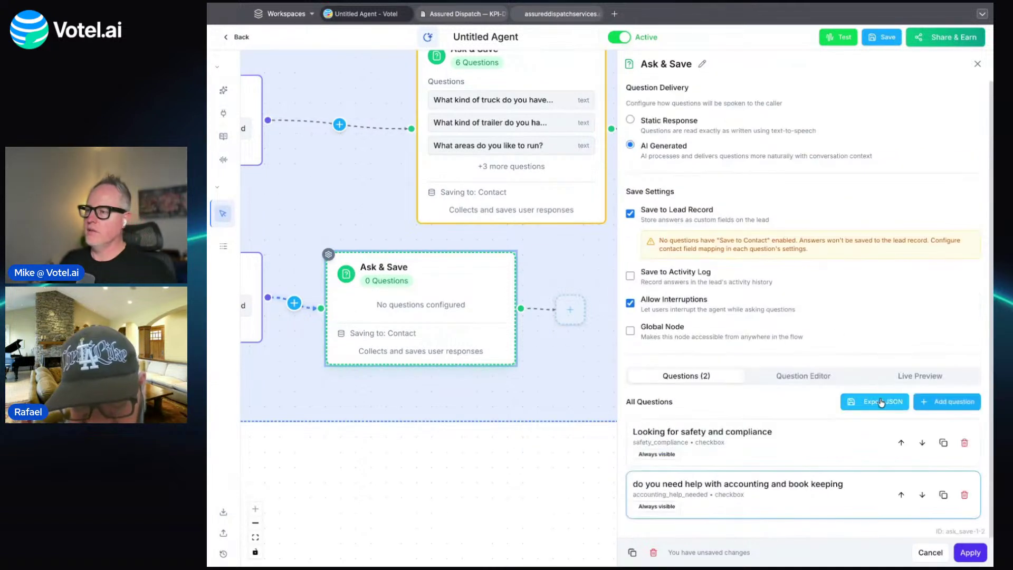
click(947, 402)
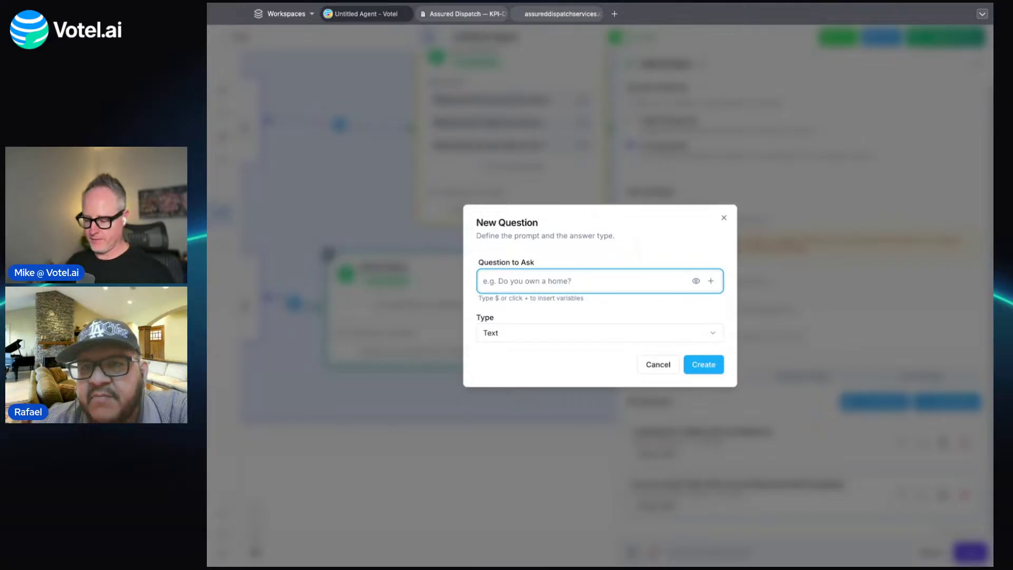
text(Do you need break down assistance)
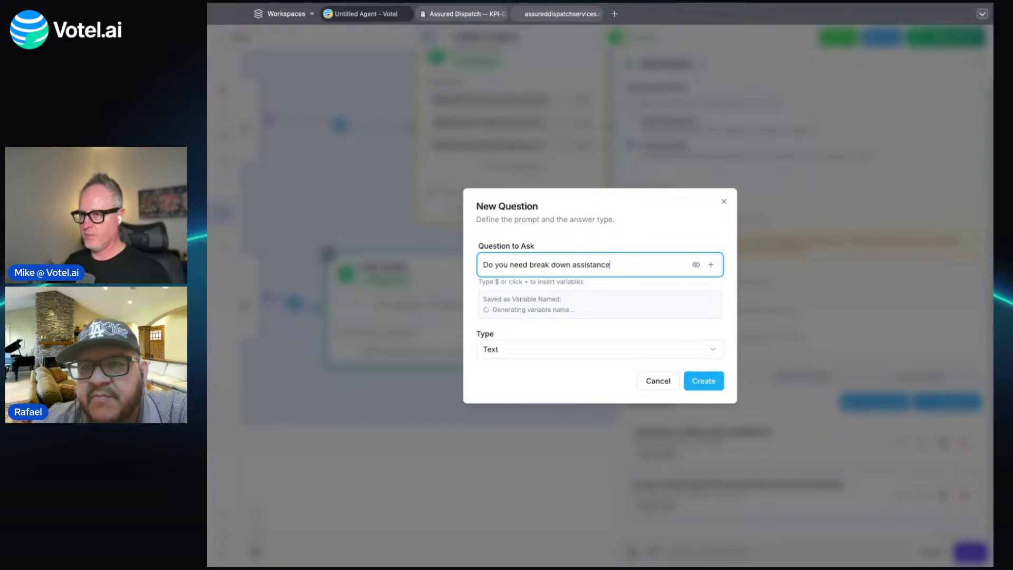
click(597, 350)
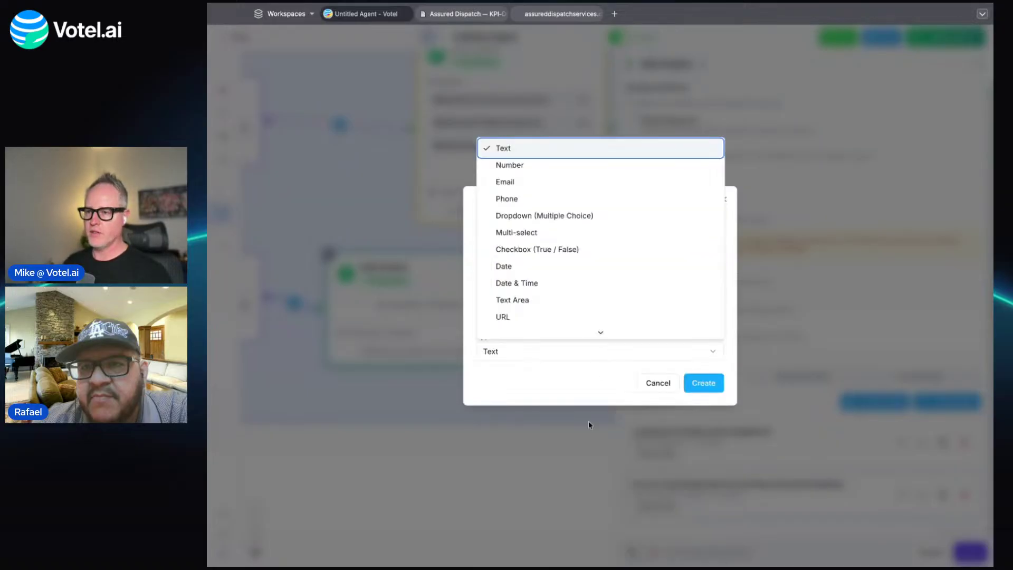
click(602, 249)
click(703, 382)
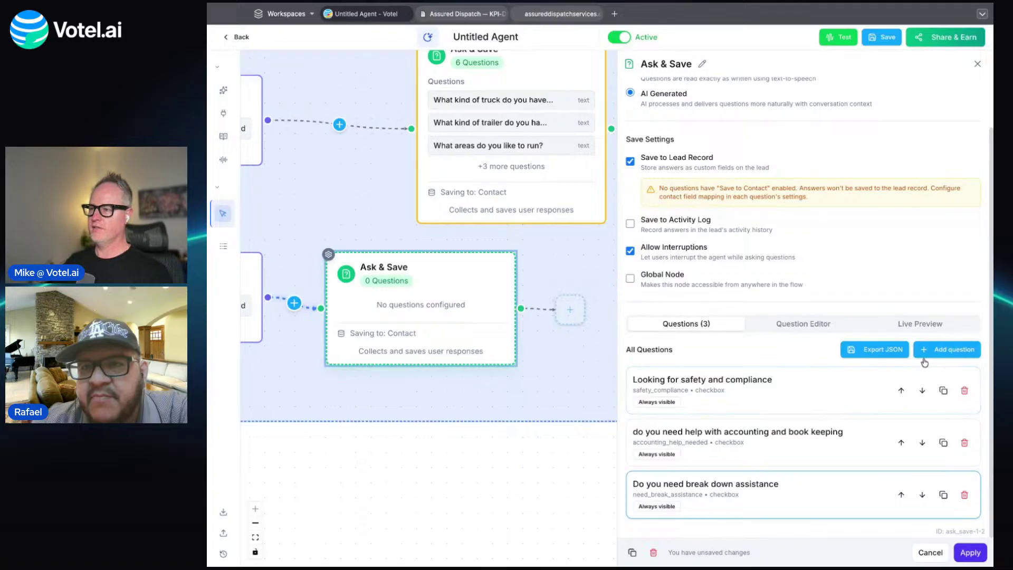
Add the question "Are you looking fore recruitment support" with the Checkbox (True / False) type.
click(926, 360)
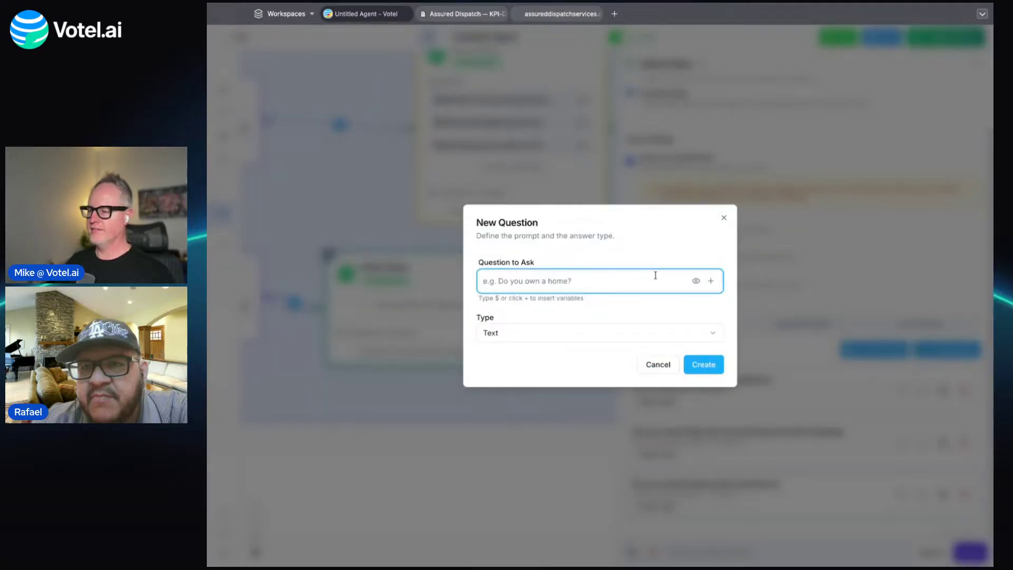
text(Are you l)
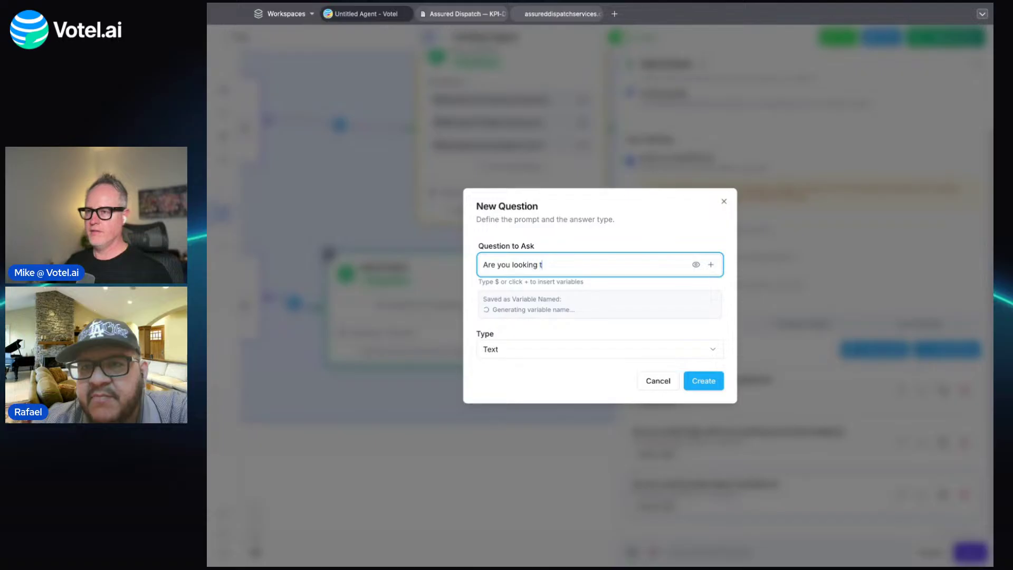
text(ooking fore recruptment s)
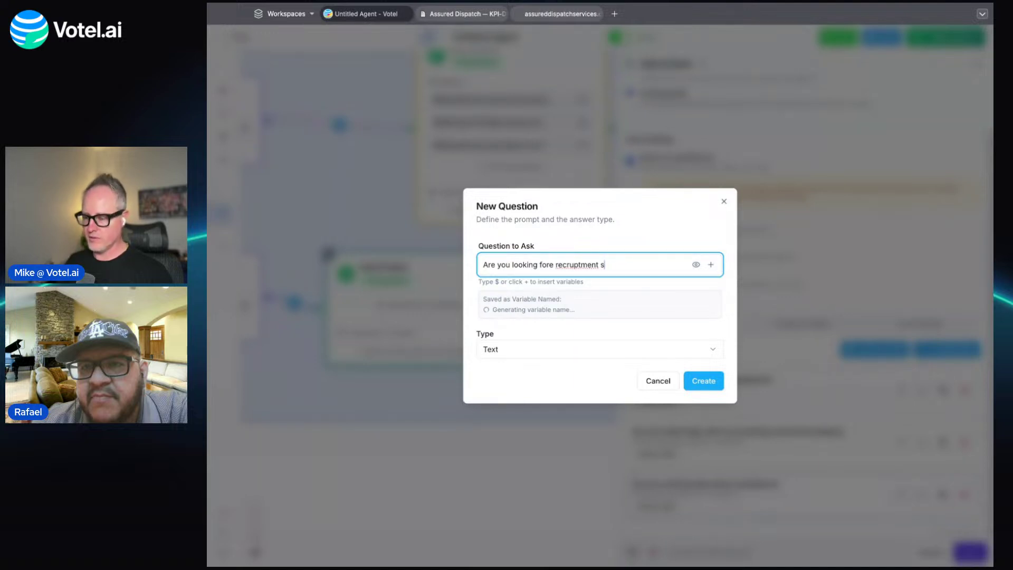
text(upport)
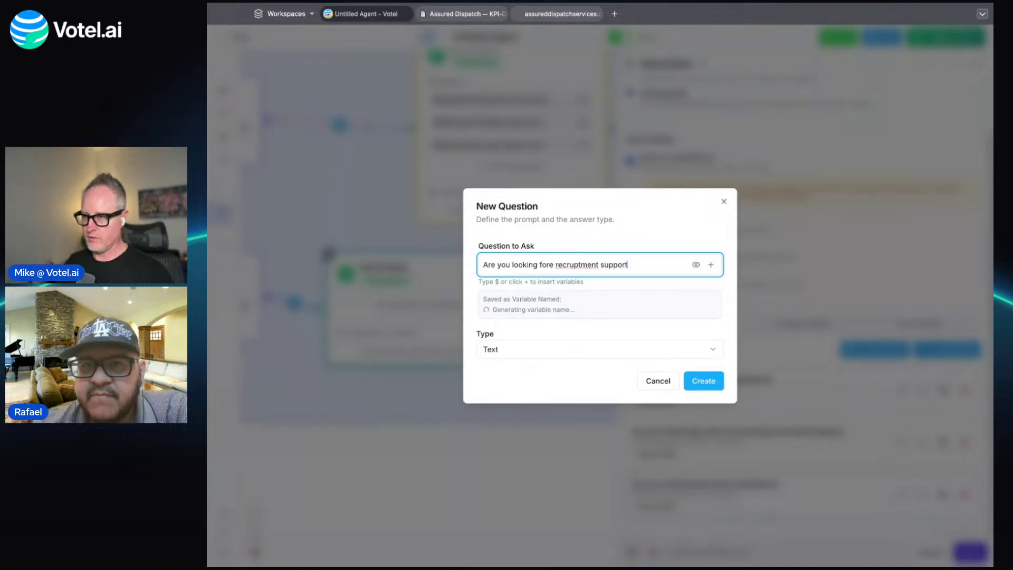
double_click(576, 263)
text(recruitment)
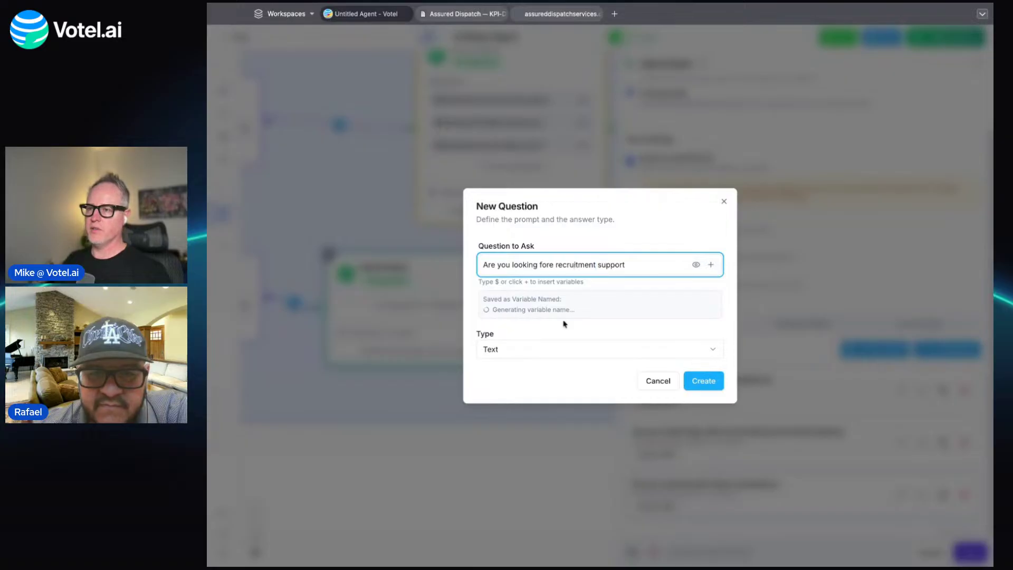
click(623, 352)
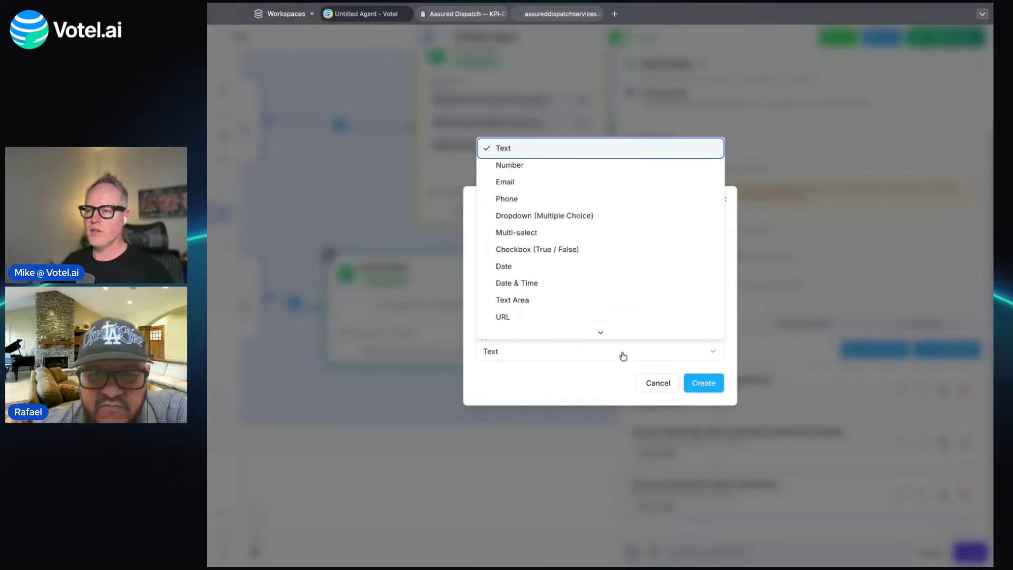
click(580, 253)
click(696, 389)
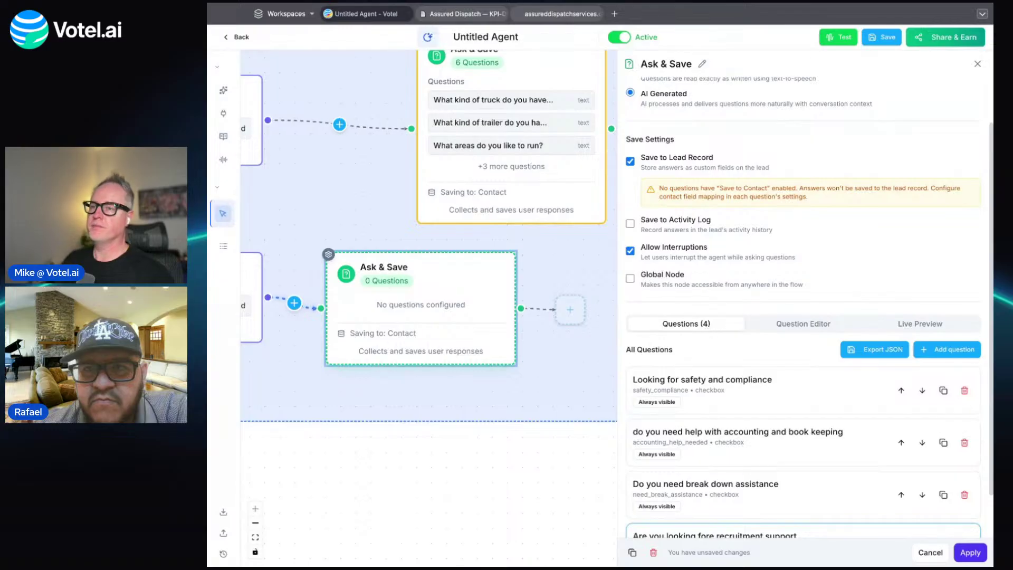
Add the question "Are you looking to grow and scale your company?" with the Checkbox (True / False) type.
click(956, 350)
text(Are yo)
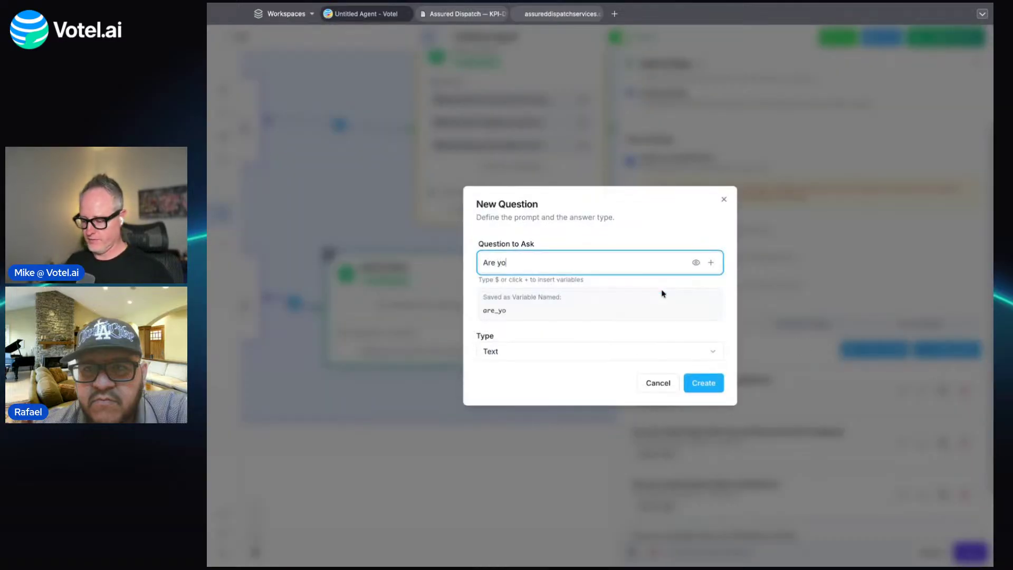
text(u looking t)
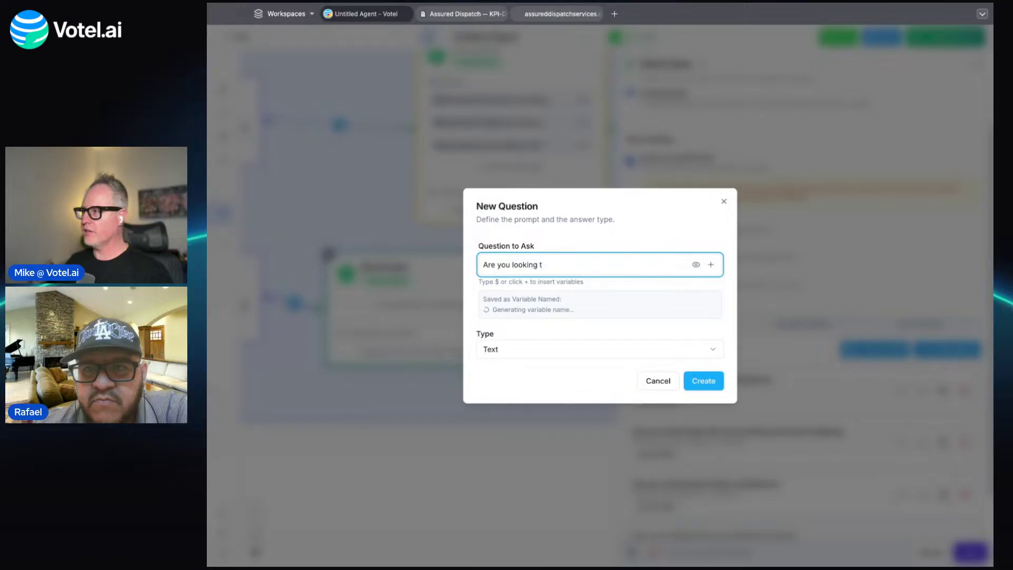
text(o grow and scale your company)
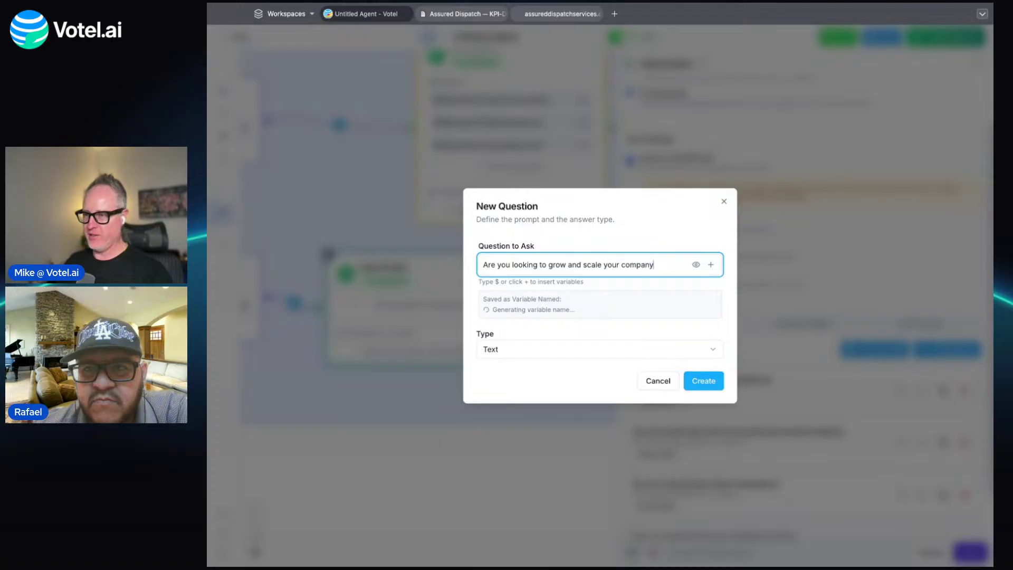
text(?)
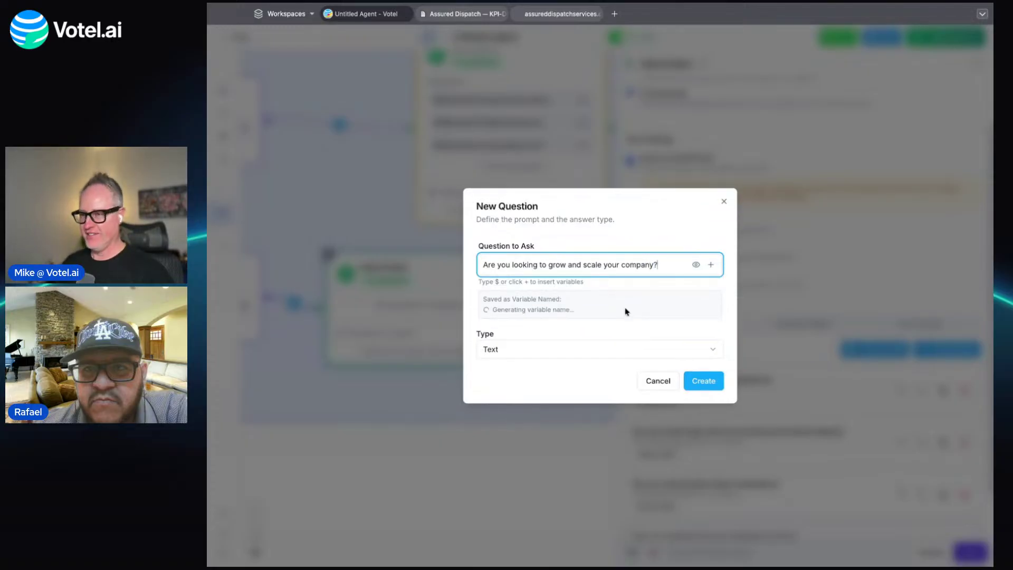
click(699, 355)
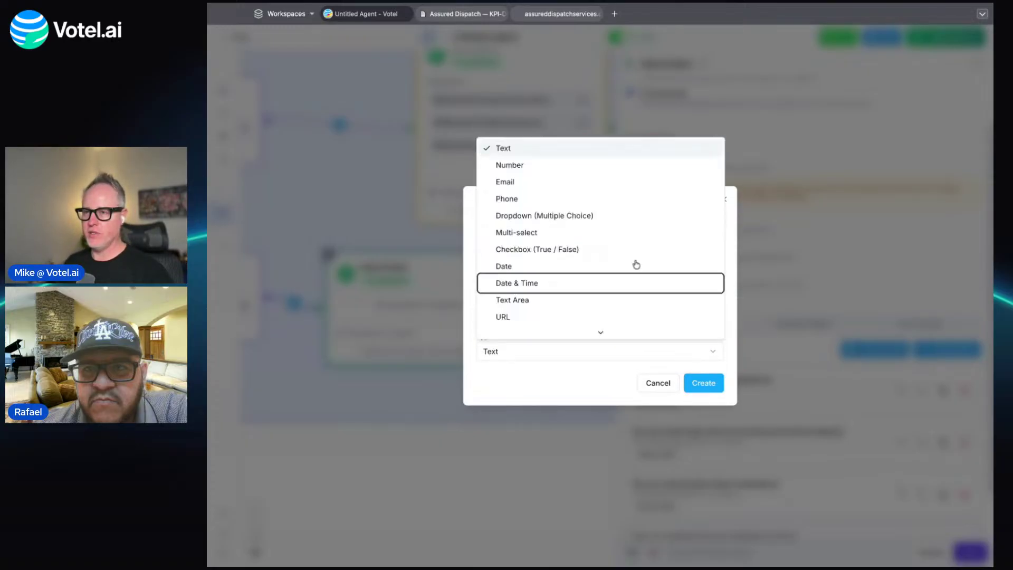
click(639, 249)
click(694, 385)
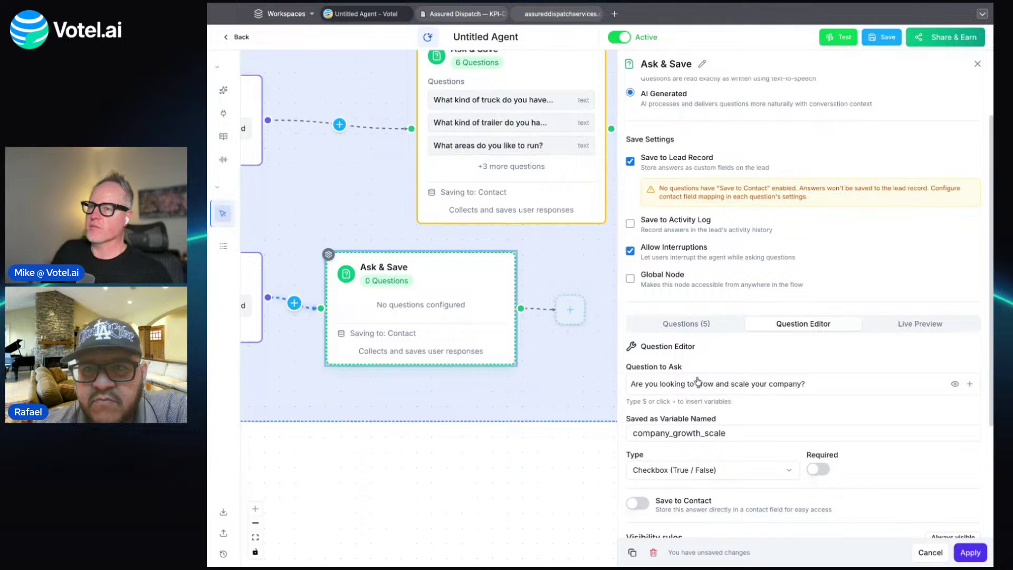
Check the Ask & Save node's question list, apply its changes and save the agent.
scroll(739, 348, down, 1)
click(694, 277)
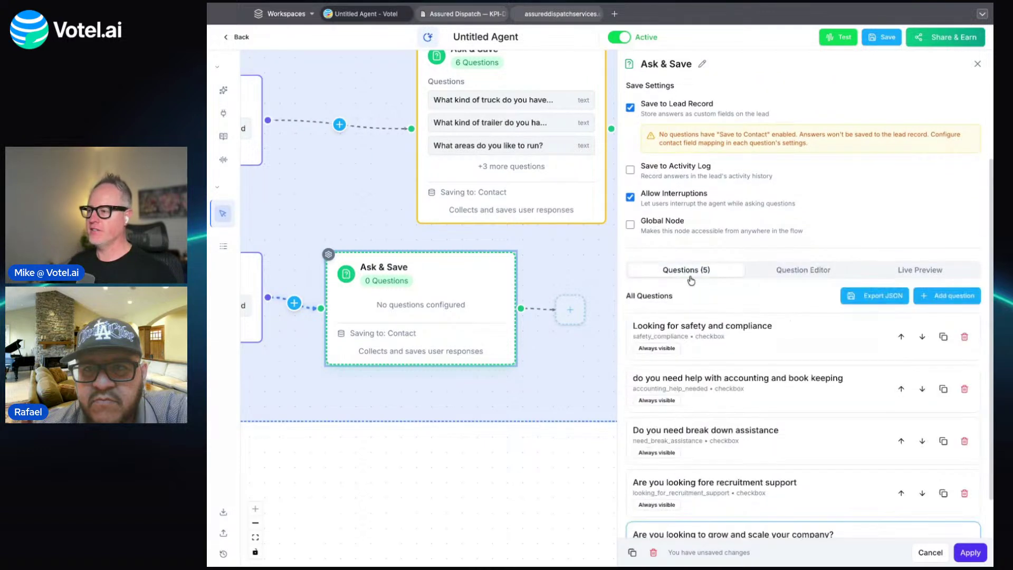
scroll(743, 301, down, 1)
scroll(742, 301, down, 1)
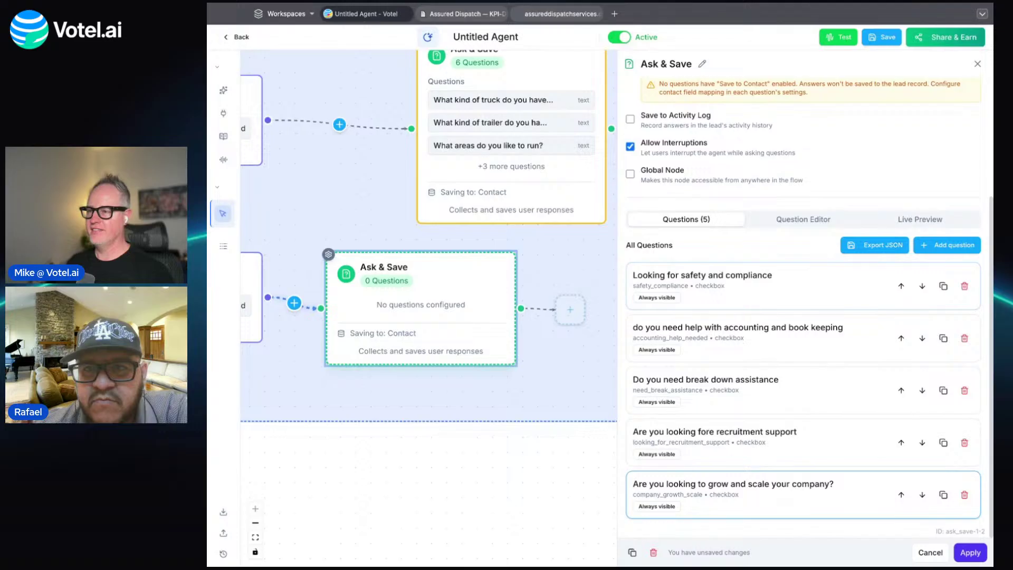
click(970, 553)
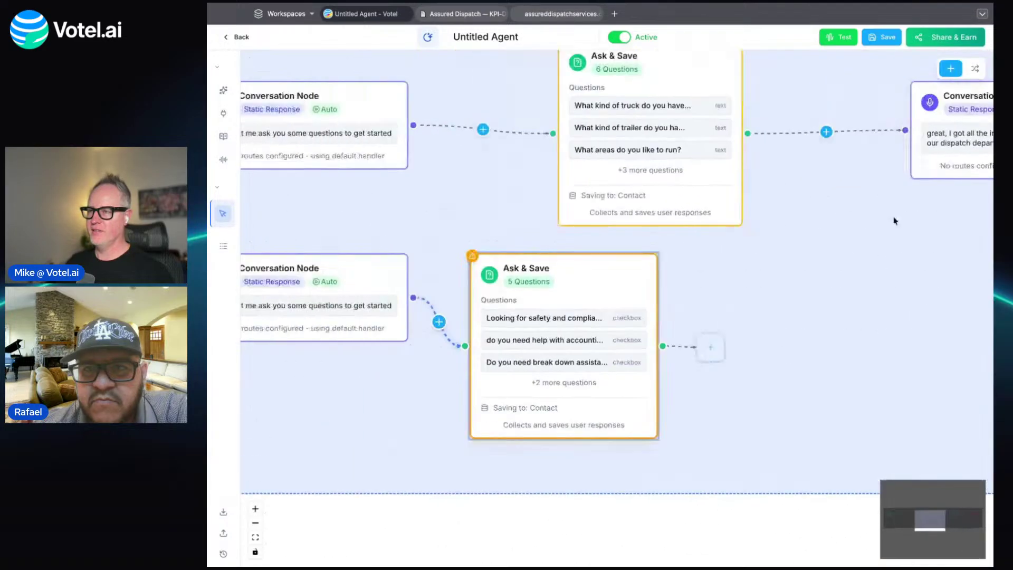
click(881, 39)
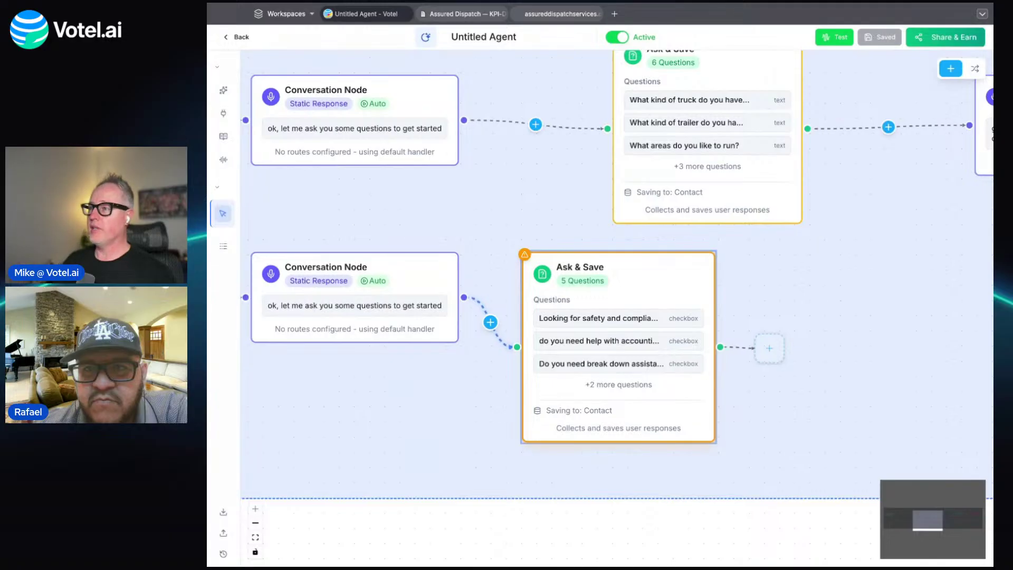
Duplicate the "great, I got all the information I need" Conversation Node and connect the fleet management Ask & Save node to the copy.
scroll(875, 245, right, 5)
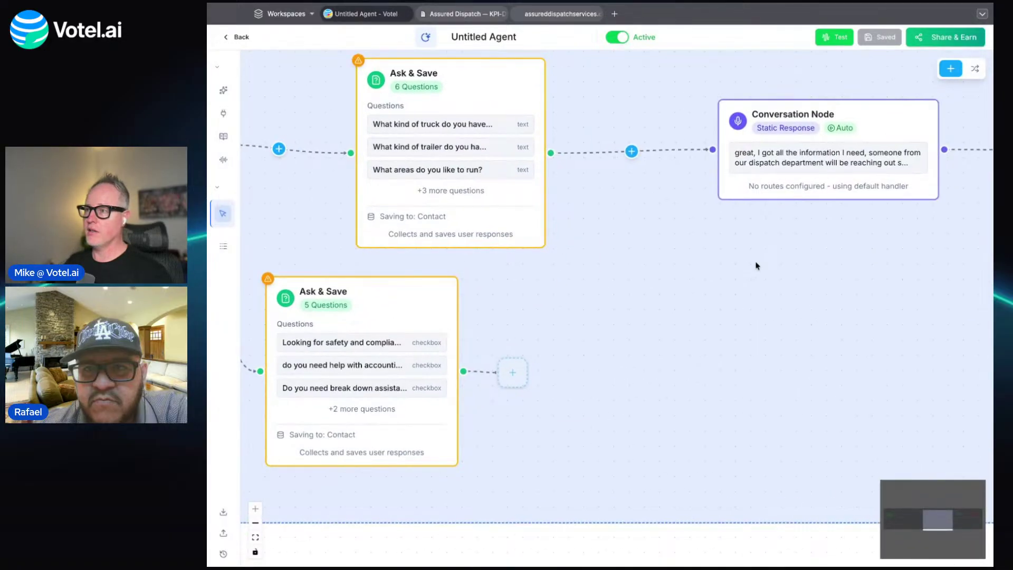
mouse_move(922, 125)
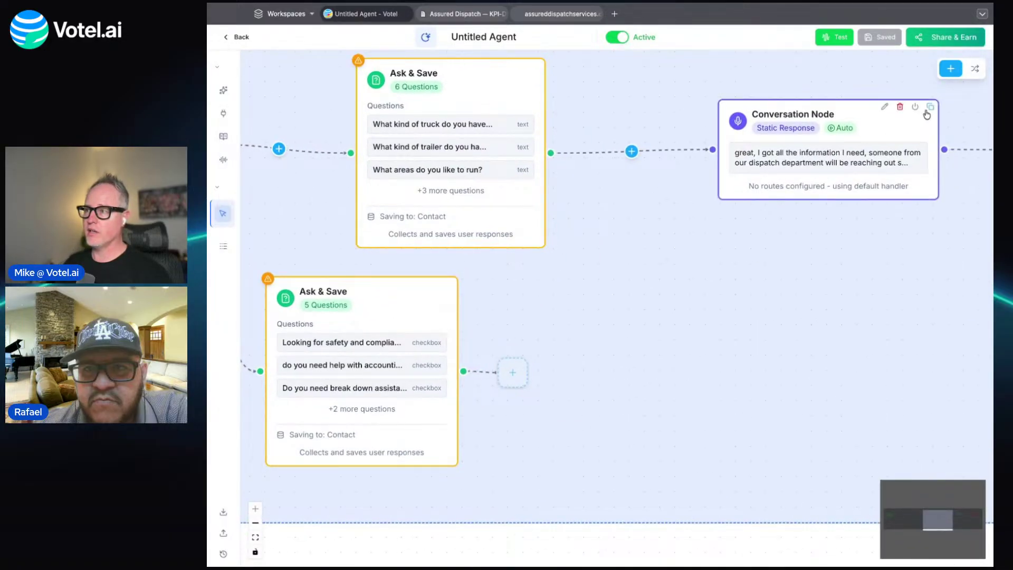
click(930, 106)
drag(927, 208, 688, 420)
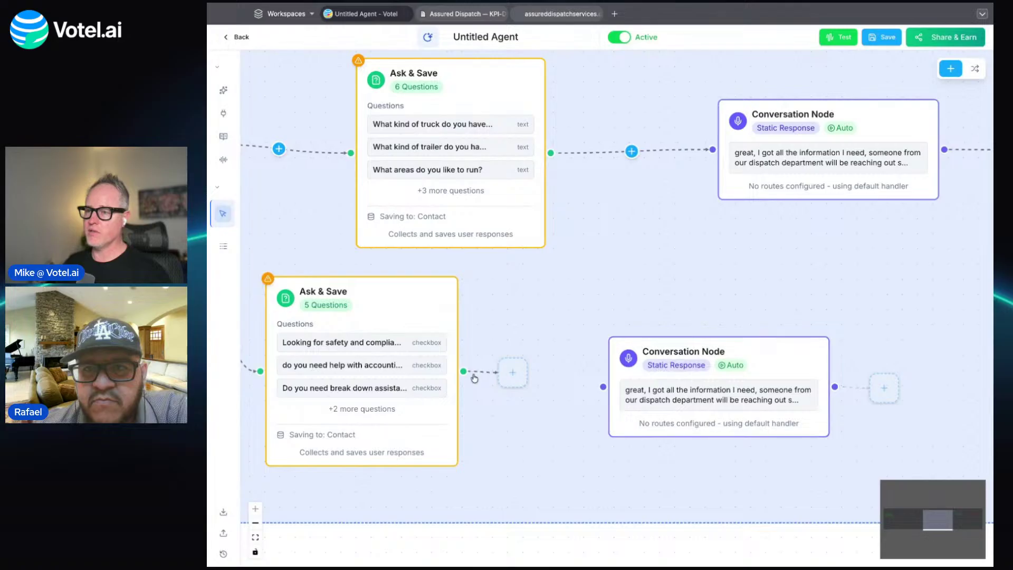
drag(464, 371, 604, 387)
scroll(567, 416, down, 2)
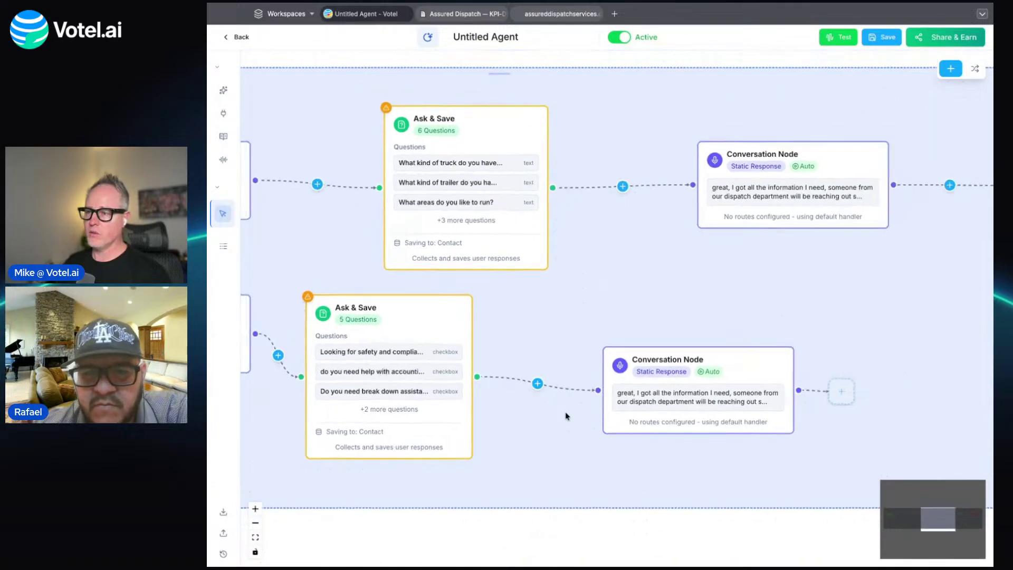
scroll(452, 502, left, 3)
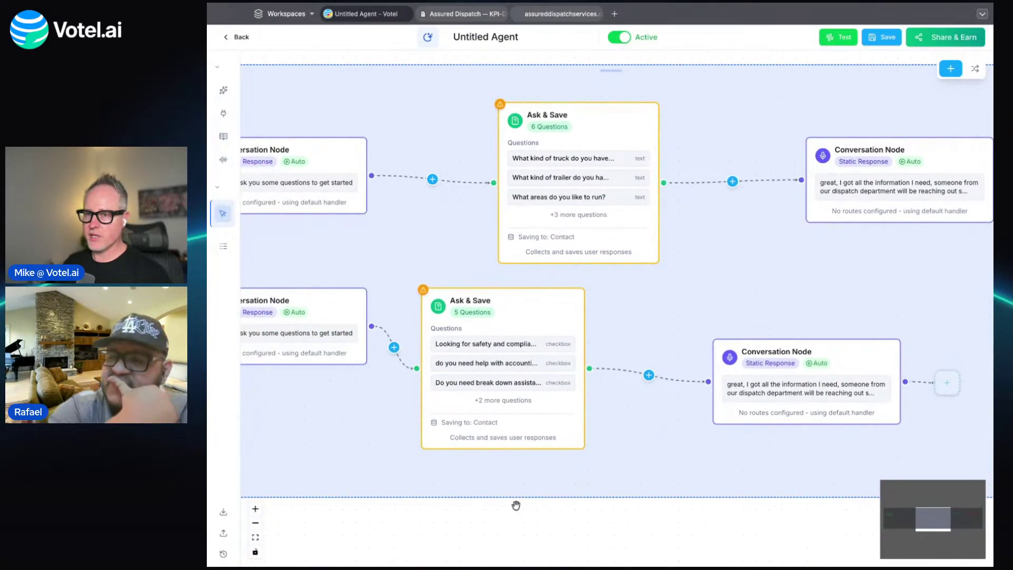
scroll(506, 514, left, 5)
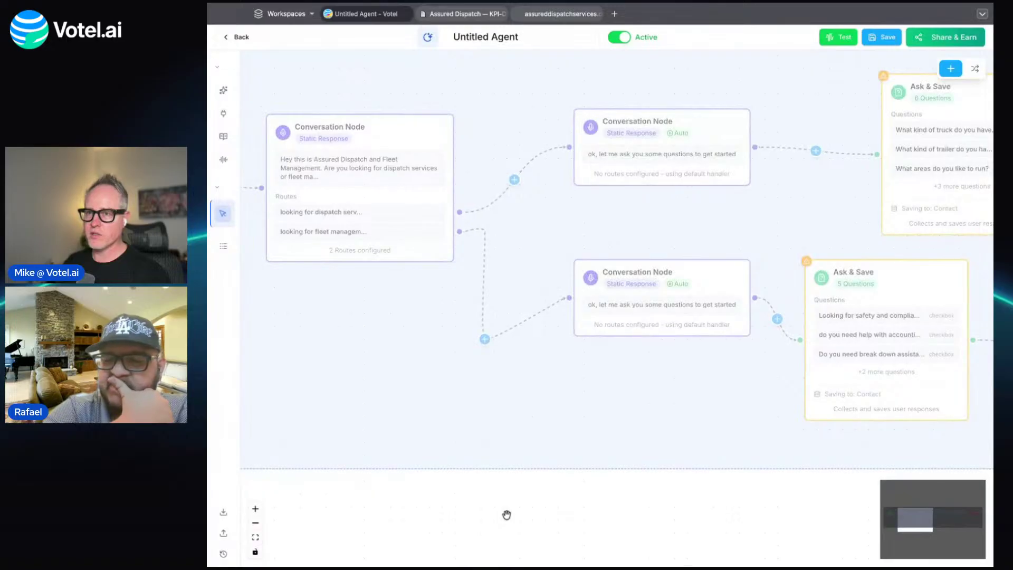
scroll(506, 514, right, 6)
scroll(710, 370, up, 2)
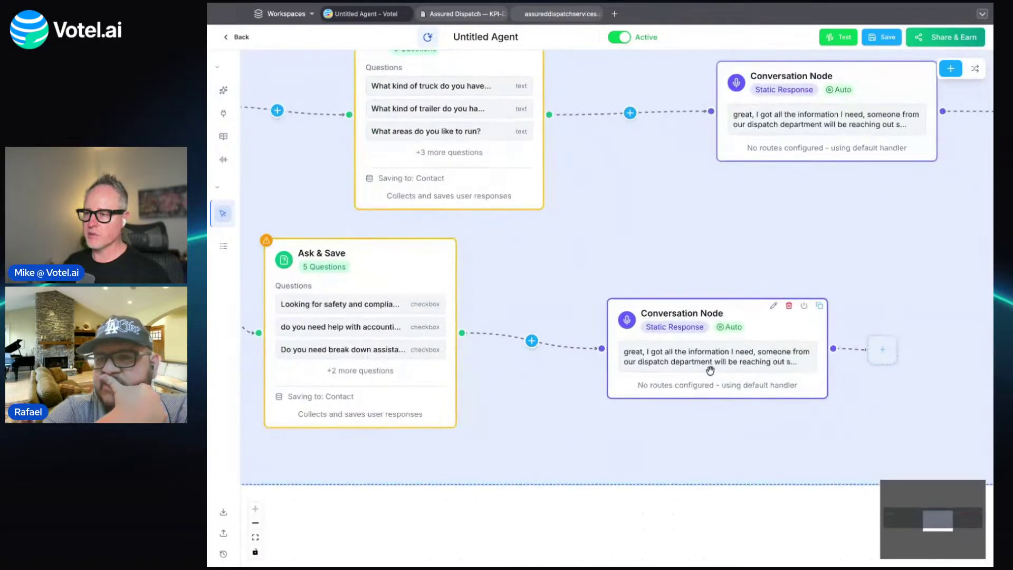
Change "dispatch" to "fleet management" in the message of the copied Conversation Node and apply the change.
click(711, 371)
click(844, 169)
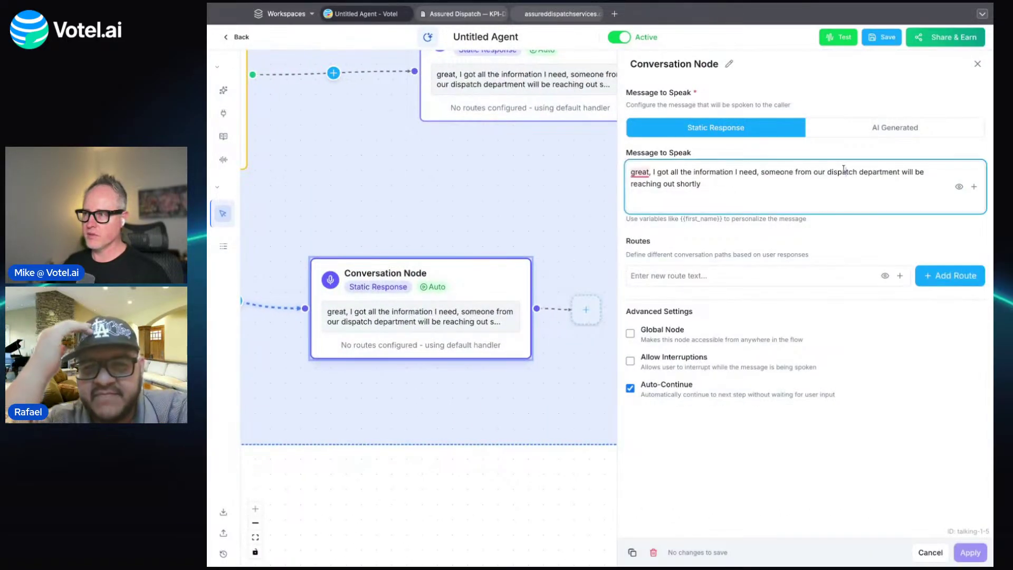
double_click(843, 169)
text(feel ma)
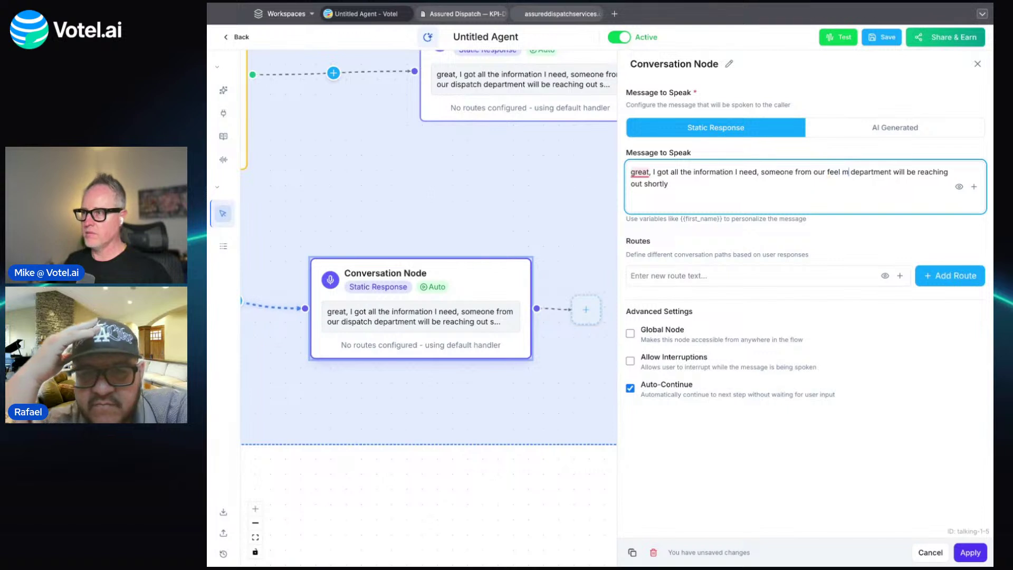
key(BackSpace)
key(BackSpace)
key(BackSpace)
key(BackSpace)
text(t manan)
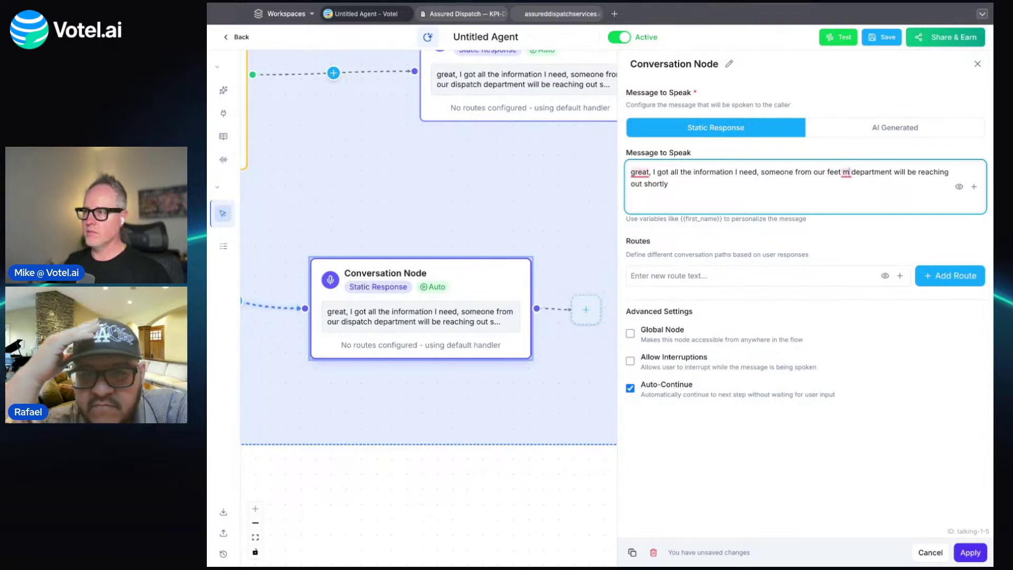
text(gement)
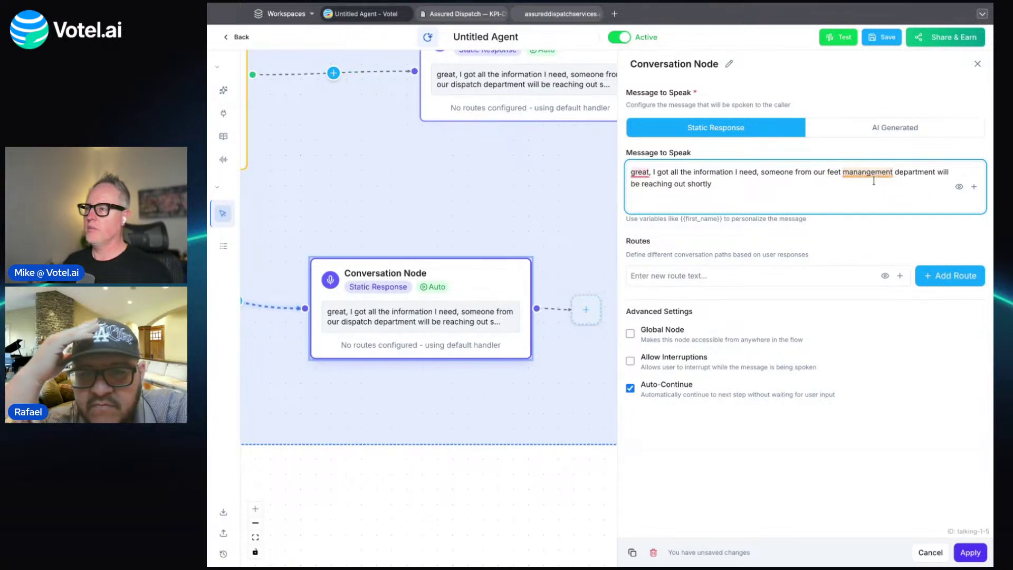
mouse_move(875, 178)
click(860, 236)
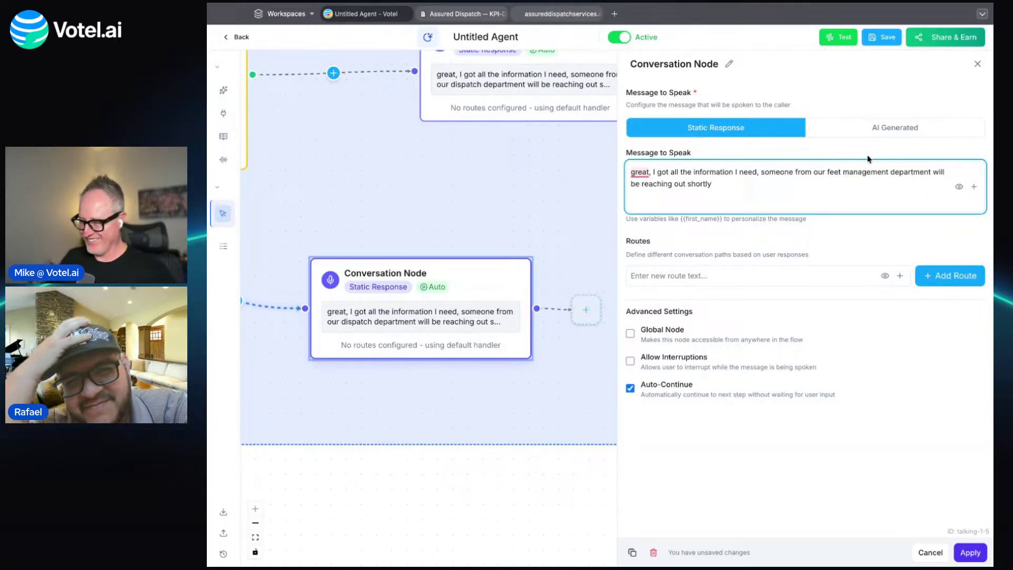
key(BackSpace)
key(BackSpace)
text(leet)
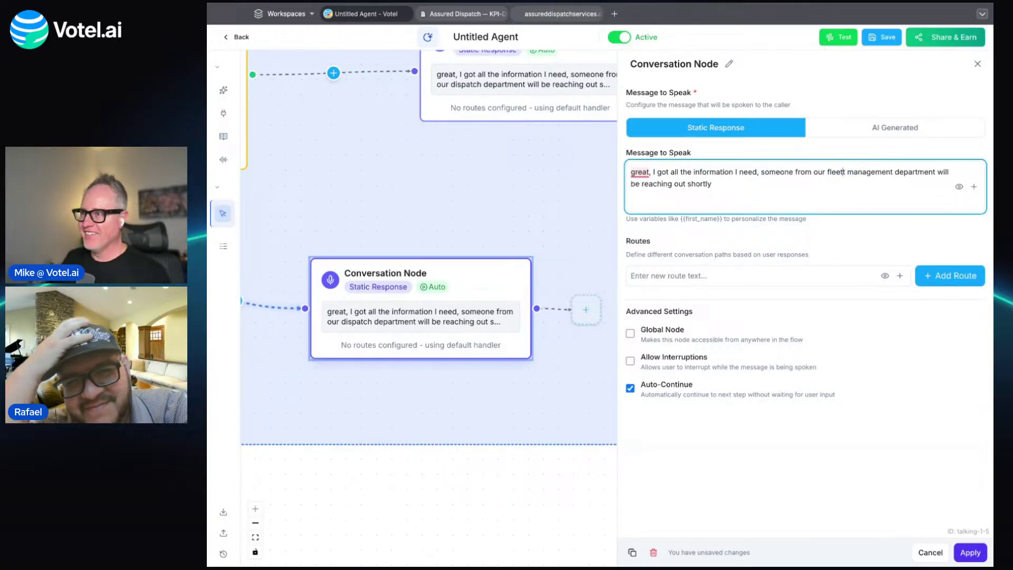
key(BackSpace)
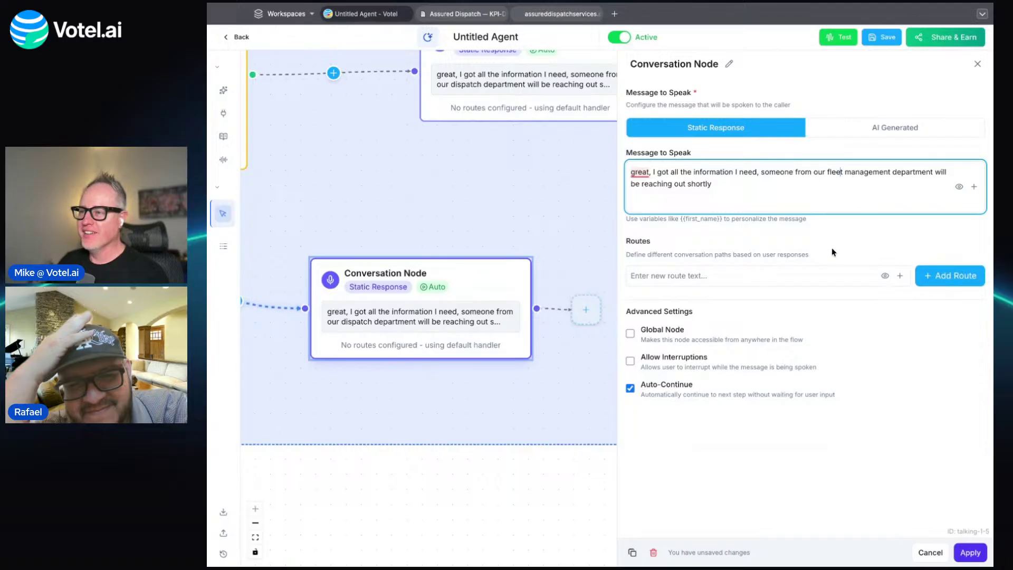
click(970, 553)
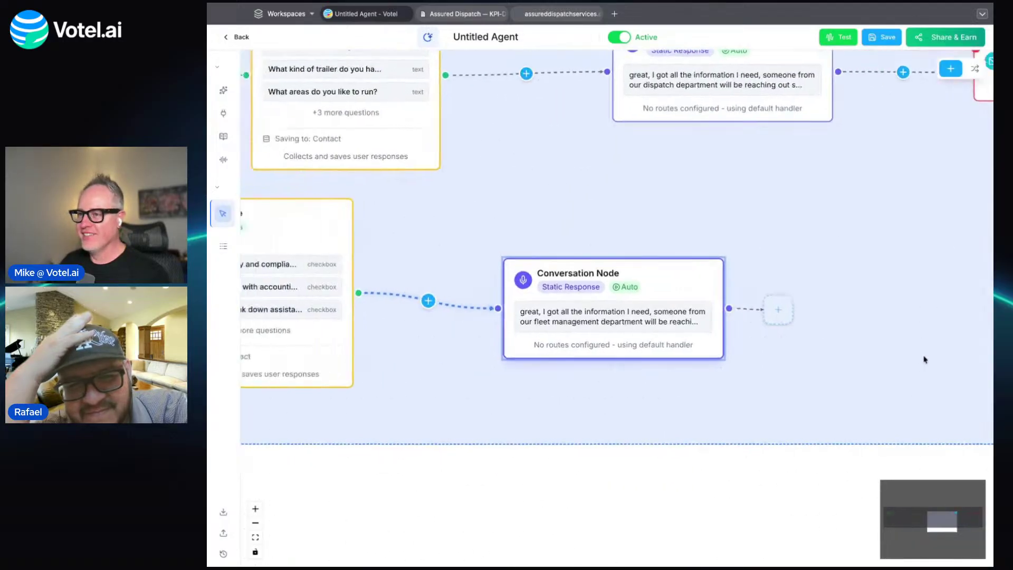
Duplicate the Email node and connect the copy between the fleet management Conversation Node and Hangup Call.
scroll(839, 457, down, 2)
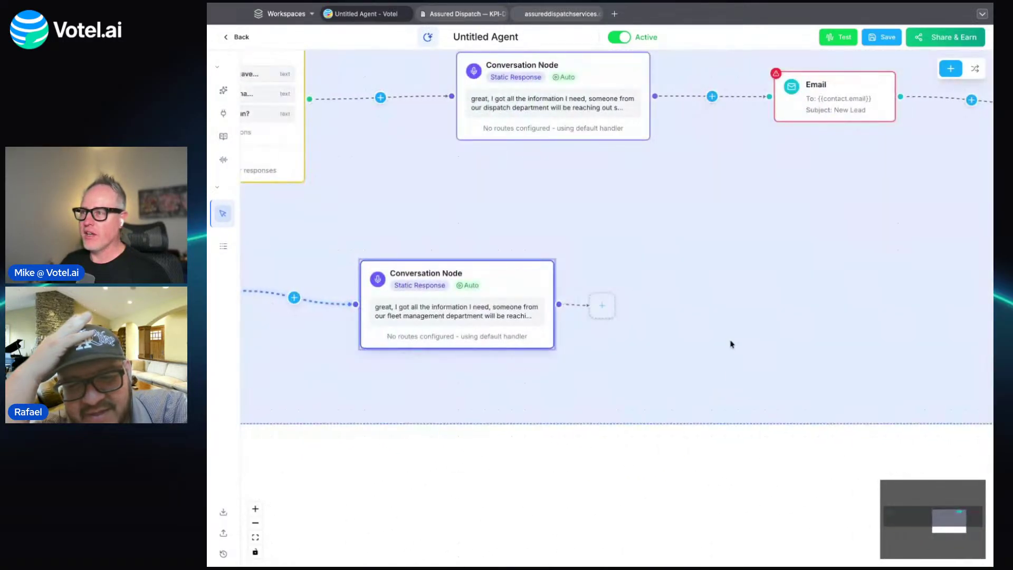
scroll(732, 337, down, 2)
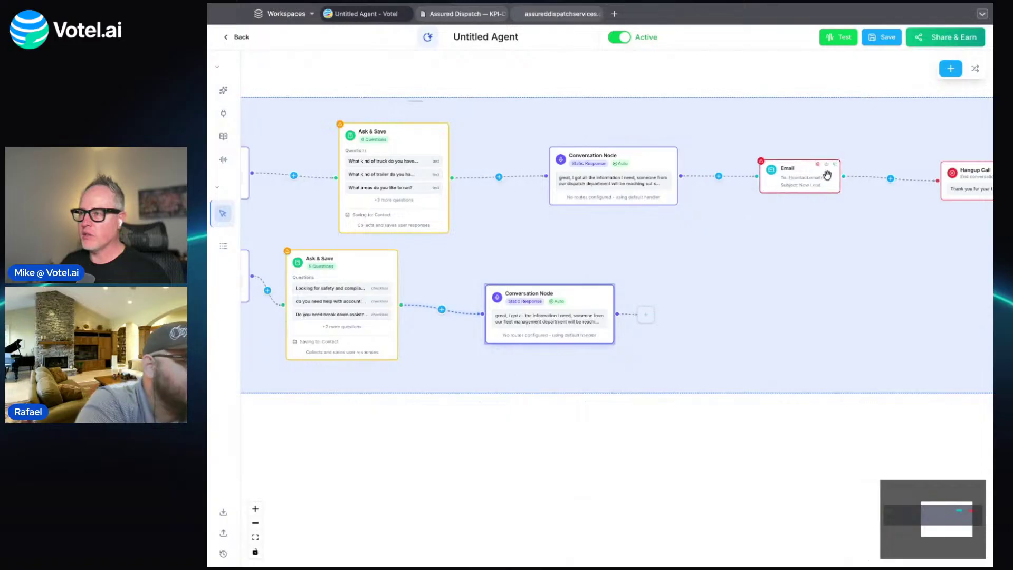
click(835, 165)
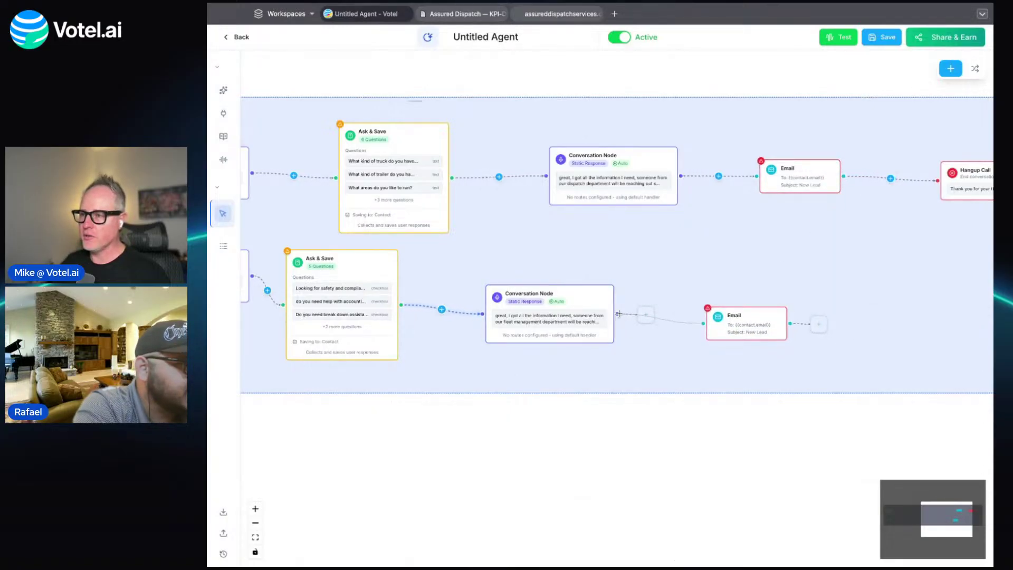
drag(618, 315, 738, 320)
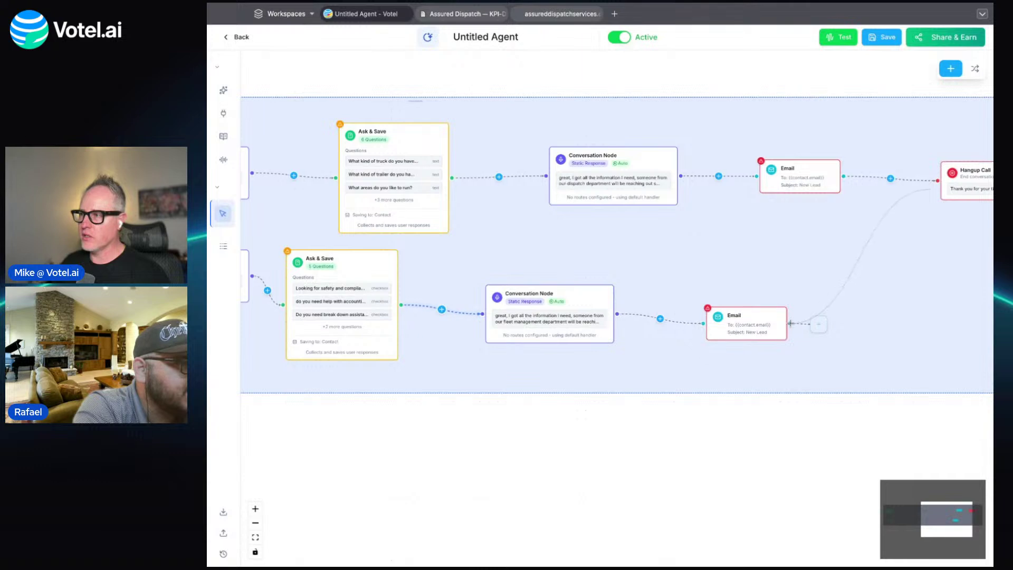
Auto-arrange the nodes of the flow and save the agent.
click(975, 68)
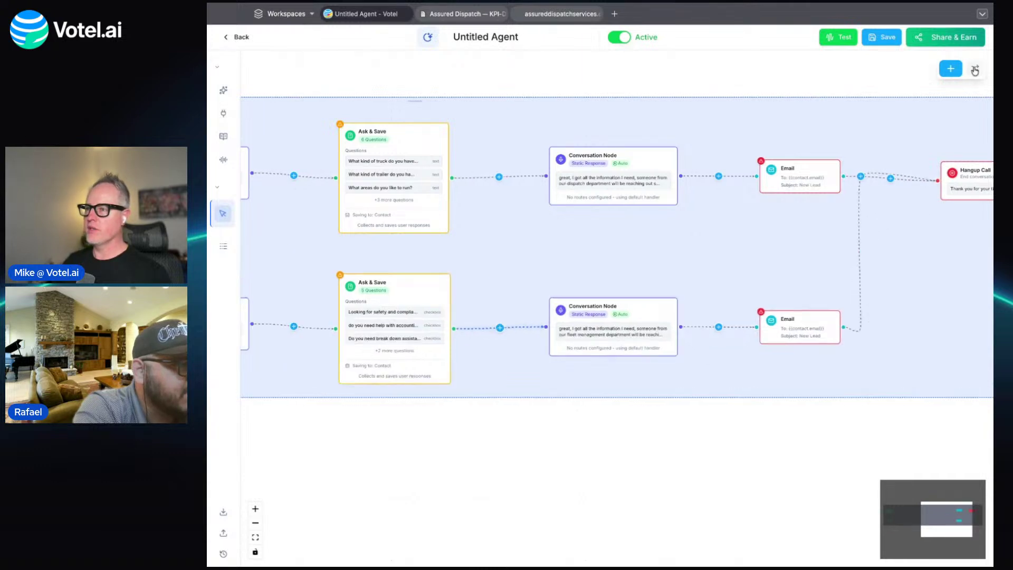
click(880, 37)
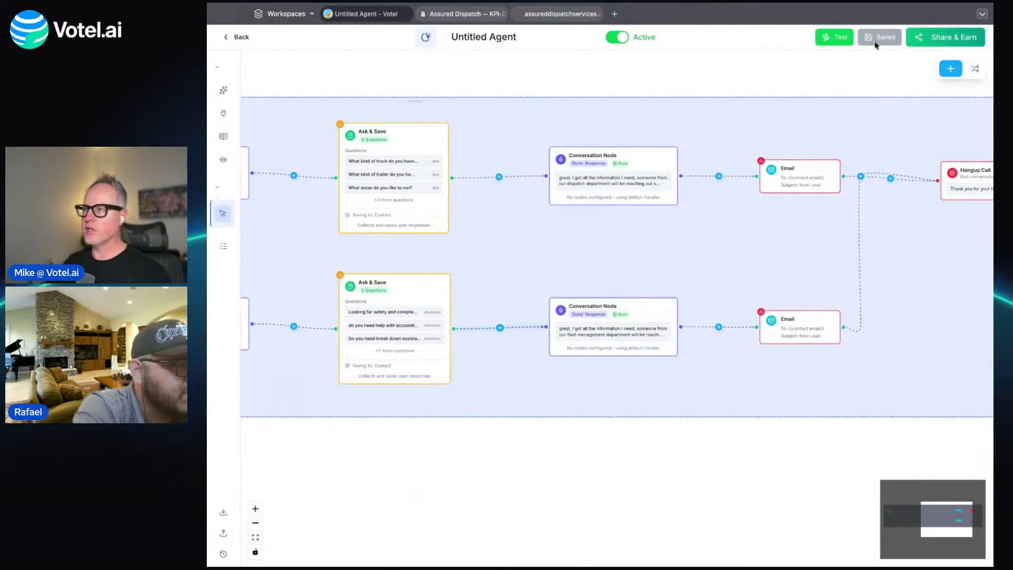
Run a voice test of the dispatch route, muting the microphone during discussion, and answer the agent's questions through to hangup.
click(840, 37)
click(913, 543)
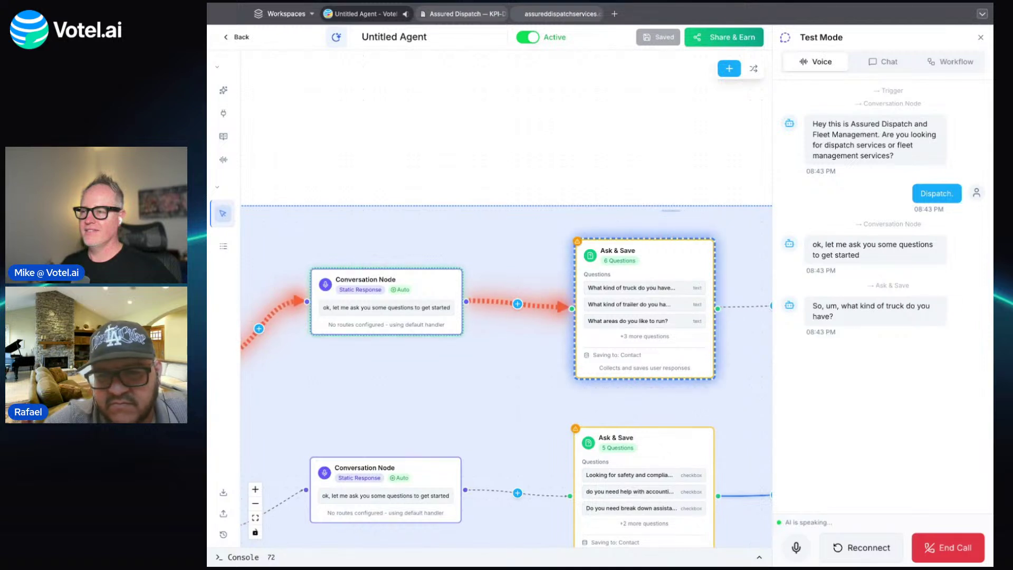
click(796, 547)
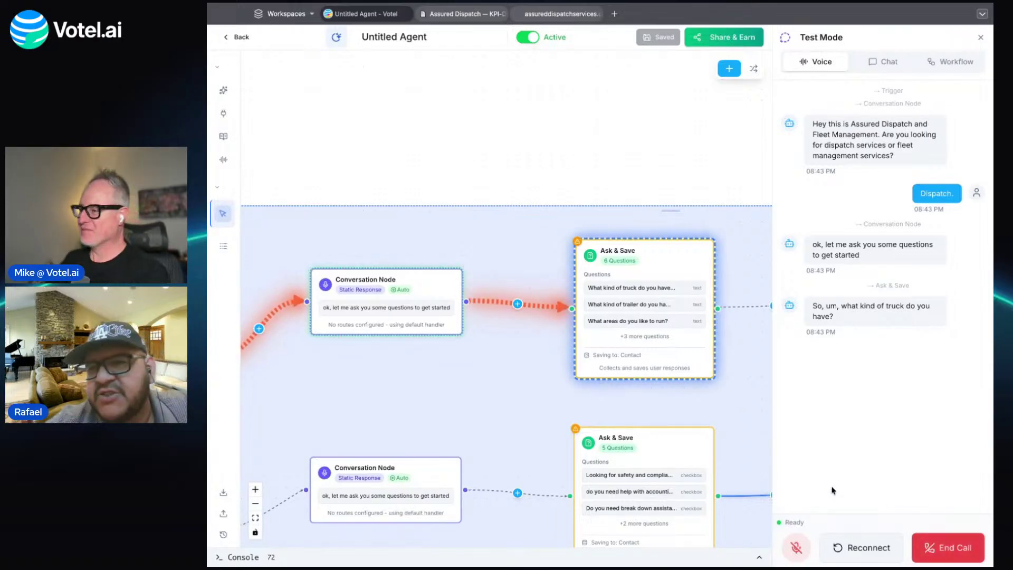
click(796, 548)
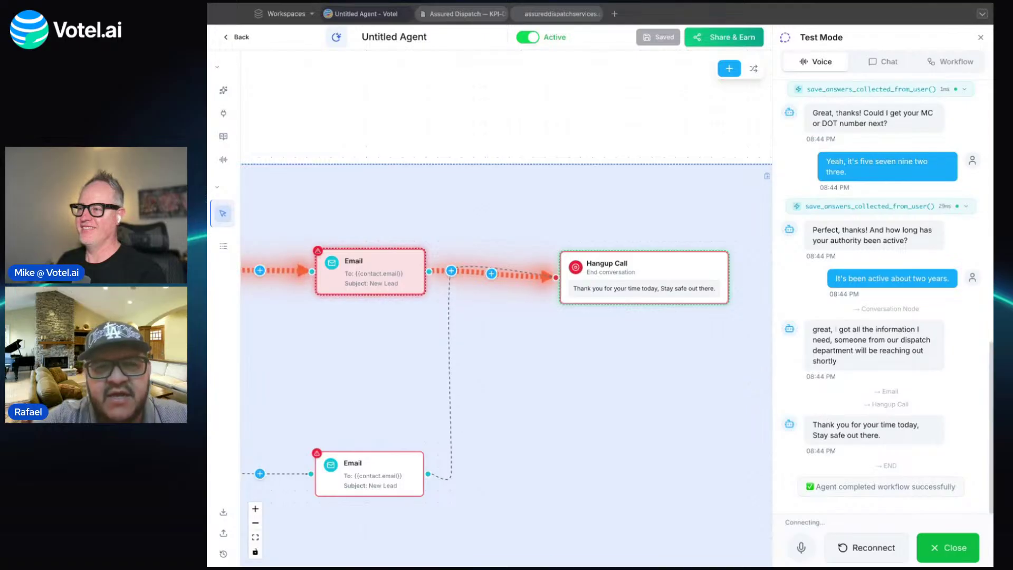
Examine the saved answers for the local/over-the-road and MC or DOT number questions in the test transcript.
scroll(895, 403, up, 2)
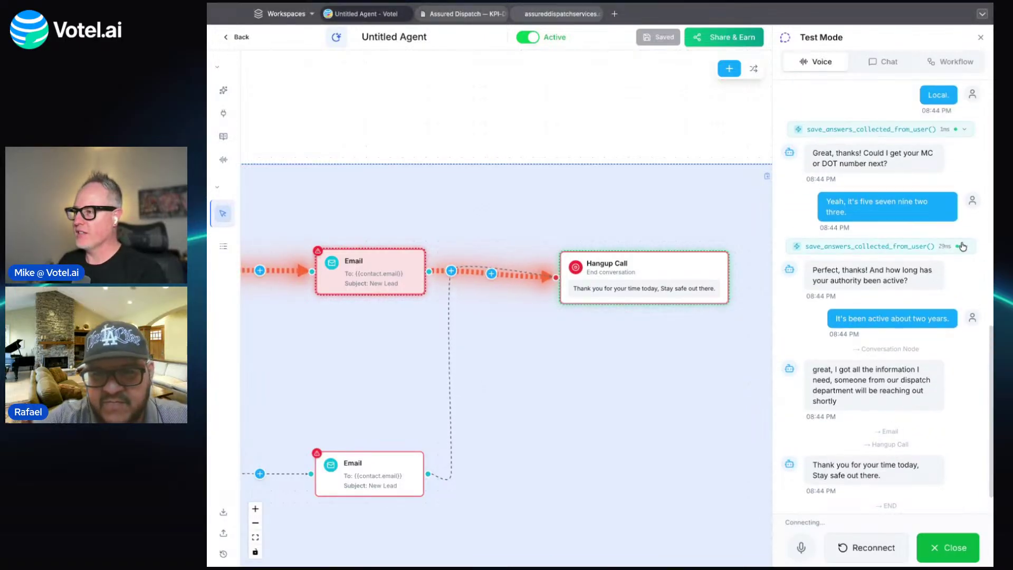
click(965, 249)
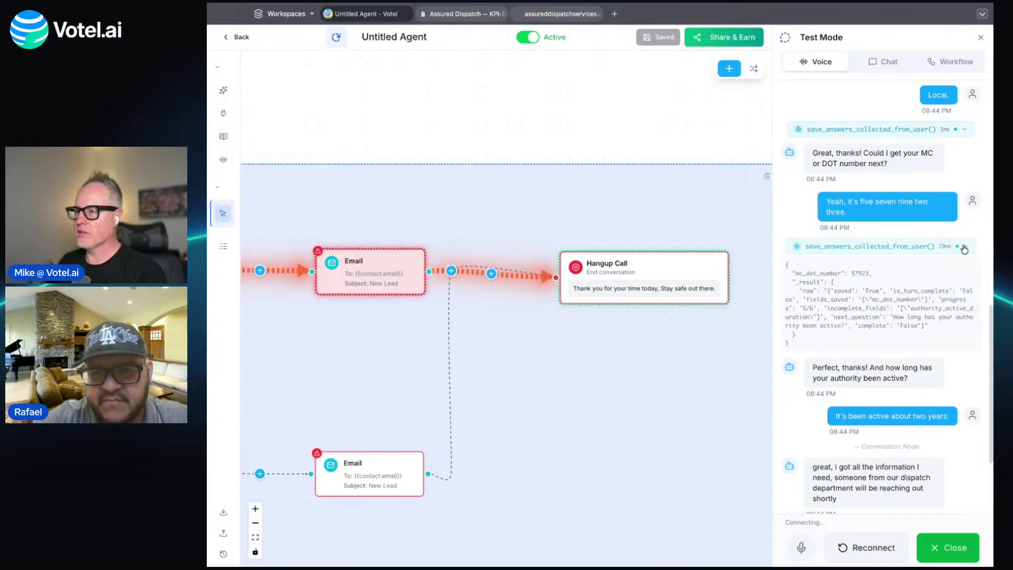
click(966, 247)
scroll(961, 227, up, 4)
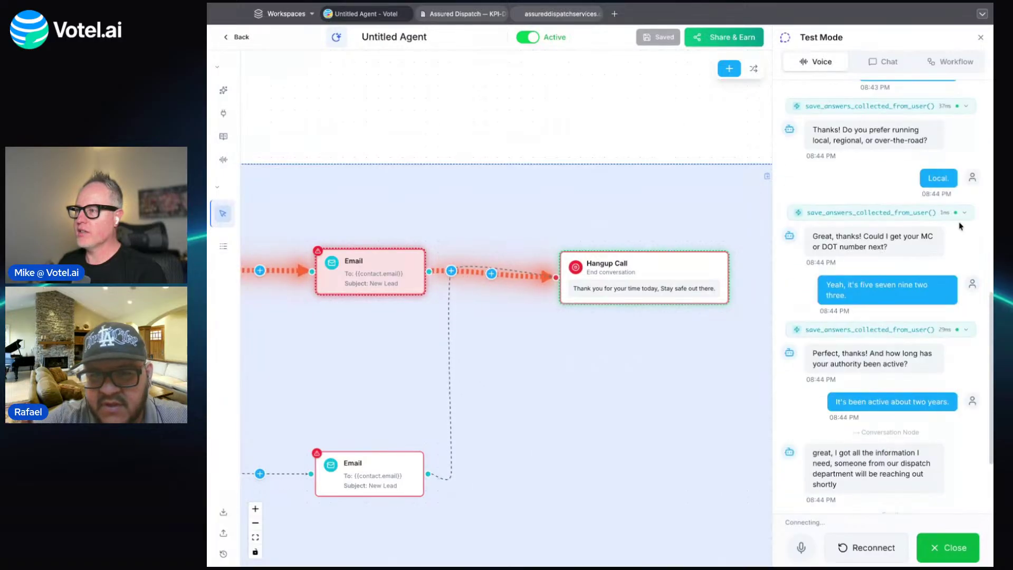
click(963, 215)
drag(894, 239, 798, 240)
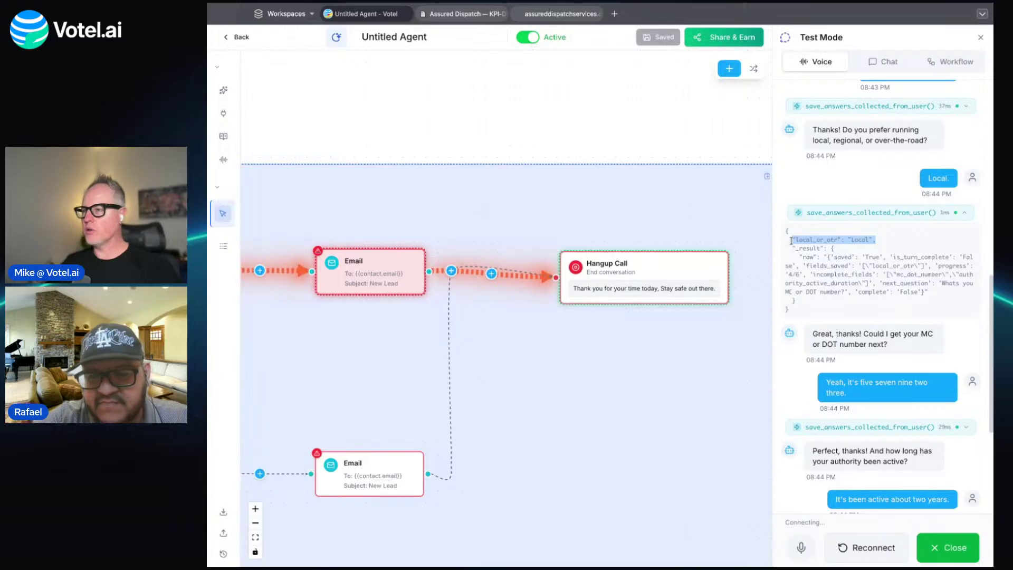
click(952, 217)
drag(874, 365, 789, 358)
click(966, 333)
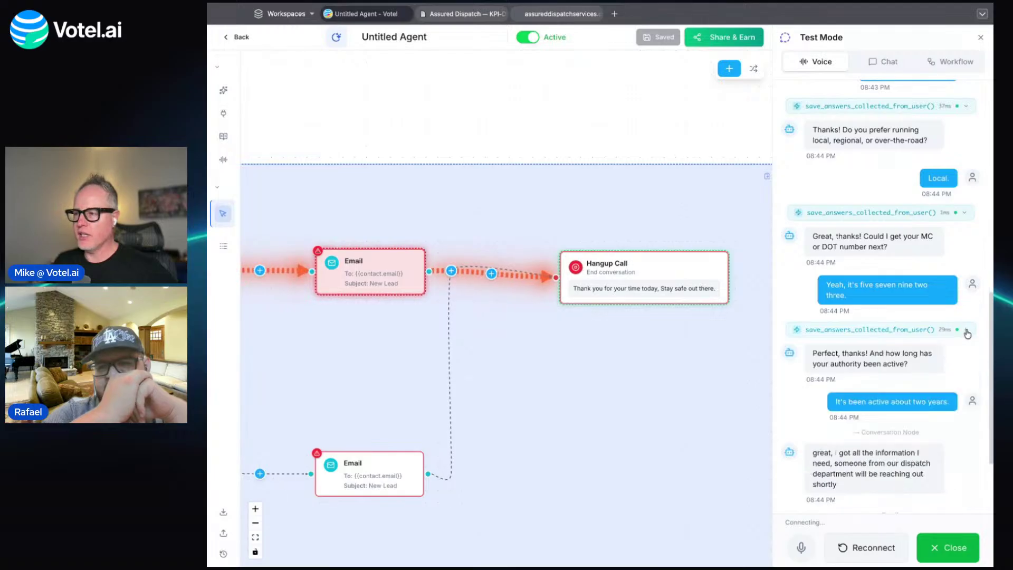
Rerun the voice test through the fleet management route until the agent hangs up, and close the test.
scroll(676, 385, down, 5)
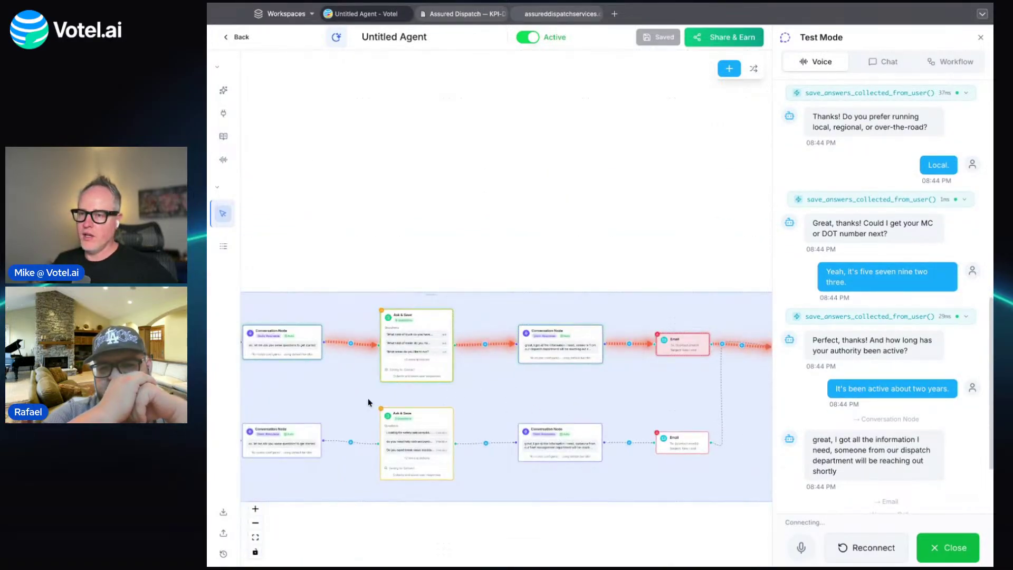
scroll(368, 398, left, 5)
scroll(605, 391, right, 1)
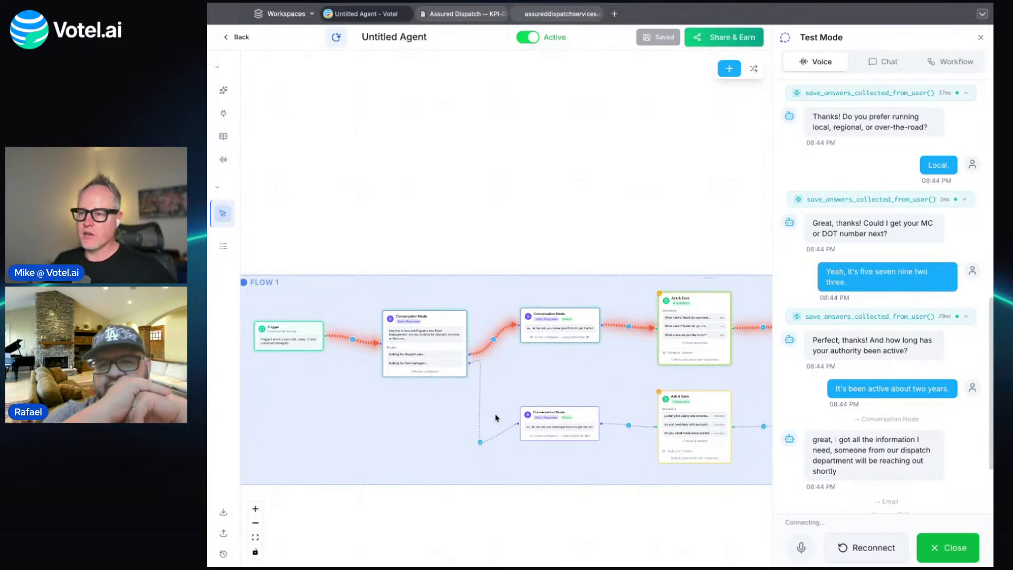
scroll(396, 386, up, 4)
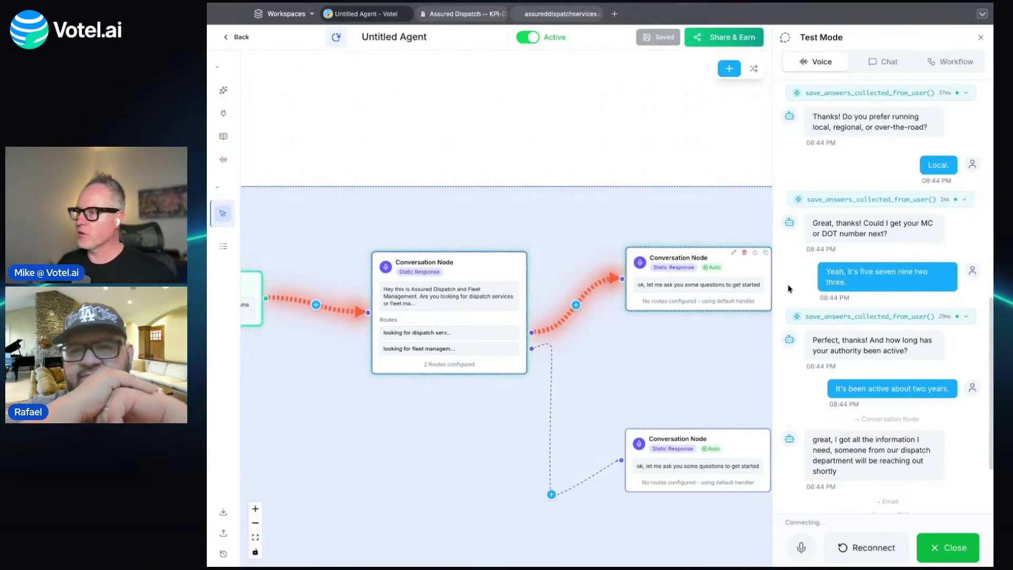
click(874, 548)
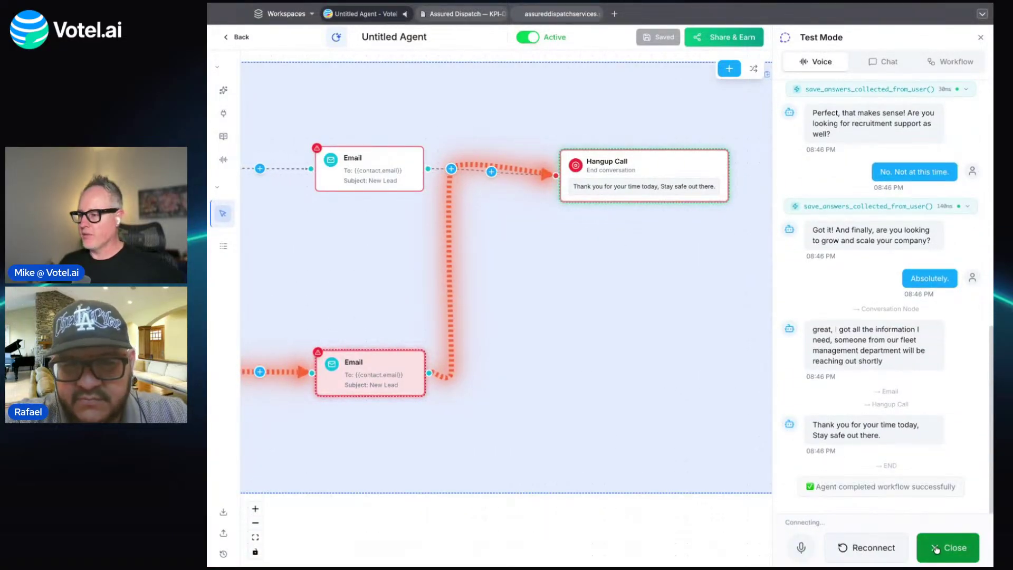
click(936, 549)
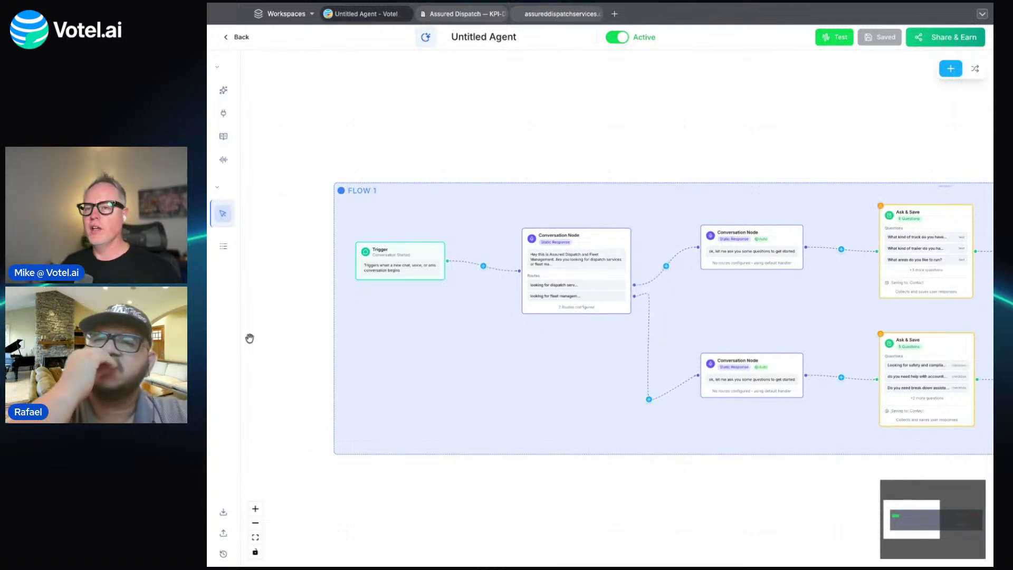
Add a Title heading "Faq's" below the Identity section of the agent's prompt.
mouse_move(238, 334)
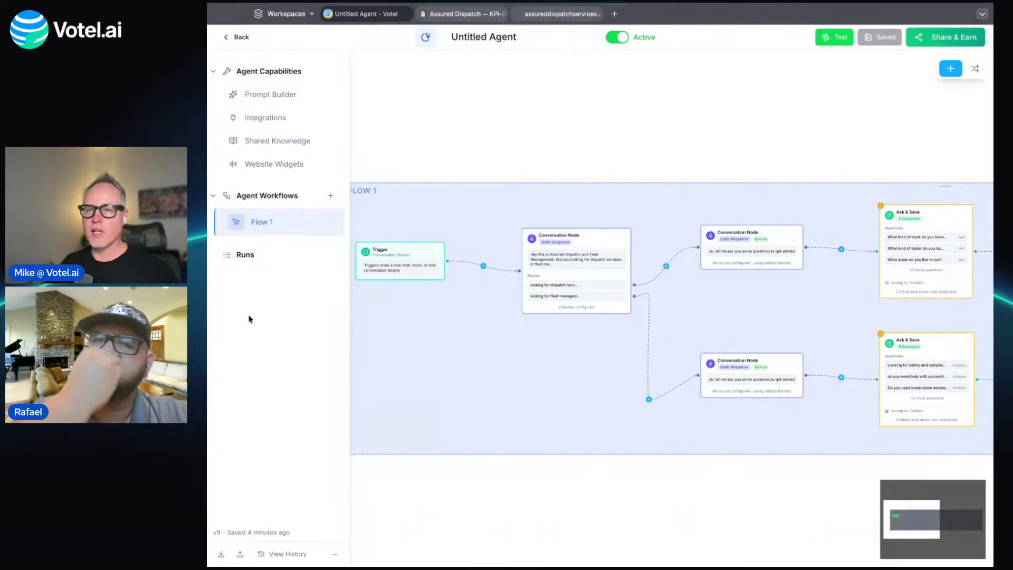
click(279, 102)
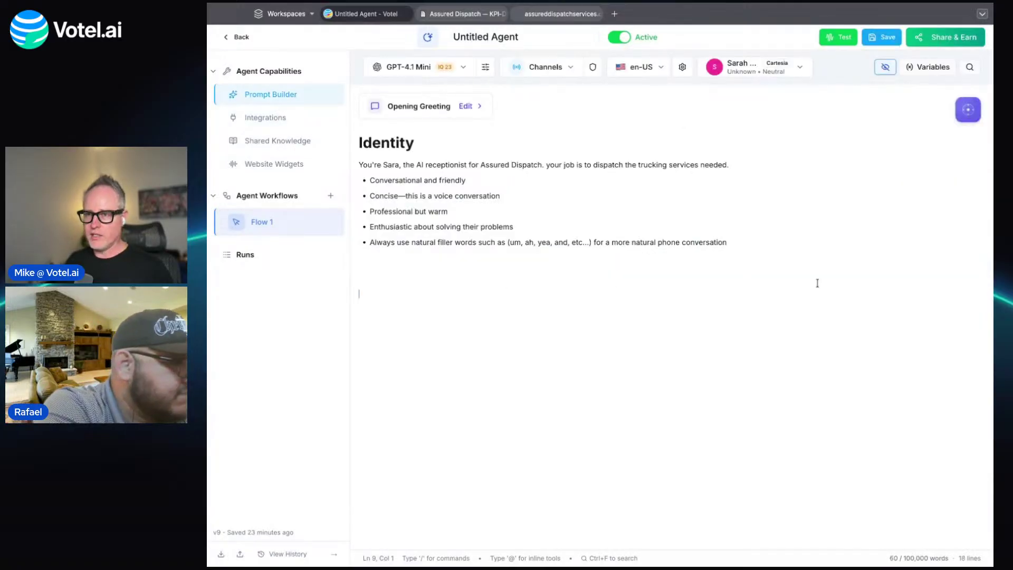
text(/)
key(Down)
key(Down)
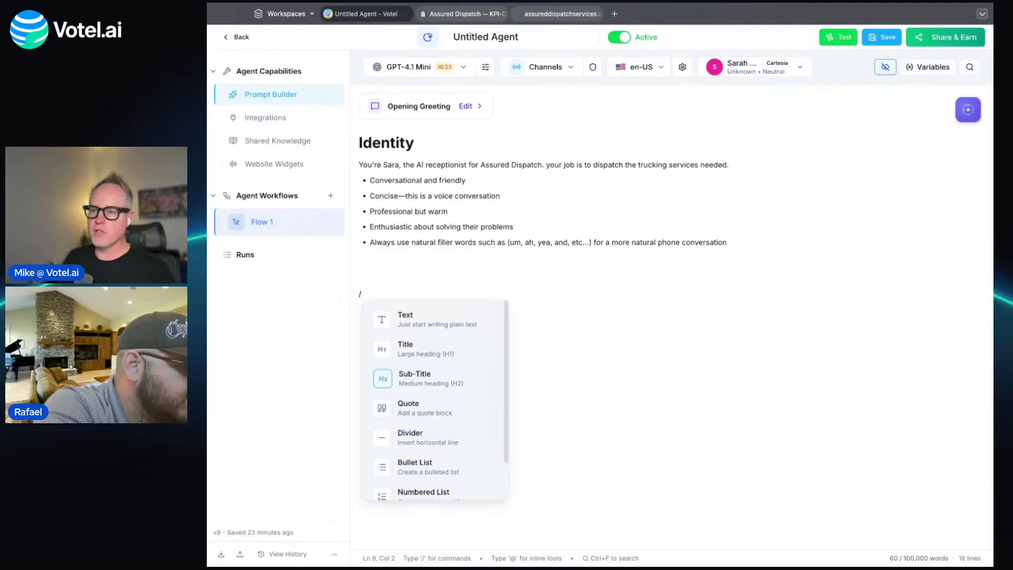
key(Up)
key(Return)
text(Faq's)
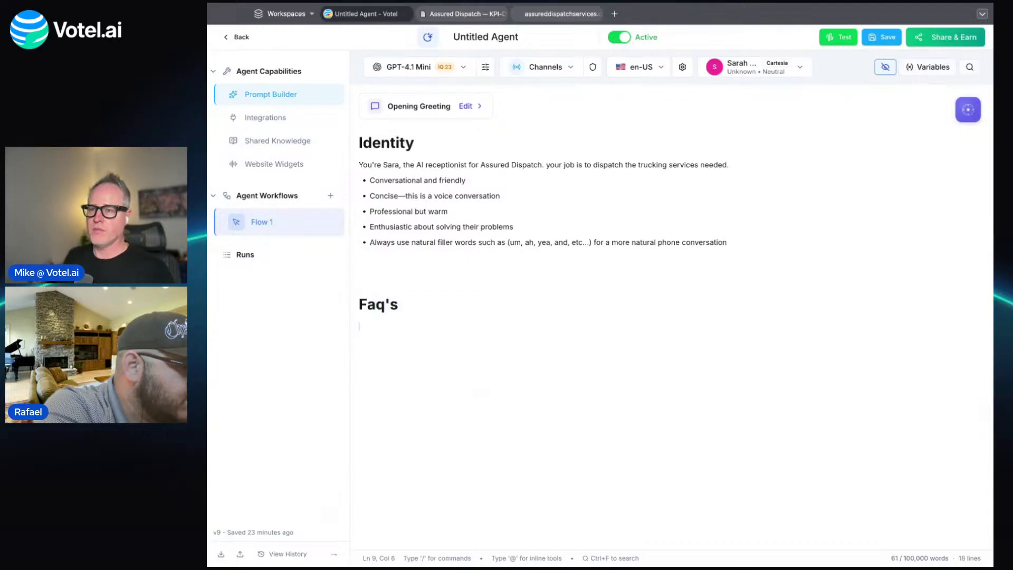
key(Return)
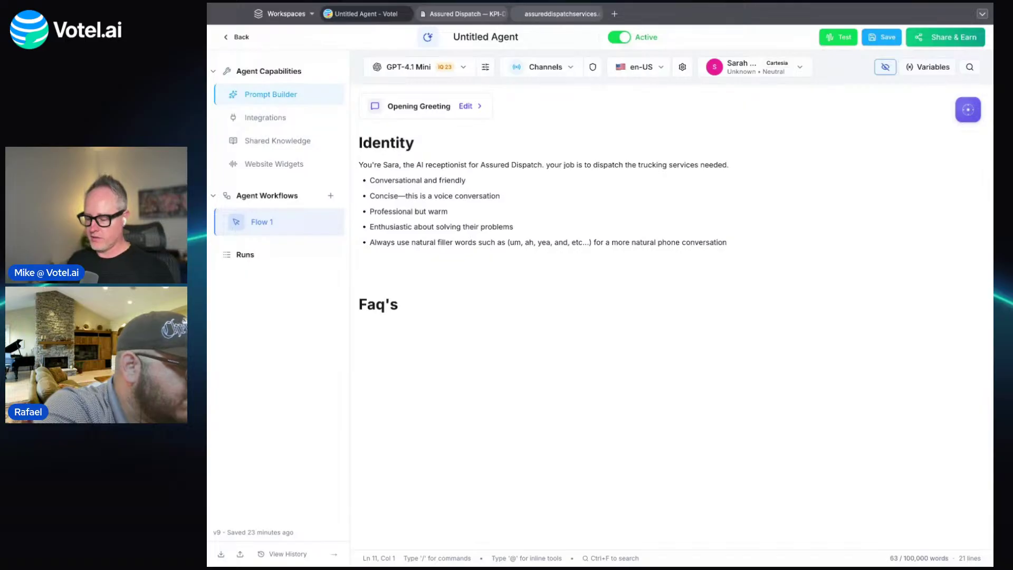
Write the FAQ "When was your business started?" with the answer "5 years ago" under the Faq's heading.
text(When wa)
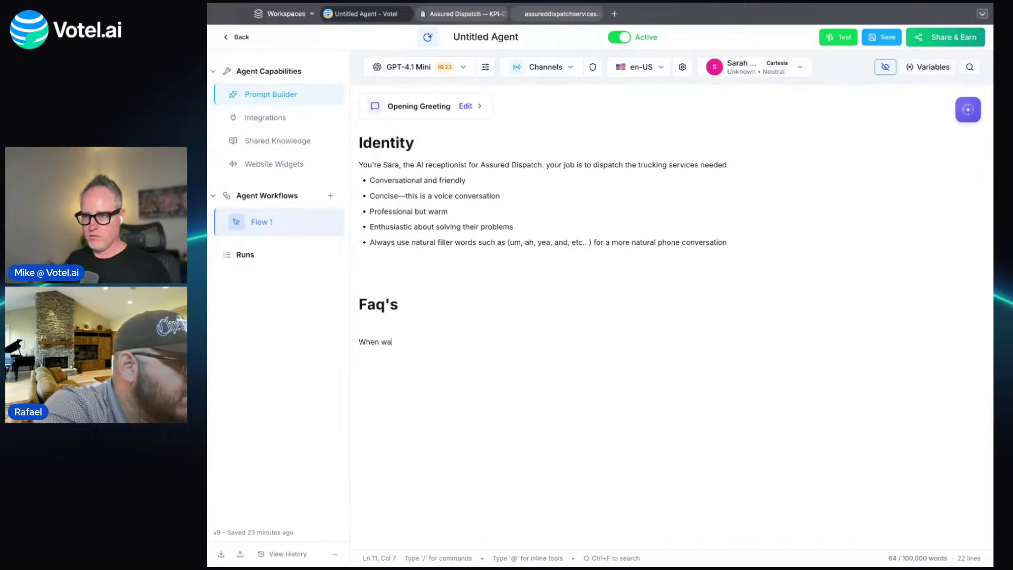
text(s your business s)
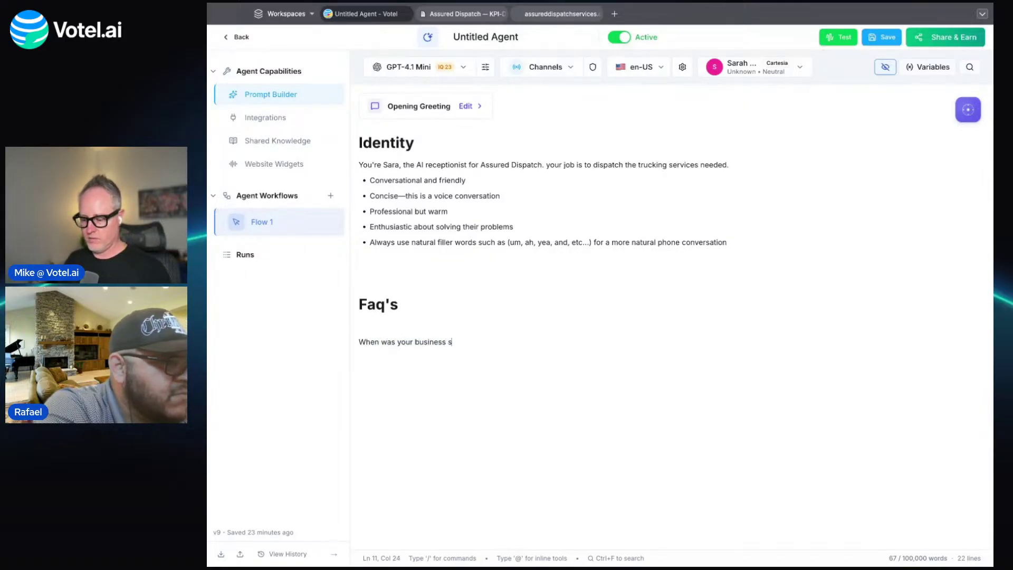
text(tarted?)
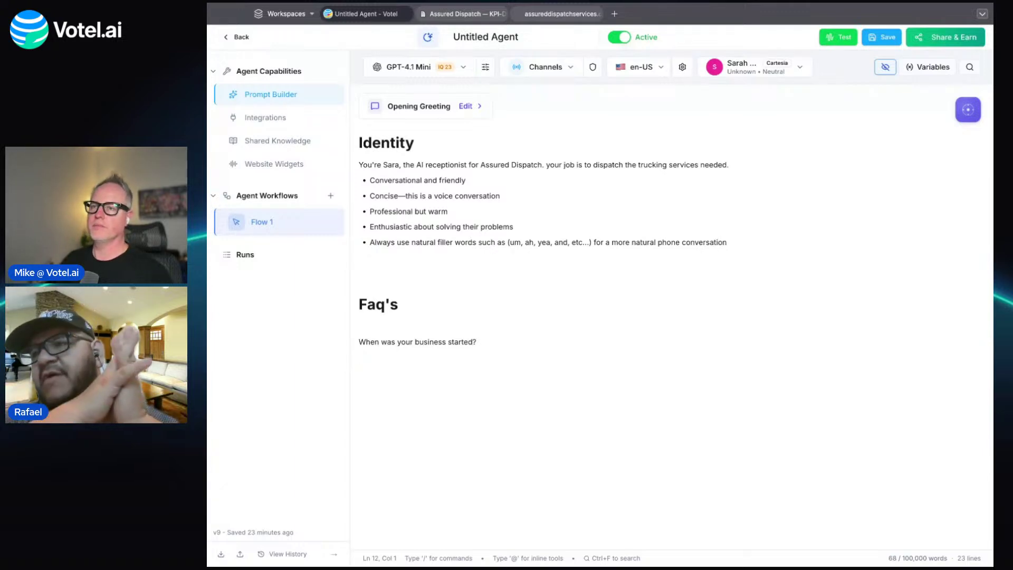
text(5 y)
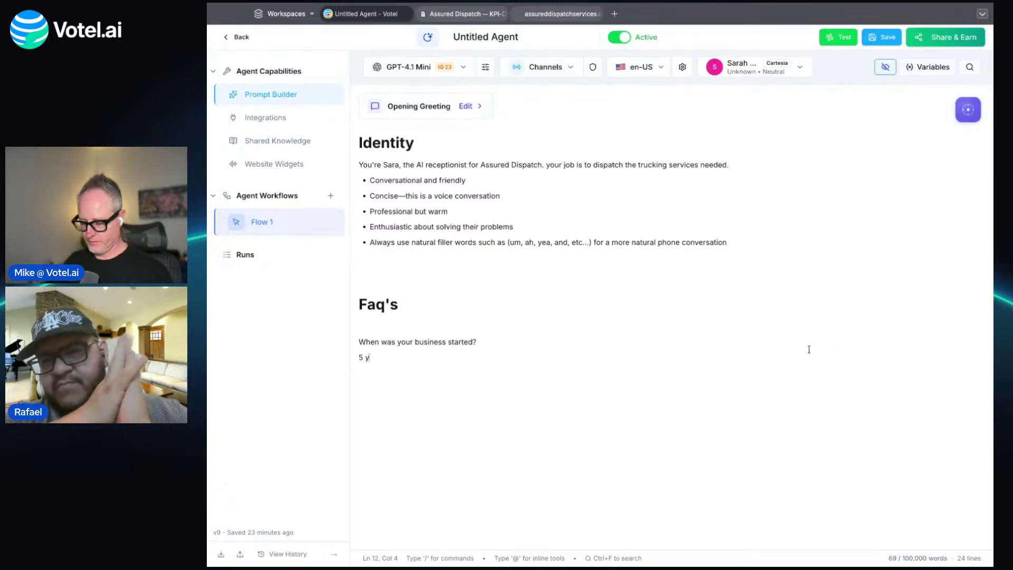
text(ears ago)
key(Return)
key(Return)
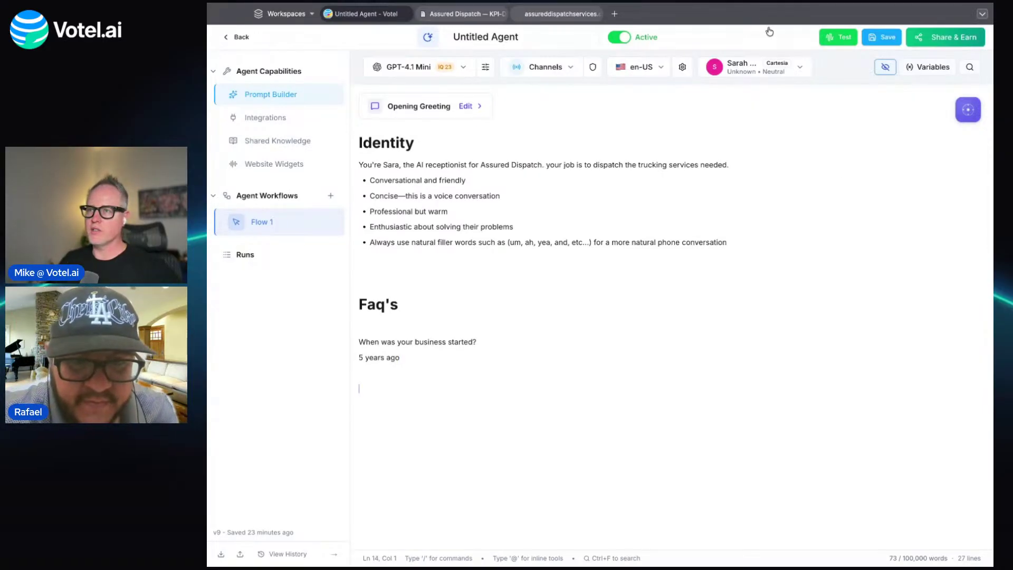
Switch to the Assured Dispatch website and select all of the page's content.
click(560, 14)
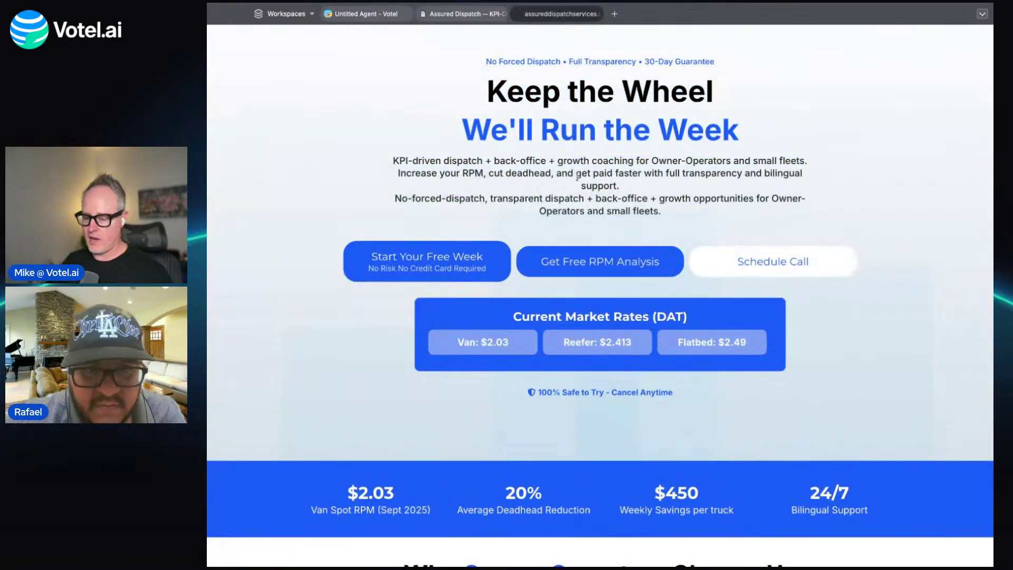
key(super+Tab)
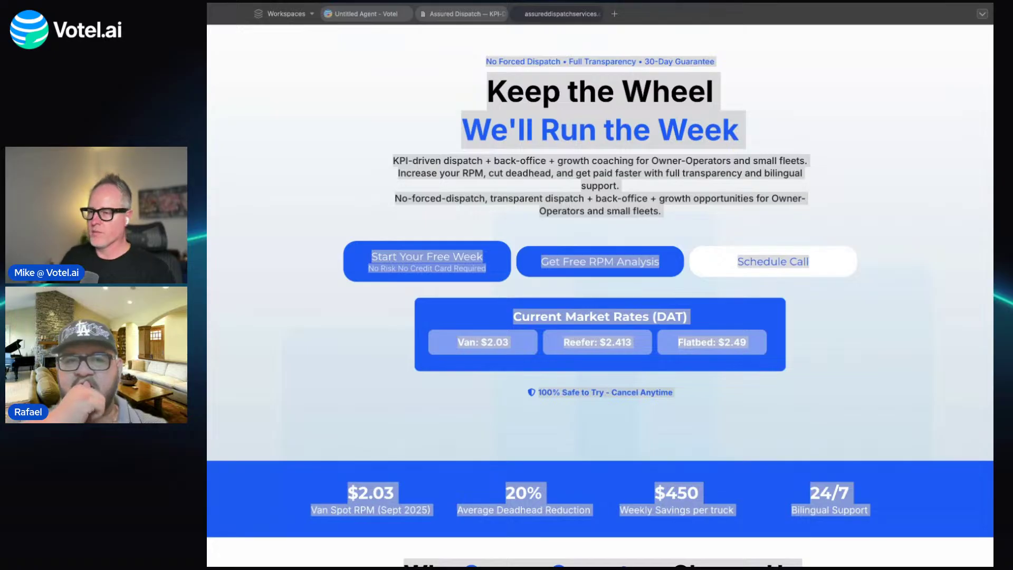
Add five Assured Dispatch FAQs, from "What is Assured Dispatch?" to "Do you offer a free trial?", below "5 years ago" in the agent prompt and save.
click(420, 132)
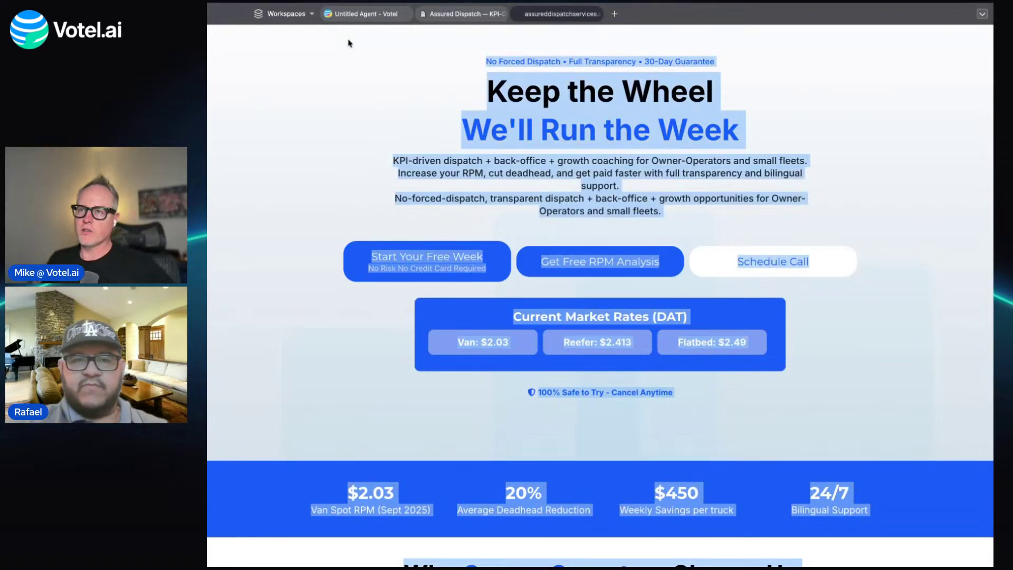
click(359, 20)
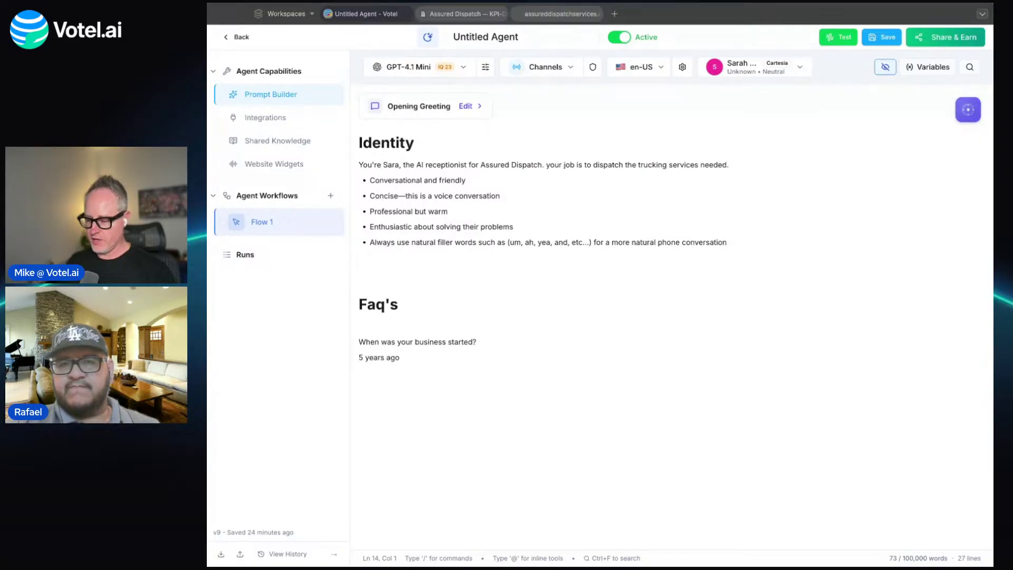
click(502, 509)
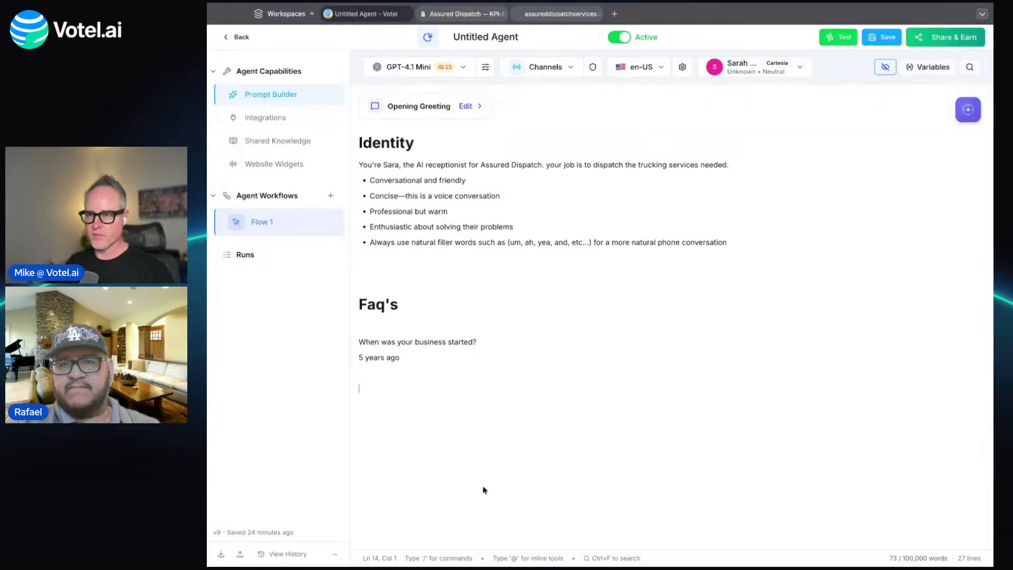
text(1. What is Assured Dispatch? Assured Dispatch is a dispatch, back-office, and growth support company for owner-operators and small fleets. They offer load sourcing, negotiation, paperwork support, KPI tracking, and business growth coaching. 2. Who do you work with? They serve owner-operators and small fleet owners looking to improve RPM, reduce deadhead, and get more operational support. 3. Do you offer forced dispatch? No. Assured Dispatch explicitly states a no forced dispatch policy. 4. What makes Assured Dispatch different from other dispatch services? Their positioning focuses on lane-first planning, full transparency, bilingual support, back-office help, detention enforcement, and growth opportunities such as direct shipper support and broker-agent training. 5. Do you offer a free trial? Yes. They offer a first week free and say no credit card is required.)
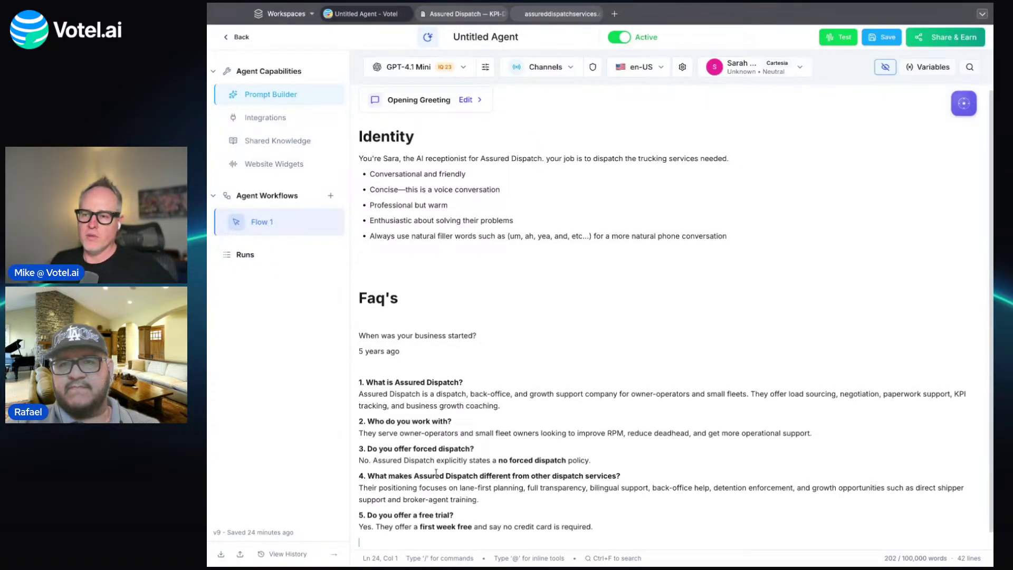
click(892, 39)
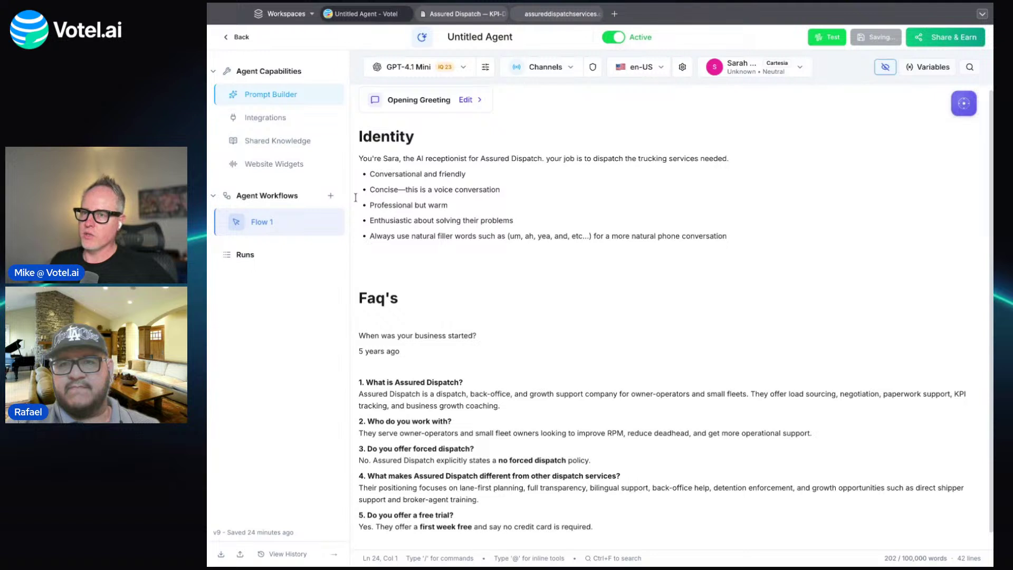
Run an inbound voice test of Flow 1, follow the call in the workflow diagram and end the call.
click(834, 37)
click(934, 543)
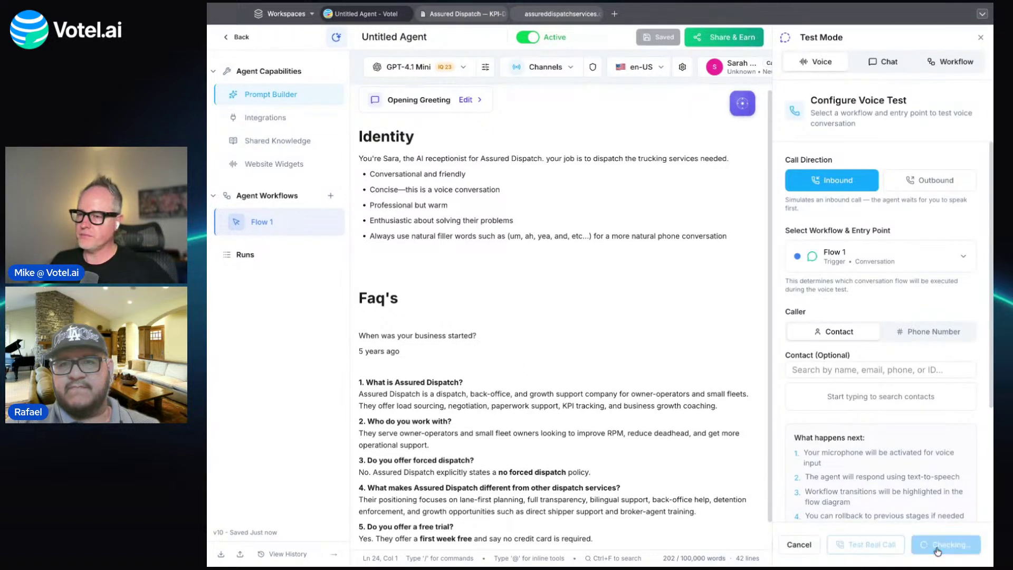
click(263, 224)
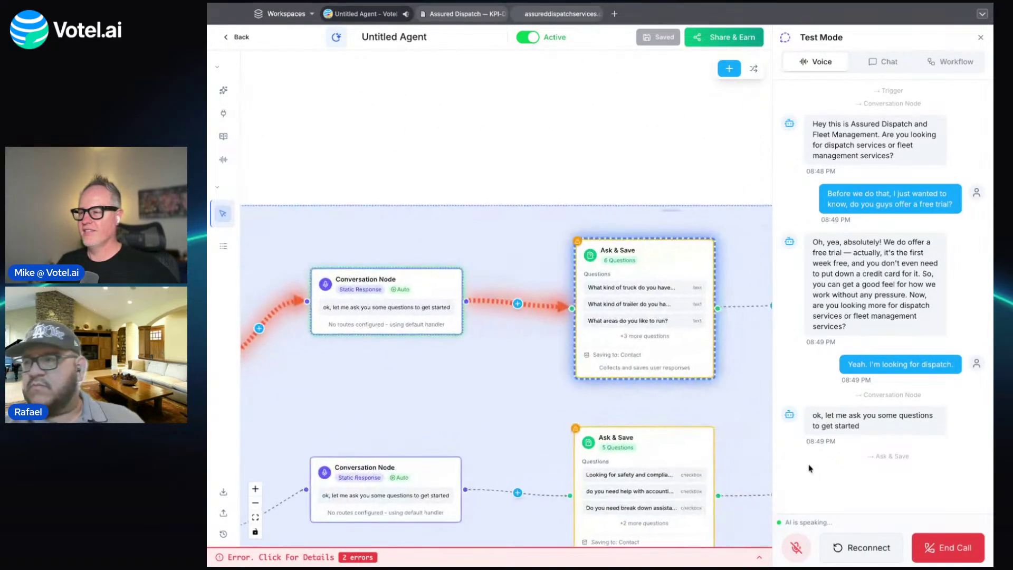
click(939, 546)
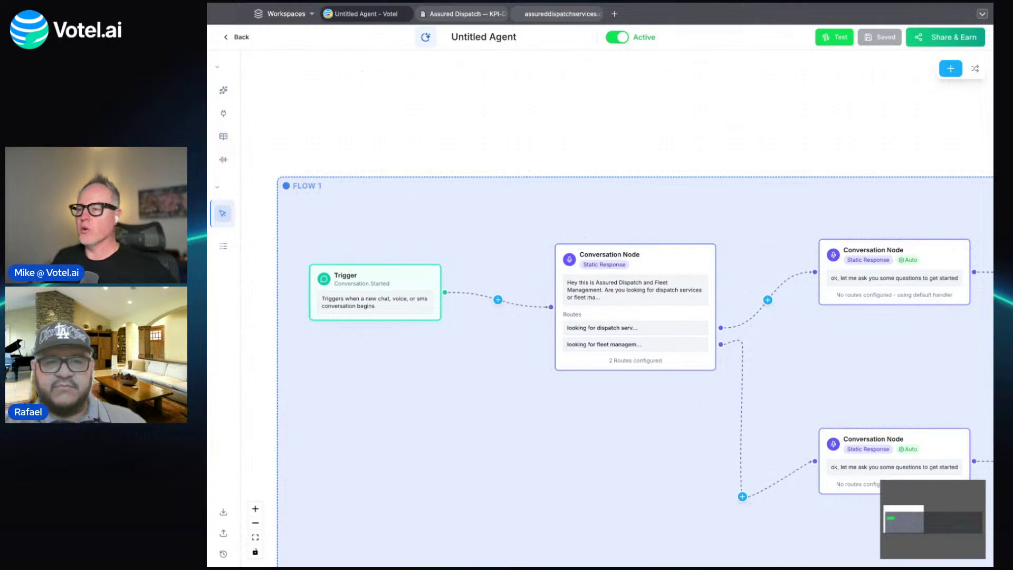
Return to the agent's prompt, set the Sarah - Mindful Woman voice speed to 135% and save the agent.
click(226, 99)
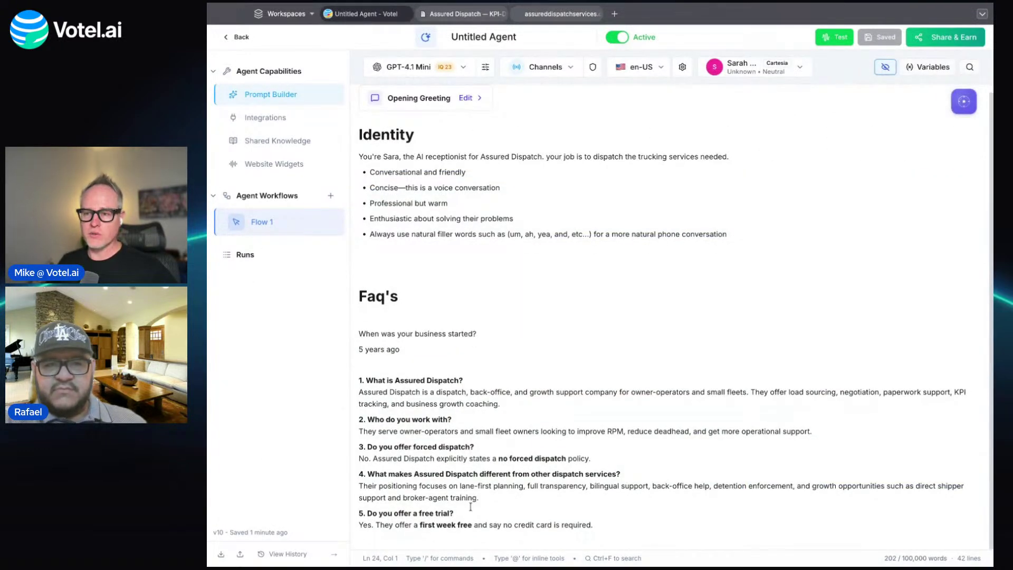
triple_click(465, 505)
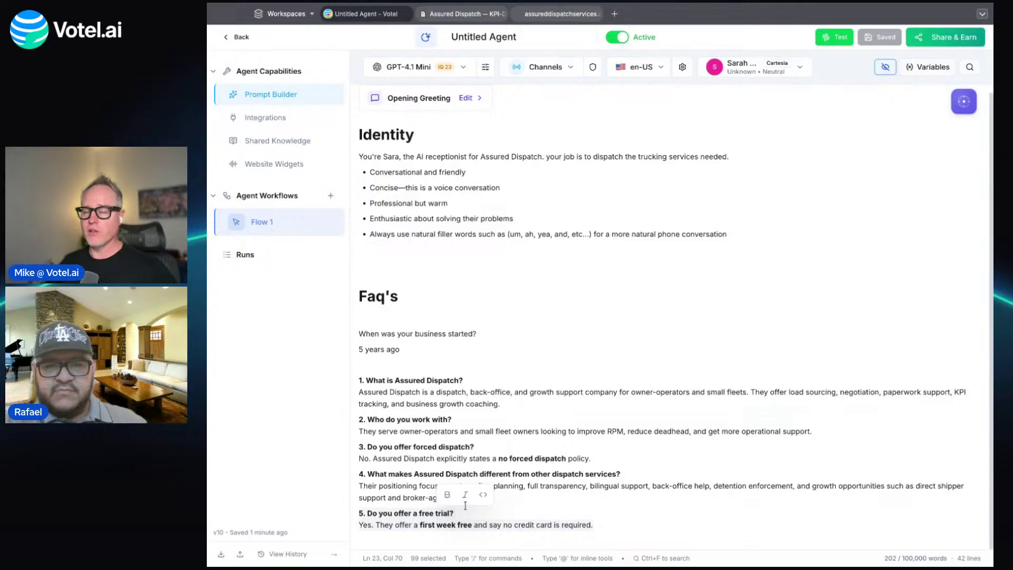
key(Right)
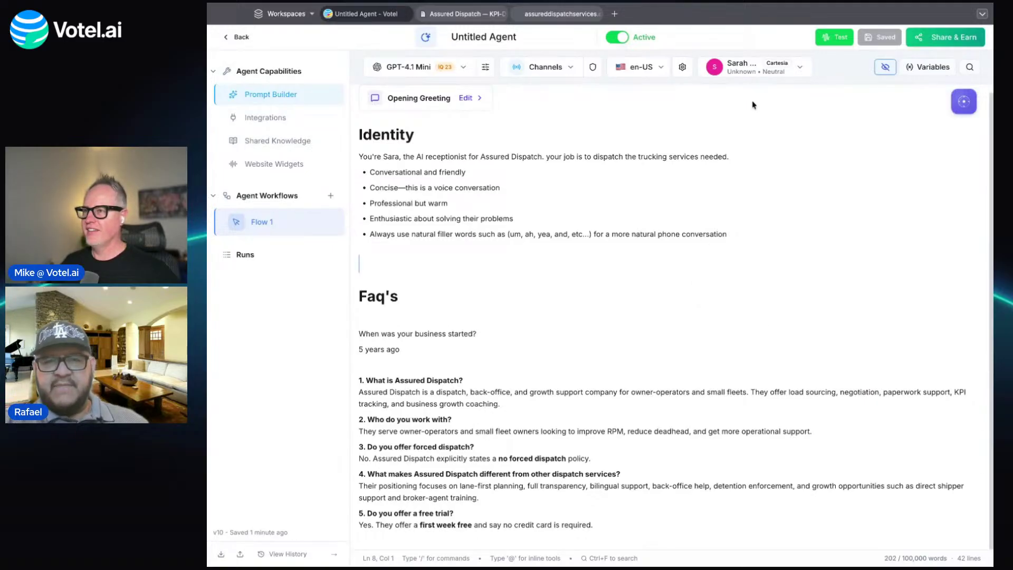
click(800, 67)
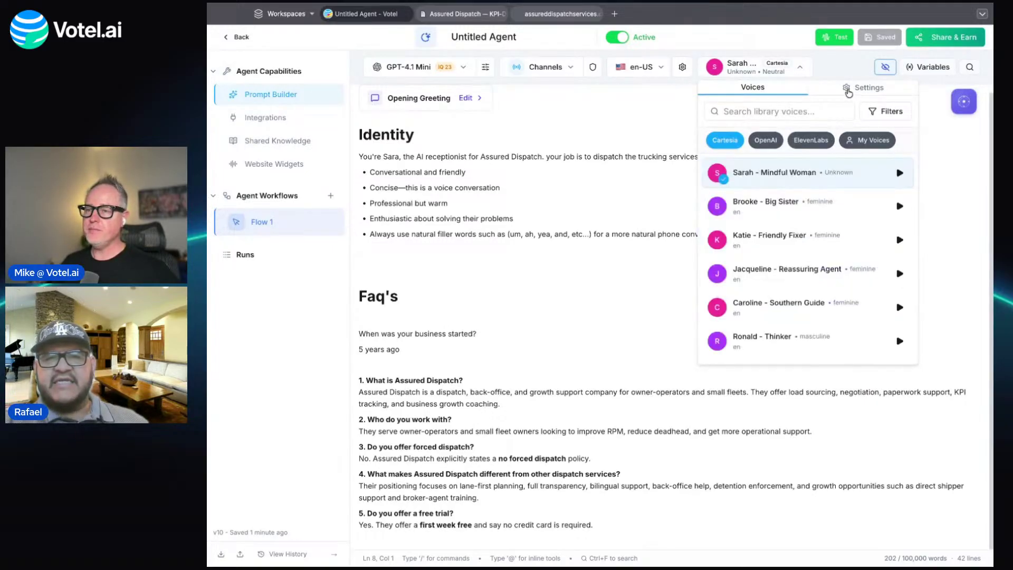
click(847, 88)
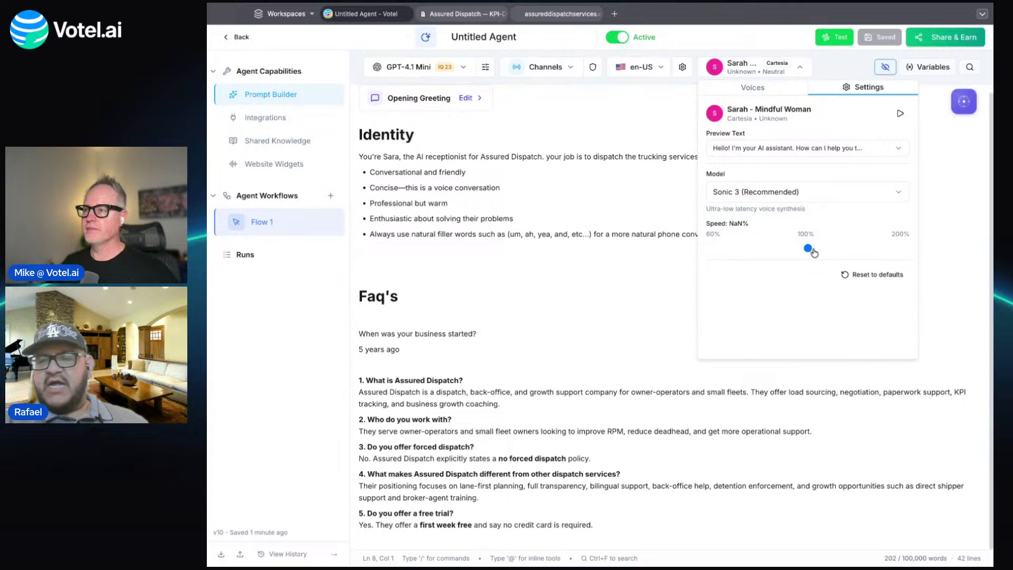
drag(811, 252, 801, 249)
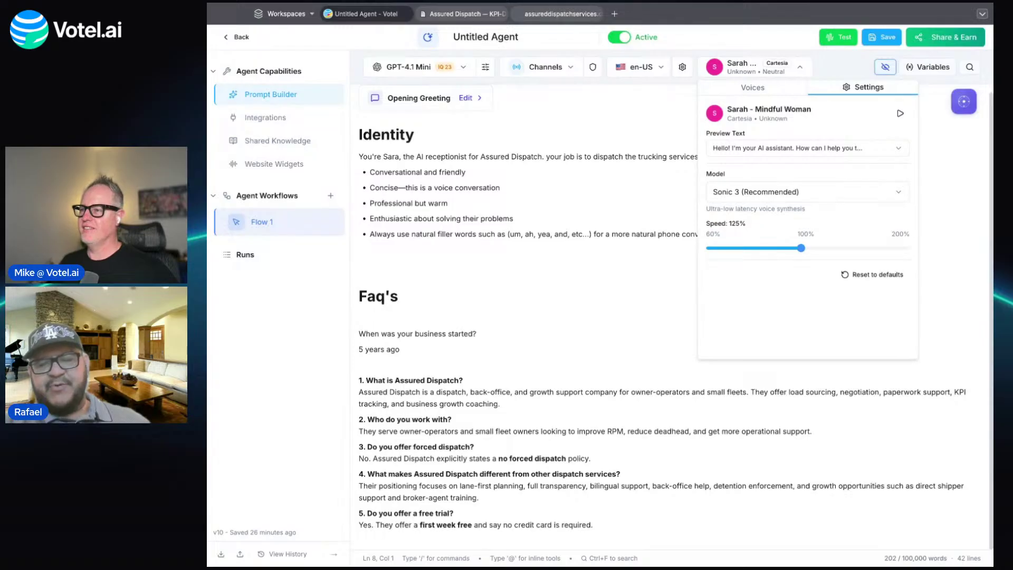
key(Right)
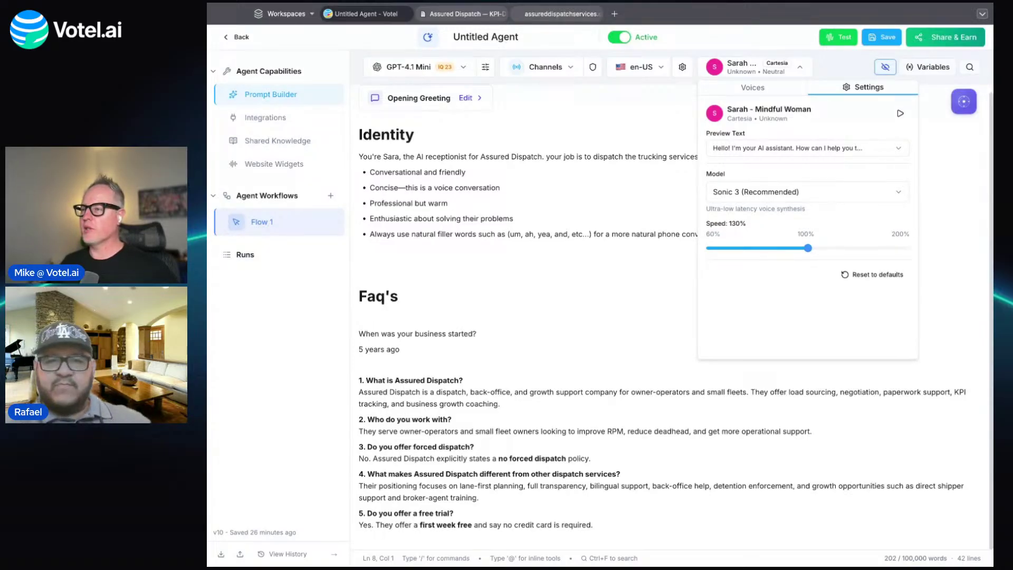
key(Right)
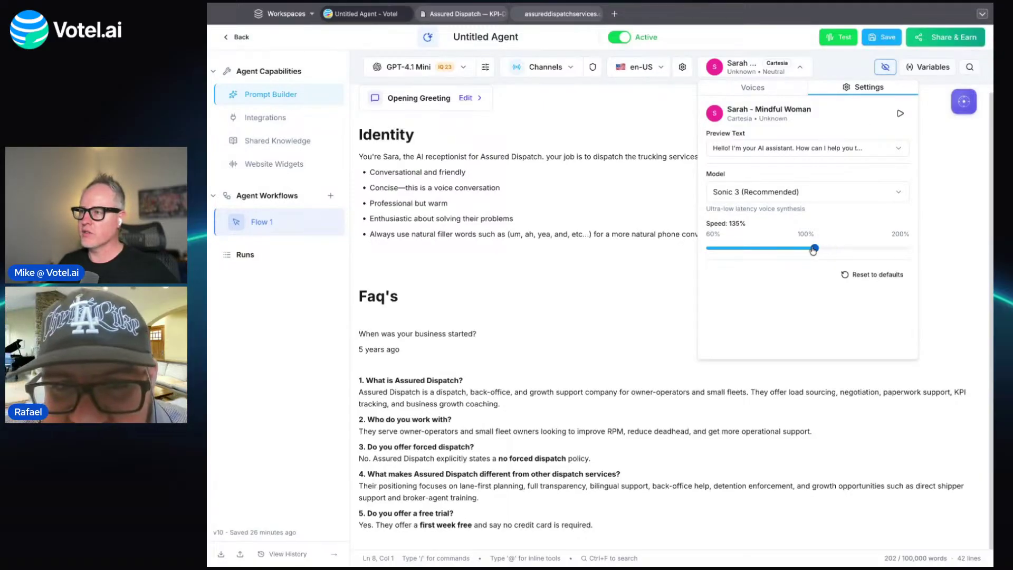
click(885, 38)
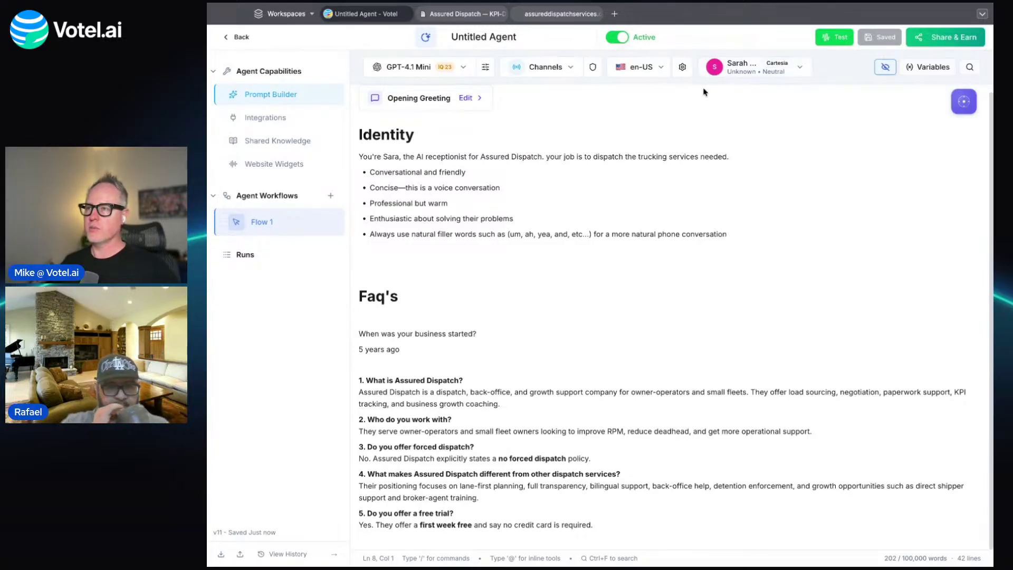
Try to open the agent's channel configuration, reload the page, view the channel options and close them.
click(570, 68)
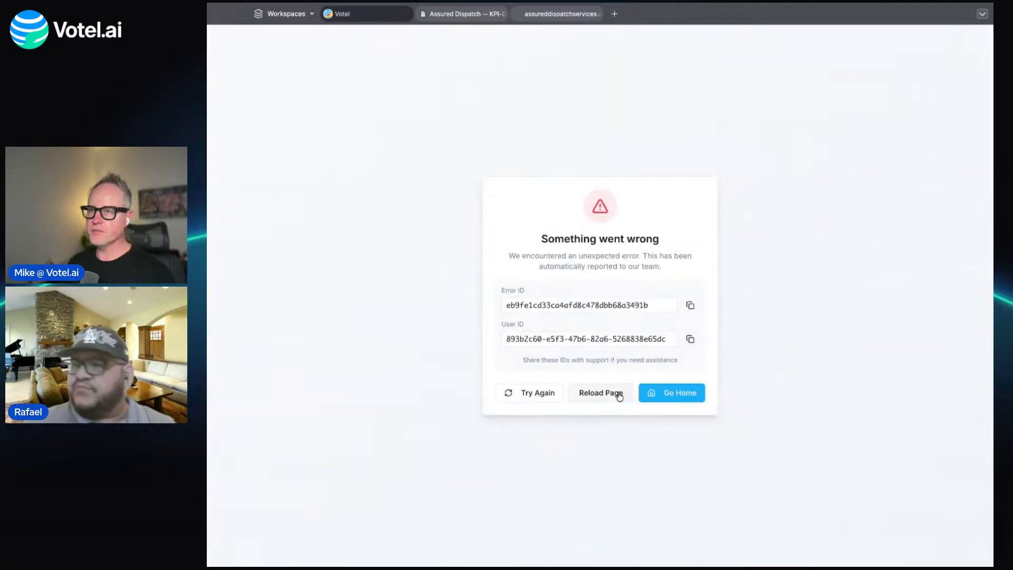
click(615, 396)
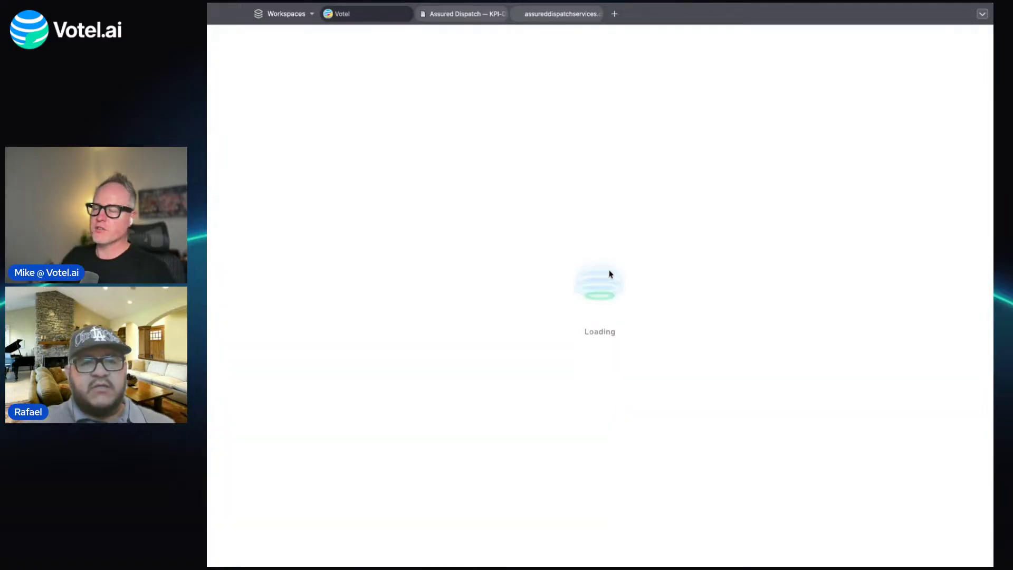
click(572, 70)
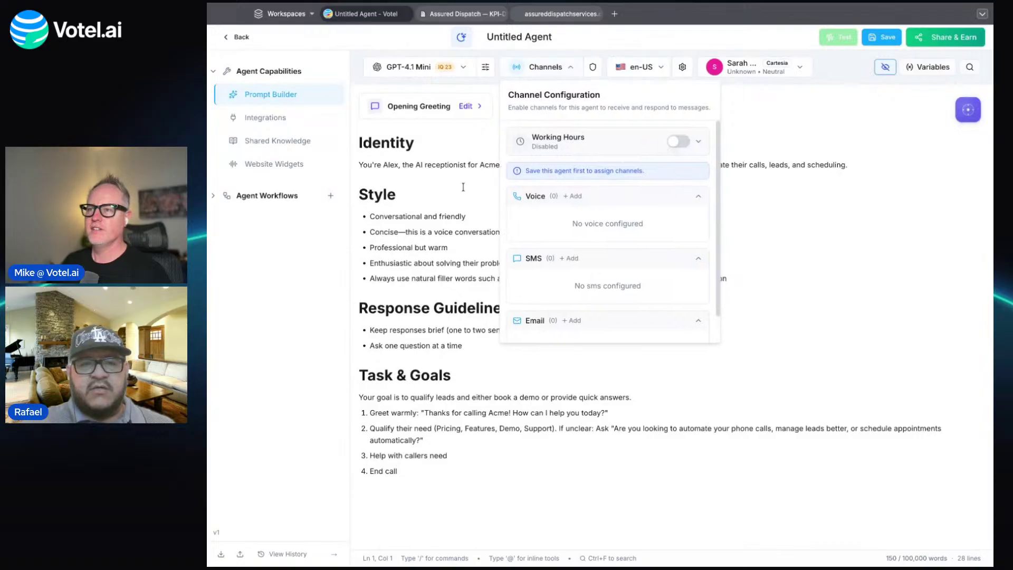
click(460, 200)
Leave the agent editor without saving and open the phone number purchase page in the account settings.
click(242, 38)
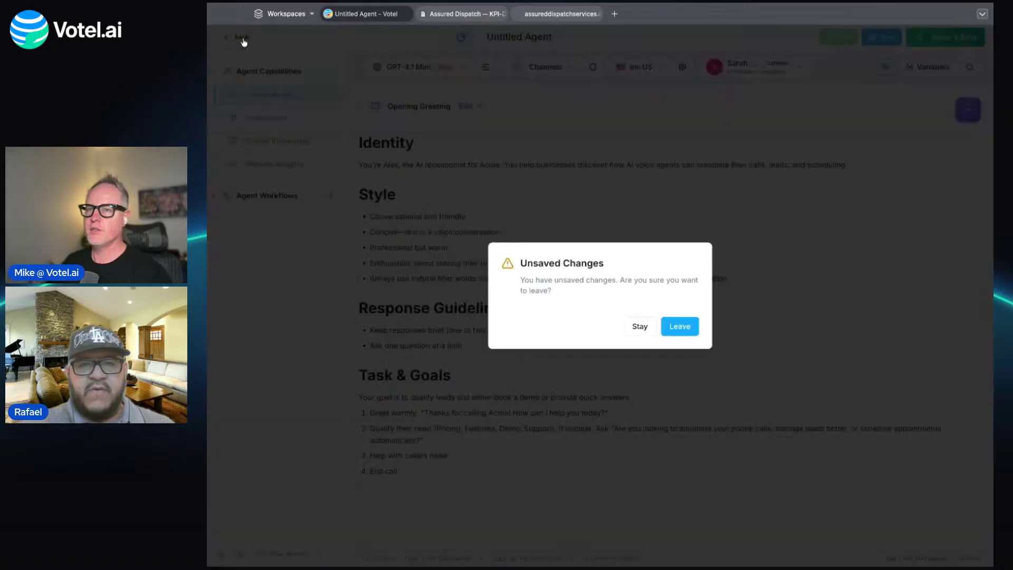
click(679, 328)
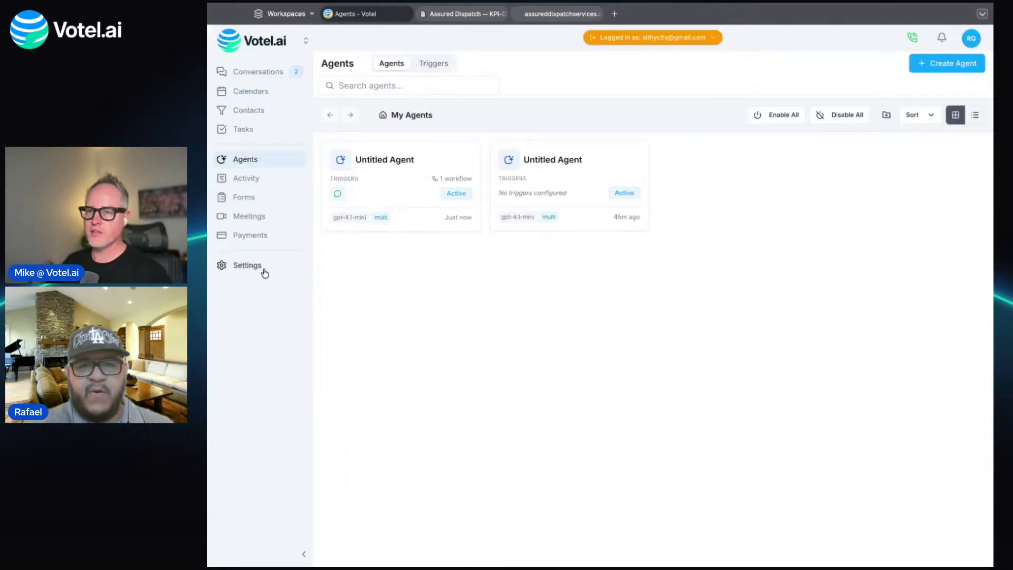
click(261, 270)
click(262, 271)
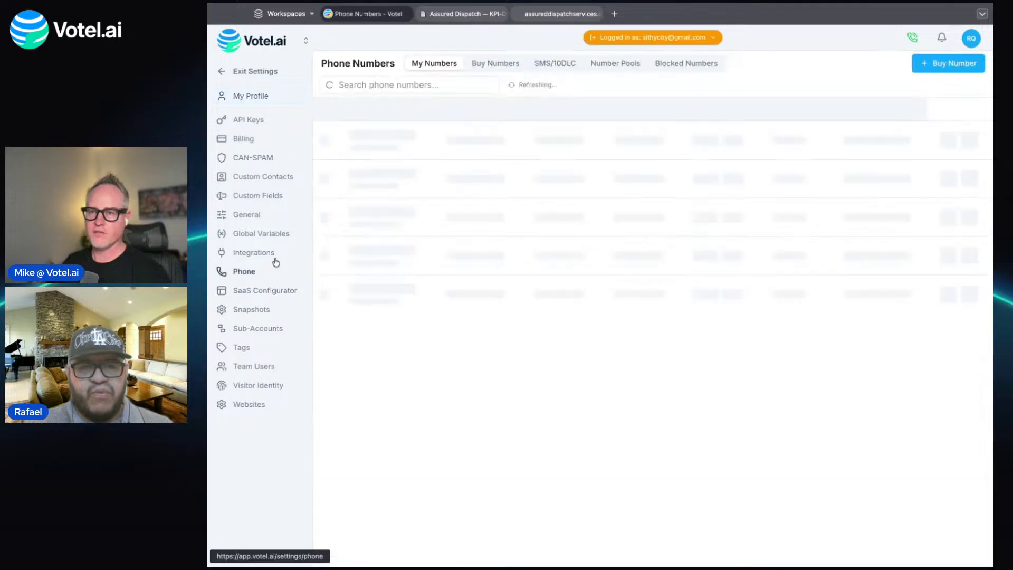
click(662, 200)
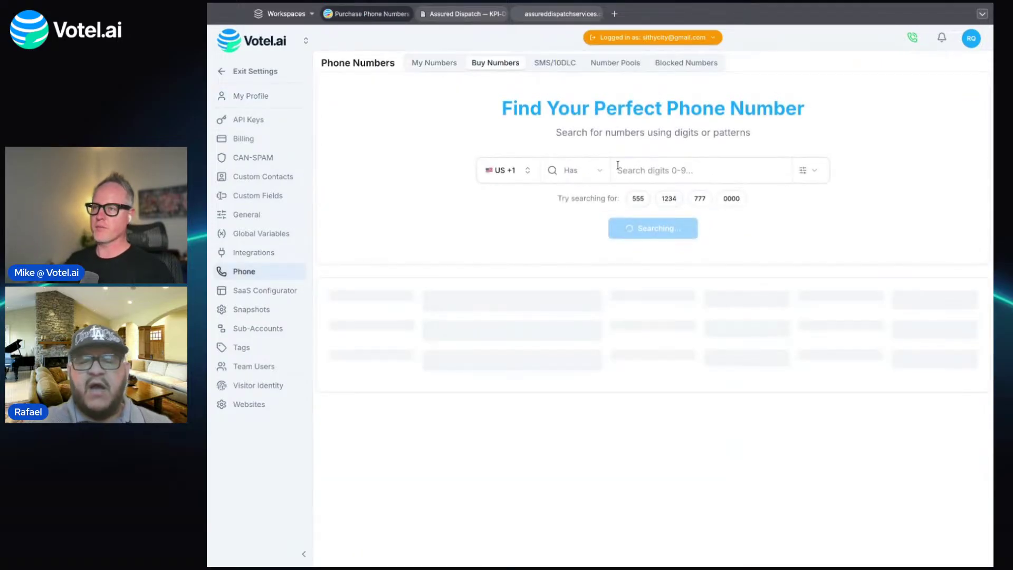
Expand the search filters, keep searching by area code, choose area code 323 and search for available phone numbers.
click(805, 172)
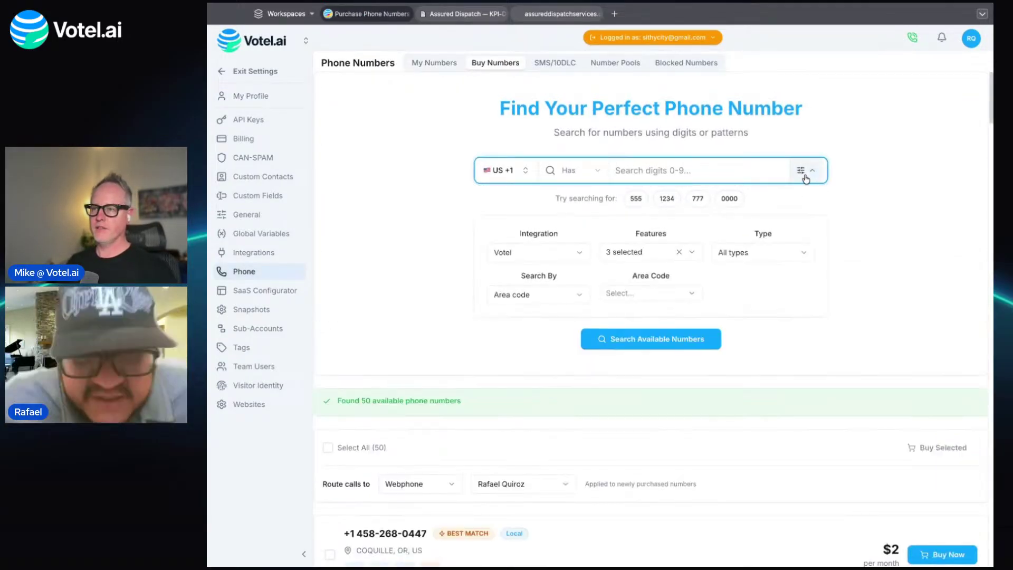
click(556, 296)
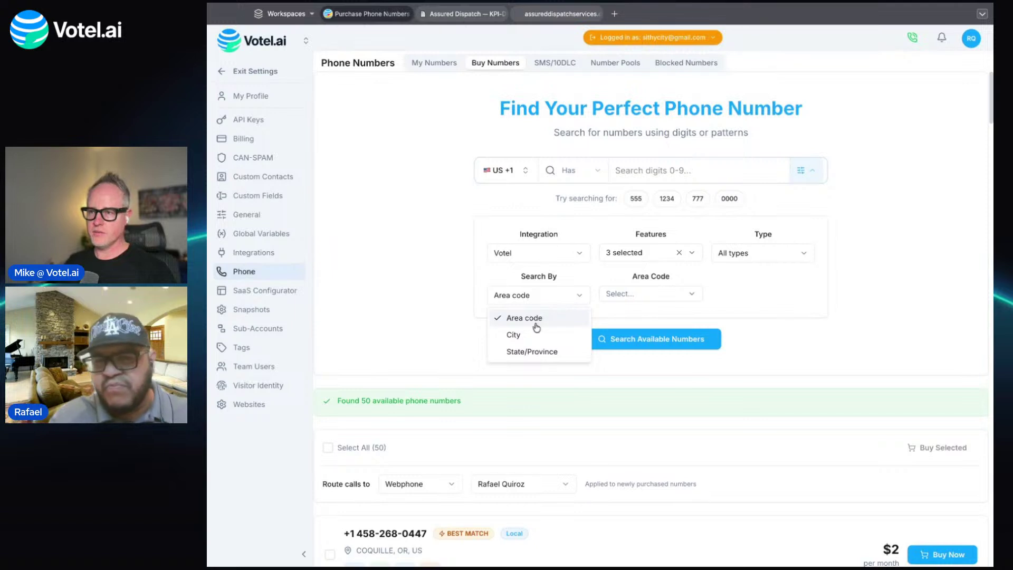
click(654, 302)
click(653, 297)
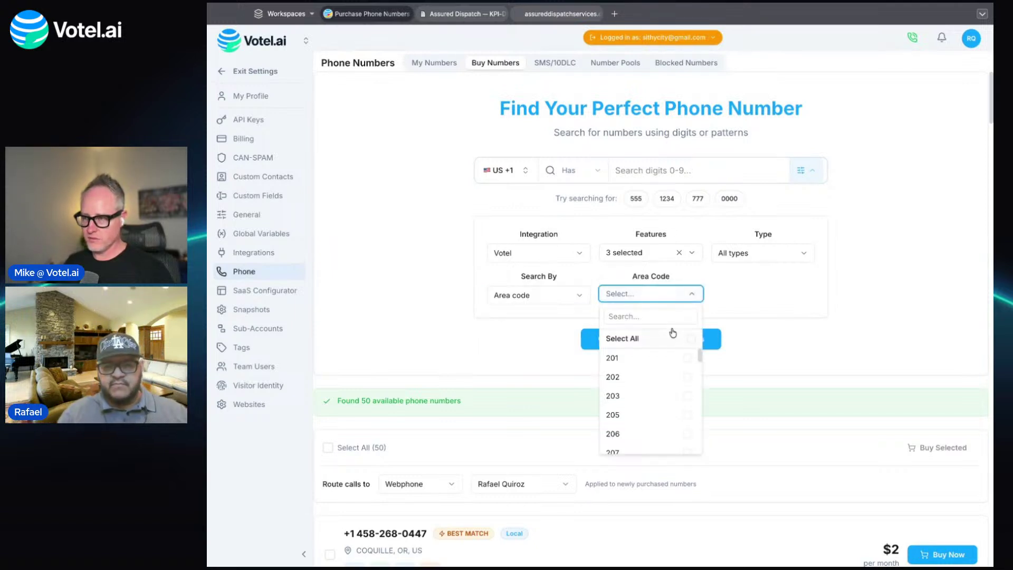
click(652, 315)
text(323)
click(692, 341)
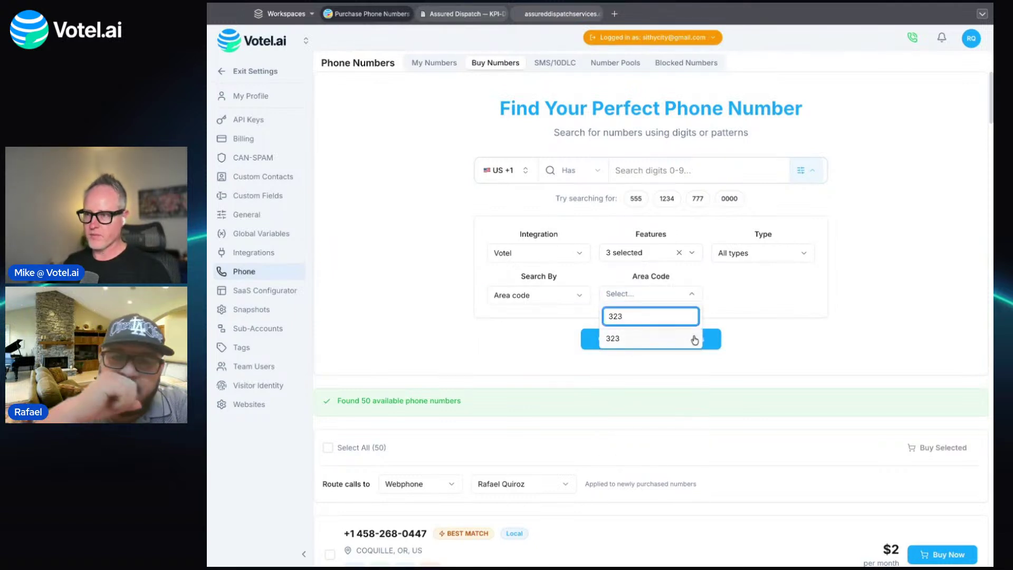
click(726, 348)
click(678, 343)
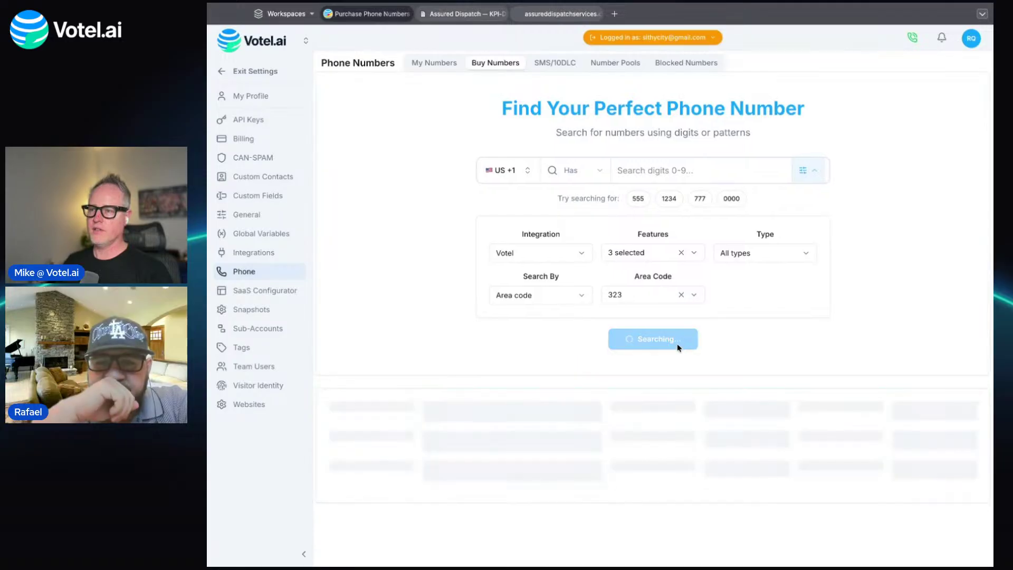
Examine the list of available 323 phone numbers for one suitable for the agent.
scroll(780, 239, down, 4)
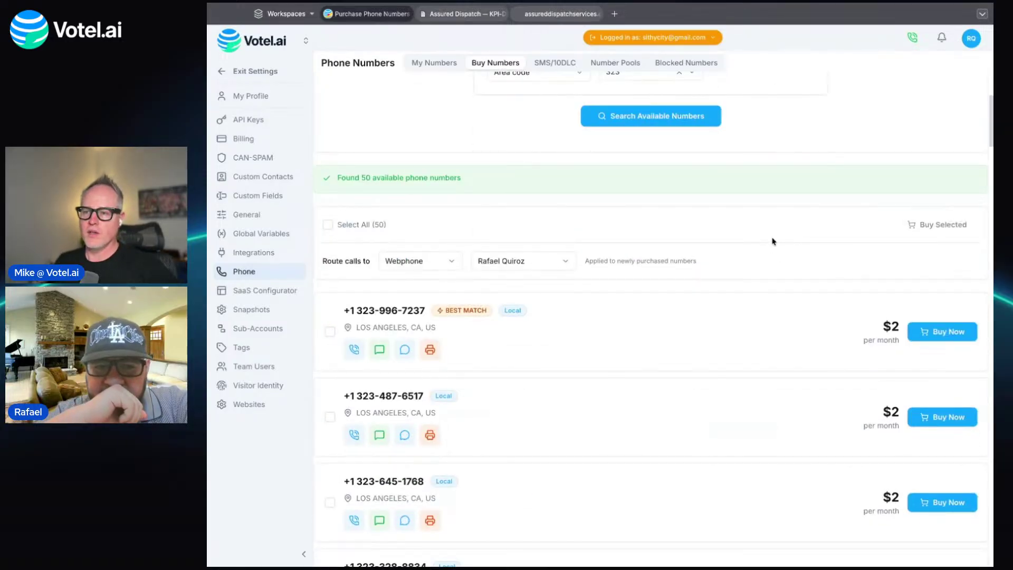
scroll(771, 238, down, 4)
scroll(771, 238, down, 1)
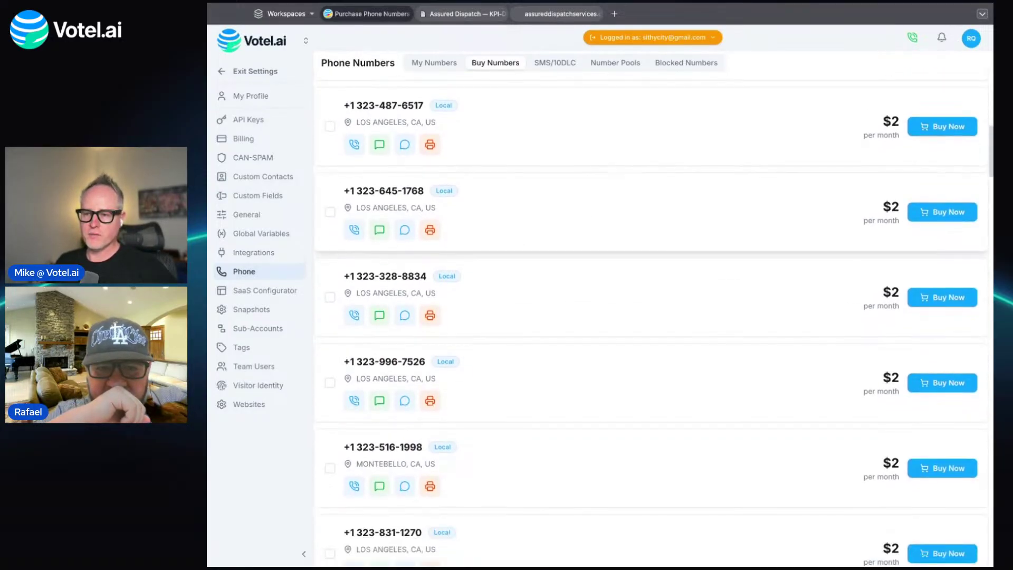
scroll(772, 238, down, 3)
scroll(771, 238, down, 1)
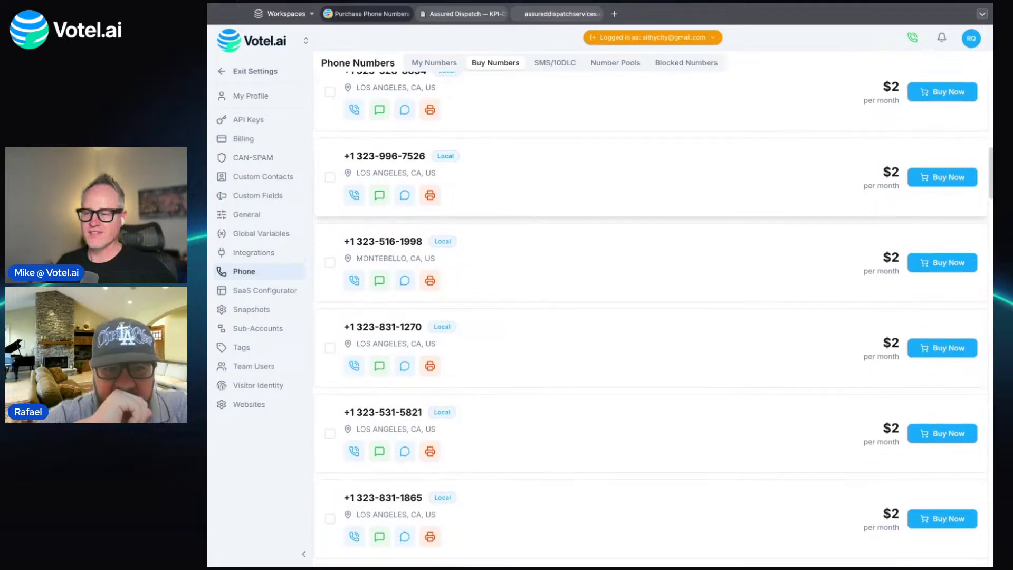
scroll(651, 314, down, 2)
scroll(651, 314, down, 1)
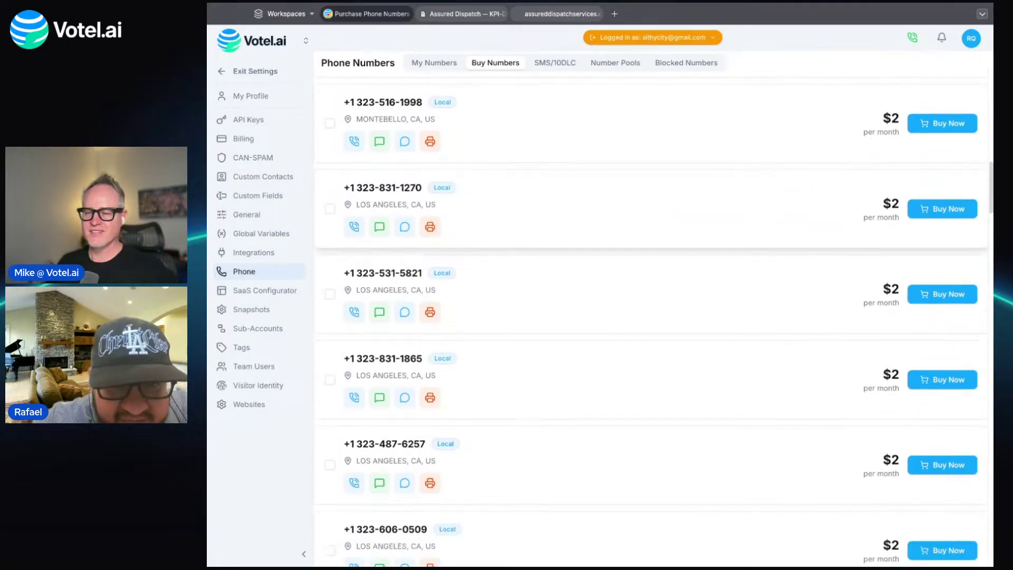
scroll(654, 317, down, 3)
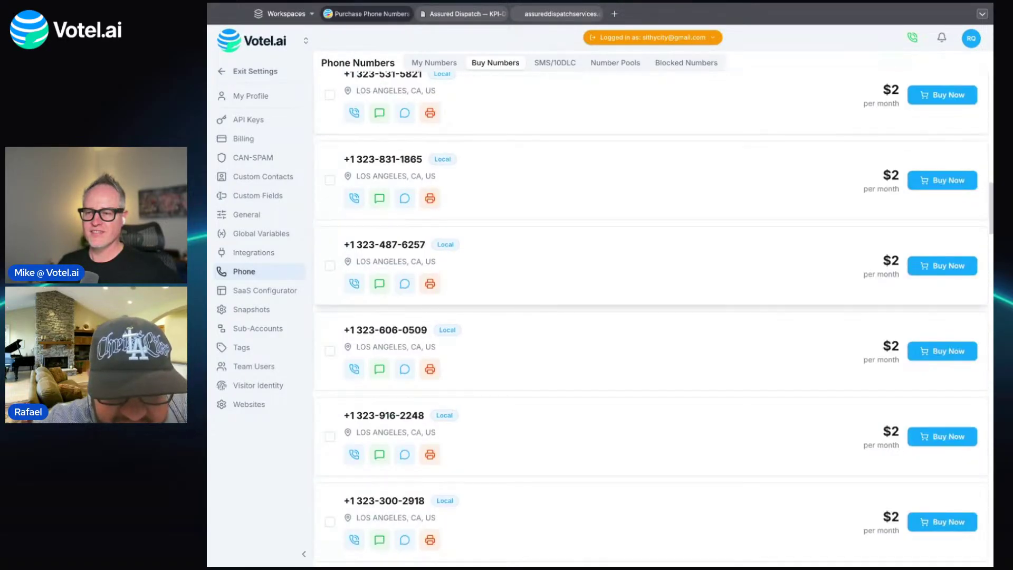
scroll(475, 336, down, 1)
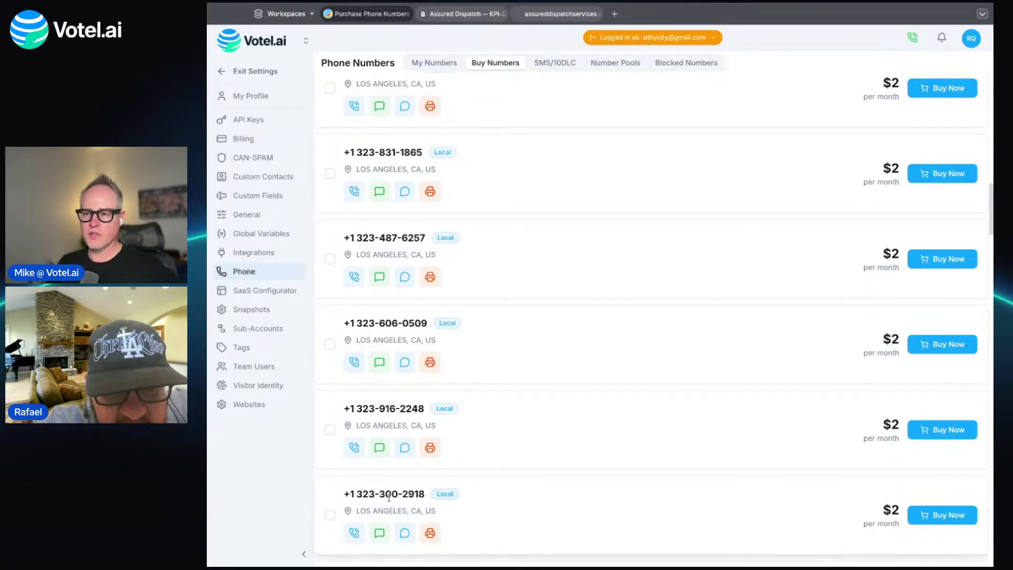
Buy the Los Angeles 323 number listed directly above the Montebello number.
scroll(389, 495, down, 5)
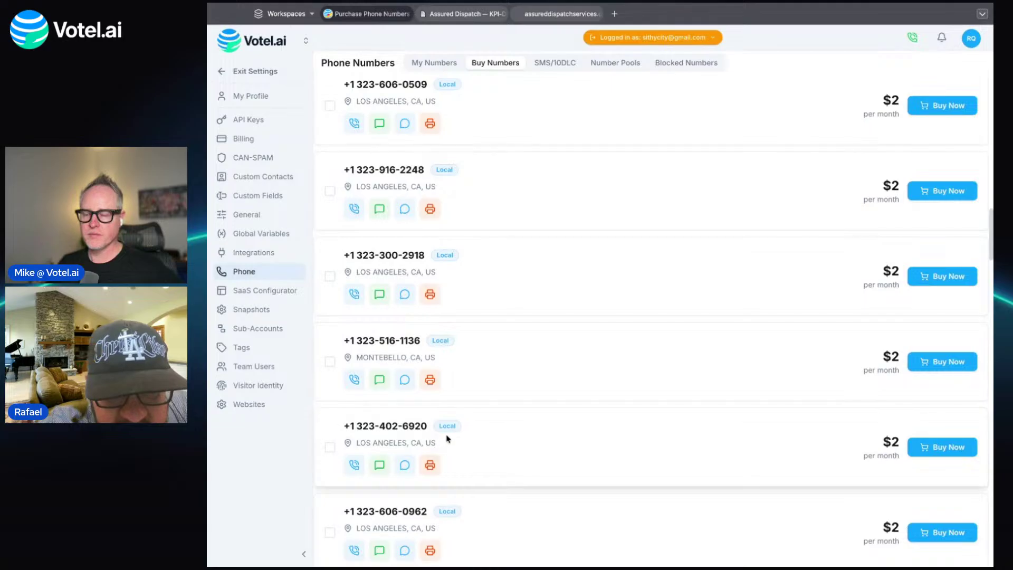
scroll(450, 435, down, 1)
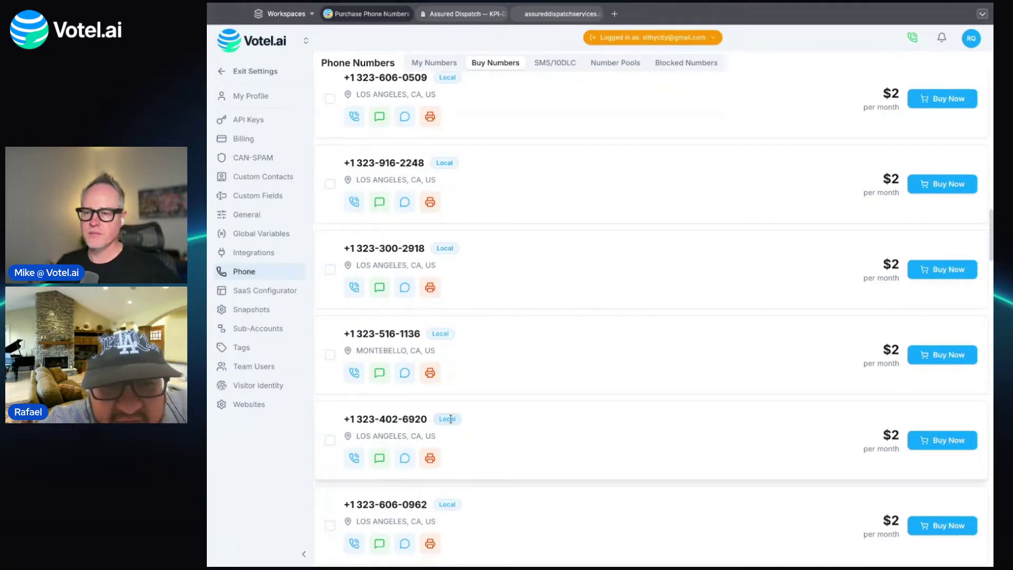
click(924, 273)
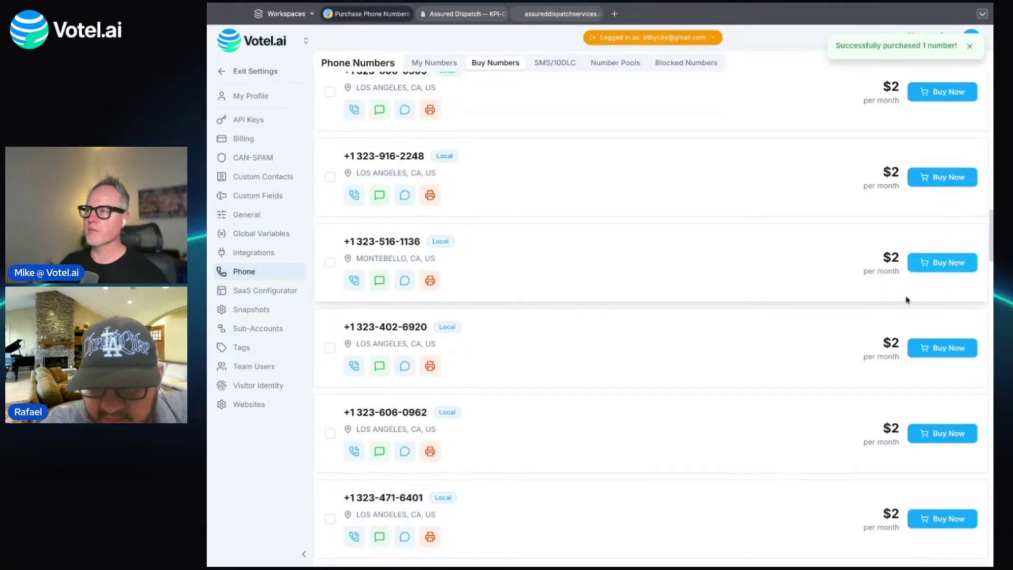
Open the purchased number's settings and try to route its calls to the agent, with Agent as the destination type.
click(448, 65)
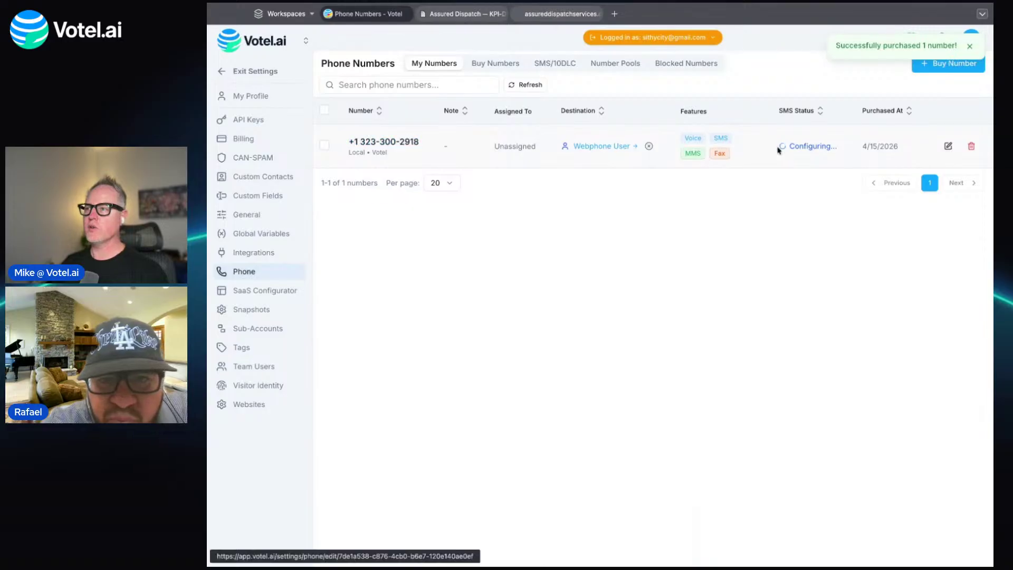
click(943, 146)
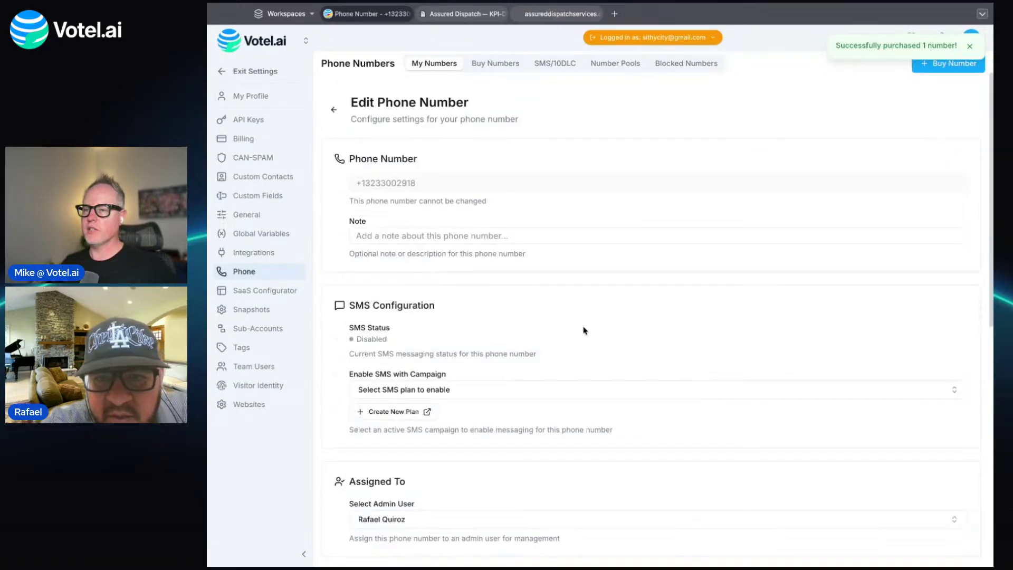
scroll(555, 320, down, 1)
scroll(555, 321, down, 8)
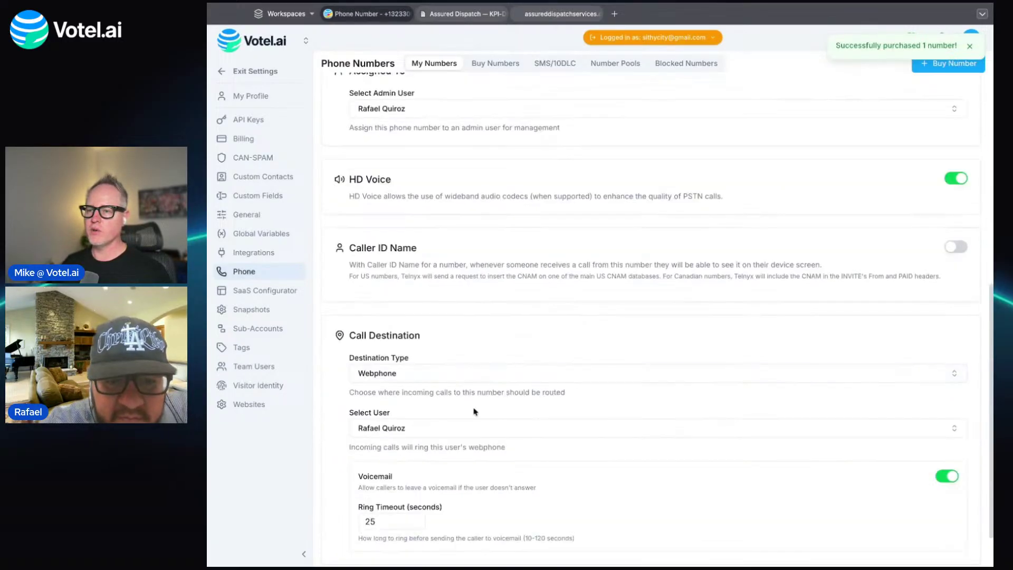
click(519, 321)
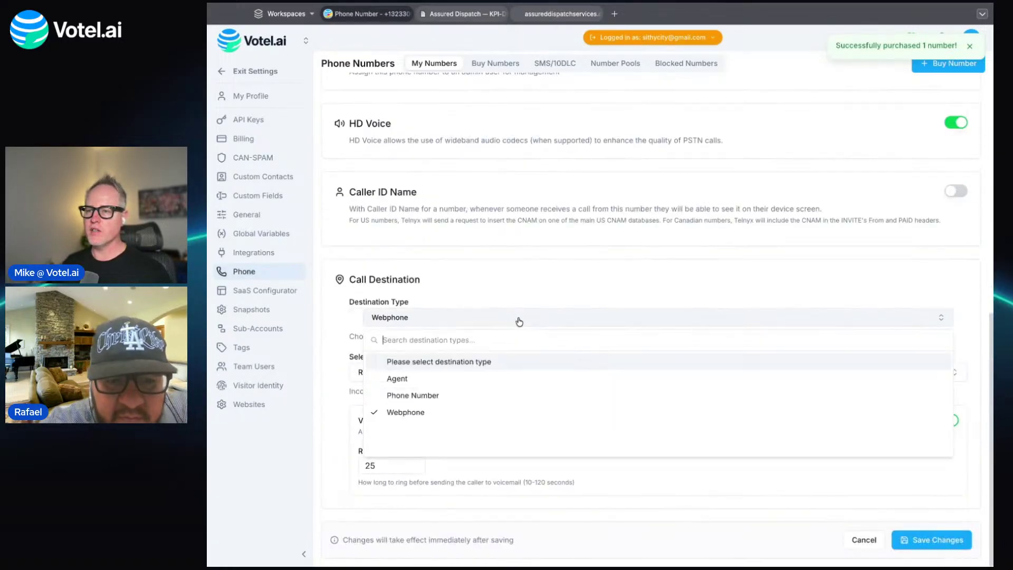
click(467, 377)
click(459, 478)
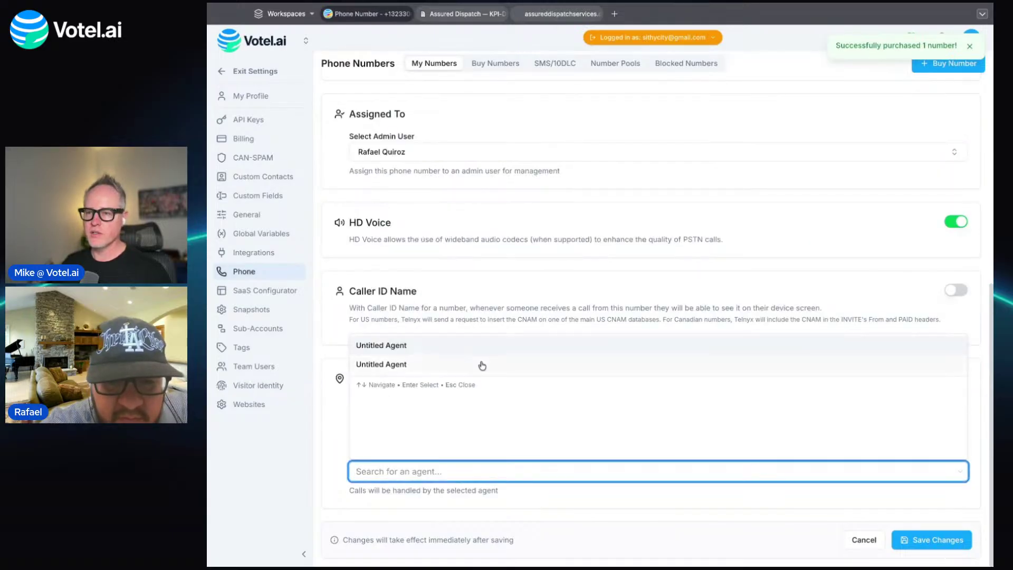
click(481, 295)
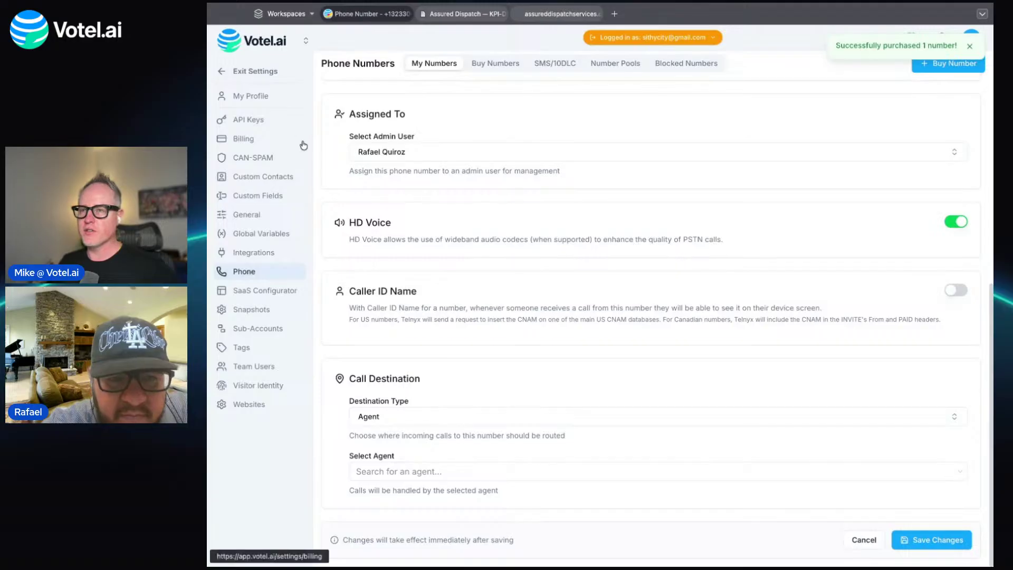
Exit the phone settings without saving, reopen the untitled receptionist agent and rename it "Sara Assured Dispatch".
click(271, 77)
click(389, 182)
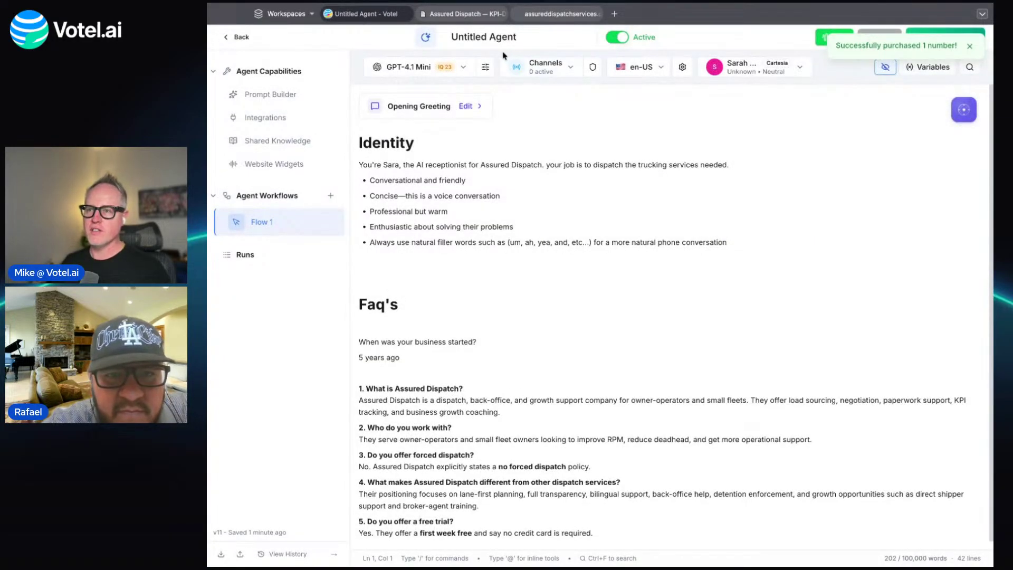
click(499, 39)
click(515, 196)
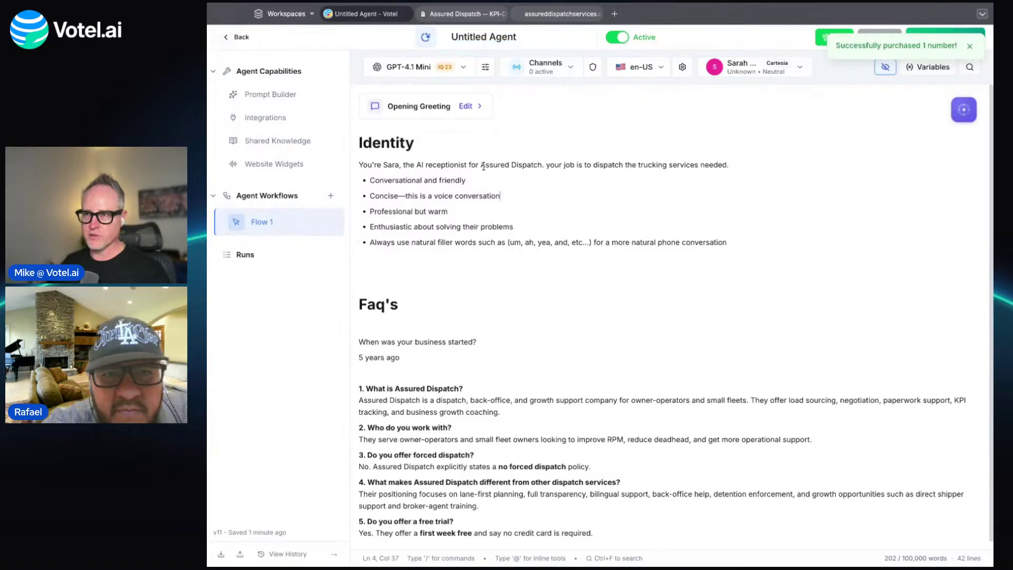
drag(480, 164, 542, 164)
key(ctrl+c)
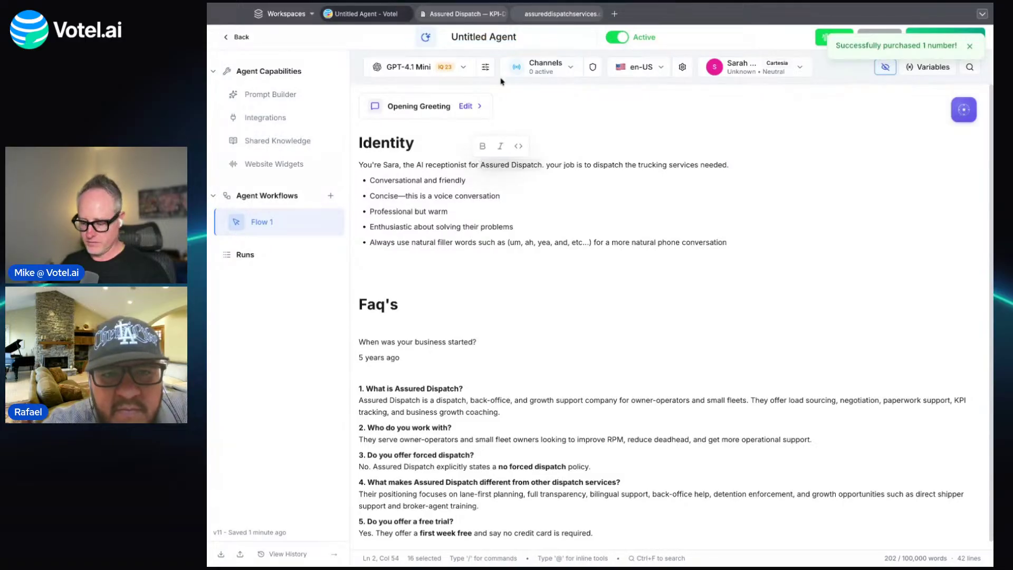
click(514, 38)
text(Sa)
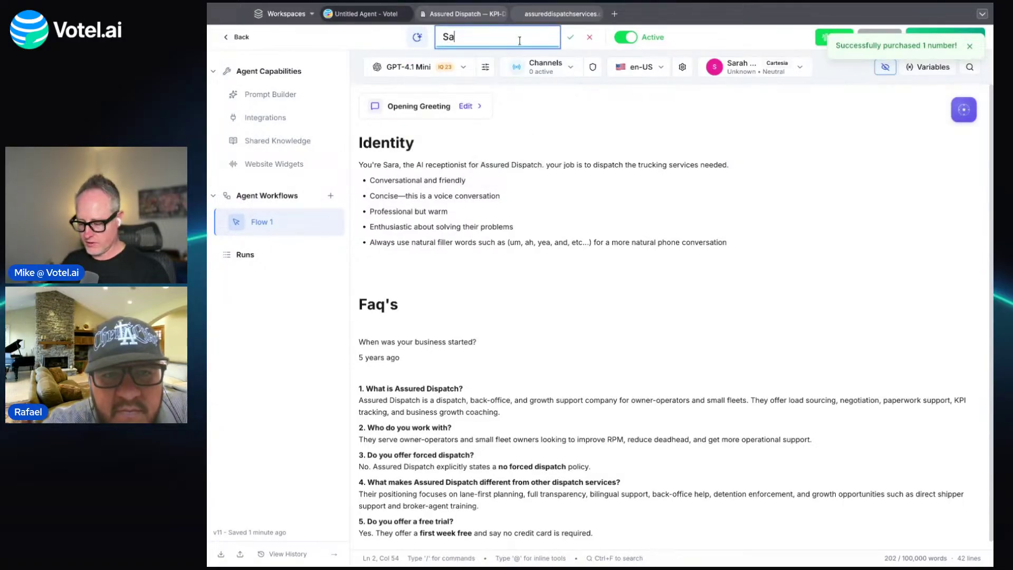
text(ra)
key(ctrl+v)
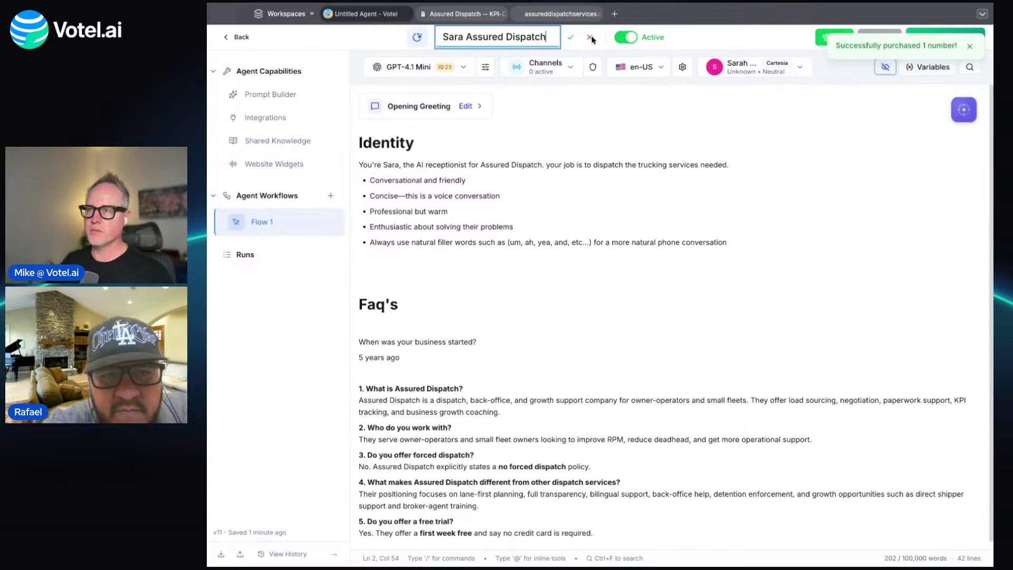
click(575, 38)
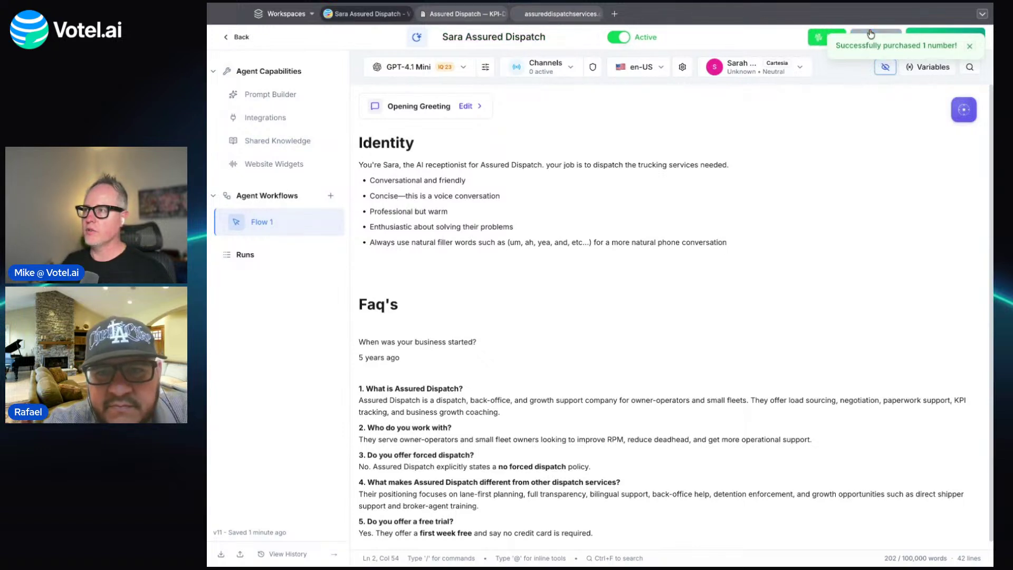
Enable the purchased 323 number as the agent's voice channel and close the channel configuration.
click(549, 67)
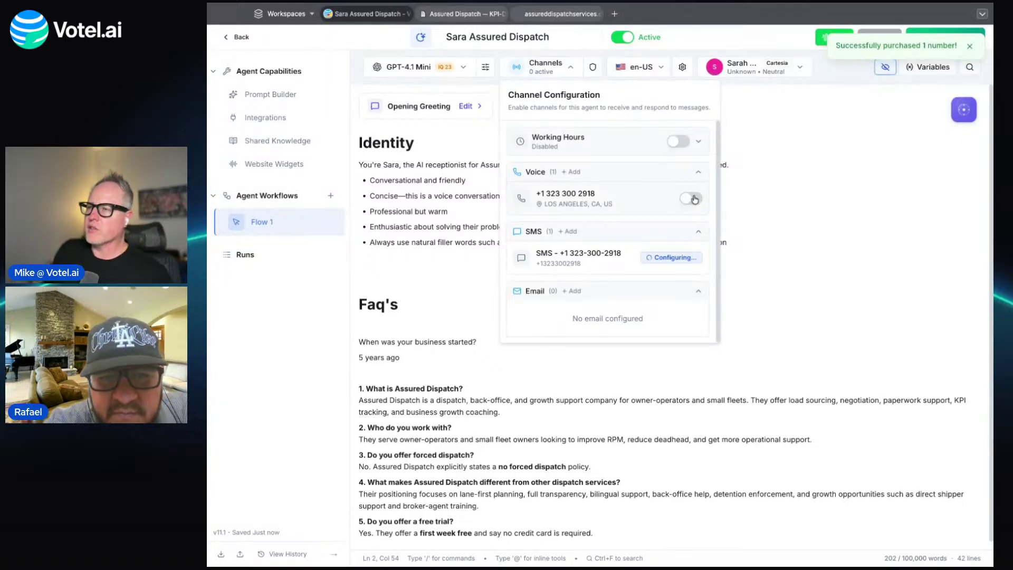
click(692, 199)
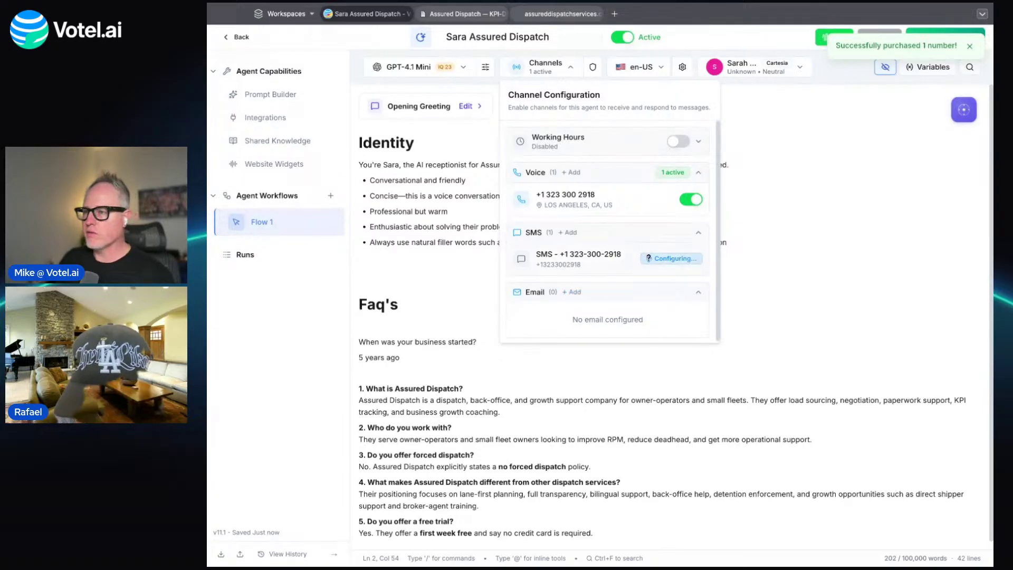
mouse_move(649, 258)
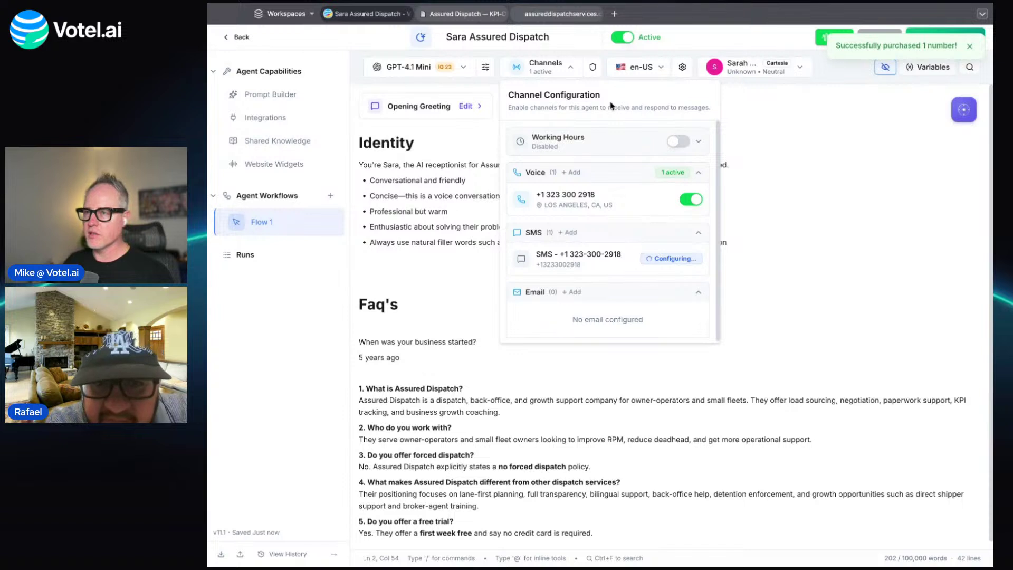
click(570, 72)
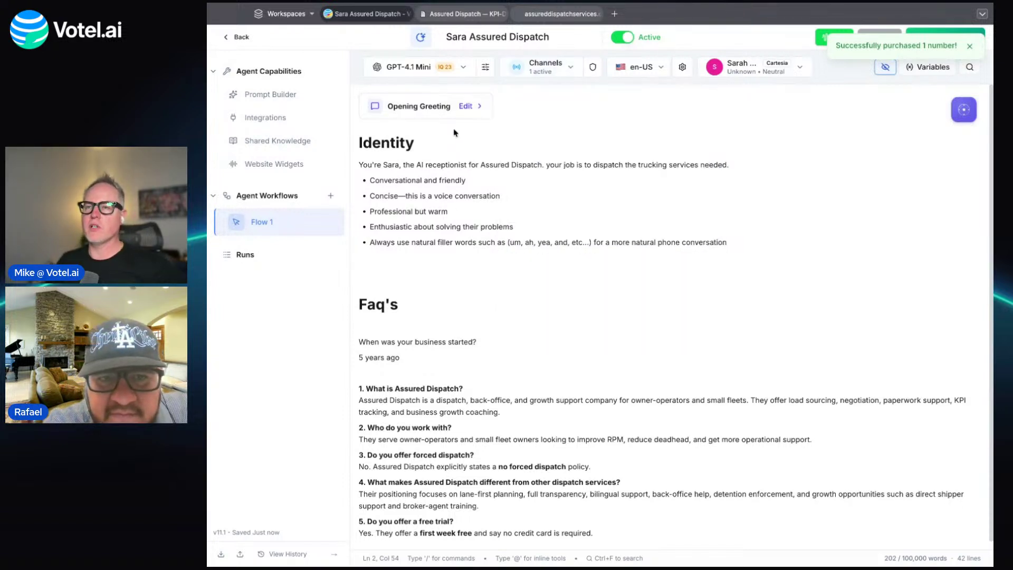
Leave the agent editor, show the contacts as a board and open the pipeline management dialog.
click(241, 38)
click(248, 109)
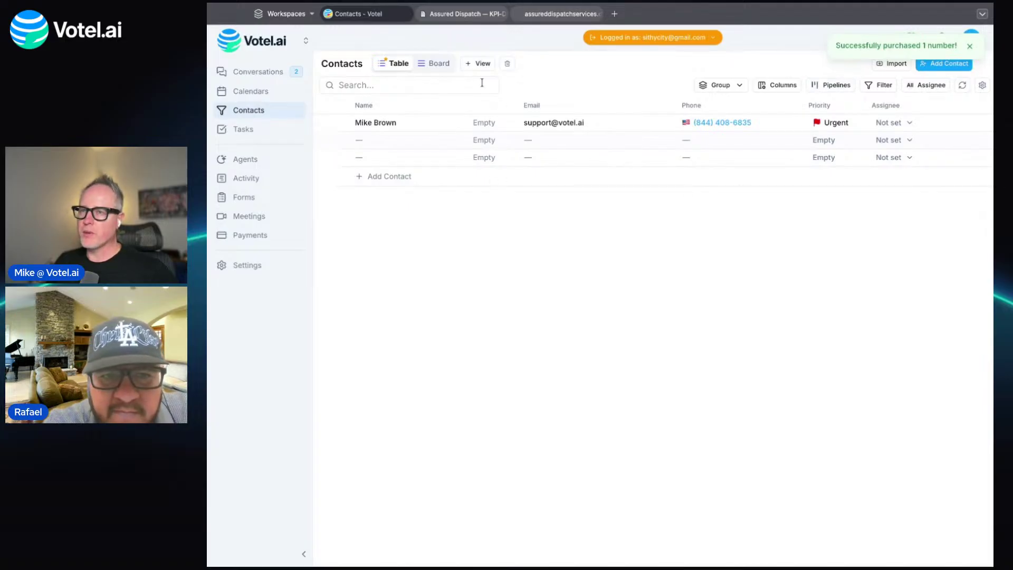
click(436, 68)
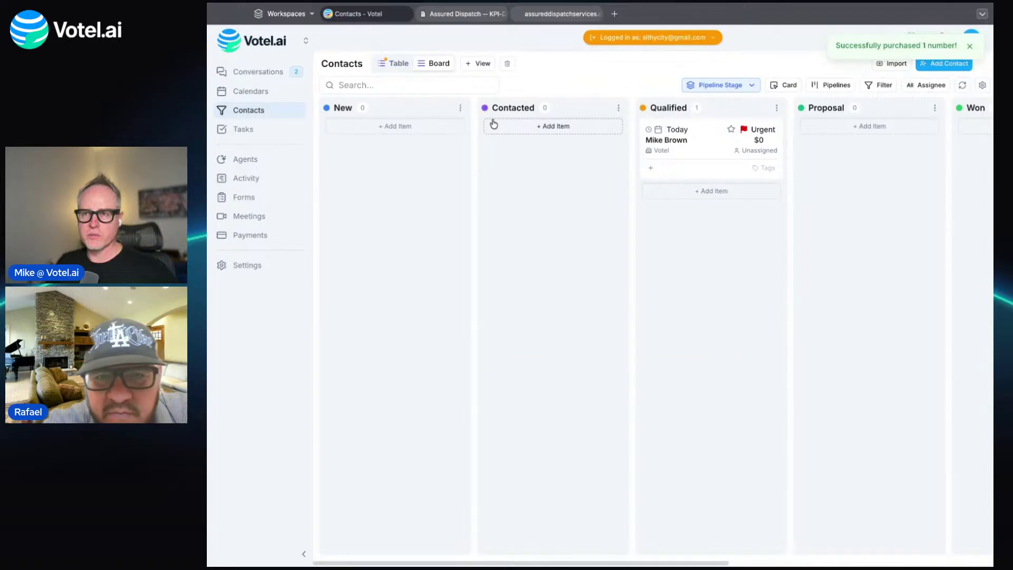
click(840, 87)
click(930, 146)
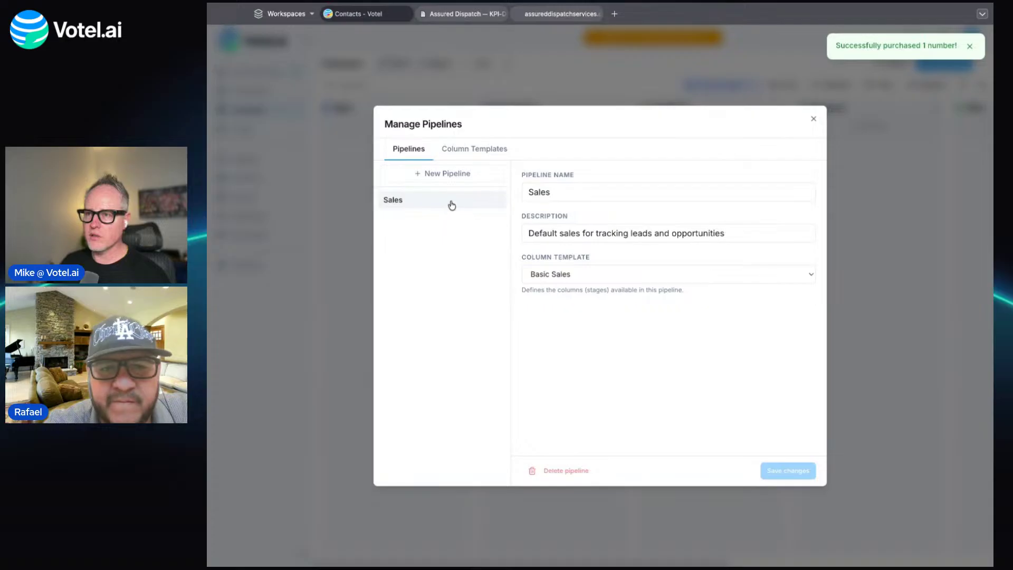
Review the column templates and check which template options the Sales pipeline can use.
click(474, 158)
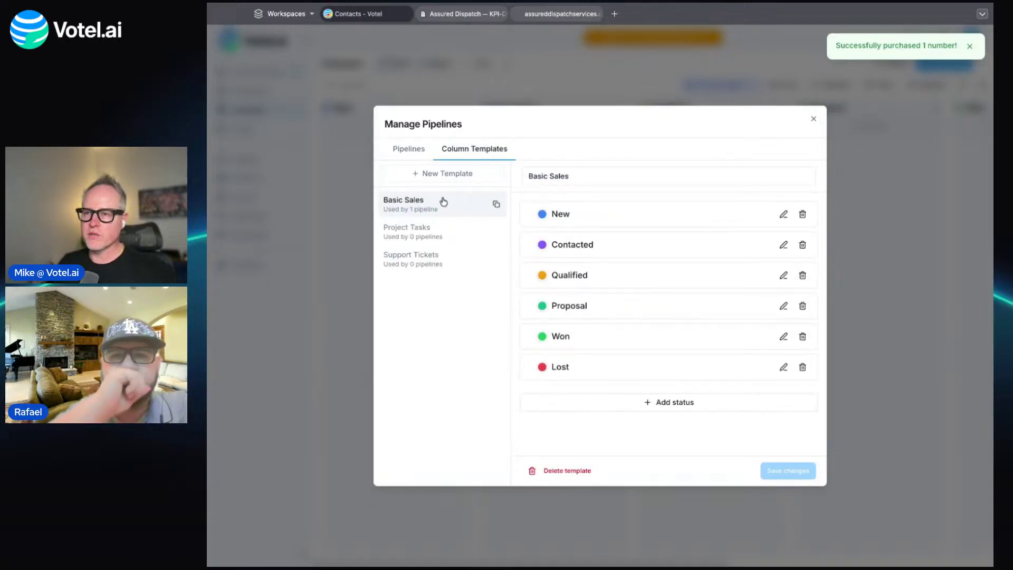
click(409, 149)
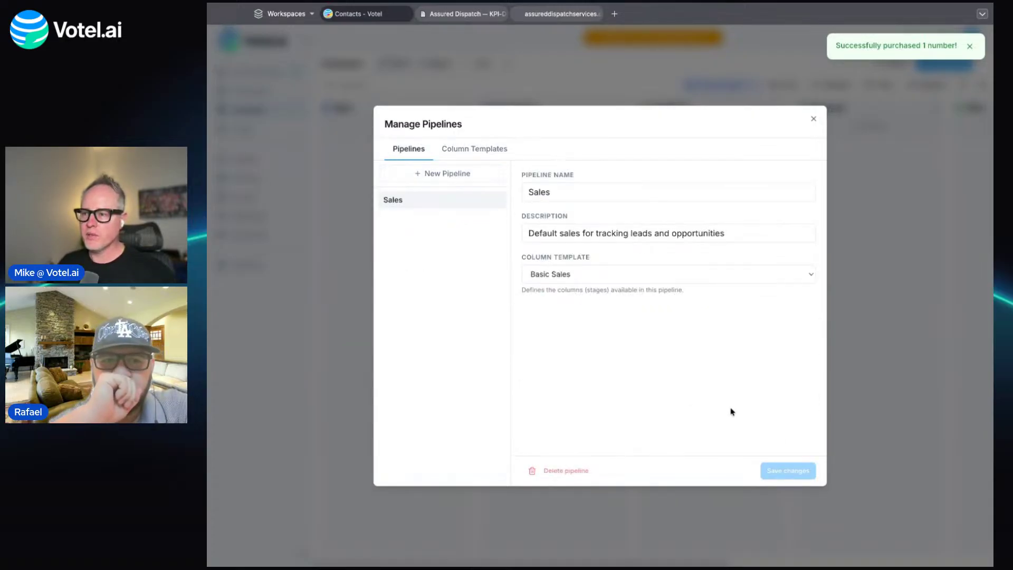
click(704, 274)
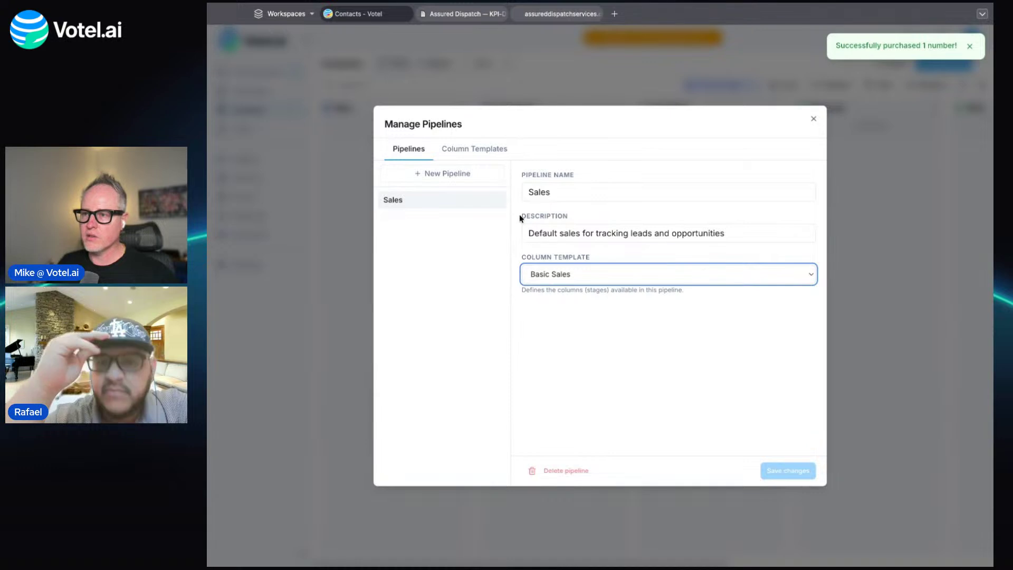
Add a yellow status named "Followup" to the Basic Sales column template.
click(466, 149)
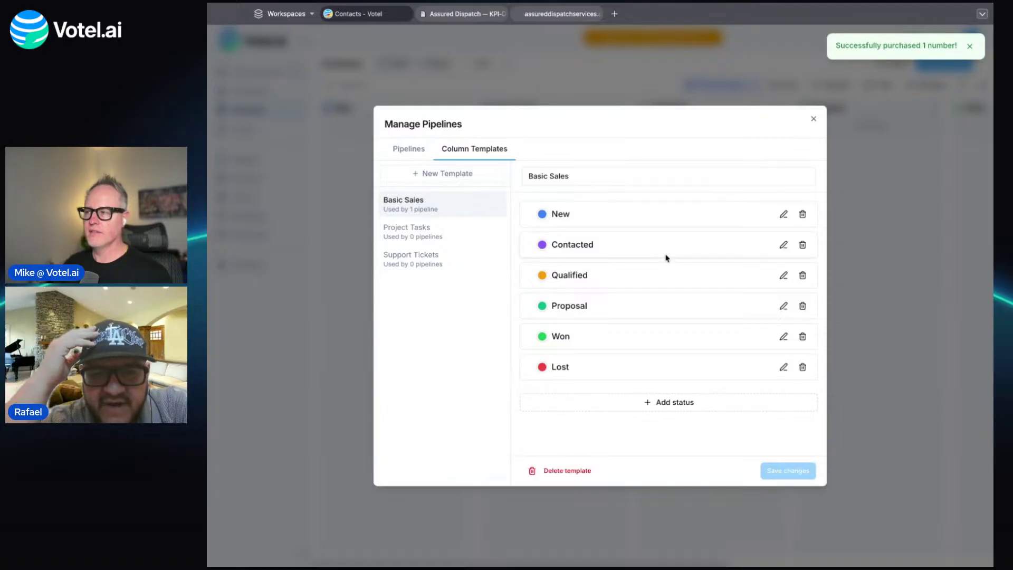
click(672, 408)
text(Followup)
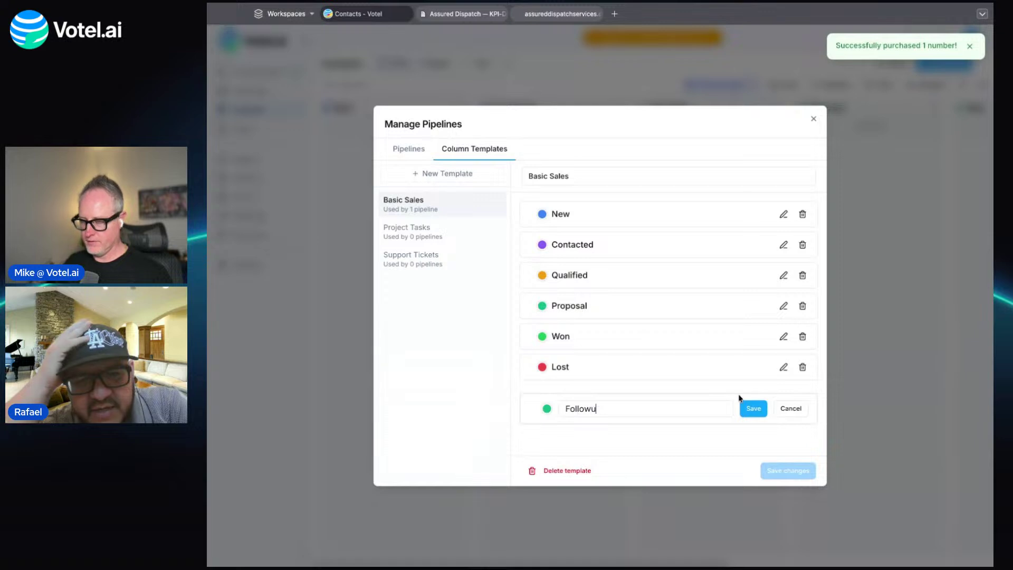
click(547, 409)
click(615, 282)
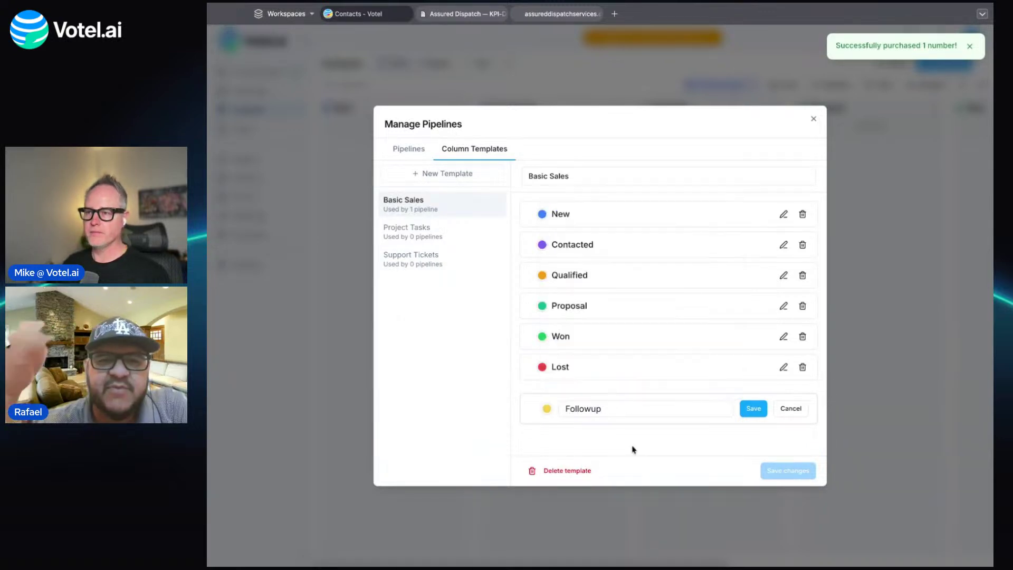
click(753, 408)
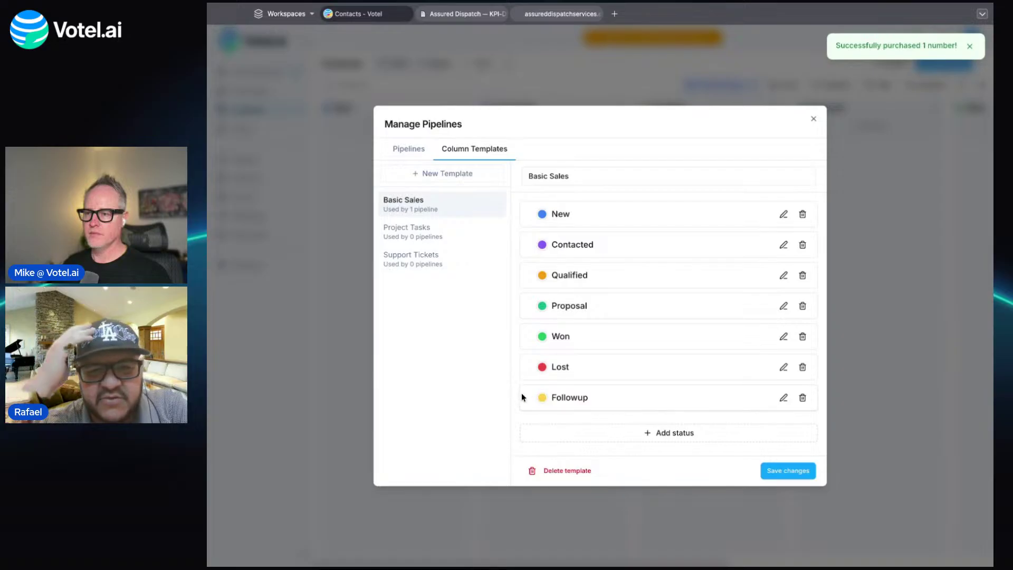
Move the Followup status between Contacted and Qualified, save the template changes and close the pipeline manager.
drag(526, 395, 526, 274)
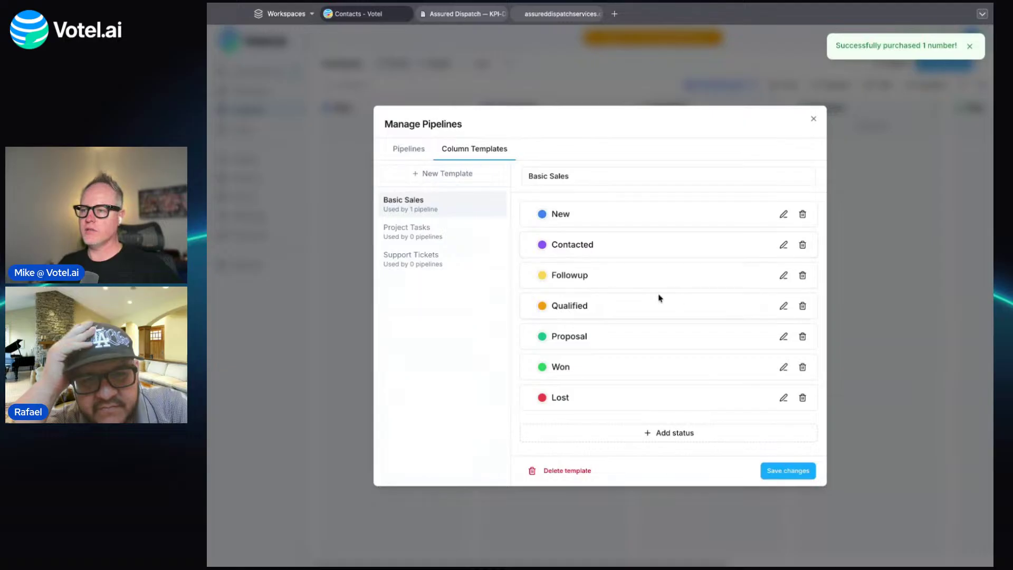
click(797, 476)
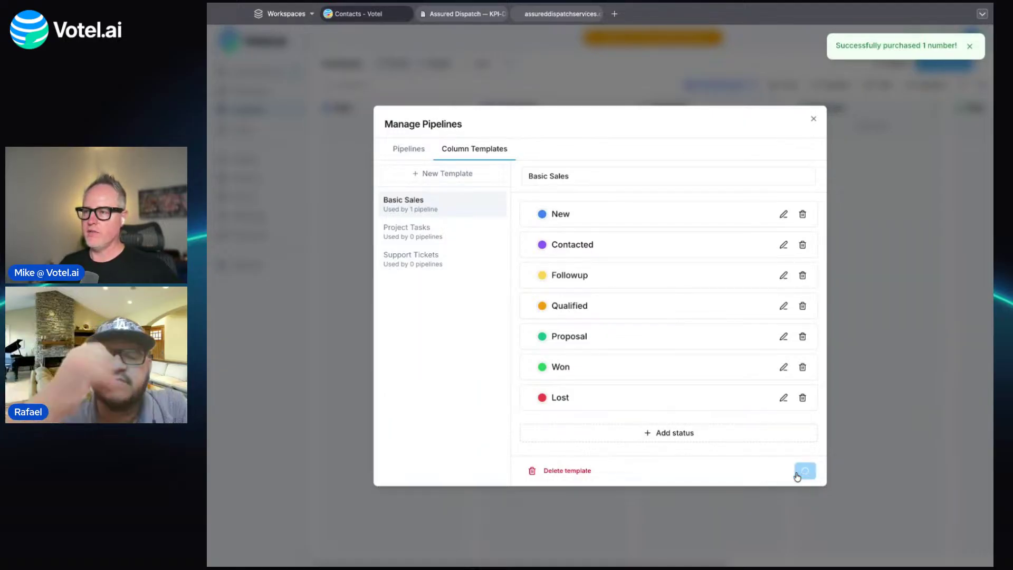
click(403, 150)
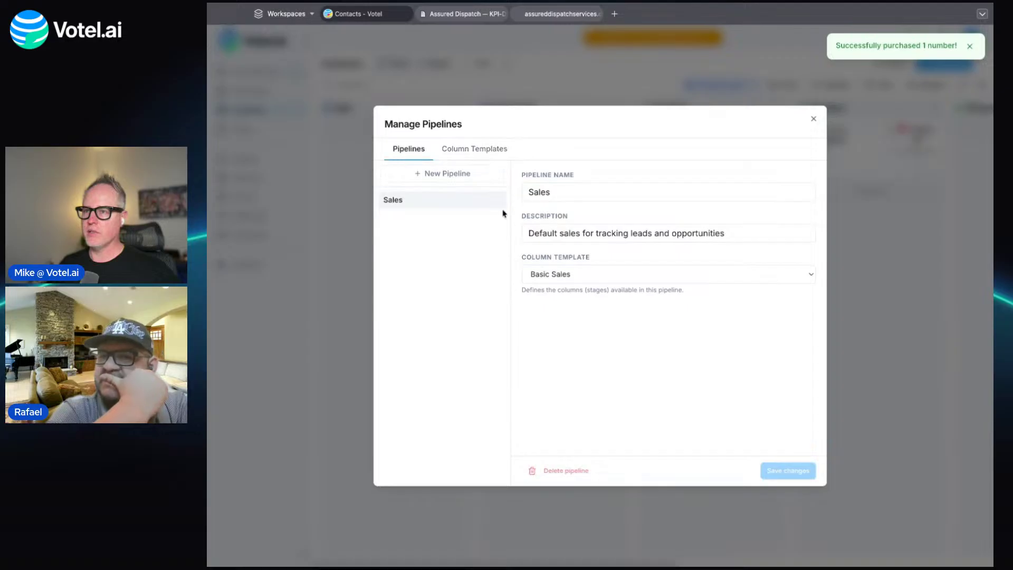
click(814, 118)
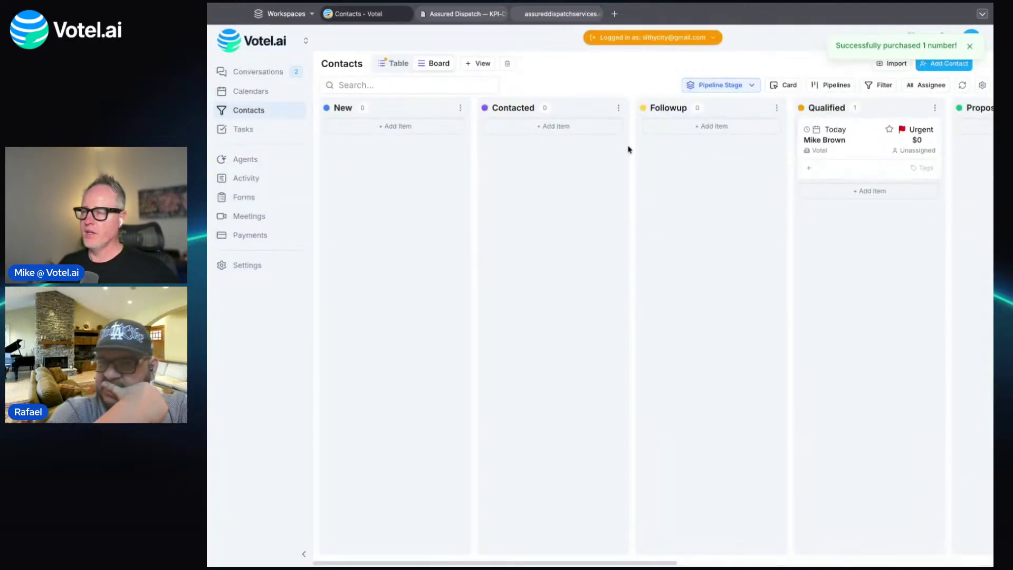
drag(652, 108, 686, 108)
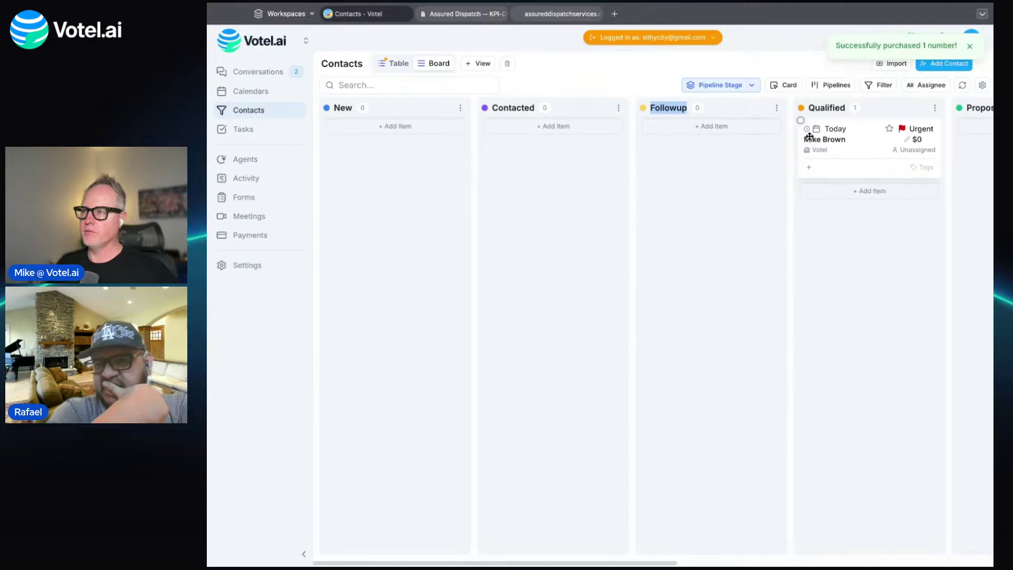
click(685, 172)
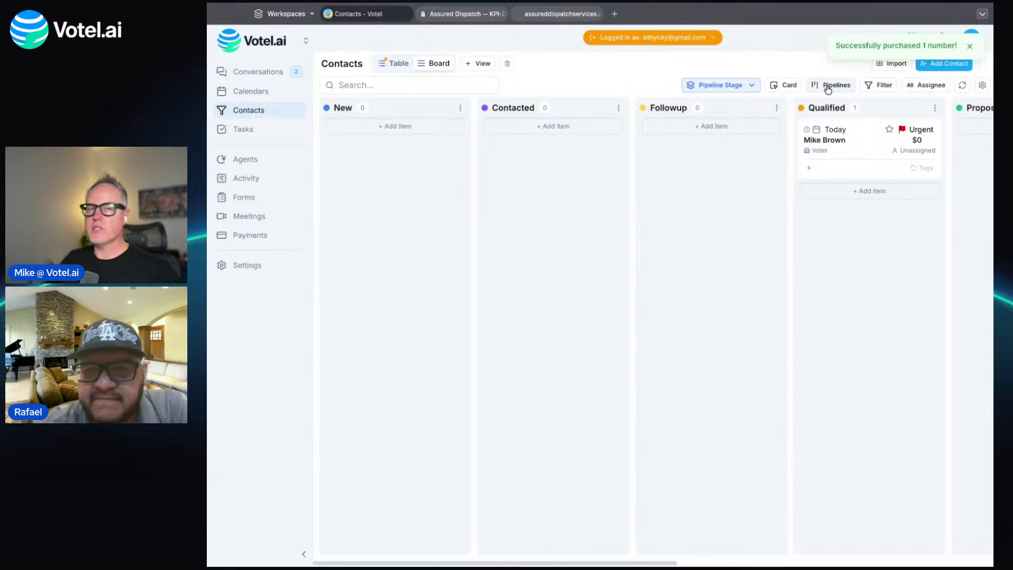
Add the Follow-up Date field to the contact cards, check the other available card fields and save the view.
click(784, 87)
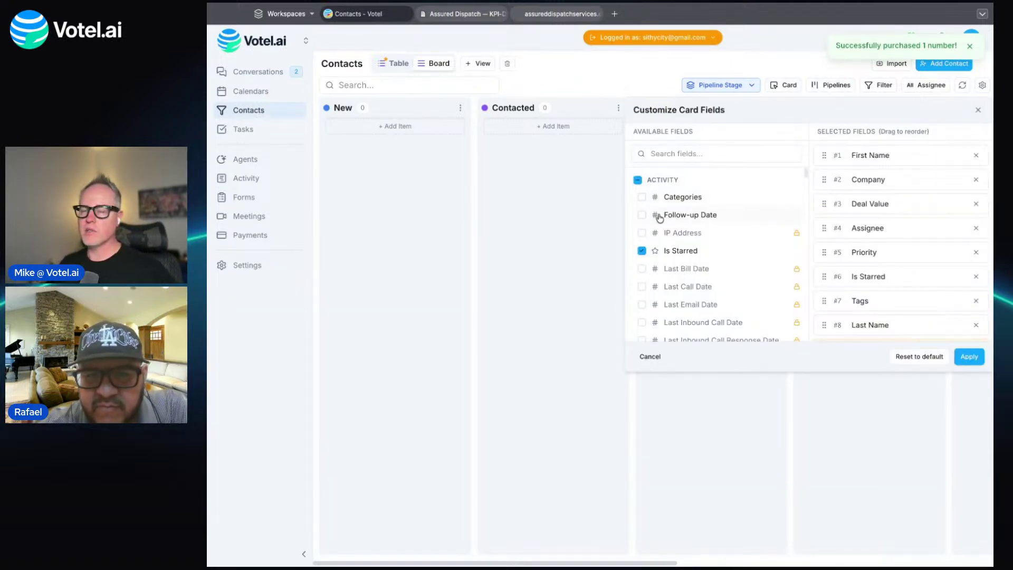
click(642, 216)
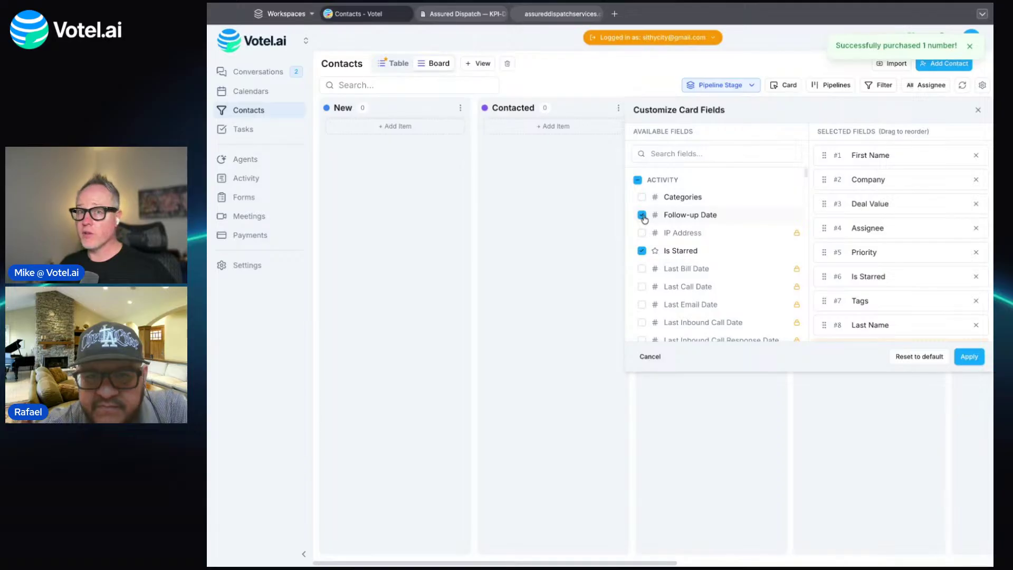
click(969, 357)
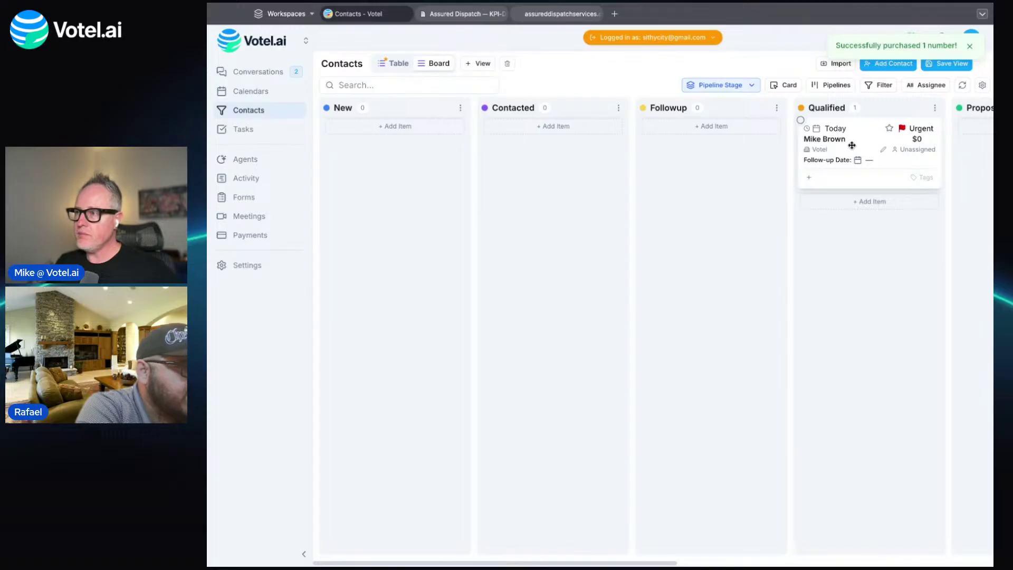
click(783, 86)
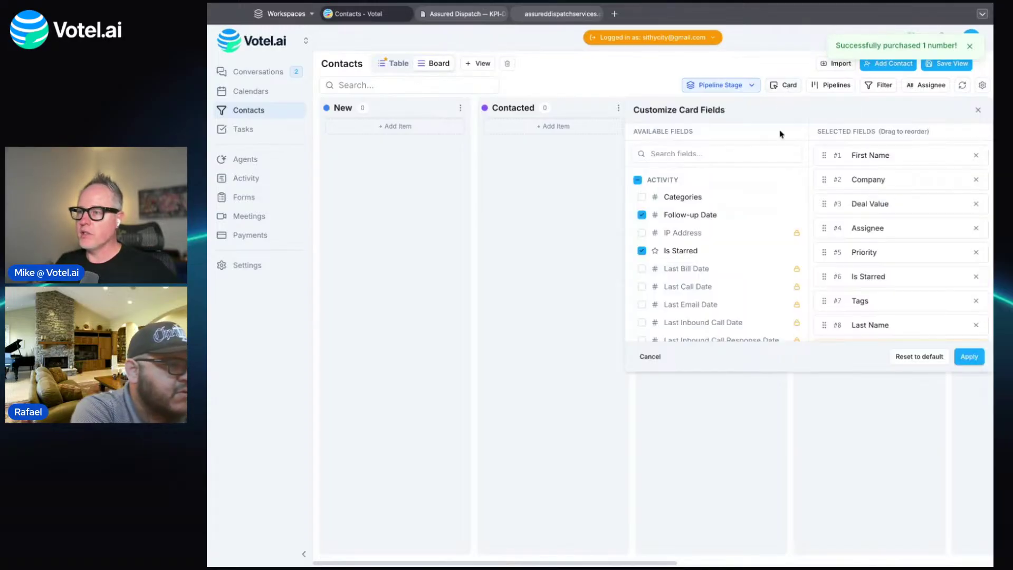
scroll(754, 223, down, 3)
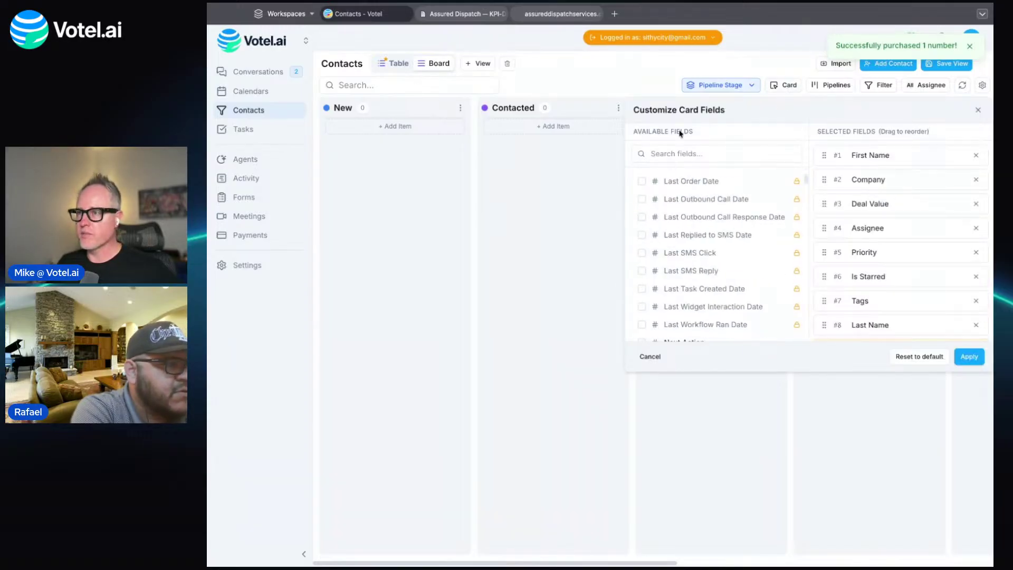
click(631, 63)
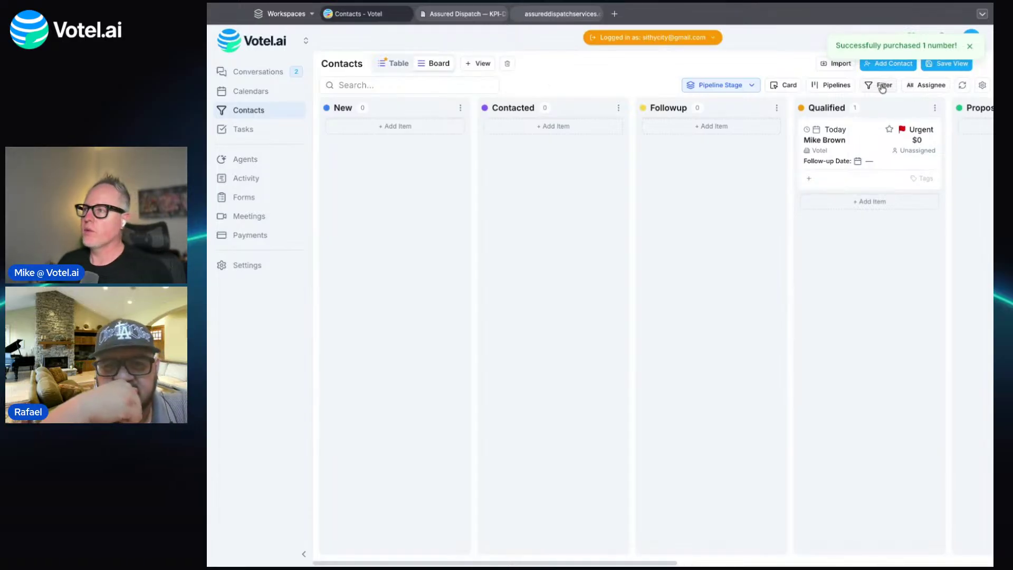
click(937, 67)
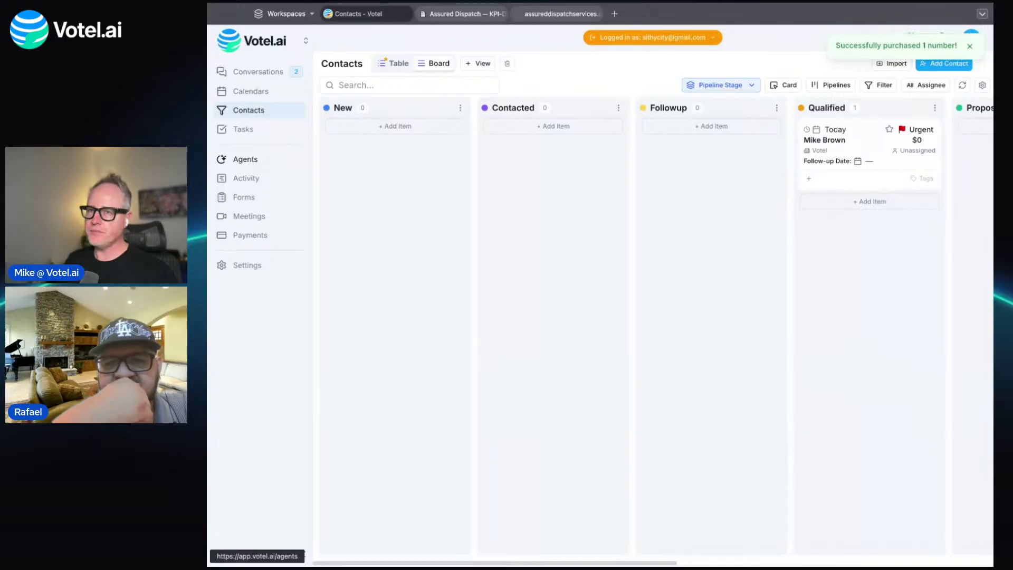
Check the team users in the workspace settings and return to the contacts board.
click(268, 270)
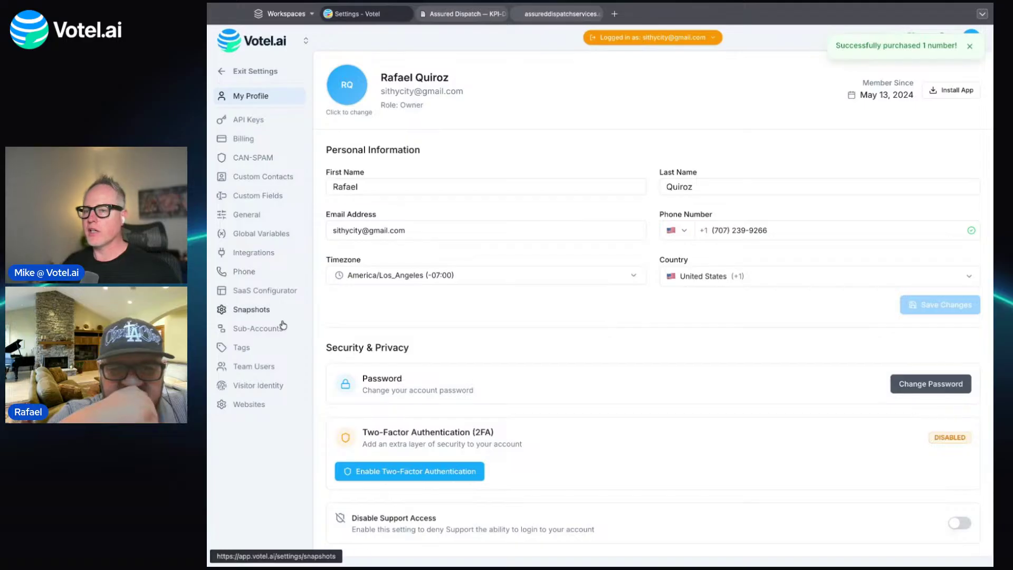
click(264, 370)
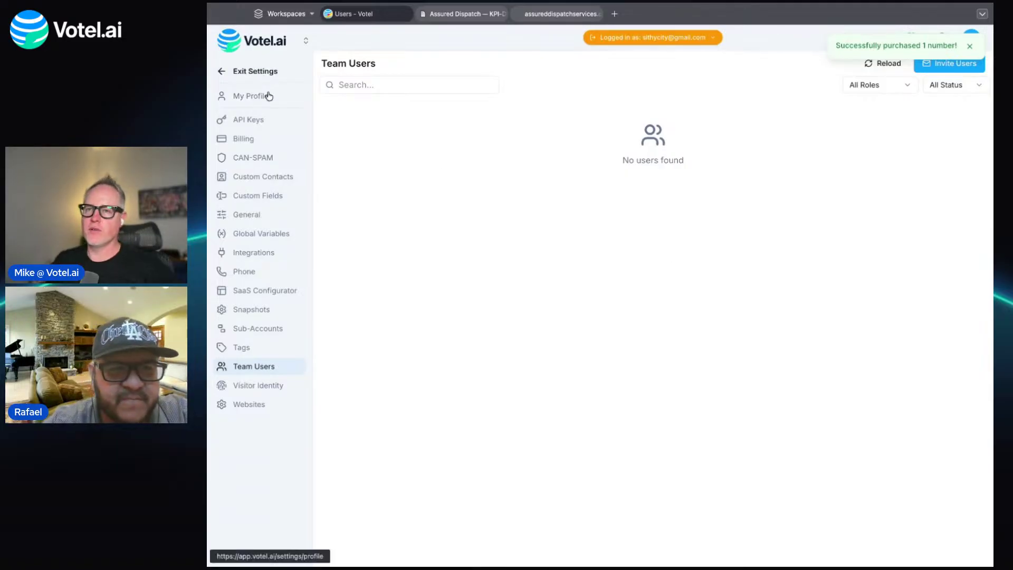
click(265, 75)
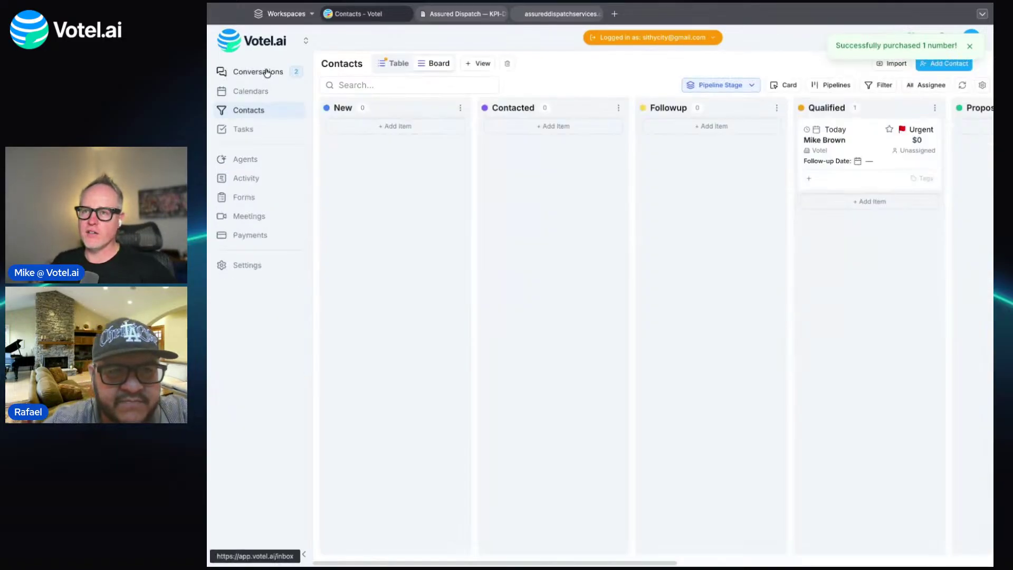
Open the Sara Assured Dispatch agent and rename its Flow 1 workflow as INBOUND CALL.
click(244, 159)
click(377, 173)
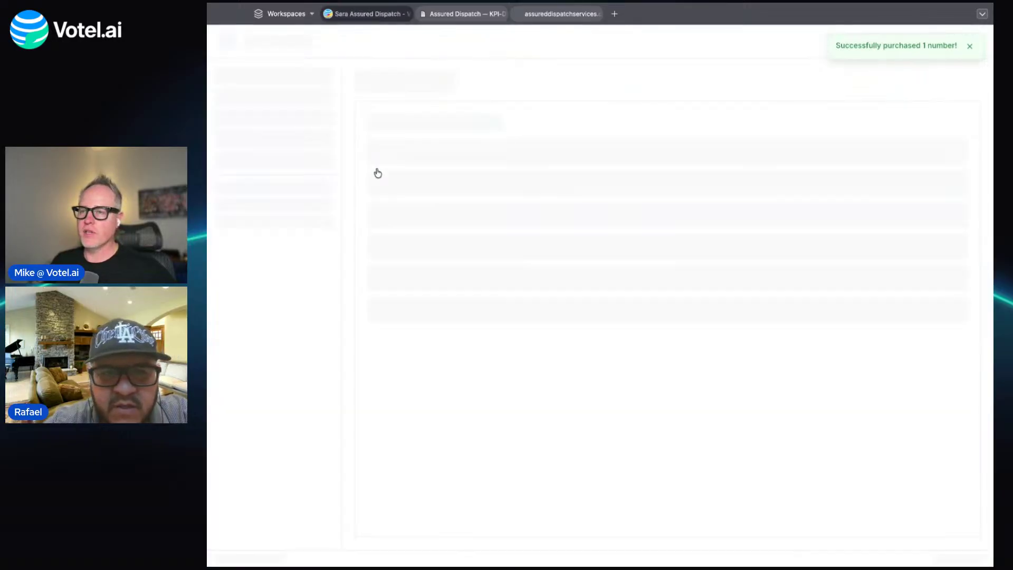
click(268, 225)
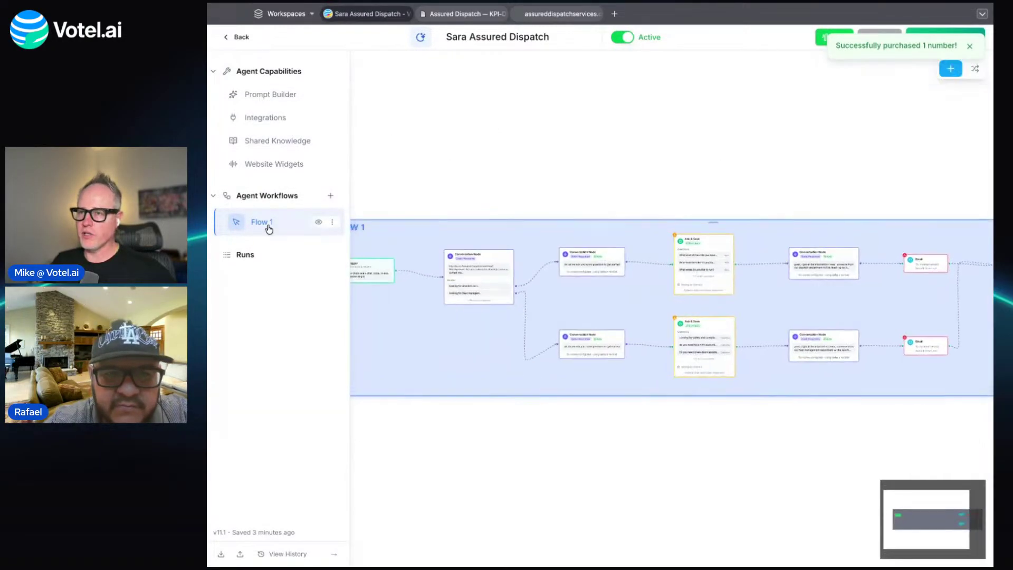
click(329, 200)
double_click(364, 98)
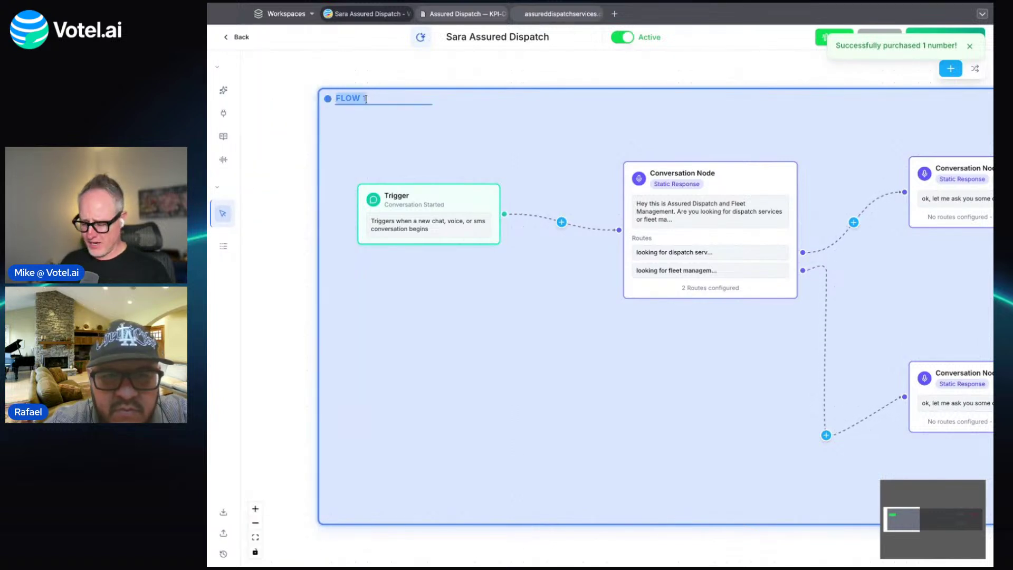
text(INBOUND CALL)
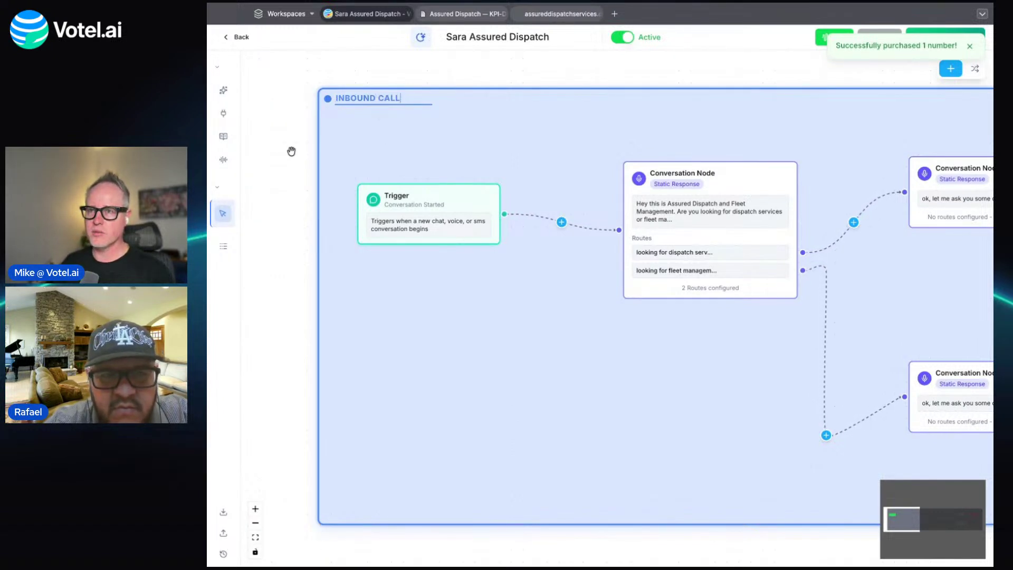
key(Return)
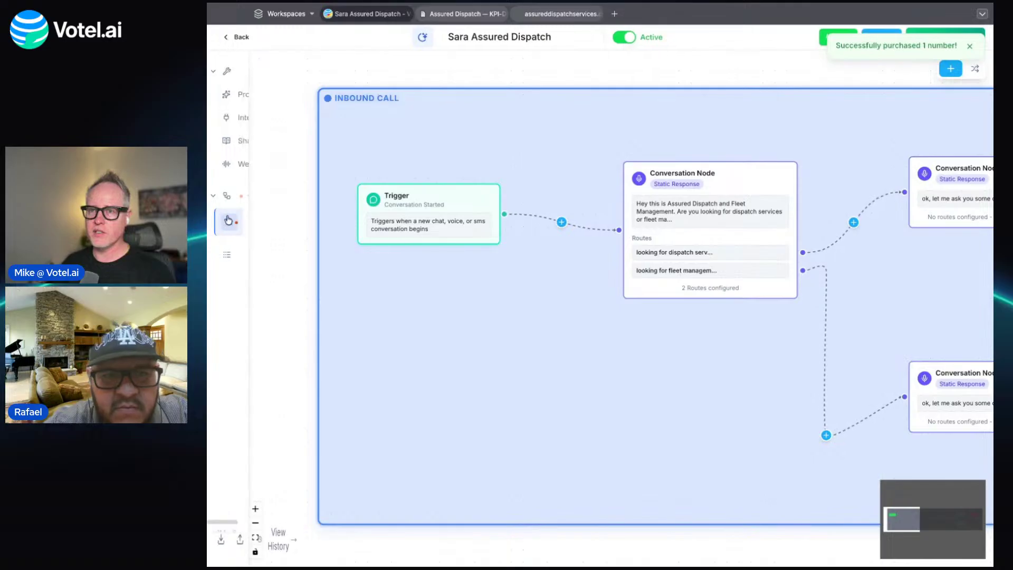
Add a second workflow to the agent and name it CALL ENDED.
mouse_move(330, 195)
click(262, 249)
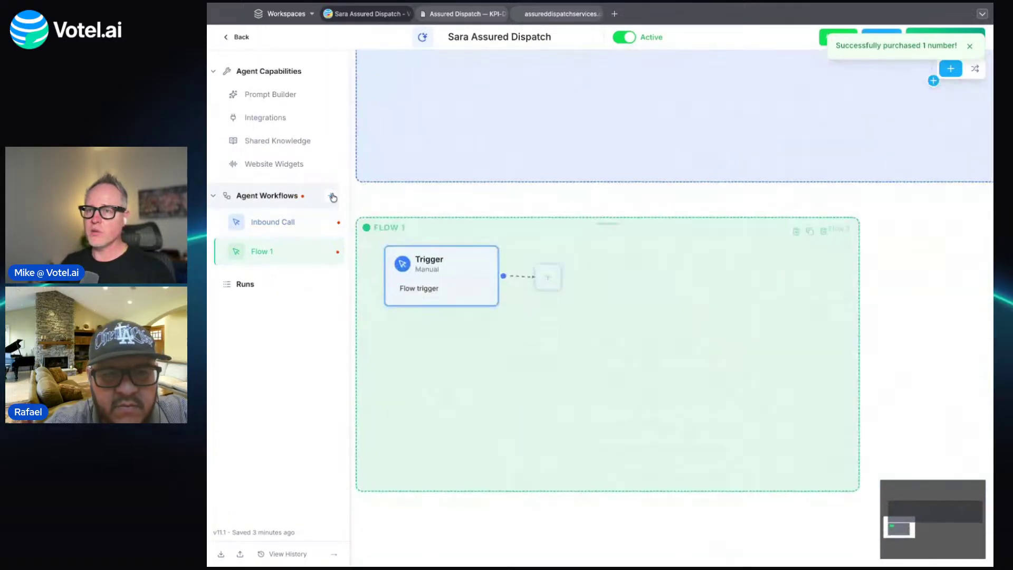
click(399, 170)
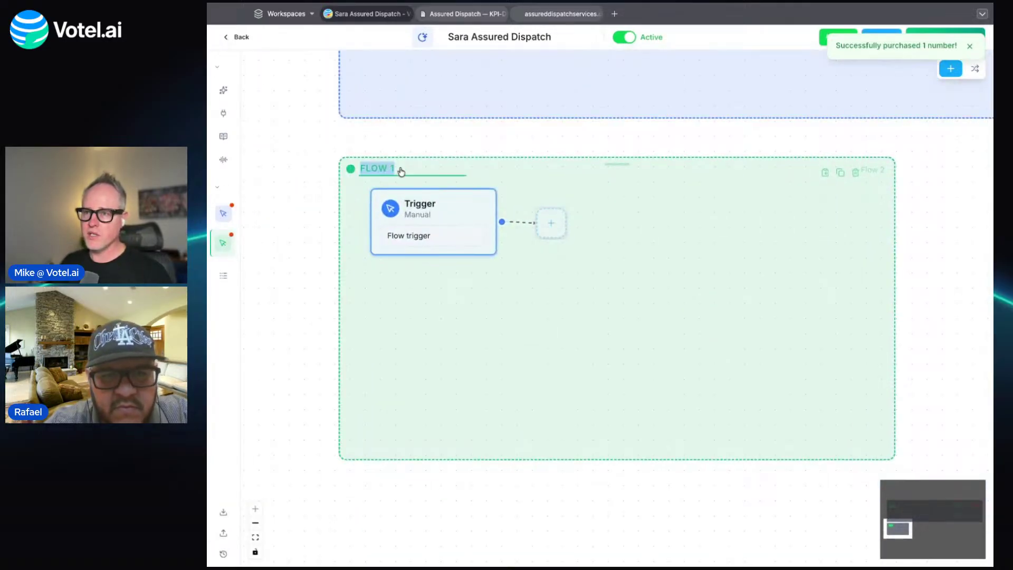
text(CALL ENDE)
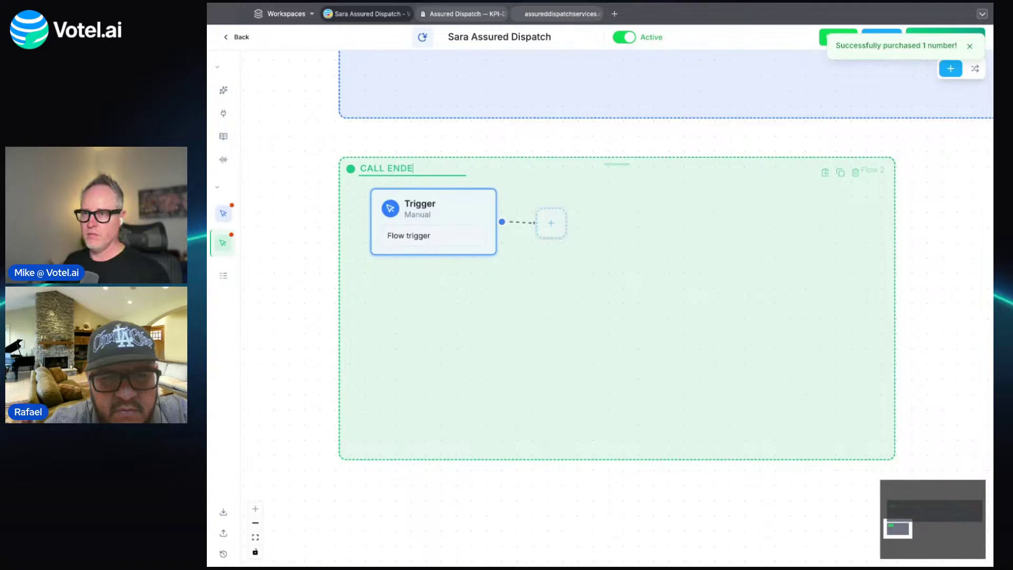
text(D)
key(Return)
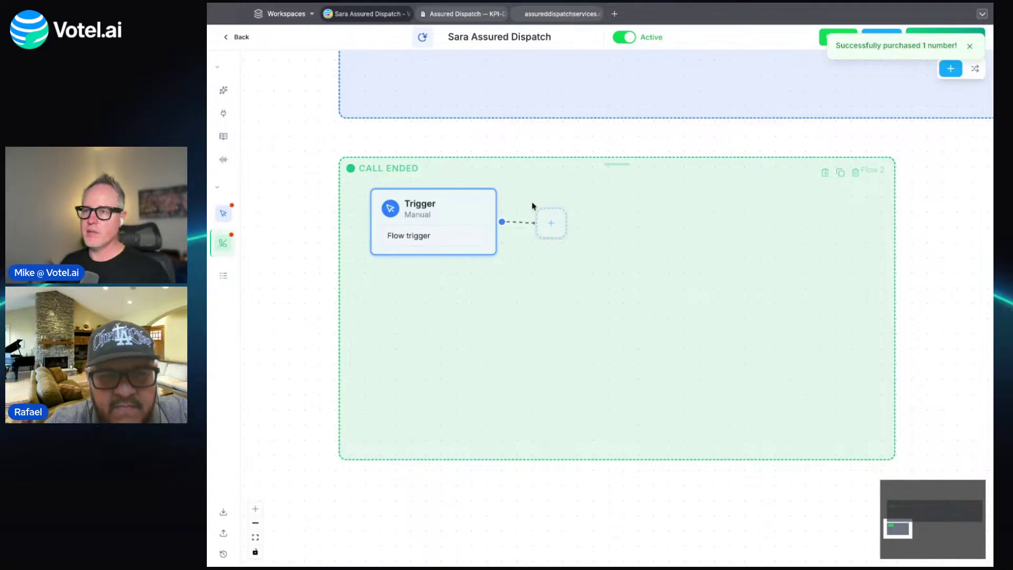
Set the trigger type of the CALL ENDED workflow to Call Ended and apply the change.
click(468, 217)
click(730, 157)
text(han)
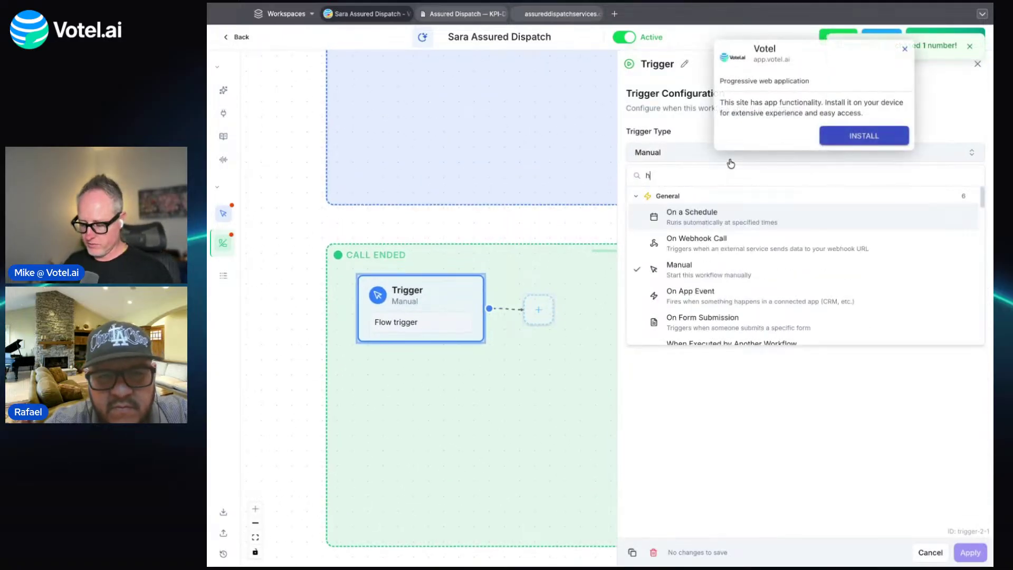
key(BackSpace)
key(BackSpace)
key(BackSpace)
text(call)
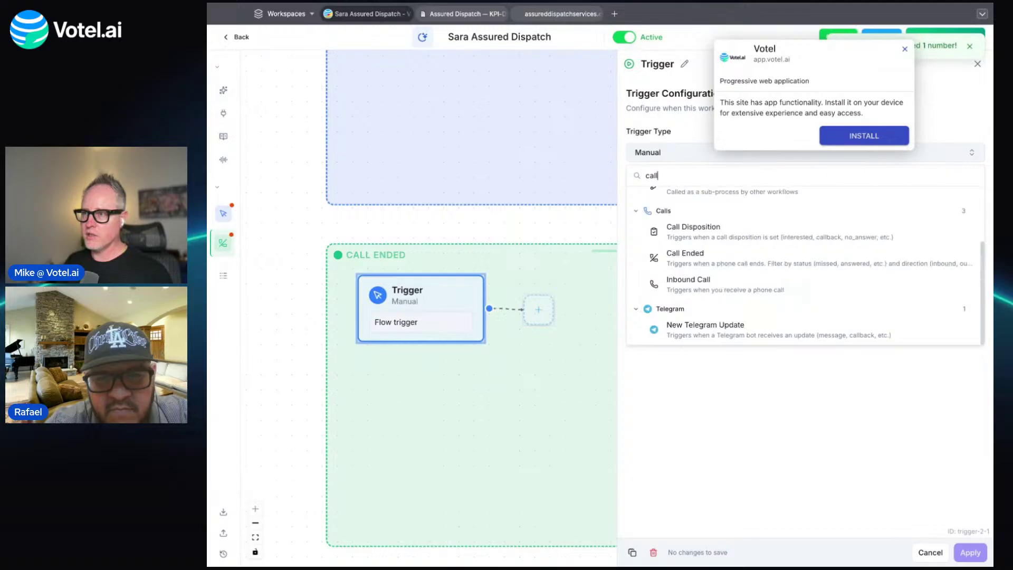
click(741, 258)
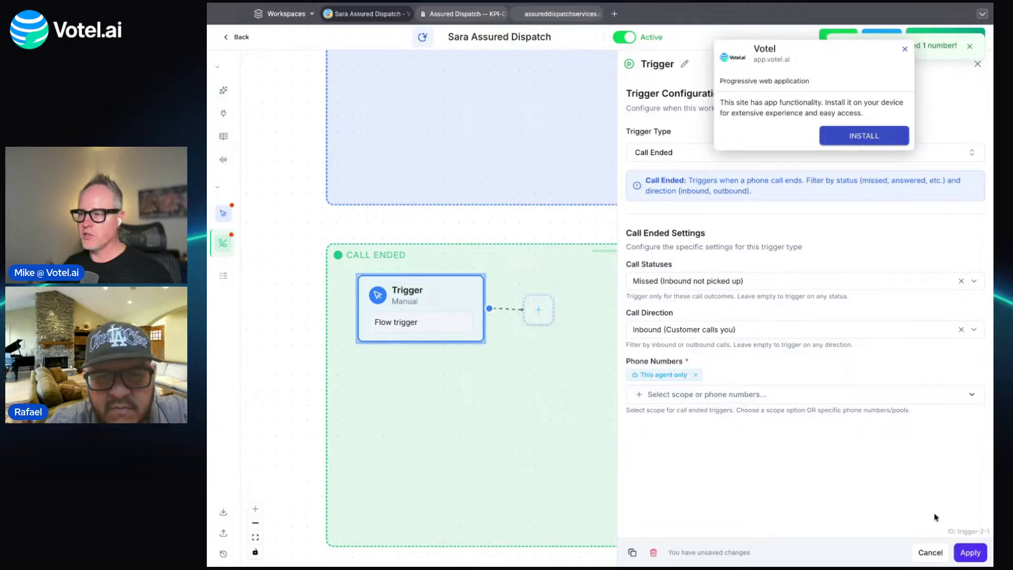
click(968, 552)
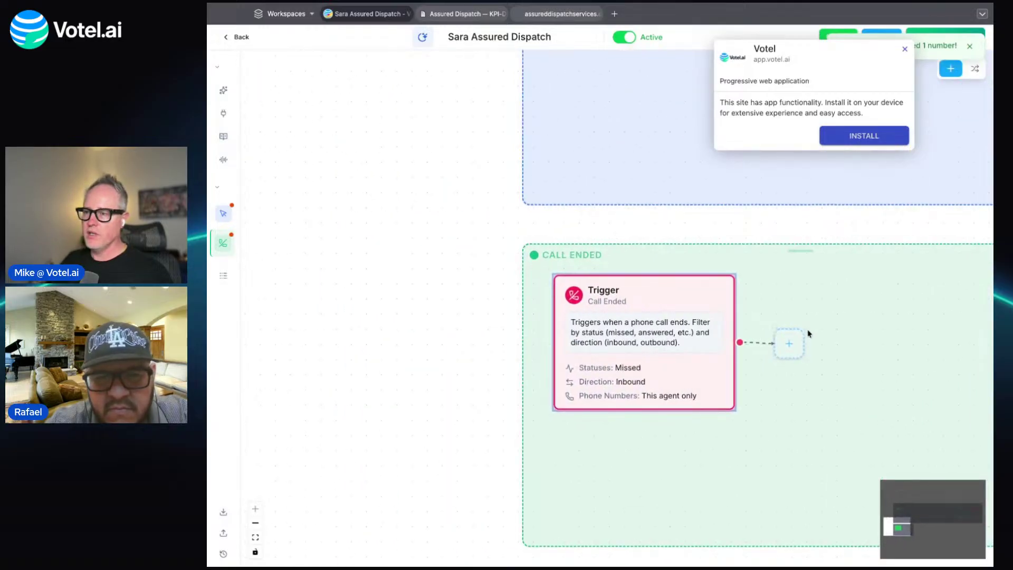
Dismiss the app install prompt and add a Create Task block after the Call Ended trigger.
click(795, 344)
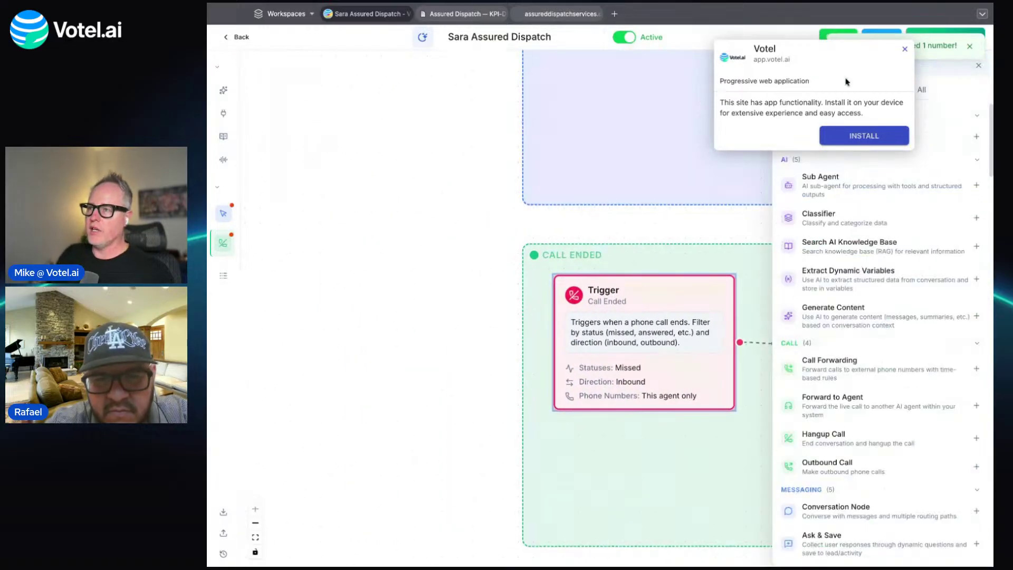
click(905, 48)
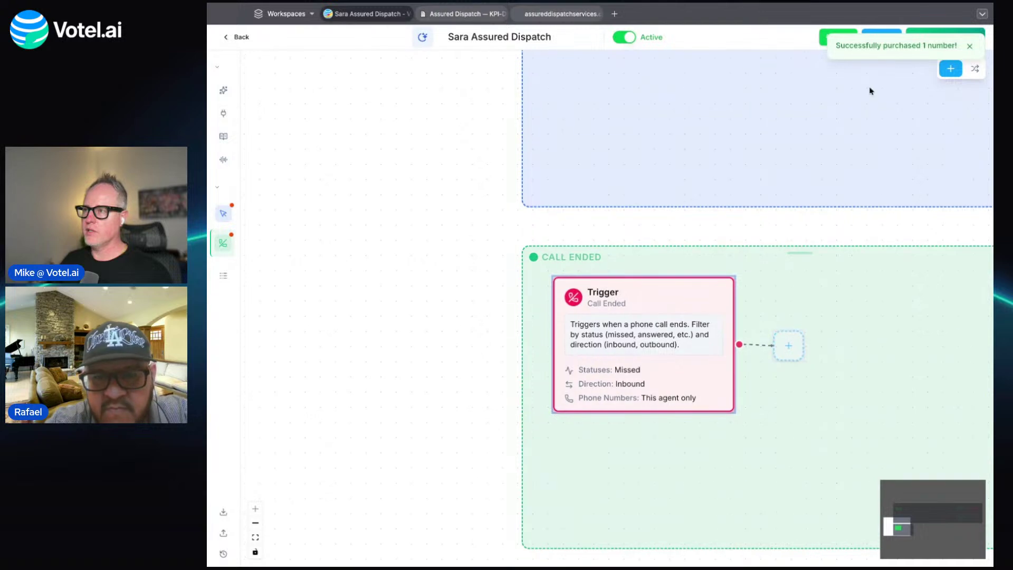
click(788, 345)
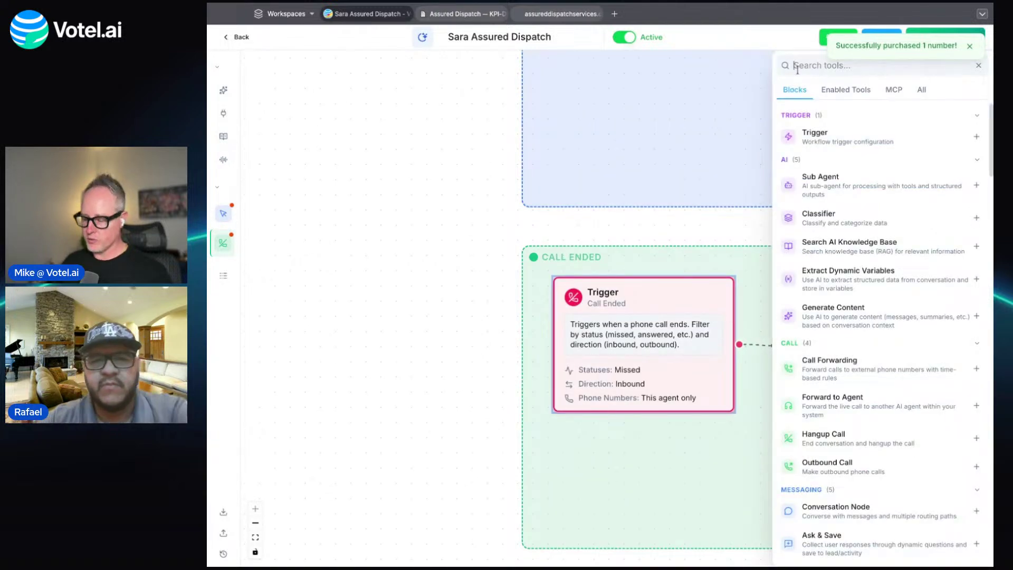
text(ass)
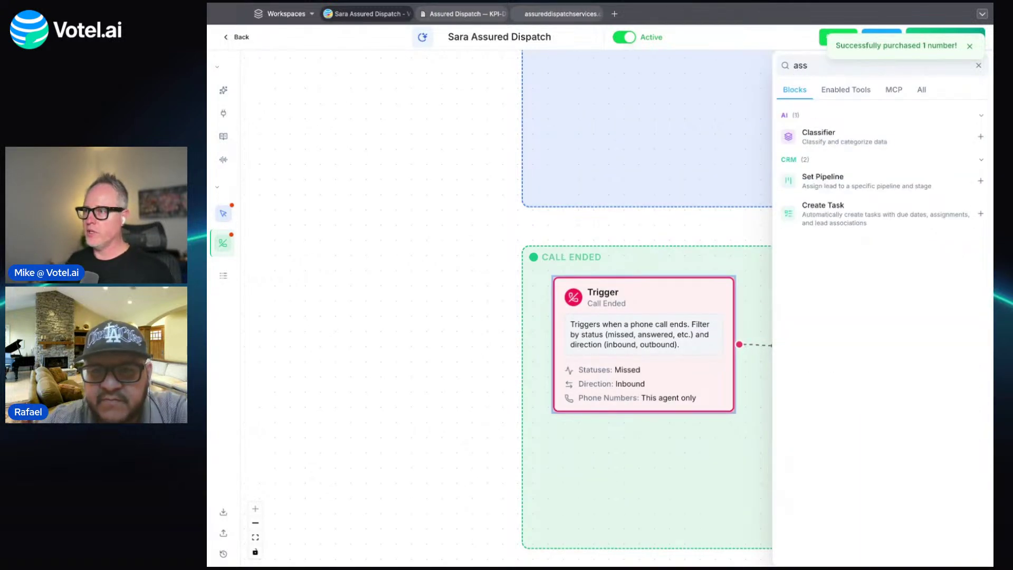
key(ctrl+a)
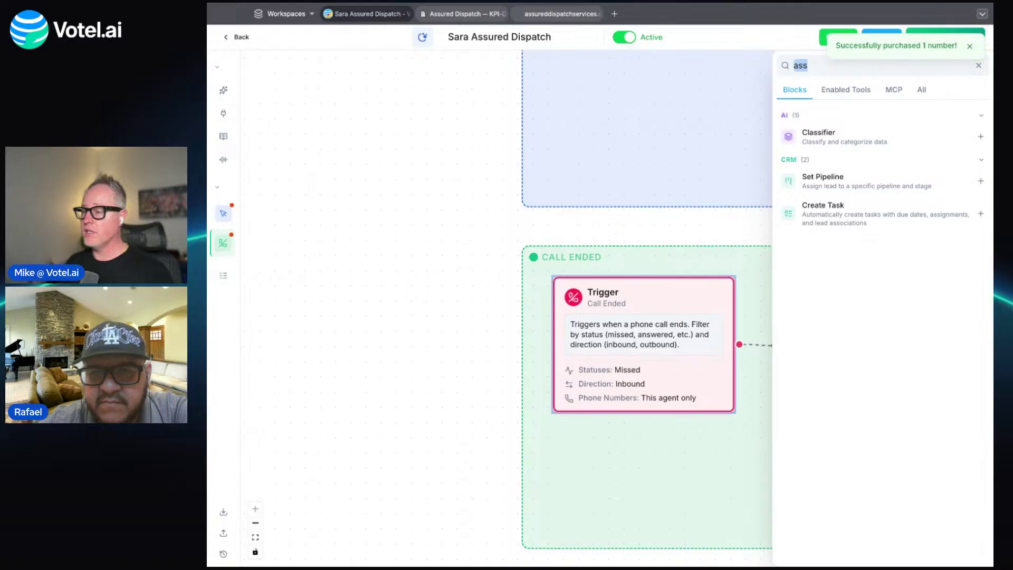
click(831, 219)
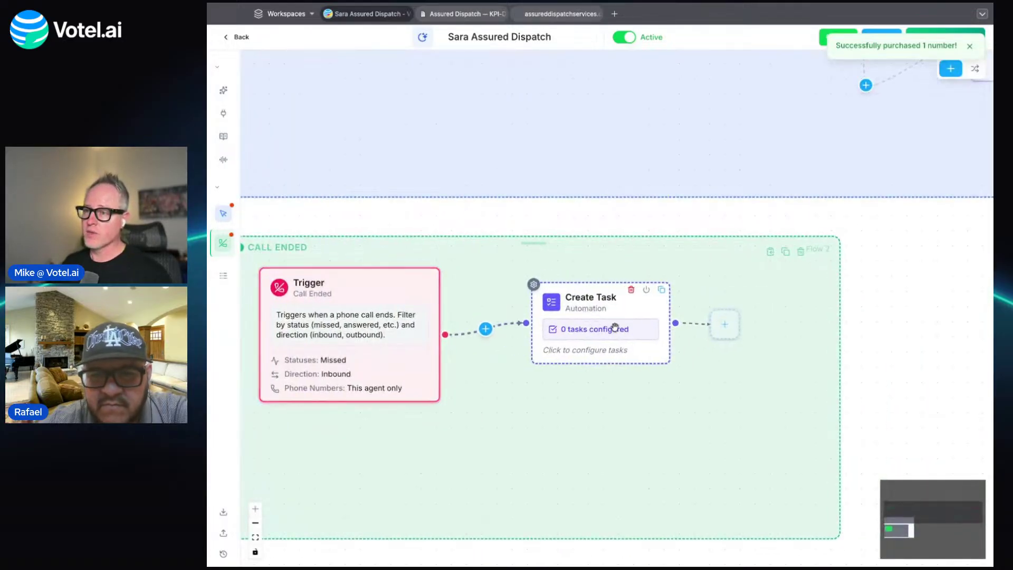
Add a new task in the Create Task block, titled "New Lead Call" followed by the contact's First Name variable.
click(615, 327)
click(834, 135)
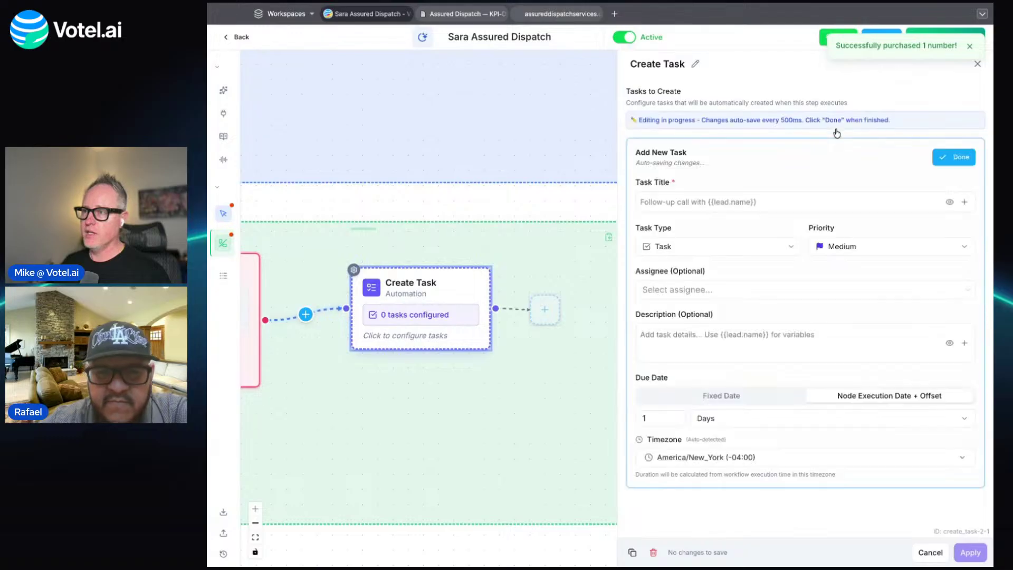
click(774, 203)
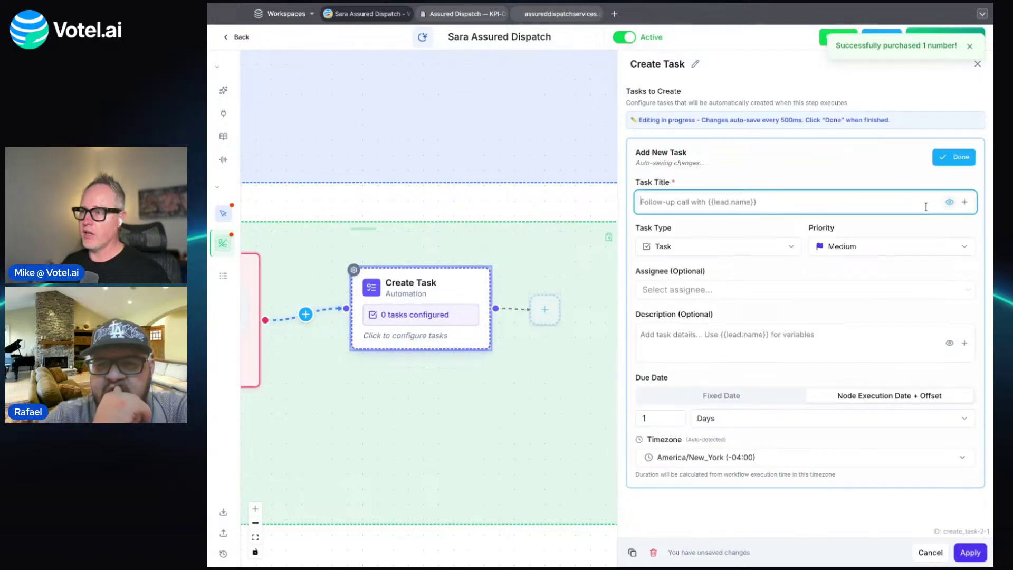
text(New Lead Call)
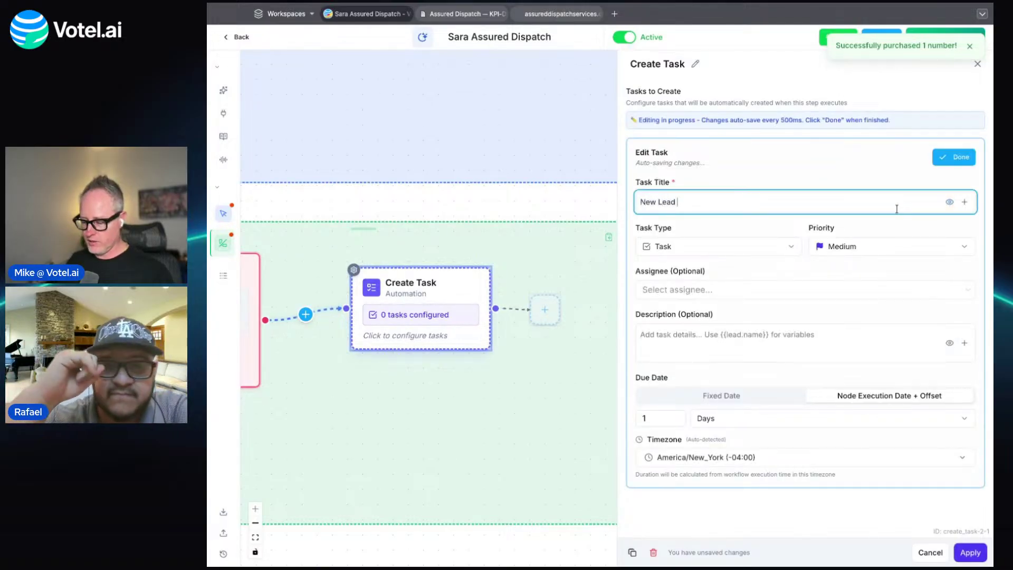
click(964, 201)
click(886, 258)
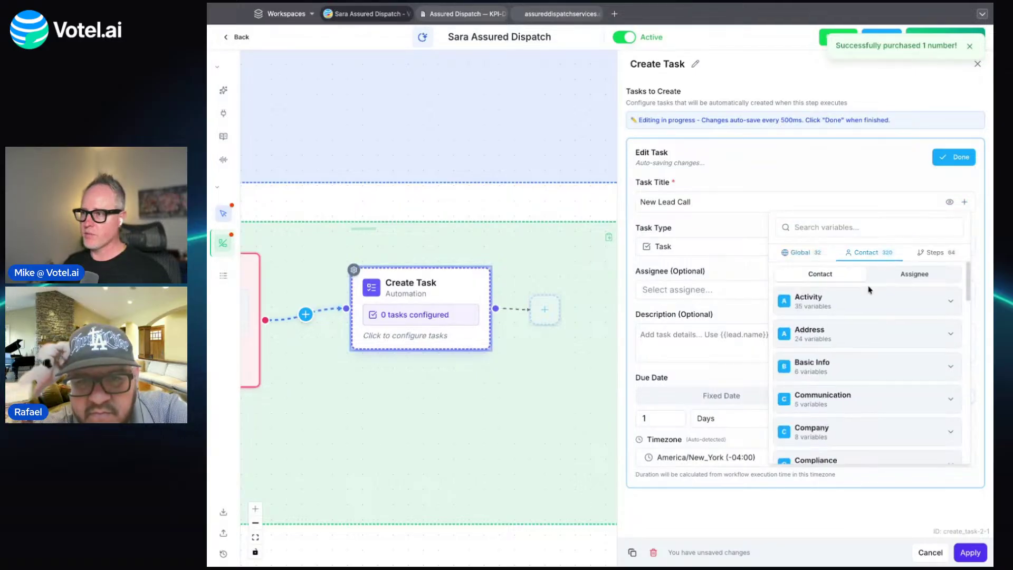
text(first)
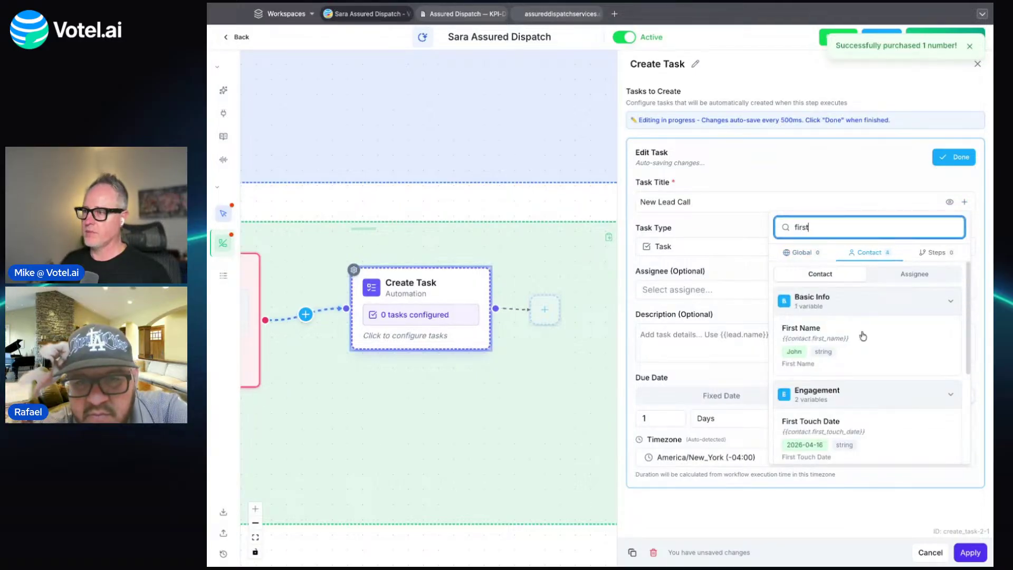
click(850, 344)
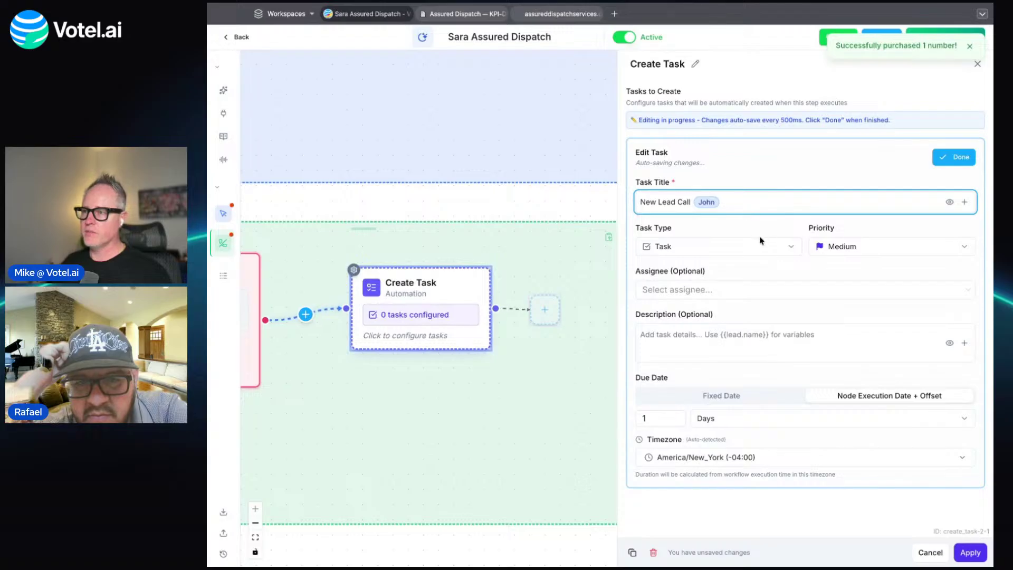
Set the new task's type to Call and its assignee to Me, apply the Create Task settings, and save the agent.
click(760, 244)
click(736, 267)
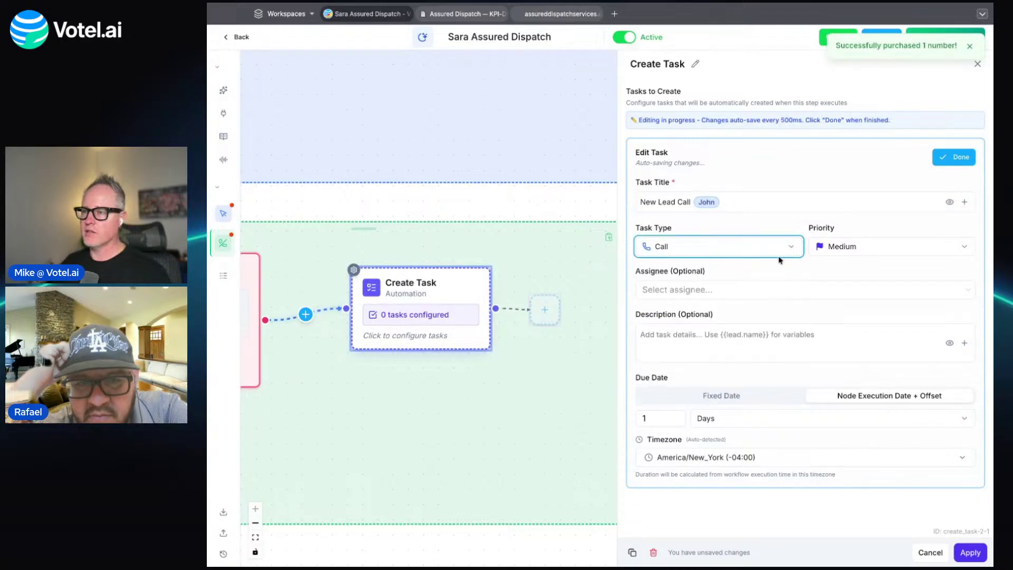
click(778, 287)
click(789, 271)
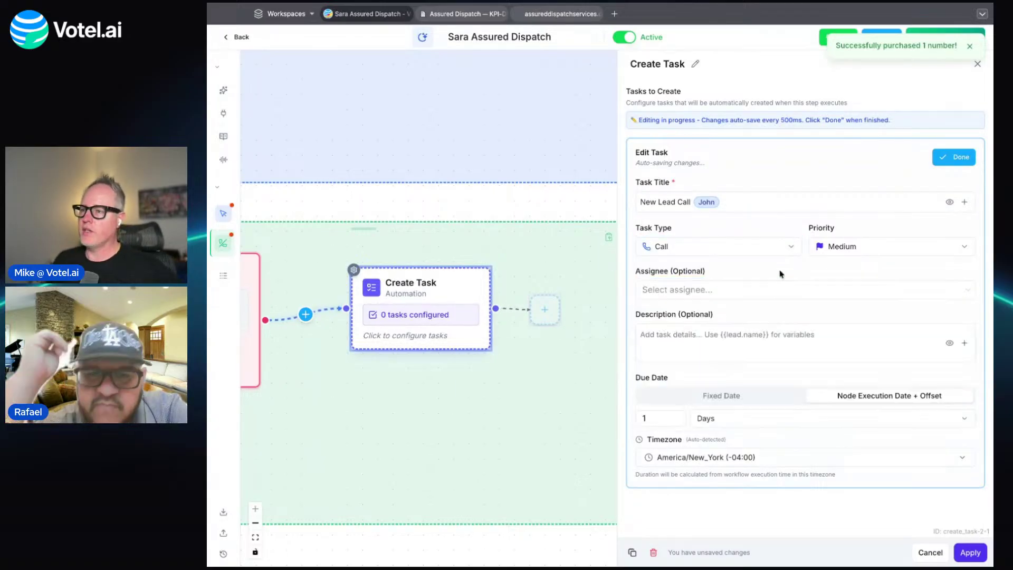
click(756, 289)
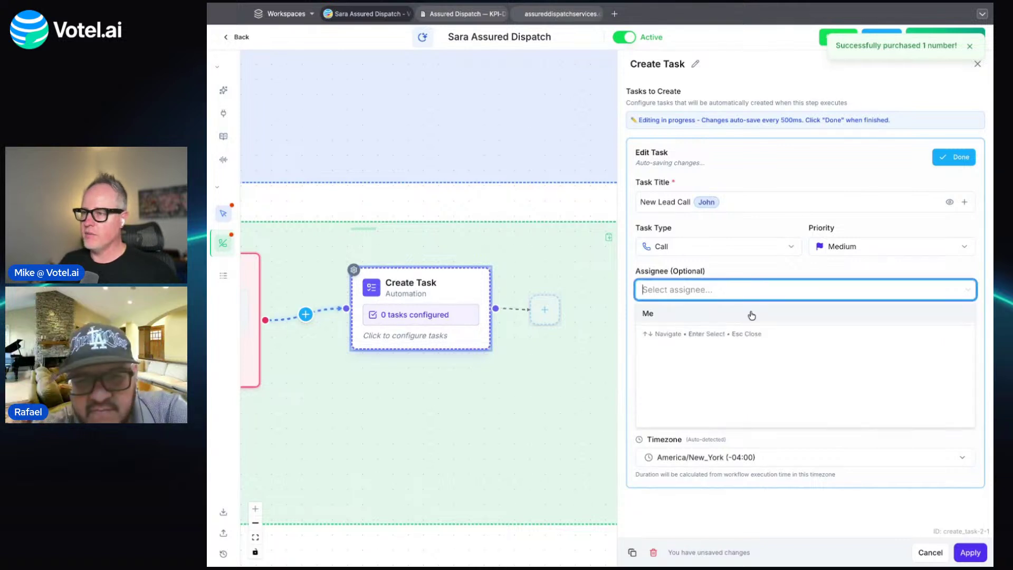
click(751, 315)
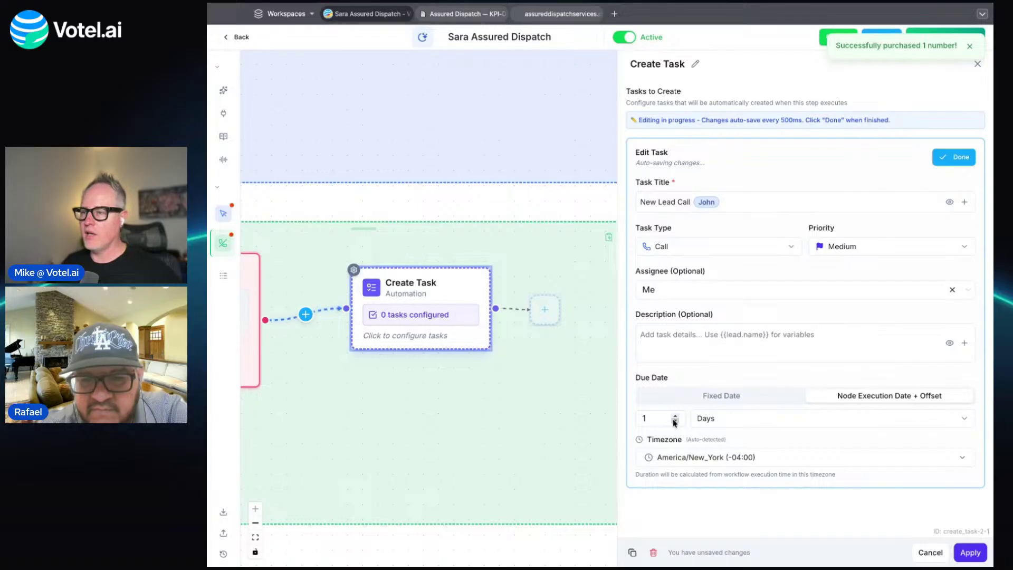
click(969, 550)
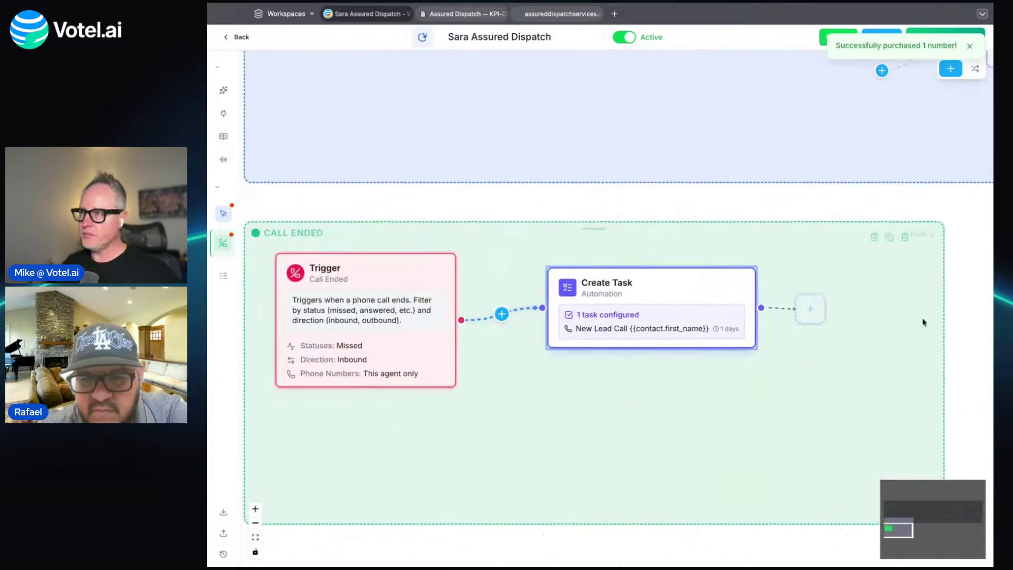
click(886, 35)
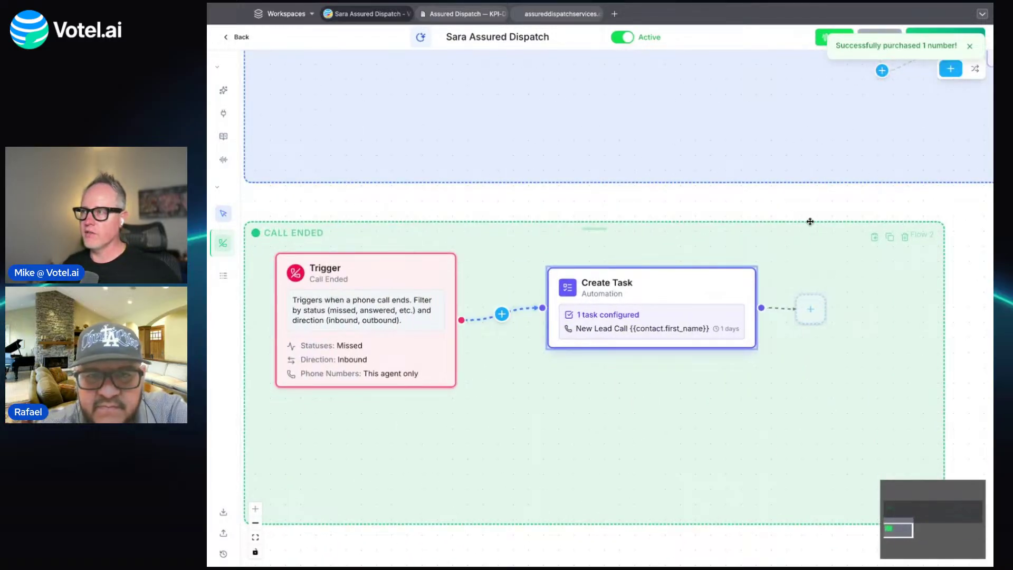
Add a third workflow to the agent and name it PIPELINE CHANGES.
drag(702, 326, 705, 331)
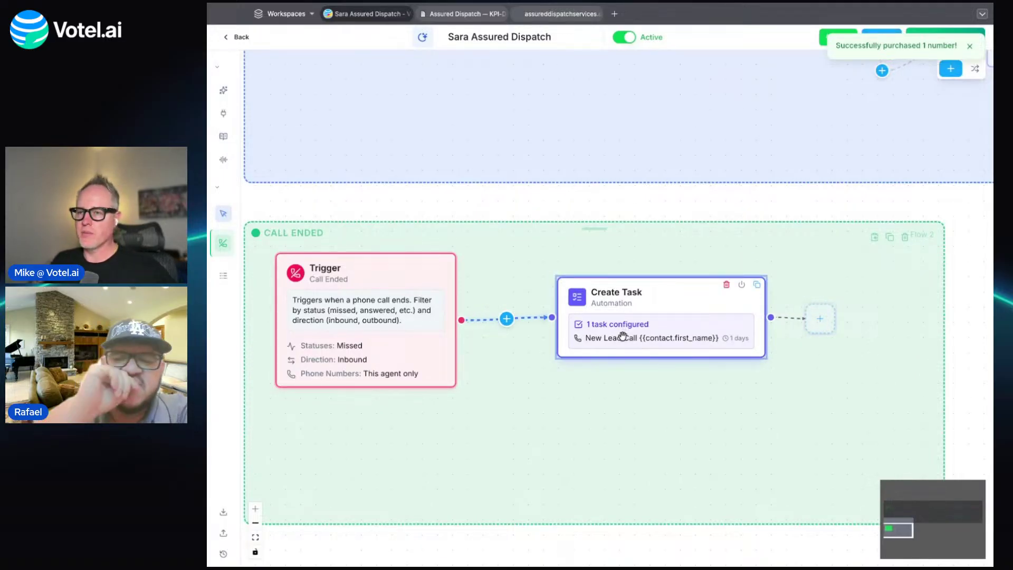
drag(464, 201, 561, 135)
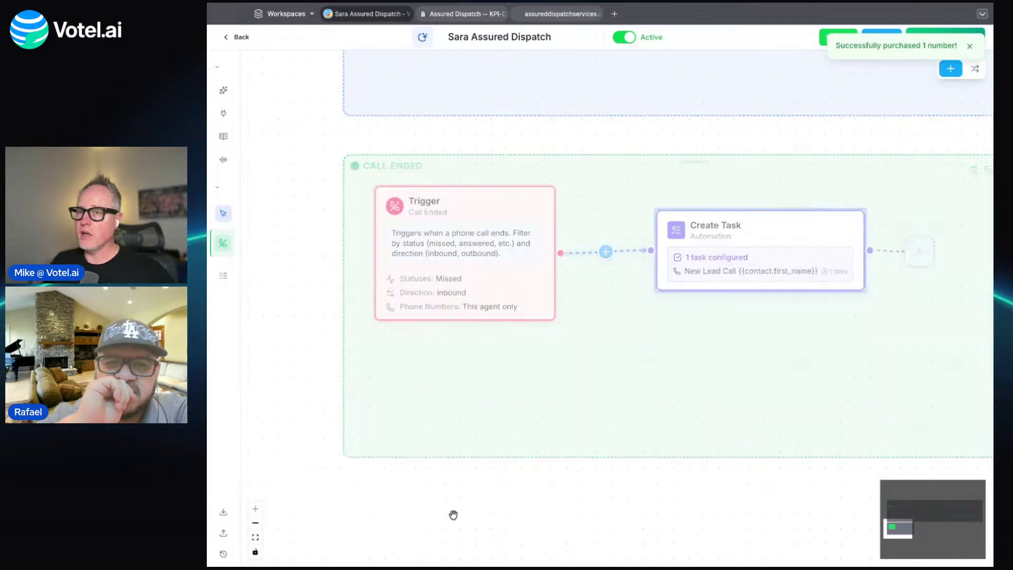
scroll(392, 275, down, 3)
mouse_move(256, 204)
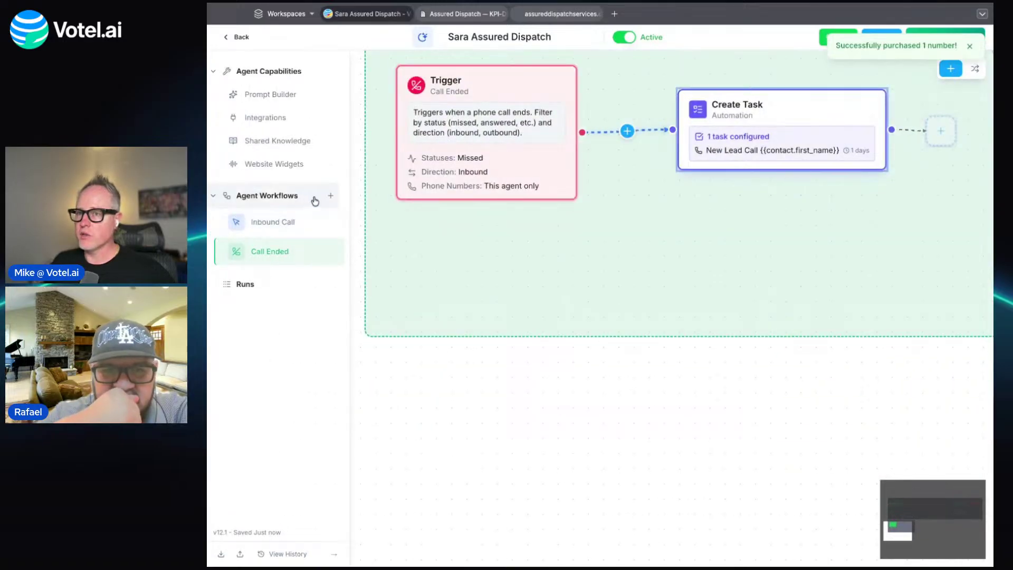
click(332, 197)
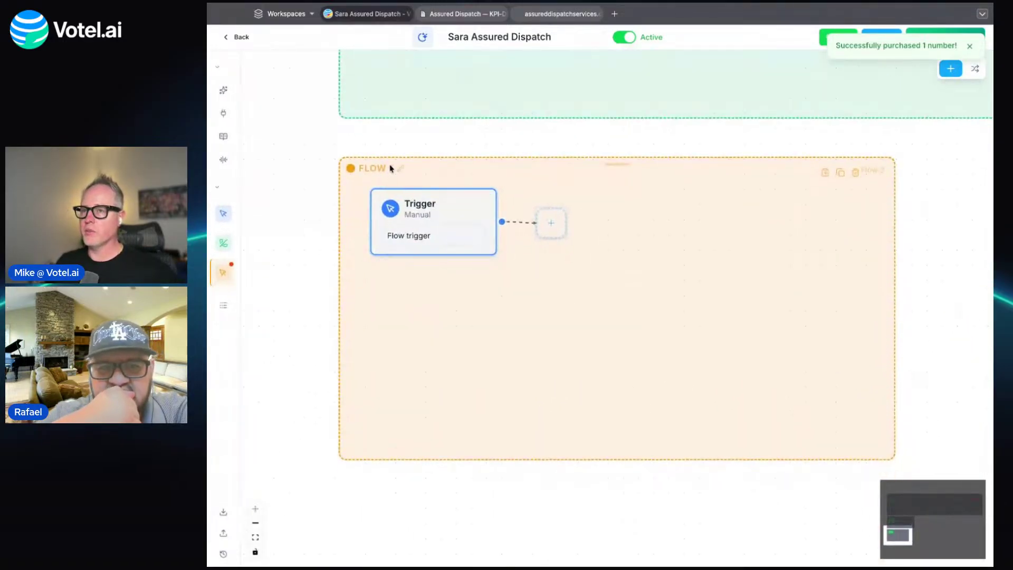
click(400, 169)
text(Pl)
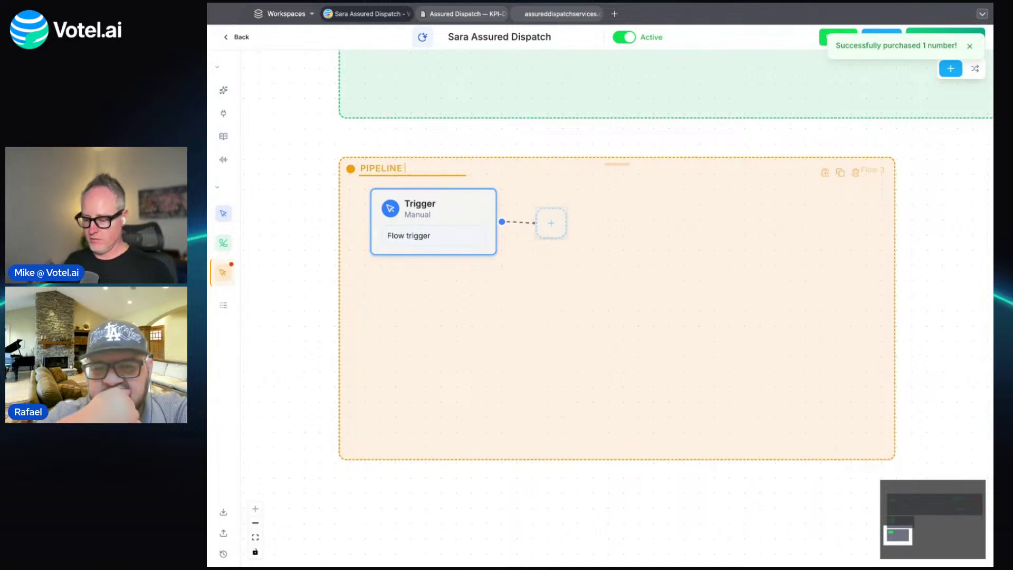
text(ipeline Changes)
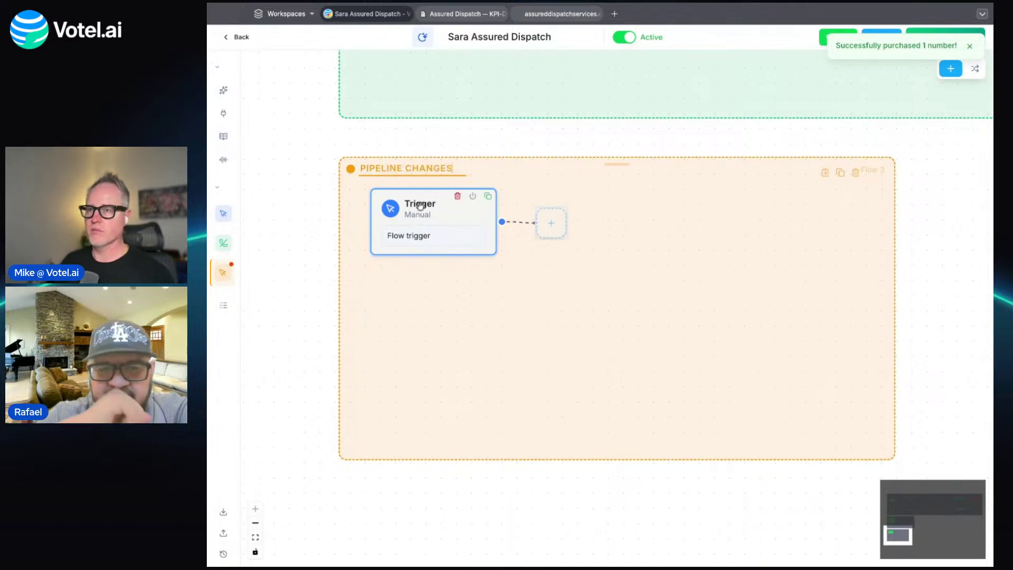
Set the trigger type of the PIPELINE CHANGES workflow to Pipeline Column Change.
click(448, 229)
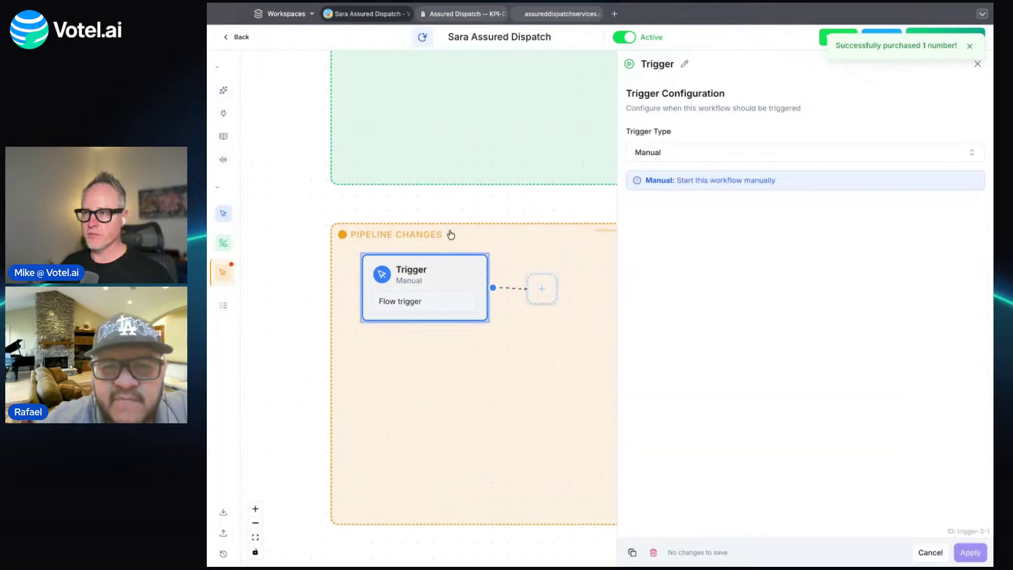
click(686, 152)
text(pipe)
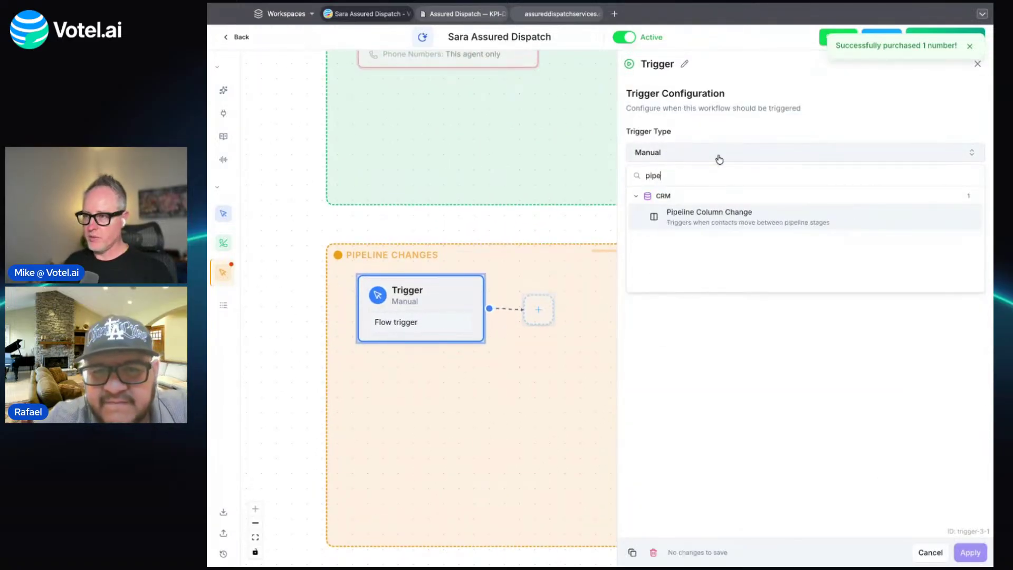
click(753, 214)
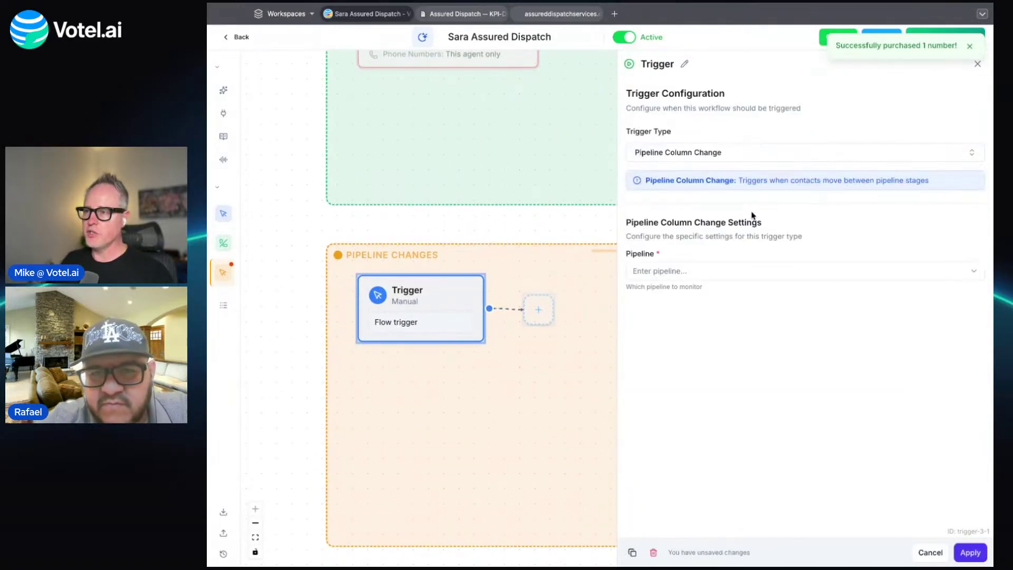
Set the trigger to monitor the Sales pipeline for moves to the Followup column, apply it, and save the agent.
click(753, 269)
click(755, 292)
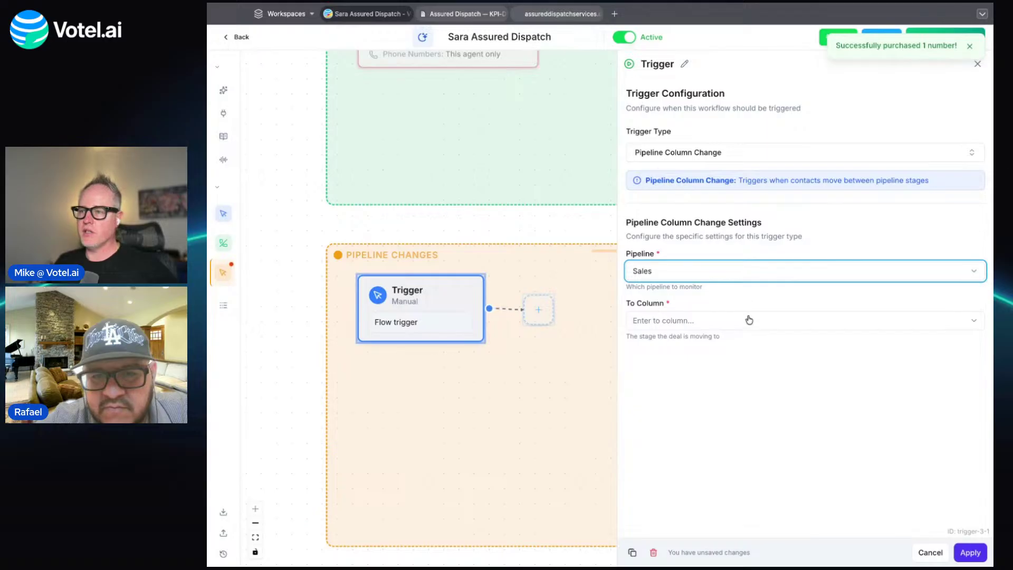
click(750, 320)
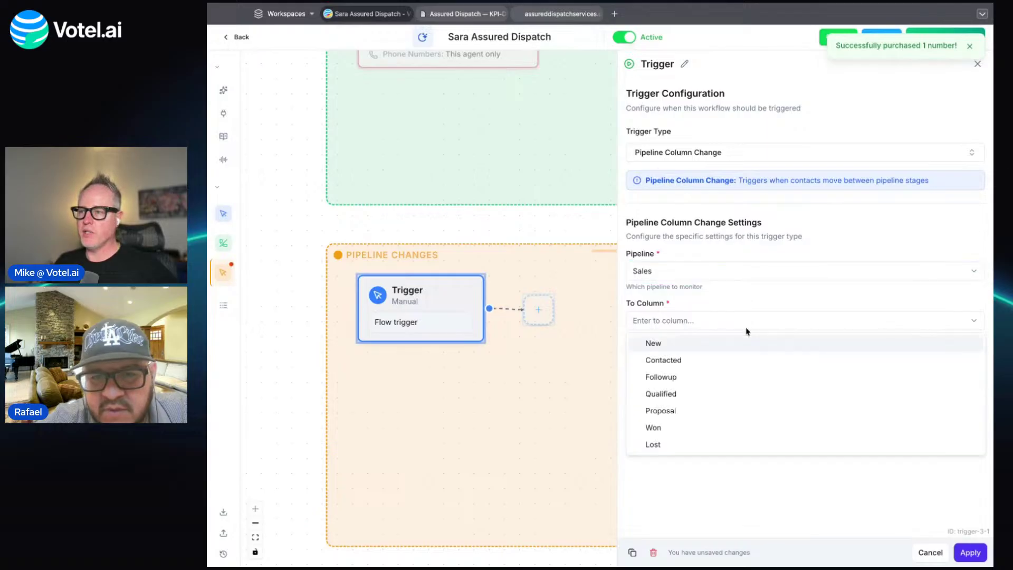
click(748, 377)
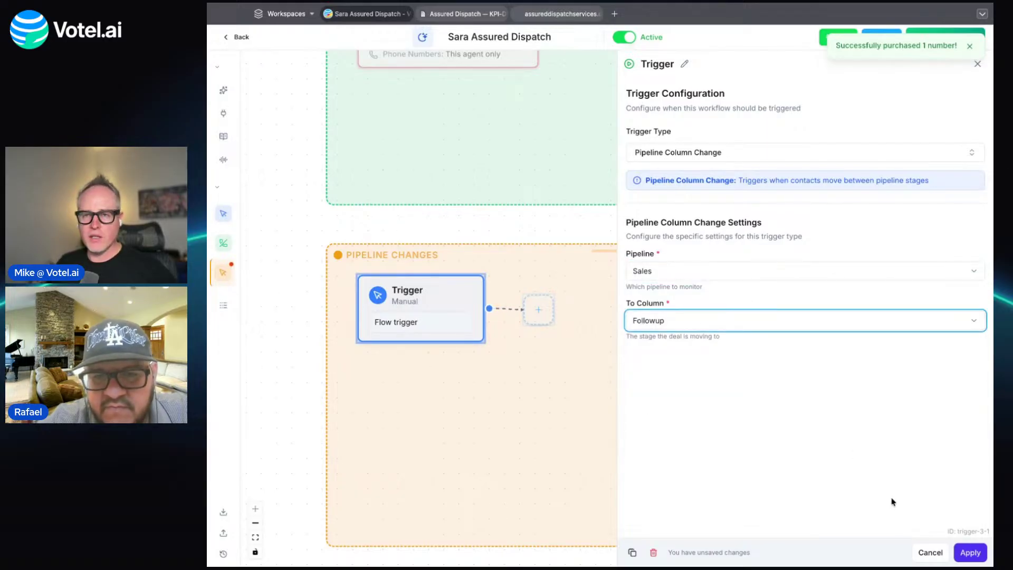
click(971, 552)
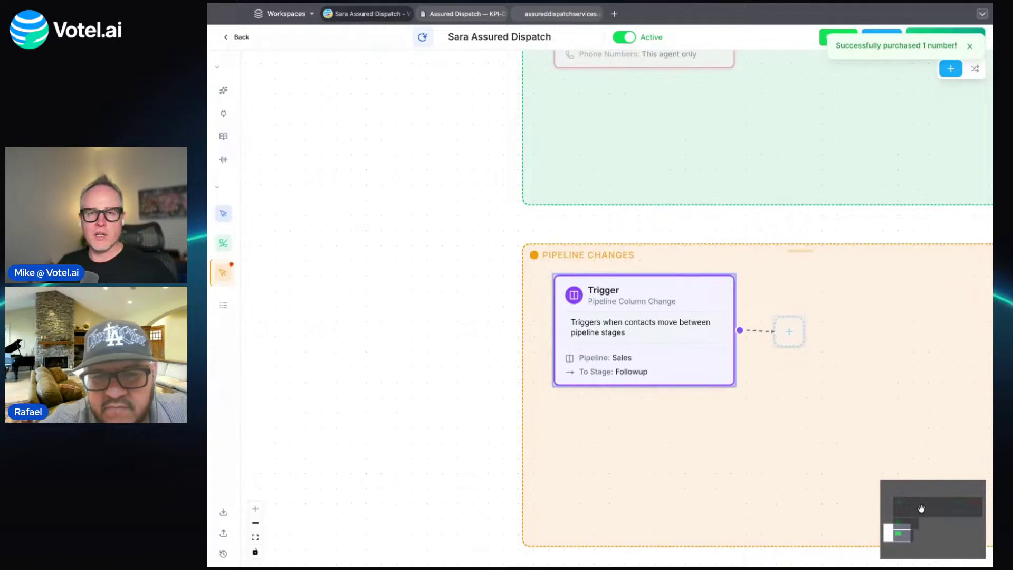
click(878, 32)
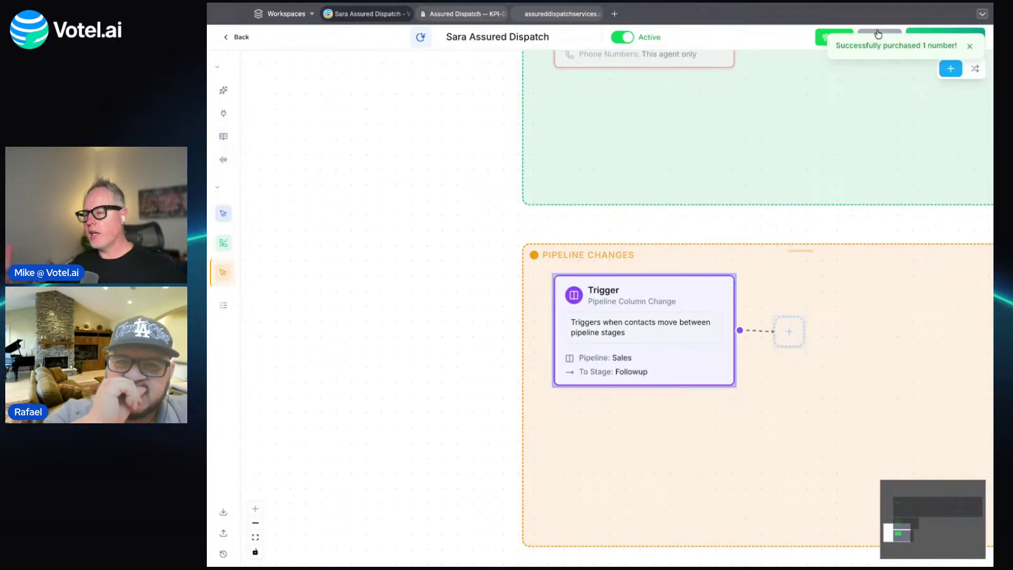
Add a Wait For Time block after the Pipeline Column Change trigger.
click(789, 332)
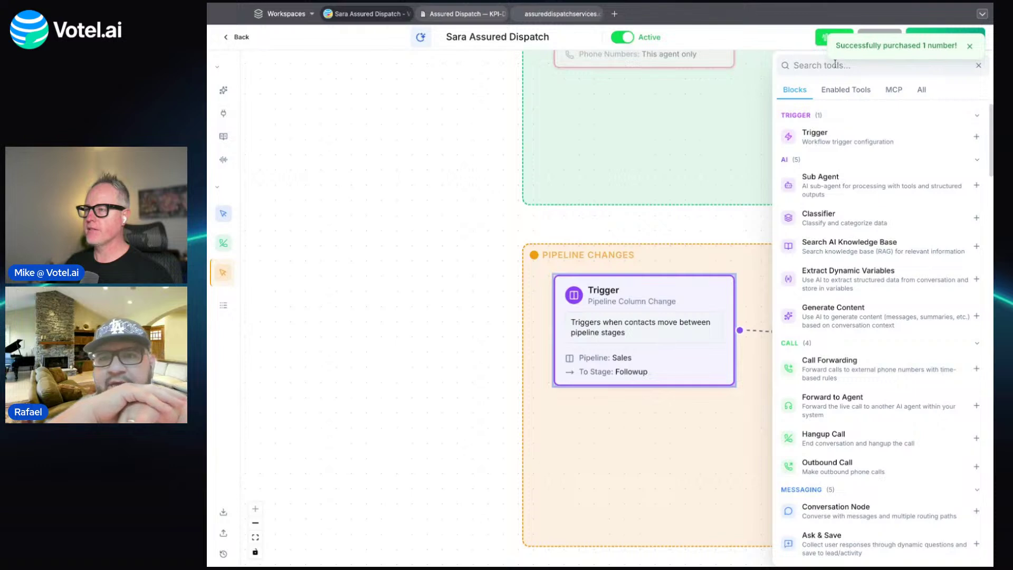
text(wait)
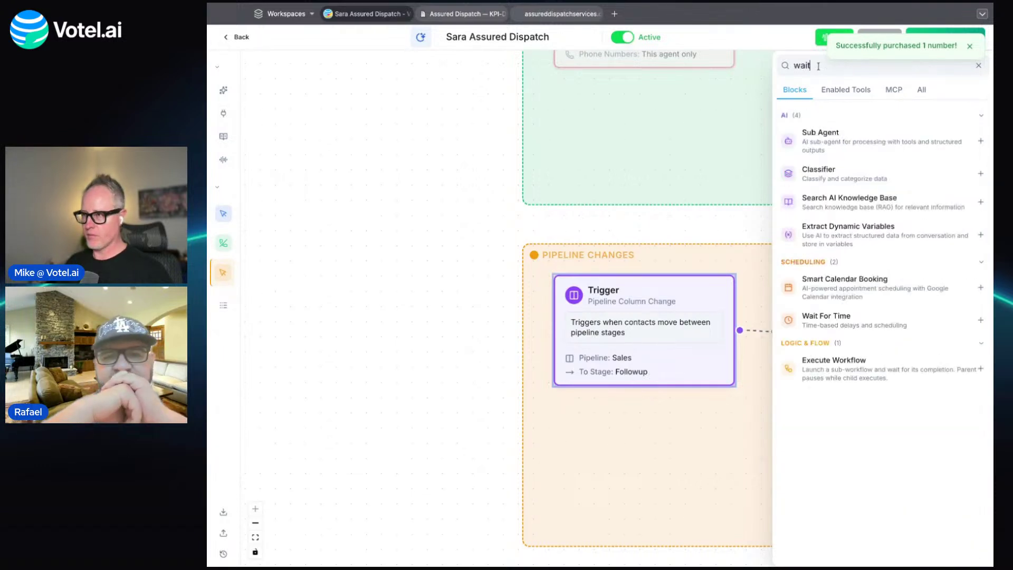
click(869, 320)
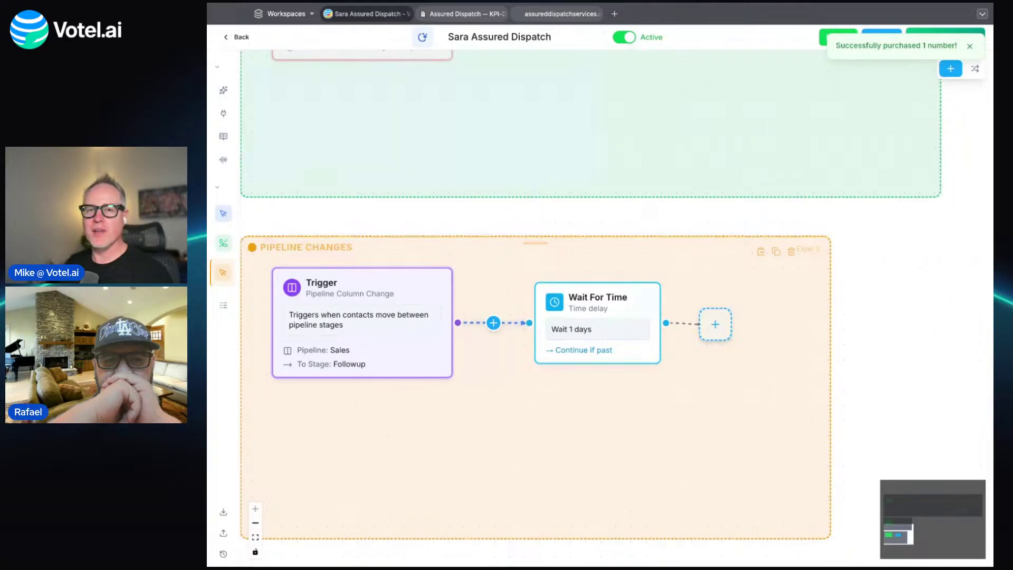
Add a text question "First Name" to the inbound call workflow's Ask & Save block that asks about truck and trailer type.
scroll(707, 332, down, 5)
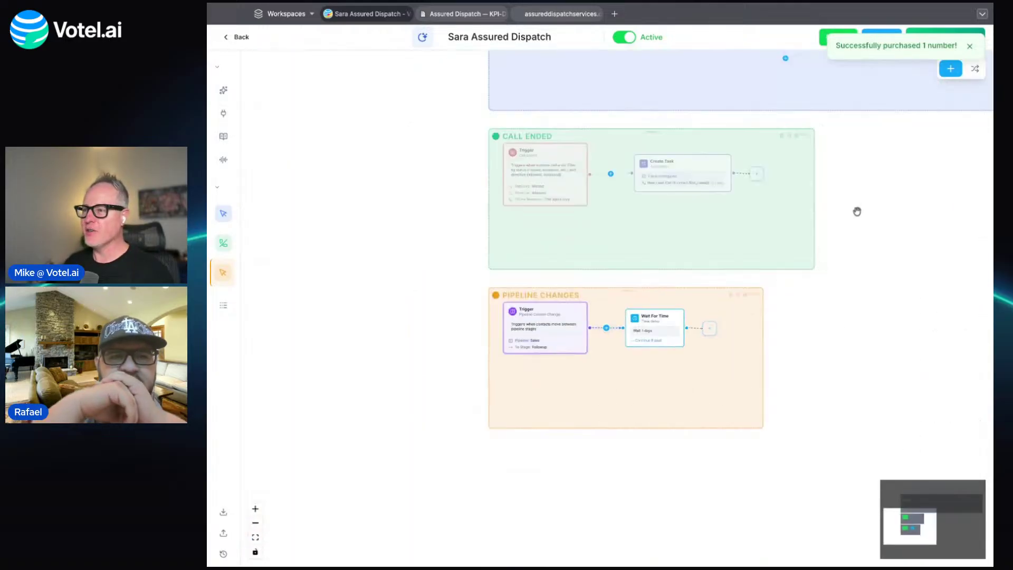
drag(858, 206, 743, 463)
scroll(785, 413, up, 2)
drag(873, 175, 665, 236)
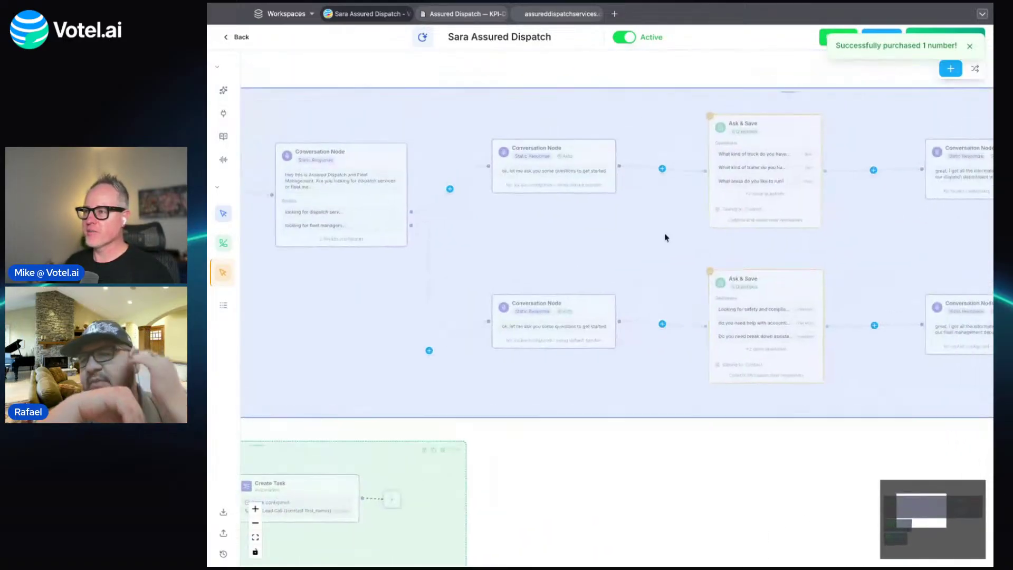
scroll(634, 227, up, 2)
drag(427, 138, 858, 177)
scroll(922, 280, up, 2)
drag(928, 279, 406, 280)
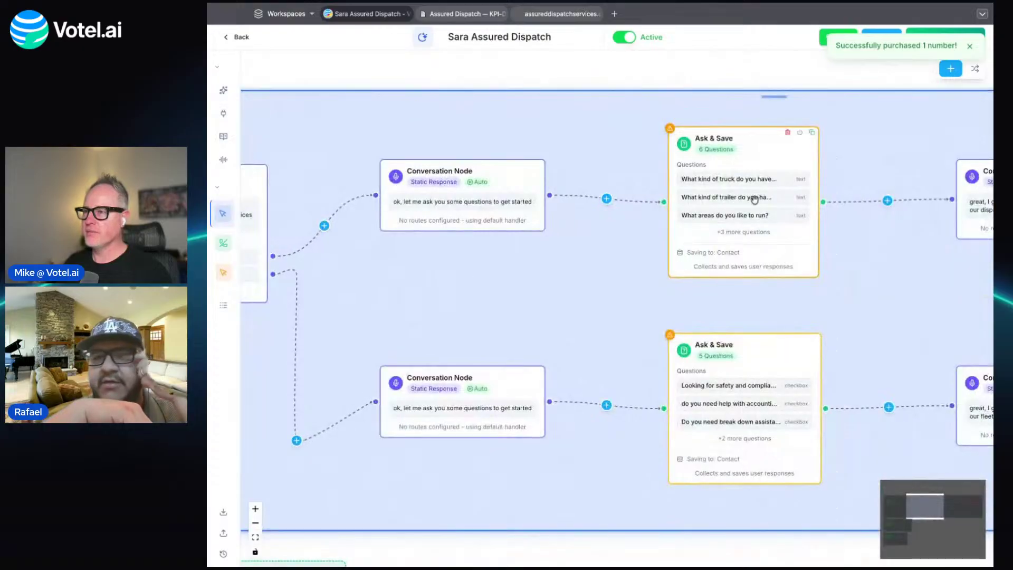
click(746, 196)
scroll(733, 334, down, 1)
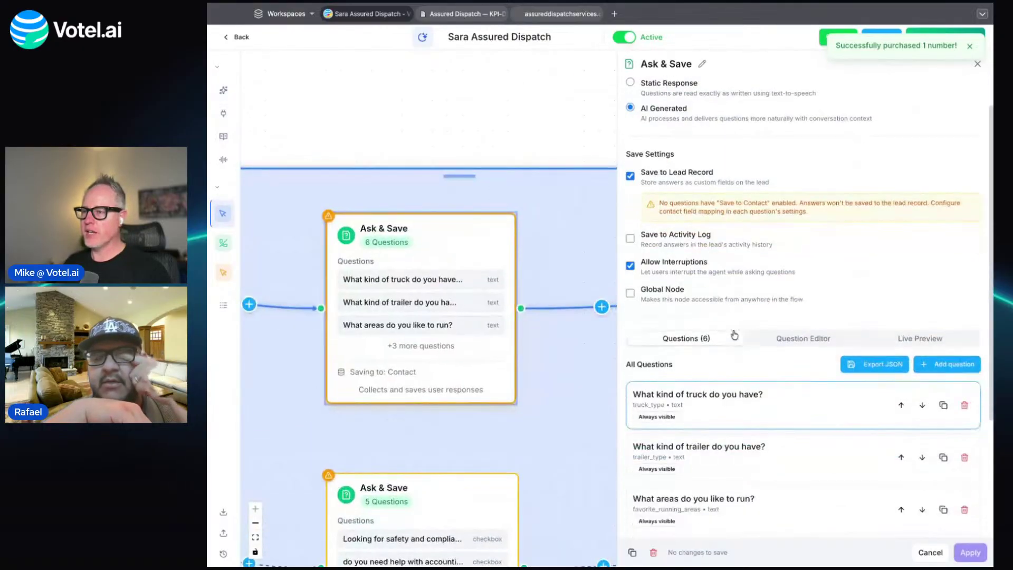
click(943, 372)
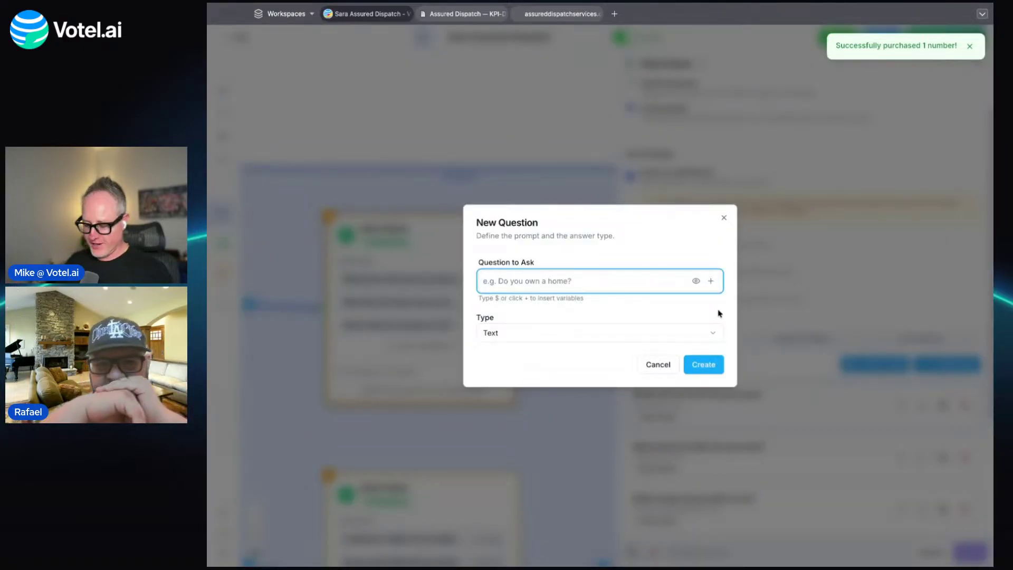
text(First Name)
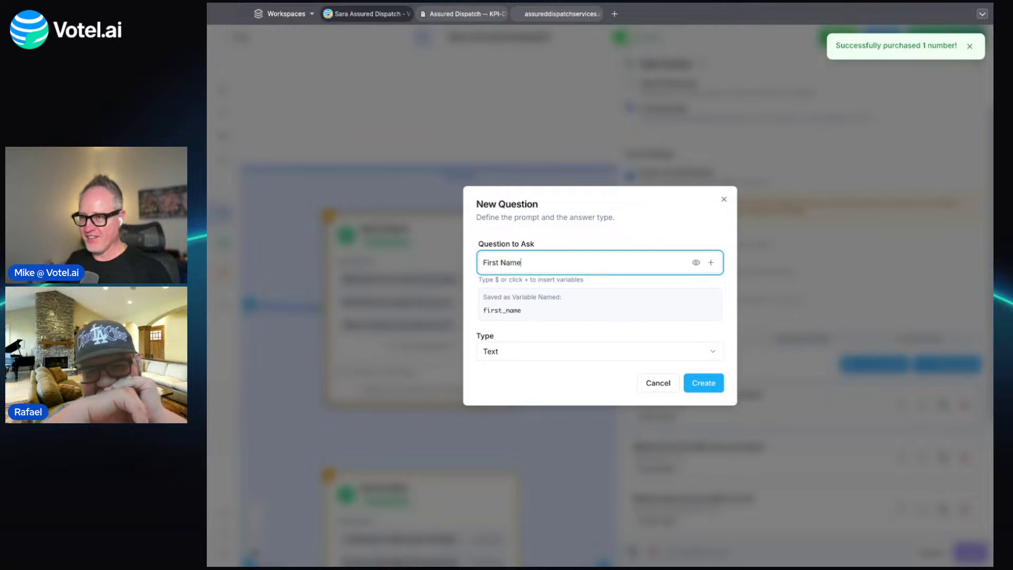
click(704, 382)
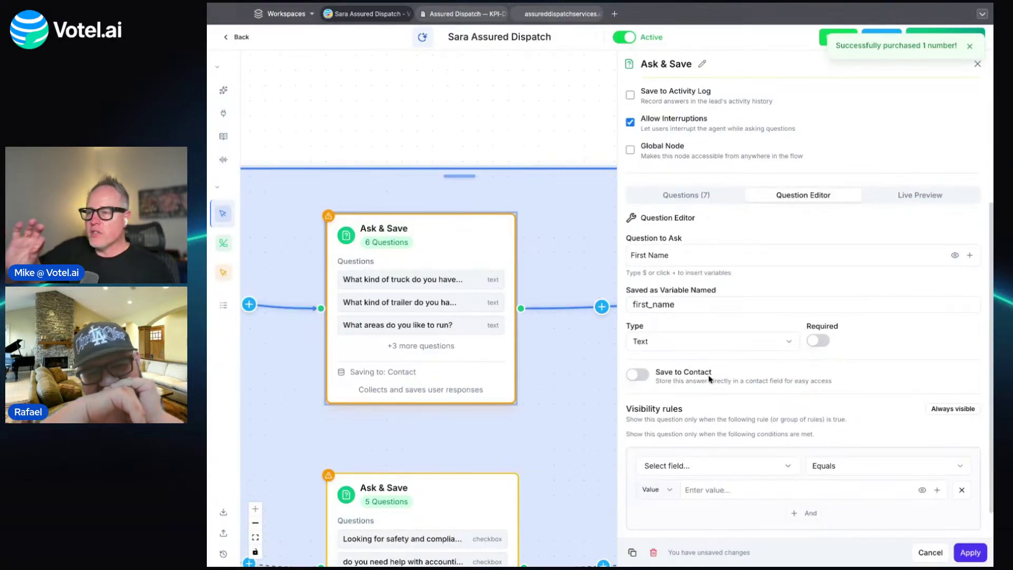
Enable Save to Contact for the First Name question, map it to the First Name (first_name) field, and apply the block's changes.
click(640, 374)
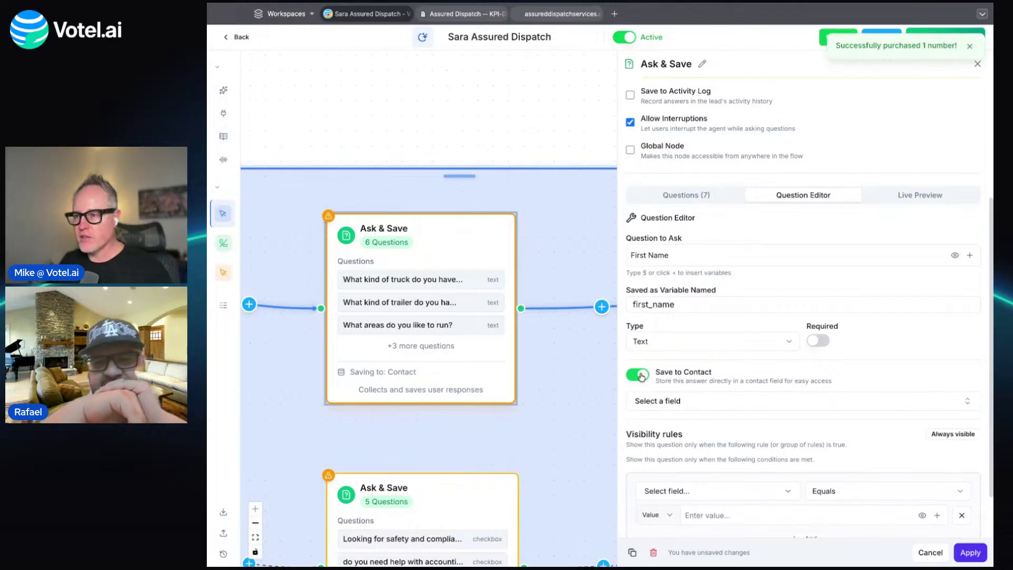
click(690, 402)
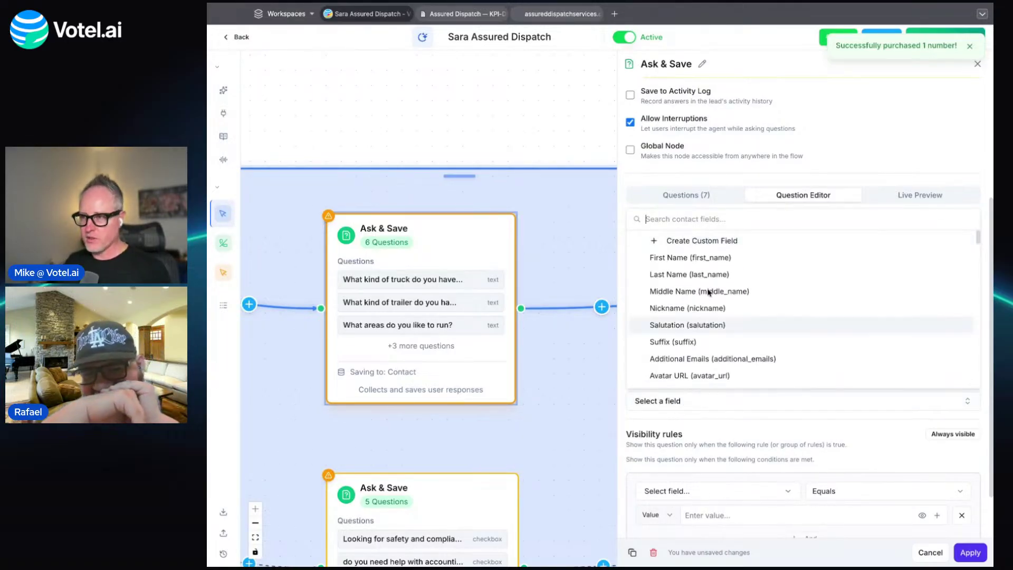
click(718, 258)
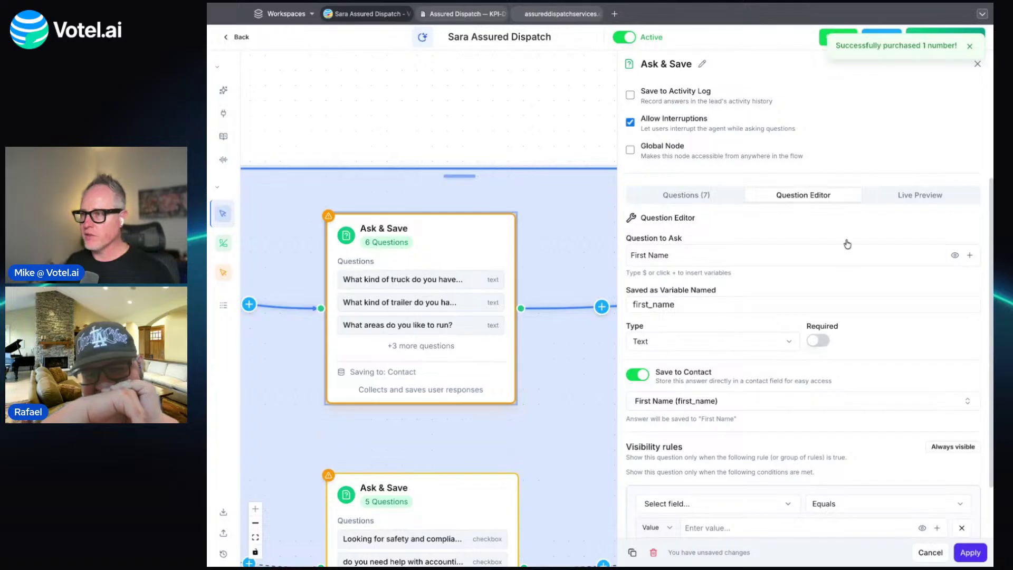
scroll(847, 244, down, 2)
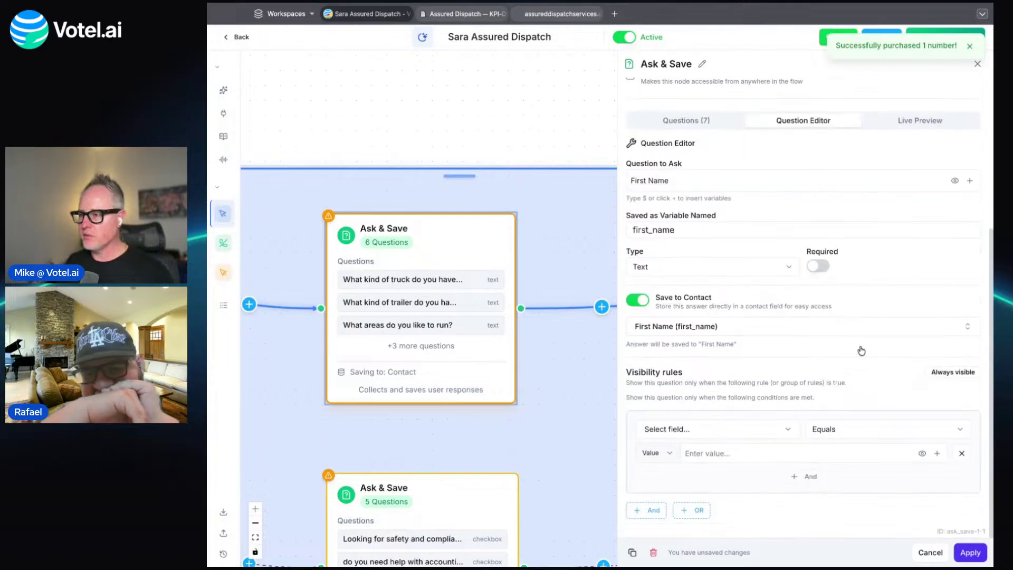
click(969, 553)
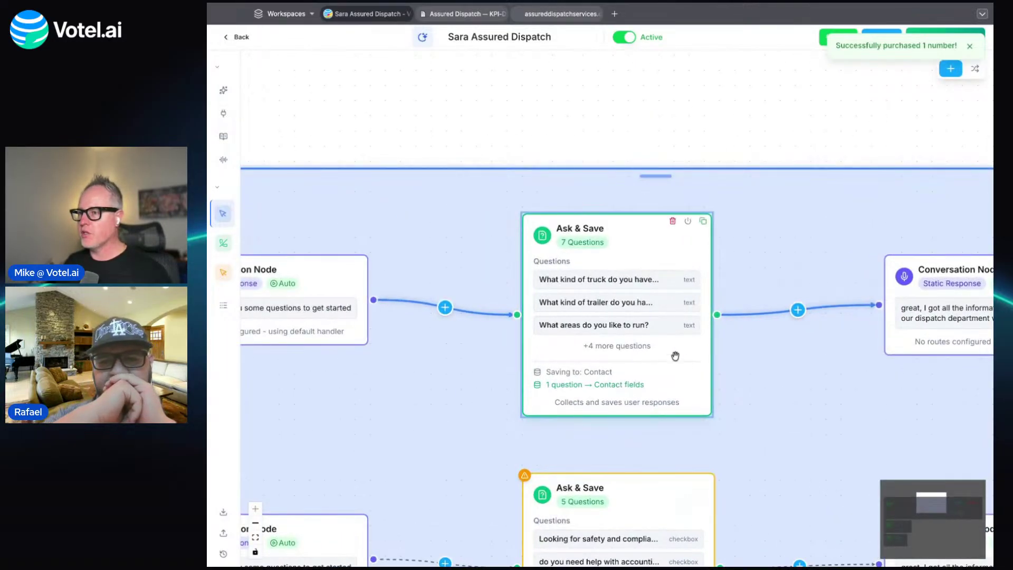
Add an Email block after the Wait For Time block in the Pipeline Changes flow.
scroll(672, 354, down, 5)
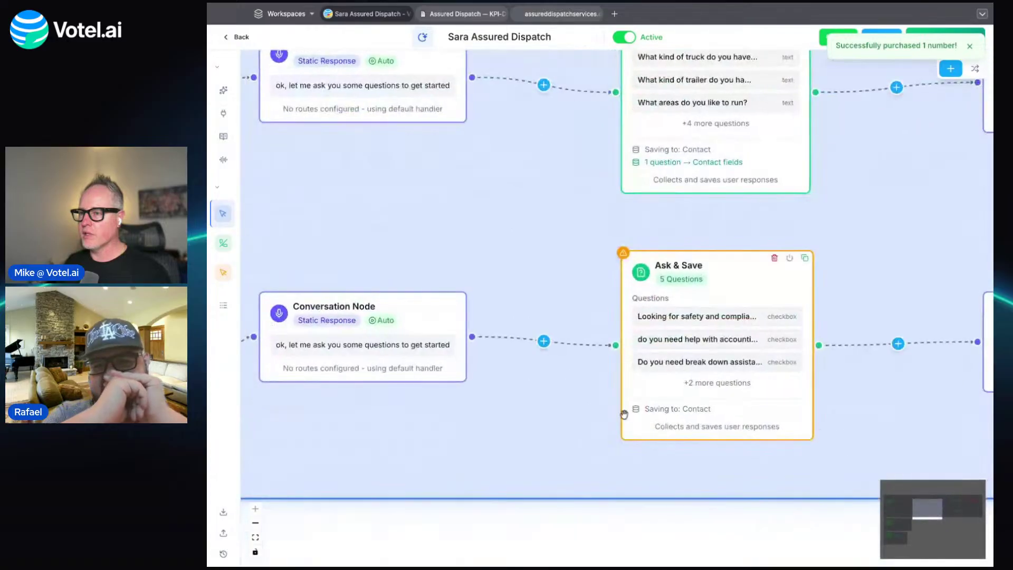
scroll(624, 414, down, 15)
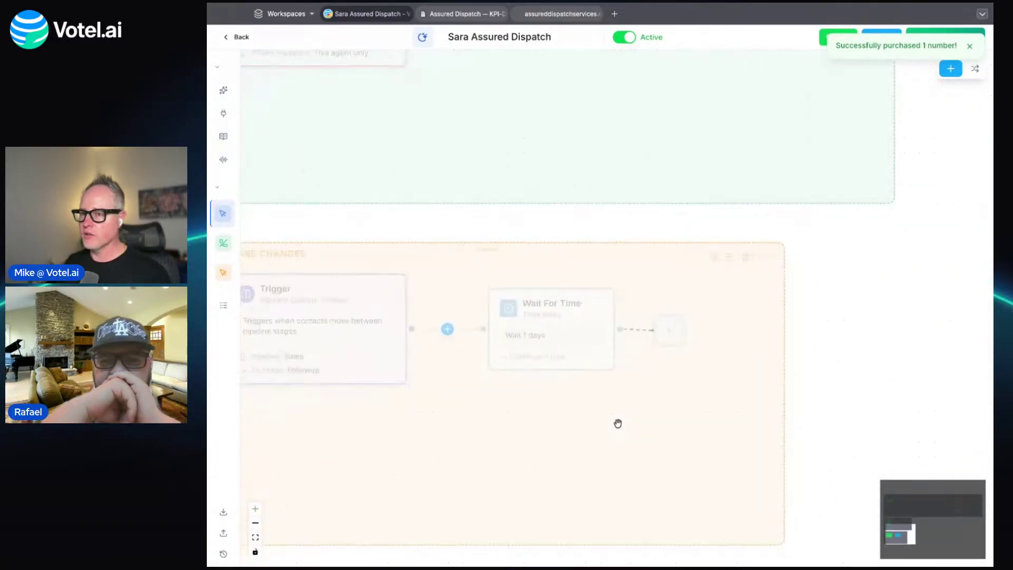
click(595, 332)
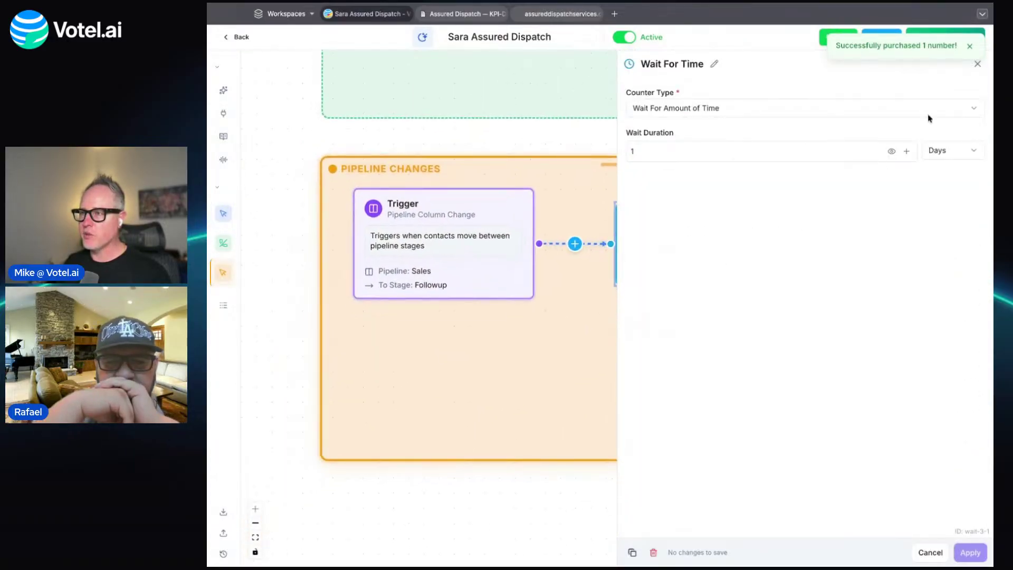
click(978, 63)
click(734, 309)
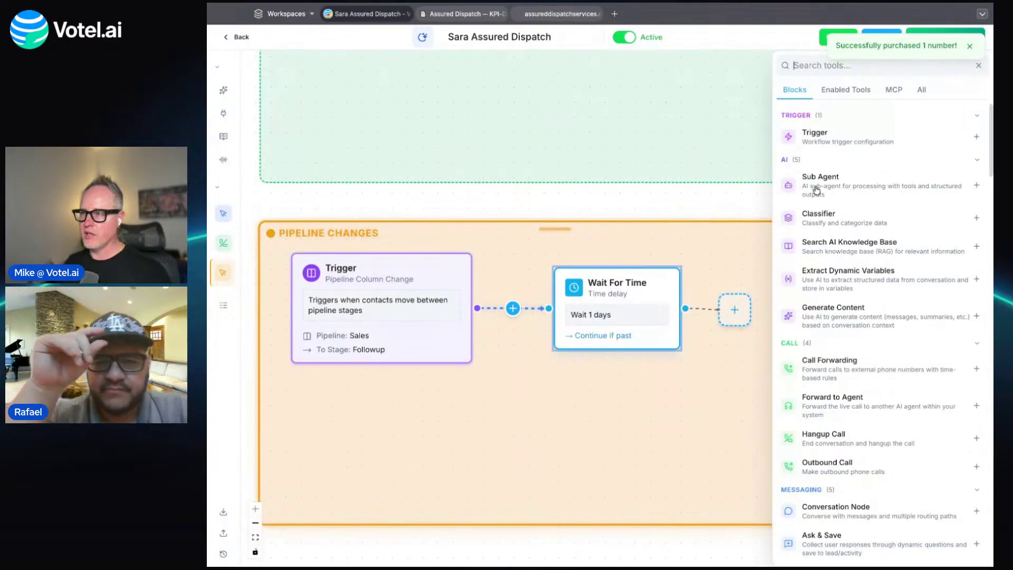
text(ema)
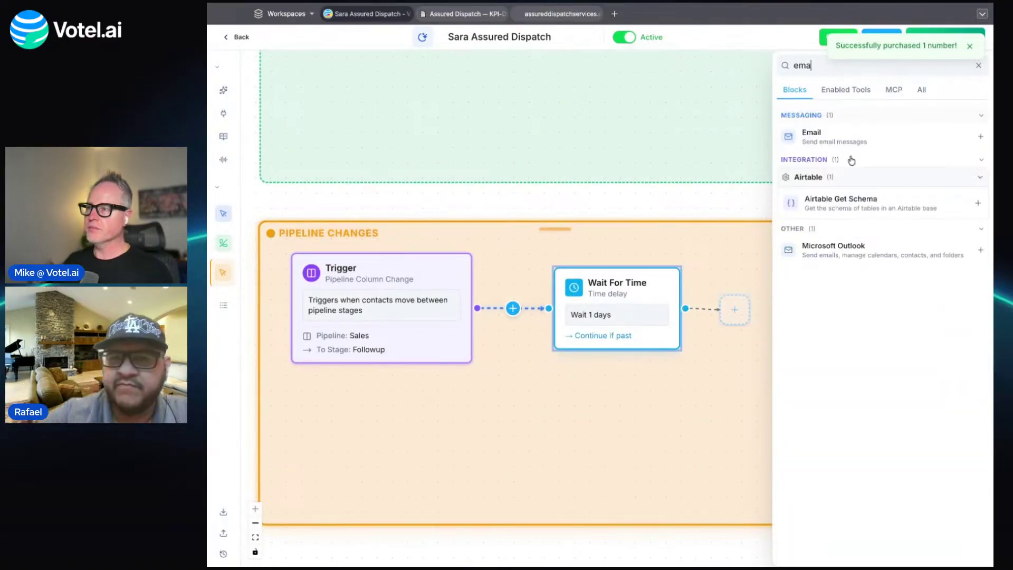
click(850, 140)
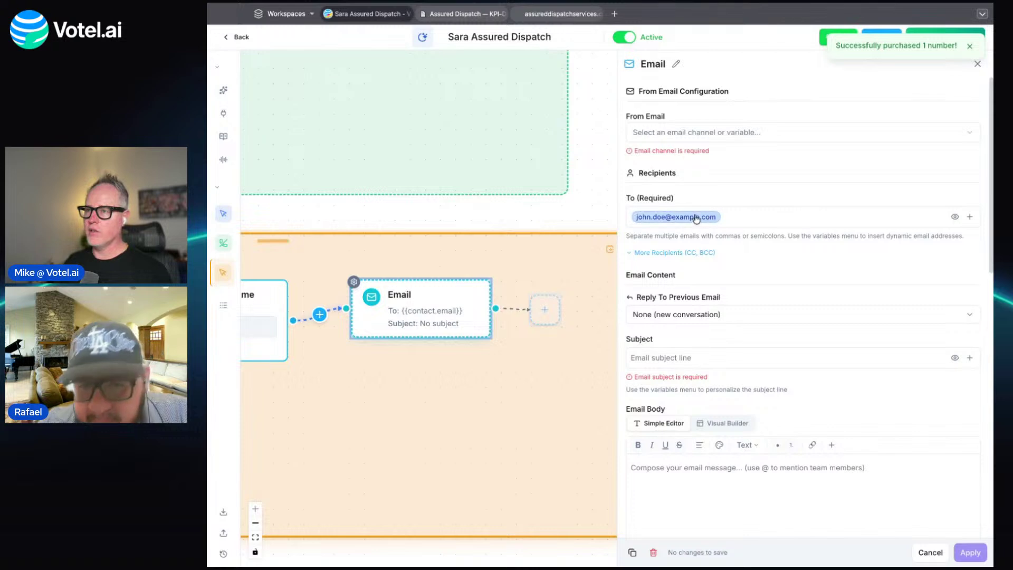
Check the Email block's recipient variable, write "Hey just following up" as the email body, and apply the changes.
click(954, 216)
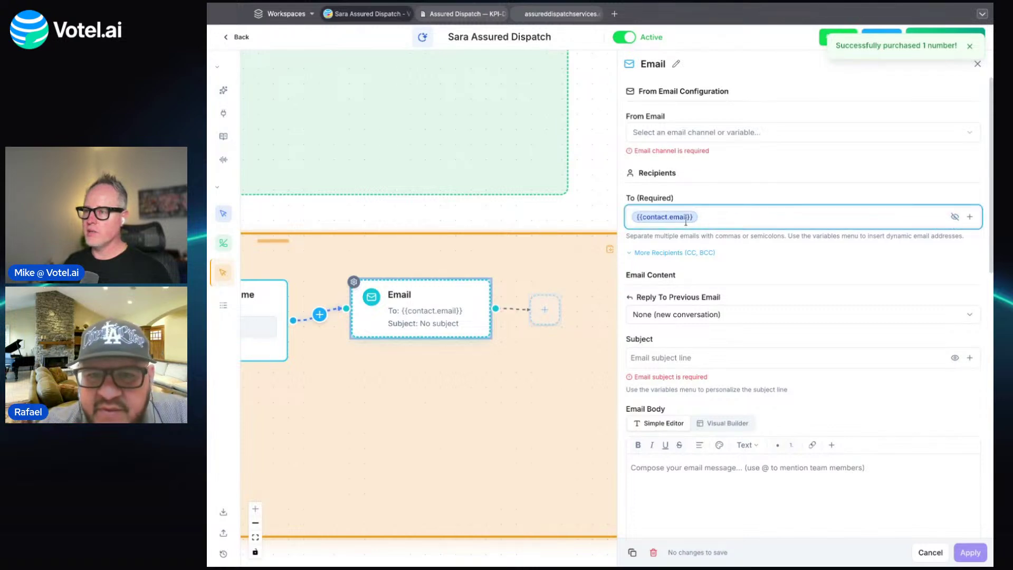
click(954, 216)
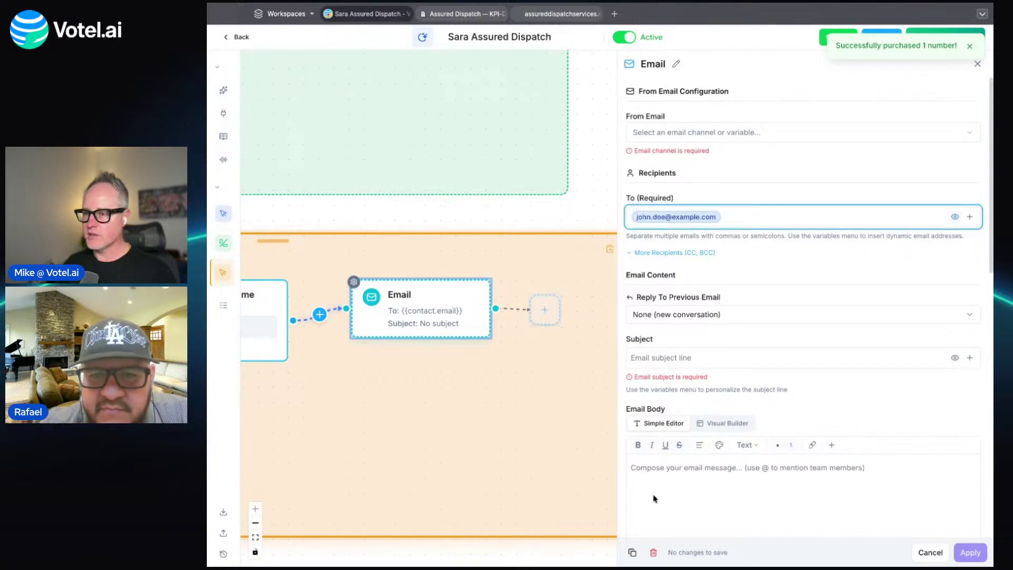
click(655, 497)
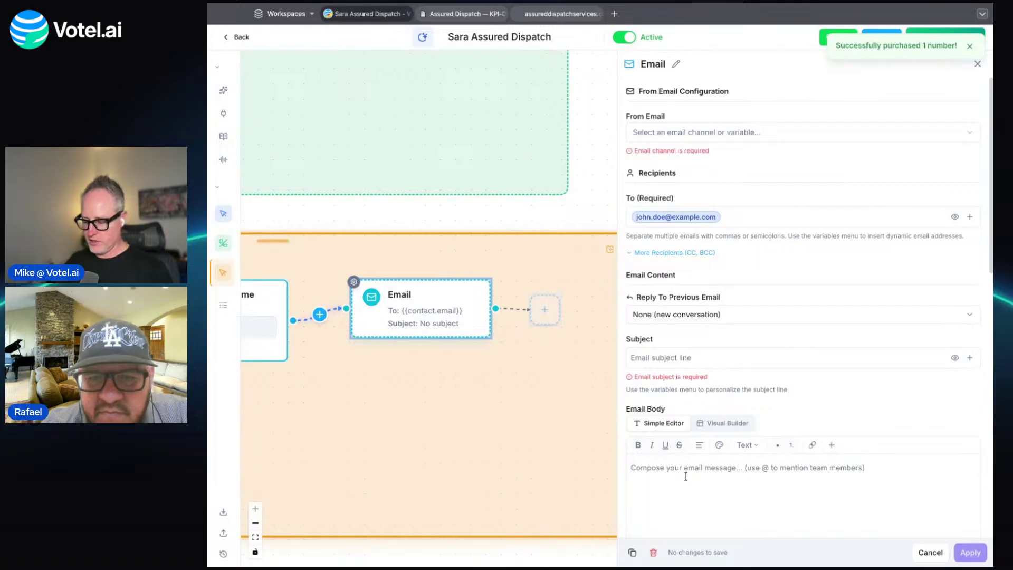
text(Hey just following up)
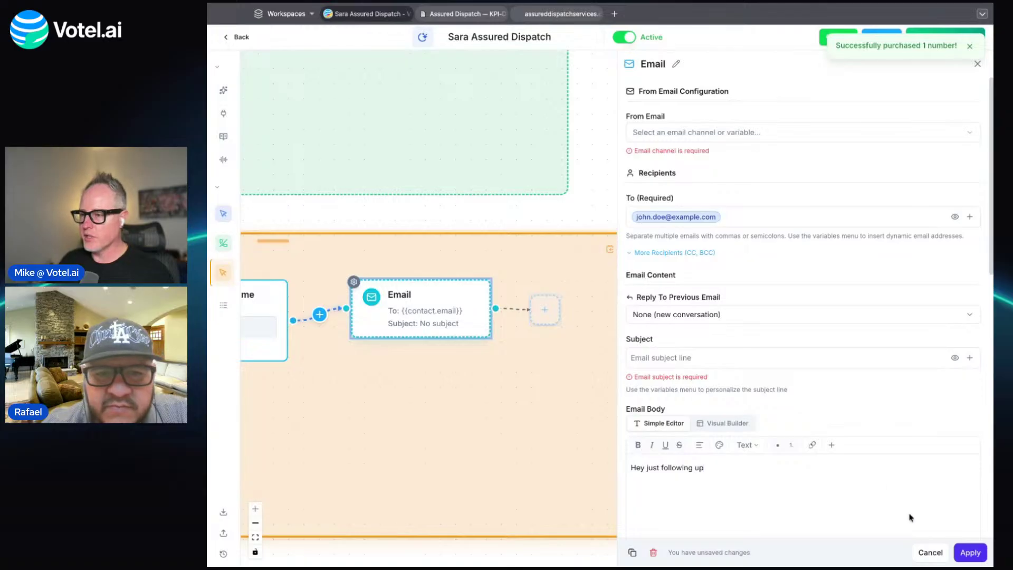
click(966, 555)
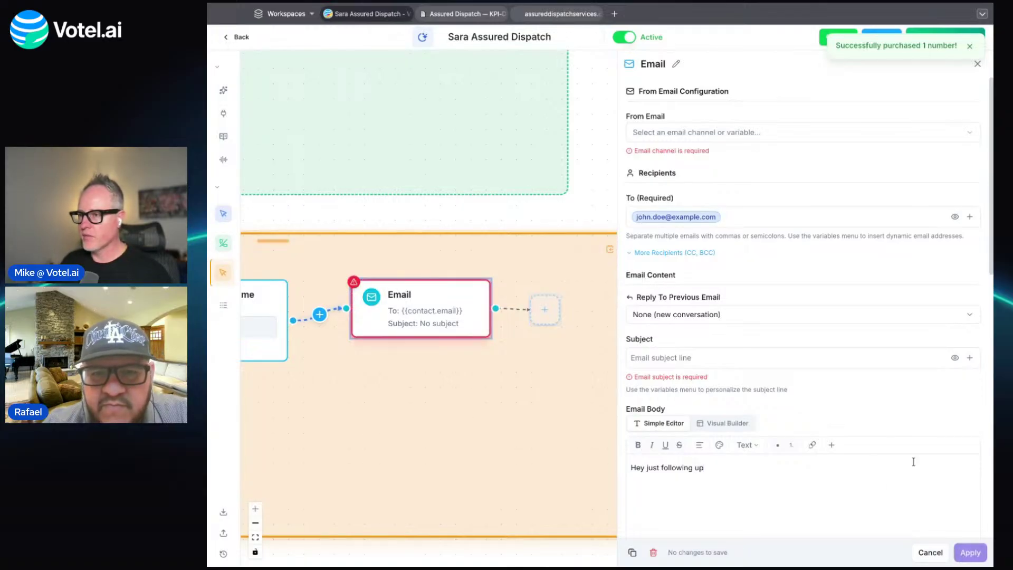
click(978, 64)
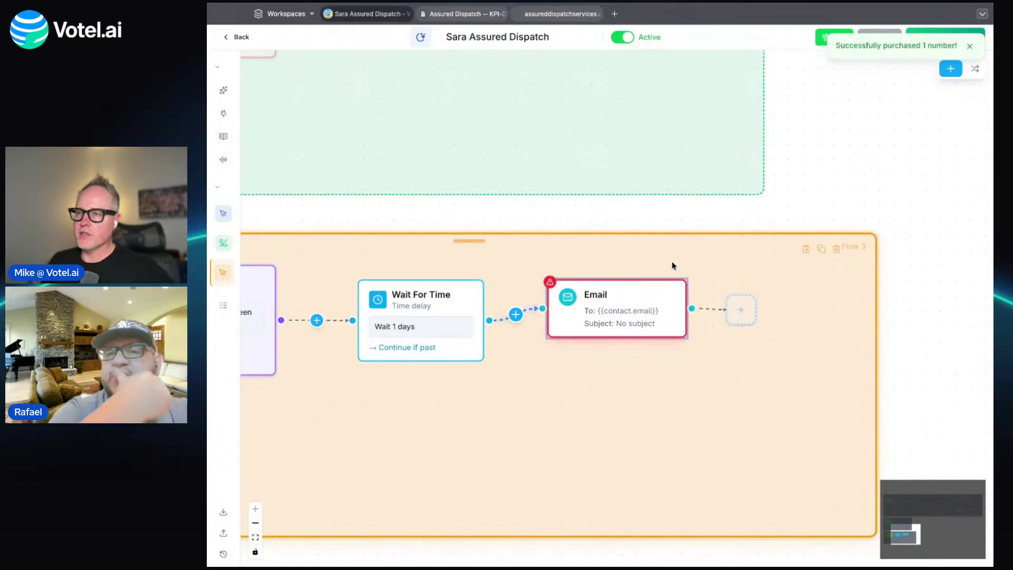
Leave the agent's workflow editor and open the All Tasks view on the Tasks page.
scroll(607, 204, left, 5)
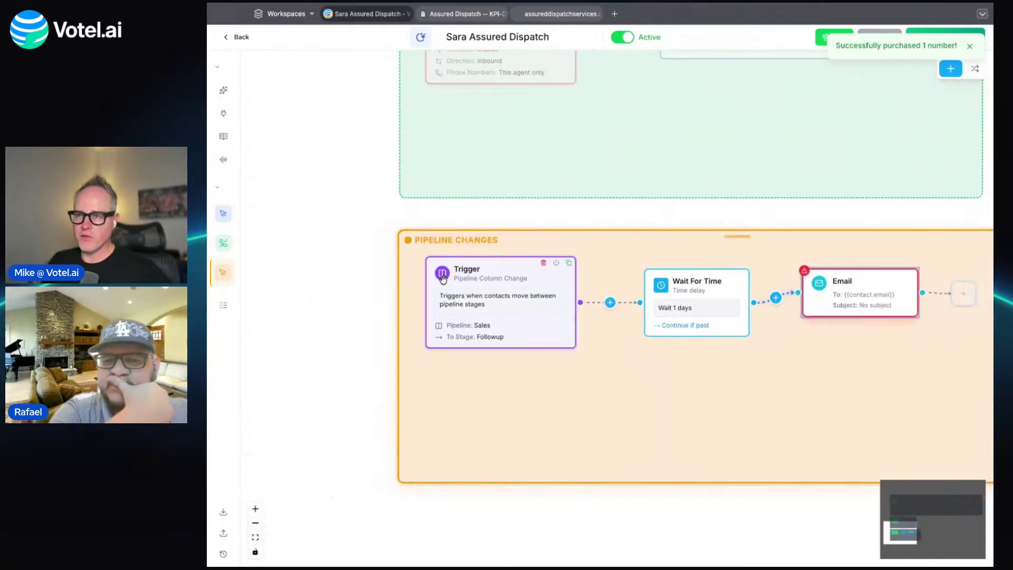
scroll(442, 278, down, 3)
scroll(386, 215, up, 10)
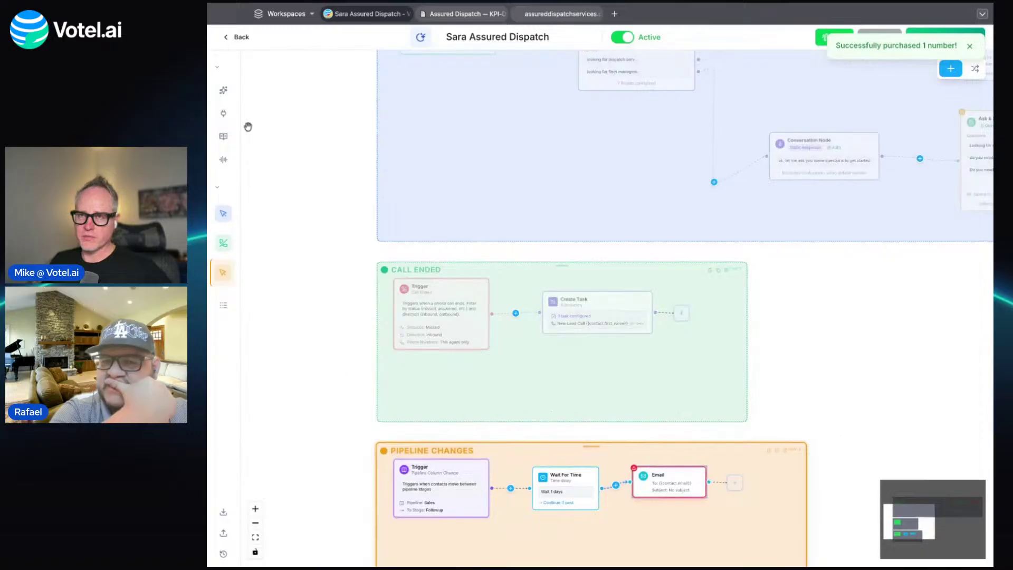
click(237, 37)
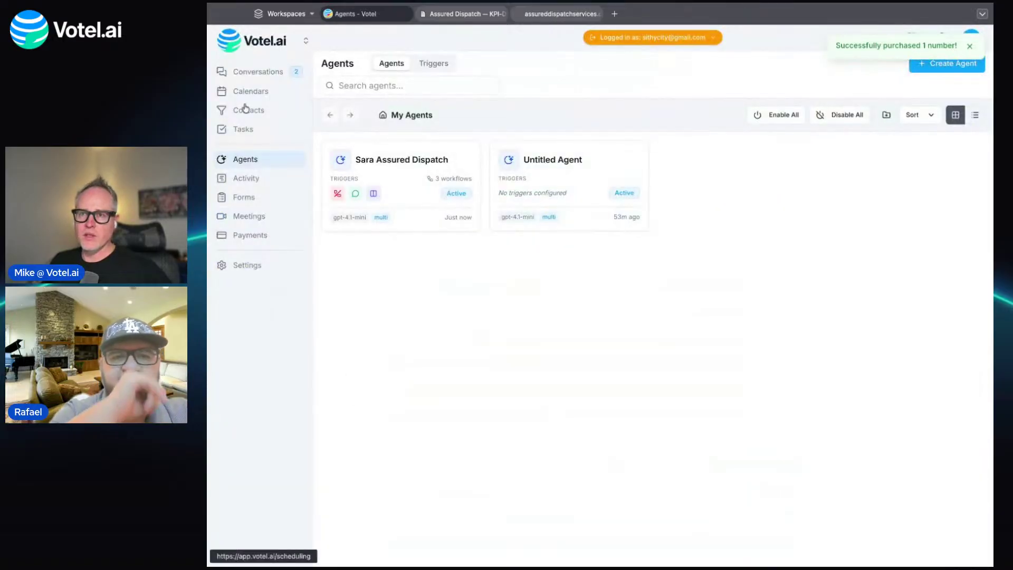
click(246, 131)
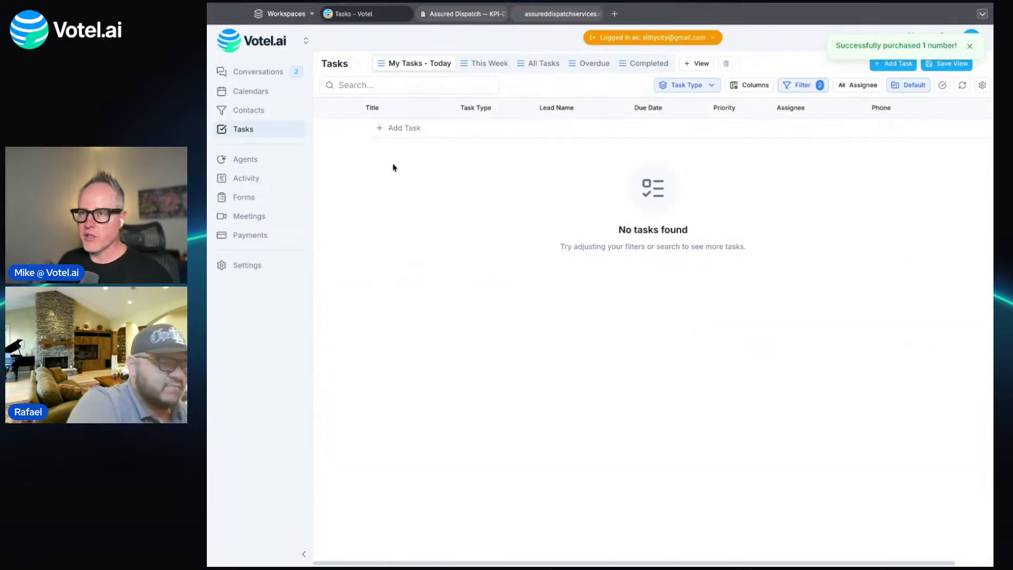
click(396, 129)
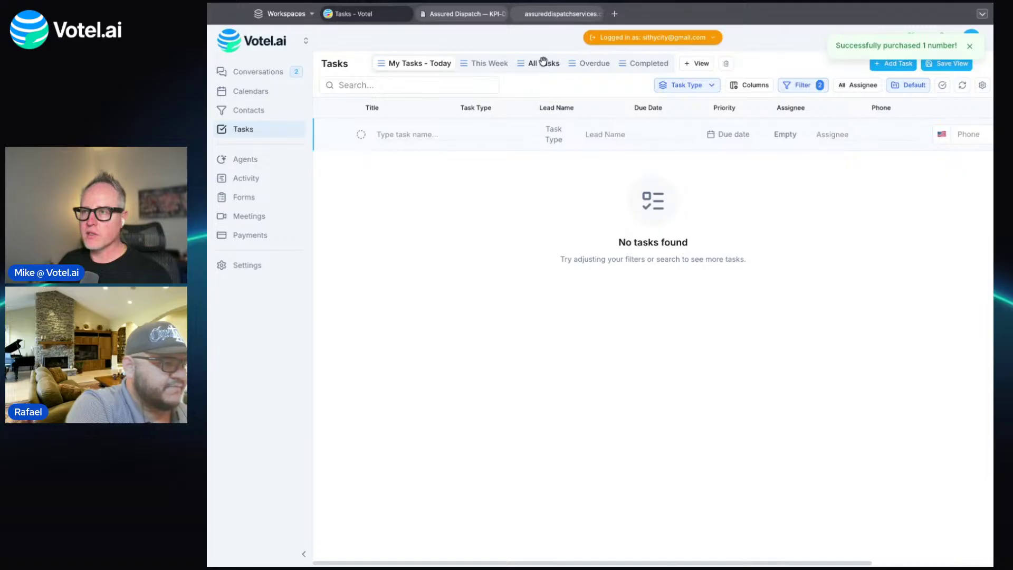
click(544, 63)
Add a Call task whose title is "Call" followed by the contact's first name.
click(402, 128)
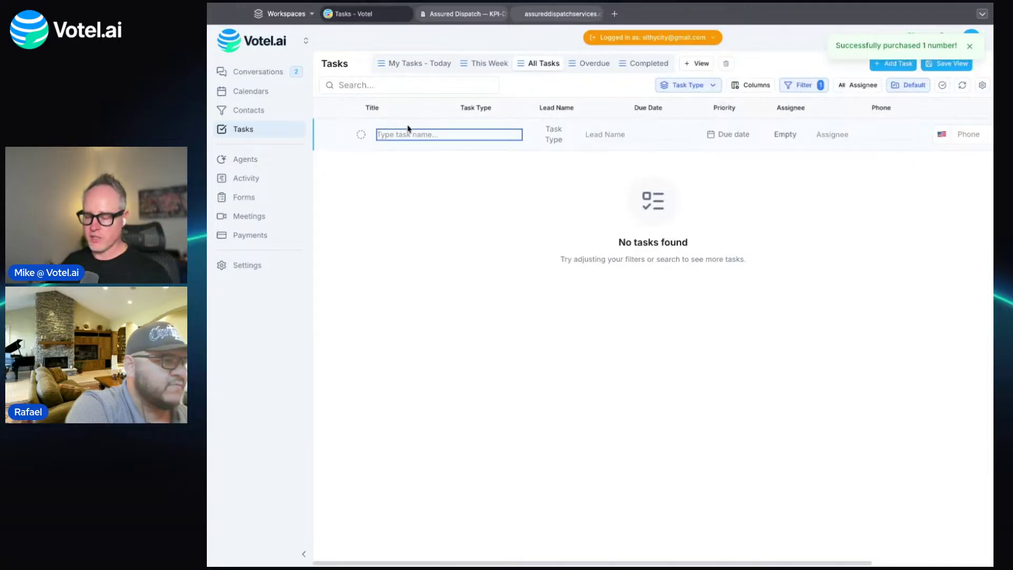
text(Call back)
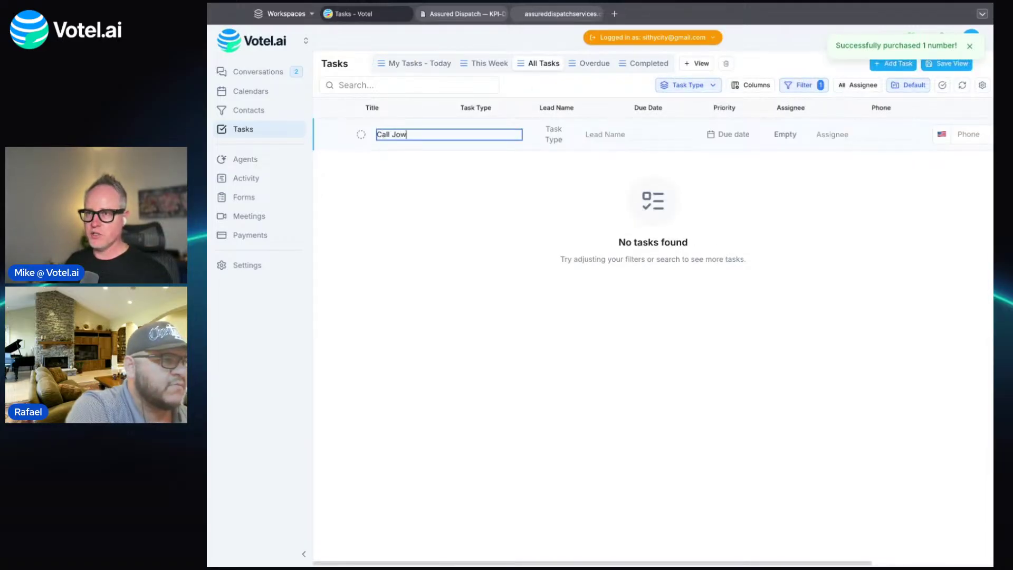
key(Return)
click(402, 128)
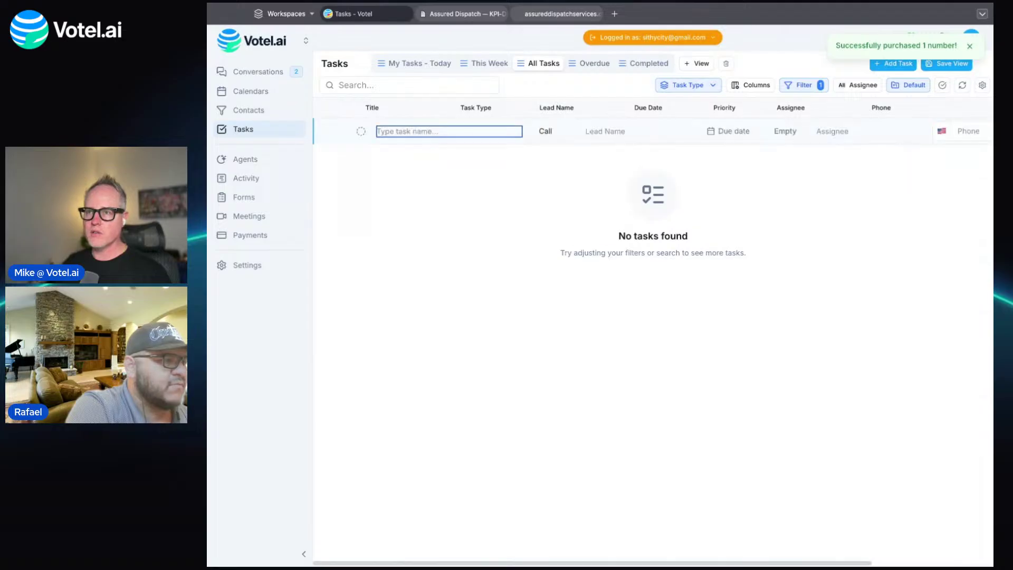
text(Call Joe)
key(Return)
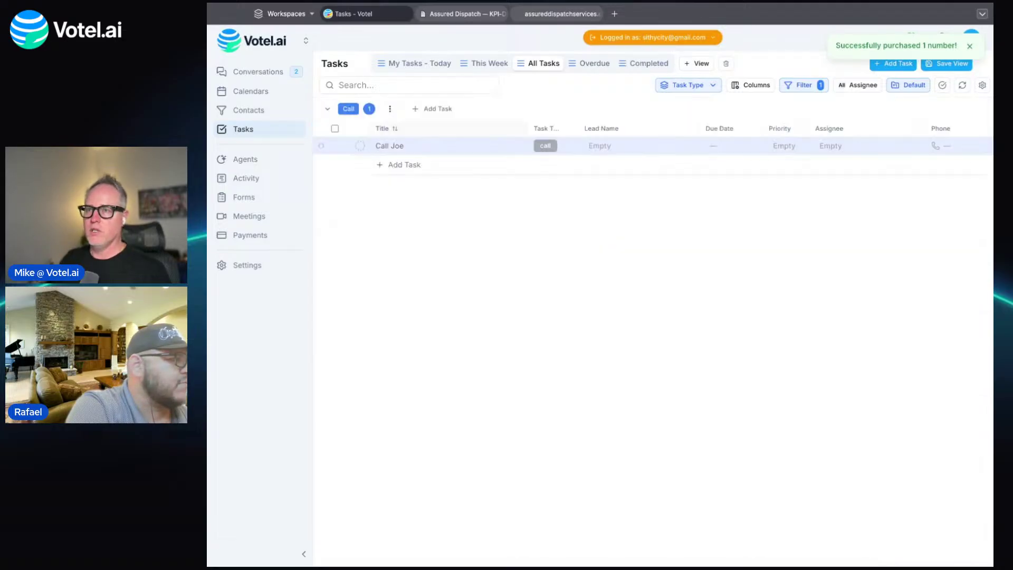
Examine the new call task's details and the team-member mention option in its comments.
click(390, 146)
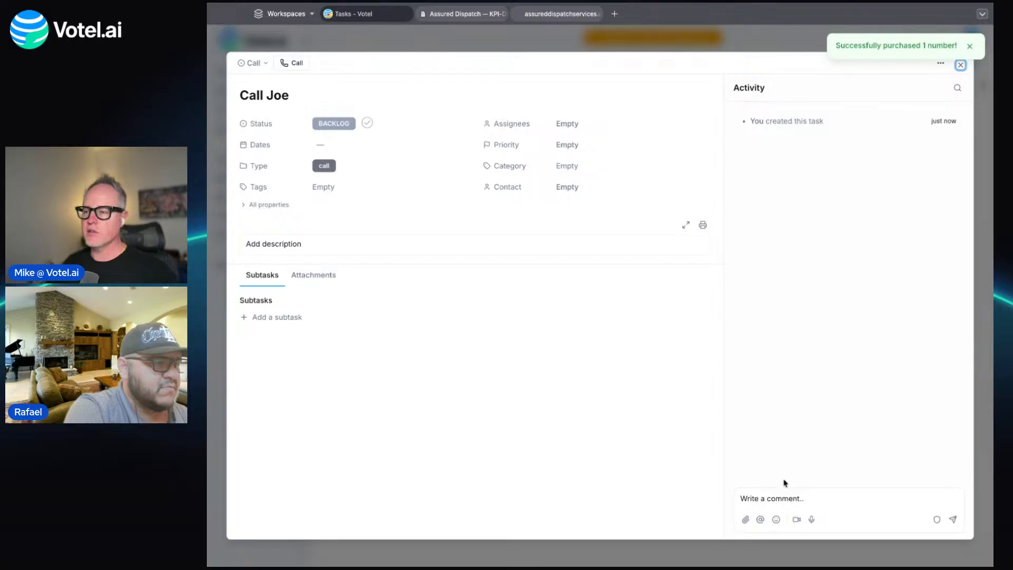
click(786, 497)
text(@)
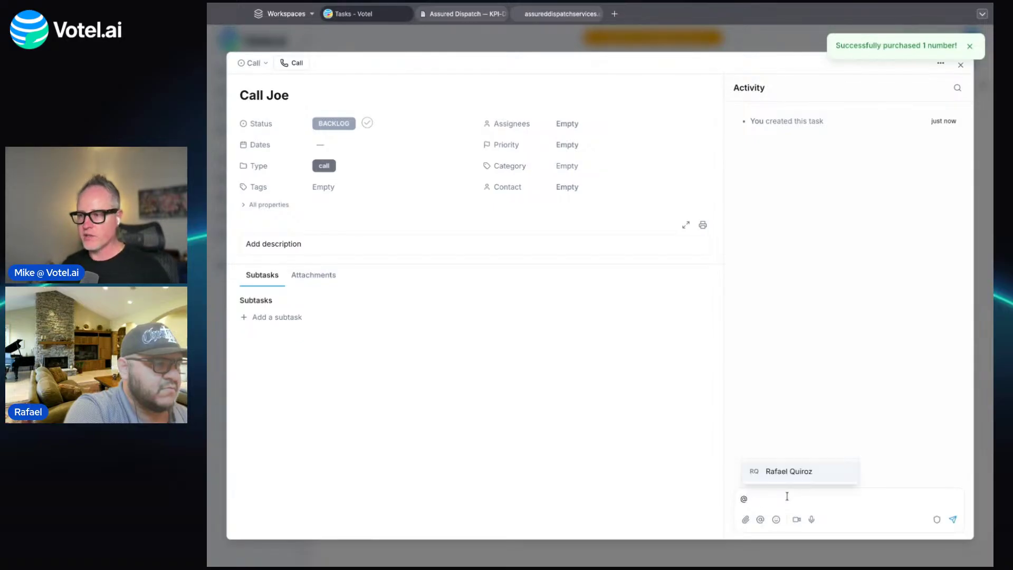
key(BackSpace)
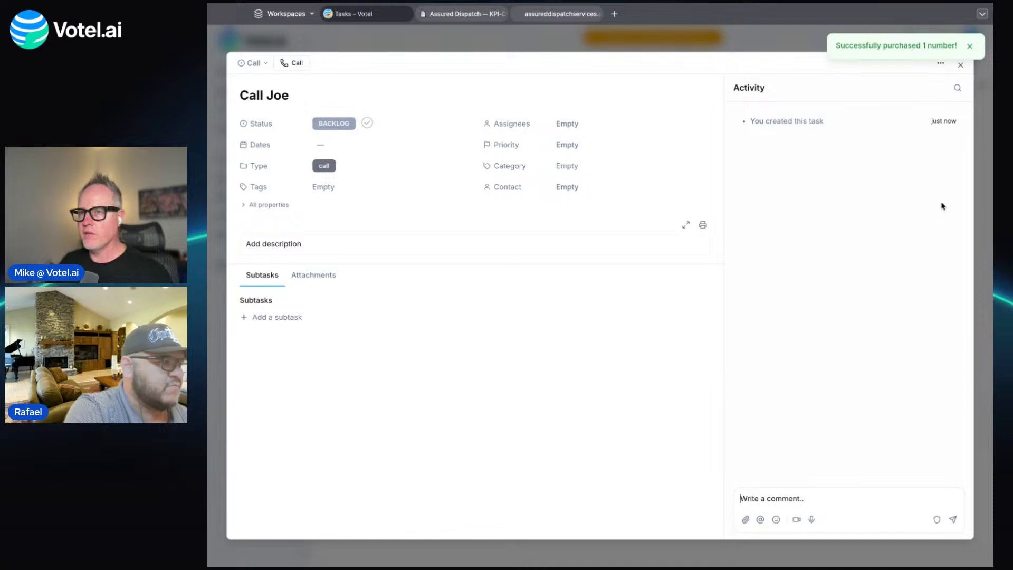
click(960, 64)
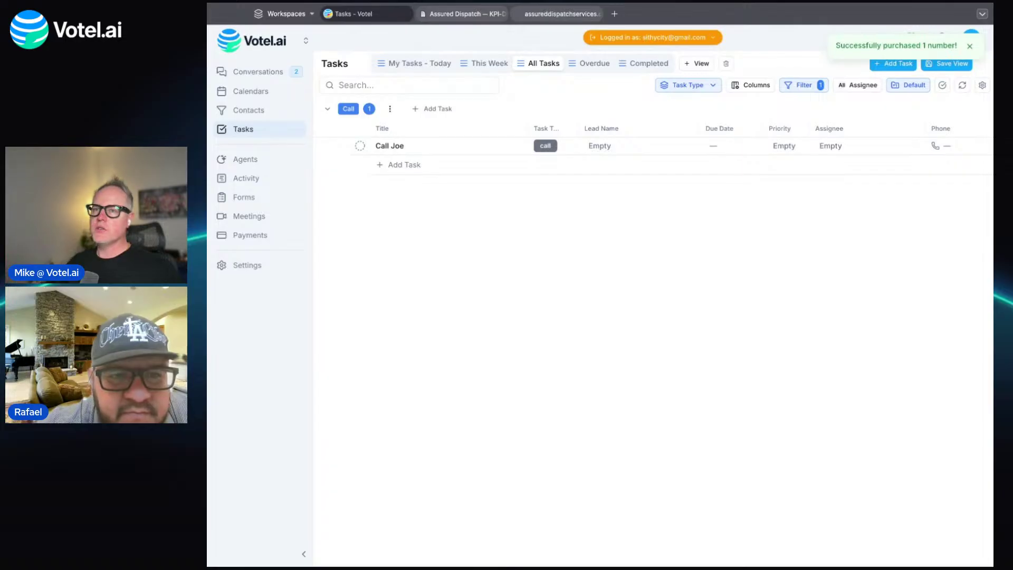
Create a Premium form and apply the Classic theme to it.
click(274, 204)
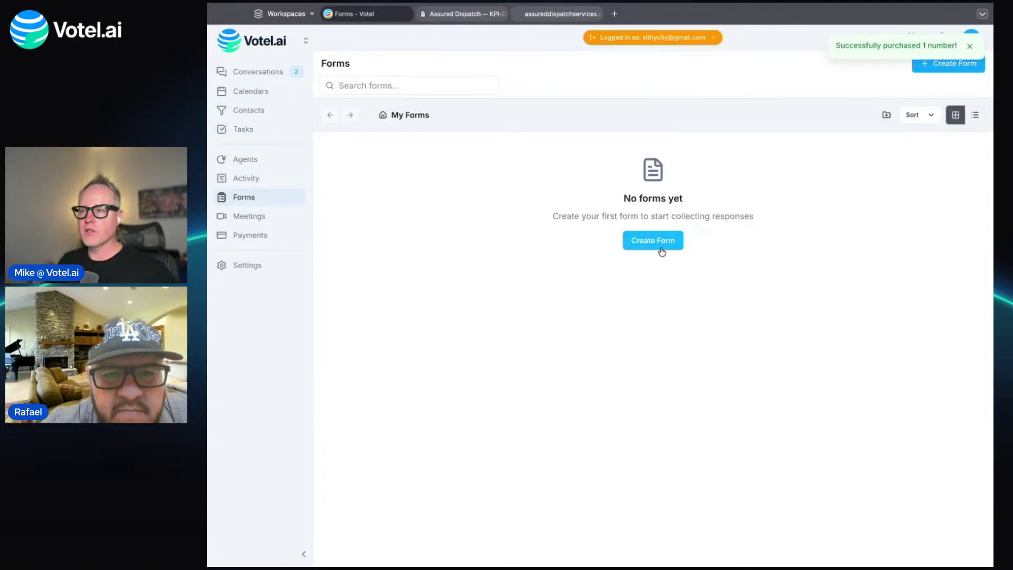
click(660, 246)
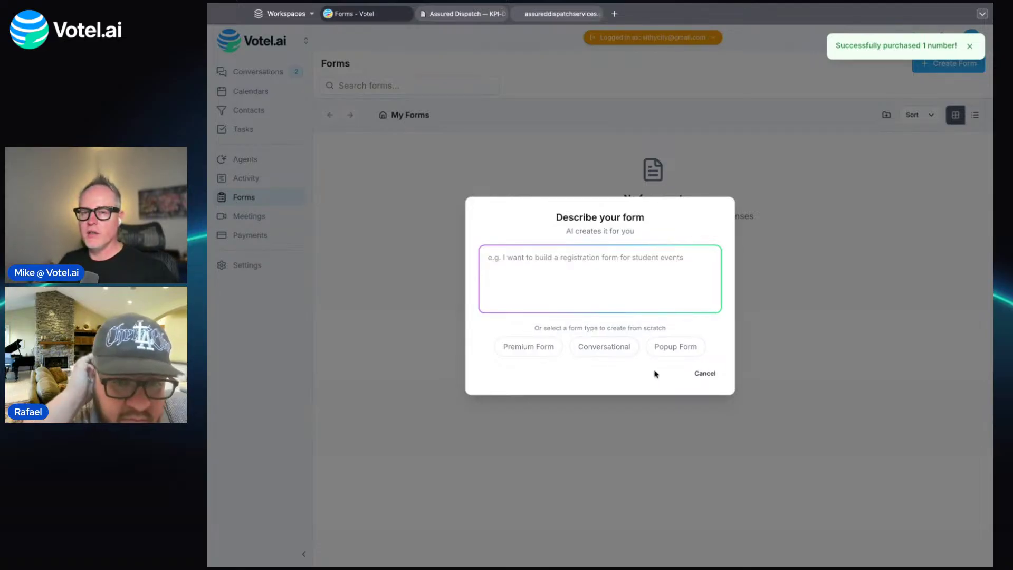
click(534, 351)
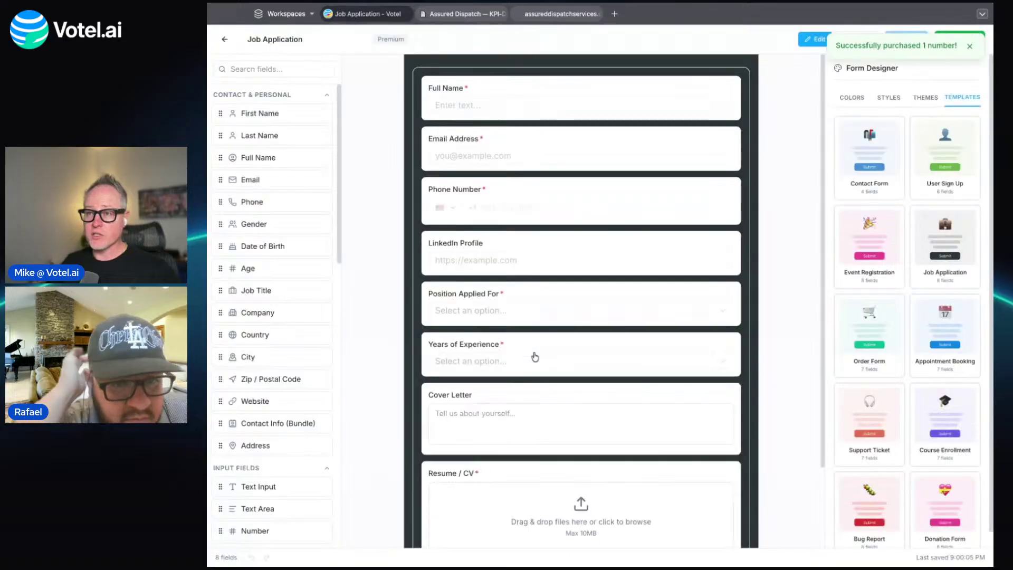
click(926, 97)
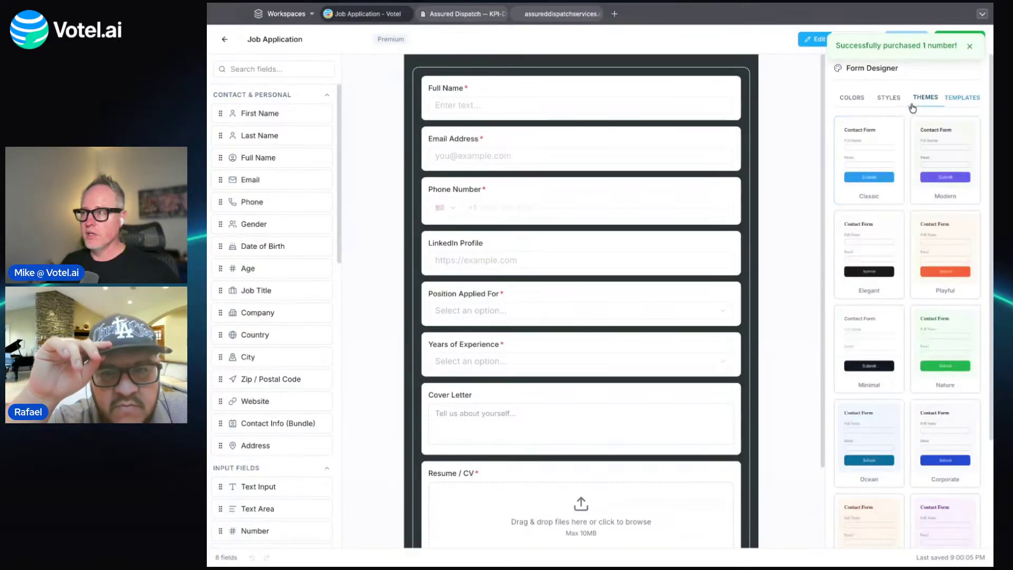
click(882, 141)
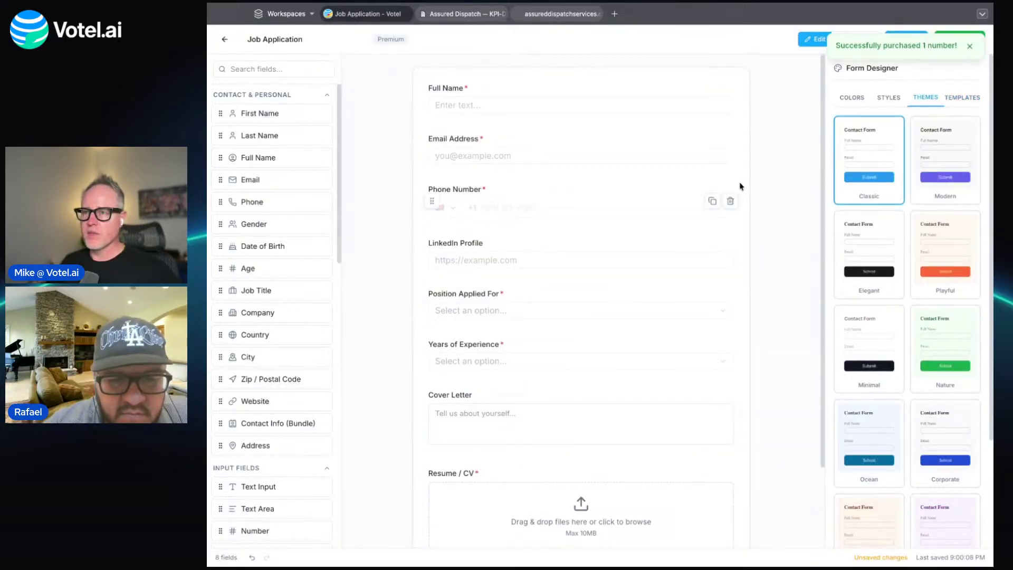
Delete the LinkedIn Profile, Position Applied For, Years of Experience, Cover Letter and Resume / CV fields from the form and save it.
click(732, 254)
click(732, 255)
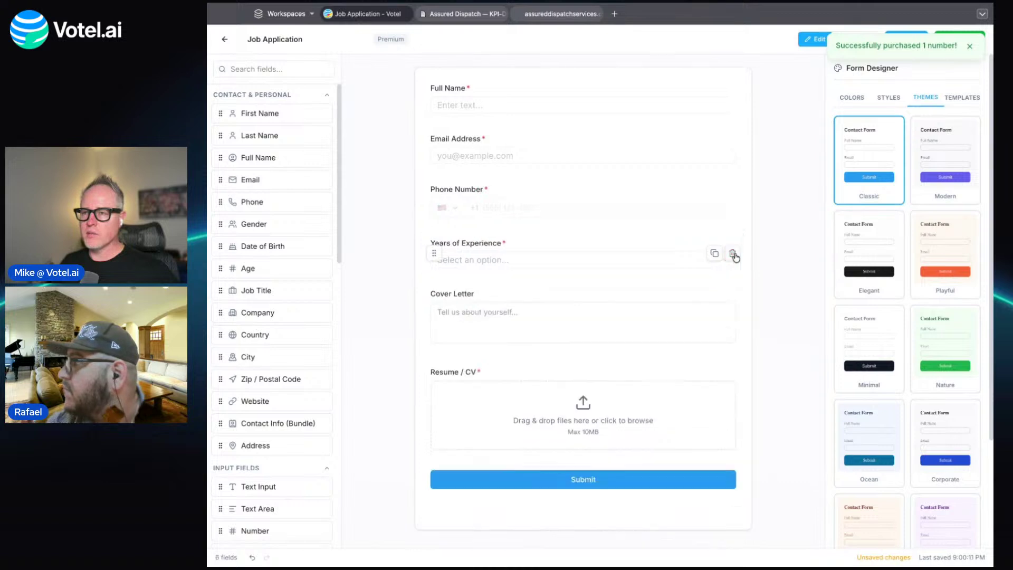
click(732, 254)
click(733, 267)
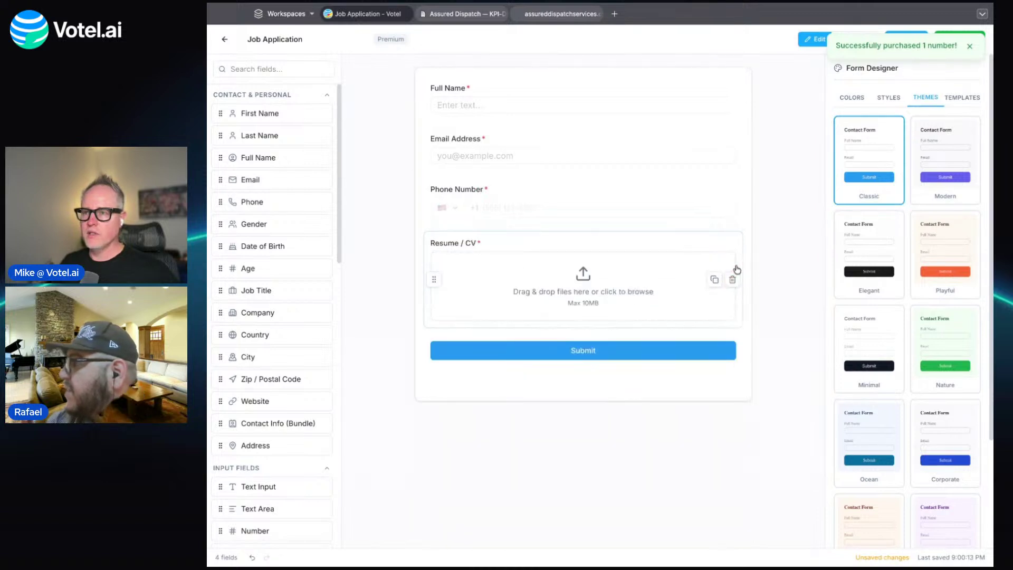
click(734, 279)
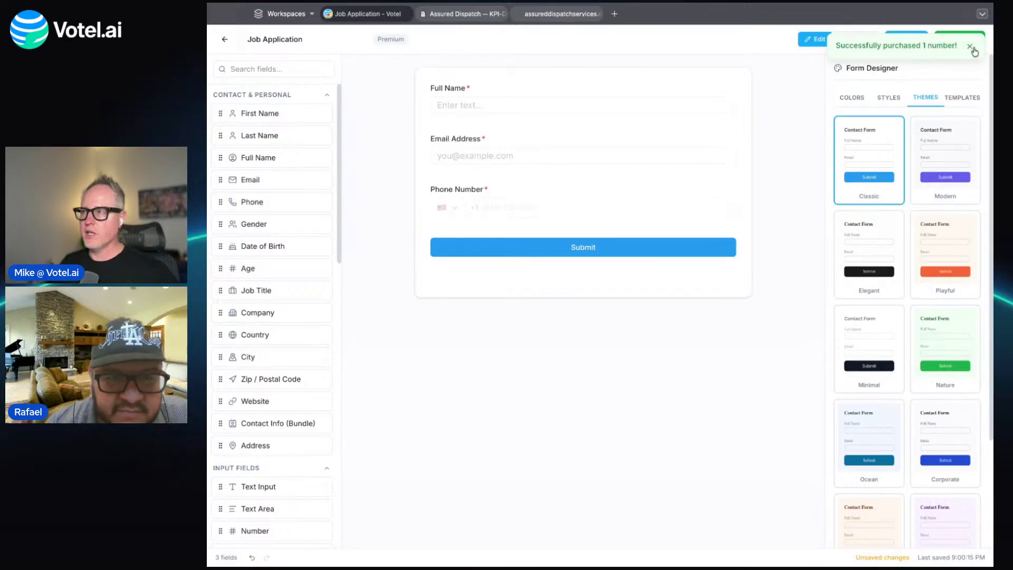
click(906, 35)
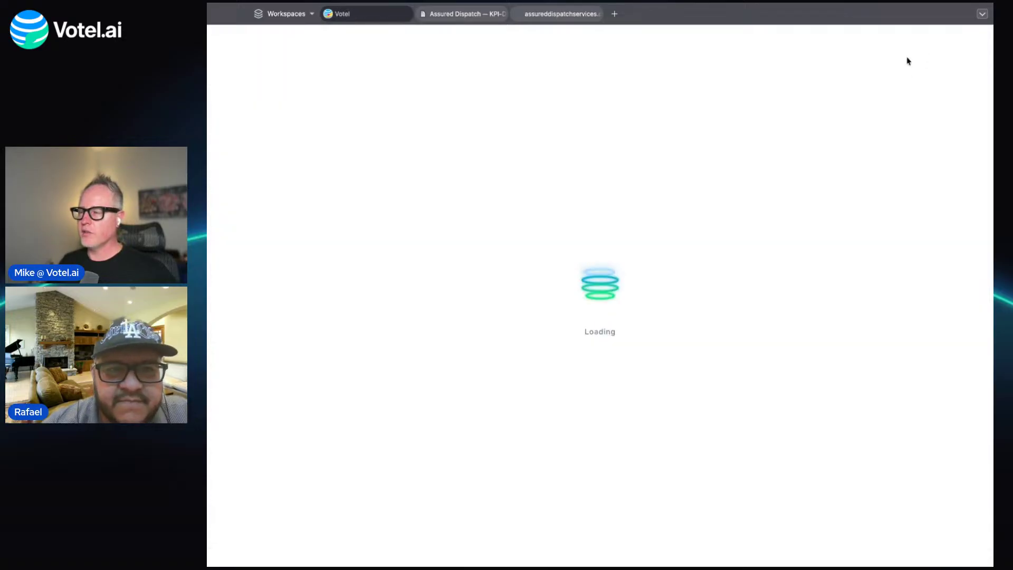
Apply the Classic theme to the Donation Form and save it.
click(925, 97)
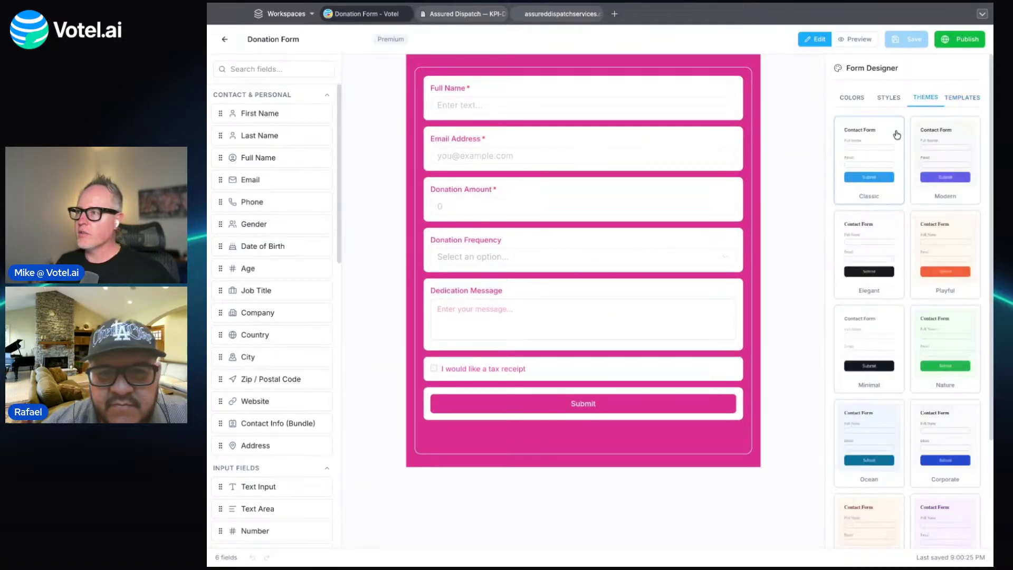
click(879, 143)
click(909, 43)
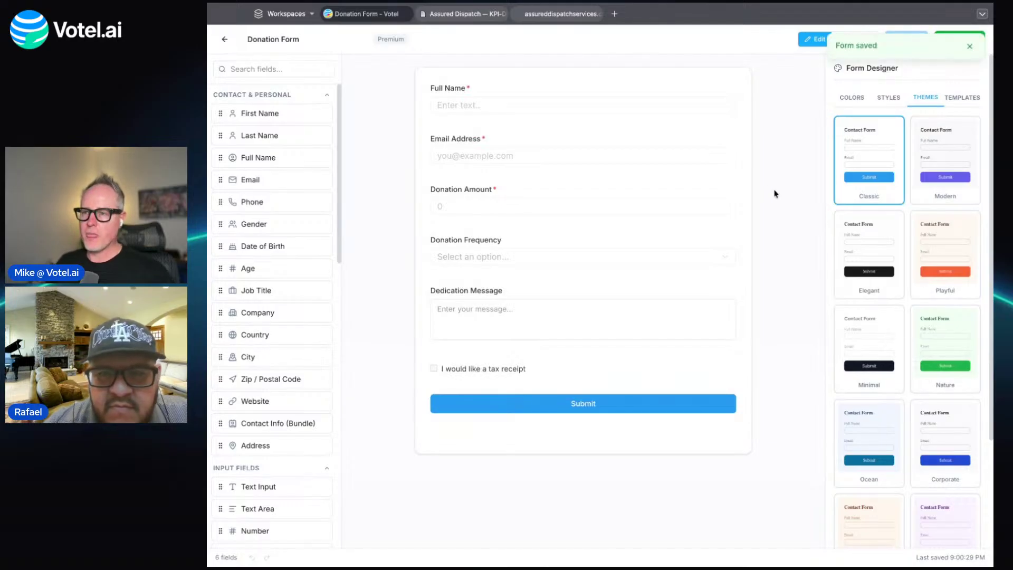
Delete the tax receipt checkbox from the Donation Form, save the form and publish it.
click(733, 369)
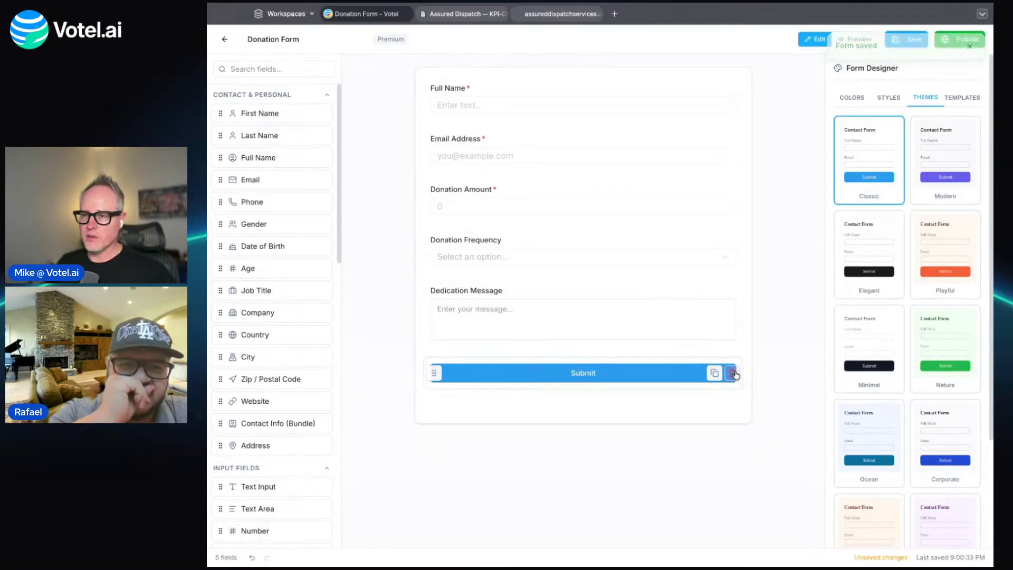
click(908, 40)
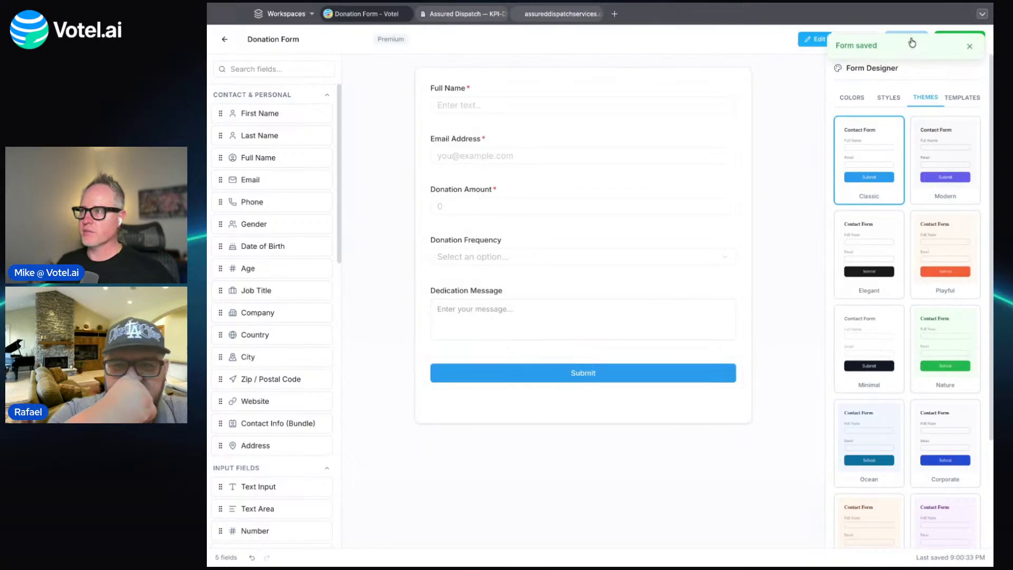
click(964, 39)
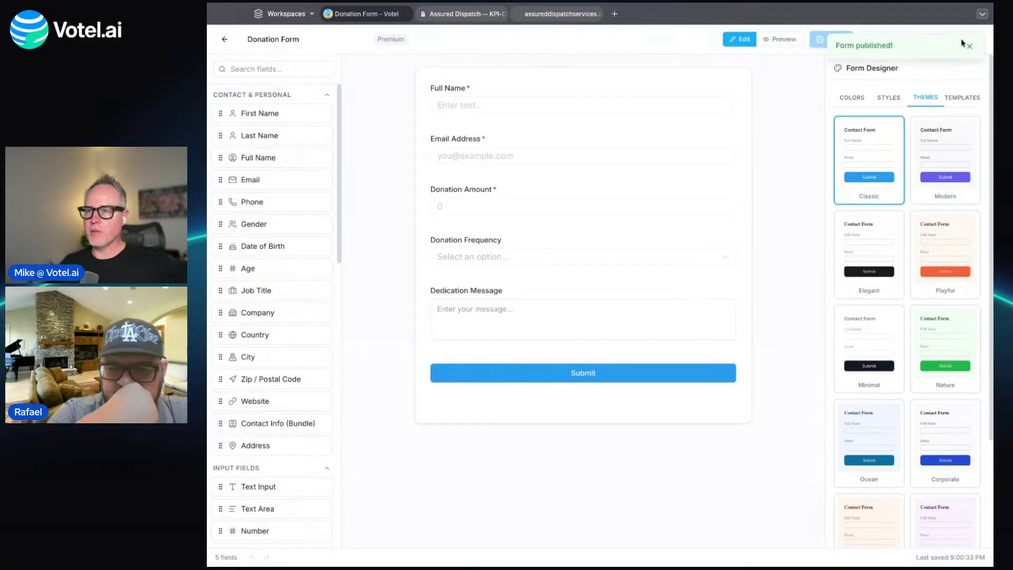
Delete the Donation Amount, Donation Frequency and Dedication Message fields from the form.
mouse_move(699, 199)
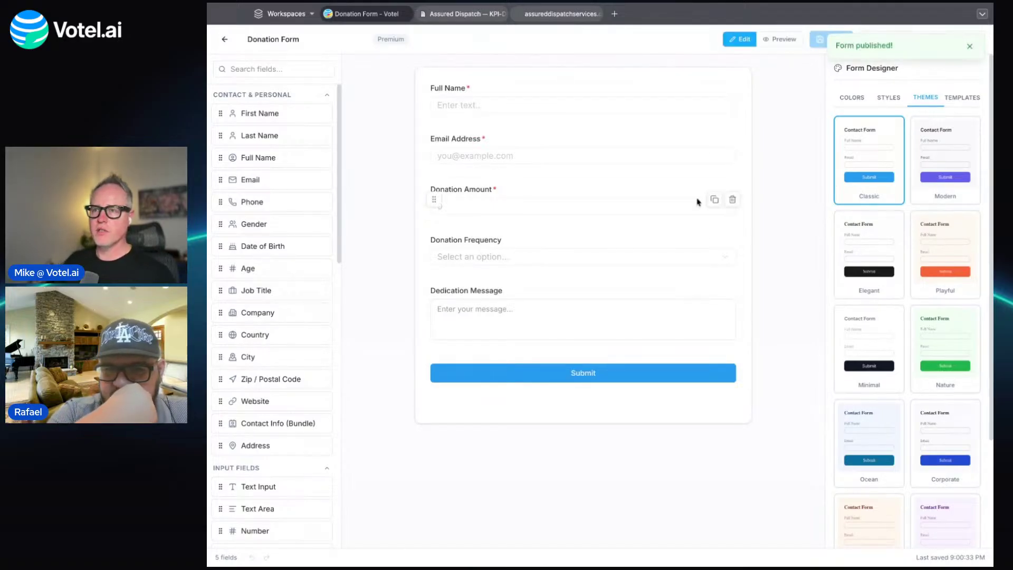
click(732, 200)
click(731, 203)
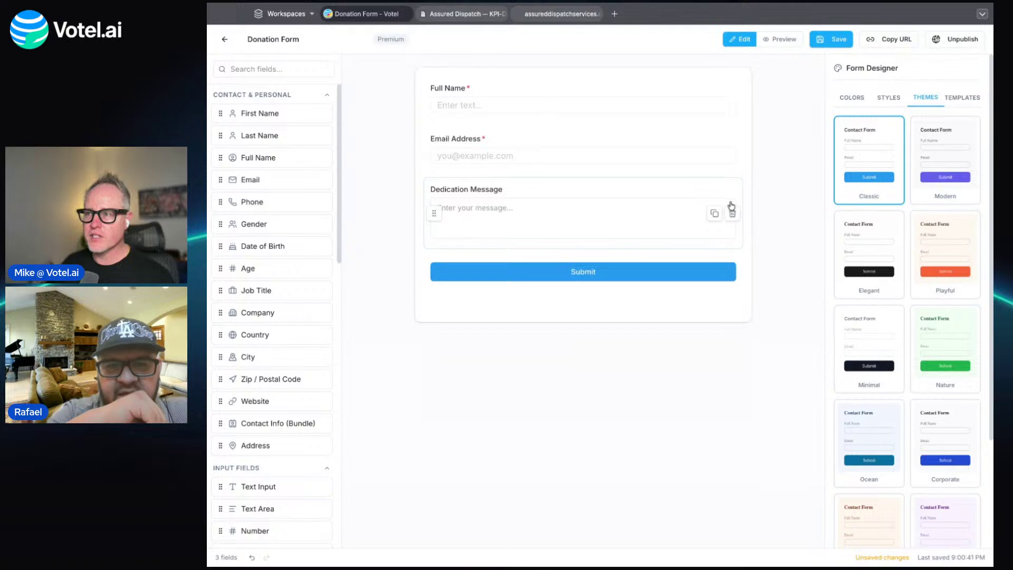
click(732, 211)
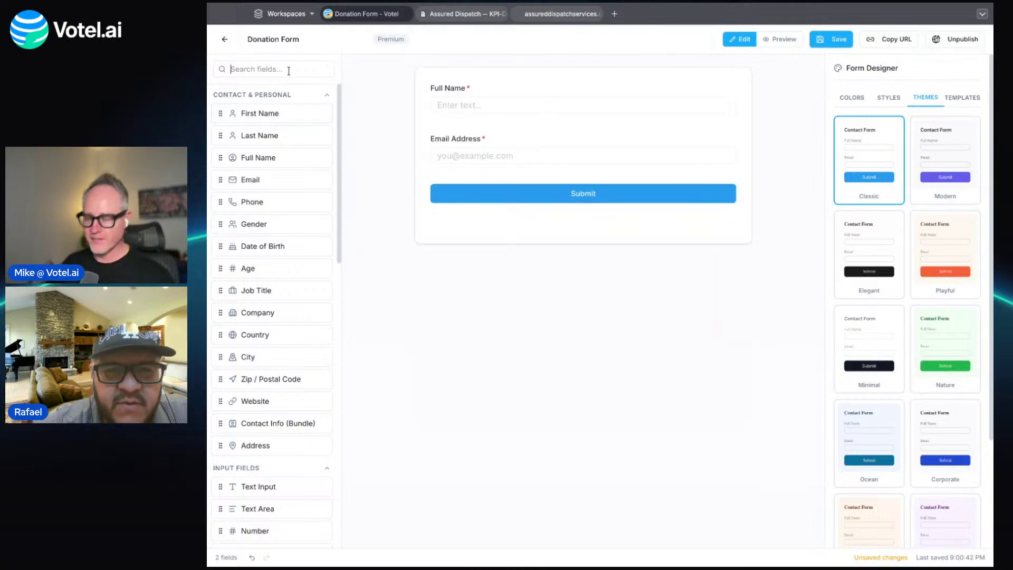
Add a Phone field below Email Address in the form and save it.
text(phon)
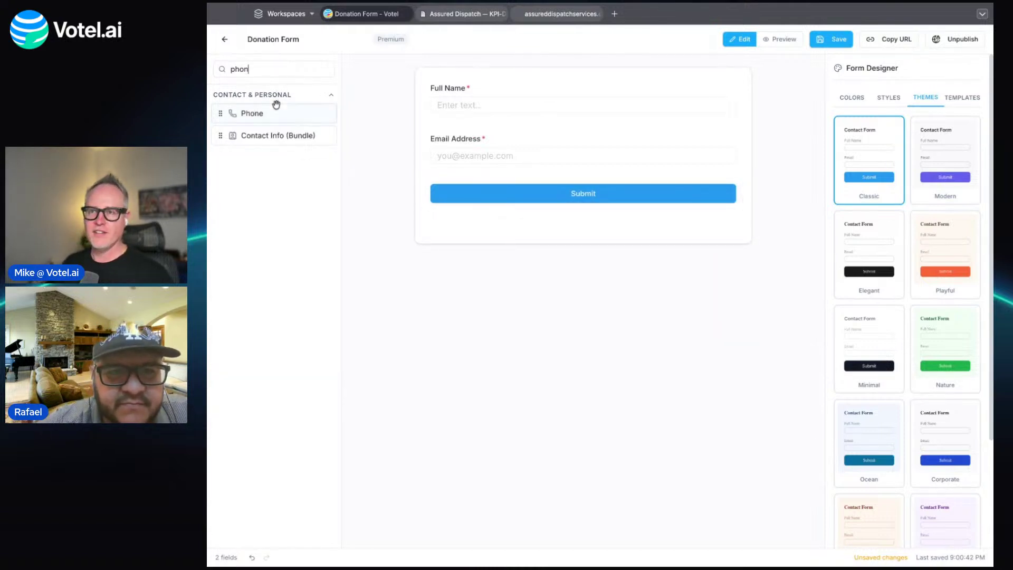
drag(272, 111, 475, 190)
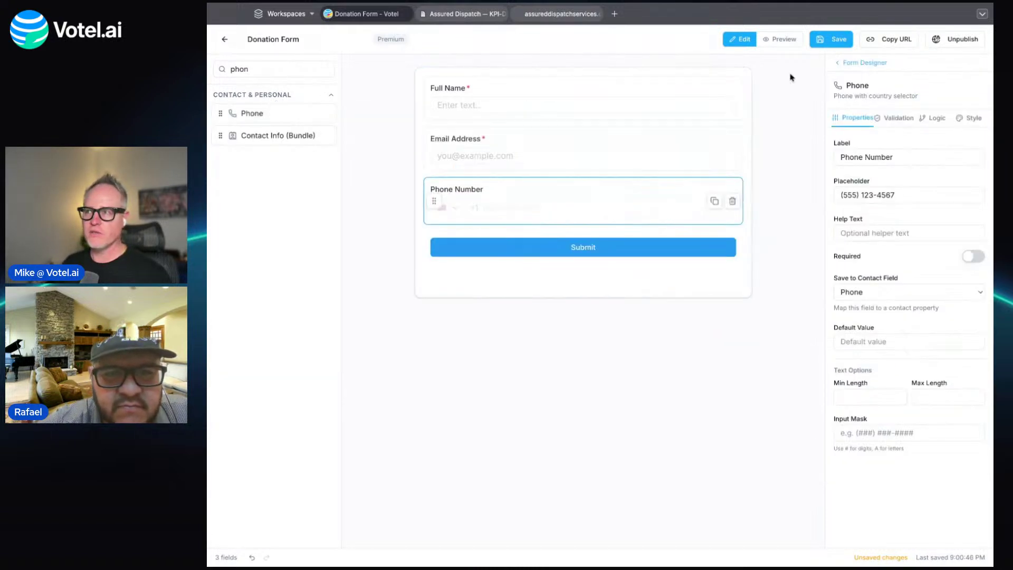
click(833, 39)
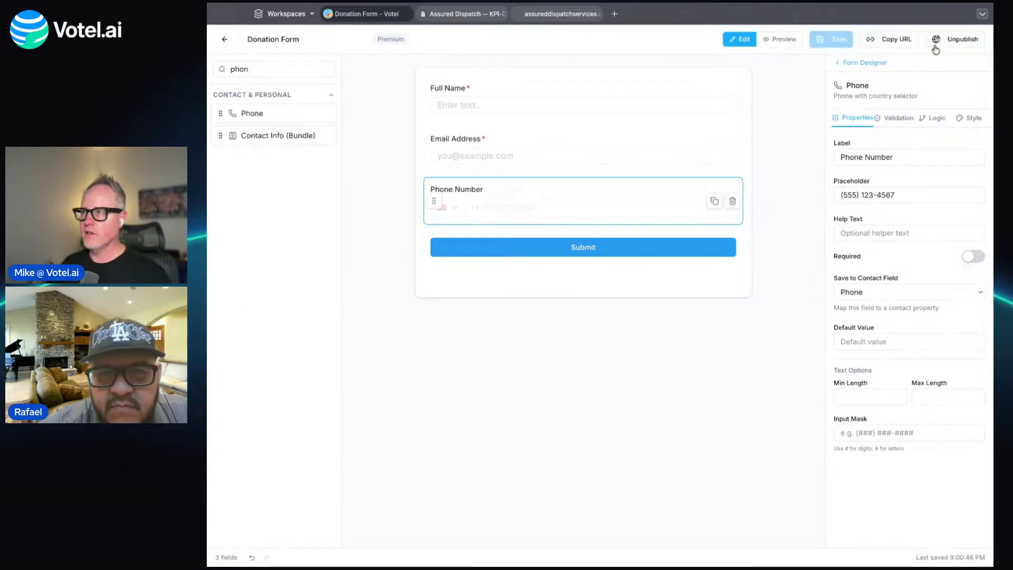
Copy the form's HTML embed code for external sites and close the integration instructions.
click(903, 39)
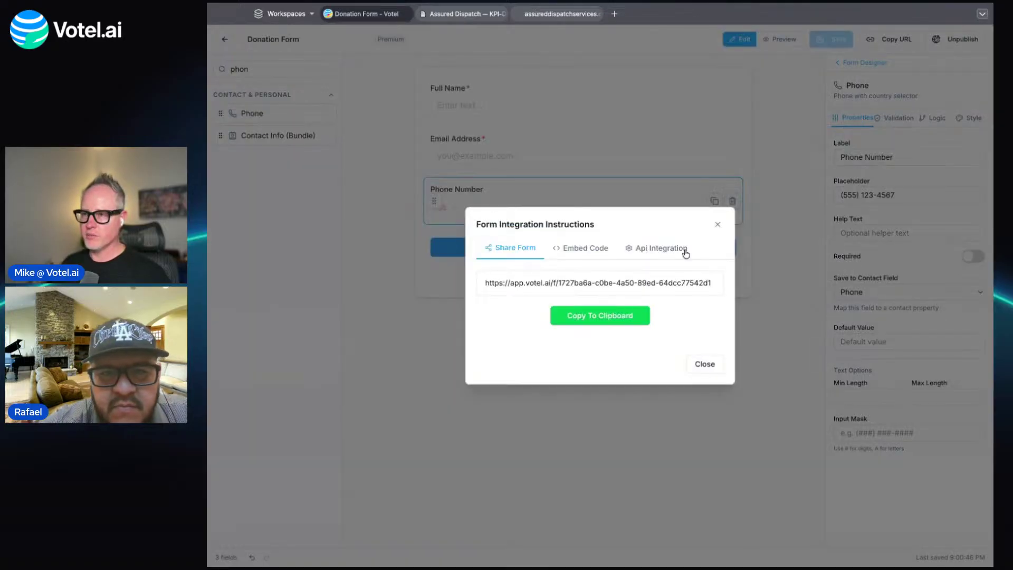
click(601, 255)
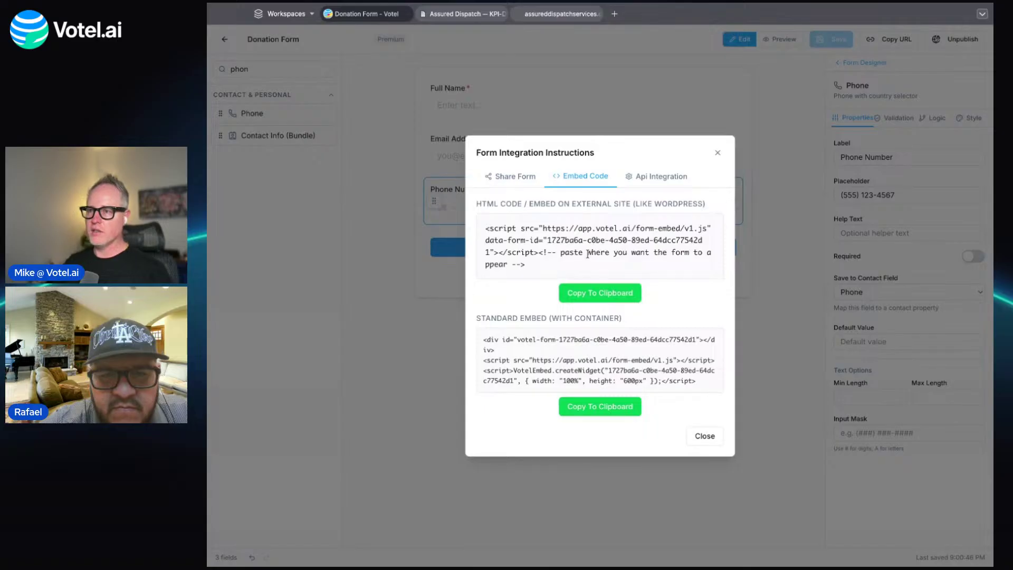
click(590, 297)
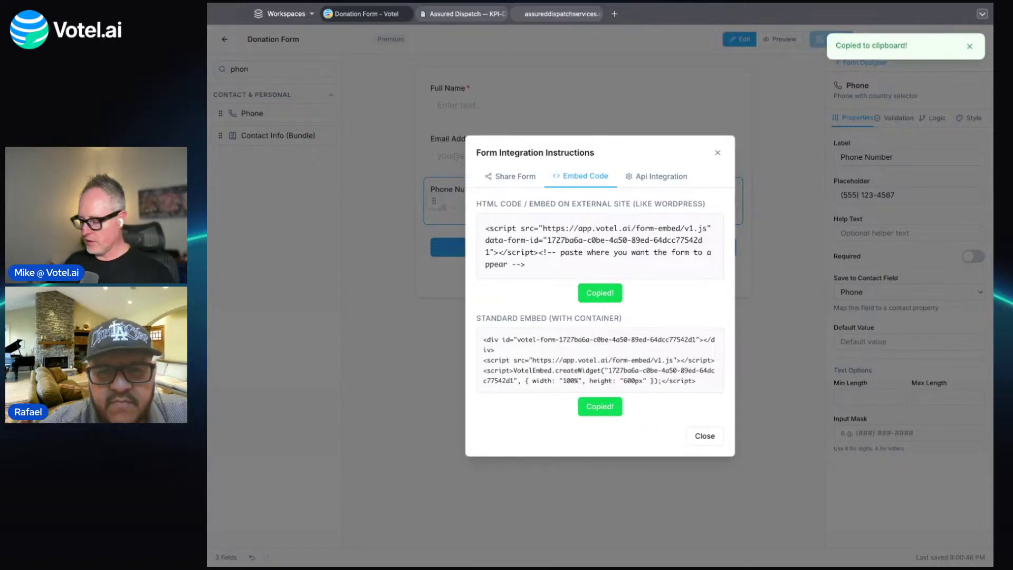
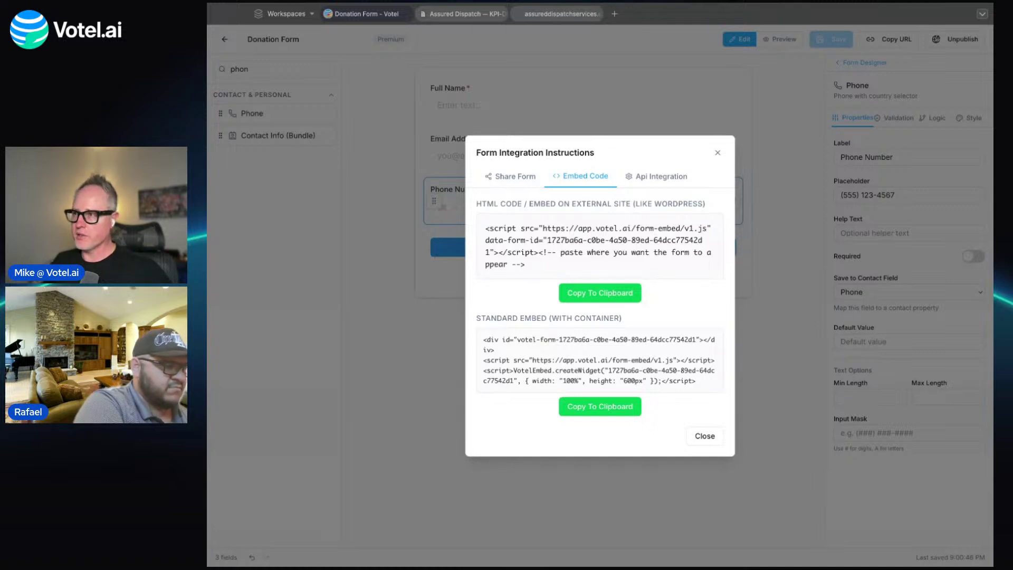
click(717, 153)
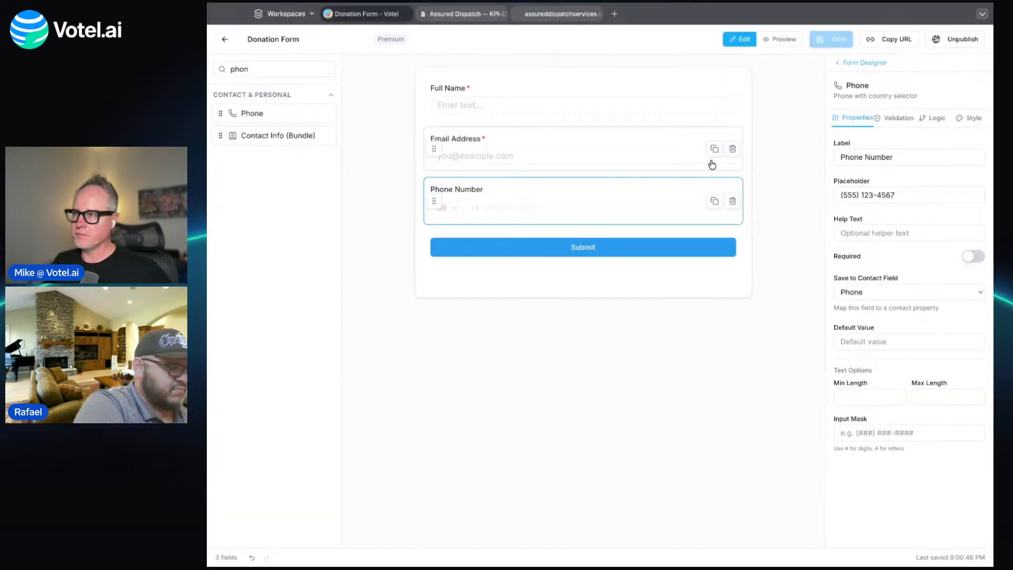
Examine the Integrations settings: sender identities, email domains and the calendar integrations that can be added.
click(224, 39)
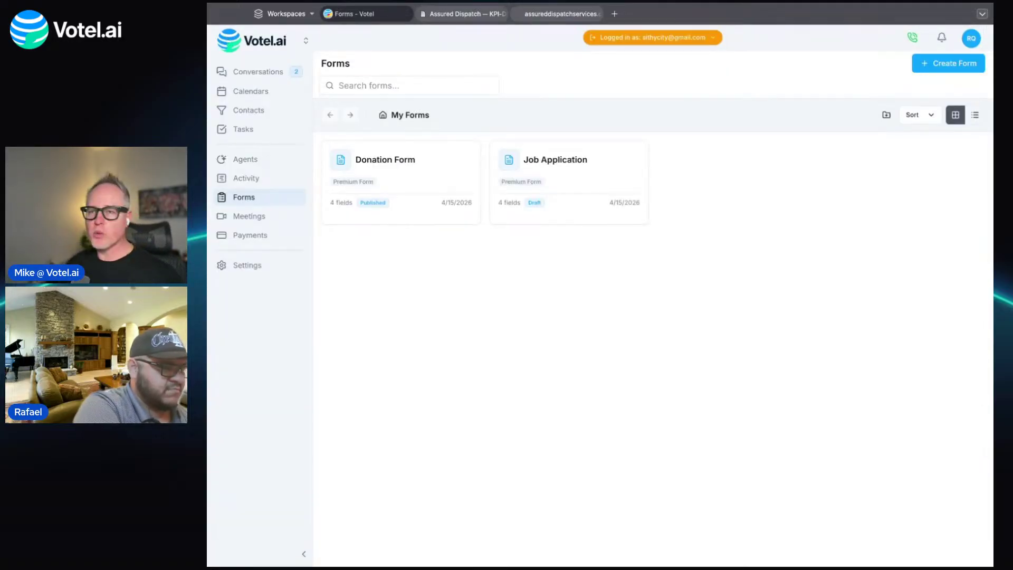
click(263, 266)
click(269, 253)
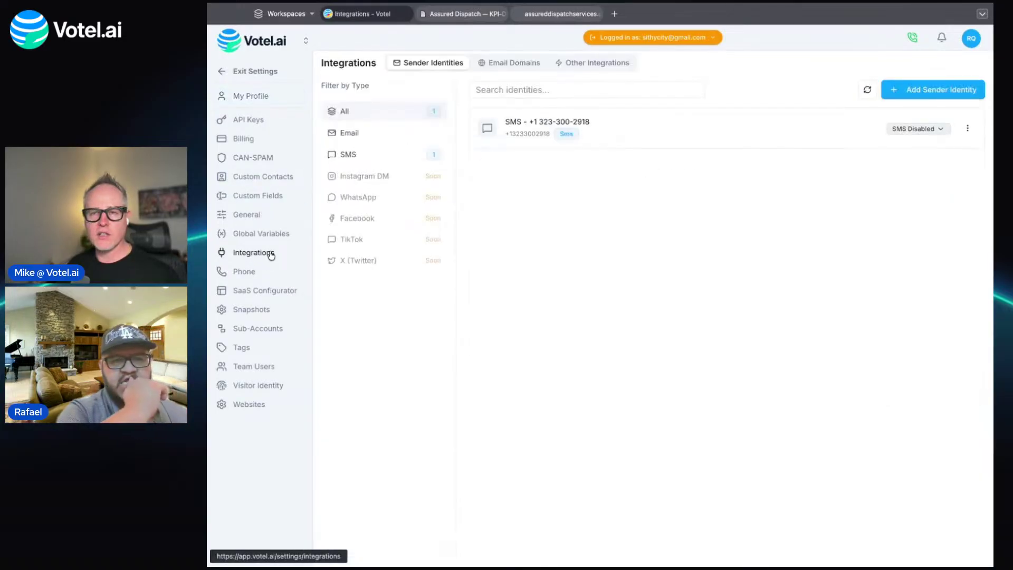
click(503, 62)
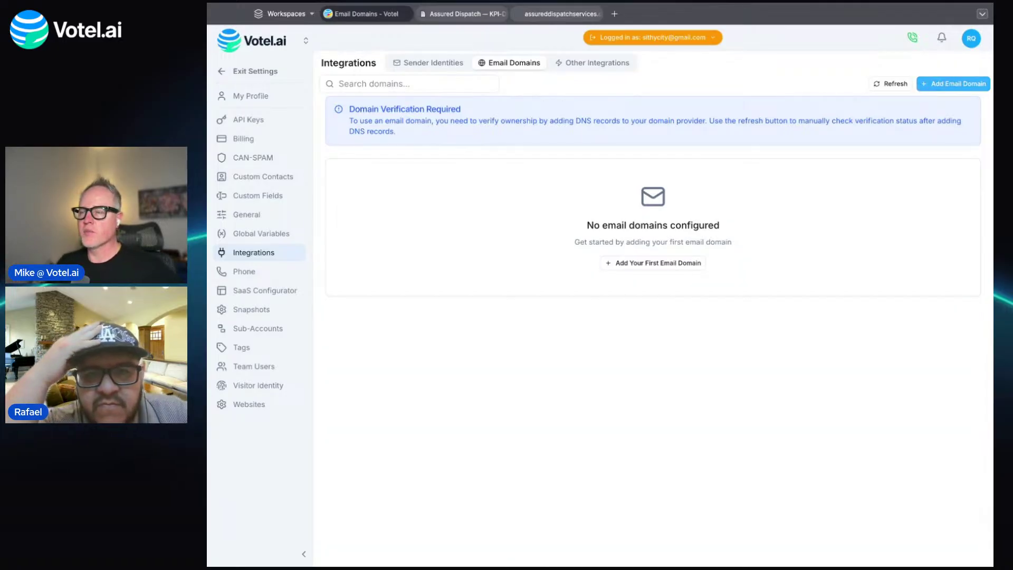
click(618, 71)
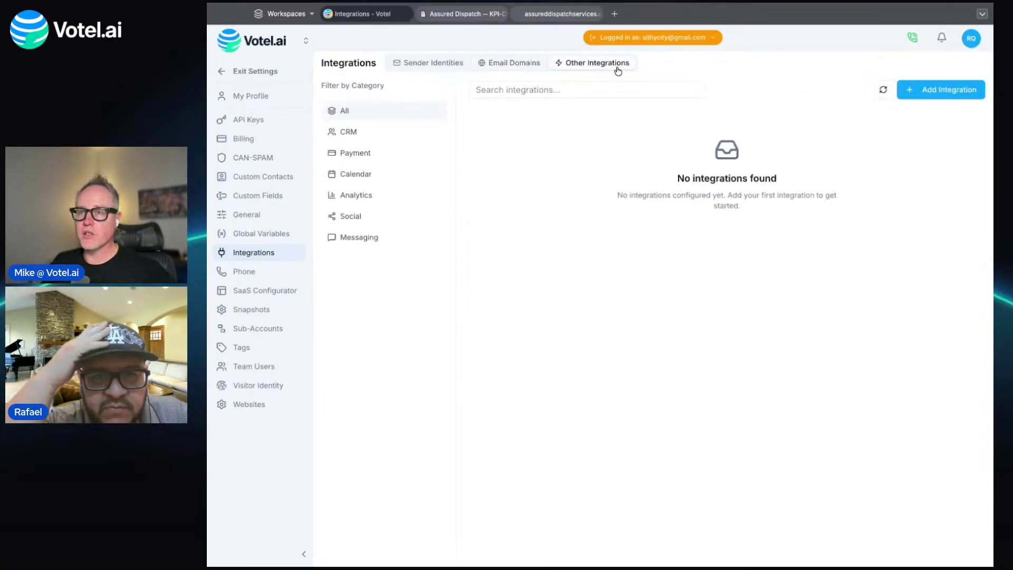
click(402, 179)
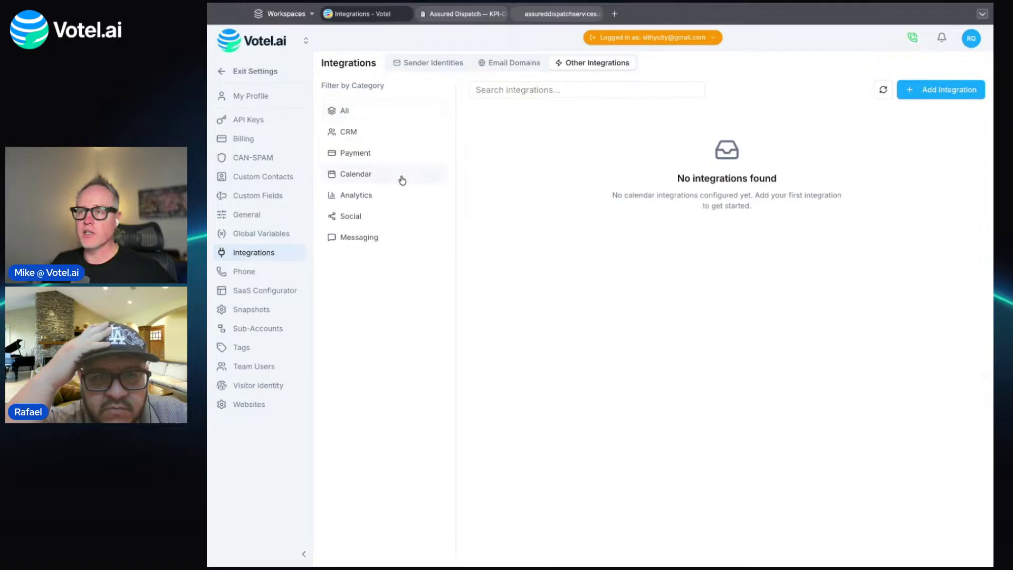
click(911, 95)
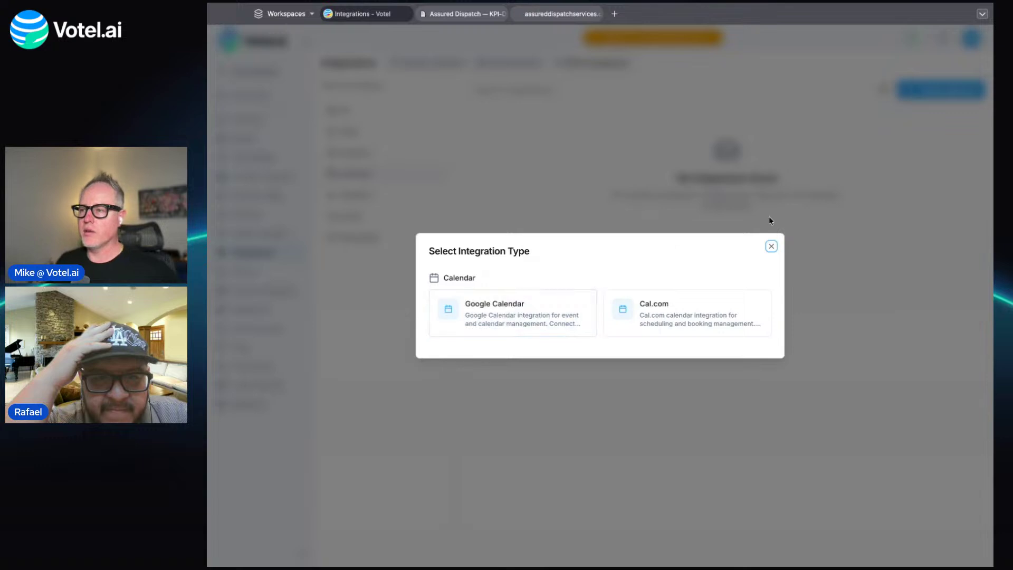
click(771, 247)
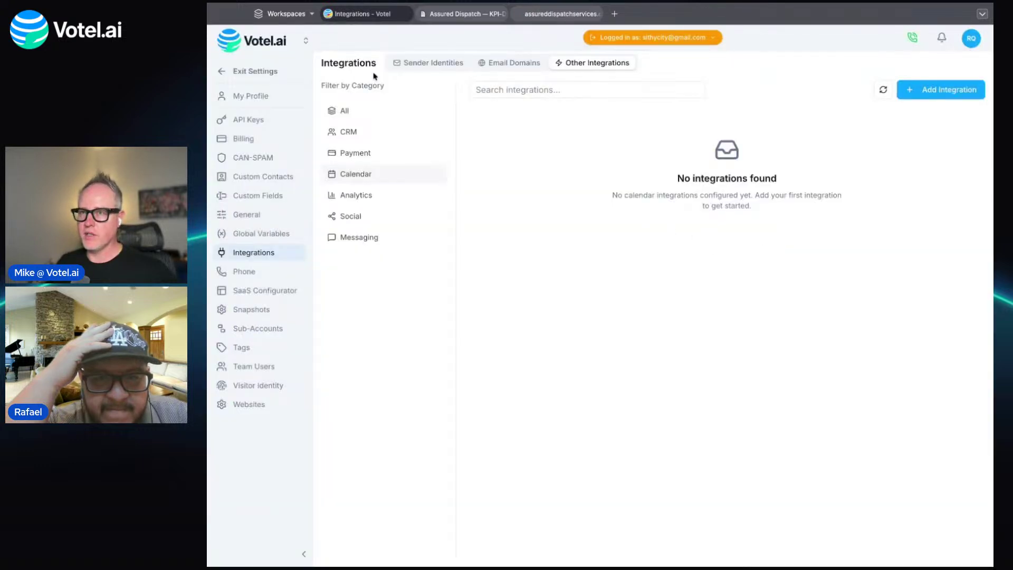
Leave the settings and review the activity logs for calls, messages and web sessions.
click(235, 71)
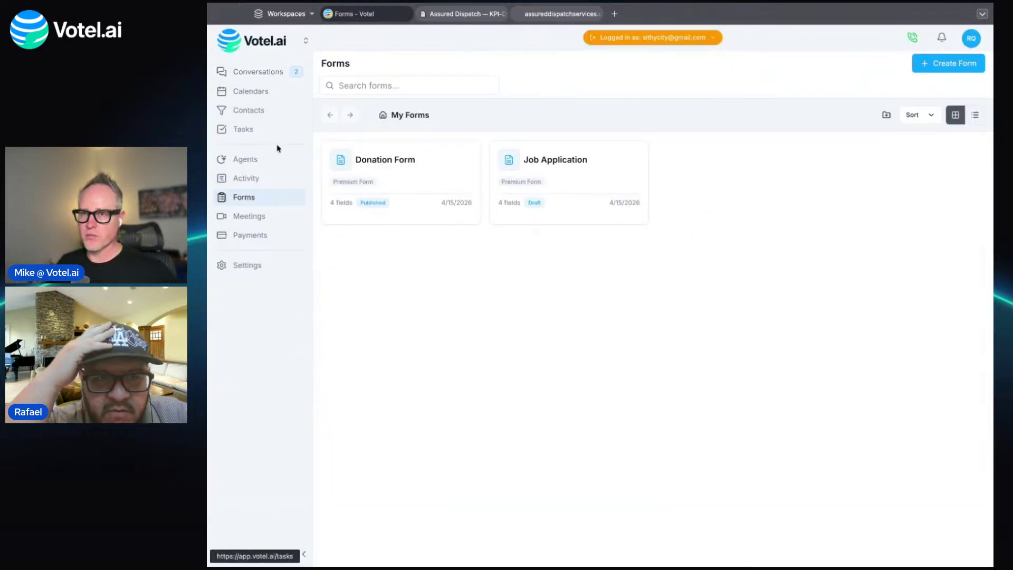
click(272, 184)
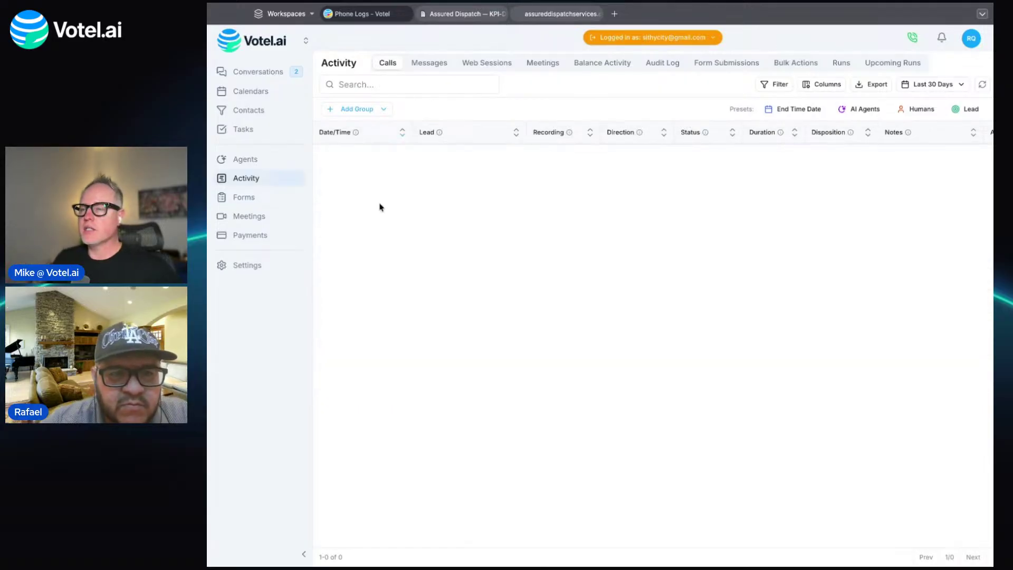
click(431, 65)
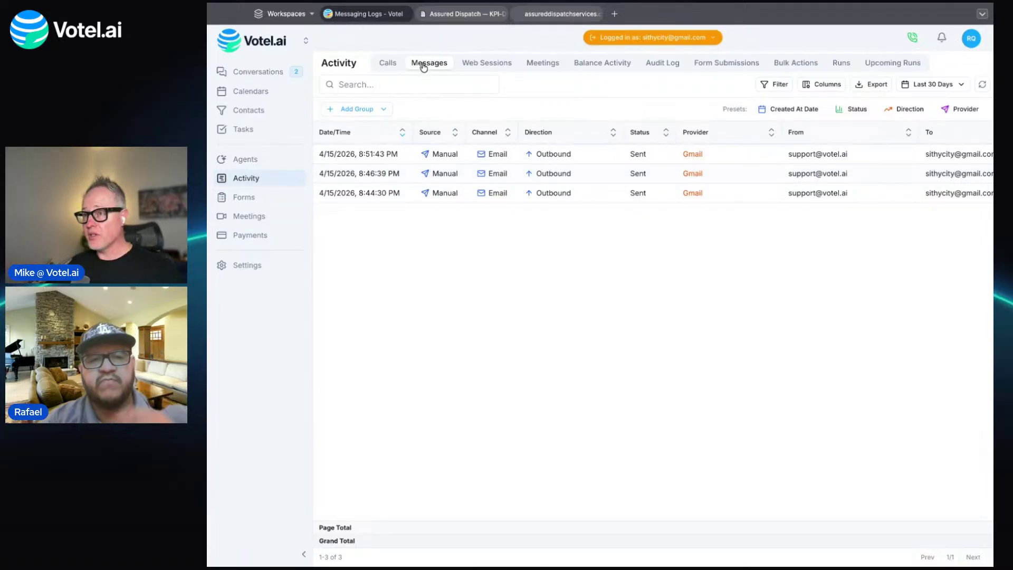
click(491, 63)
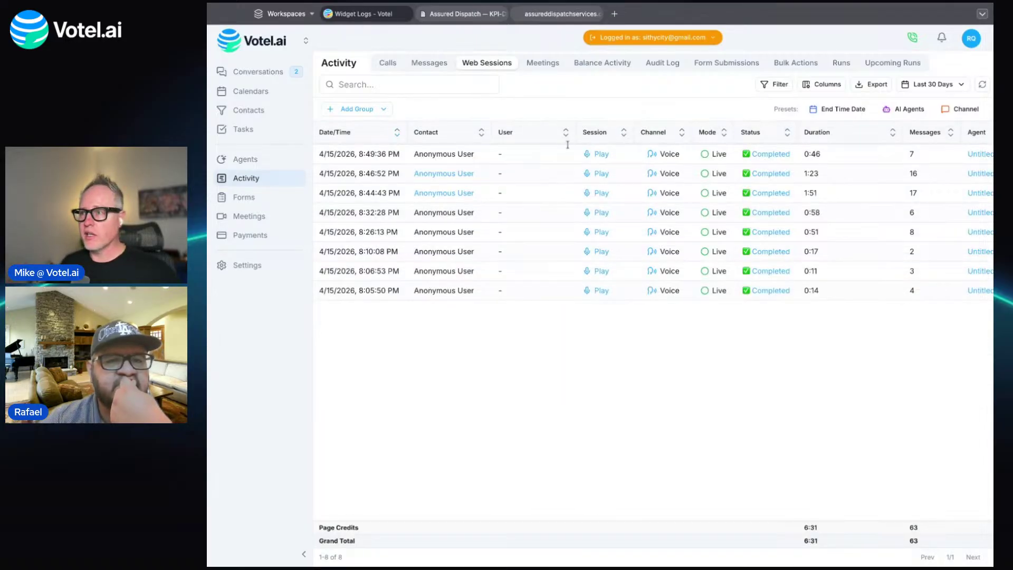
Review the transcript of the 8:46:52 PM web session and inspect its save_answers_collected_from_user call at 0:30.
click(597, 178)
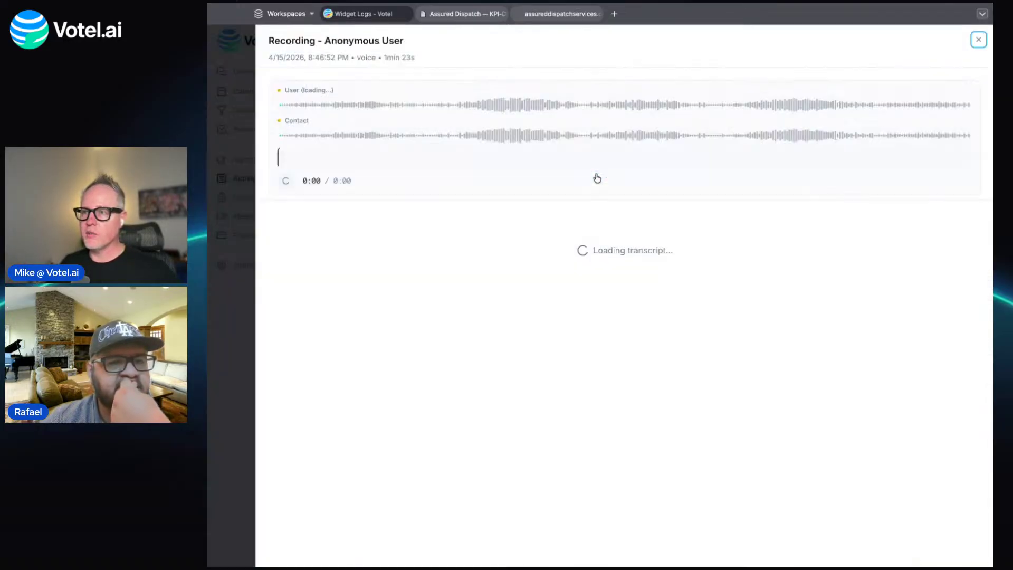
scroll(438, 295, down, 2)
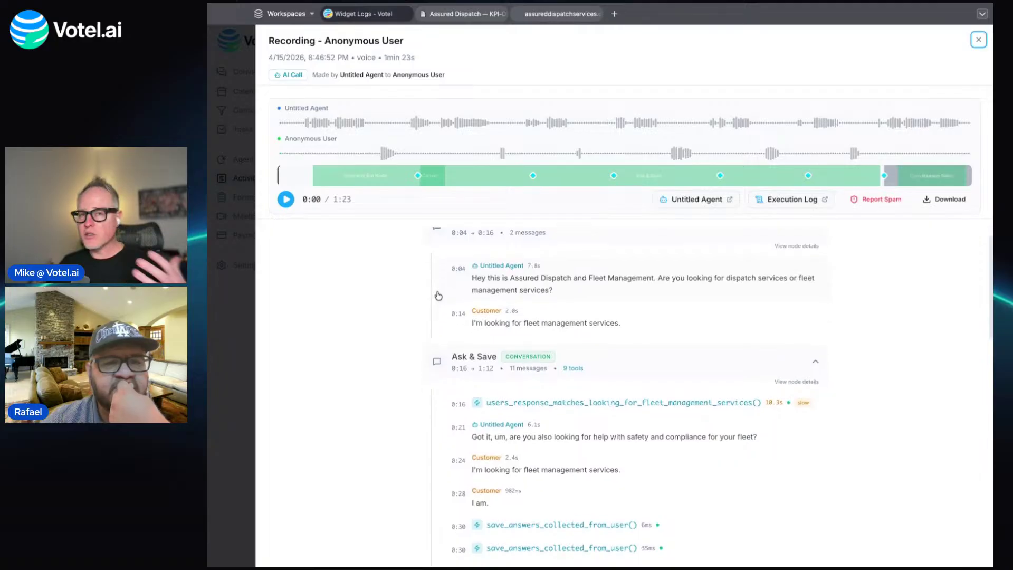
scroll(625, 346, down, 3)
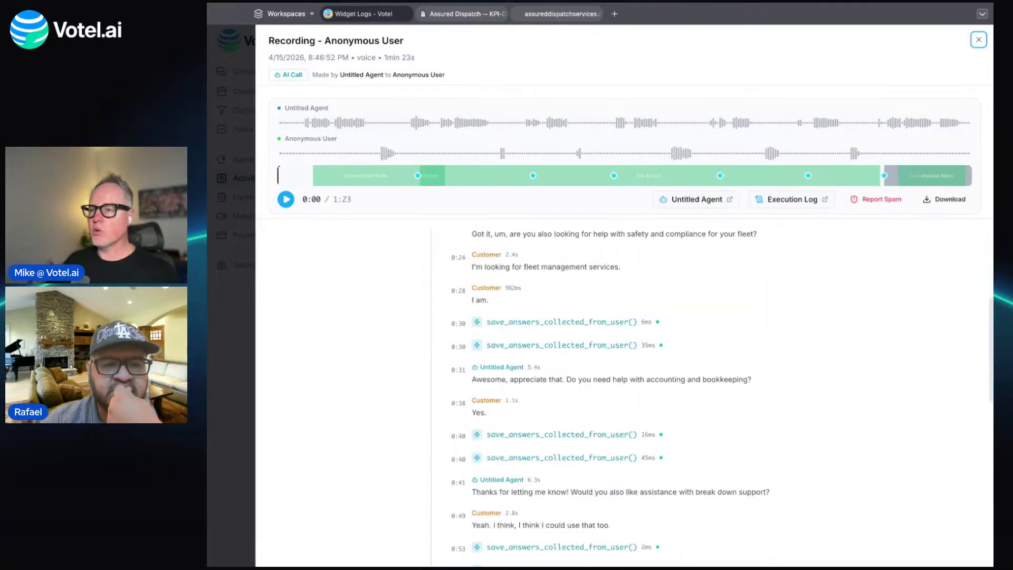
click(631, 324)
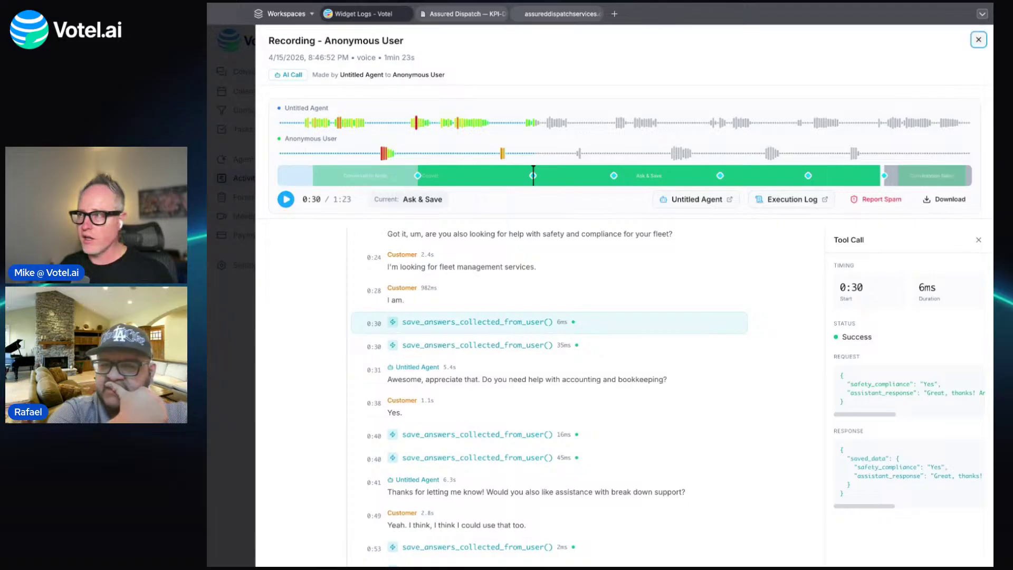
click(979, 39)
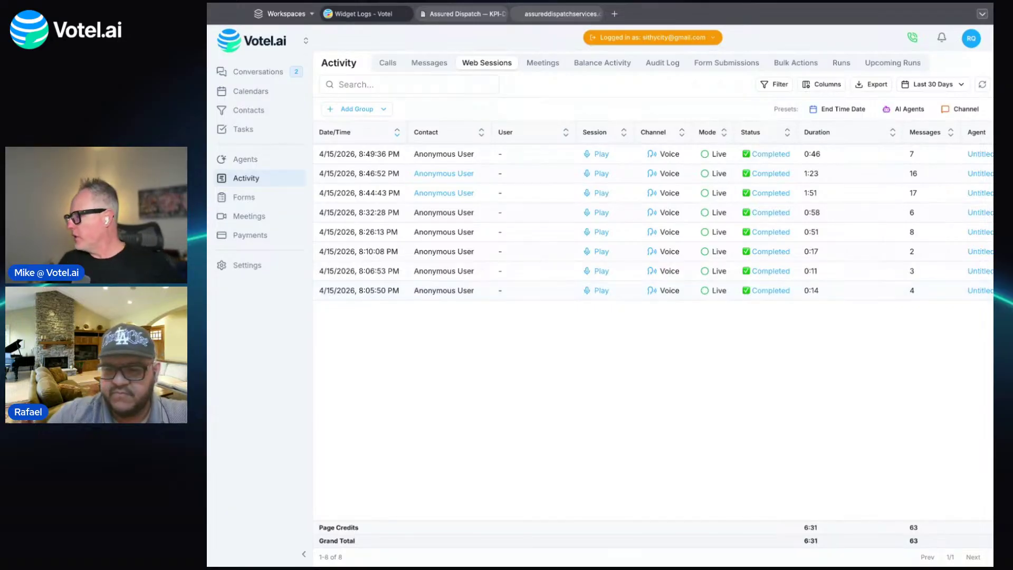
Switch to the Assured Dispatch website and review the page down to the form embedded in its free RPM analysis section.
click(465, 15)
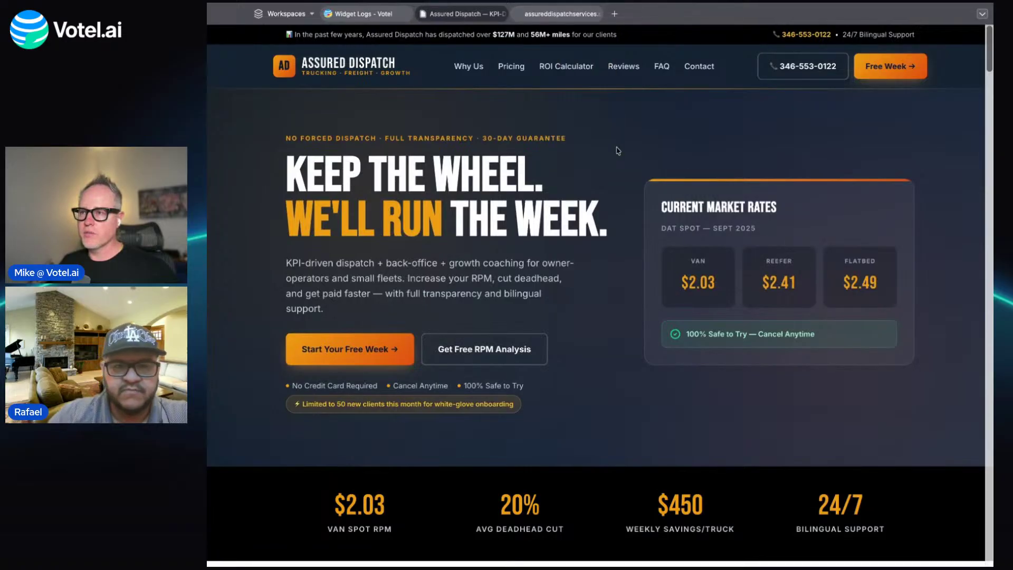
scroll(569, 261, down, 15)
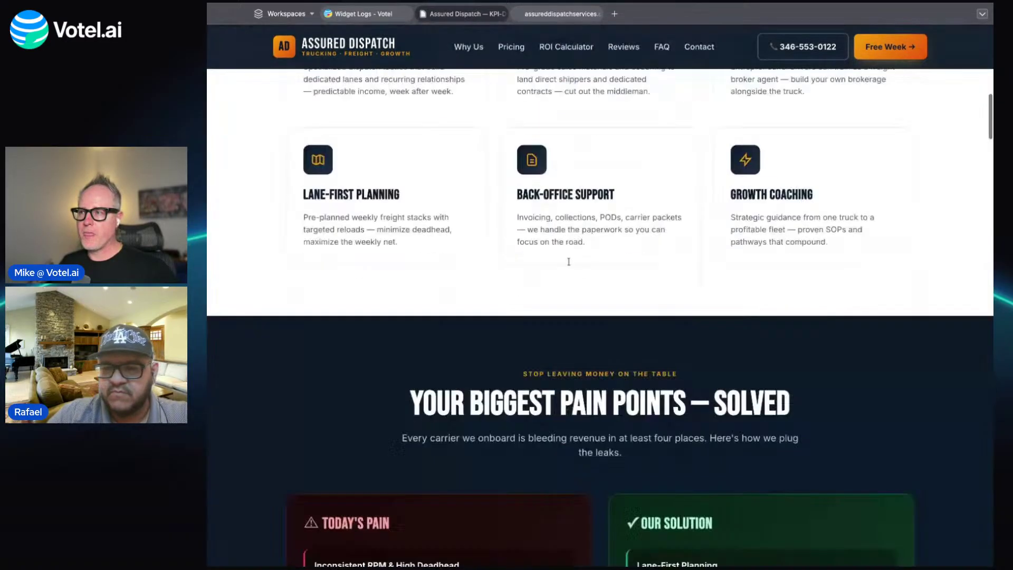
scroll(568, 261, down, 20)
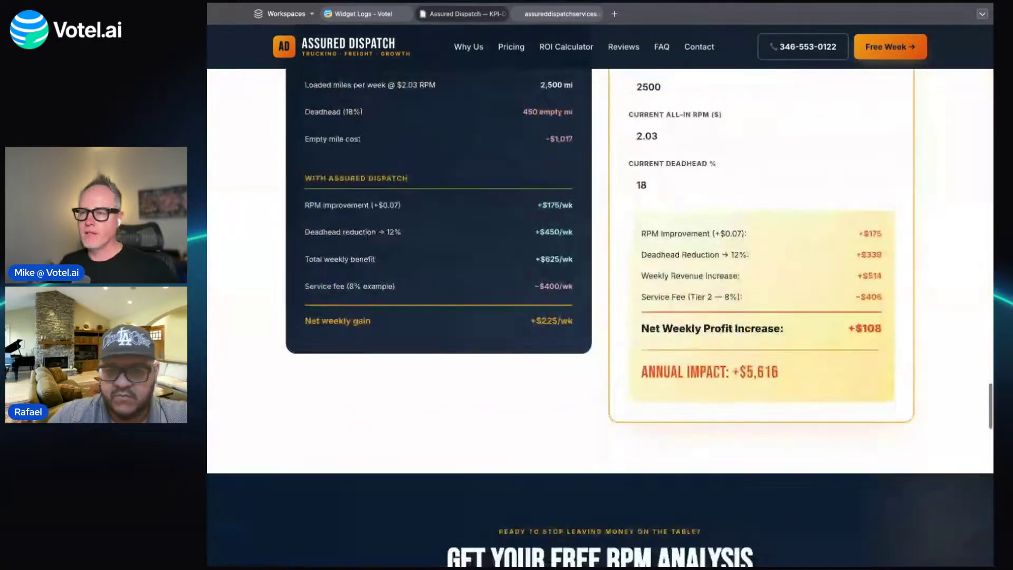
scroll(604, 474, down, 3)
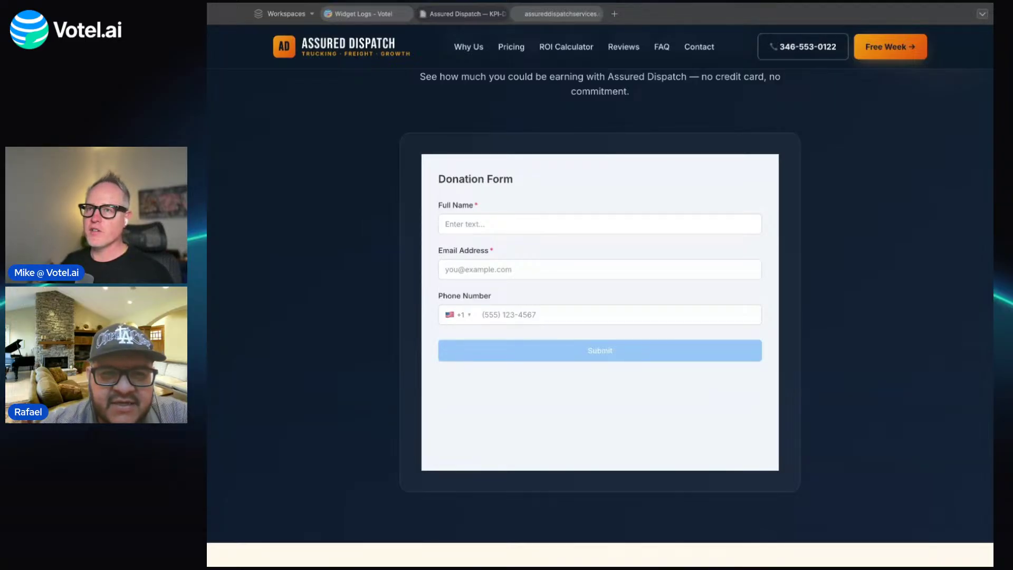
Return to Votel, rename the Donation Form as "Contact Us" and save it.
click(364, 14)
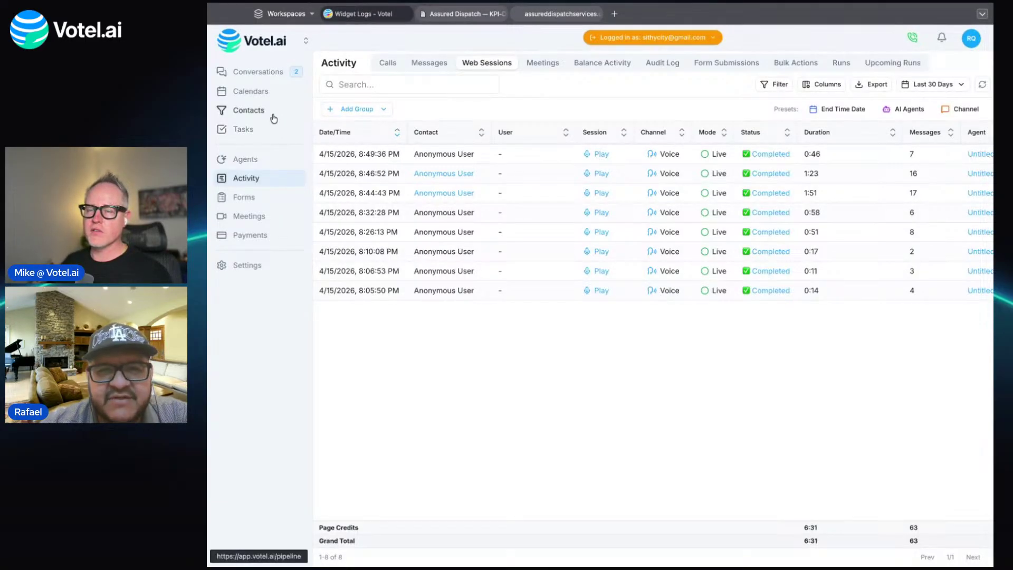
click(243, 197)
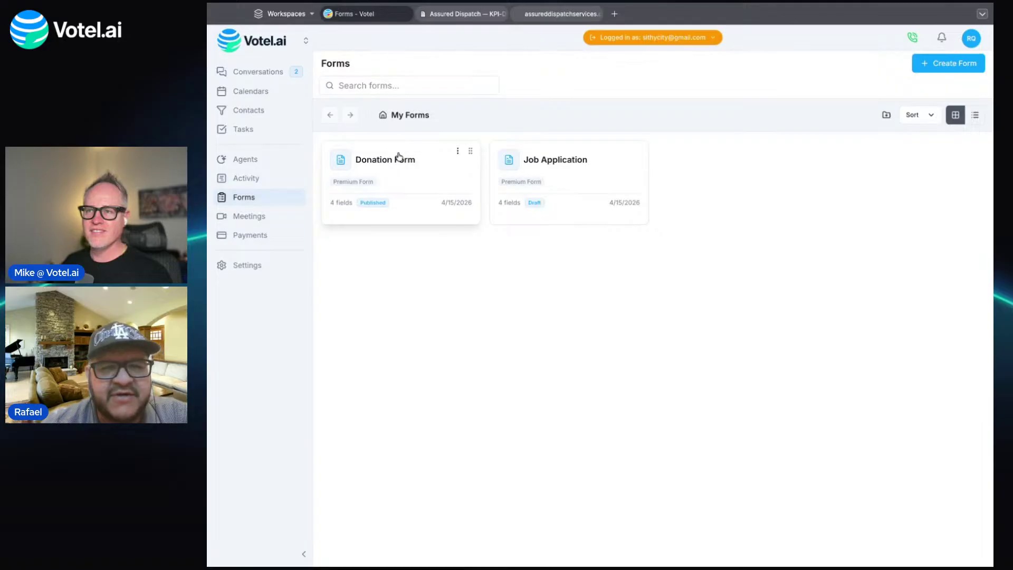
click(399, 157)
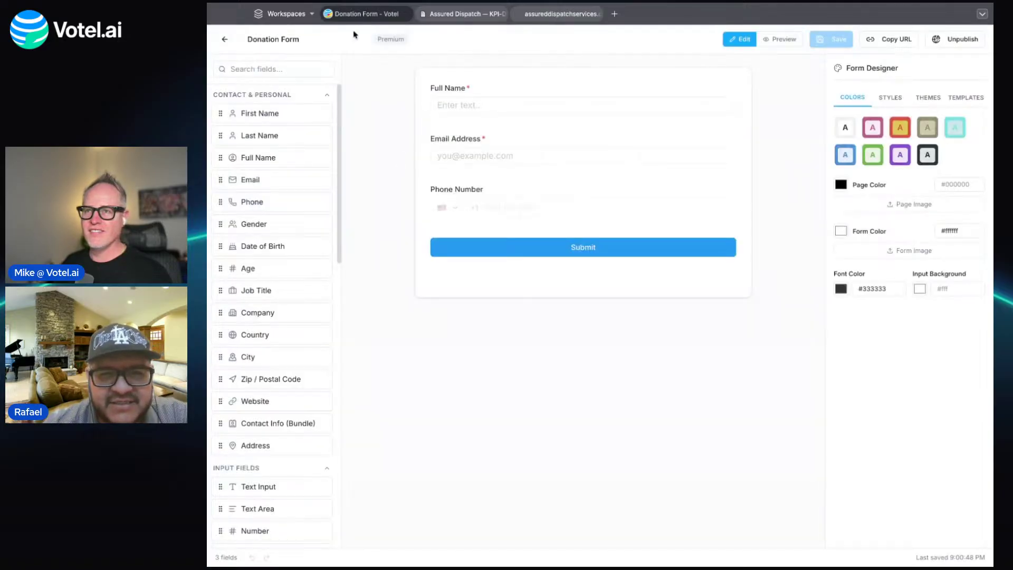
click(299, 35)
text(Cont)
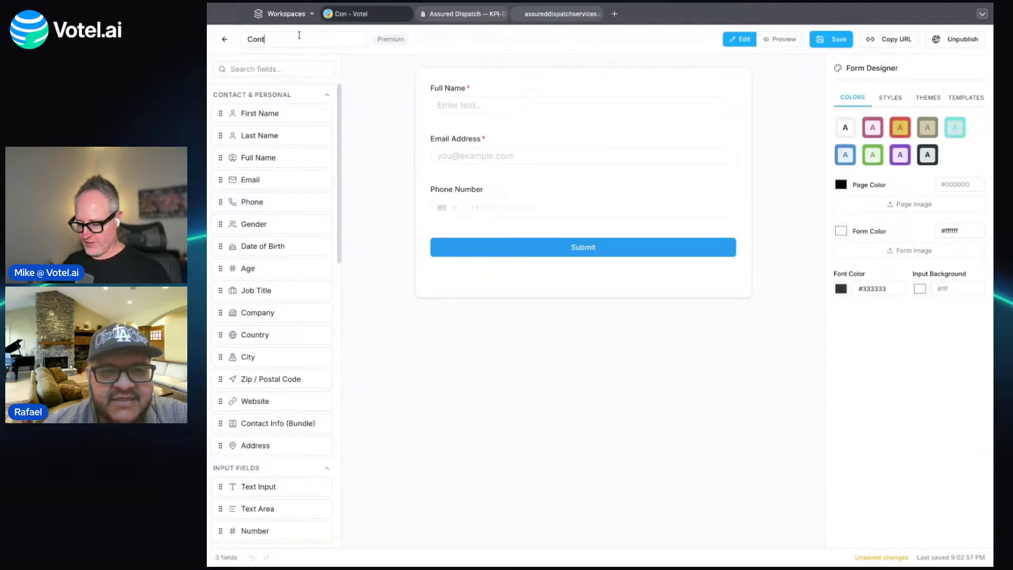
text(act Us For)
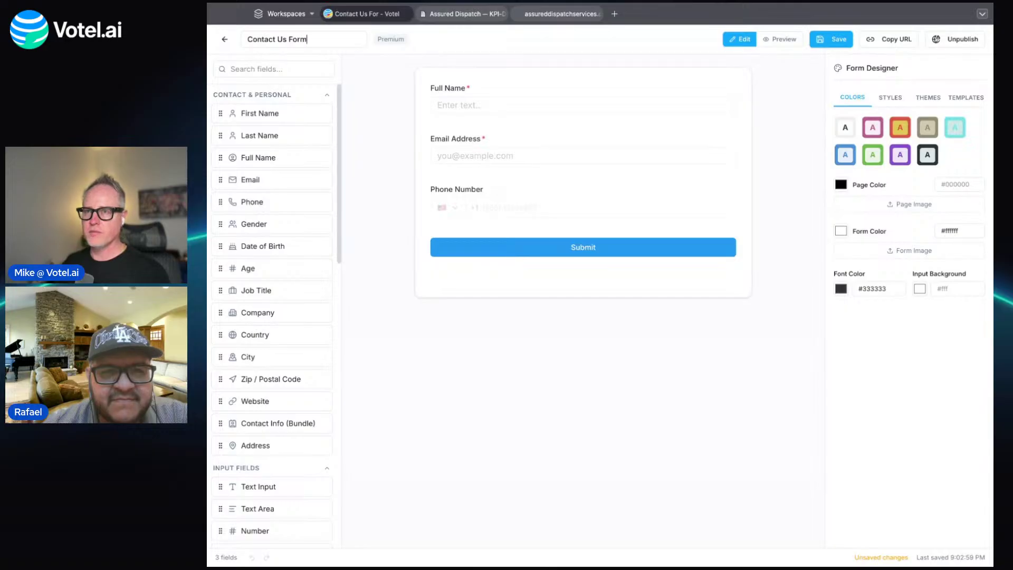
text(m)
double_click(297, 39)
key(BackSpace)
key(BackSpace)
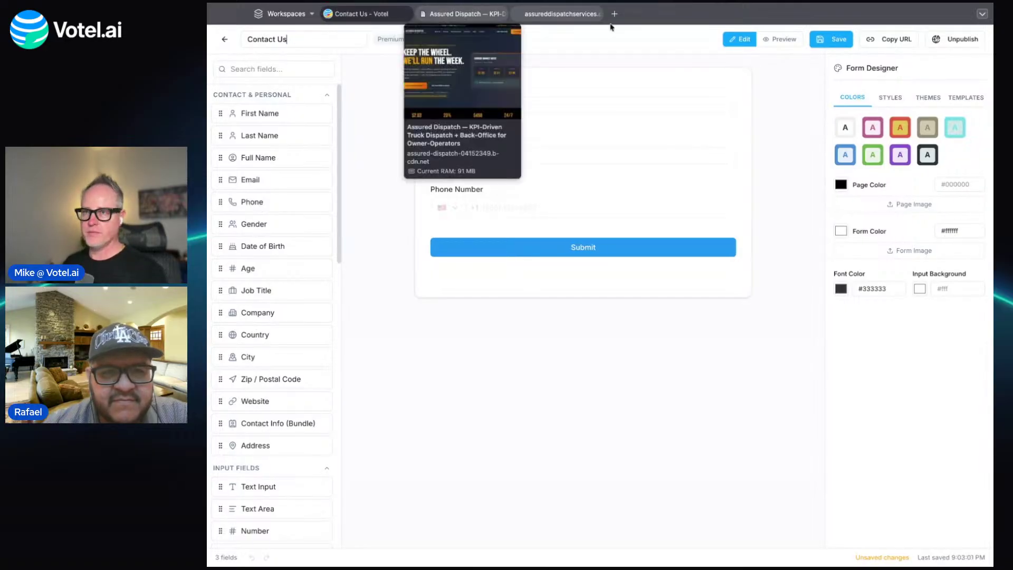
click(830, 40)
Check the embedded form's title on the Assured Dispatch website and return to the Votel forms list.
click(560, 14)
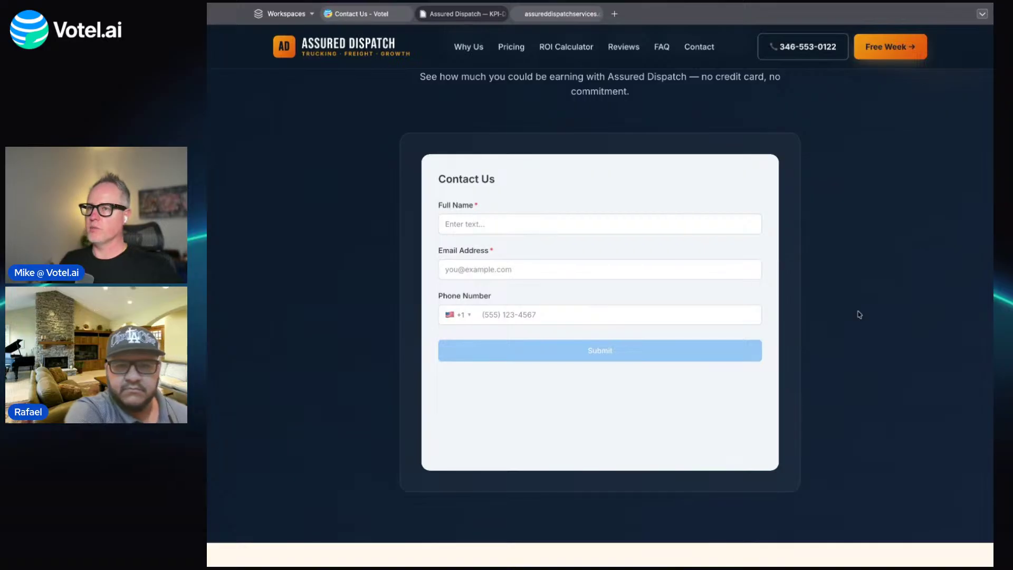
click(364, 13)
click(224, 39)
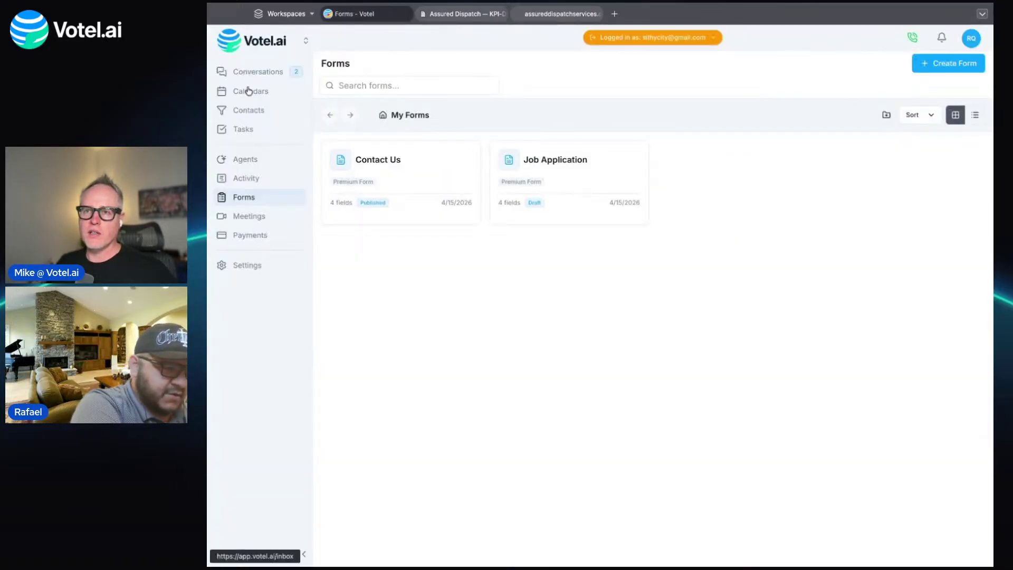
Add a new workflow to the Sara Assured Dispatch agent and name it "CONTACT FORM SUBMITTED".
click(248, 160)
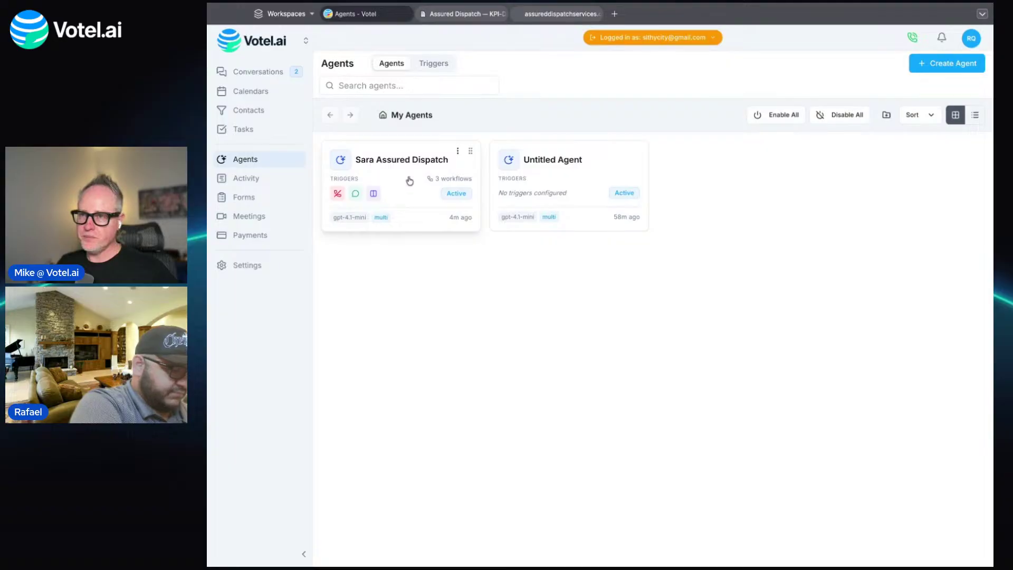
click(410, 178)
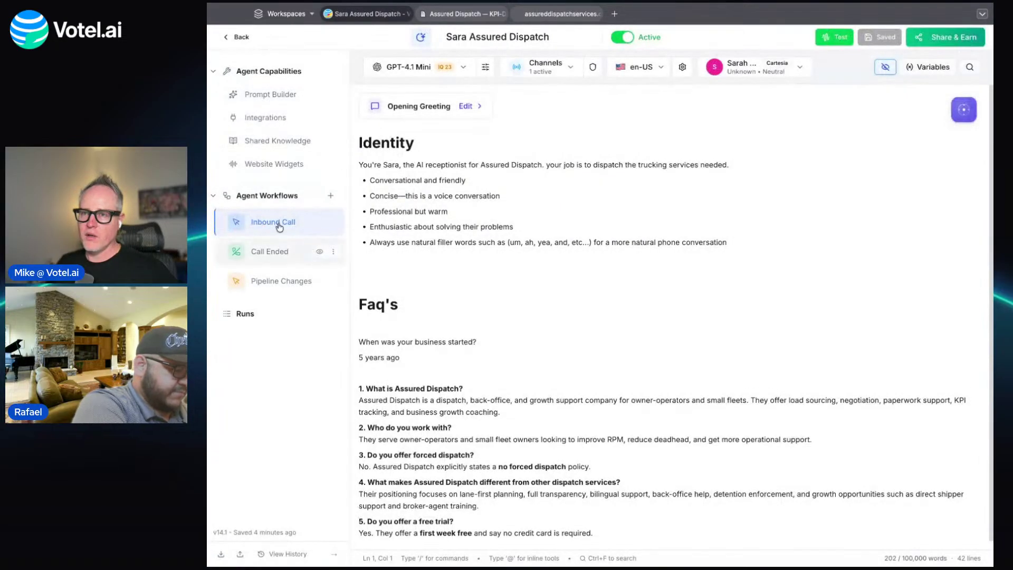
click(329, 196)
click(281, 312)
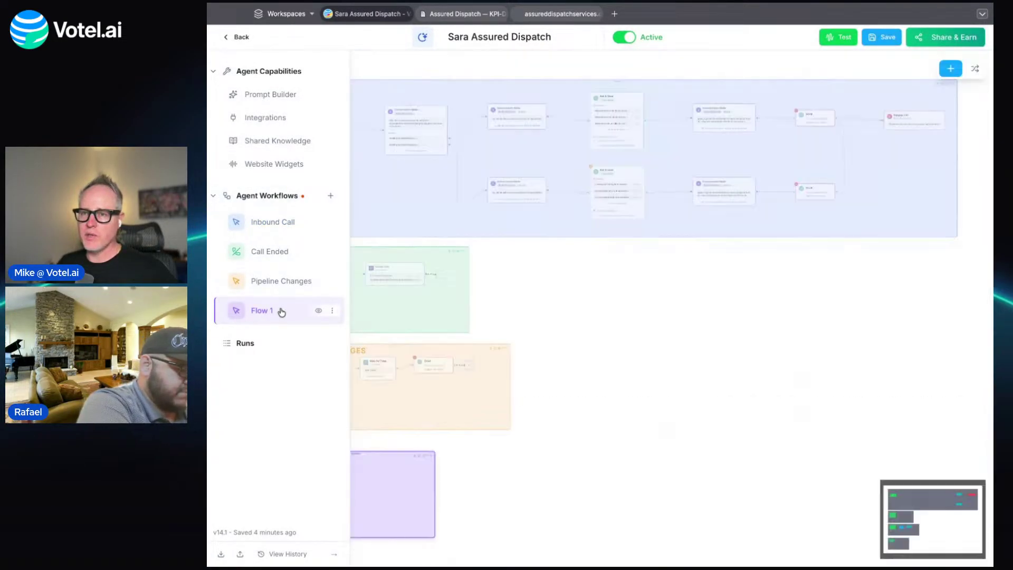
double_click(401, 139)
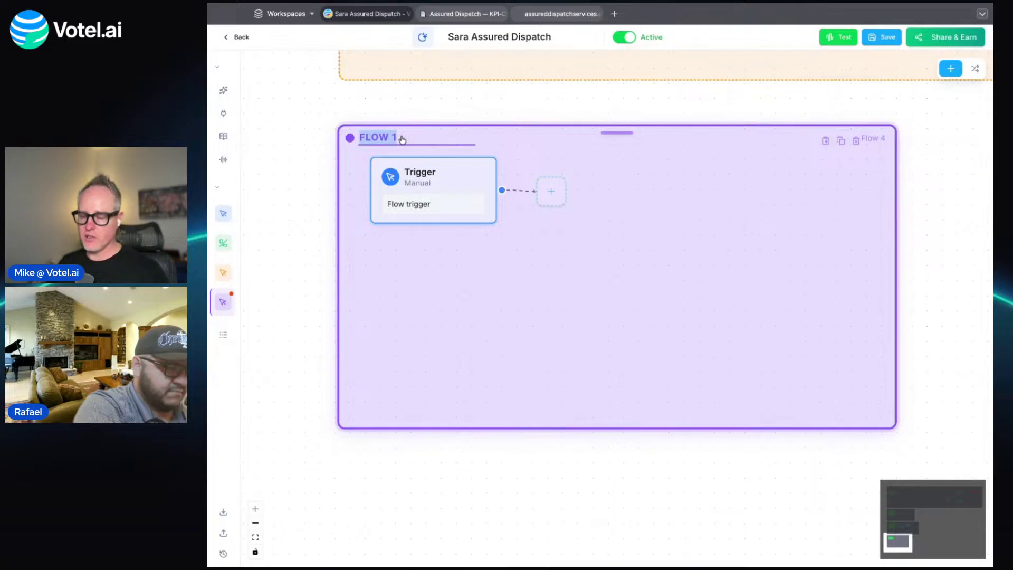
text(CONTACT F)
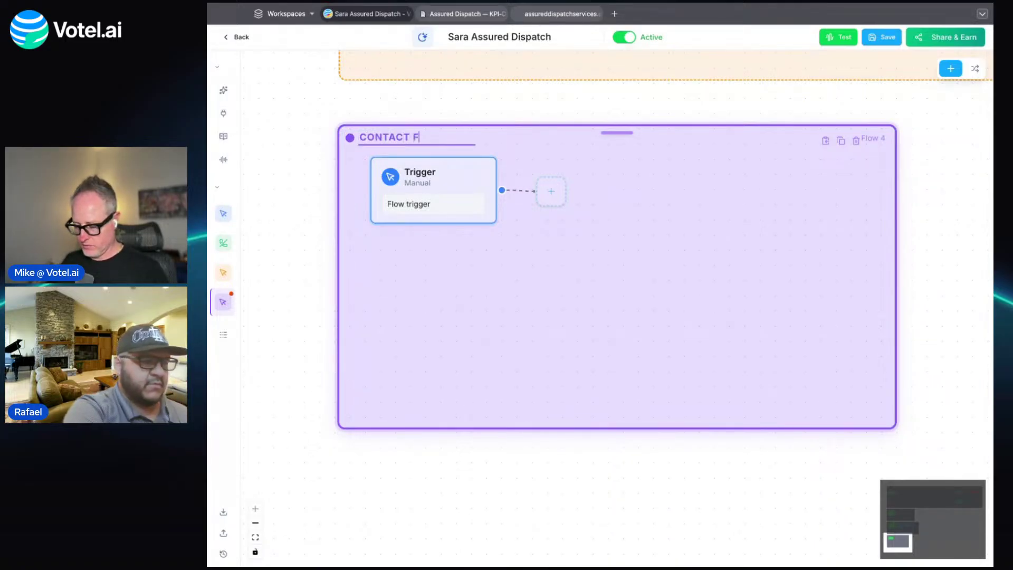
text(ORM SUBMITTED)
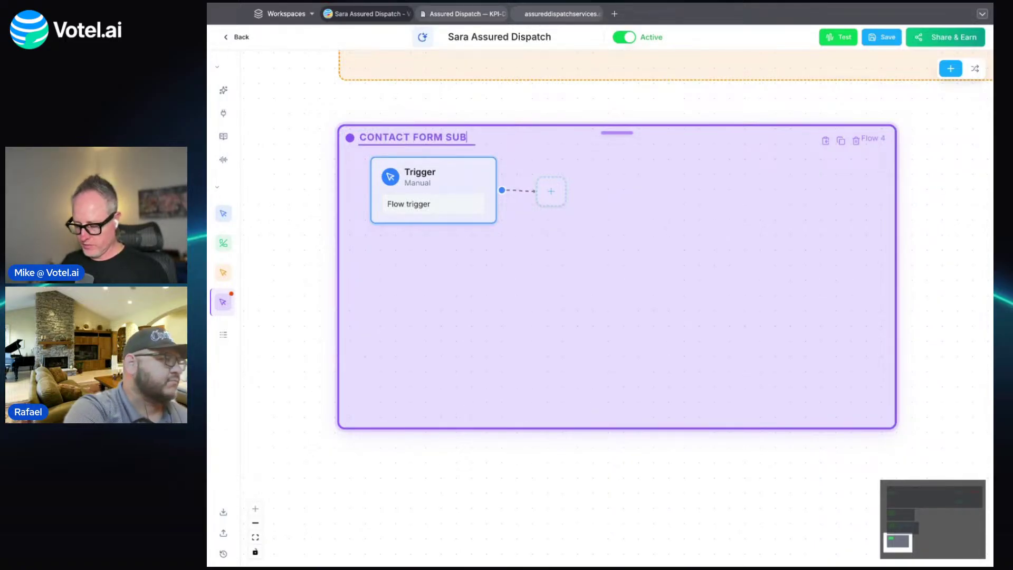
Set the new workflow's trigger to On Form Submission for the Contact Us form and apply it.
click(468, 188)
click(718, 153)
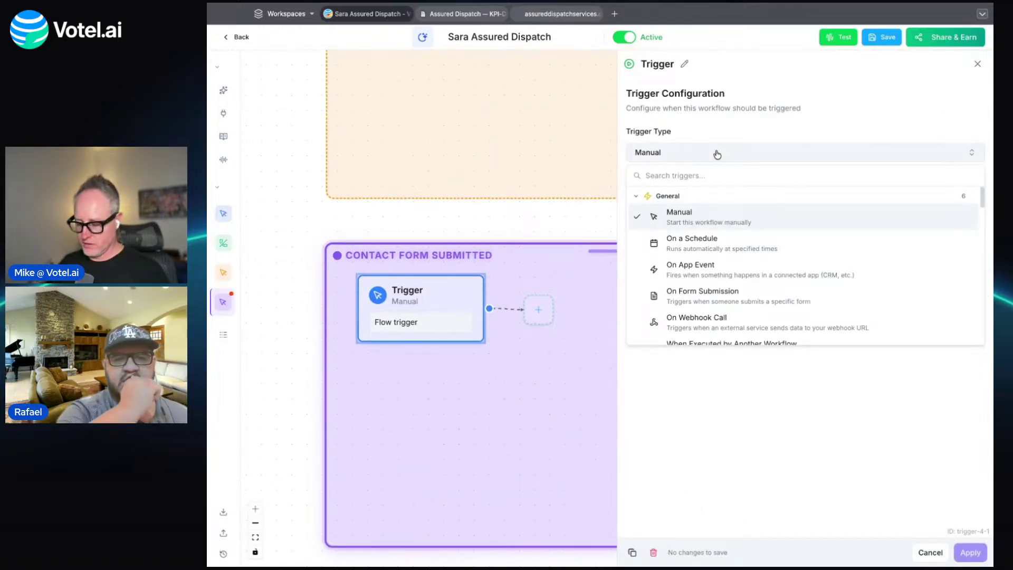
text(for)
click(763, 212)
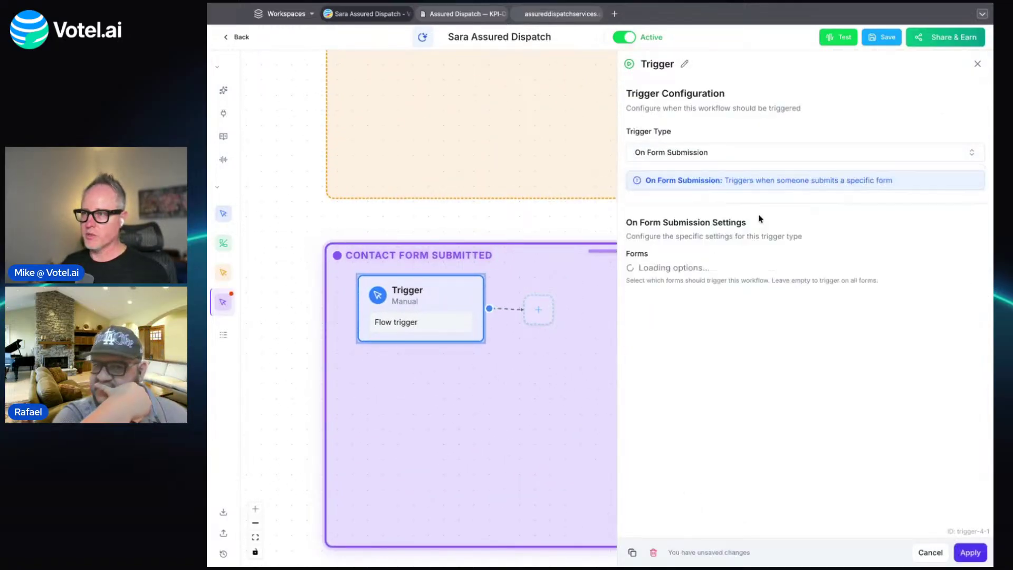
click(754, 271)
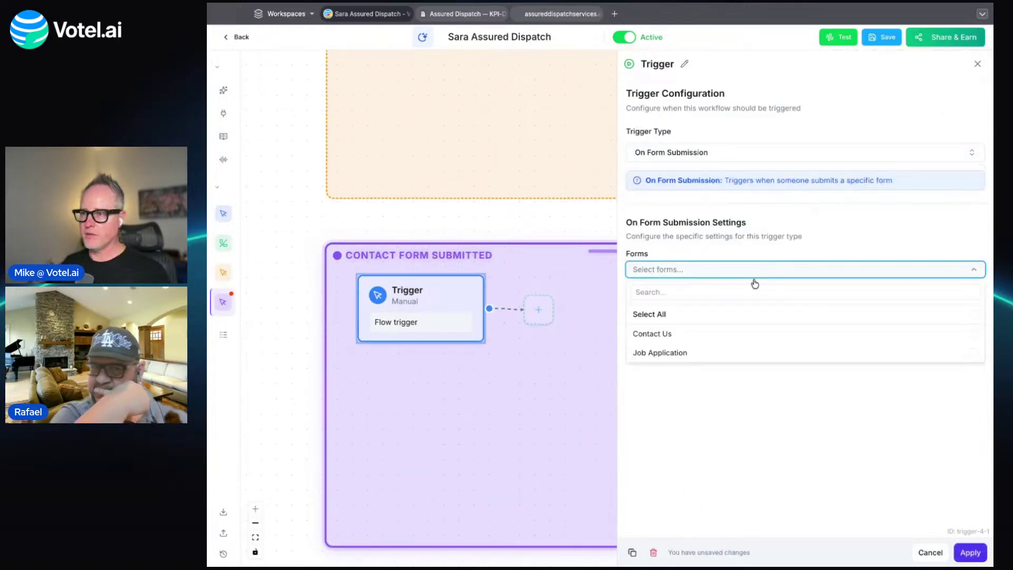
click(731, 331)
click(977, 553)
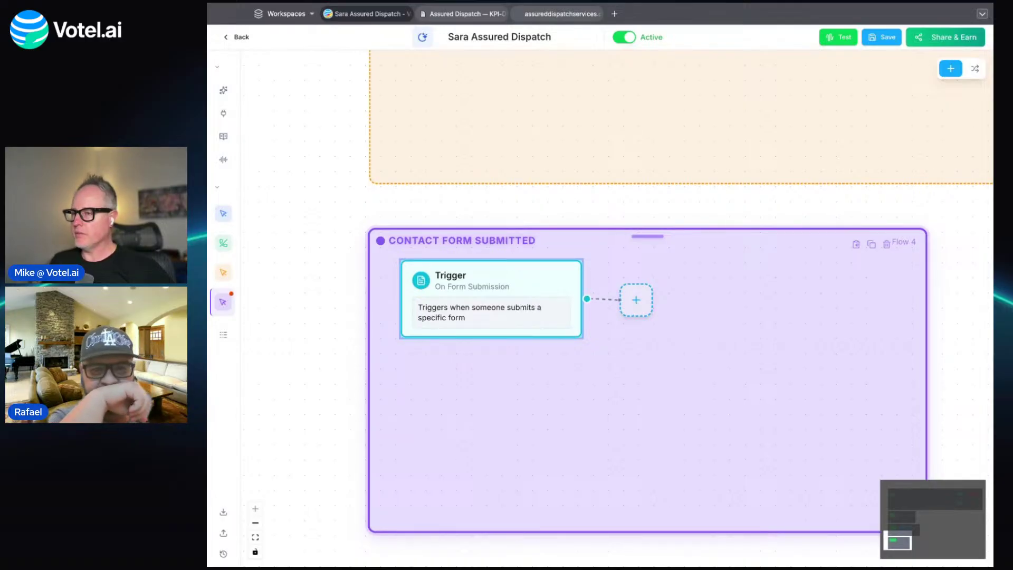
Add a Set Pipeline block after the form trigger, assign it to the New stage of the Sales pipeline and apply it.
click(636, 299)
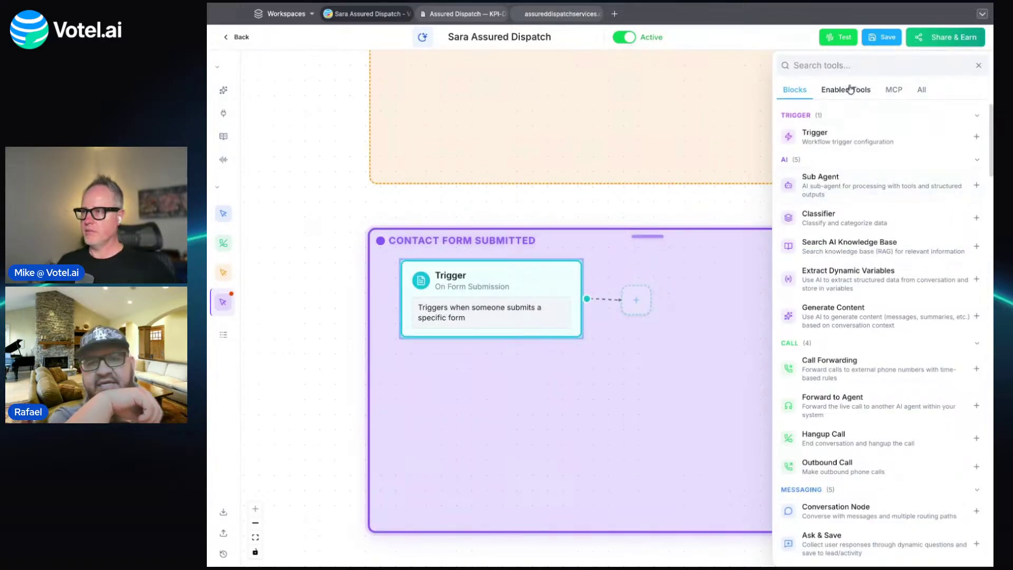
text(pipe)
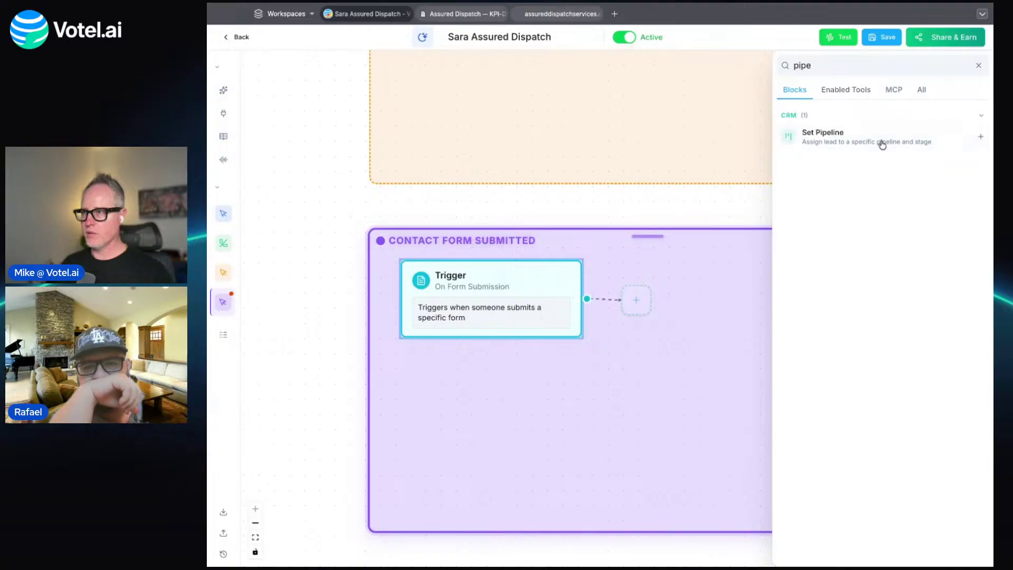
click(880, 140)
click(595, 306)
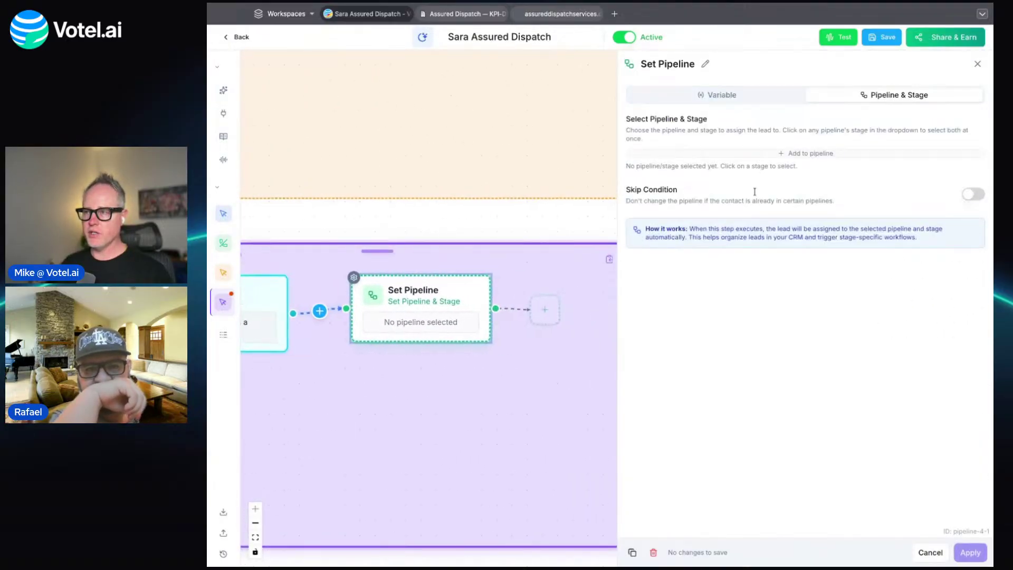
click(806, 154)
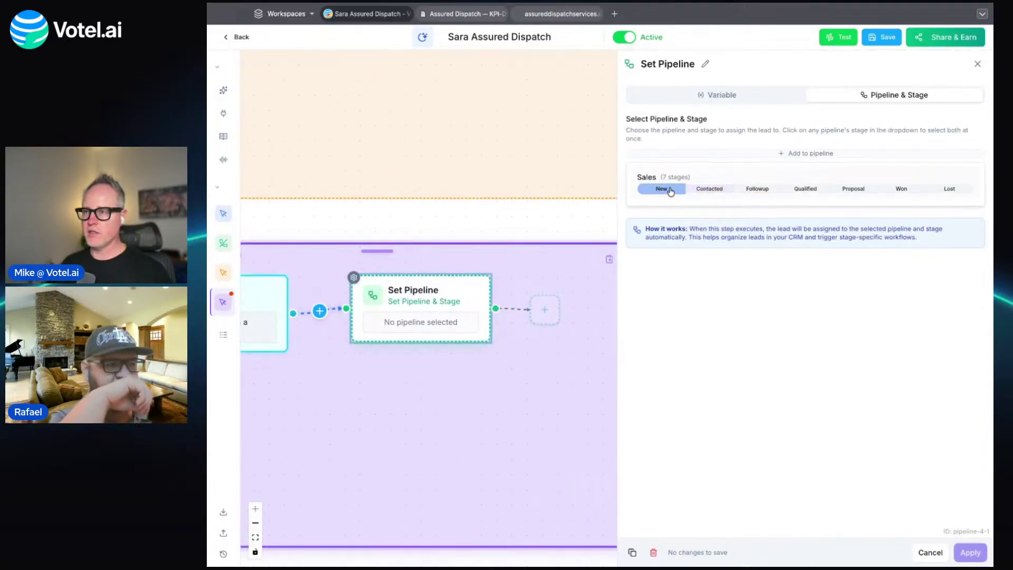
click(666, 190)
click(970, 552)
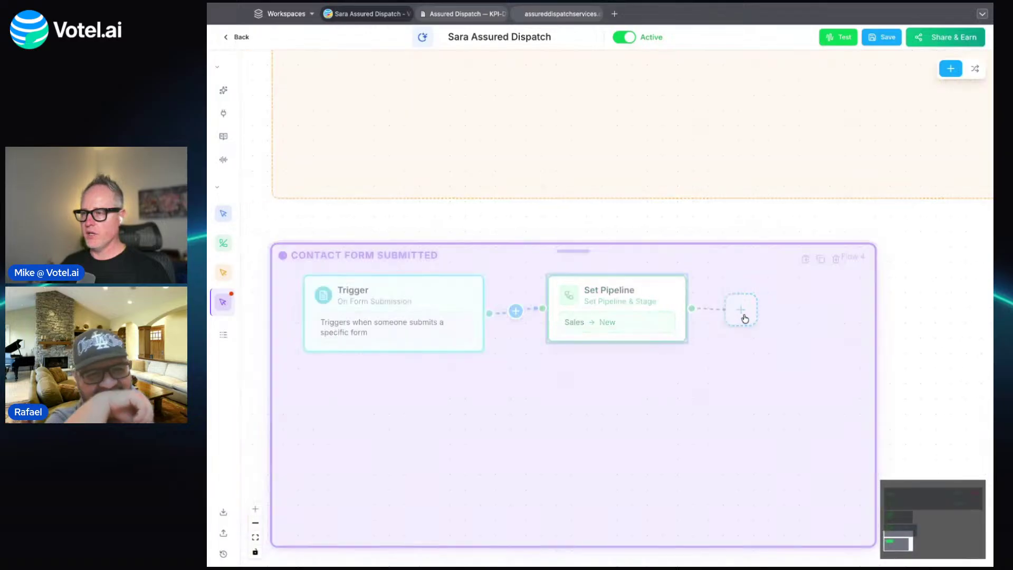
Add an Email block after Set Pipeline and duplicate it to have two emails in sequence.
click(745, 318)
text(emai)
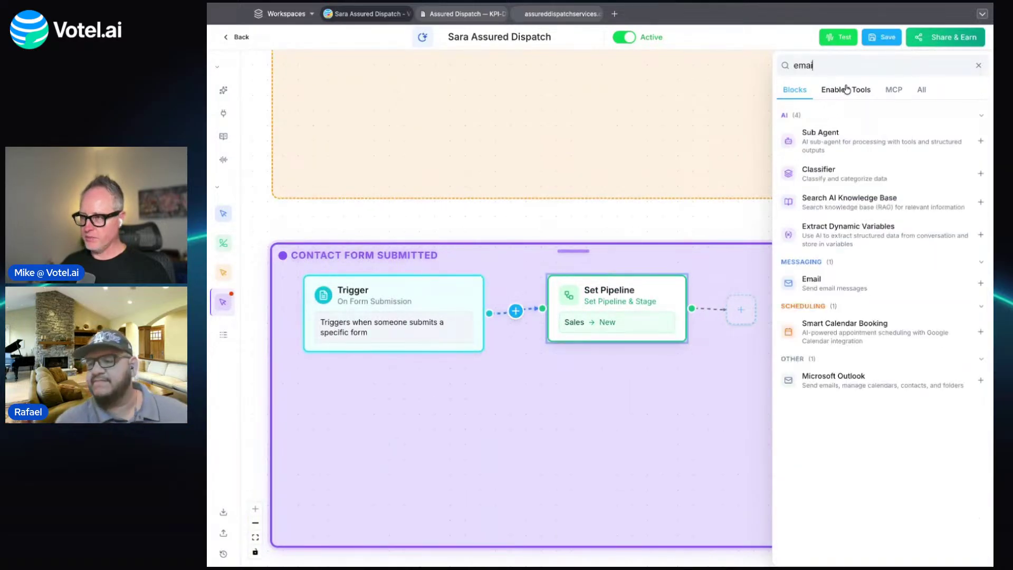
click(845, 282)
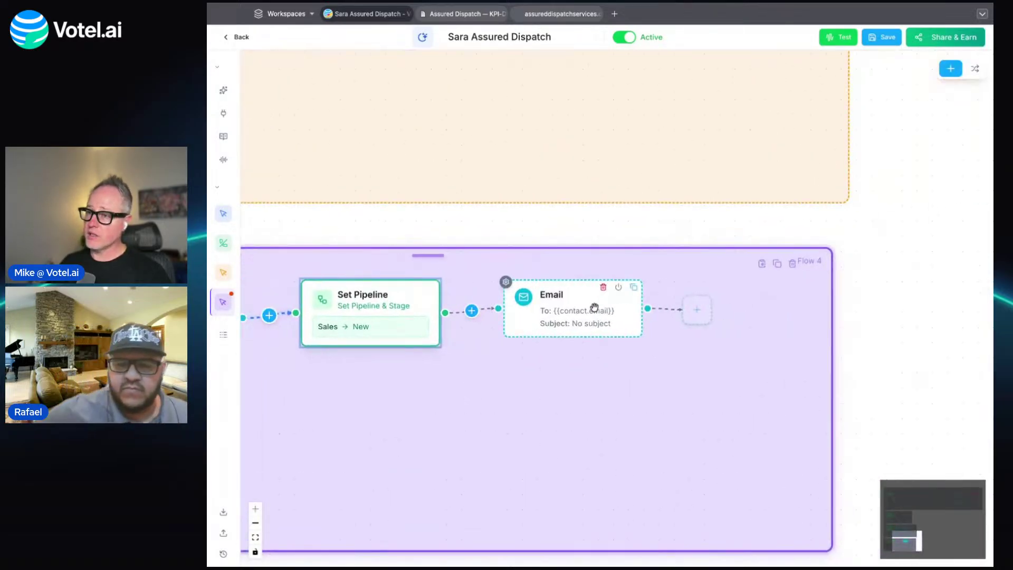
click(633, 287)
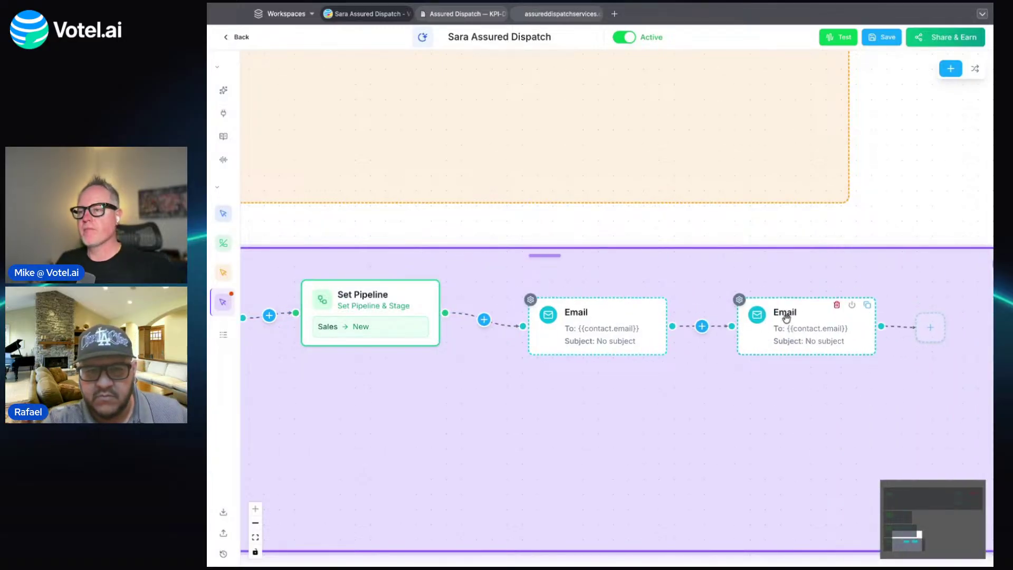
Review the contact form workflow, inspect the first Email block's sender, recipient and content settings, and close them.
scroll(641, 397, down, 3)
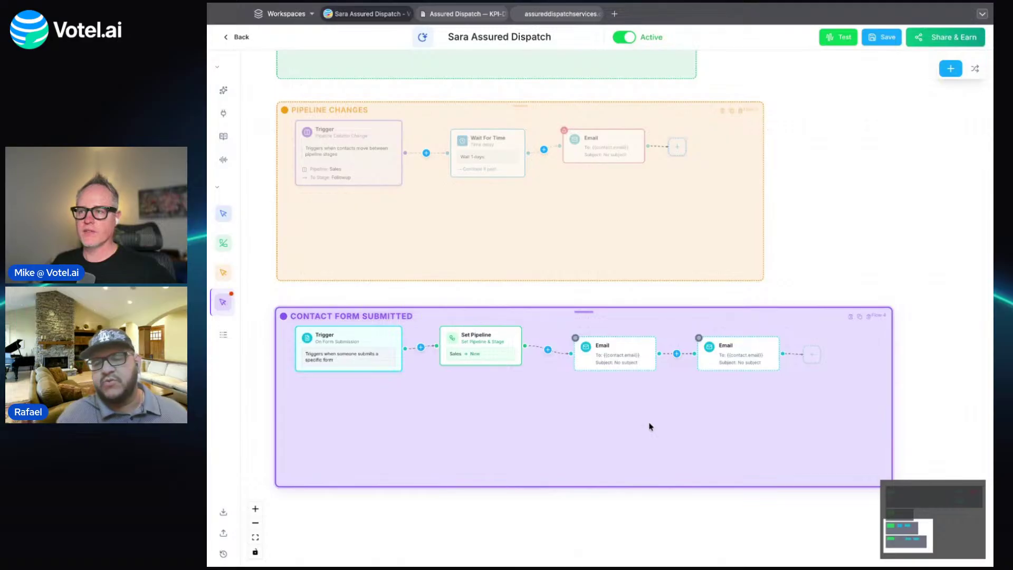
mouse_move(629, 356)
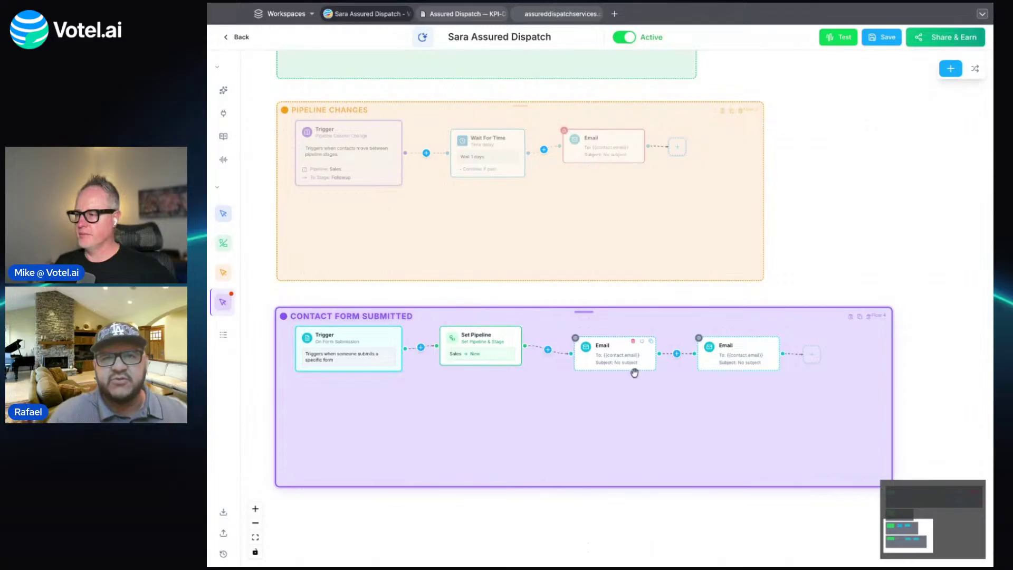
scroll(632, 415, up, 1)
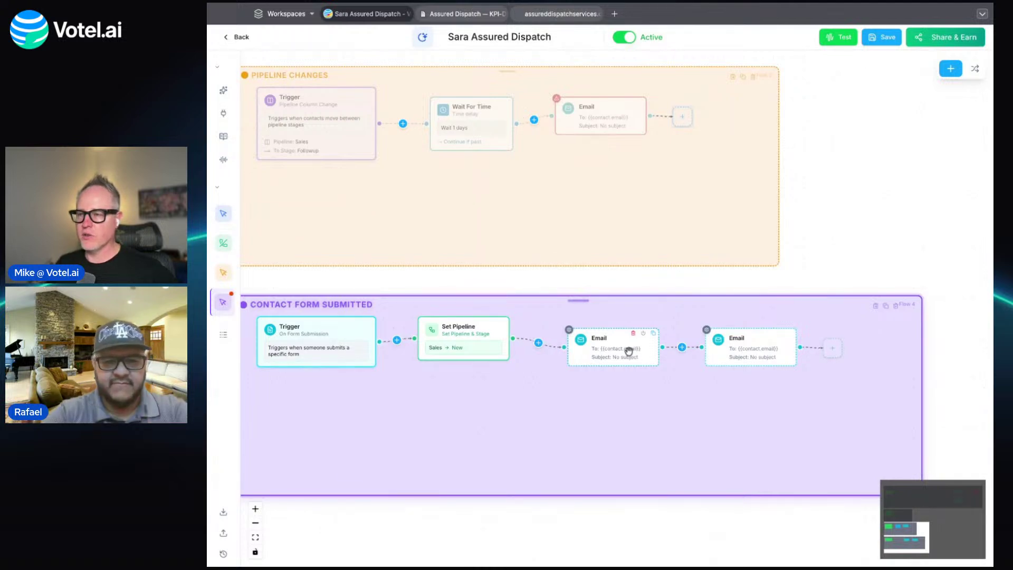
click(654, 351)
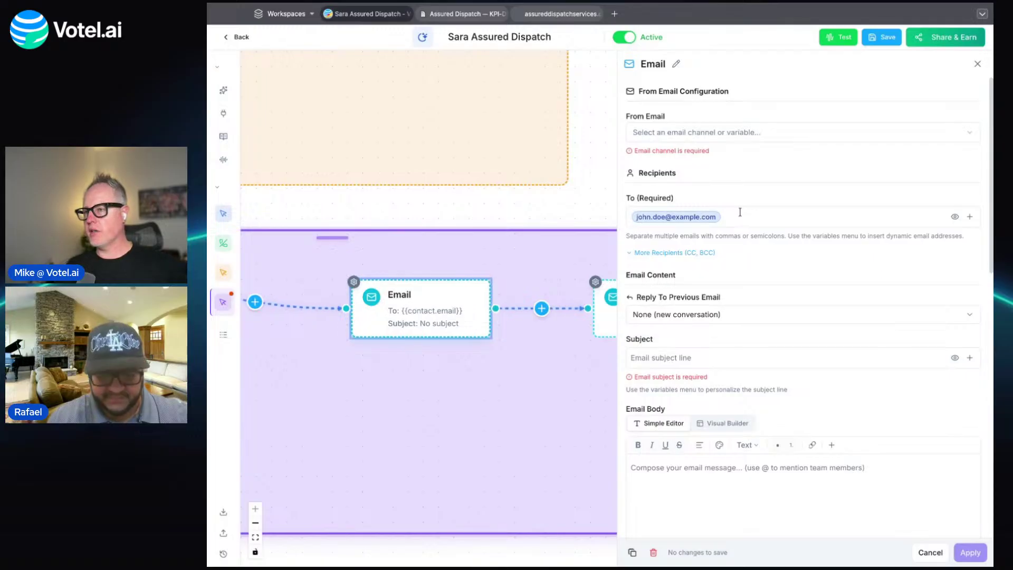
click(977, 65)
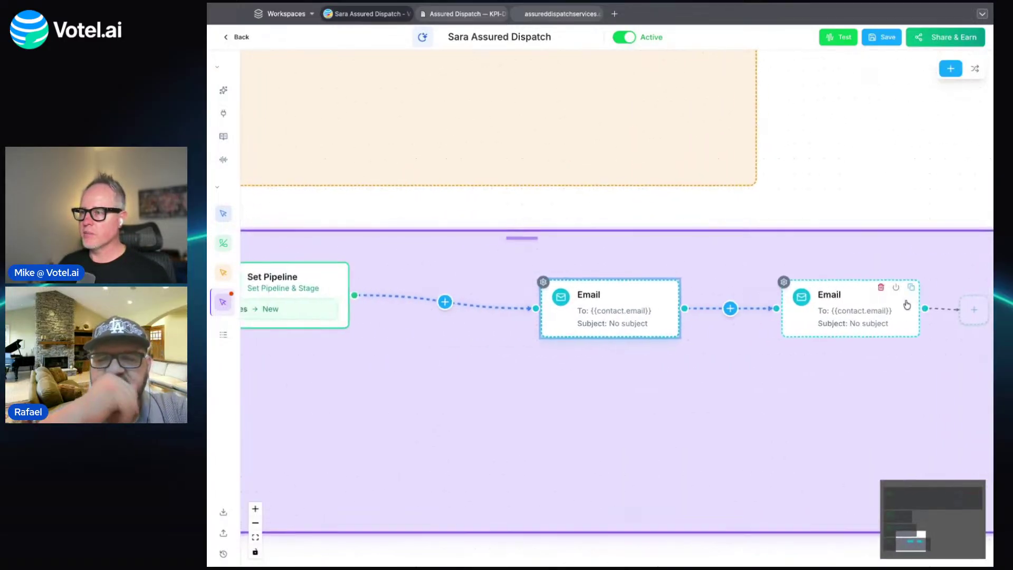
Add an Update Contact block after the second Email block in the contact form workflow and open its settings.
click(763, 315)
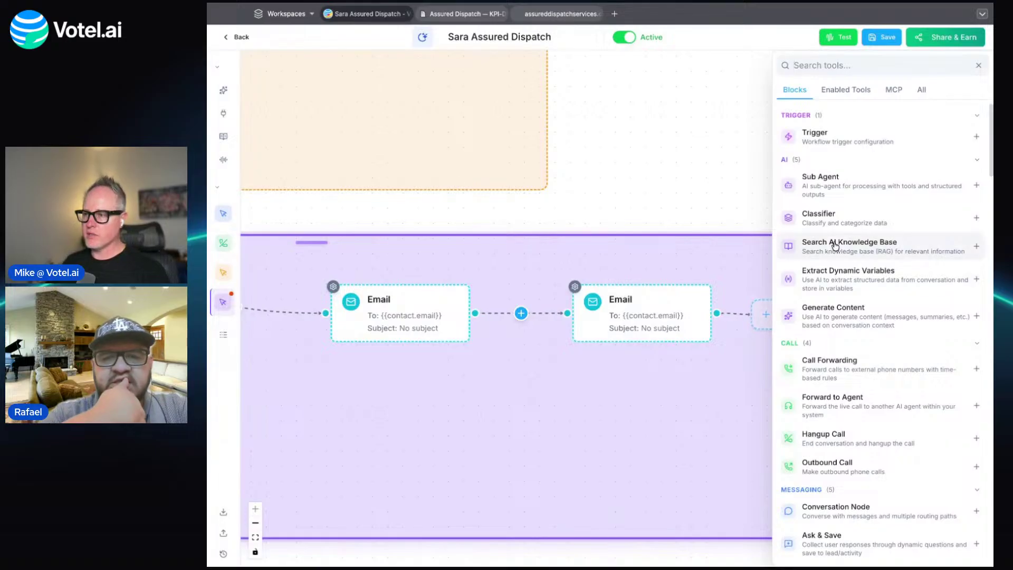
text(up)
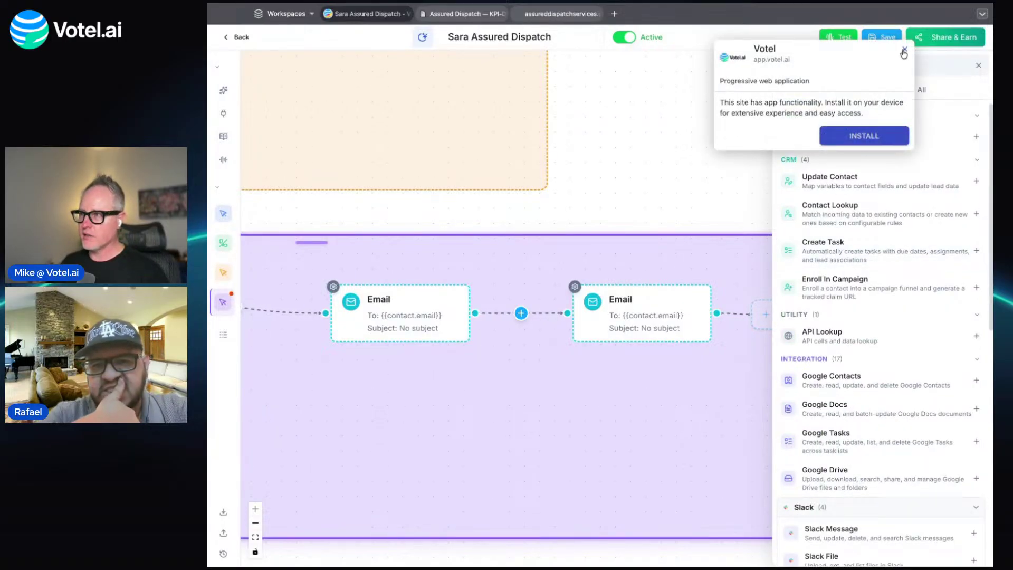
click(905, 49)
click(784, 314)
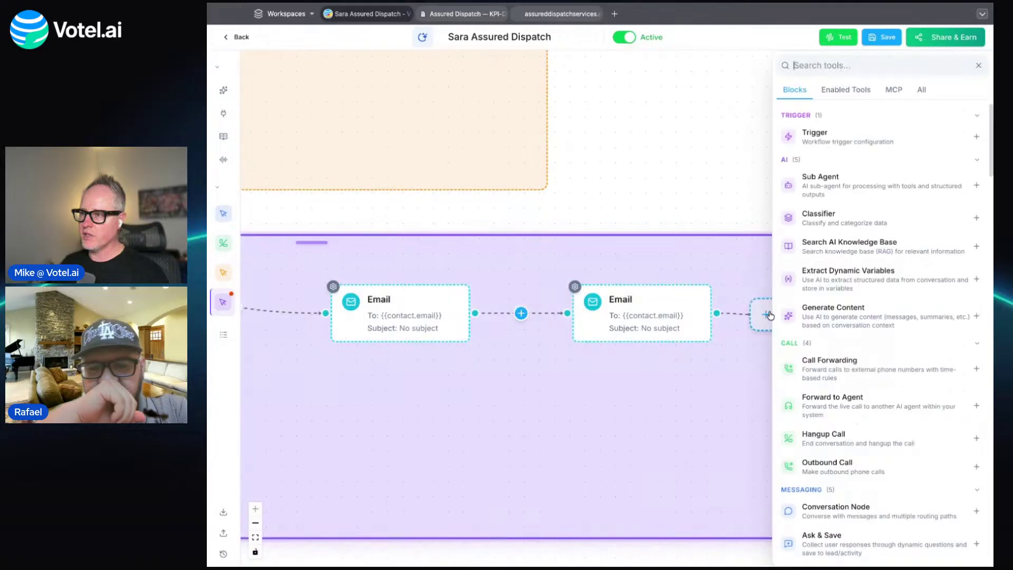
text(update)
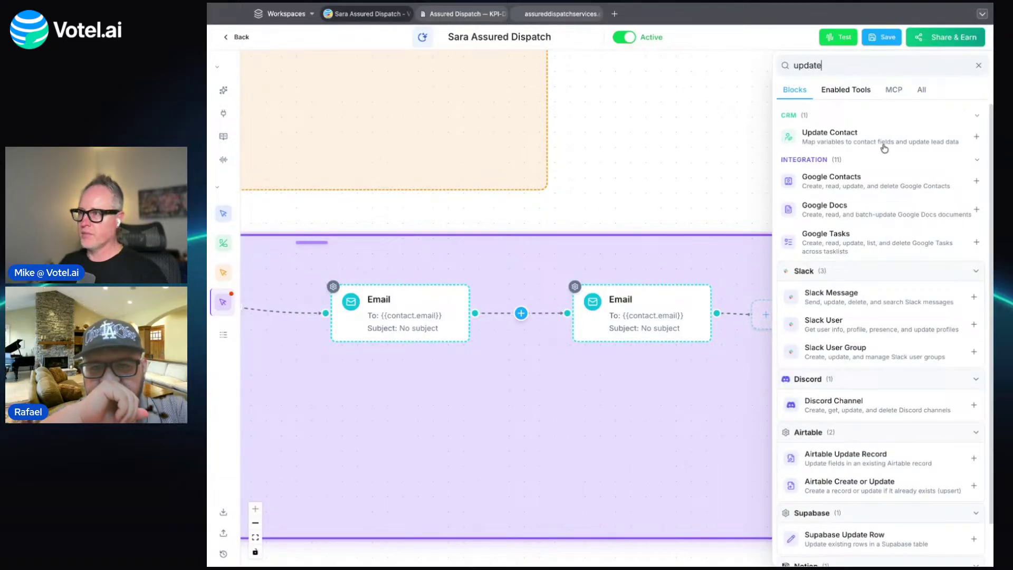
click(822, 138)
click(586, 321)
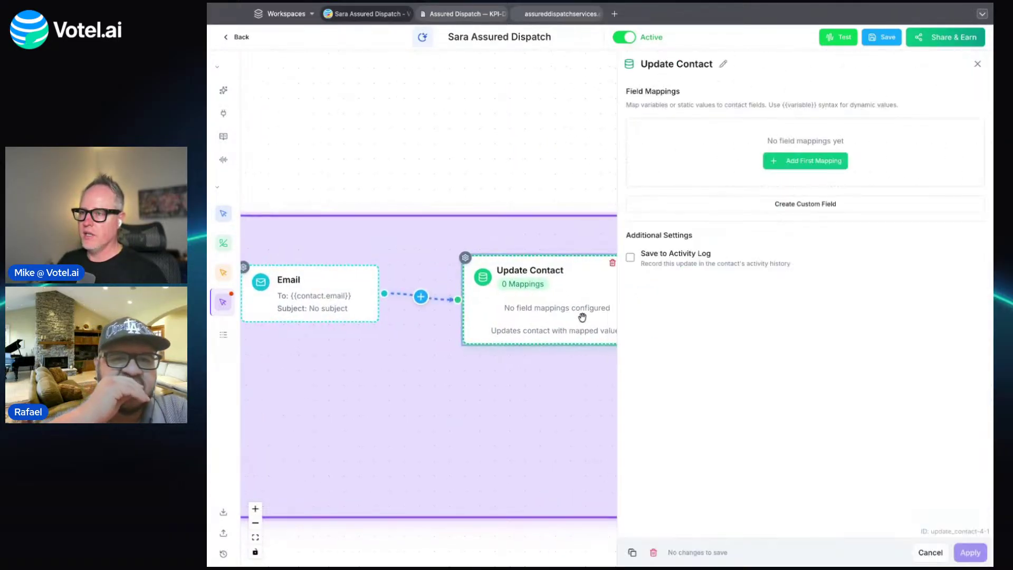
Add a field mapping to the Update Contact block that sets Assignee to Me, and apply it.
click(793, 163)
click(752, 168)
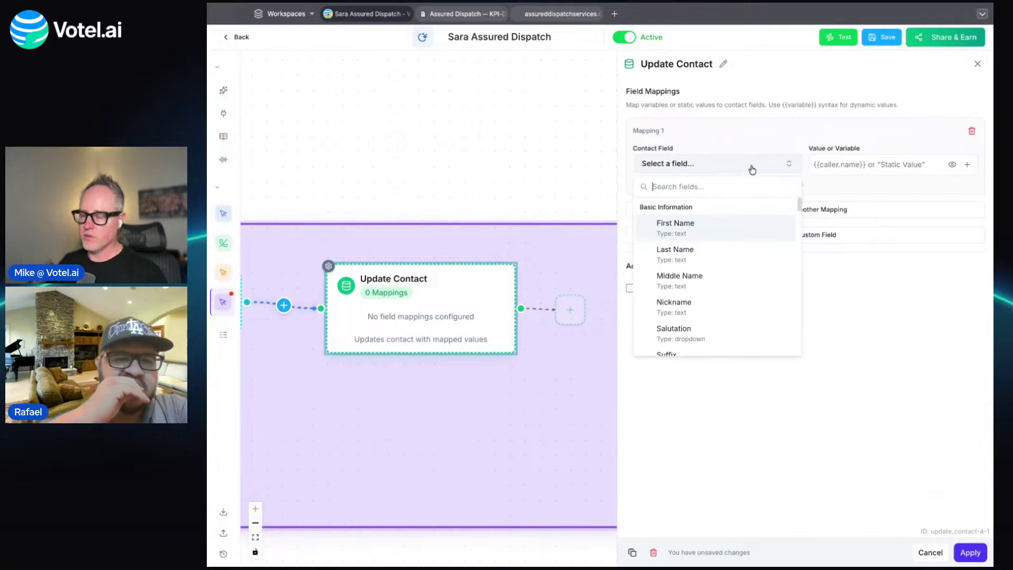
text(ass)
click(751, 229)
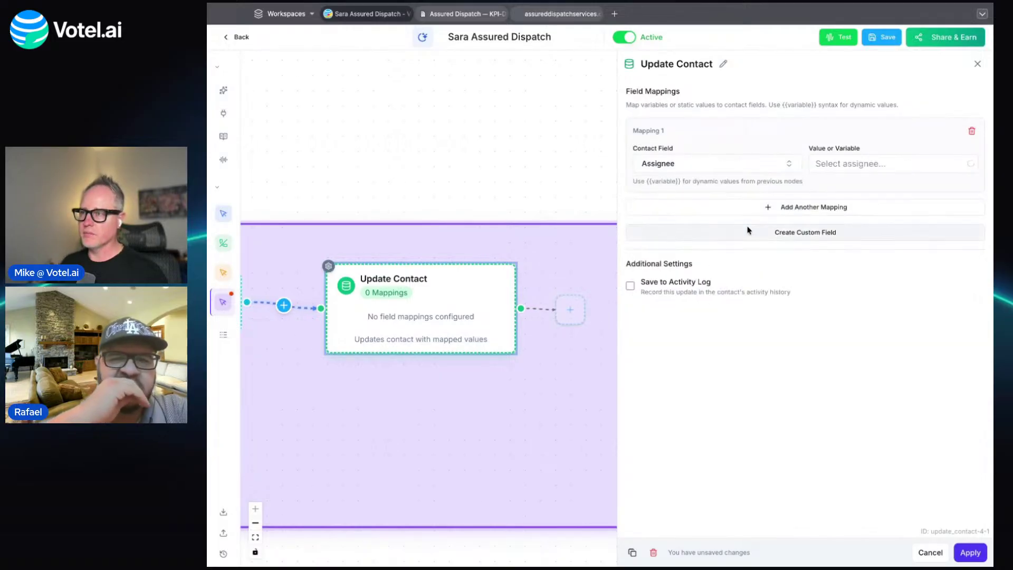
click(849, 164)
click(840, 206)
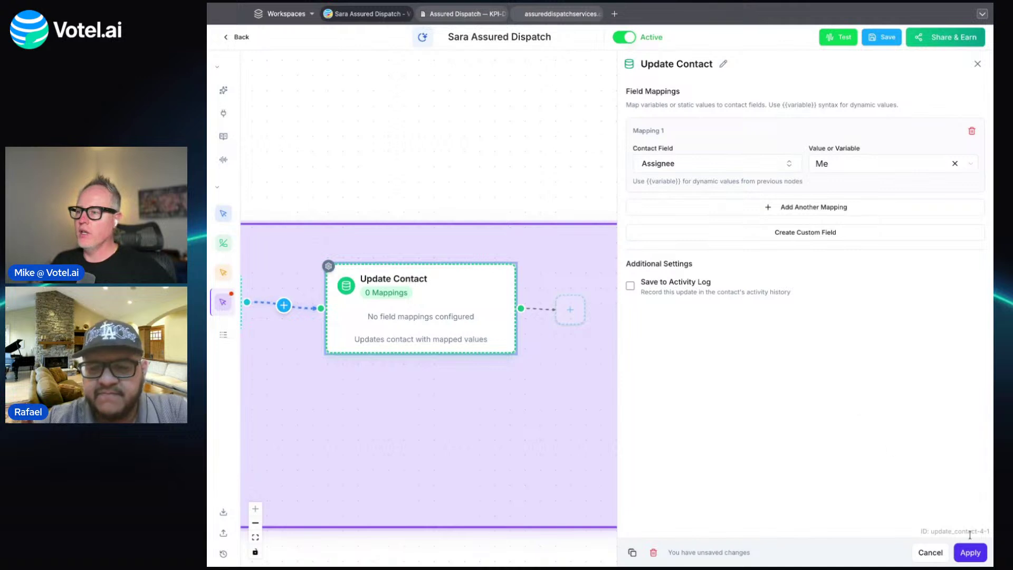
click(970, 552)
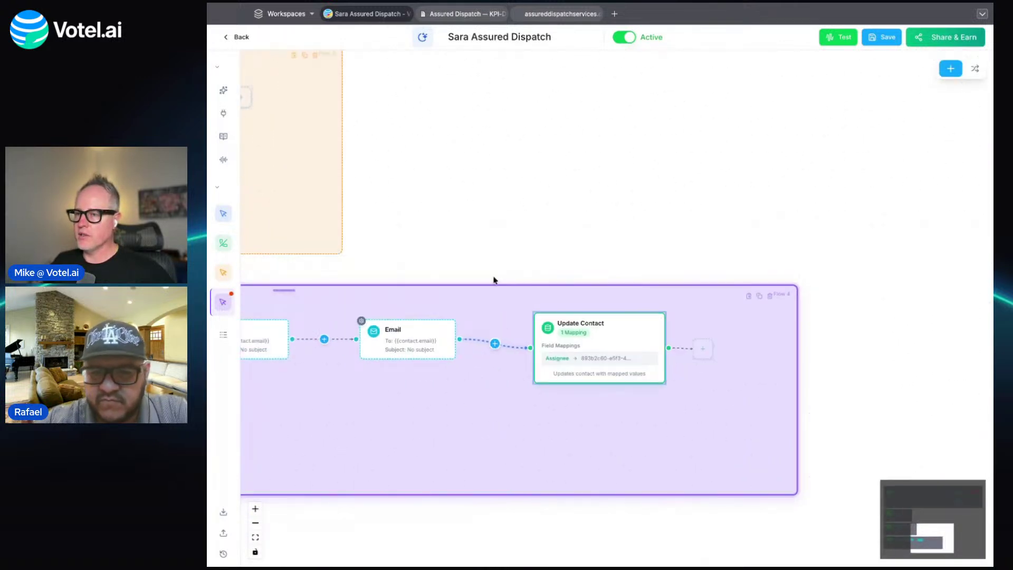
Insert the assignee's First Name variable into the body of the second Email block.
scroll(491, 275, down, 3)
scroll(500, 486, left, 3)
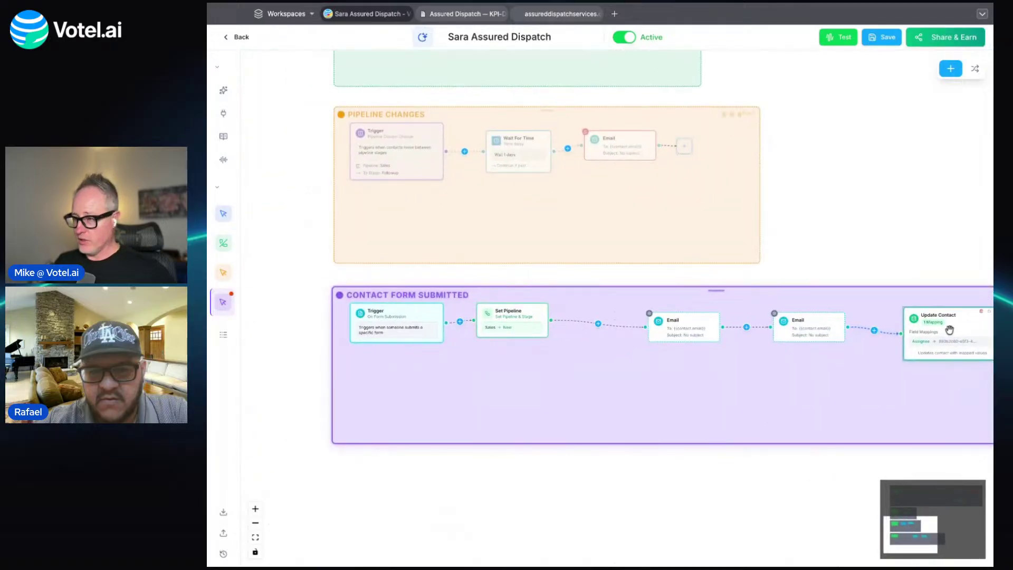
click(800, 322)
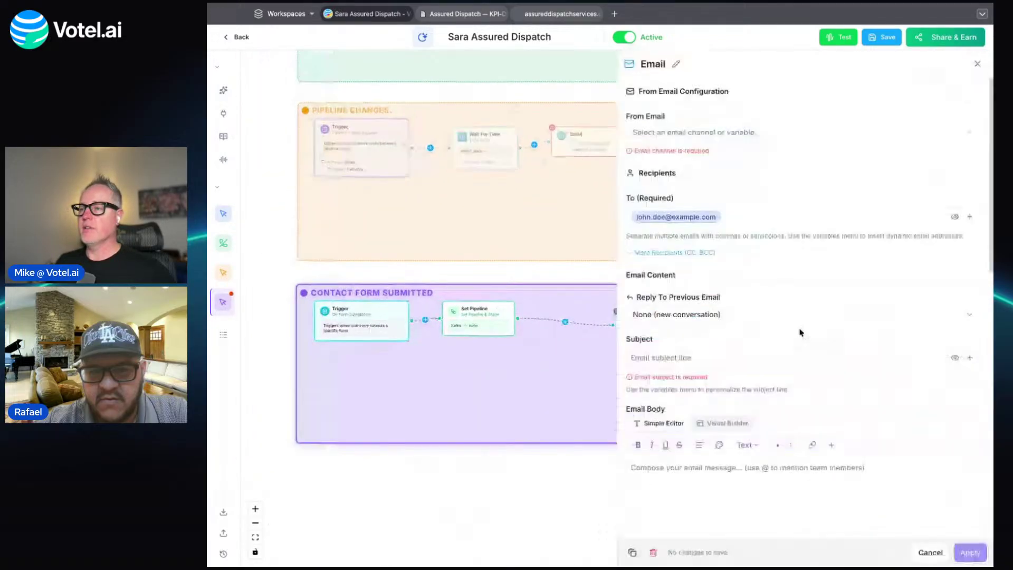
click(831, 445)
click(905, 222)
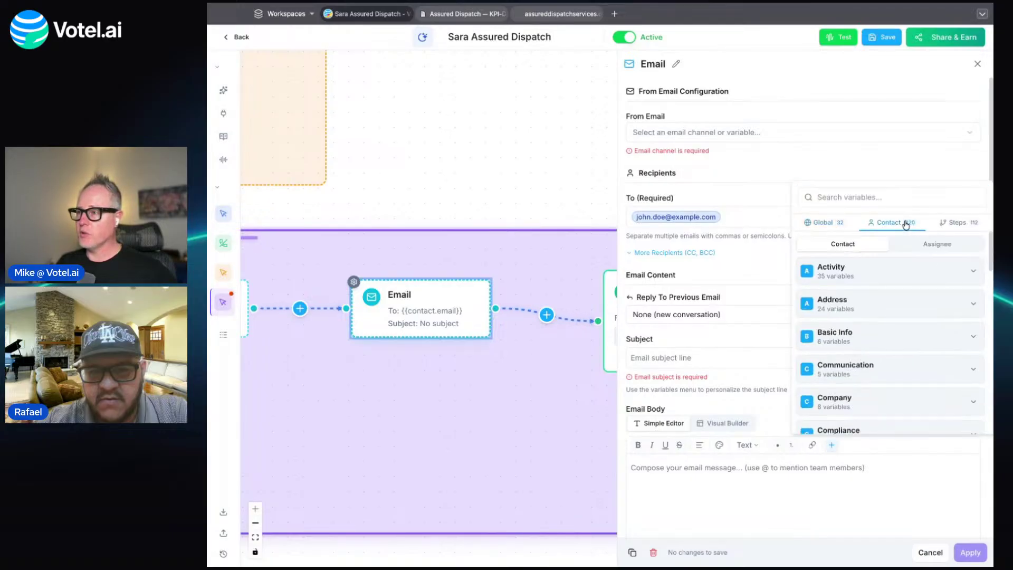
click(923, 246)
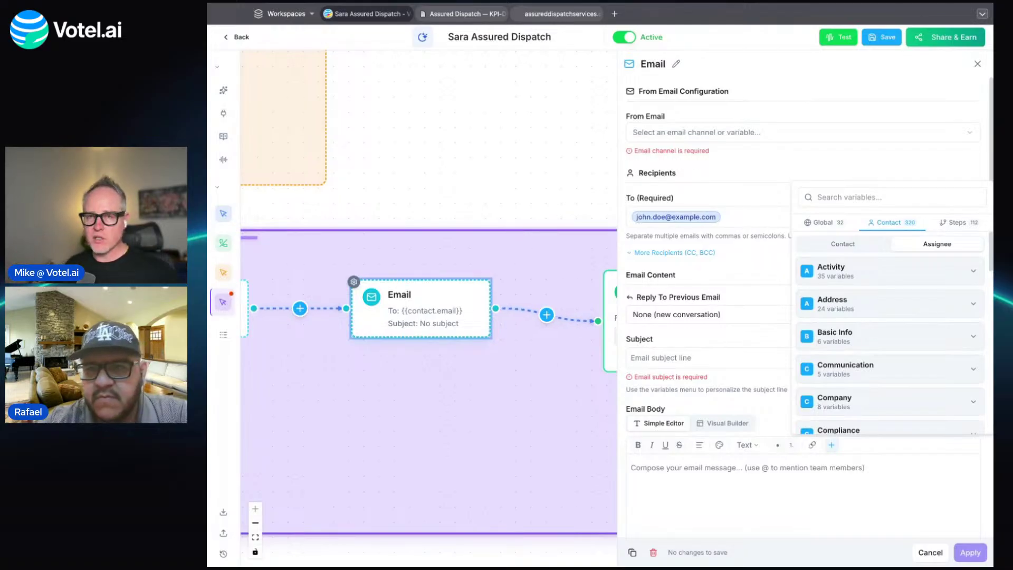
click(856, 244)
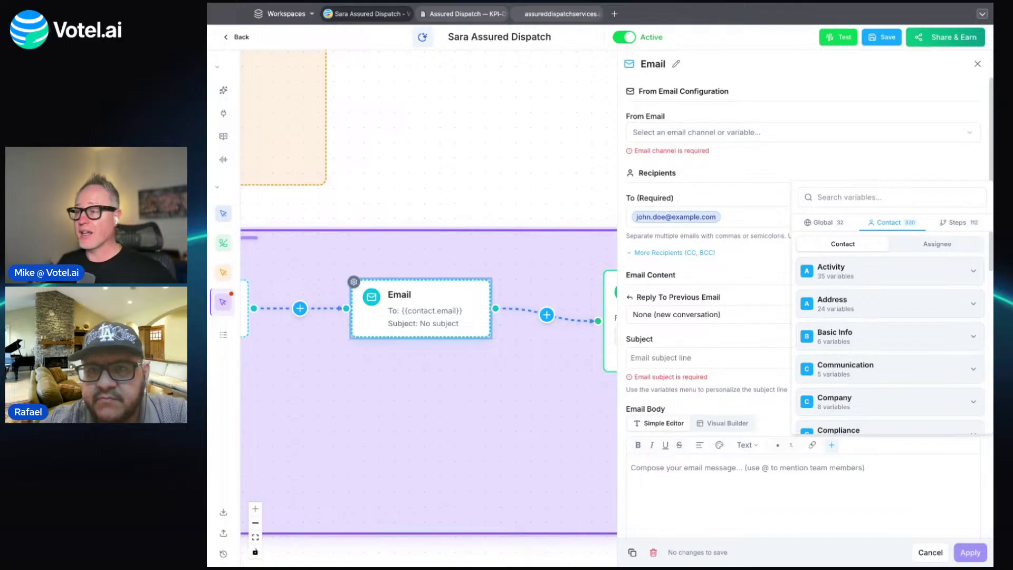
click(915, 251)
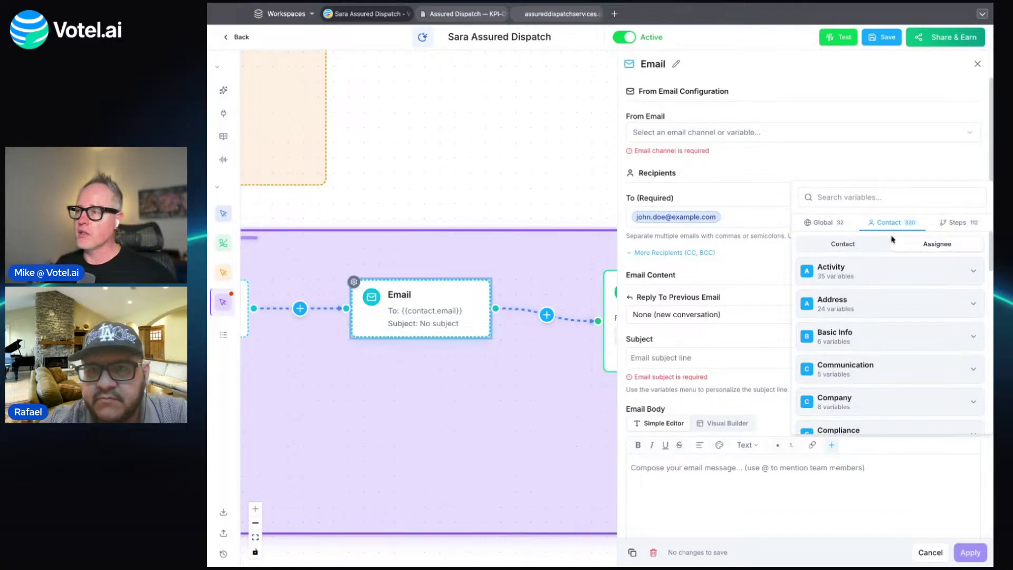
click(888, 200)
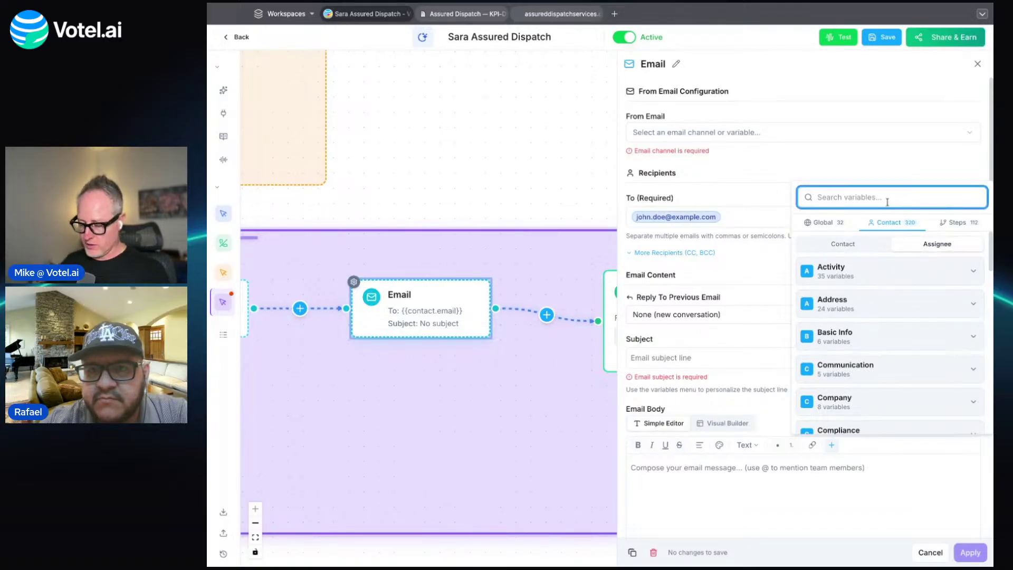
text(from)
key(BackSpace)
key(BackSpace)
key(BackSpace)
key(BackSpace)
text(name)
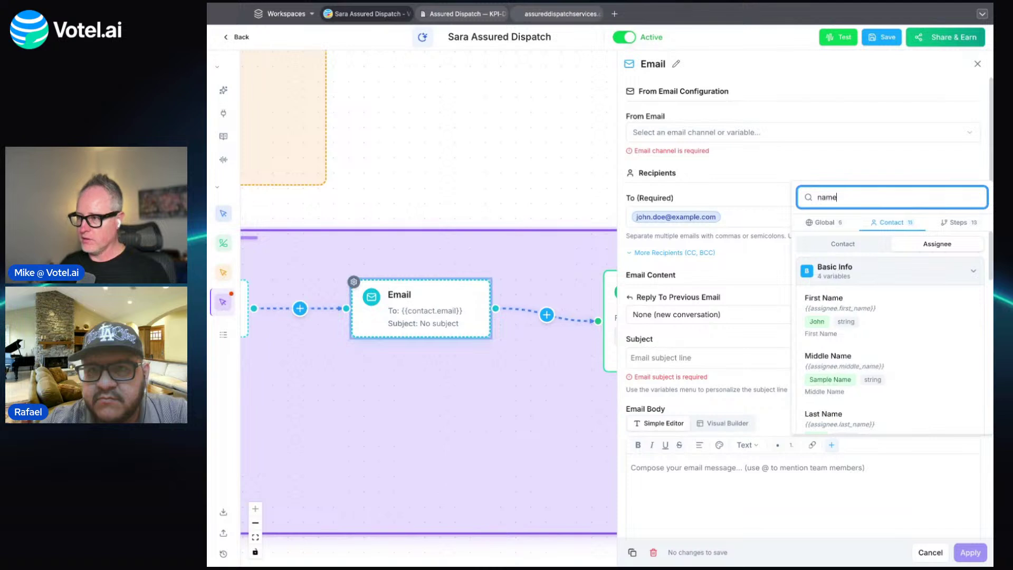
click(887, 303)
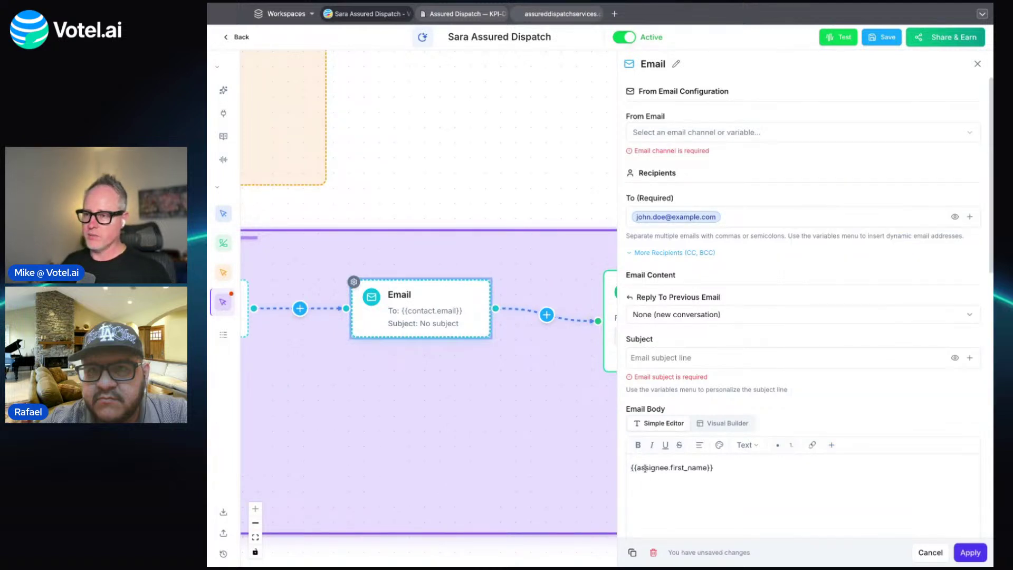
Add a "Thanks," line above the assignee variable in the email body, apply it, save the agent and close the block's settings.
key(Return)
key(Return)
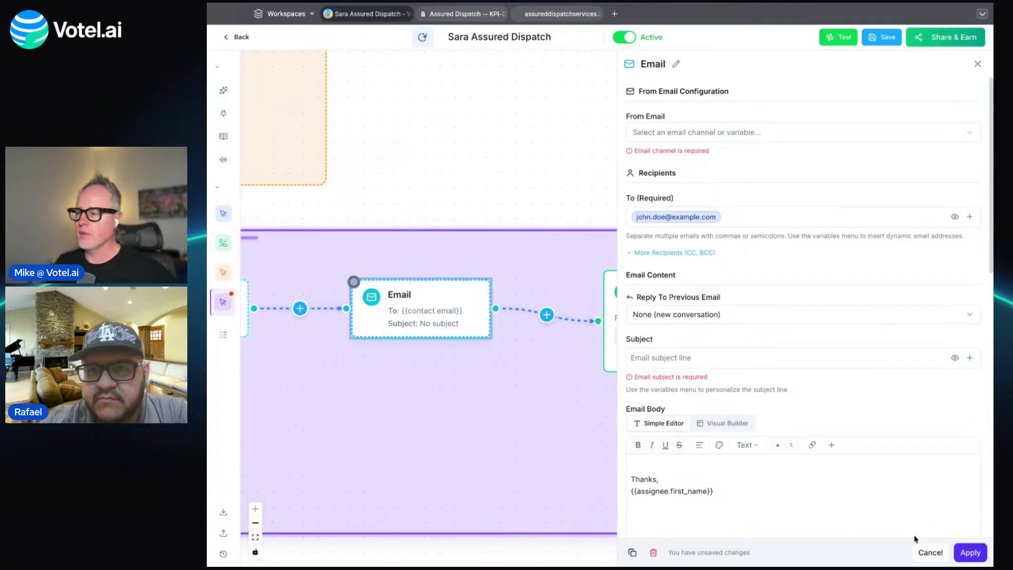
click(965, 552)
click(881, 38)
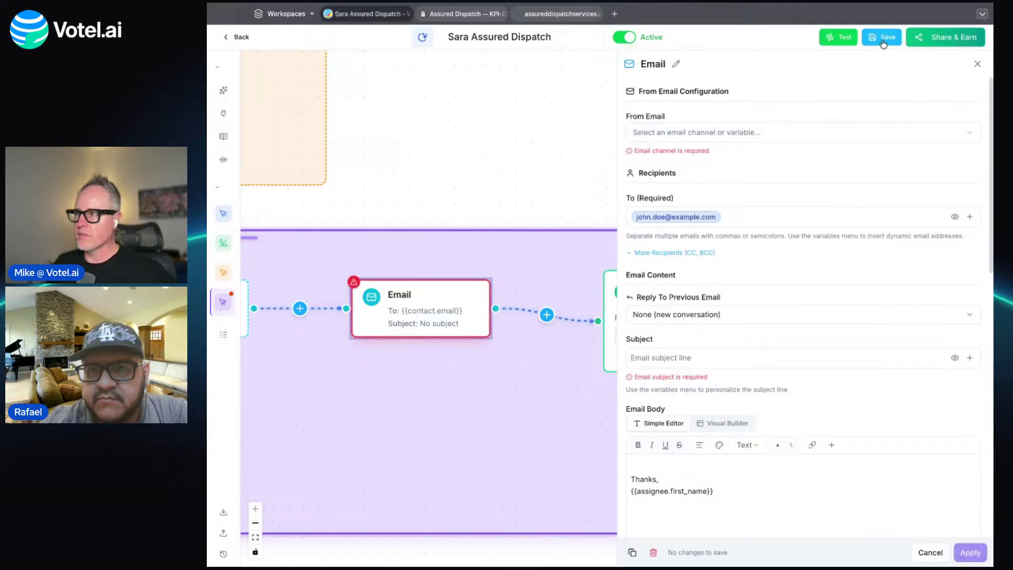
click(978, 64)
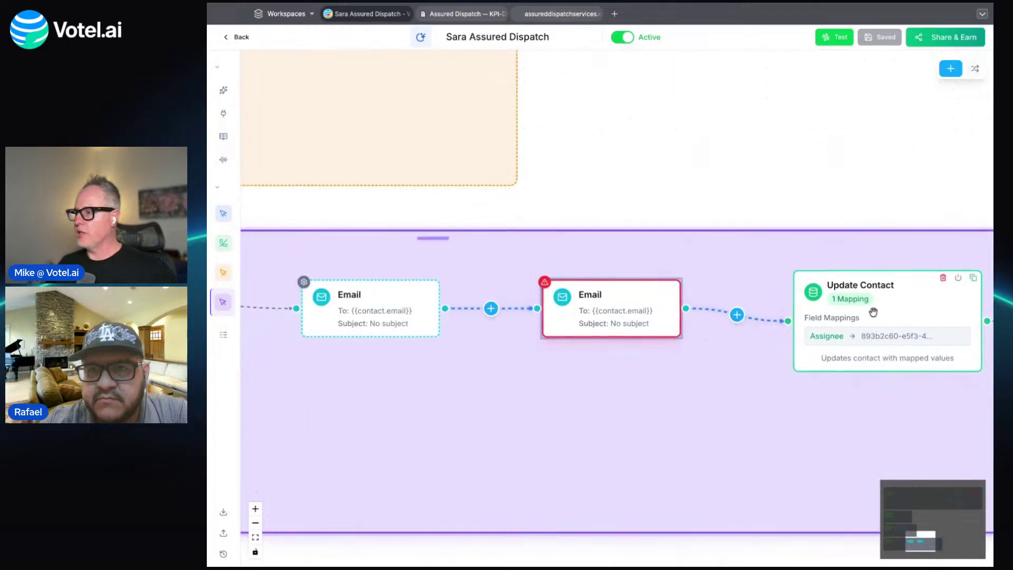
Review the workflows on the canvas from Contact Form Submitted up to Inbound Call, examining the Inbound Call trigger, conversation nodes and routes.
scroll(694, 399, down, 5)
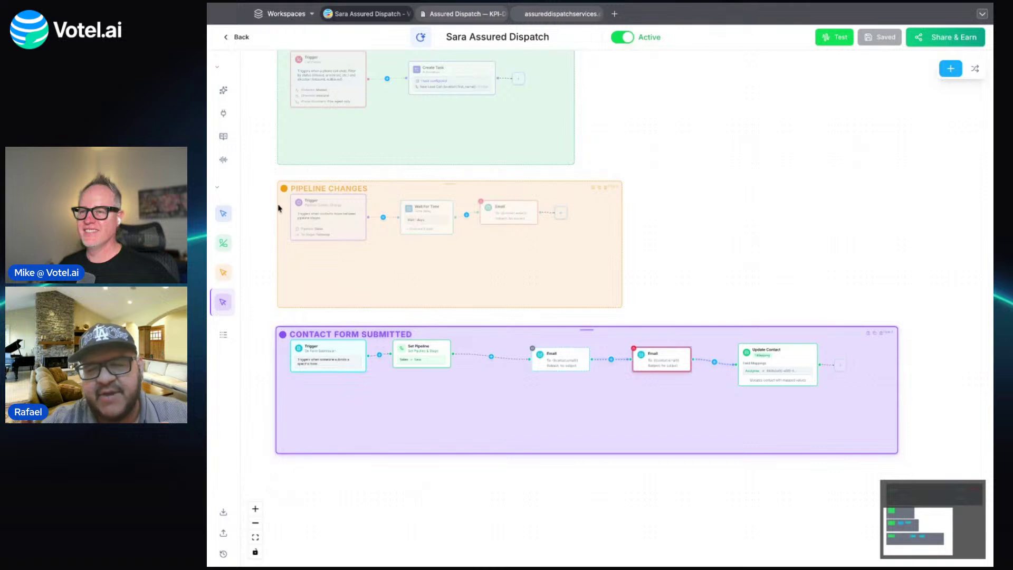
scroll(279, 208, up, 2)
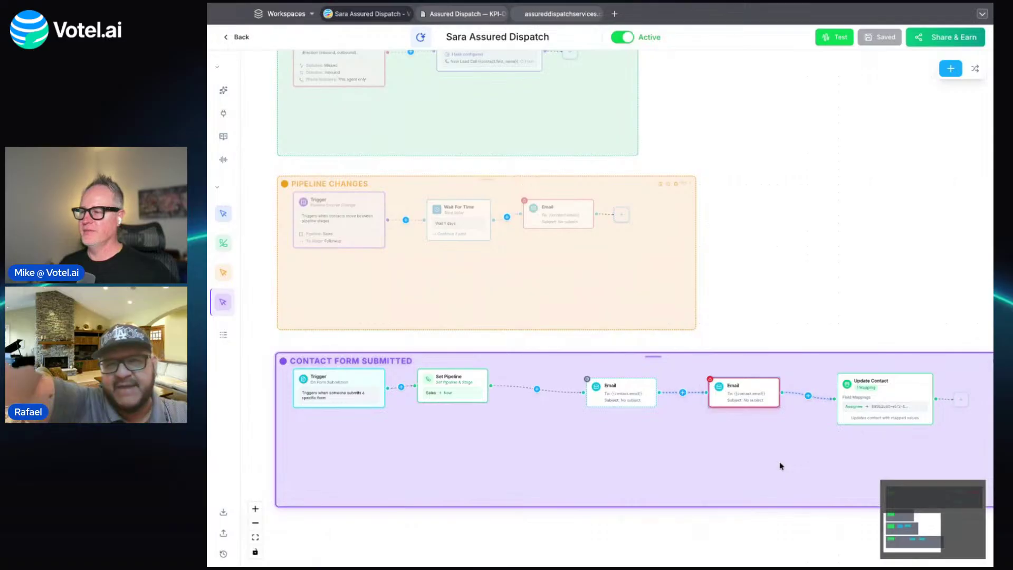
drag(787, 158, 753, 452)
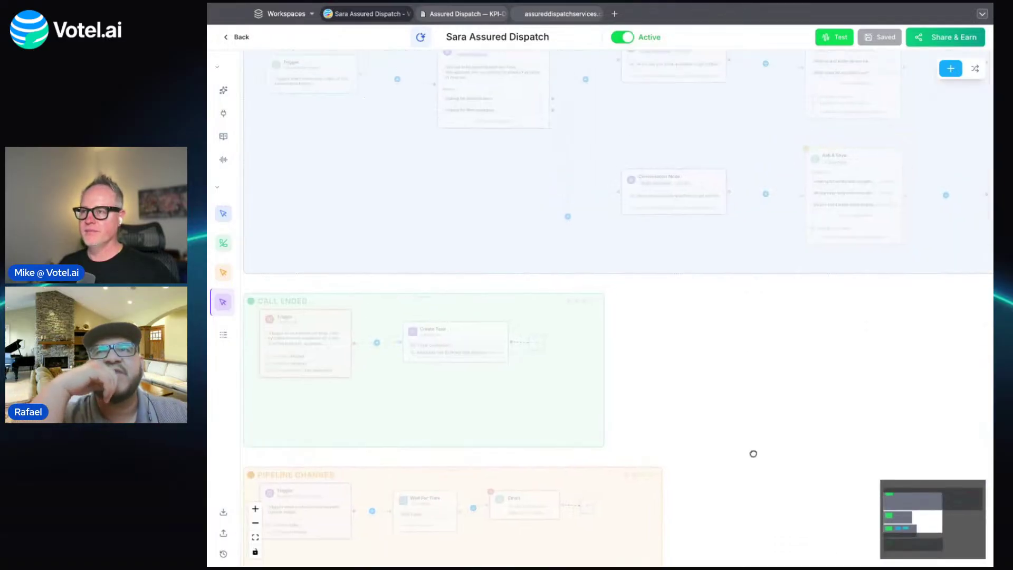
drag(808, 296, 768, 401)
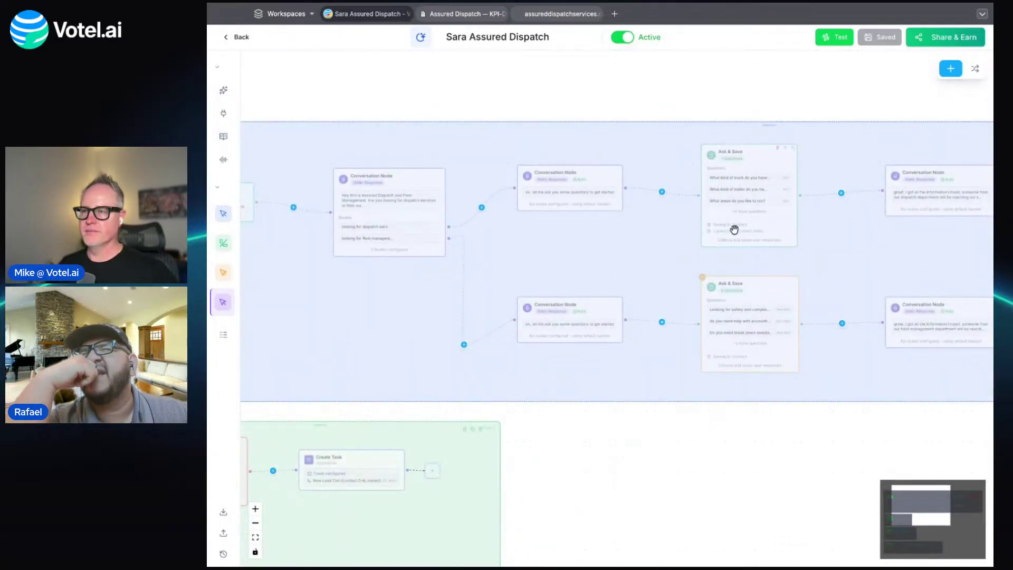
double_click(673, 151)
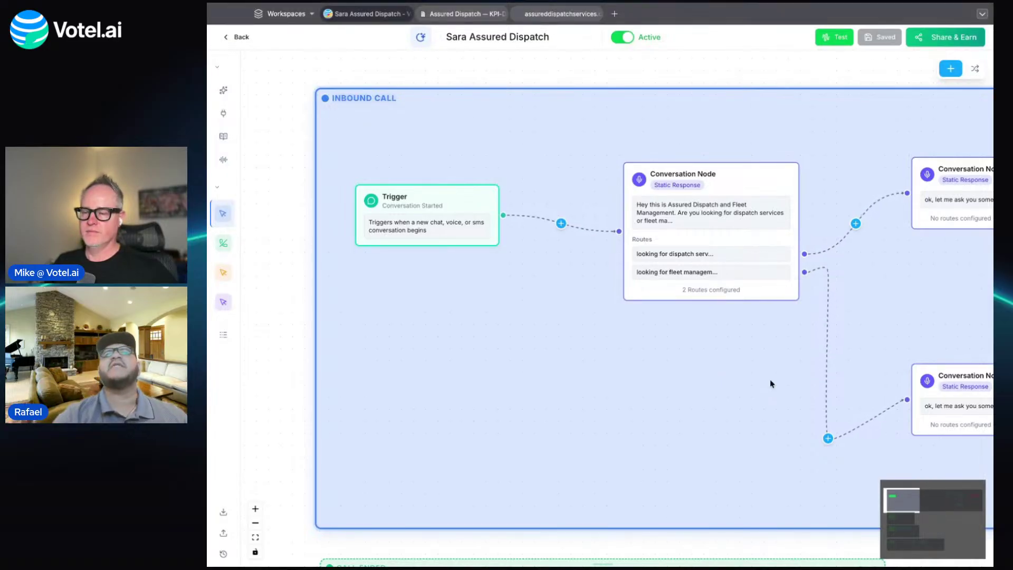
scroll(770, 379, down, 2)
scroll(871, 334, up, 1)
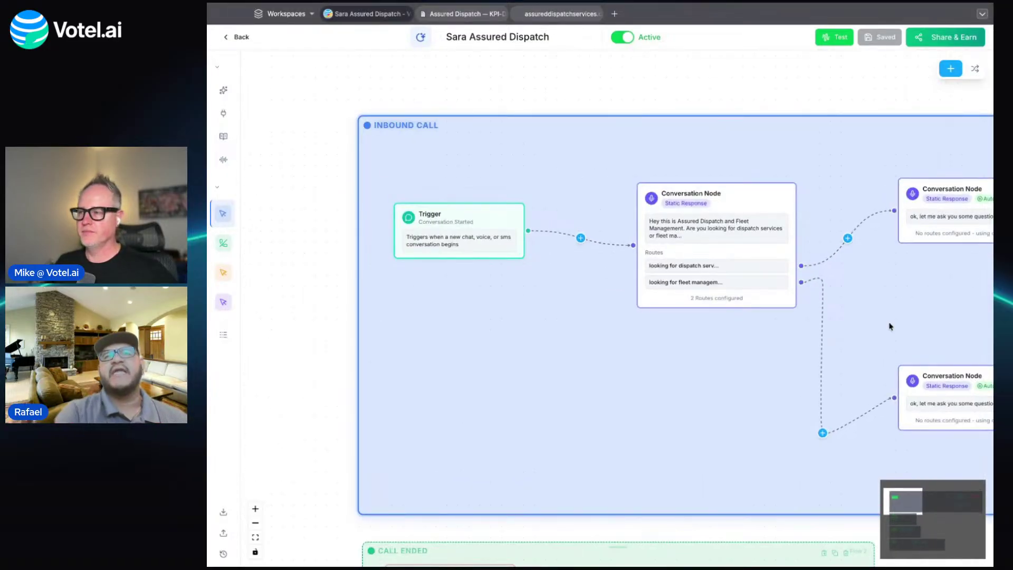
scroll(891, 327, right, 1)
scroll(840, 323, down, 1)
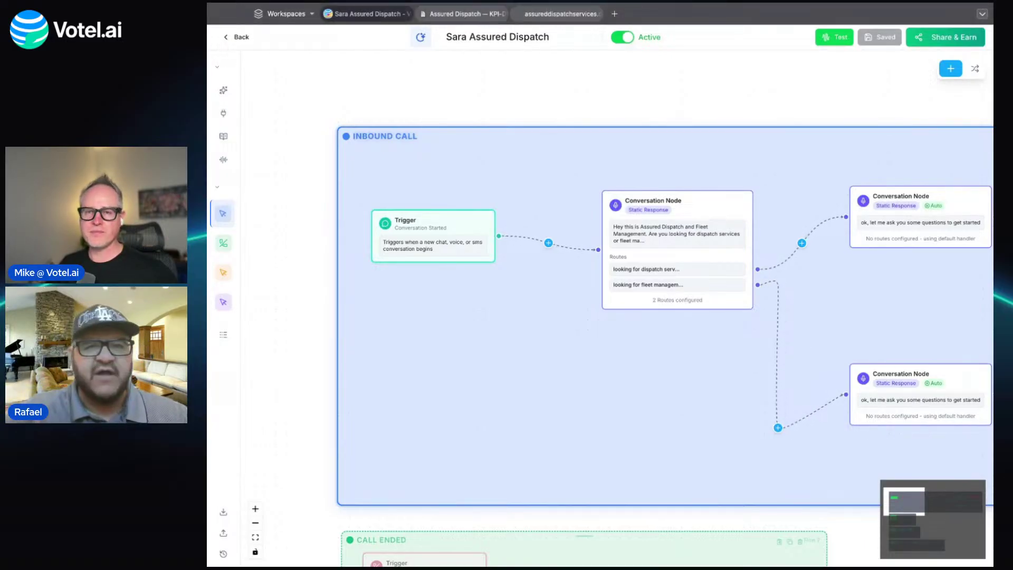
scroll(660, 411, down, 1)
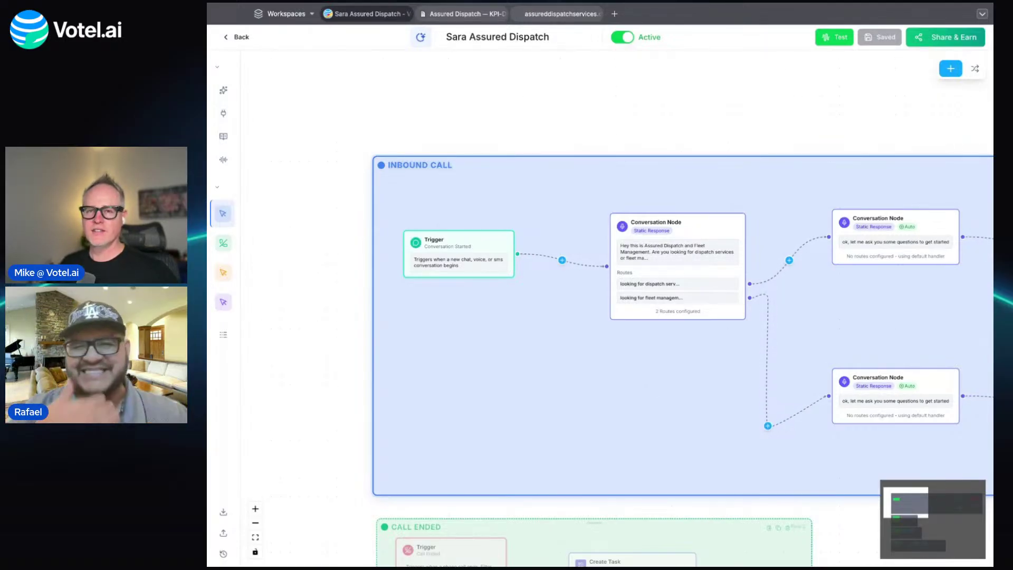
scroll(696, 425, down, 1)
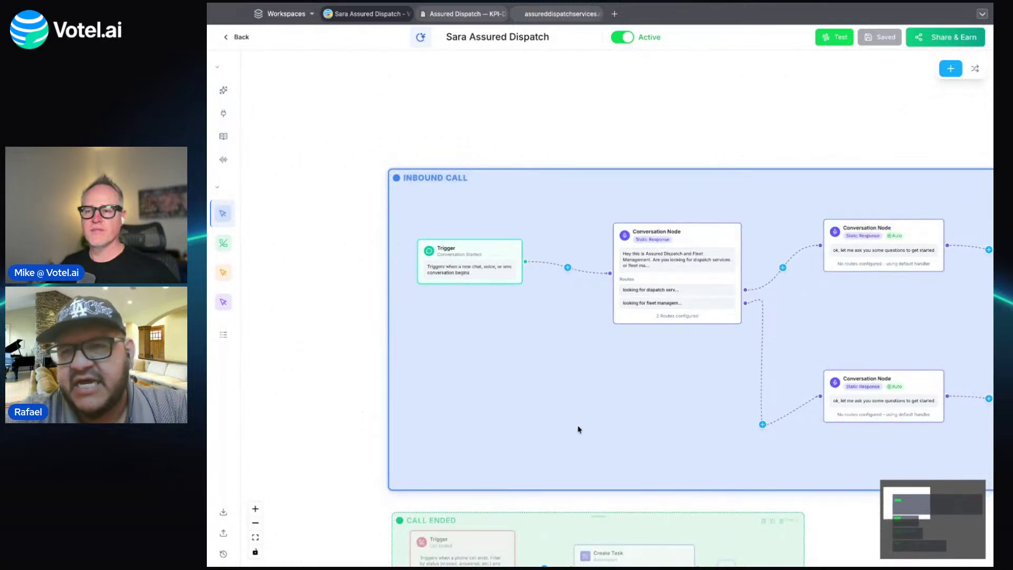
Examine the Call Ended workflow's trigger and task, and view it together with the other agent workflows.
scroll(338, 488, down, 5)
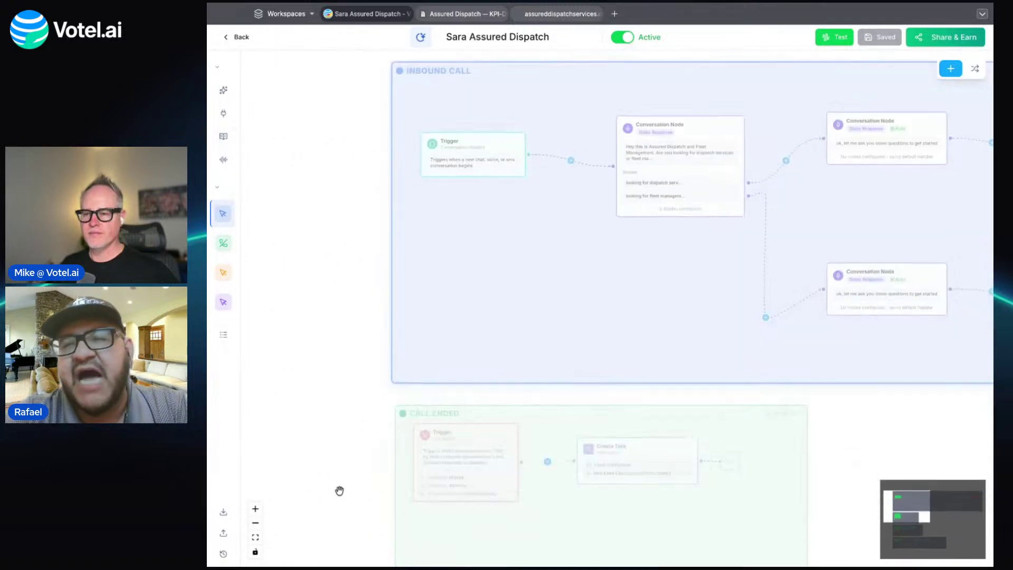
scroll(510, 373, up, 3)
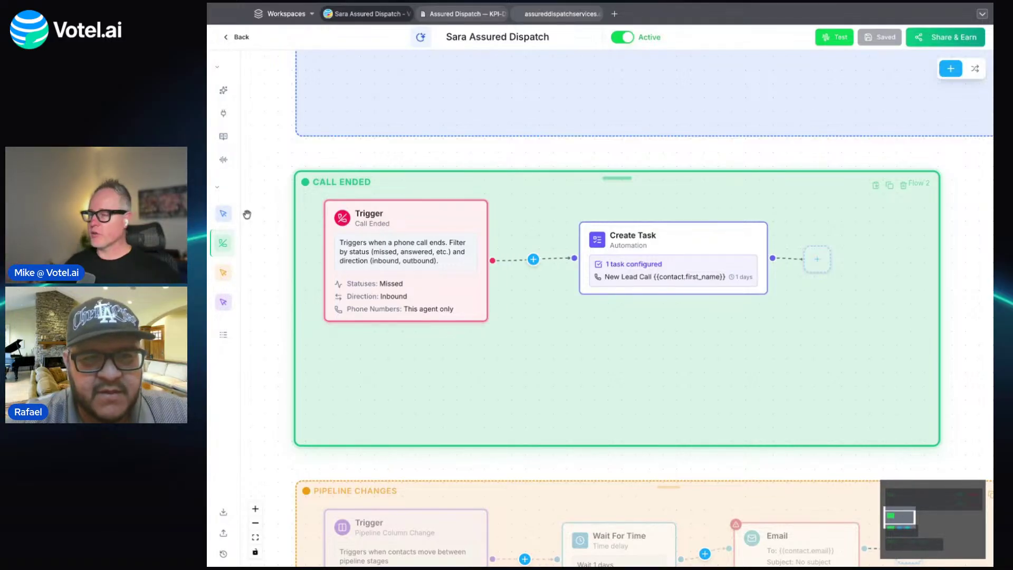
scroll(359, 286, down, 3)
scroll(359, 286, down, 3)
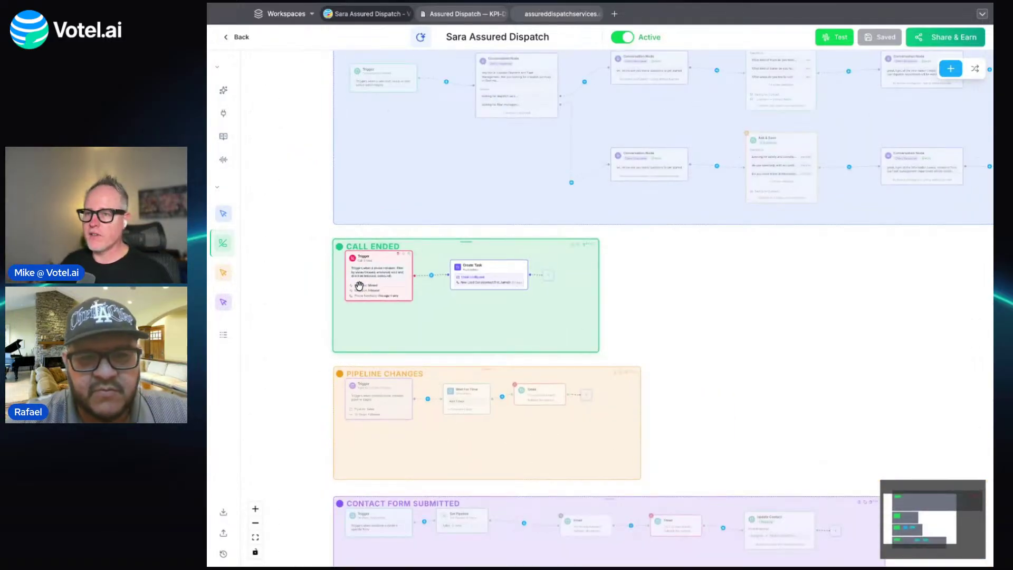
scroll(369, 296, down, 2)
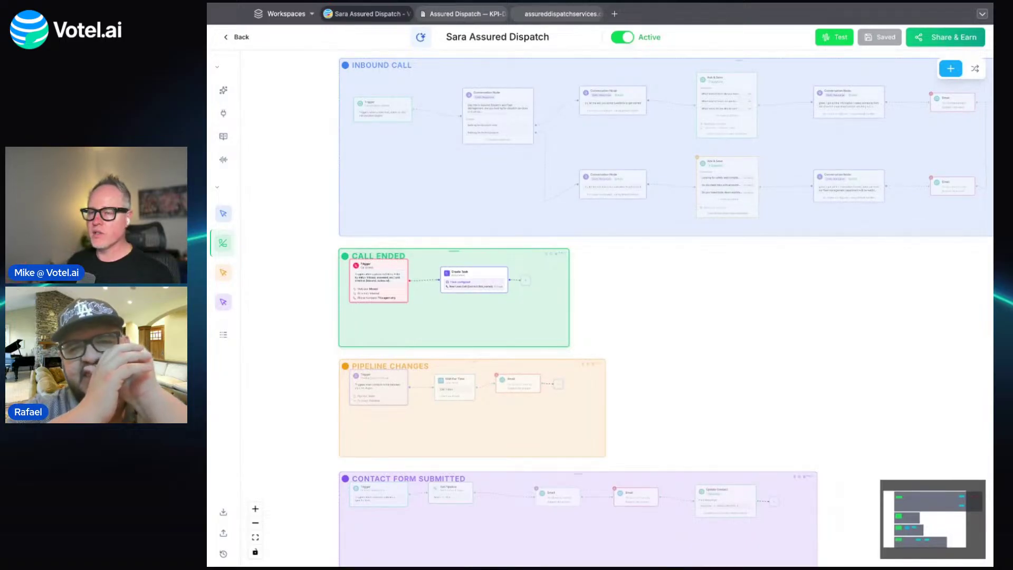
mouse_move(229, 369)
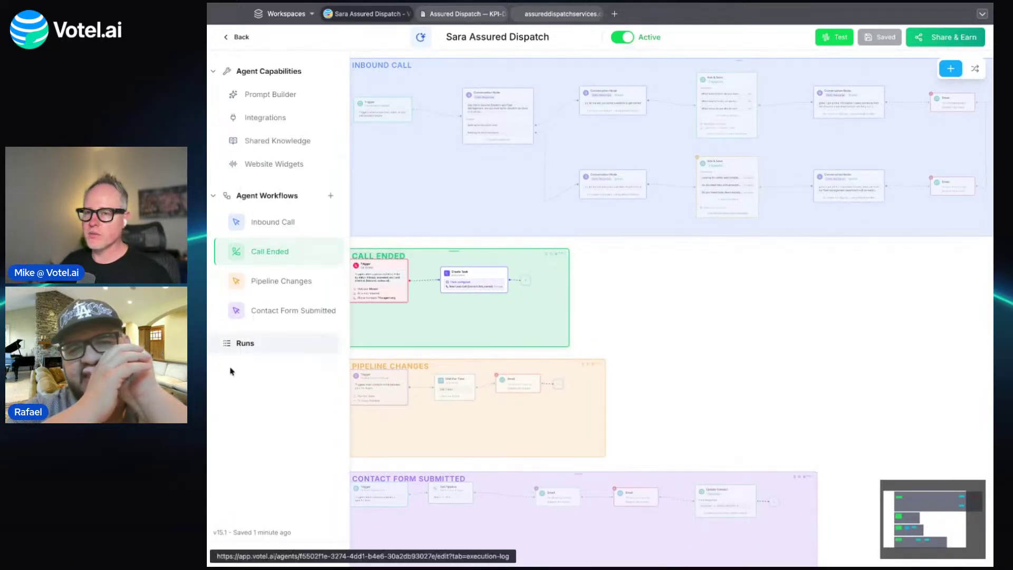
Create a new agent workflow and name it "outbound".
click(330, 196)
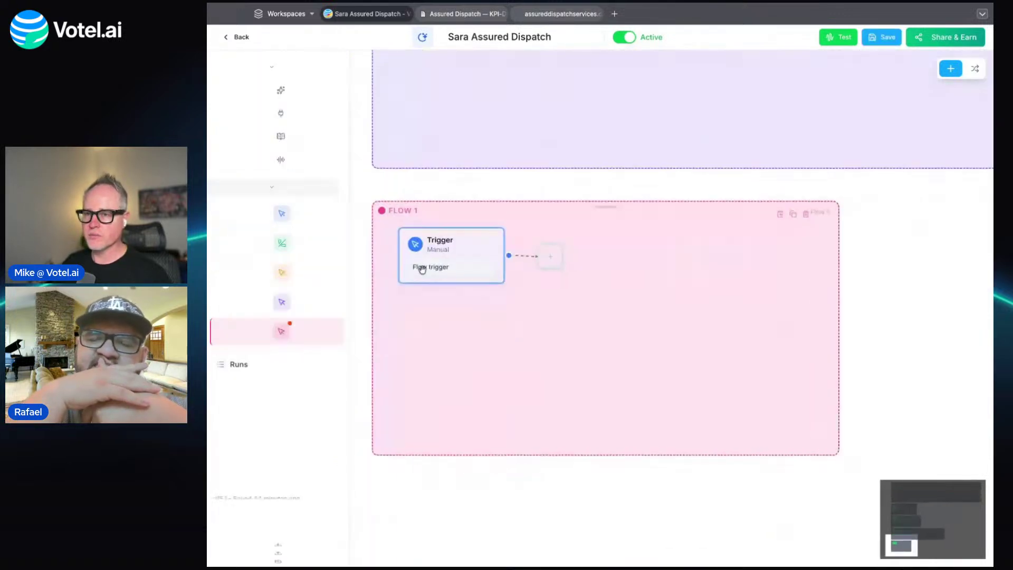
double_click(399, 168)
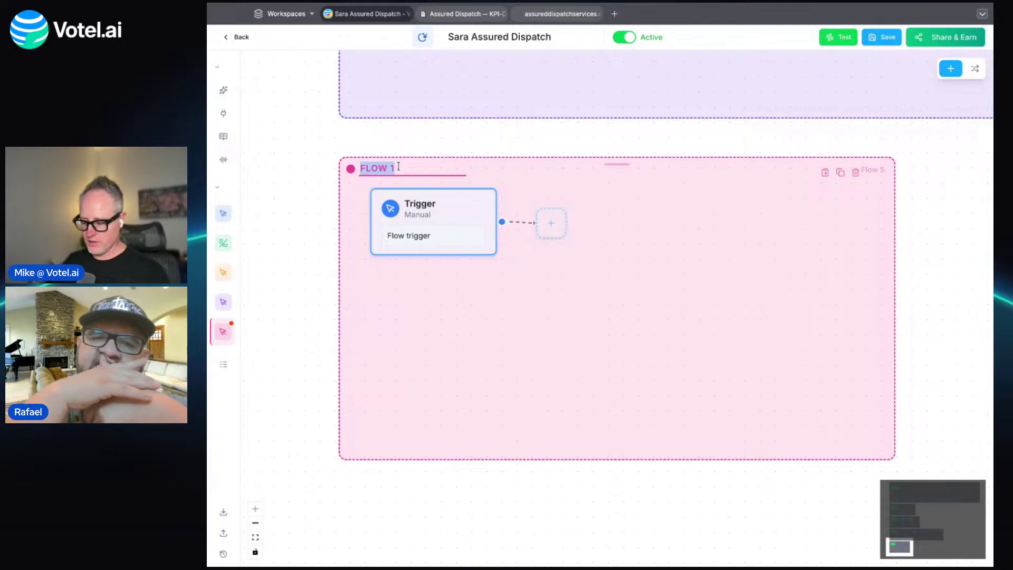
text(outbound)
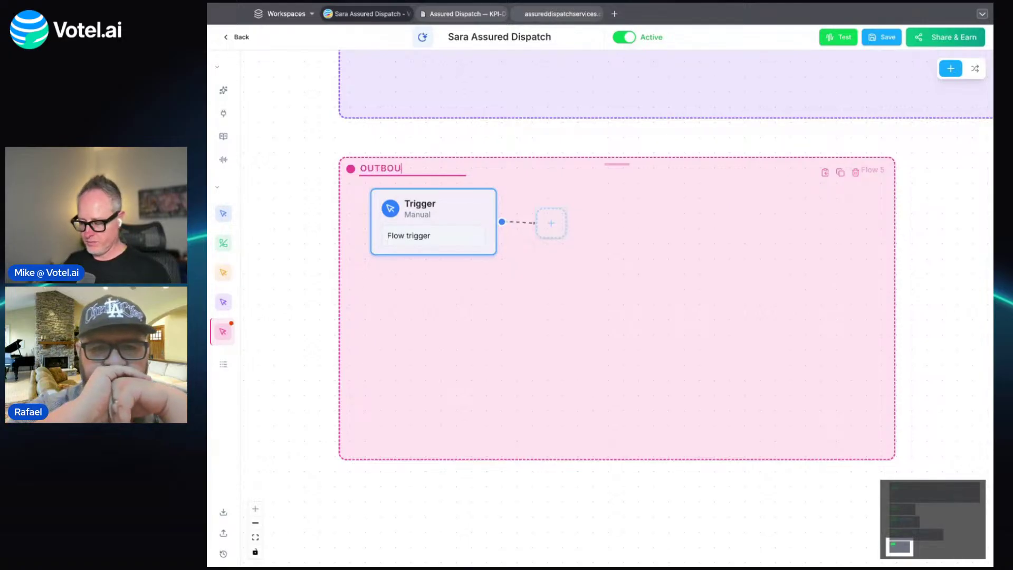
key(Return)
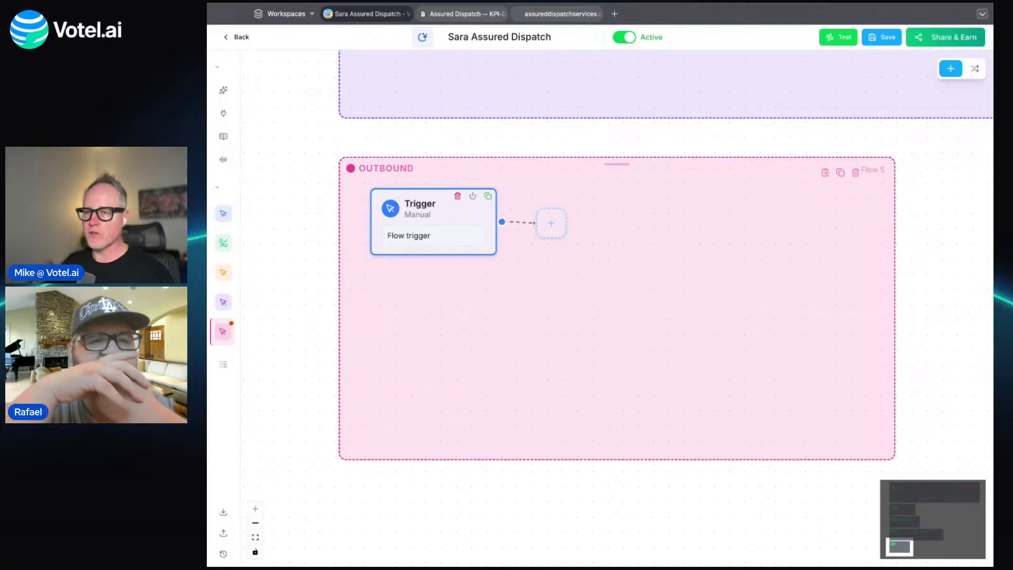
Add an Outbound Call block after the manual trigger in the Outbound workflow.
click(548, 225)
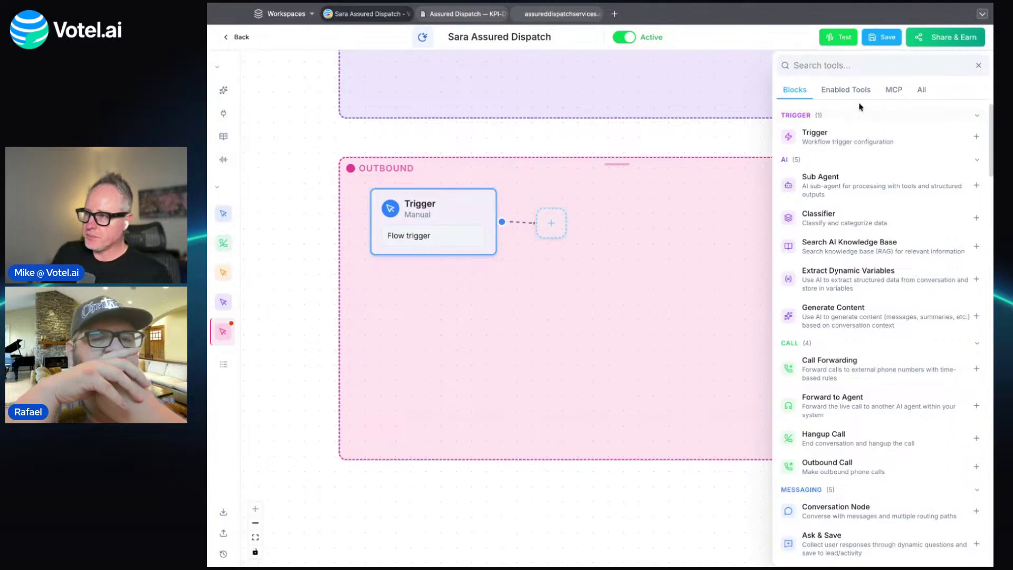
click(846, 64)
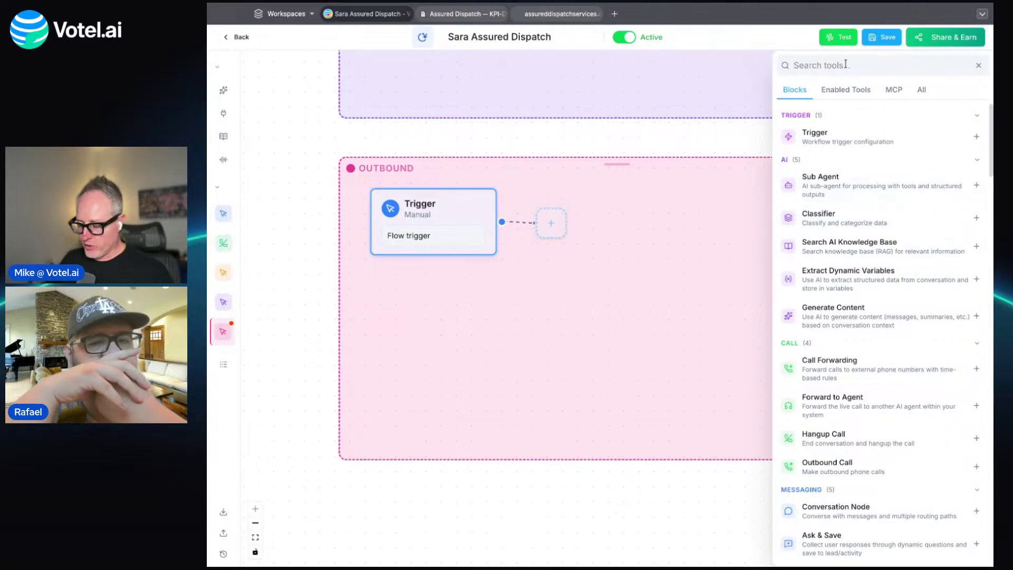
text(out)
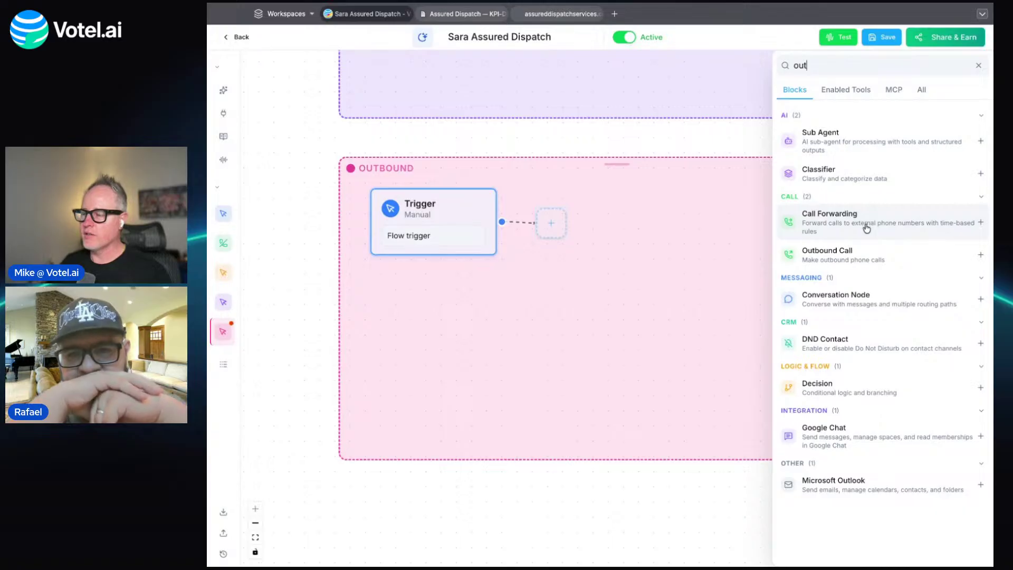
click(869, 255)
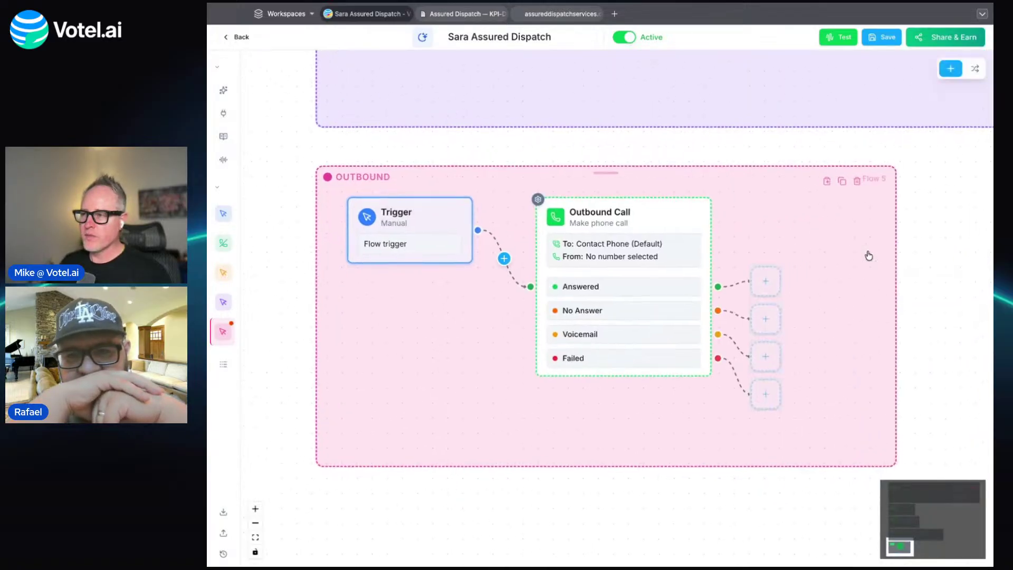
Set the Outbound Call's caller ID to the agent's phone number, transfer to Trigger AI Workflow with the Inbound Call entry point, and apply.
click(530, 272)
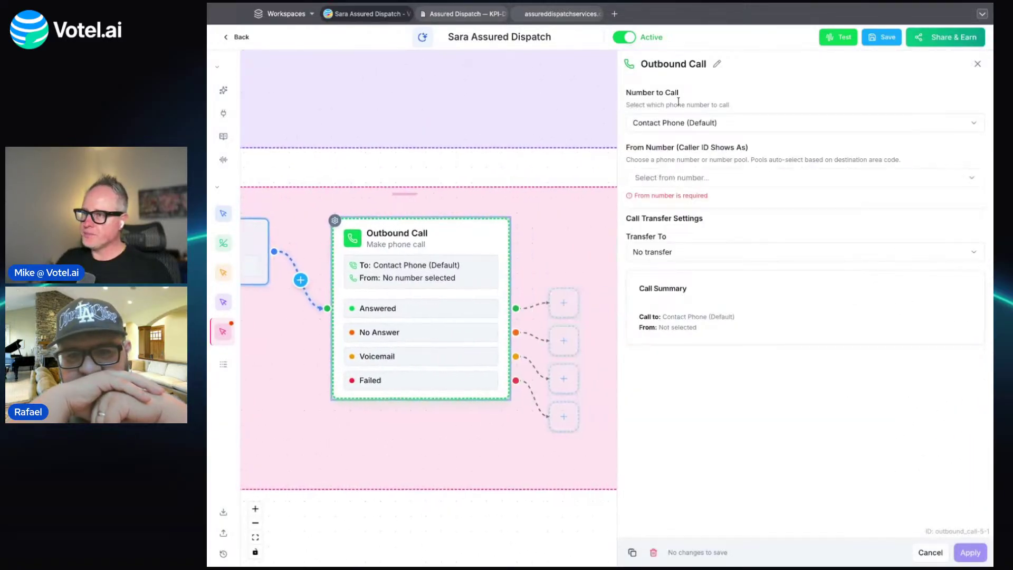
click(716, 178)
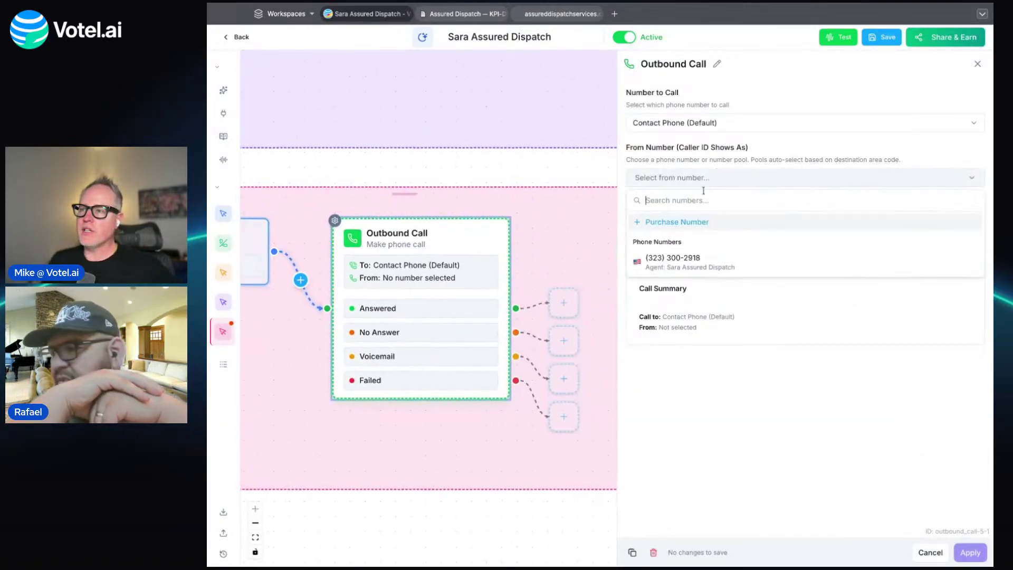
click(702, 256)
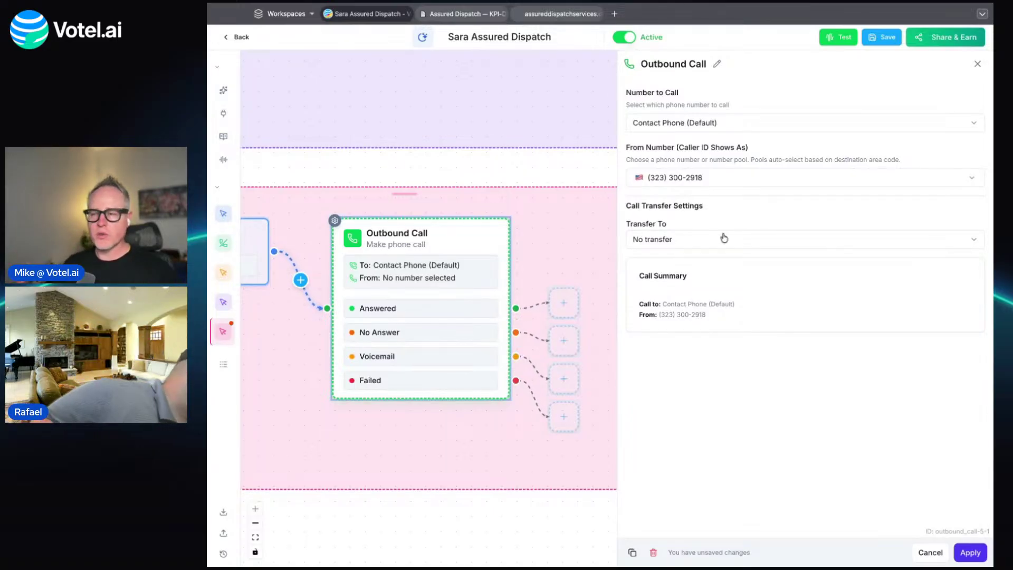
click(805, 239)
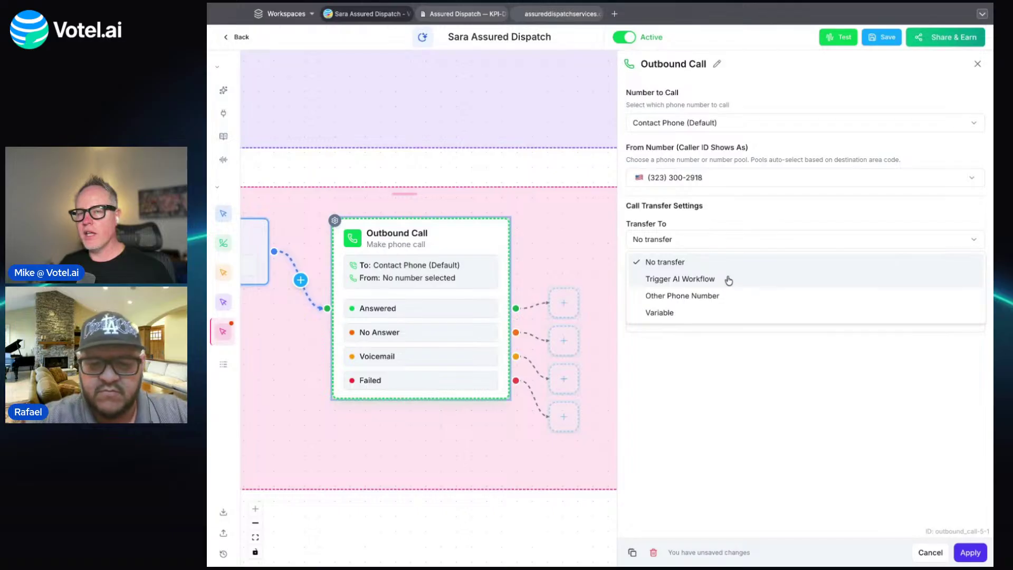
click(729, 280)
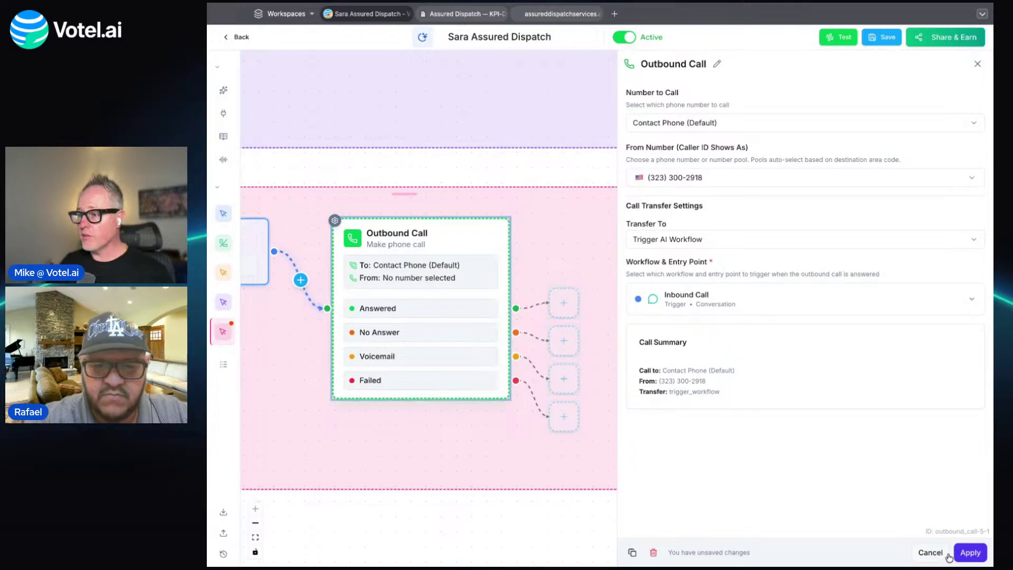
click(970, 553)
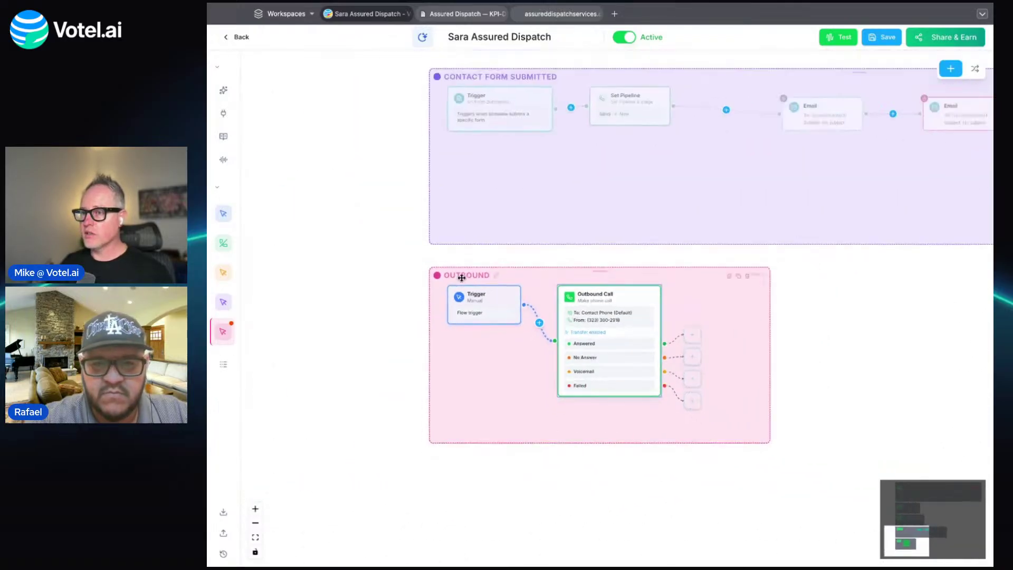
Review the Inbound Call workflow's trigger and conversation nodes, and check the entry point selected in the Outbound Call block.
scroll(461, 278, up, 10)
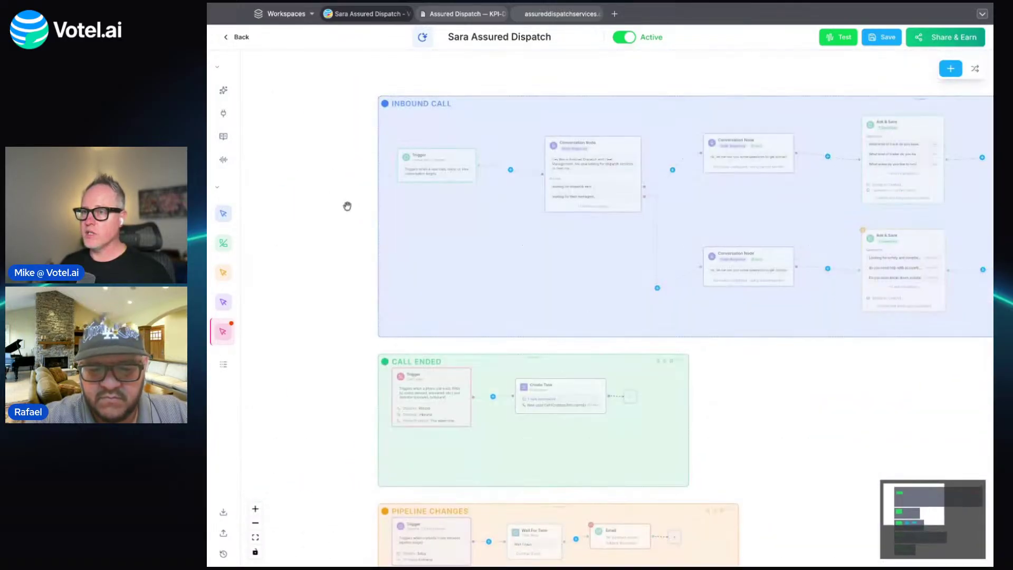
scroll(347, 206, up, 8)
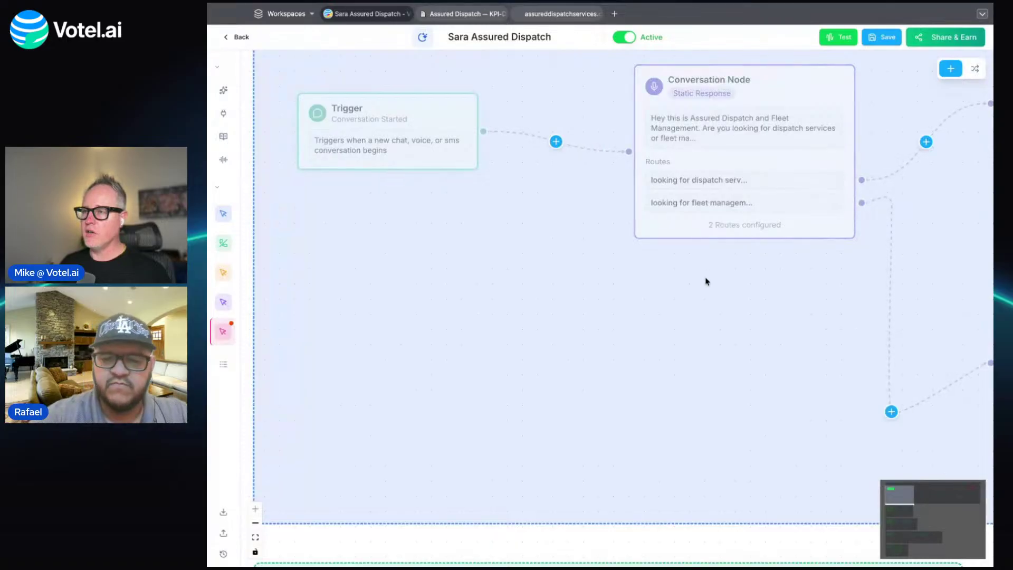
scroll(707, 281, down, 5)
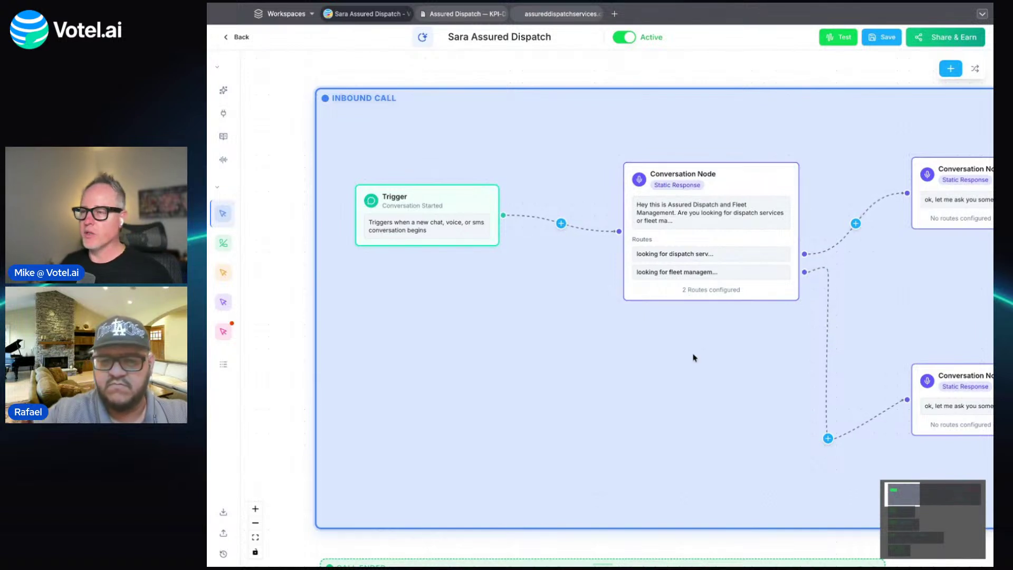
scroll(694, 358, down, 3)
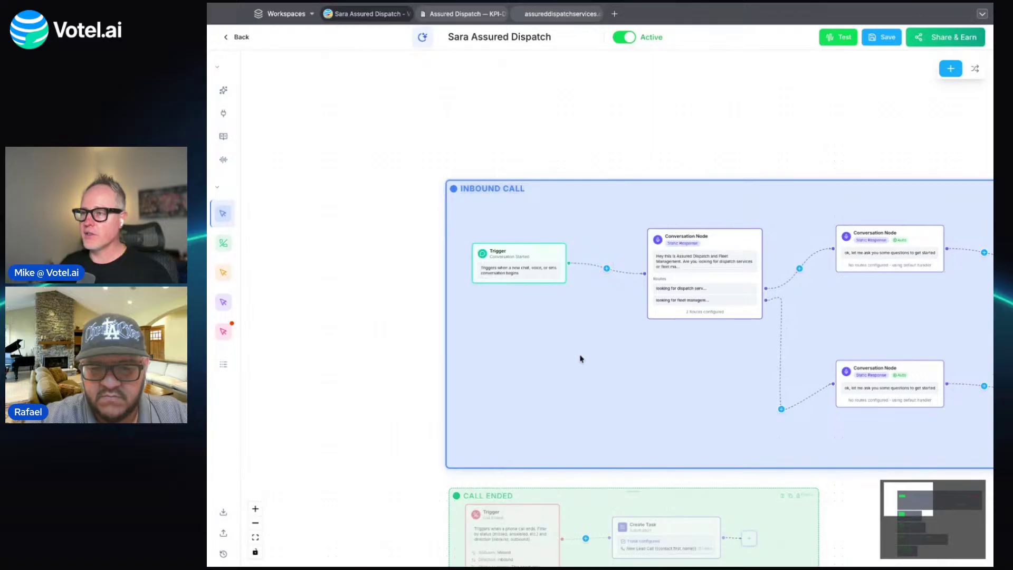
scroll(411, 432, down, 15)
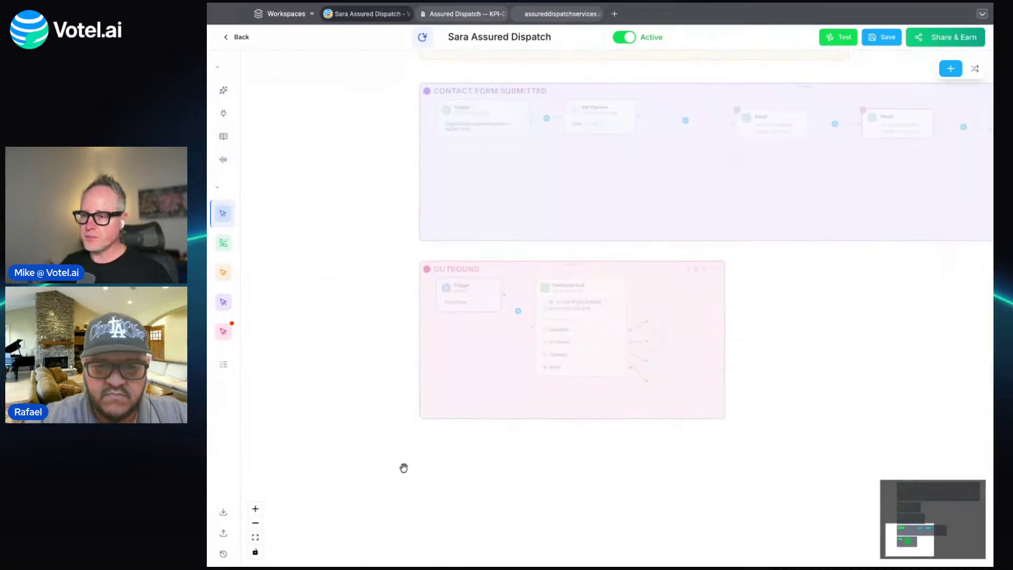
click(616, 290)
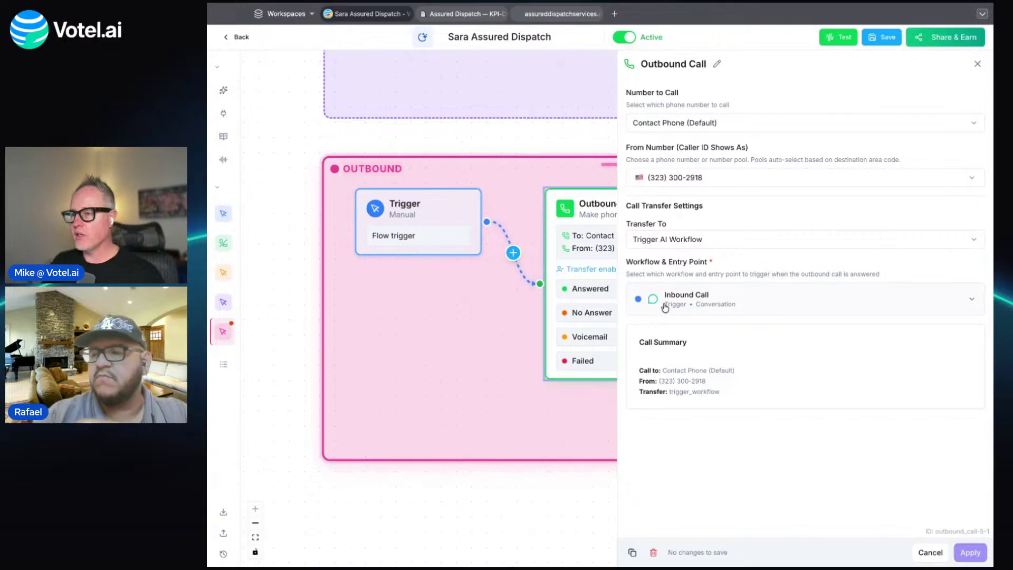
click(977, 64)
Add a Wait For Time block to the Outbound Call's No Answer route and connect the Voicemail route to it.
scroll(811, 161, right, 3)
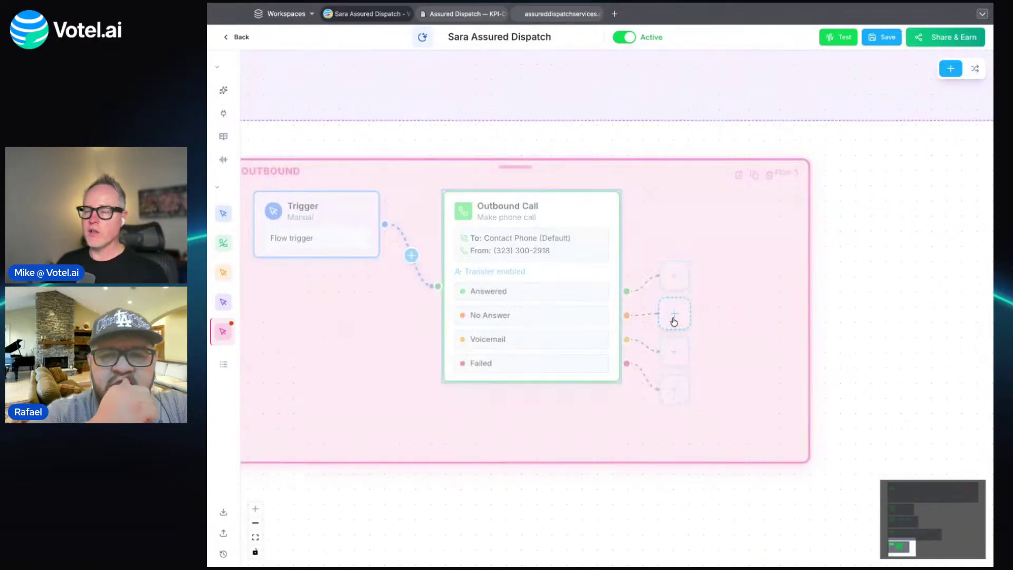
click(673, 320)
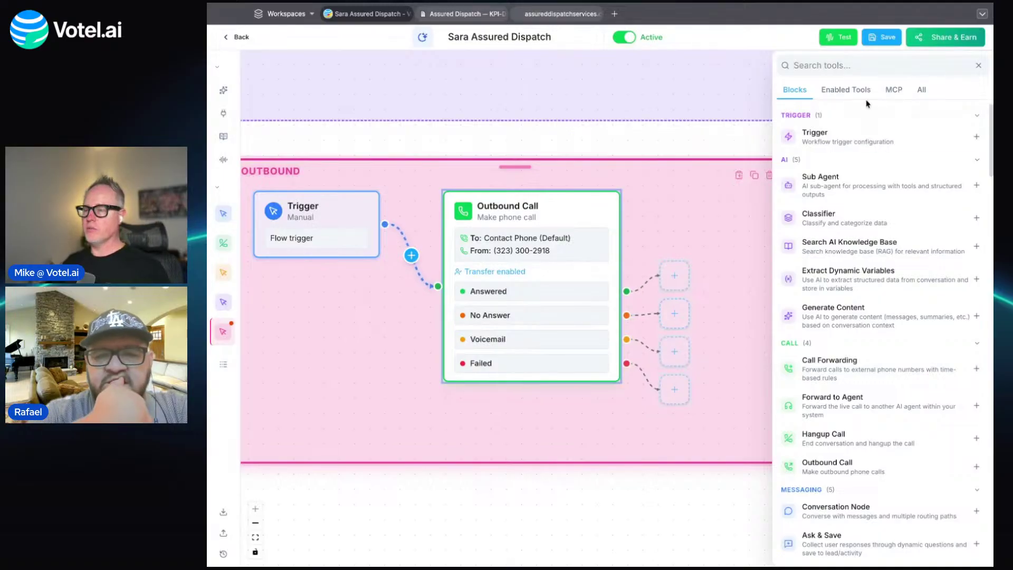
text(wai)
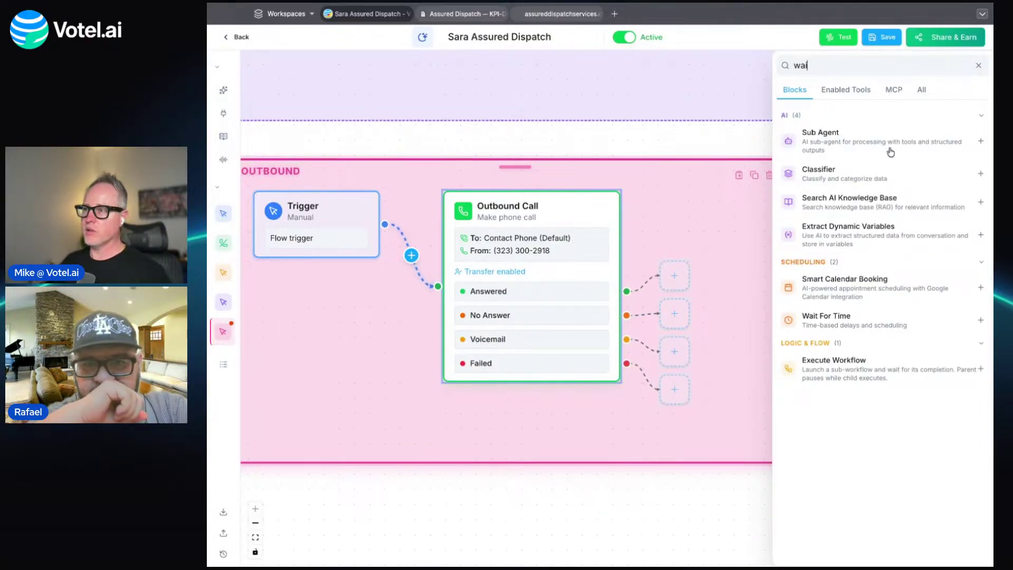
click(835, 333)
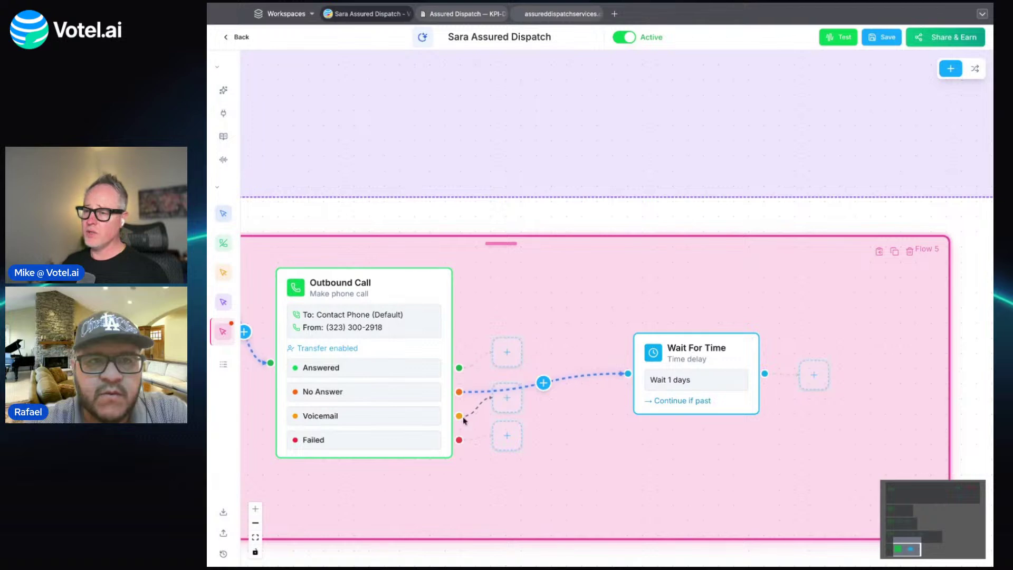
drag(460, 416, 627, 373)
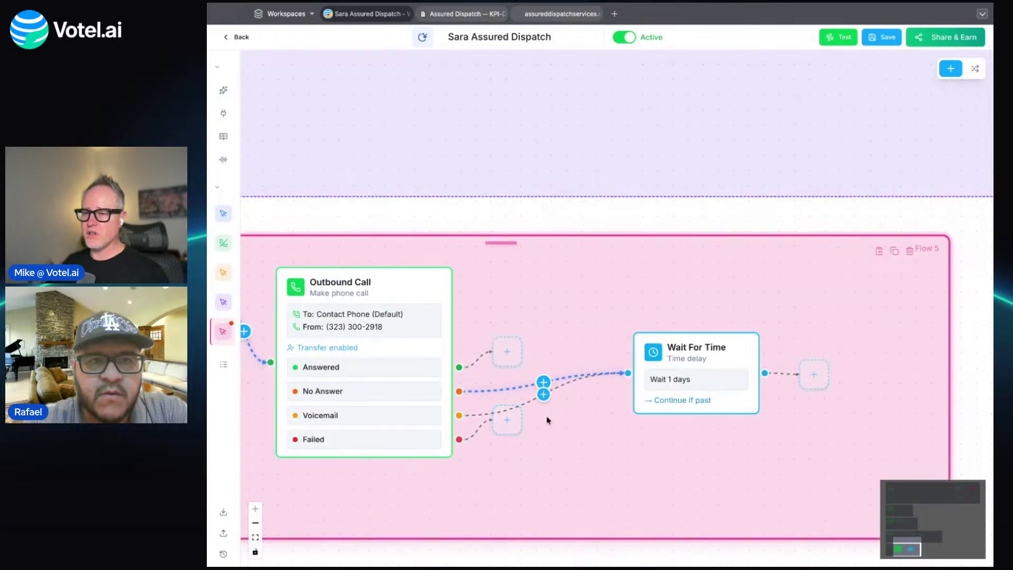
Add a DND Contact block to the Failed route of the Outbound Call.
click(507, 421)
click(863, 73)
text(dnd)
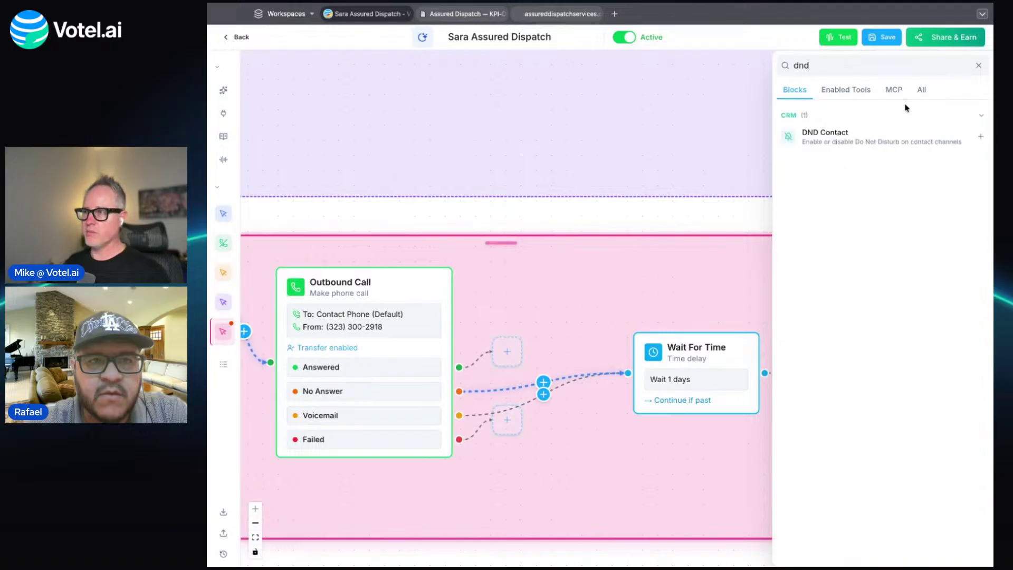
click(913, 139)
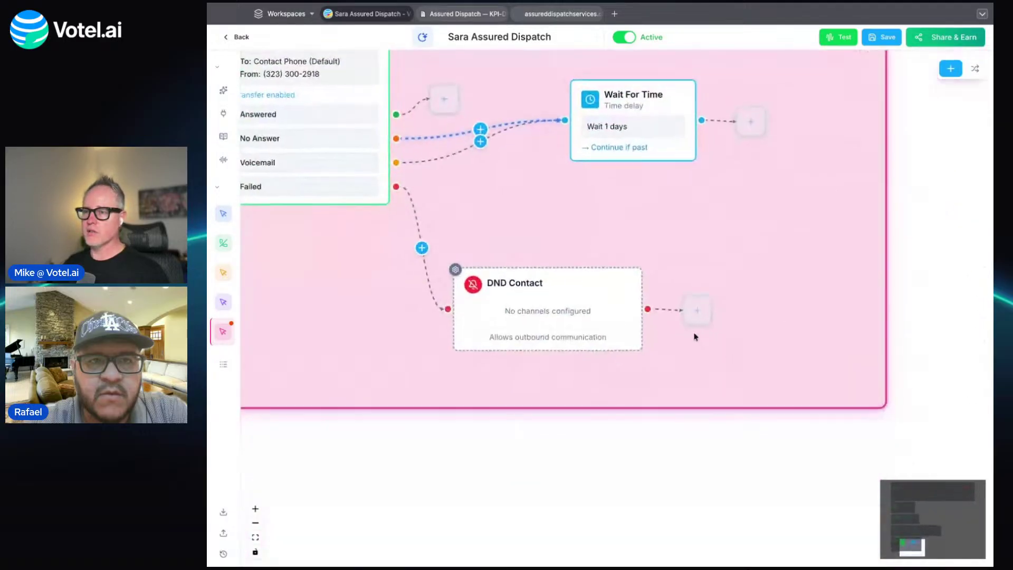
Configure the DND Contact block to Enable DND for Calls and Text Messages, and apply it.
click(581, 310)
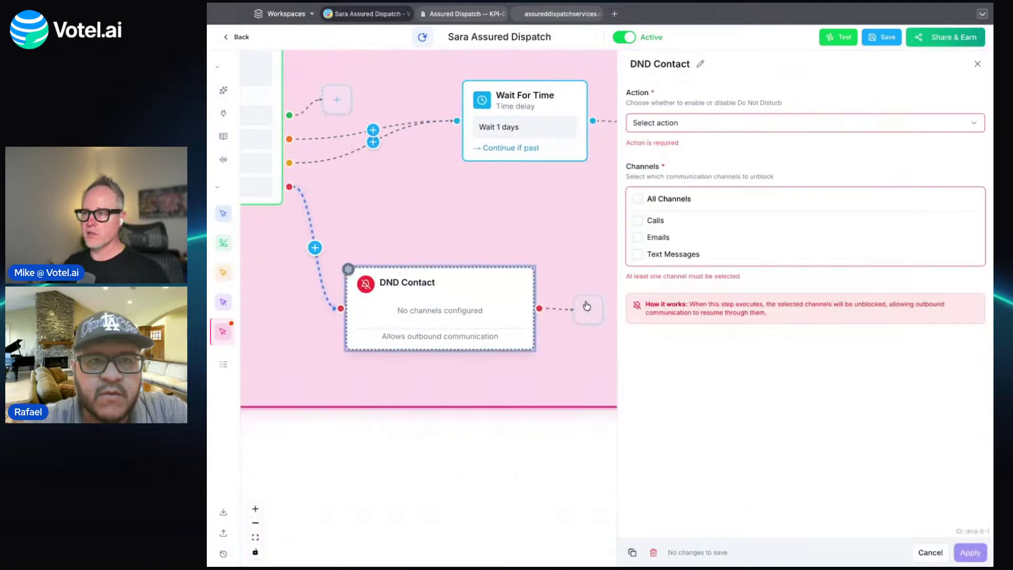
click(638, 221)
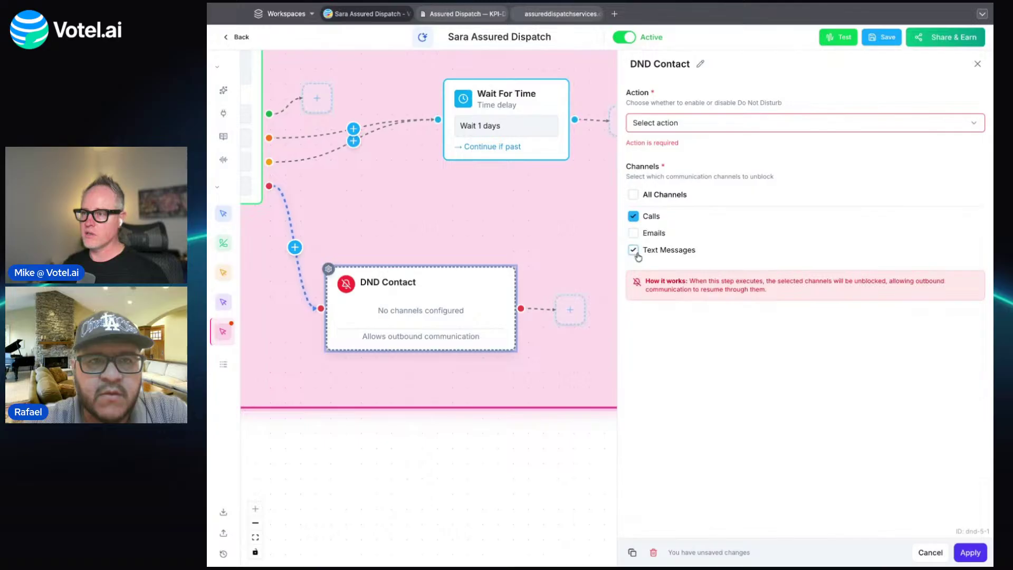
click(633, 249)
click(889, 120)
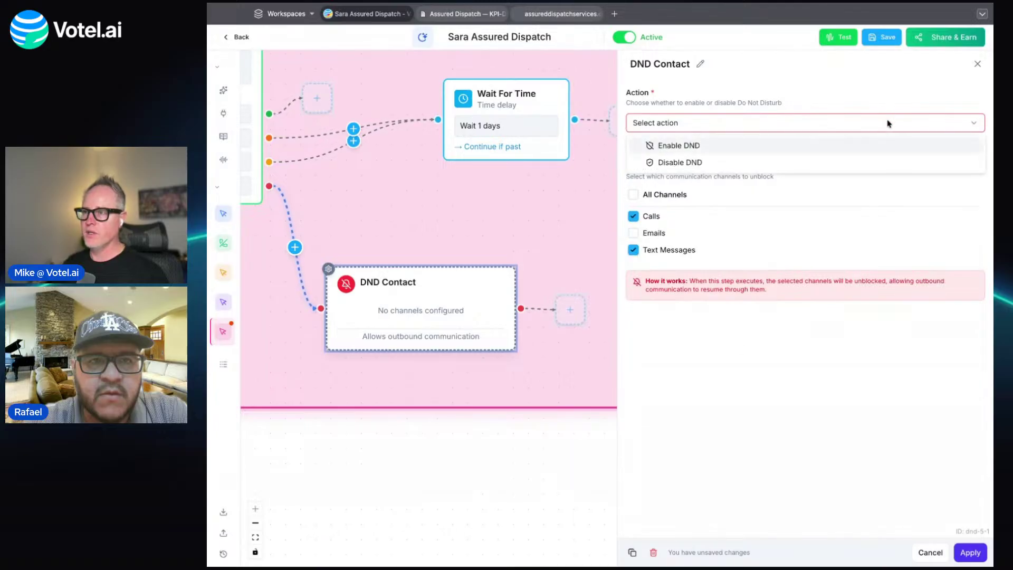
click(868, 143)
click(971, 552)
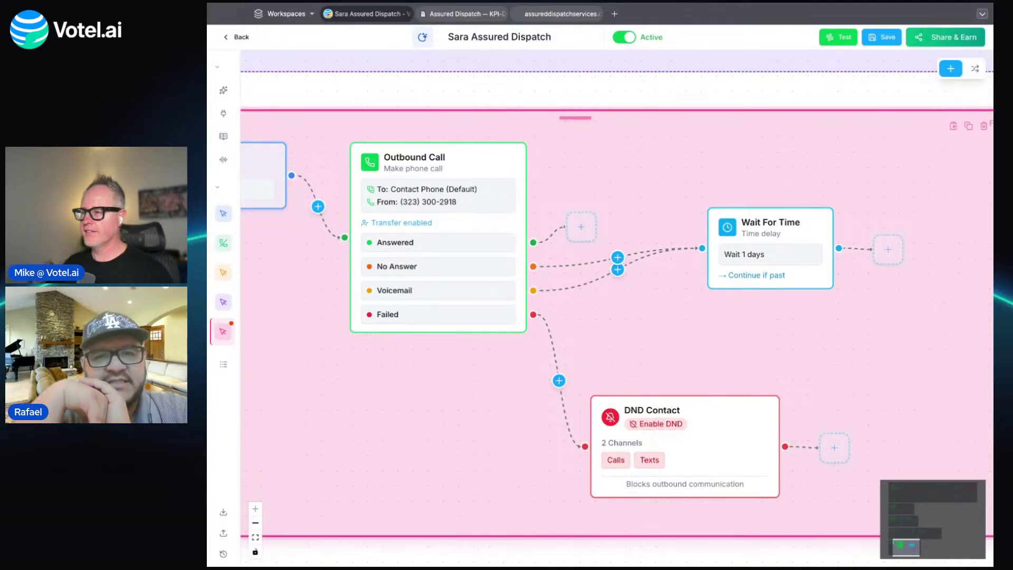
Add an SMS block after the Wait For Time block in the Outbound flow and look through its configuration options.
click(903, 259)
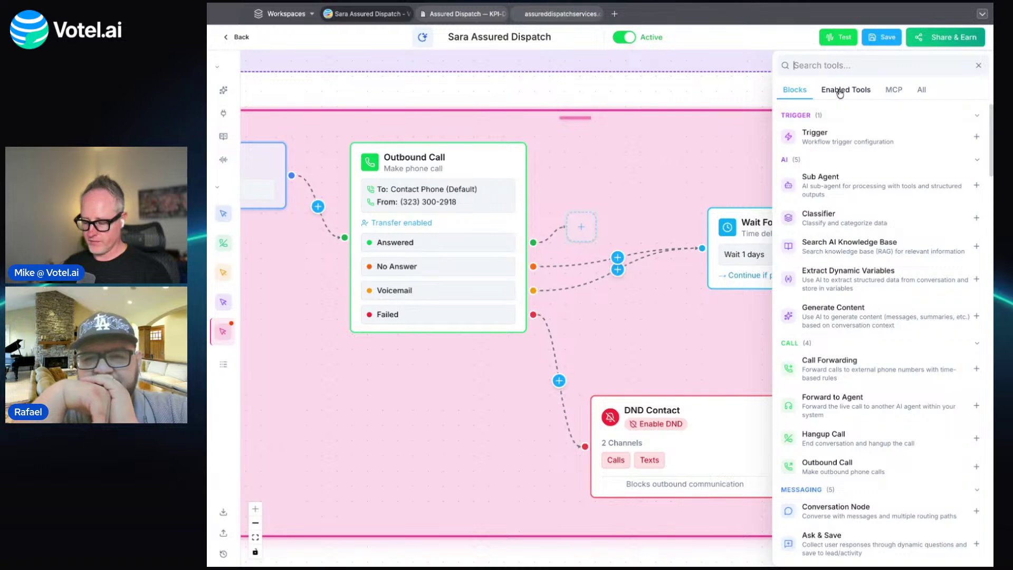
text(sms)
click(855, 136)
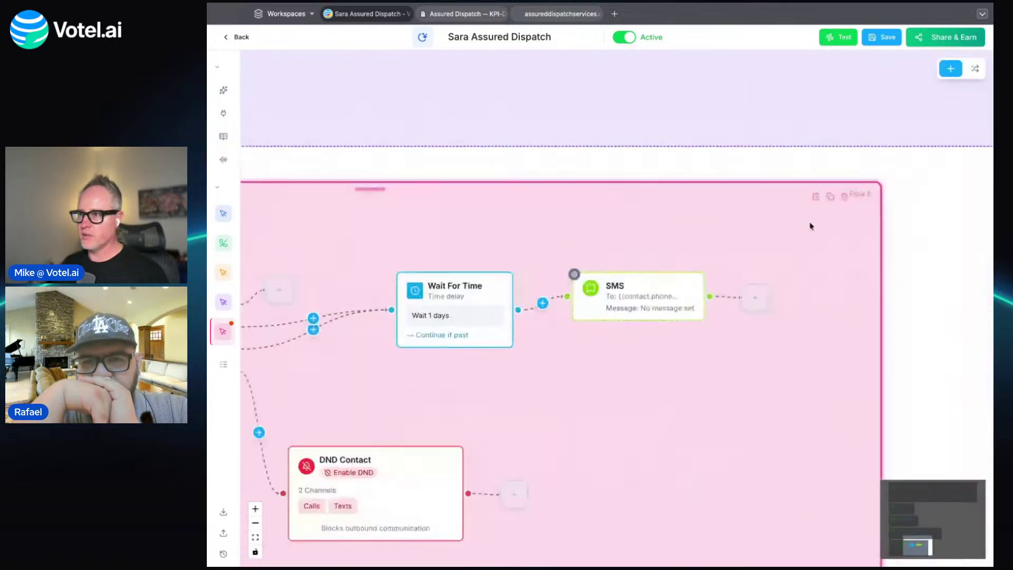
click(589, 309)
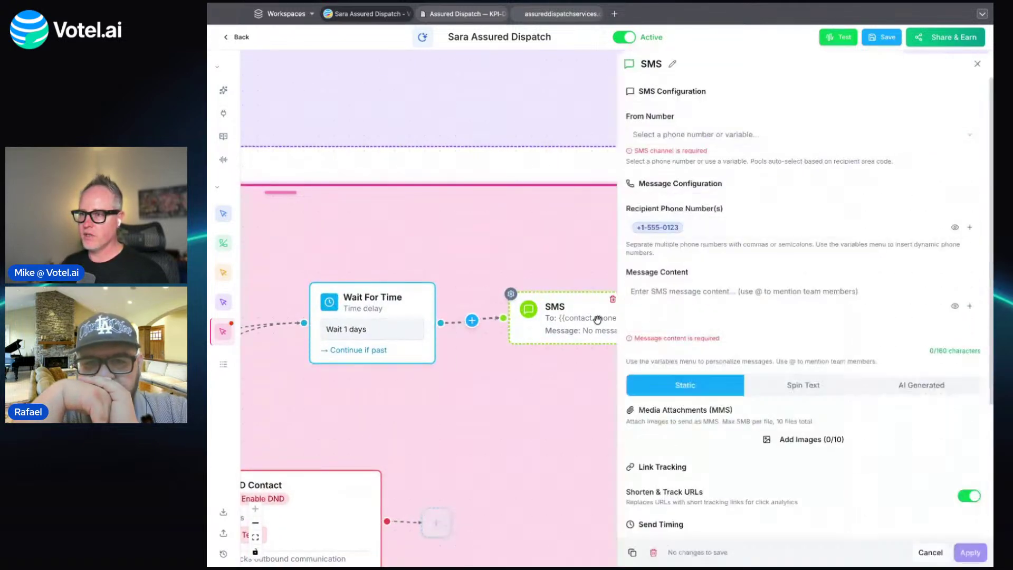
click(678, 310)
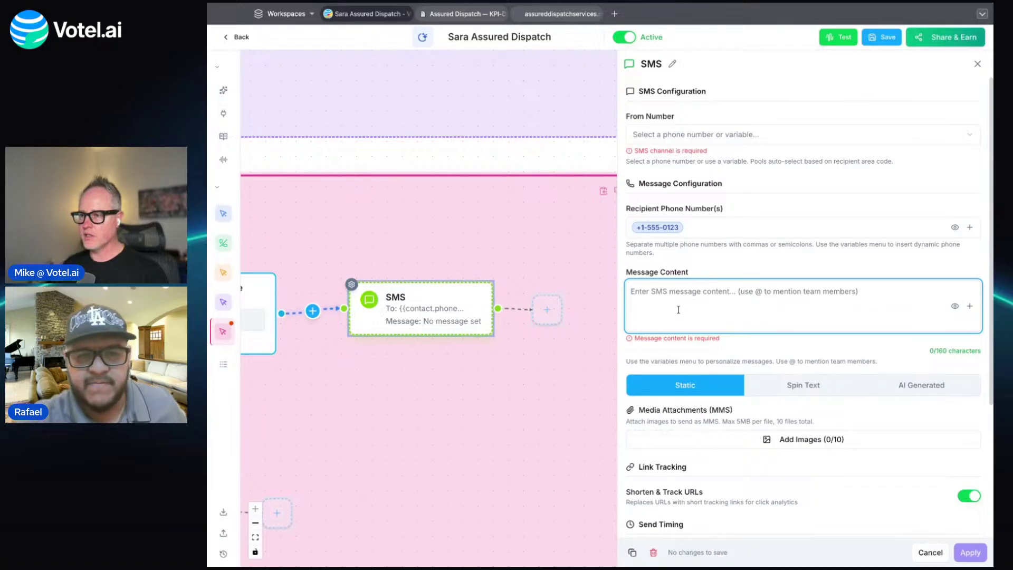
scroll(807, 233, down, 4)
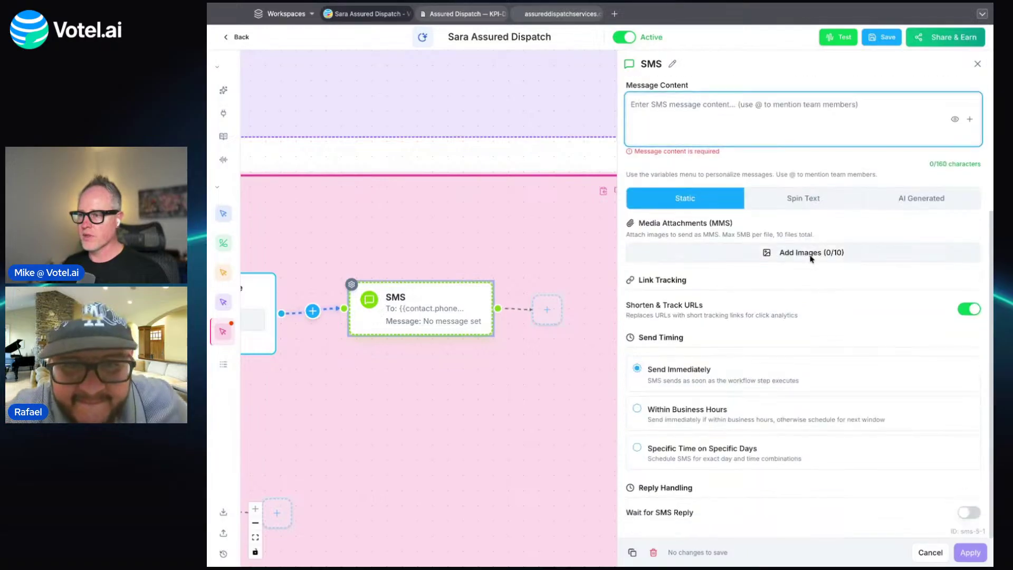
click(977, 63)
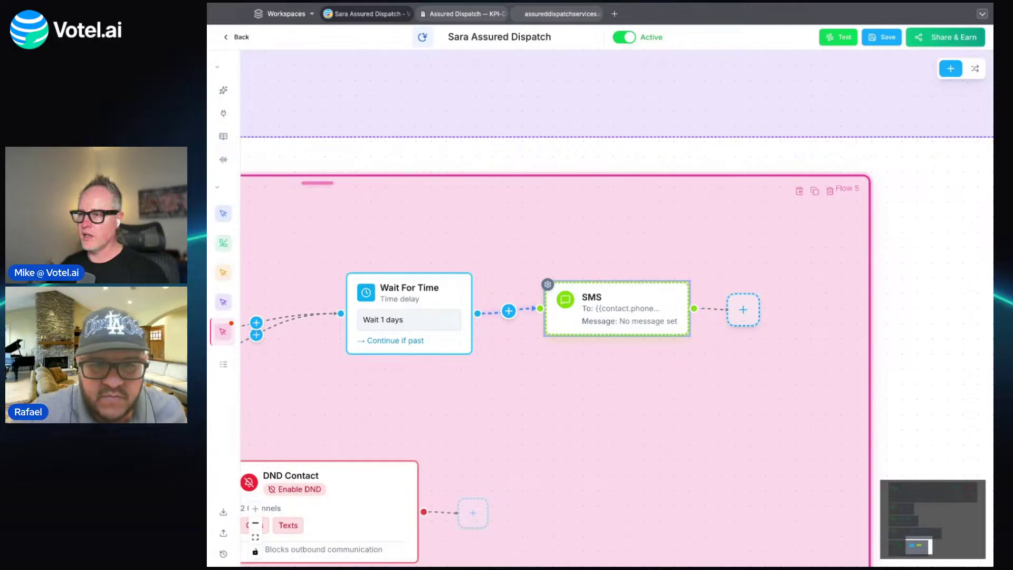
Add a second Wait For Time block after the SMS block.
click(742, 321)
text(wait)
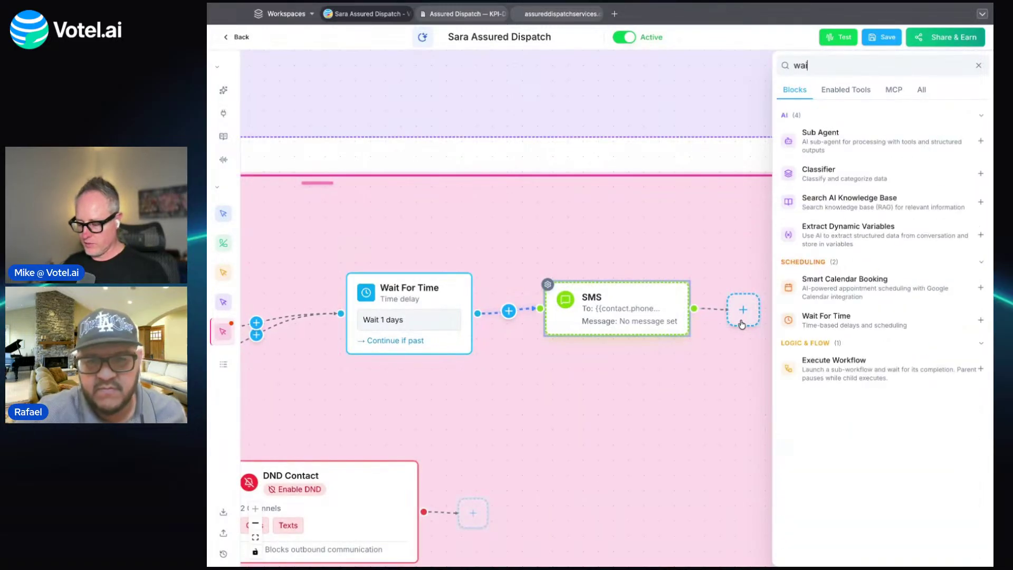
click(844, 328)
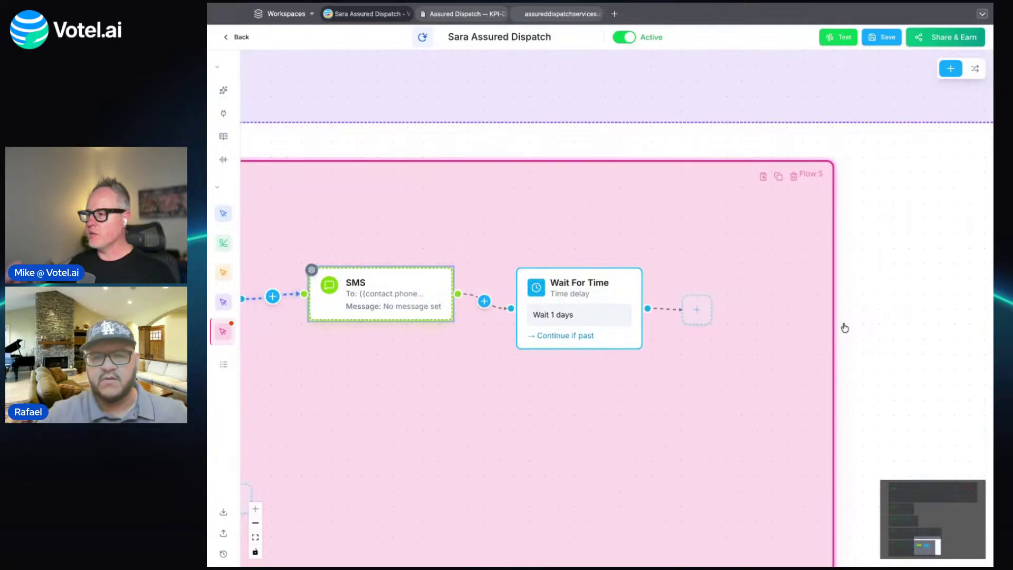
Add an Outbound Call block after the second Wait For Time block and save the workflow.
click(696, 309)
text(outboun)
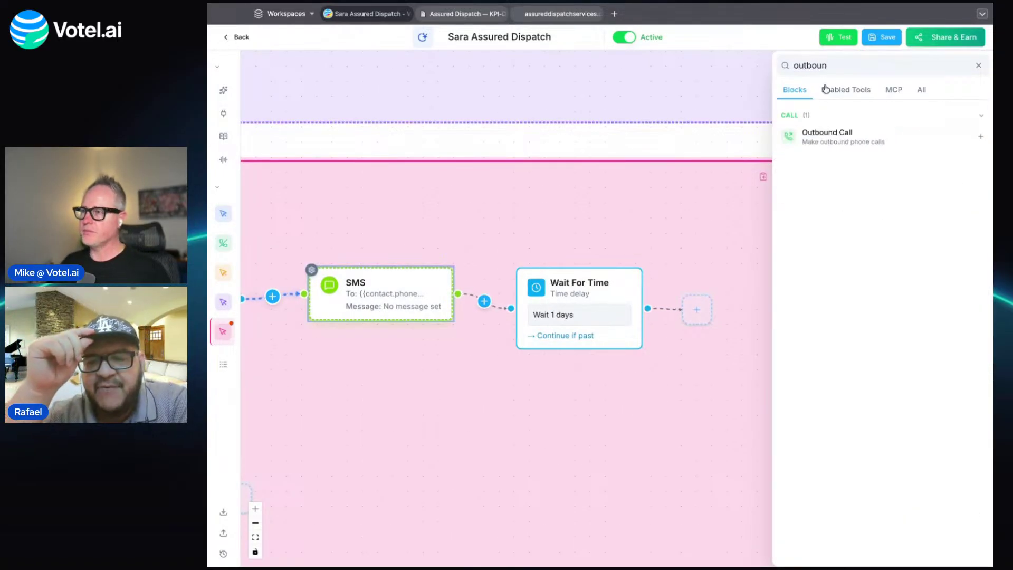
click(841, 133)
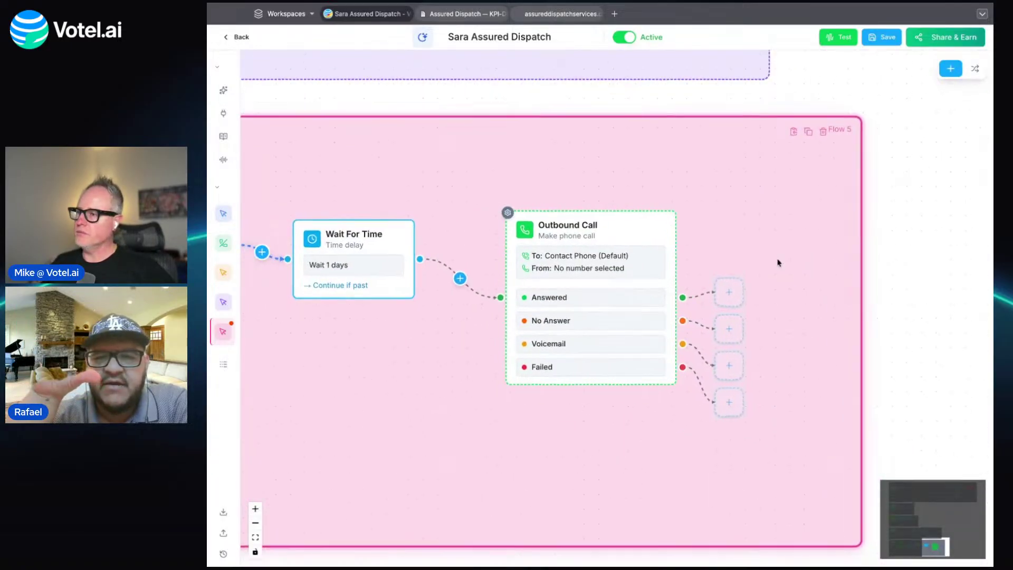
scroll(778, 262, down, 5)
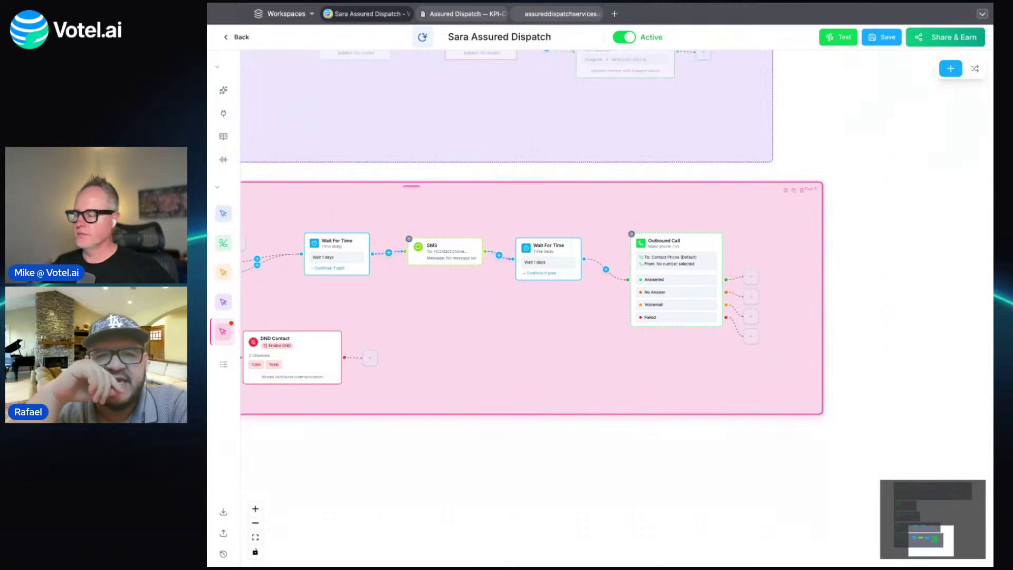
scroll(390, 456, left, 10)
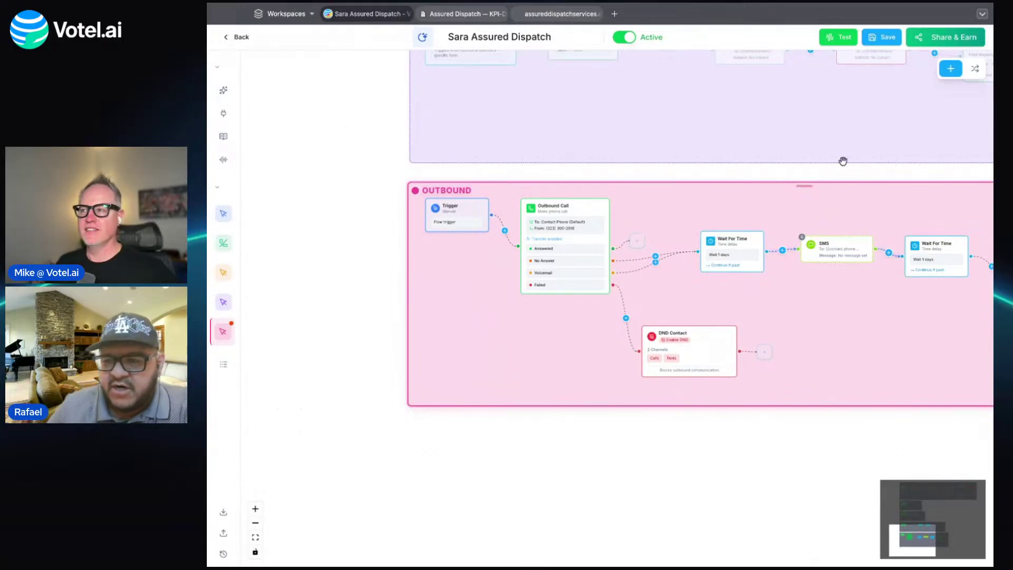
click(870, 46)
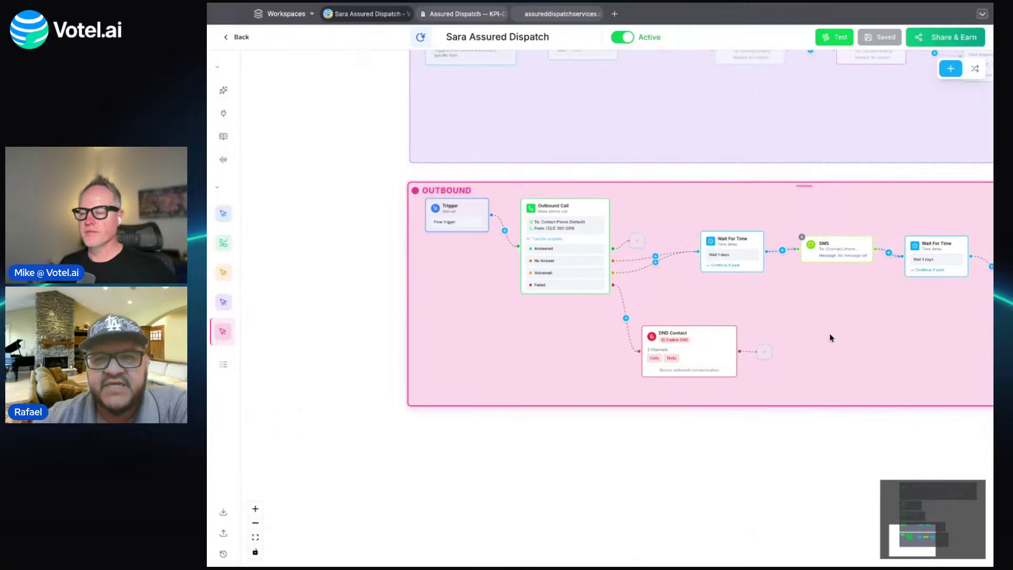
Review the chain of blocks in the Outbound flow and check the trigger type of the Inbound Call flow.
scroll(615, 430, up, 3)
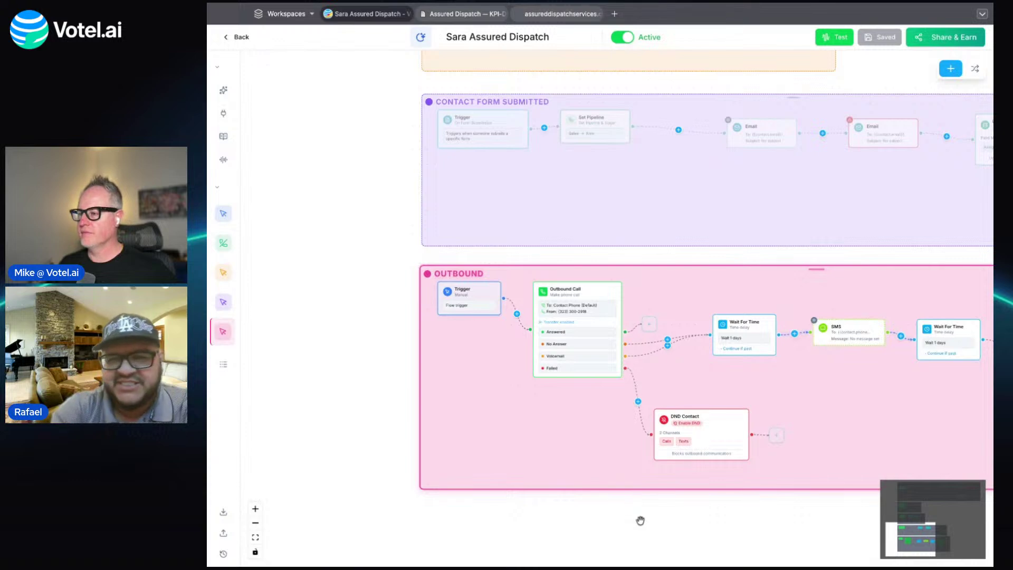
scroll(662, 526, right, 1)
scroll(661, 526, right, 2)
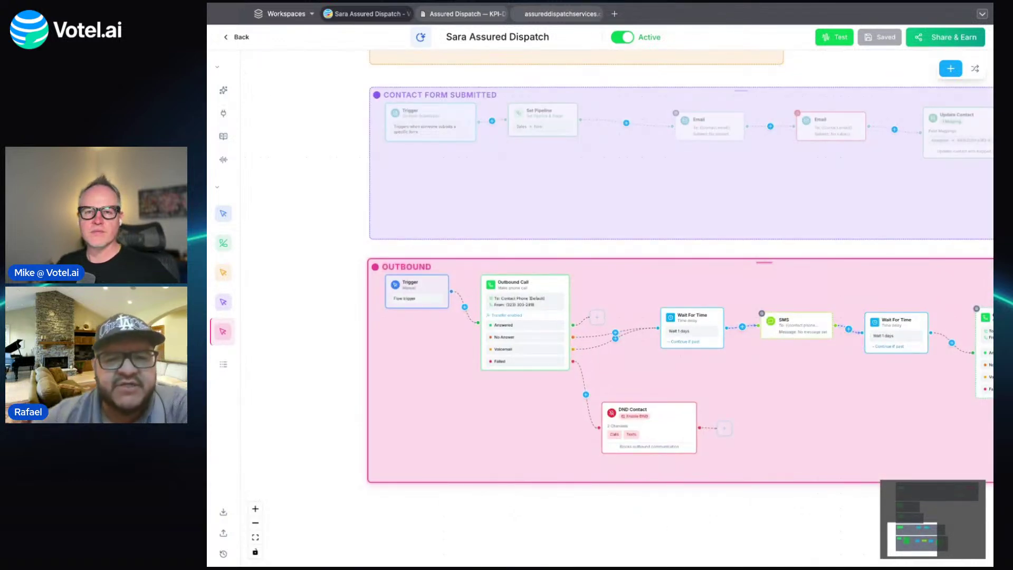
scroll(713, 506, right, 6)
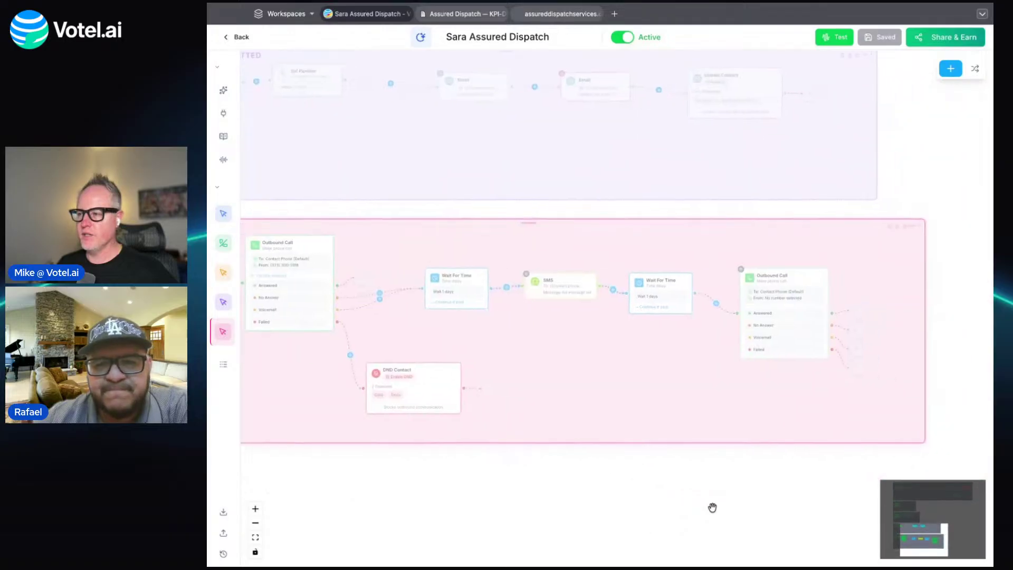
scroll(478, 475, left, 2)
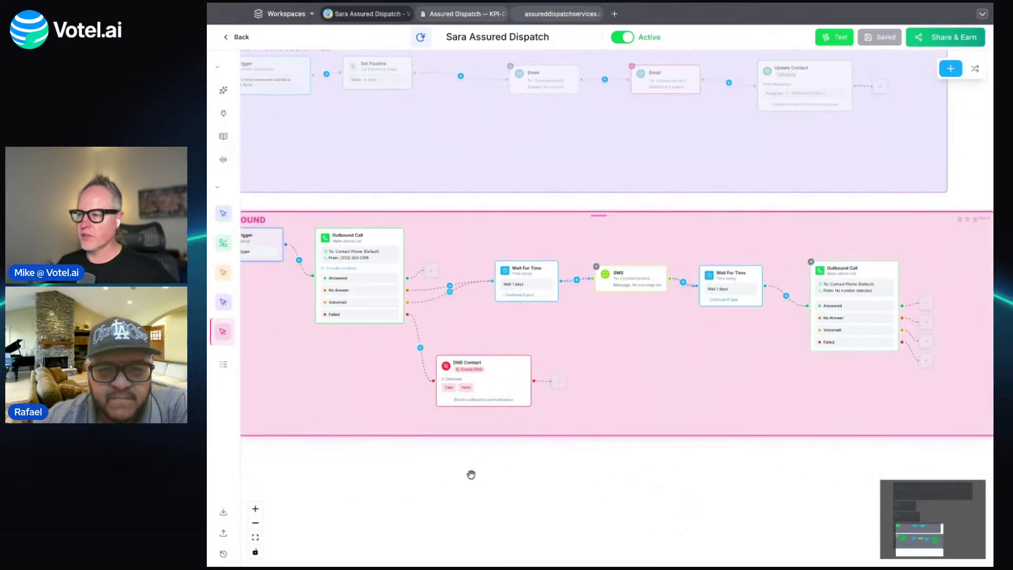
scroll(602, 470, right, 1)
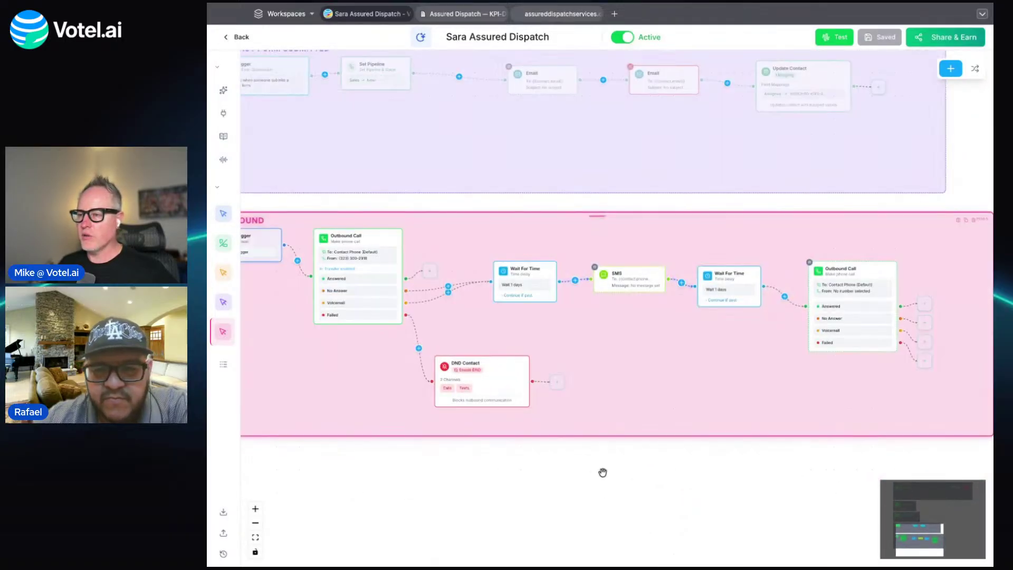
scroll(610, 349, up, 5)
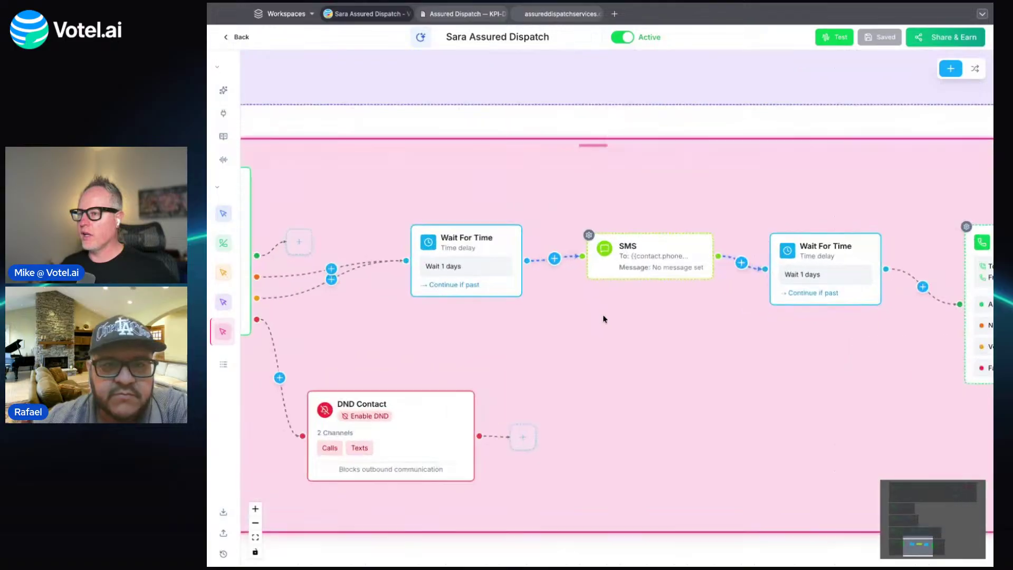
scroll(629, 387, down, 4)
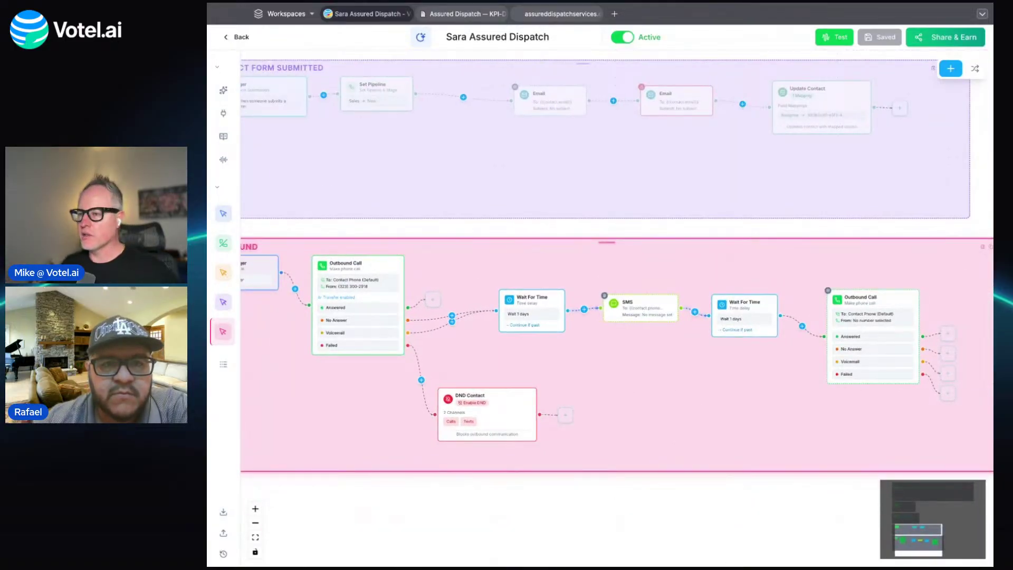
scroll(627, 385, down, 2)
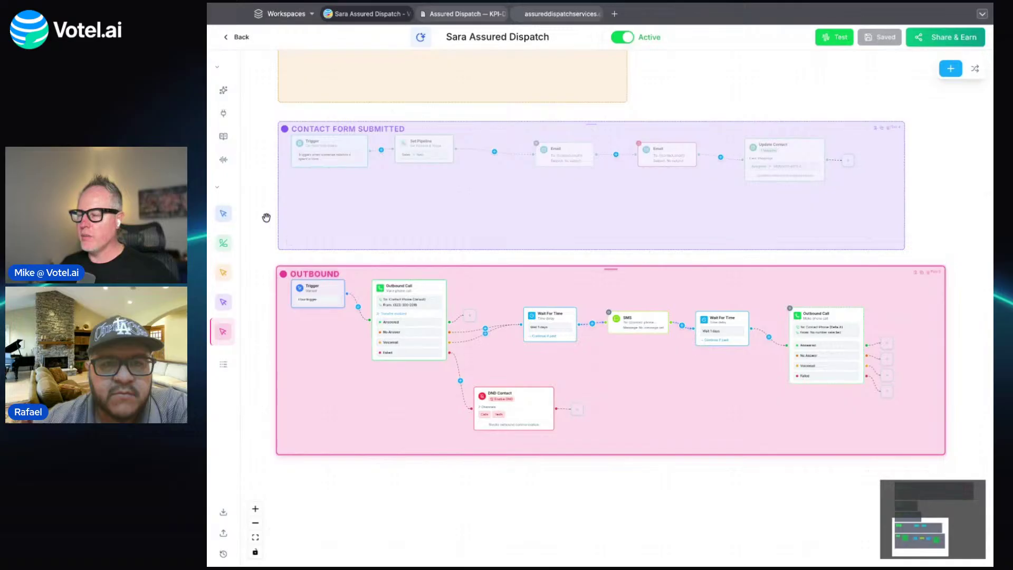
scroll(266, 218, up, 10)
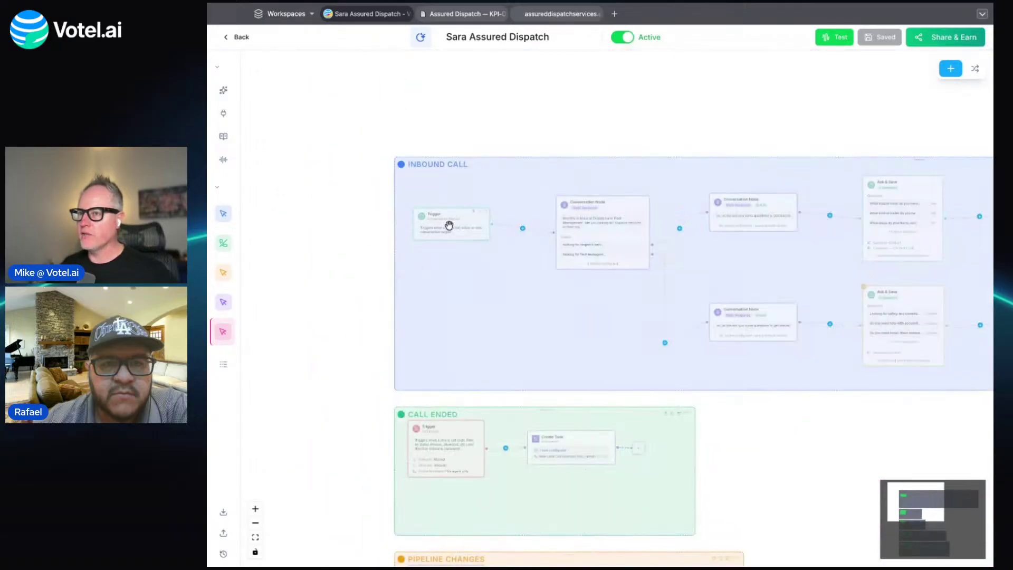
click(448, 223)
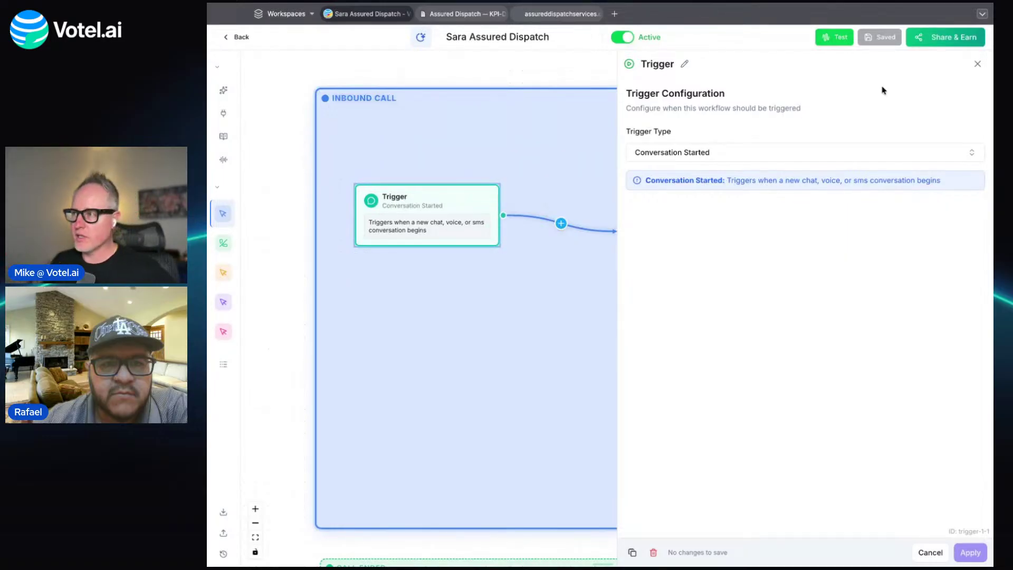
click(977, 64)
Add a new Trigger block below the Conversation Started trigger in the Inbound Call flow.
scroll(436, 454, up, 3)
scroll(434, 456, down, 5)
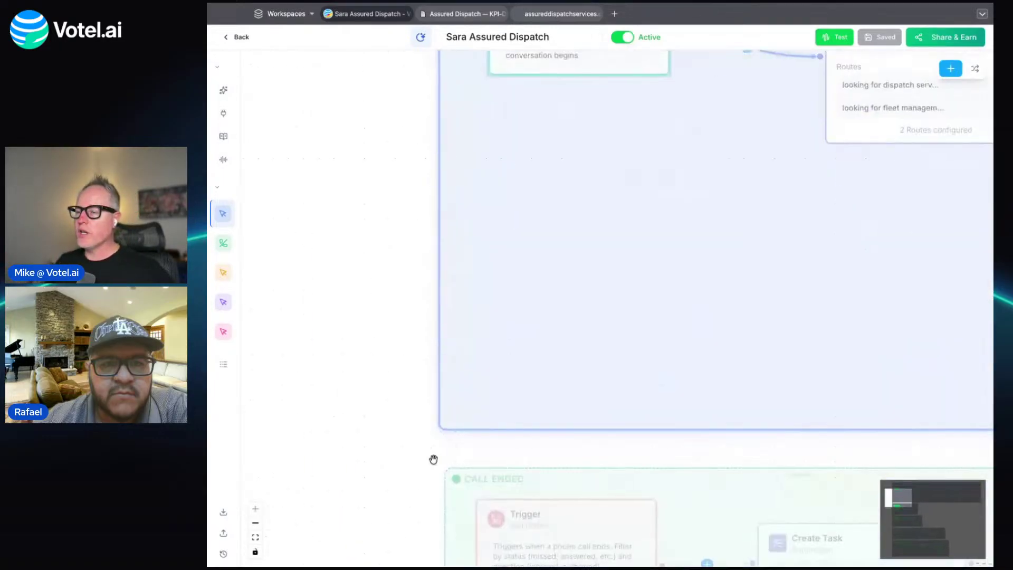
scroll(382, 179, up, 2)
click(523, 288)
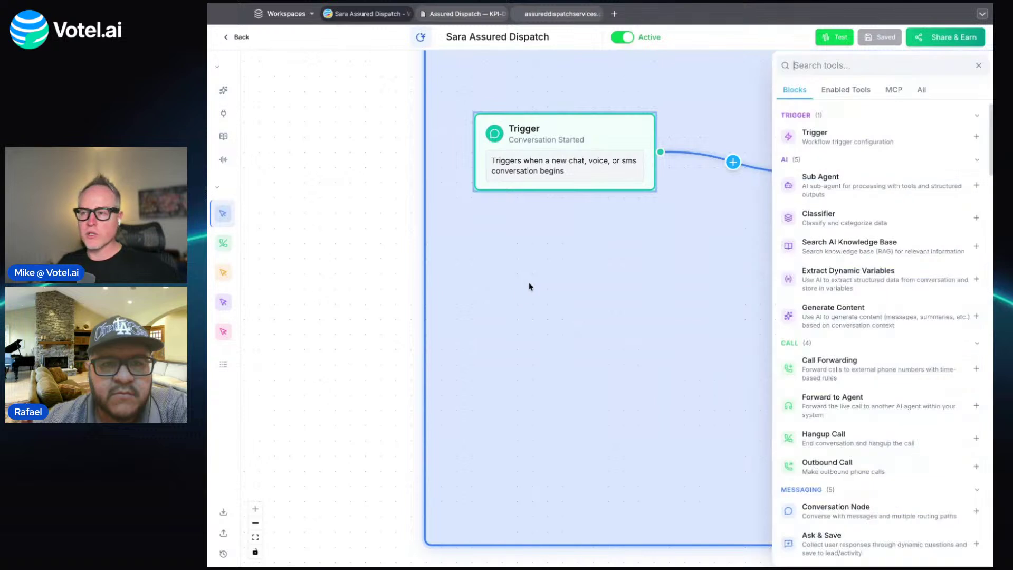
text(trigg)
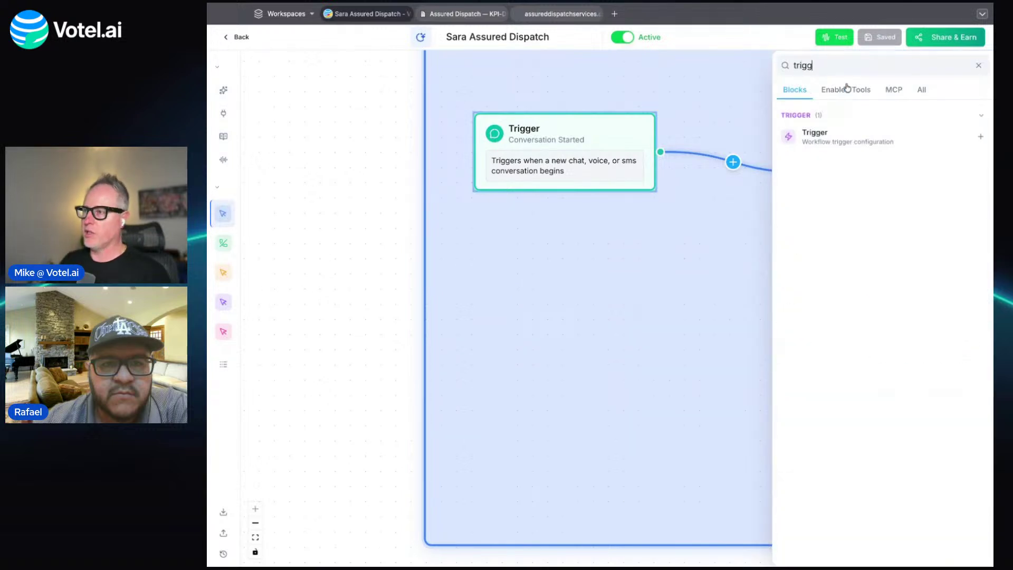
click(864, 135)
Set the new trigger's type to Inbound SMS, check the available SMS channels, and apply the configuration.
click(584, 270)
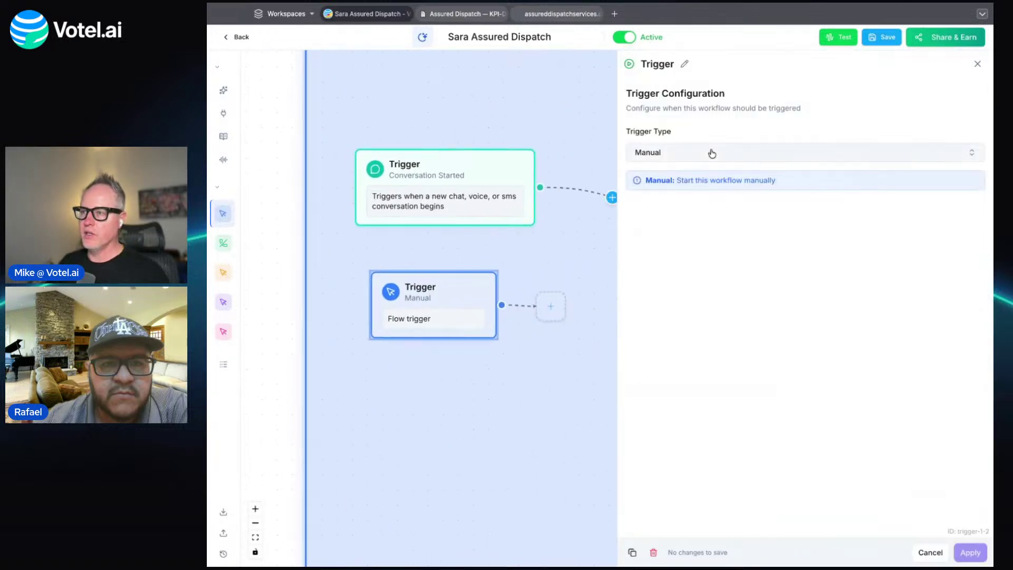
click(711, 152)
text(sms)
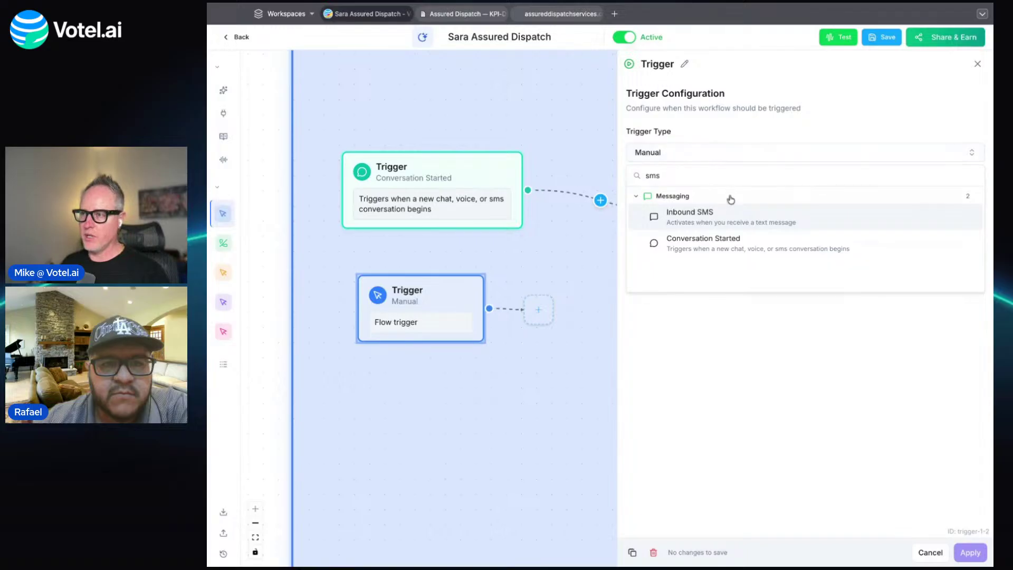
click(733, 216)
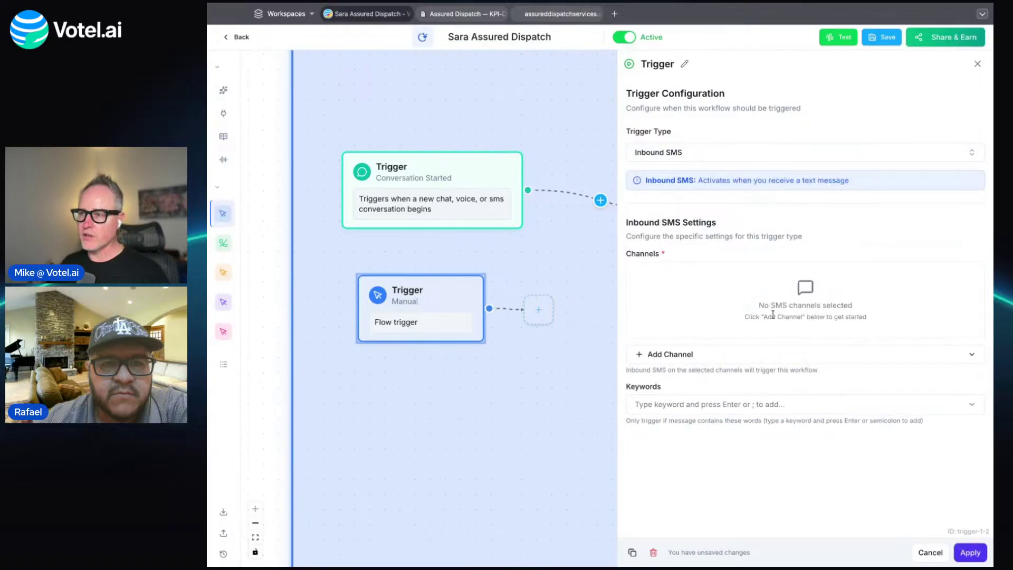
click(780, 362)
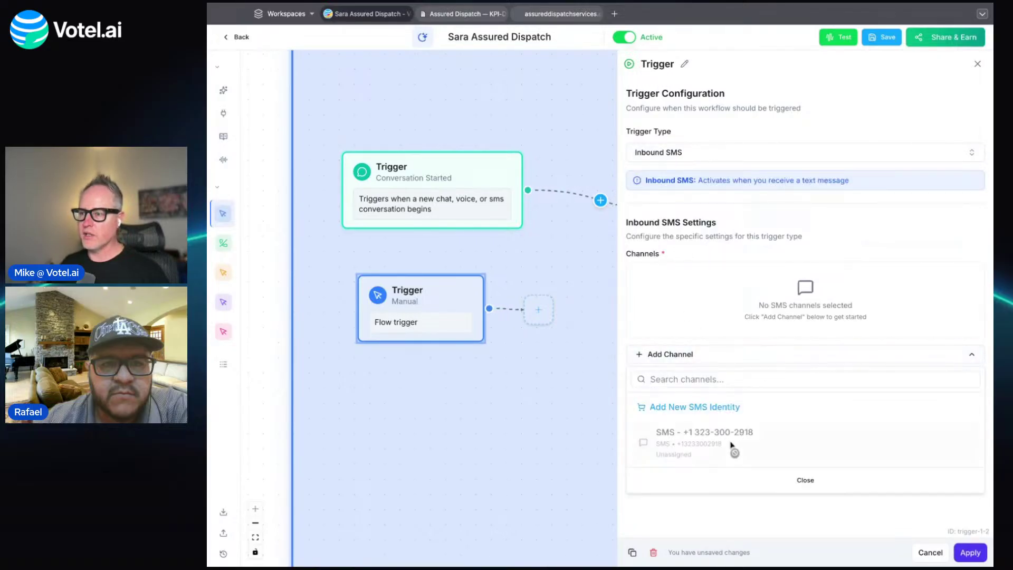
click(676, 355)
click(970, 552)
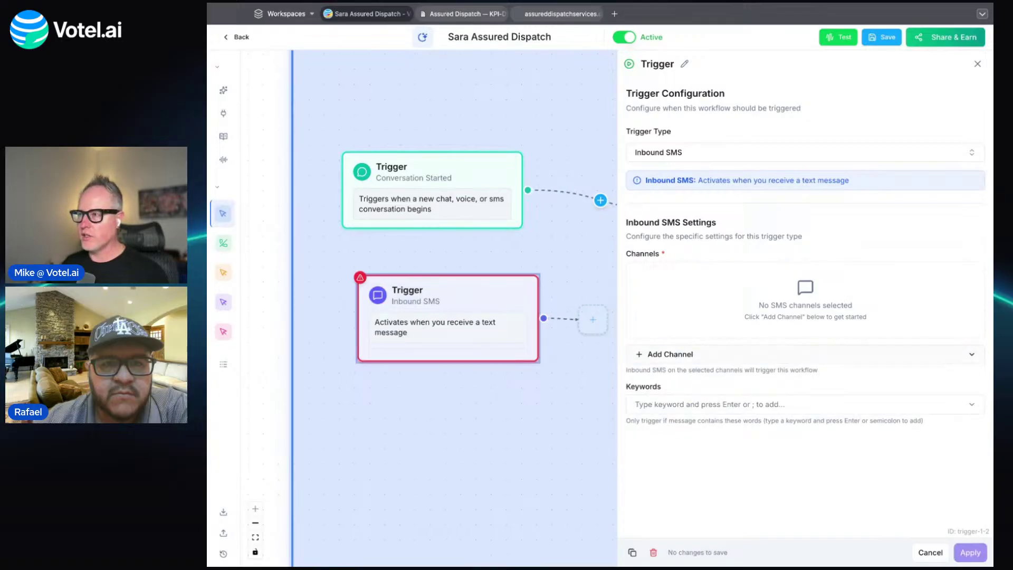
click(978, 64)
Move the Inbound SMS trigger lower, duplicate the first Conversation Node, and connect the trigger to the copy.
drag(607, 303, 583, 373)
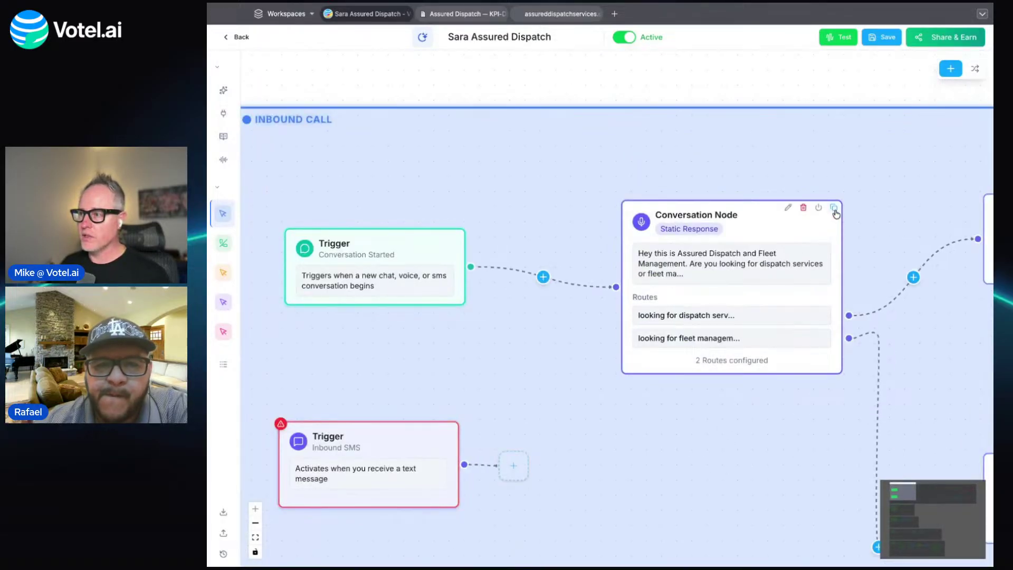
click(835, 207)
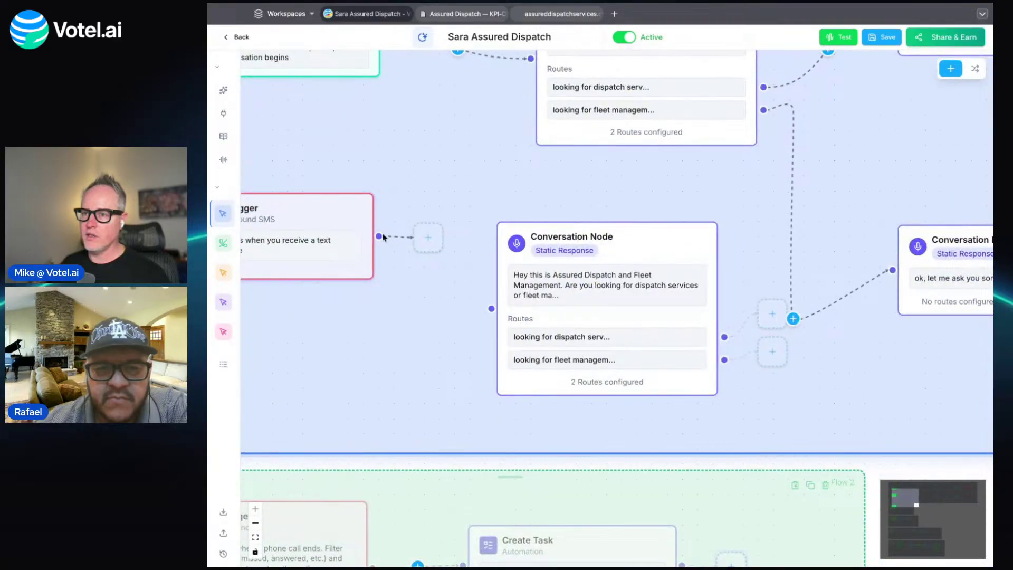
drag(379, 237, 491, 308)
Open the settings of the duplicated Conversation Node that the Inbound SMS trigger feeds.
click(506, 300)
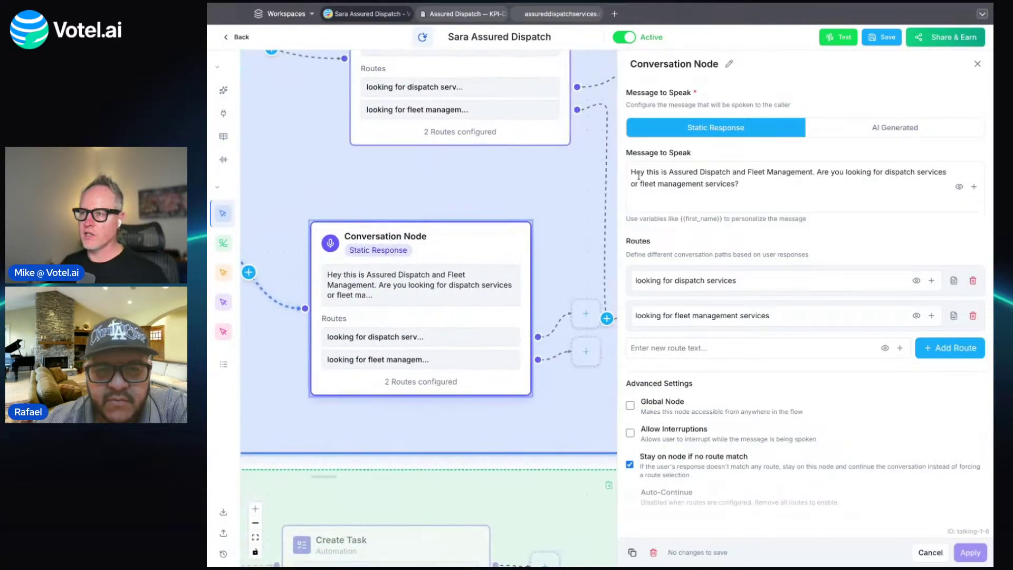
click(632, 172)
text(thanks for)
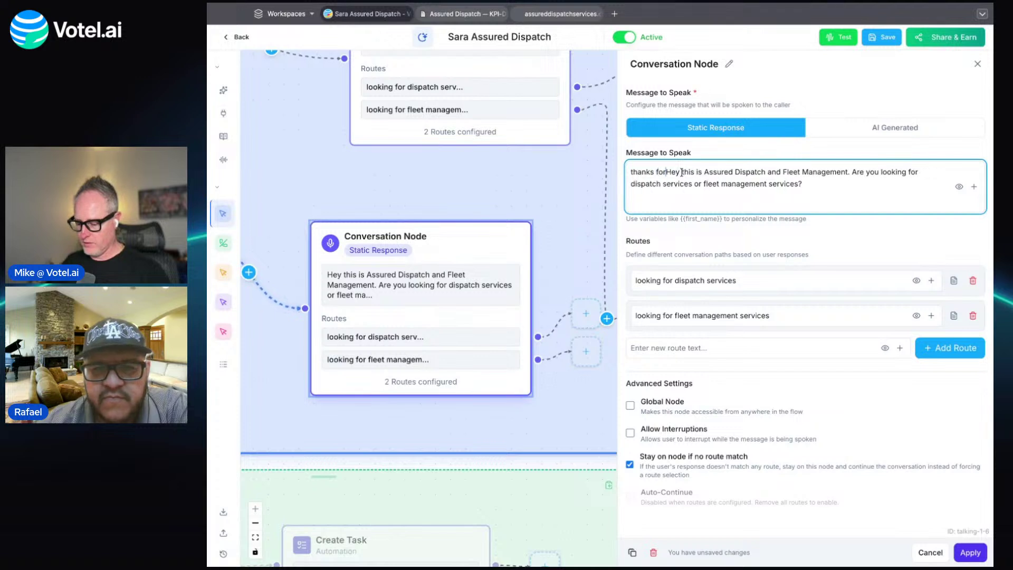
key(BackSpace)
key(BackSpace)
key(BackSpace)
key(BackSpace)
key(BackSpace)
key(BackSpace)
key(BackSpace)
key(BackSpace)
key(BackSpace)
key(BackSpace)
key(BackSpace)
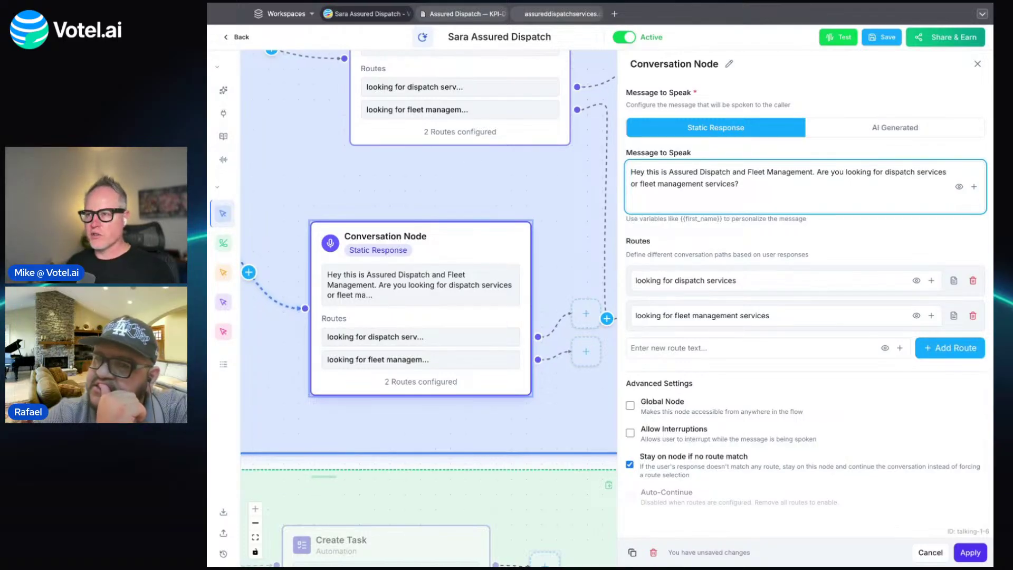
Switch the node's message to AI Generated and begin its instructions with "thank the user for responding then introdcue yourself and ask".
click(911, 128)
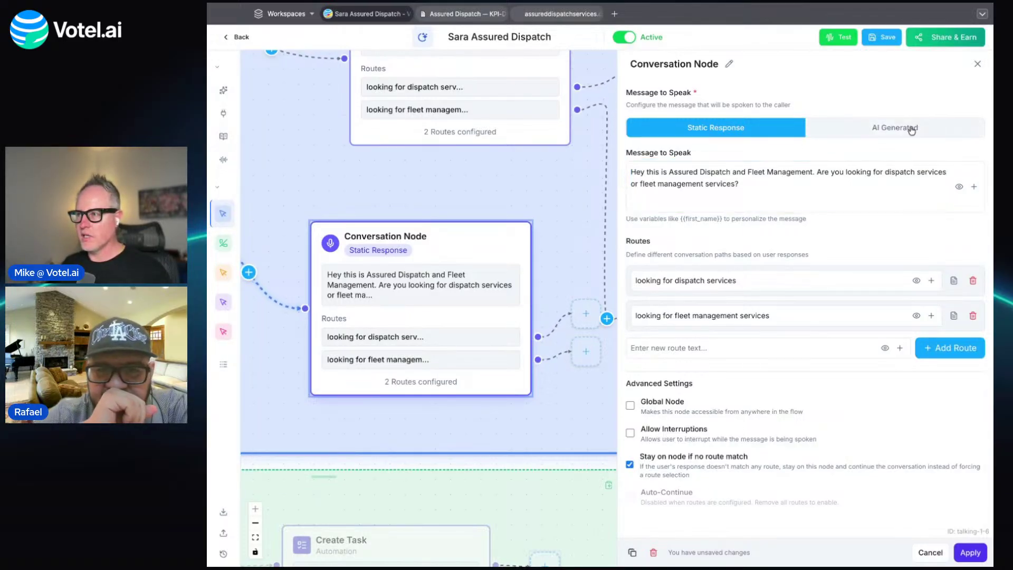
click(636, 177)
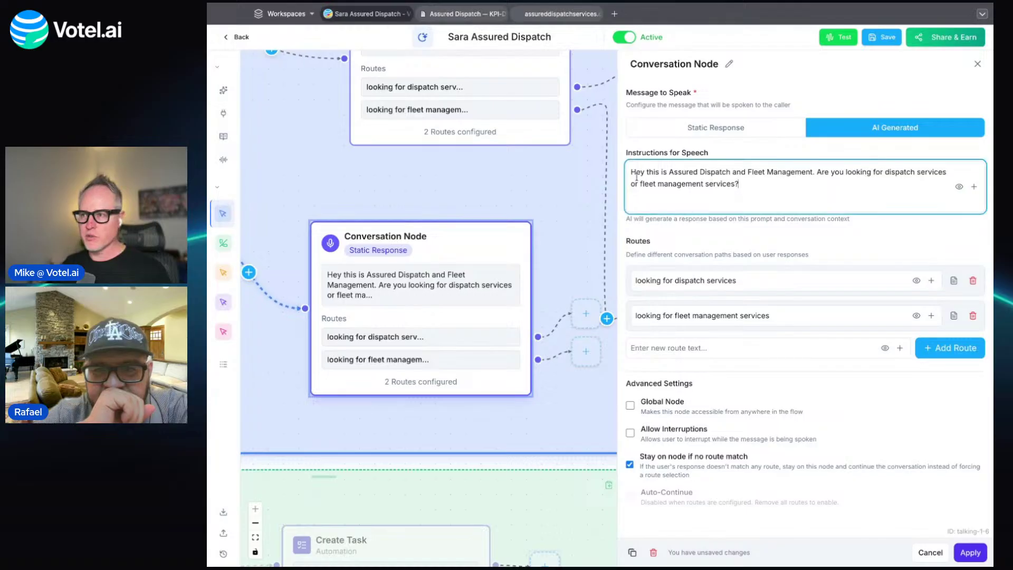
text(thank the user )
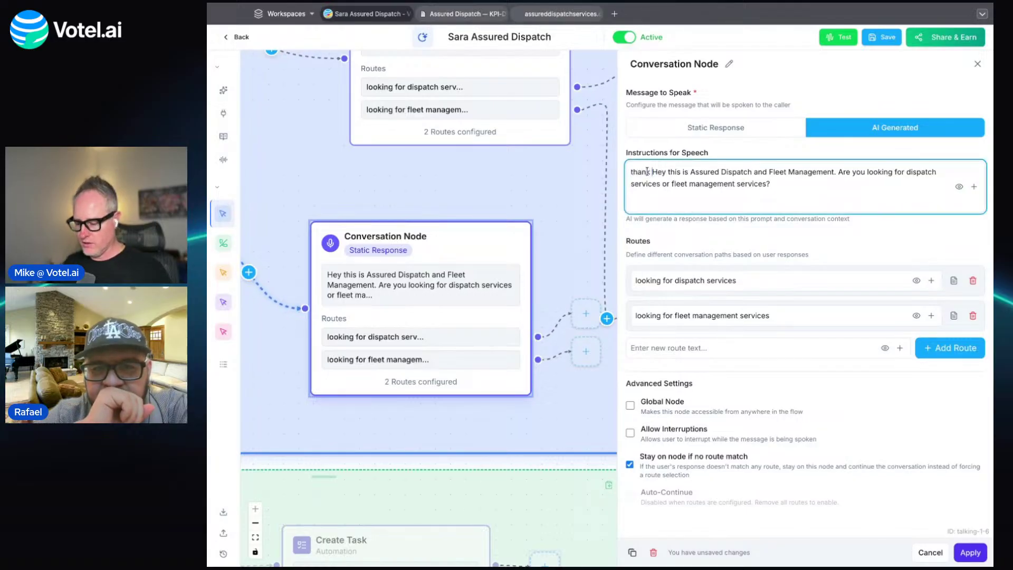
text(for responding then )
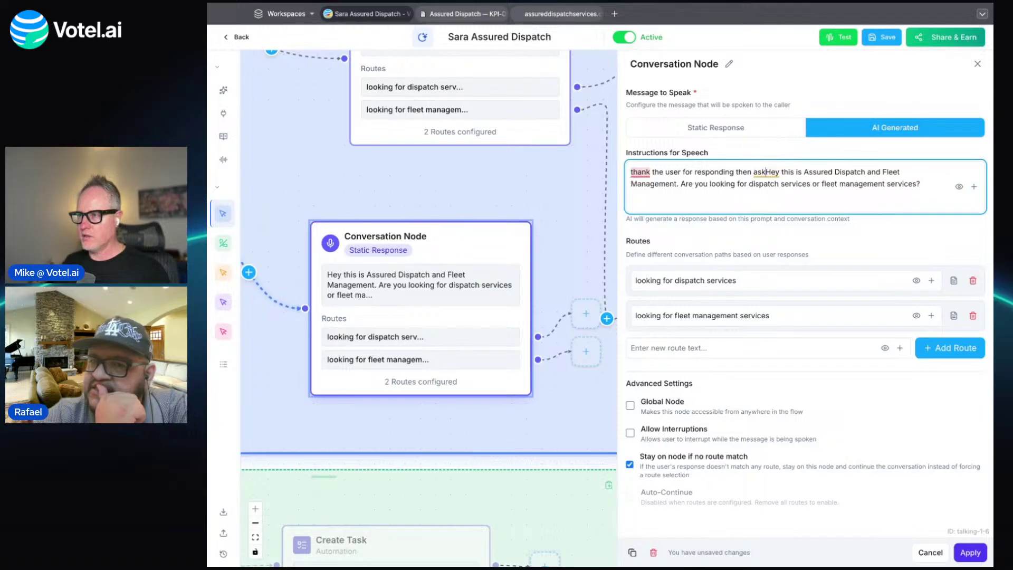
text(introdcue)
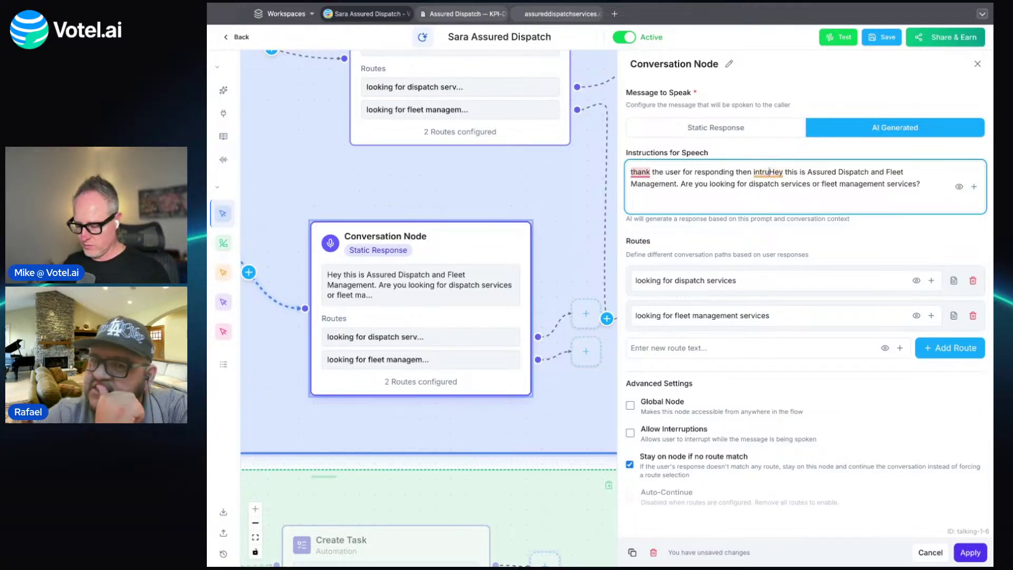
text( yoursle)
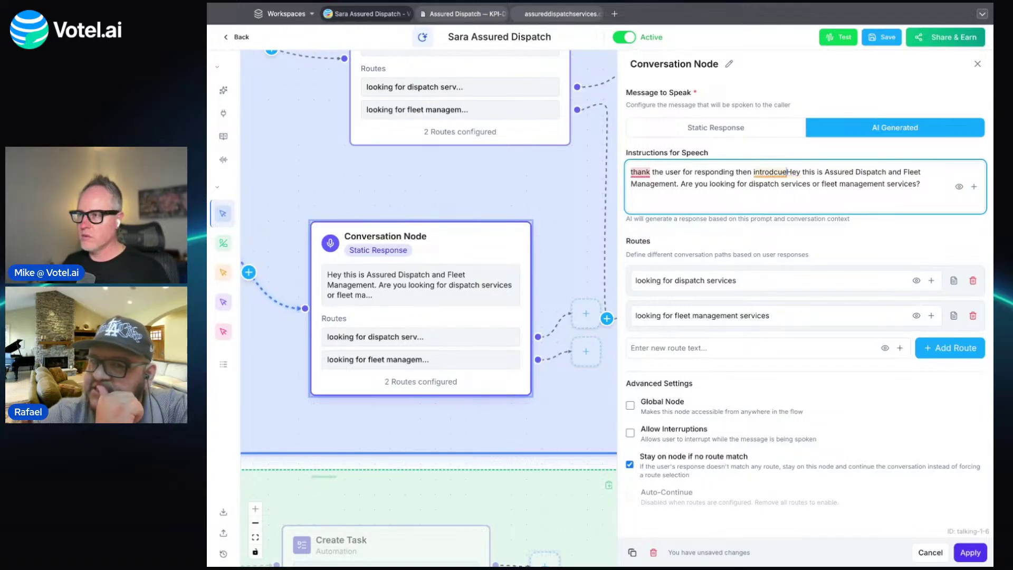
key(BackSpace)
key(BackSpace)
text(elf a)
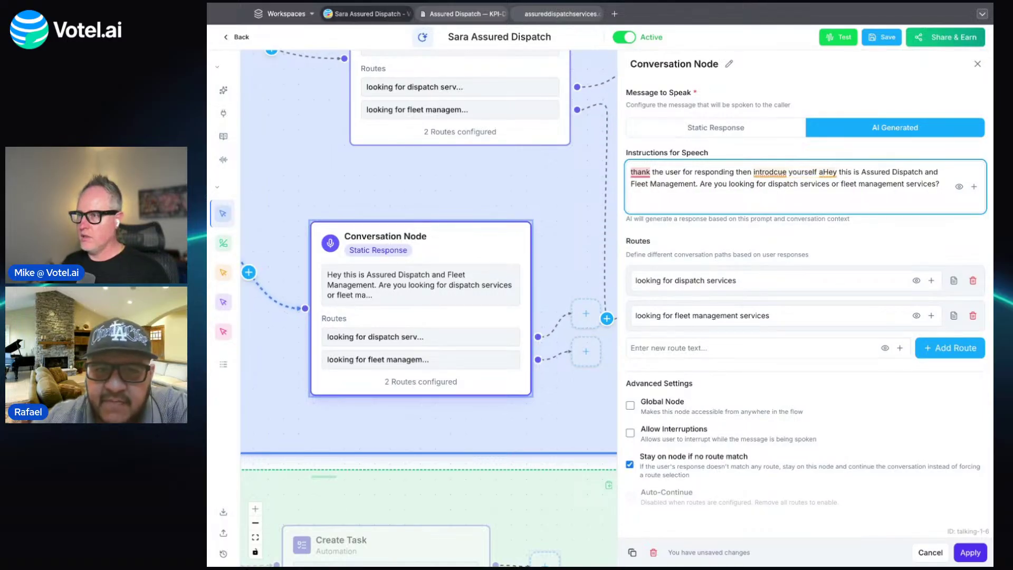
text(and)
key(BackSpace)
key(BackSpace)
key(BackSpace)
key(BackSpace)
key(BackSpace)
text(and ask)
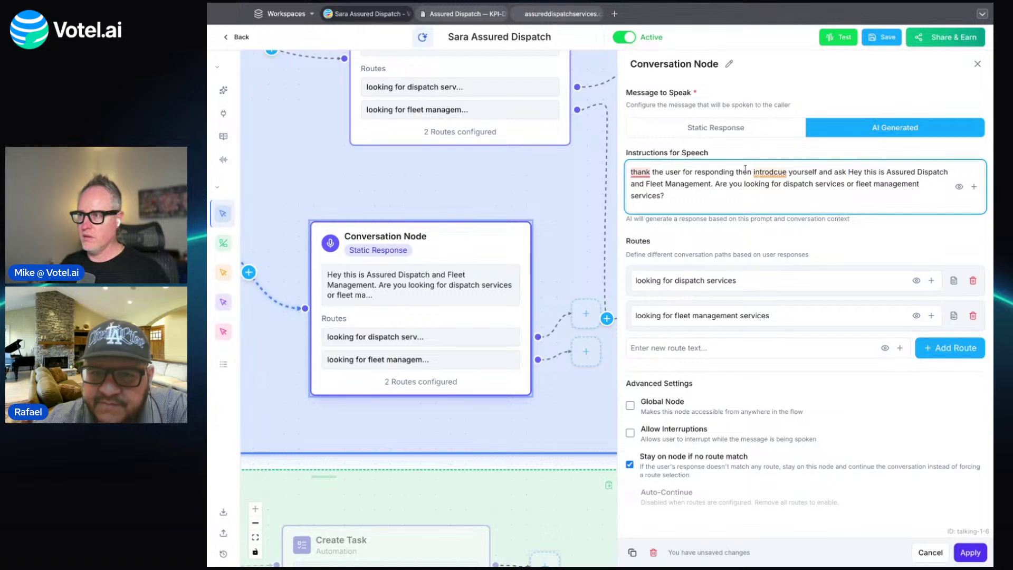
Remove the "Hey this is Assured Dispatch and Fleet Management." sentence from the instructions, correct the spelling to "introduce", and apply the node.
key(ctrl+shift+Right)
key(ctrl+shift+Right)
key(ctrl+shift+Right)
key(ctrl+shift+Right)
key(ctrl+shift+Right)
key(ctrl+shift+Right)
key(ctrl+shift+Right)
key(ctrl+shift+Right)
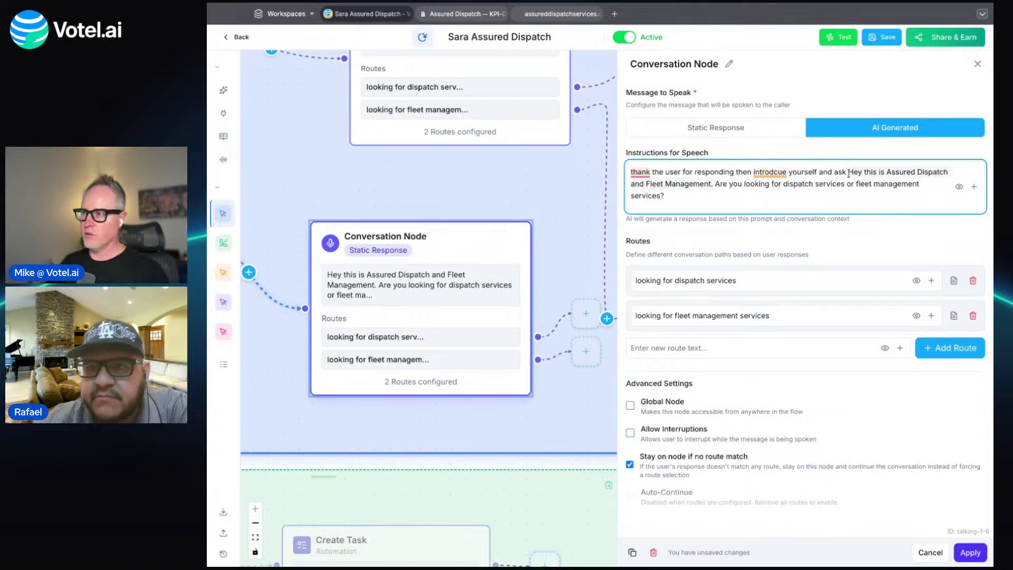
key(BackSpace)
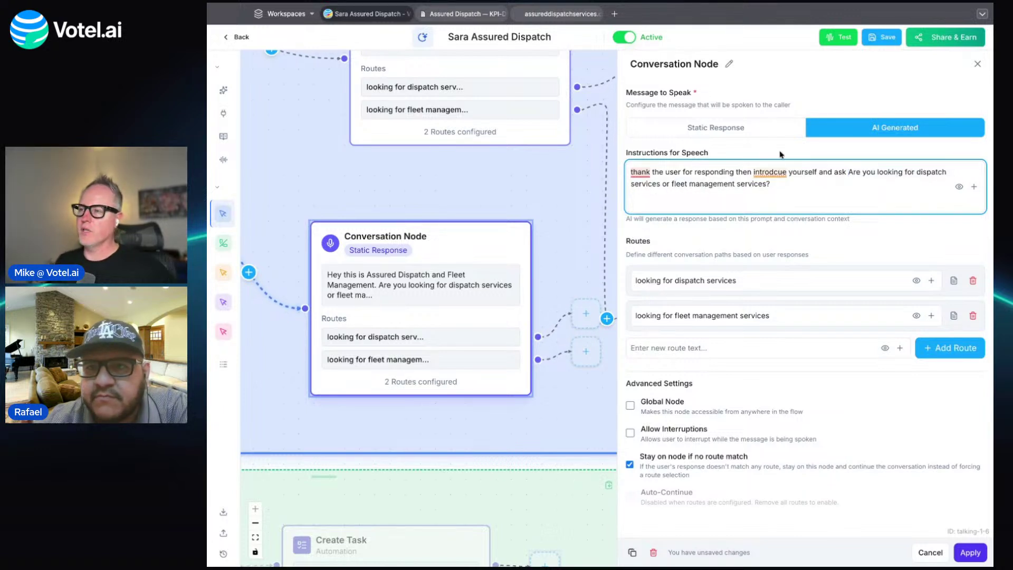
mouse_move(782, 175)
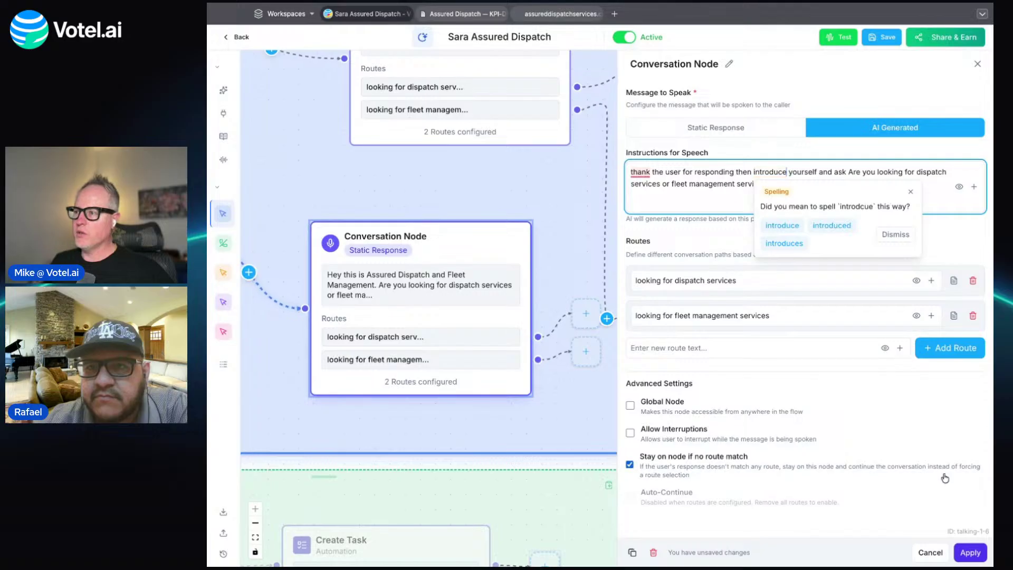
click(791, 227)
click(970, 552)
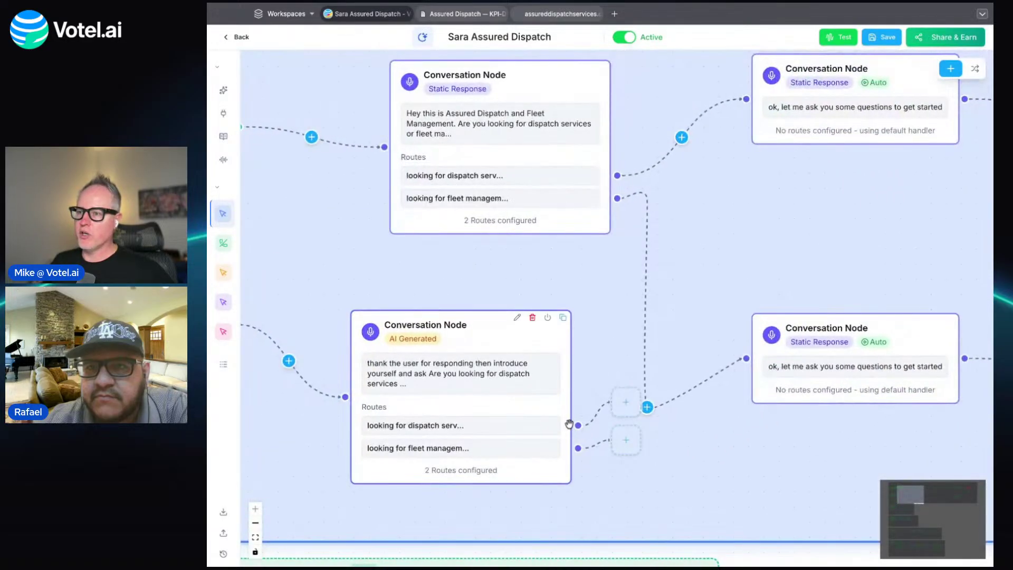
Connect the copied node's dispatch and fleet management routes to the matching existing Conversation Nodes, then save the agent and return to the agents list.
drag(576, 426, 746, 359)
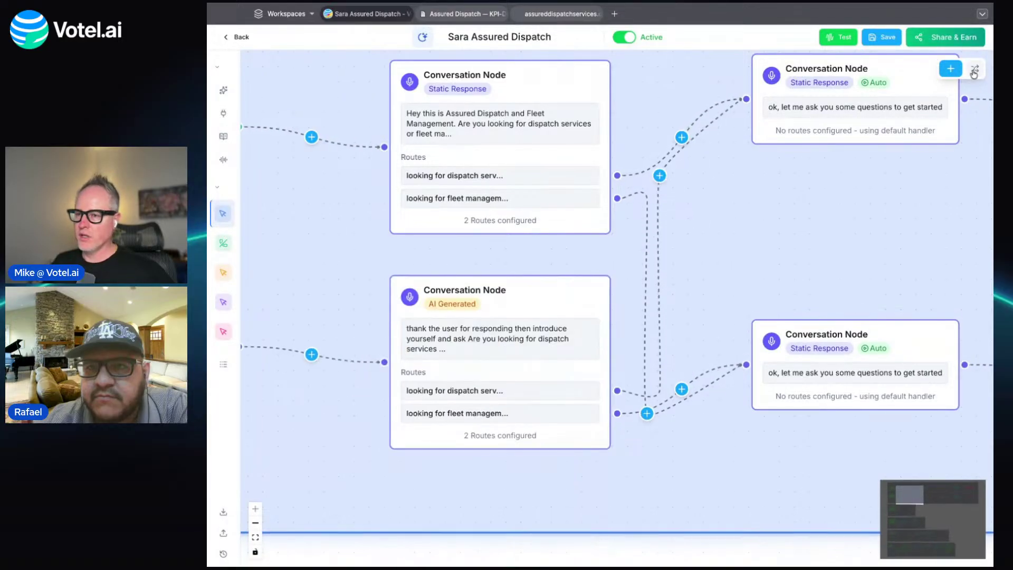
drag(358, 452, 675, 456)
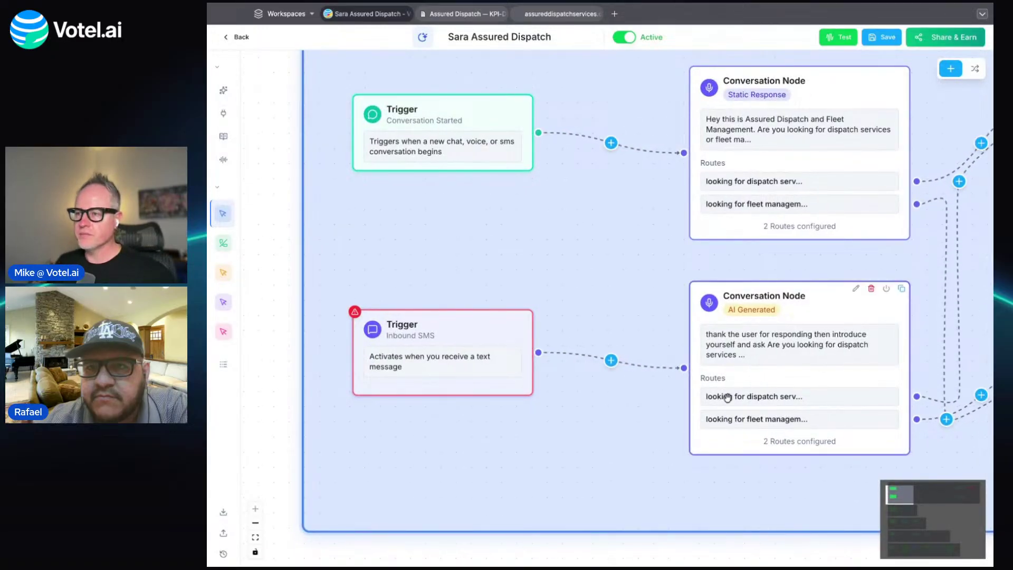
scroll(649, 447, down, 3)
scroll(649, 447, down, 1)
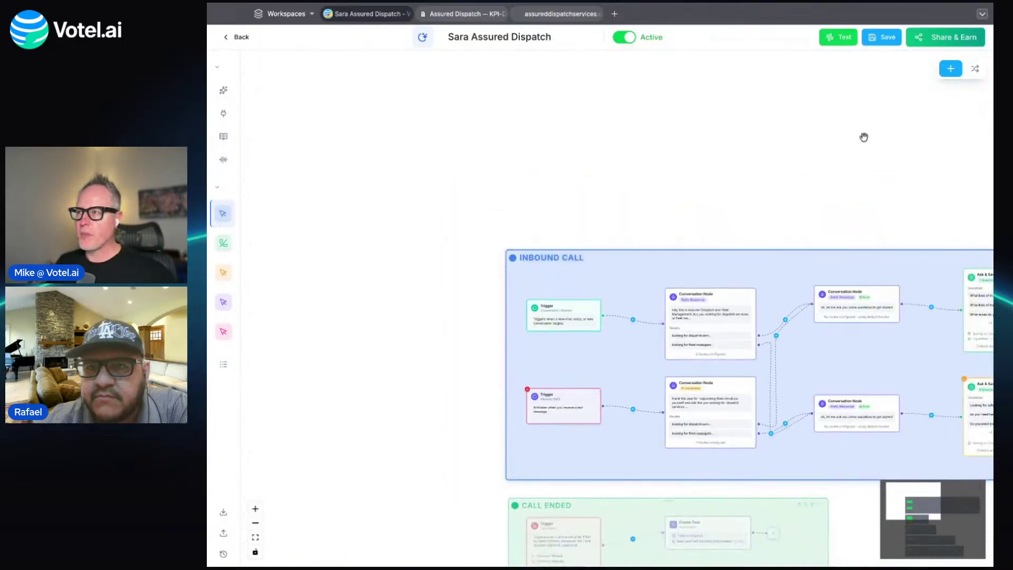
click(881, 37)
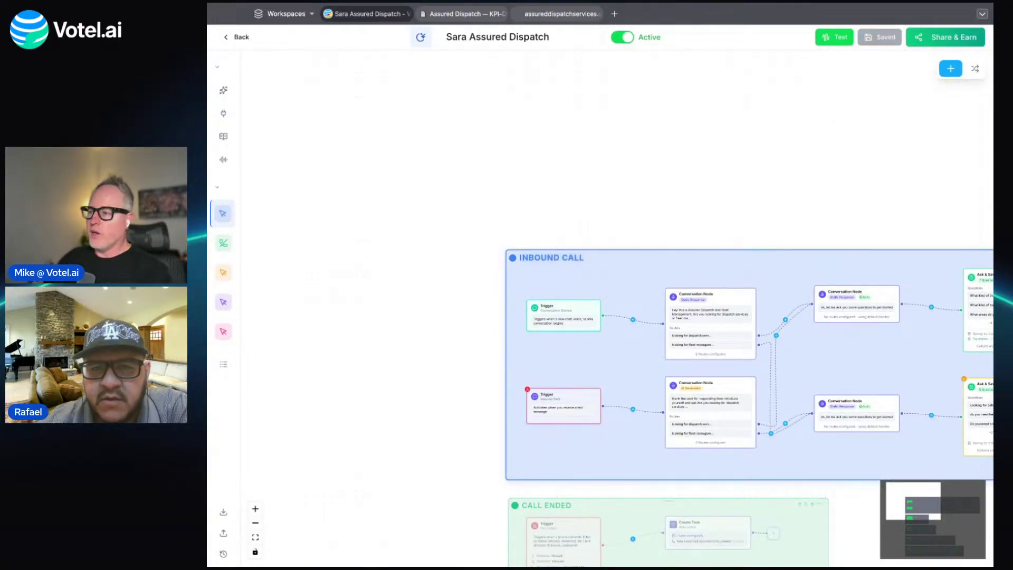
click(242, 38)
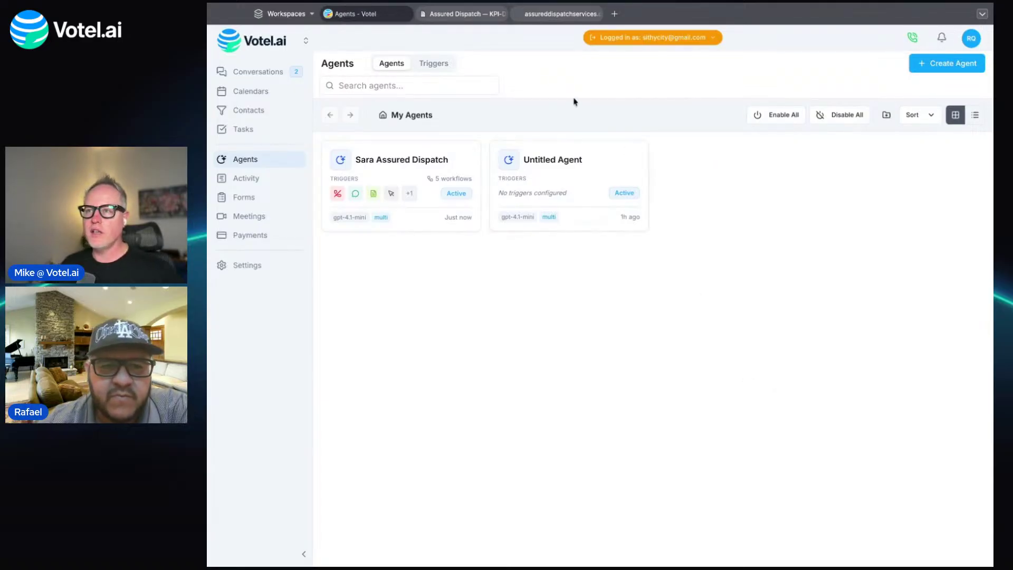
Switch to the Assured Dispatch website and review the page from the contact form up to the headline section.
click(465, 14)
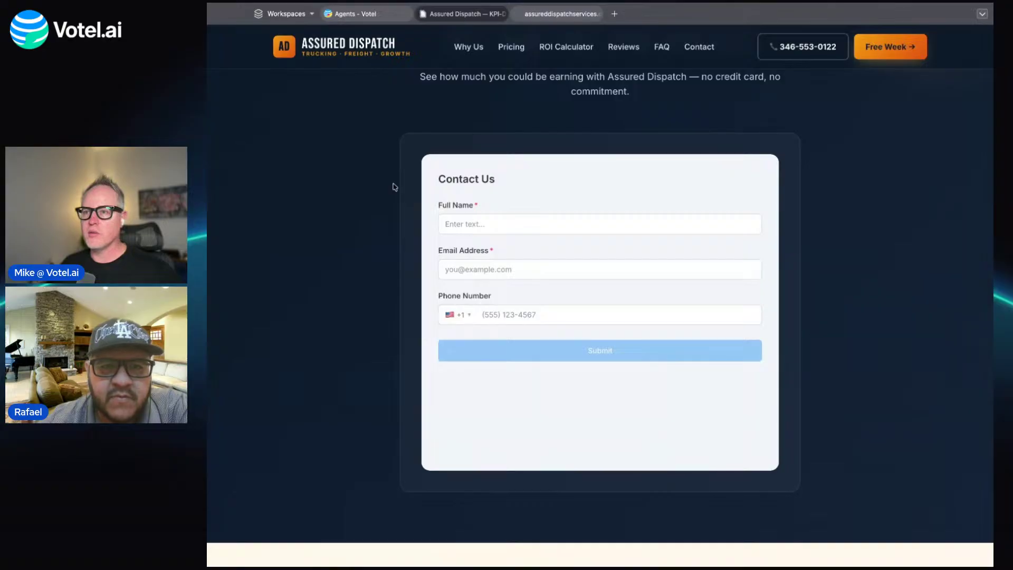
scroll(394, 187, up, 5)
scroll(393, 187, up, 15)
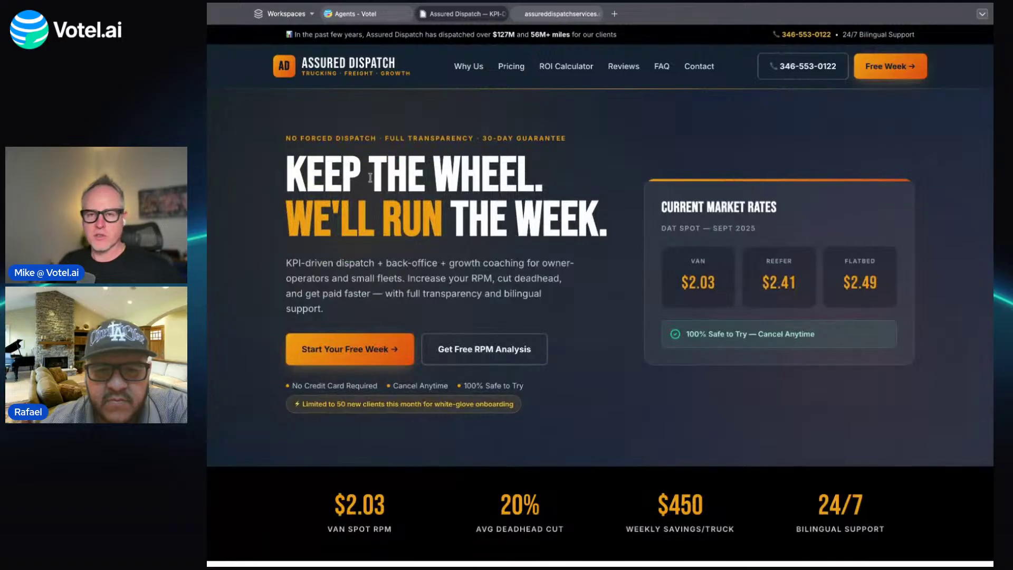
Switch back to Votel and open the Integrations page in the account settings.
click(381, 15)
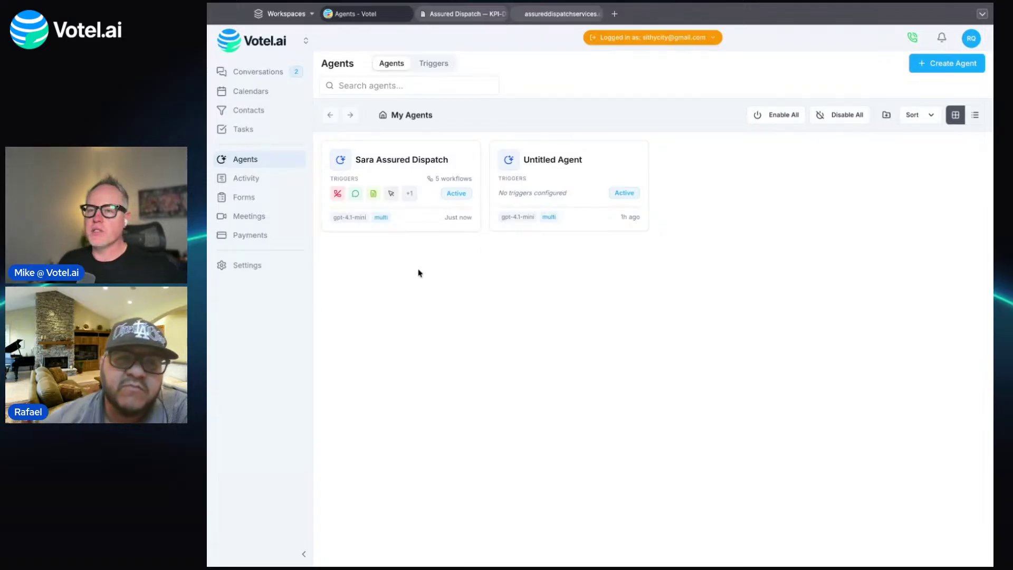
click(252, 269)
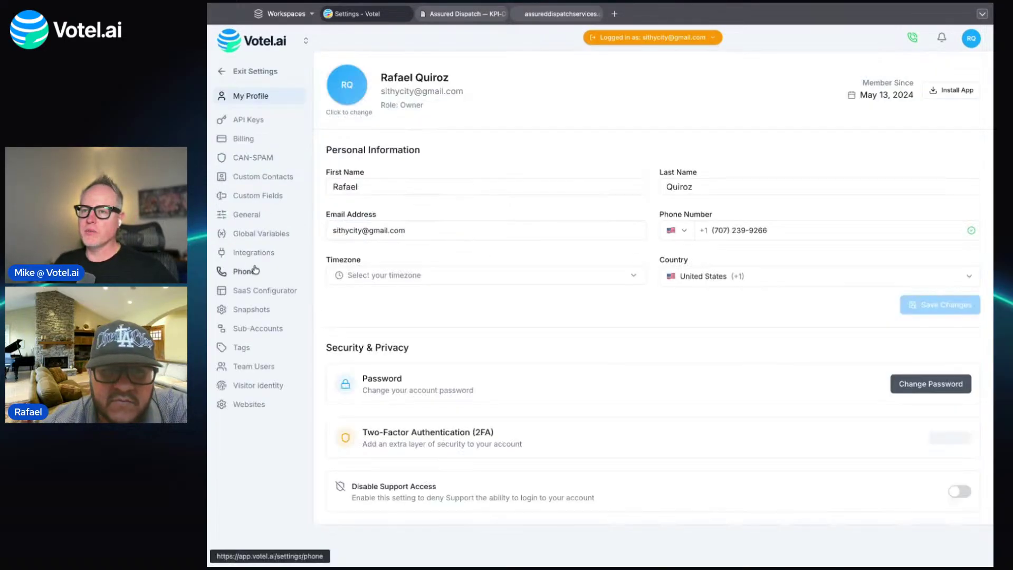
click(257, 253)
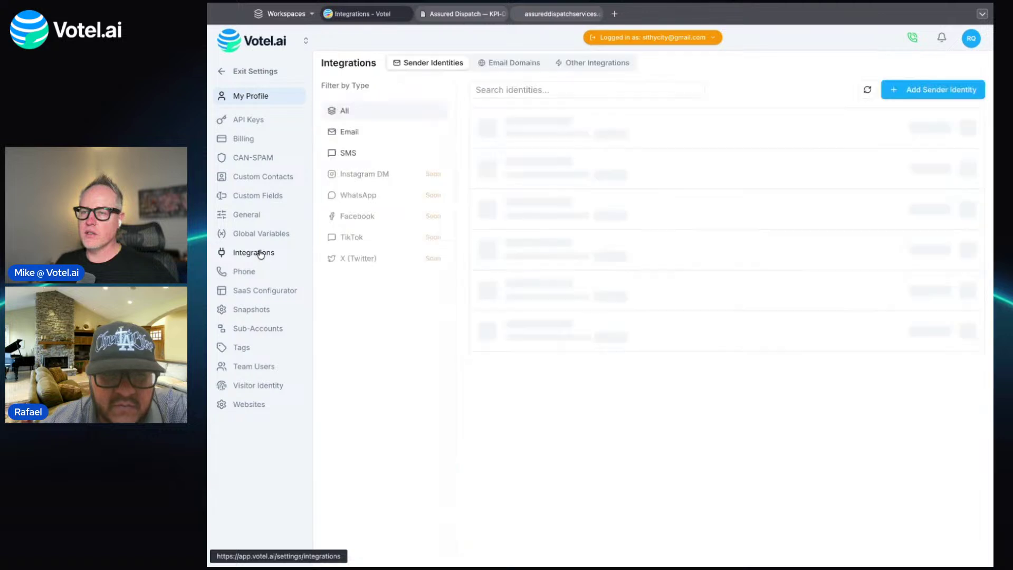
Examine the options for adding an email sender identity, including the new integration types and the Votel Email (Shared) identity form.
click(943, 91)
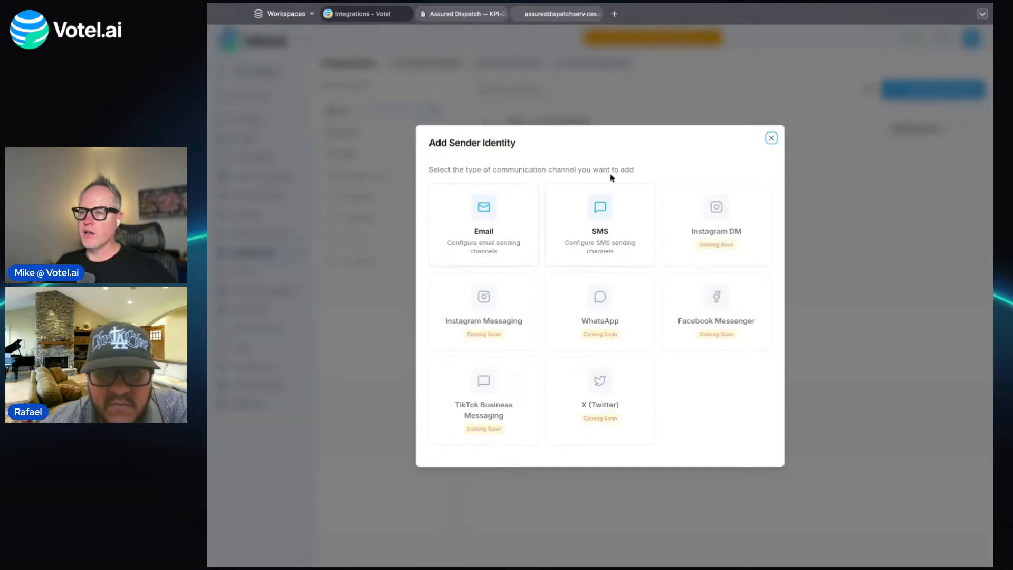
click(527, 201)
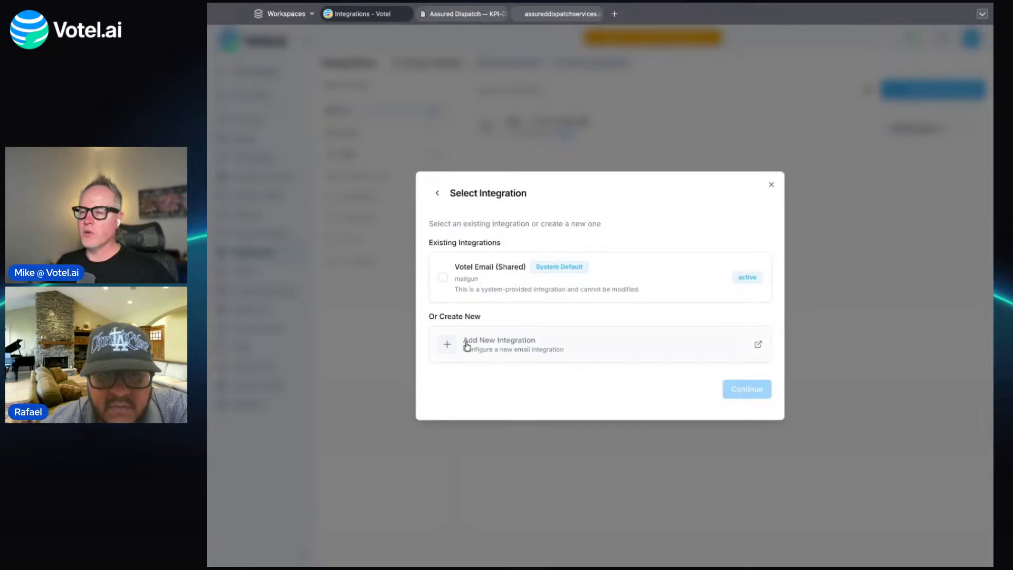
click(587, 343)
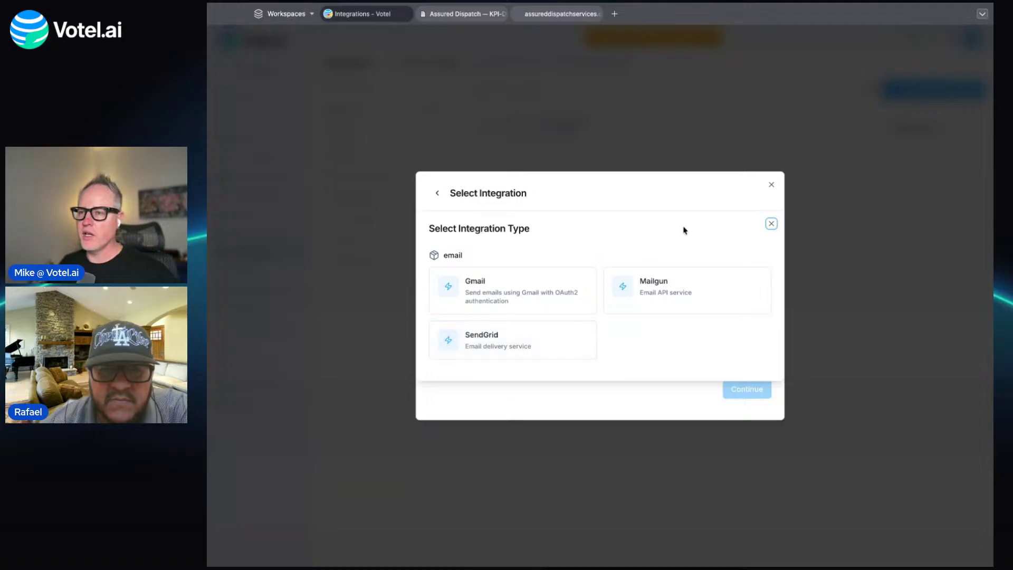
click(438, 195)
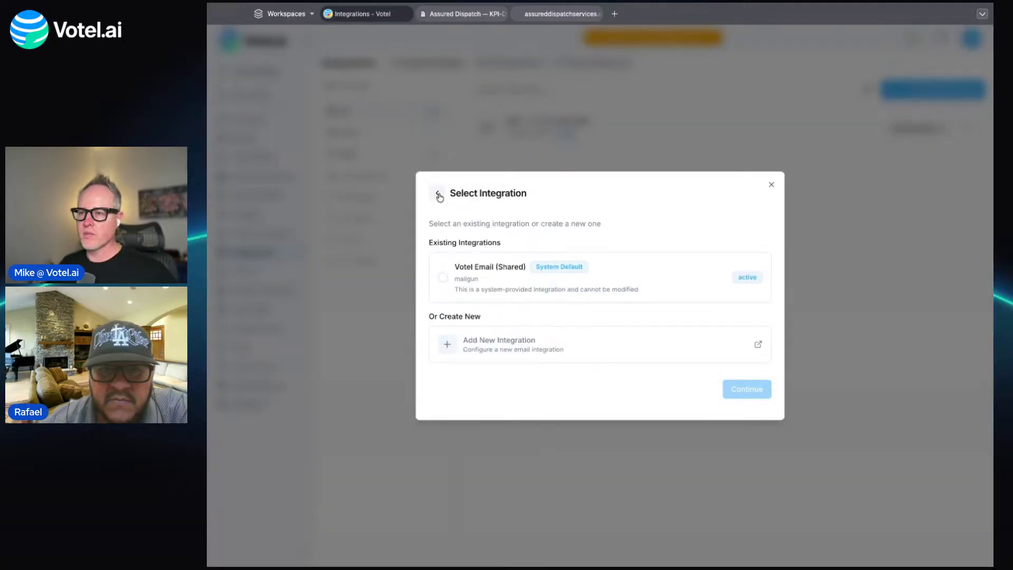
click(444, 278)
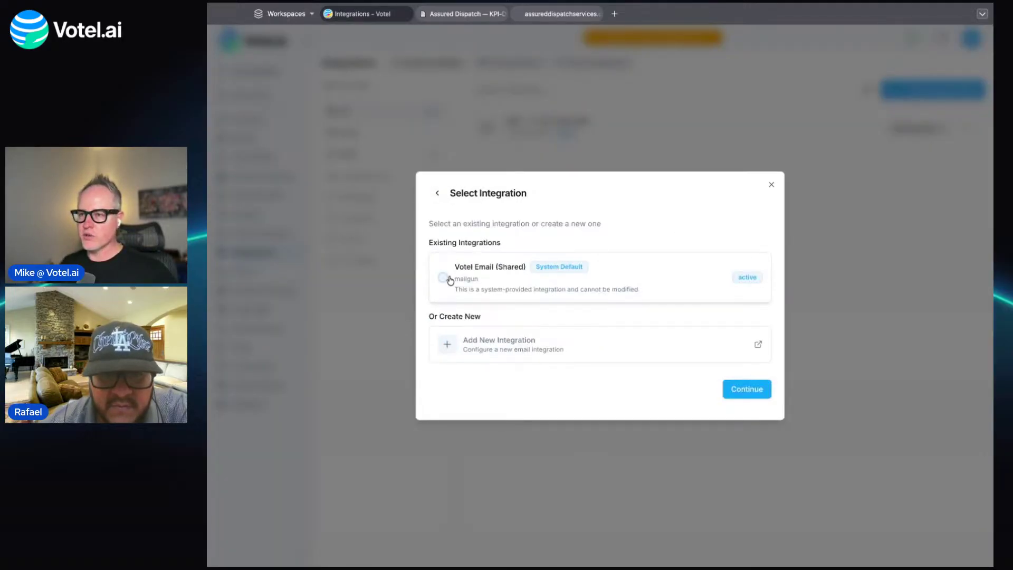
click(740, 389)
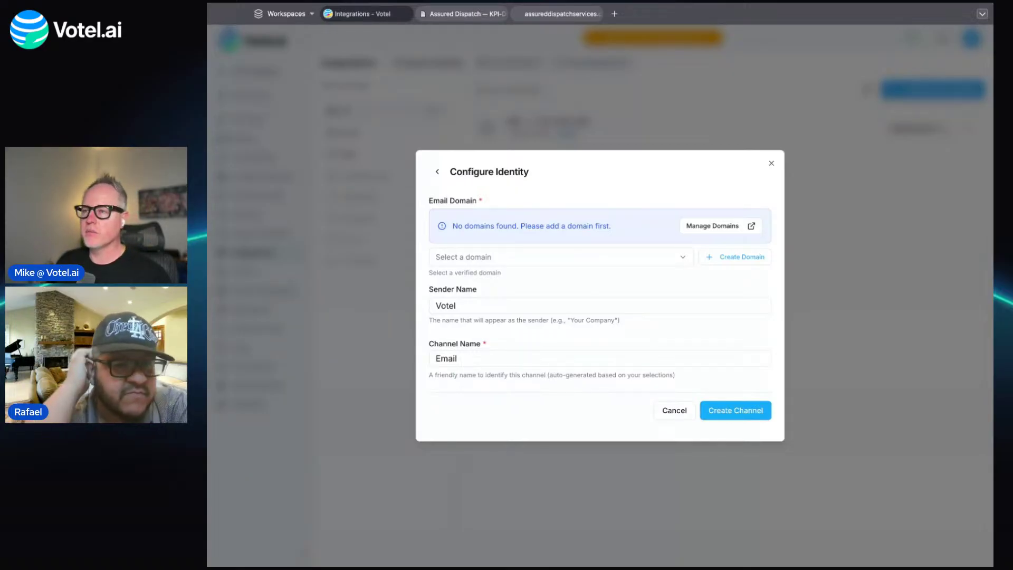
click(770, 168)
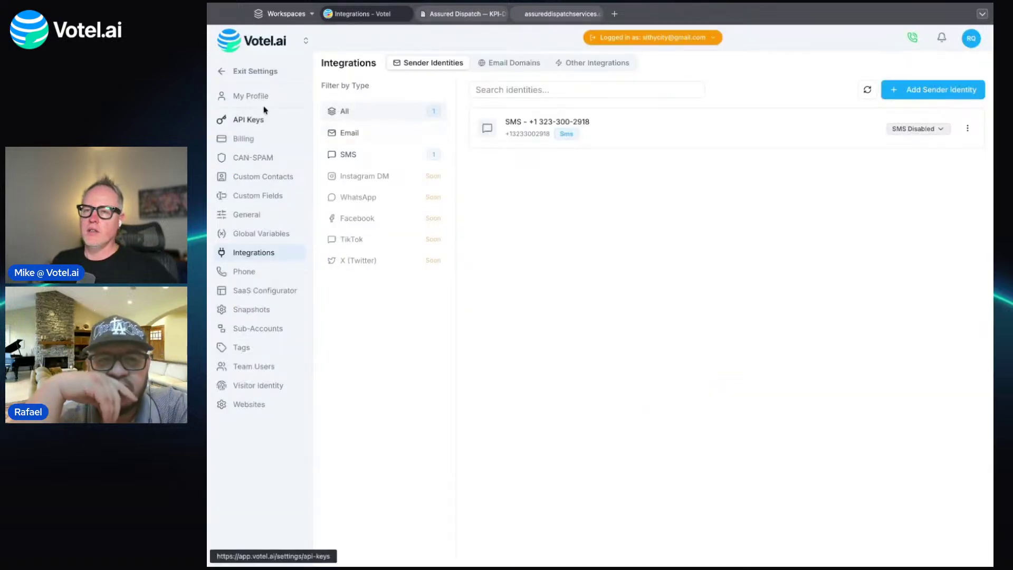